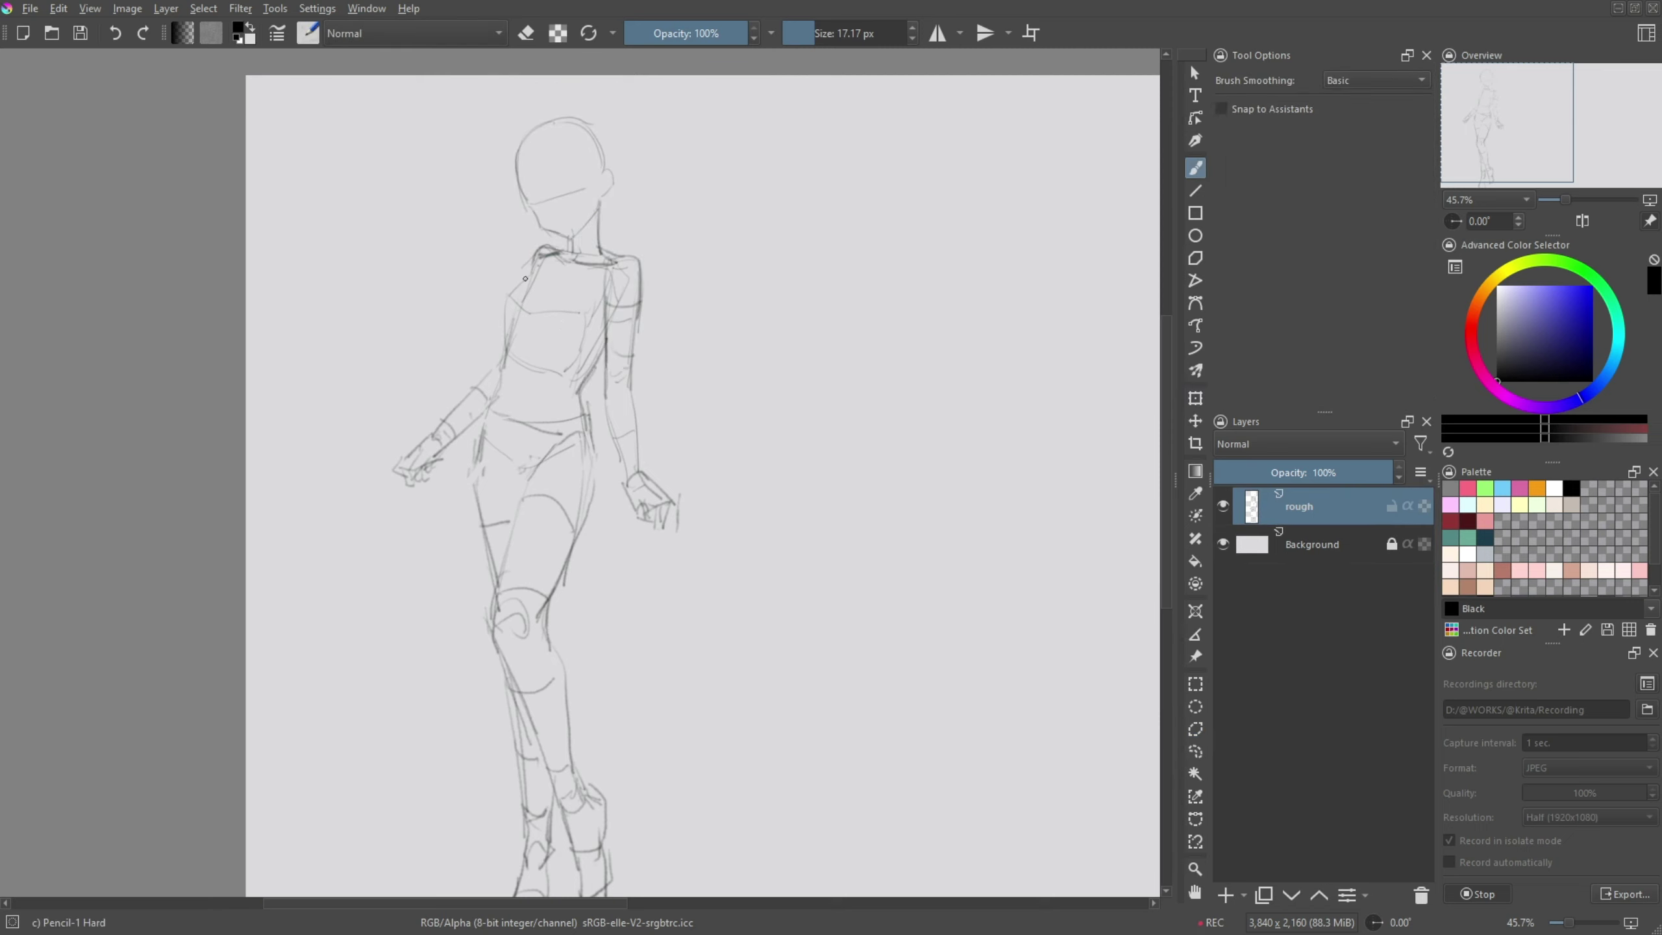
# - Sketch the hip line, side contour and curved torso centre line on the rough figure
pyautogui.moveTo(482, 416); pyautogui.dragTo(563, 433)
pyautogui.moveTo(589, 346); pyautogui.dragTo(576, 529)
pyautogui.moveTo(571, 257); pyautogui.dragTo(515, 390)
# - Outline the legs of the rough figure with a selection and adjust their proportions with the Transform tool
pyautogui.scroll(-1, 512, 167)
pyautogui.click(1195, 728)
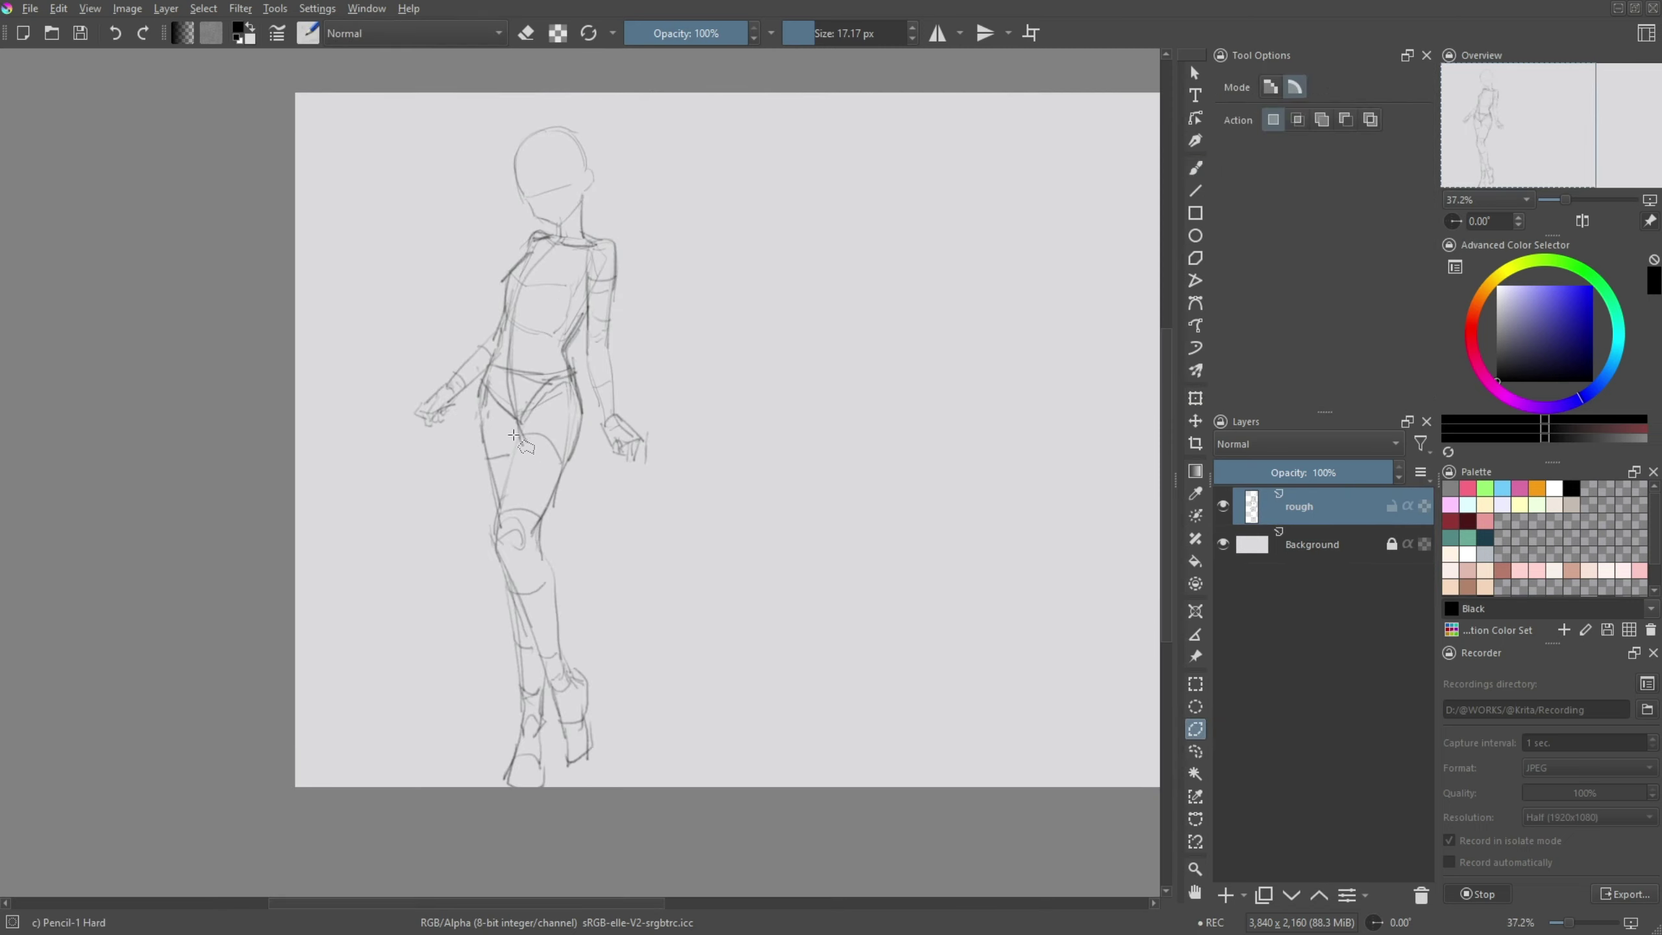
pyautogui.click(512, 438)
pyautogui.click(487, 544)
pyautogui.click(591, 428)
pyautogui.click(512, 438)
pyautogui.hotkey('ctrl', 't')
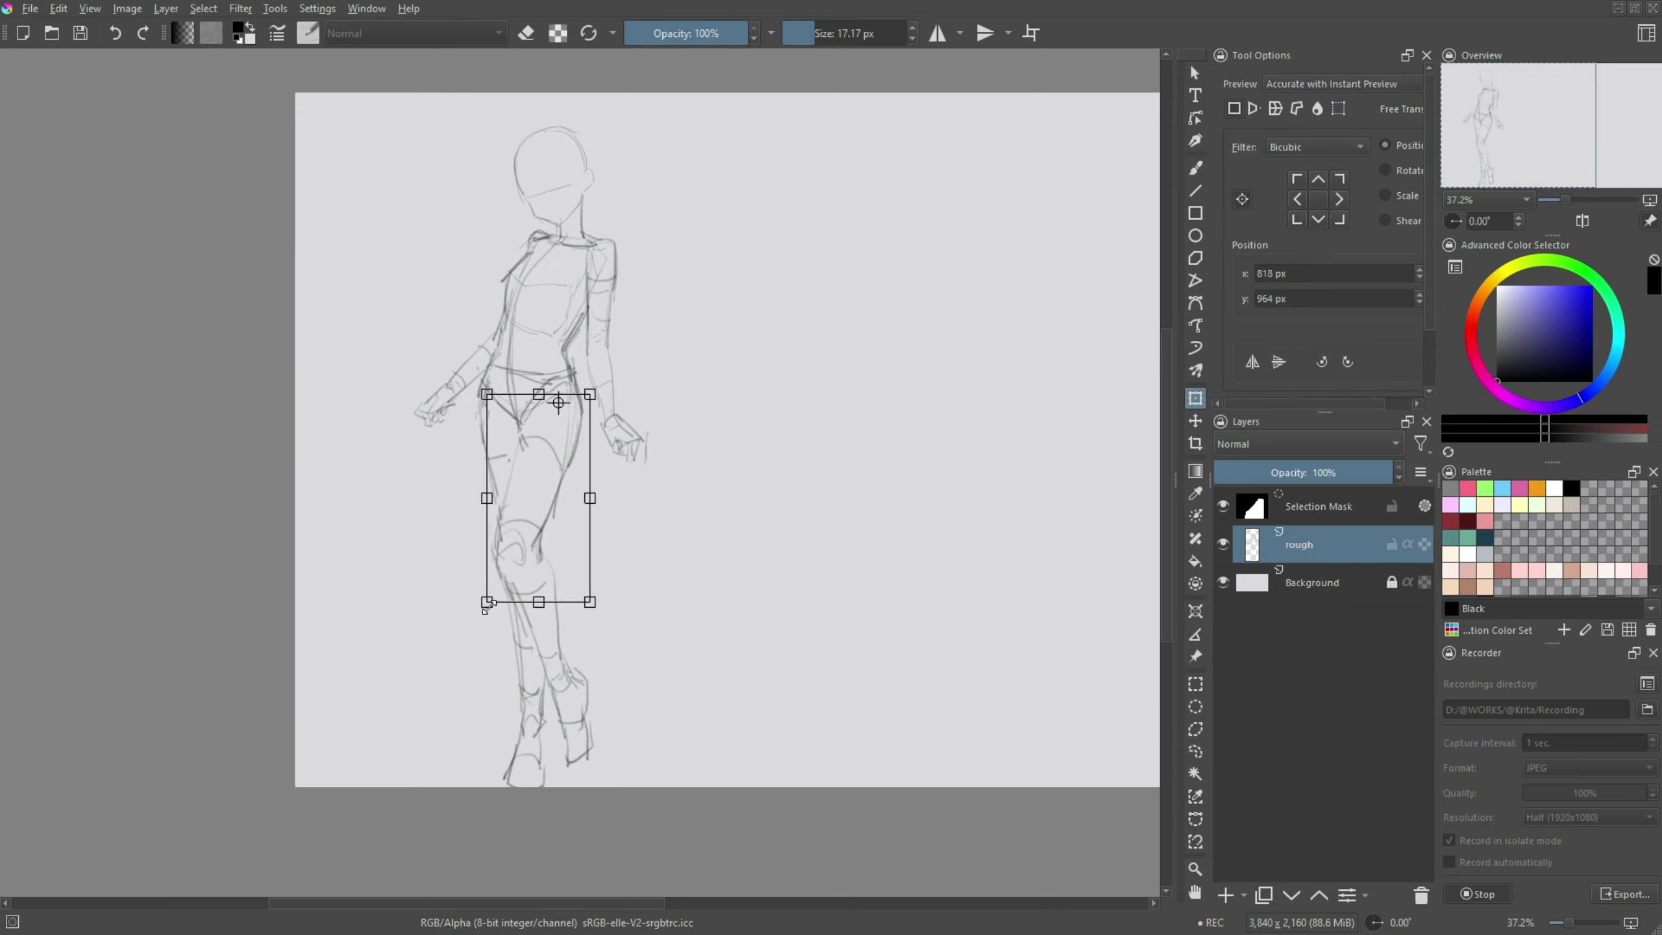
pyautogui.press('Return')
# - Sketch the face centre line and jaw, and redraw the forearm and hand on the viewer's right
pyautogui.scroll(2, 530, 314)
pyautogui.press('b')
pyautogui.moveTo(507, 170)
pyautogui.mouseDown()
pyautogui.moveTo(533, 232)
pyautogui.moveTo(559, 240)
pyautogui.mouseUp()
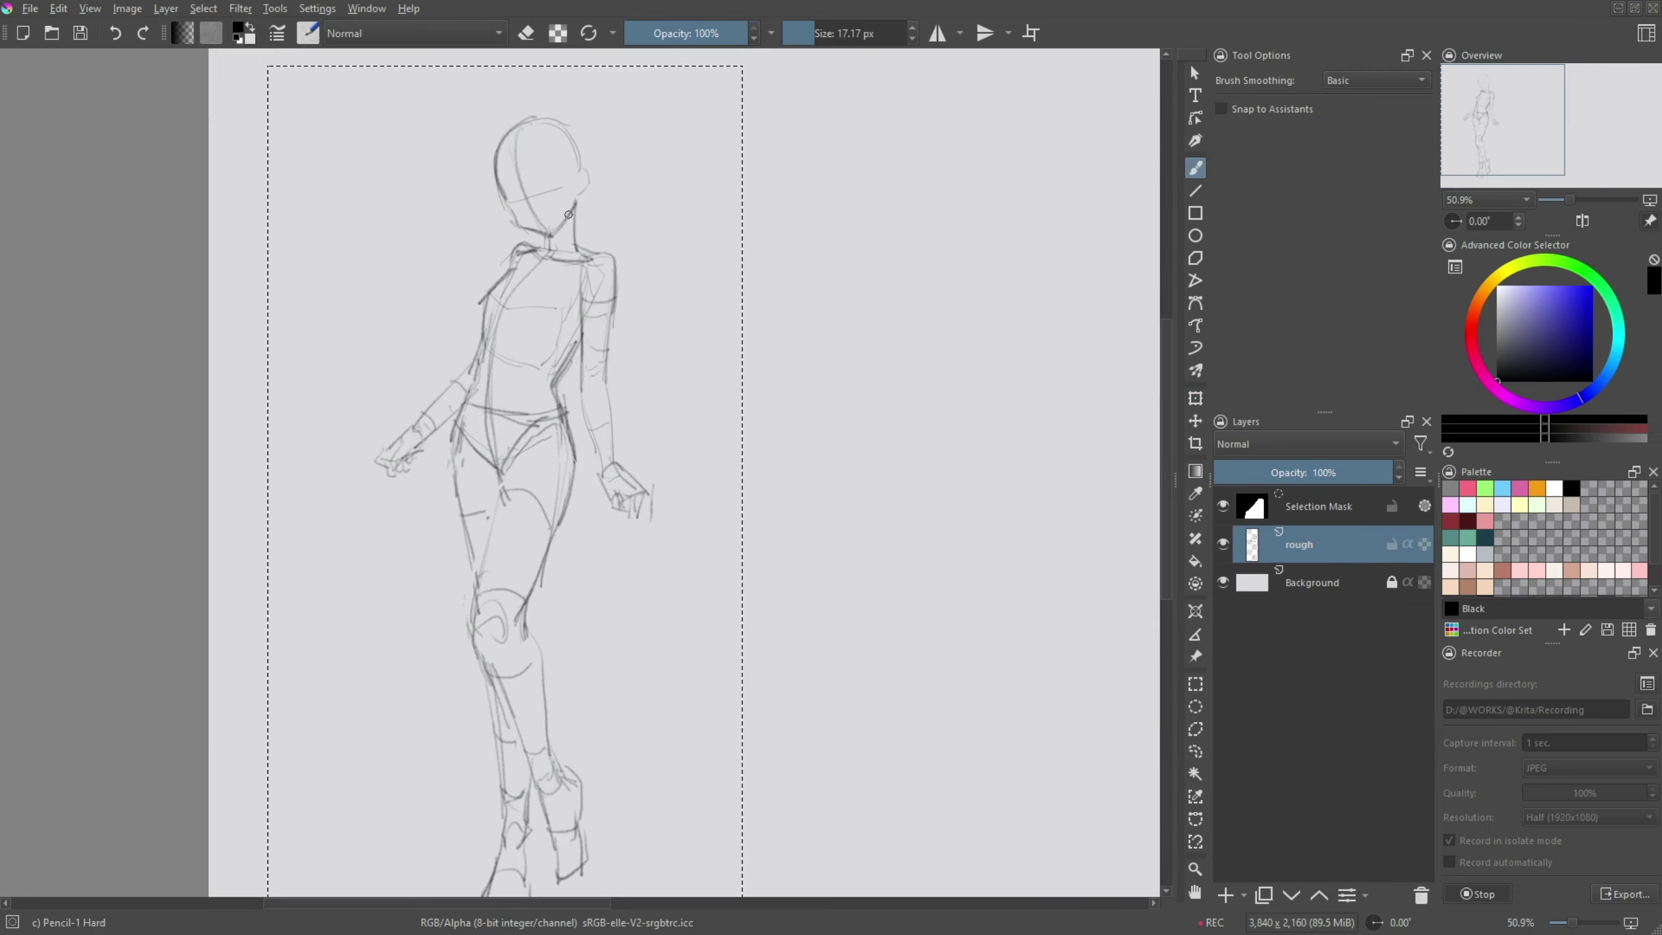
pyautogui.moveTo(604, 393); pyautogui.dragTo(655, 534)
pyautogui.press('e')
pyautogui.press('e')
# - Refine the viewer's-left forearm and hand and both feet of the rough figure, and clear the selection
pyautogui.moveTo(461, 386)
pyautogui.mouseDown()
pyautogui.moveTo(386, 465)
pyautogui.moveTo(402, 511)
pyautogui.mouseUp()
pyautogui.moveTo(556, 776); pyautogui.dragTo(576, 831)
pyautogui.moveTo(569, 832)
pyautogui.mouseDown()
pyautogui.moveTo(575, 665)
pyautogui.moveTo(504, 746)
pyautogui.mouseUp()
pyautogui.rightClick(489, 661)
pyautogui.click(679, 422)
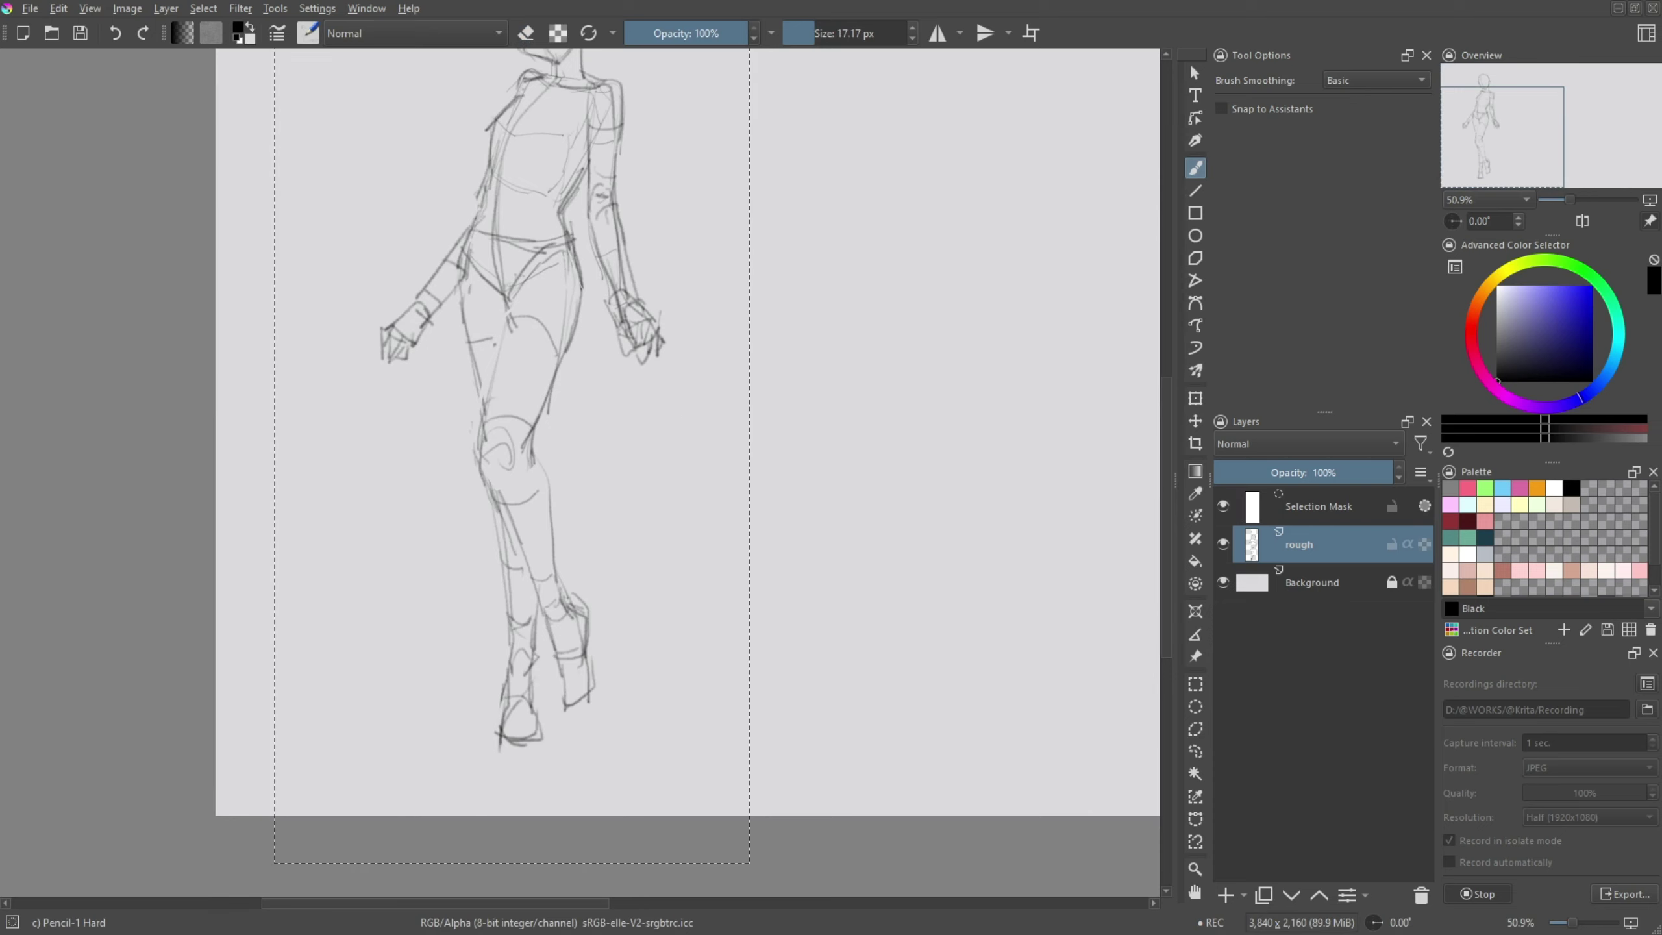
pyautogui.hotkey('ctrl', 'shift', 'a')
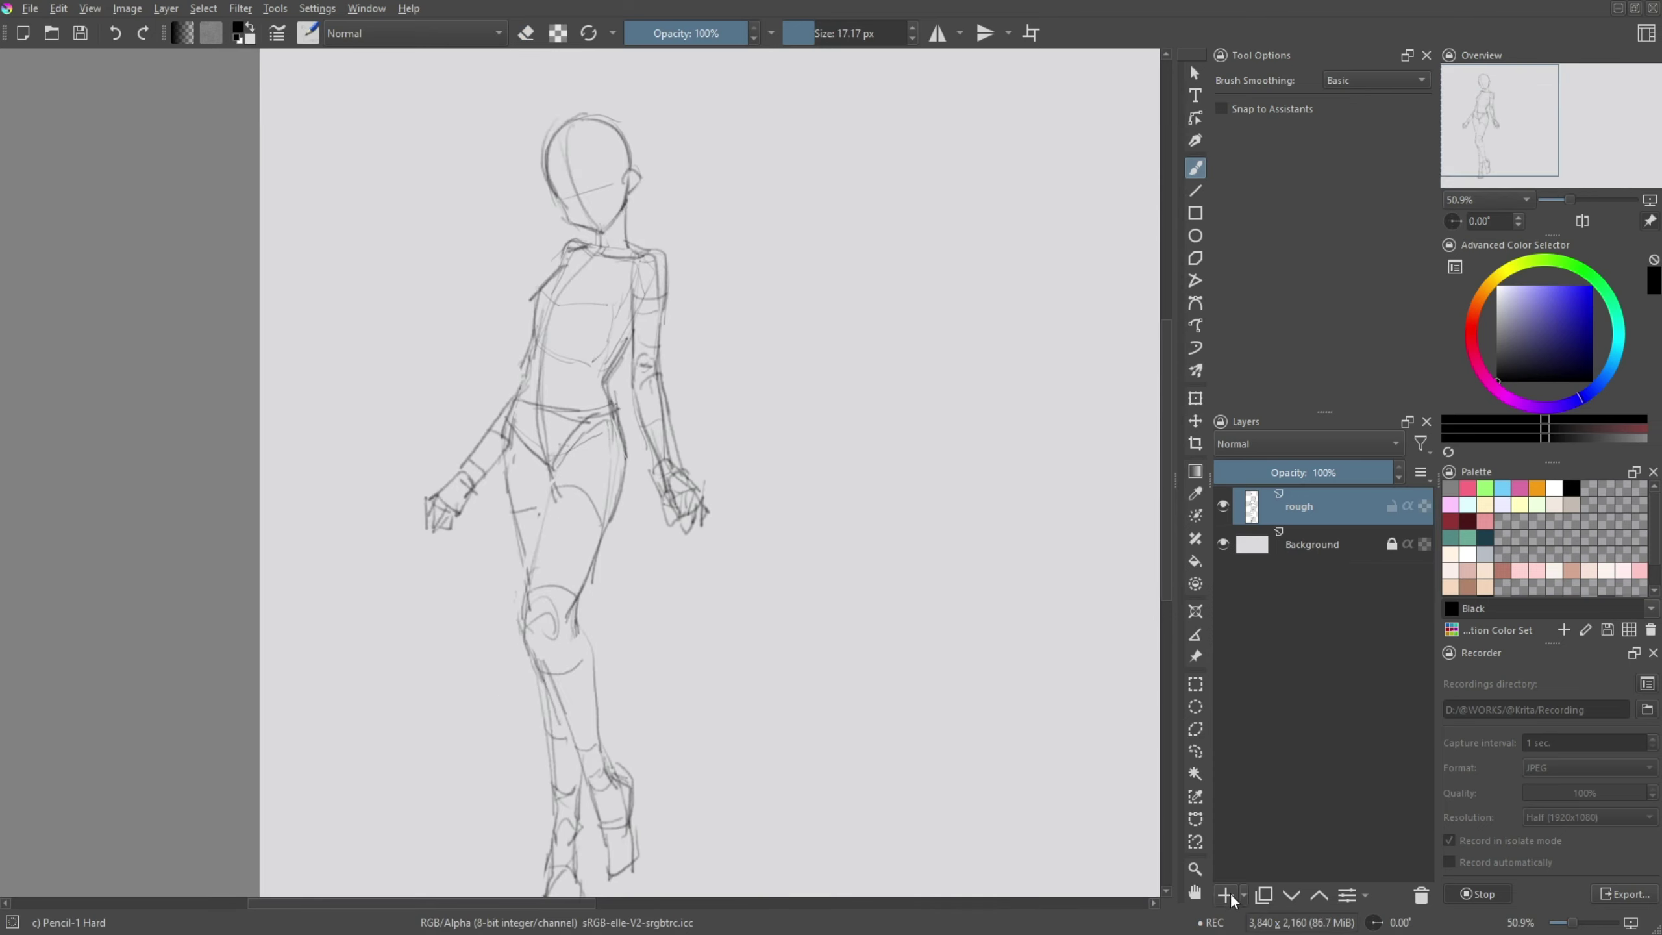
# - Add a layer named rough_line above the sketch and lower the rough layer's opacity to 63%
pyautogui.click(1226, 894)
pyautogui.doubleClick(1316, 505)
pyautogui.write('rough_line')
pyautogui.press('Return')
pyautogui.moveTo(1387, 472); pyautogui.dragTo(1326, 472)
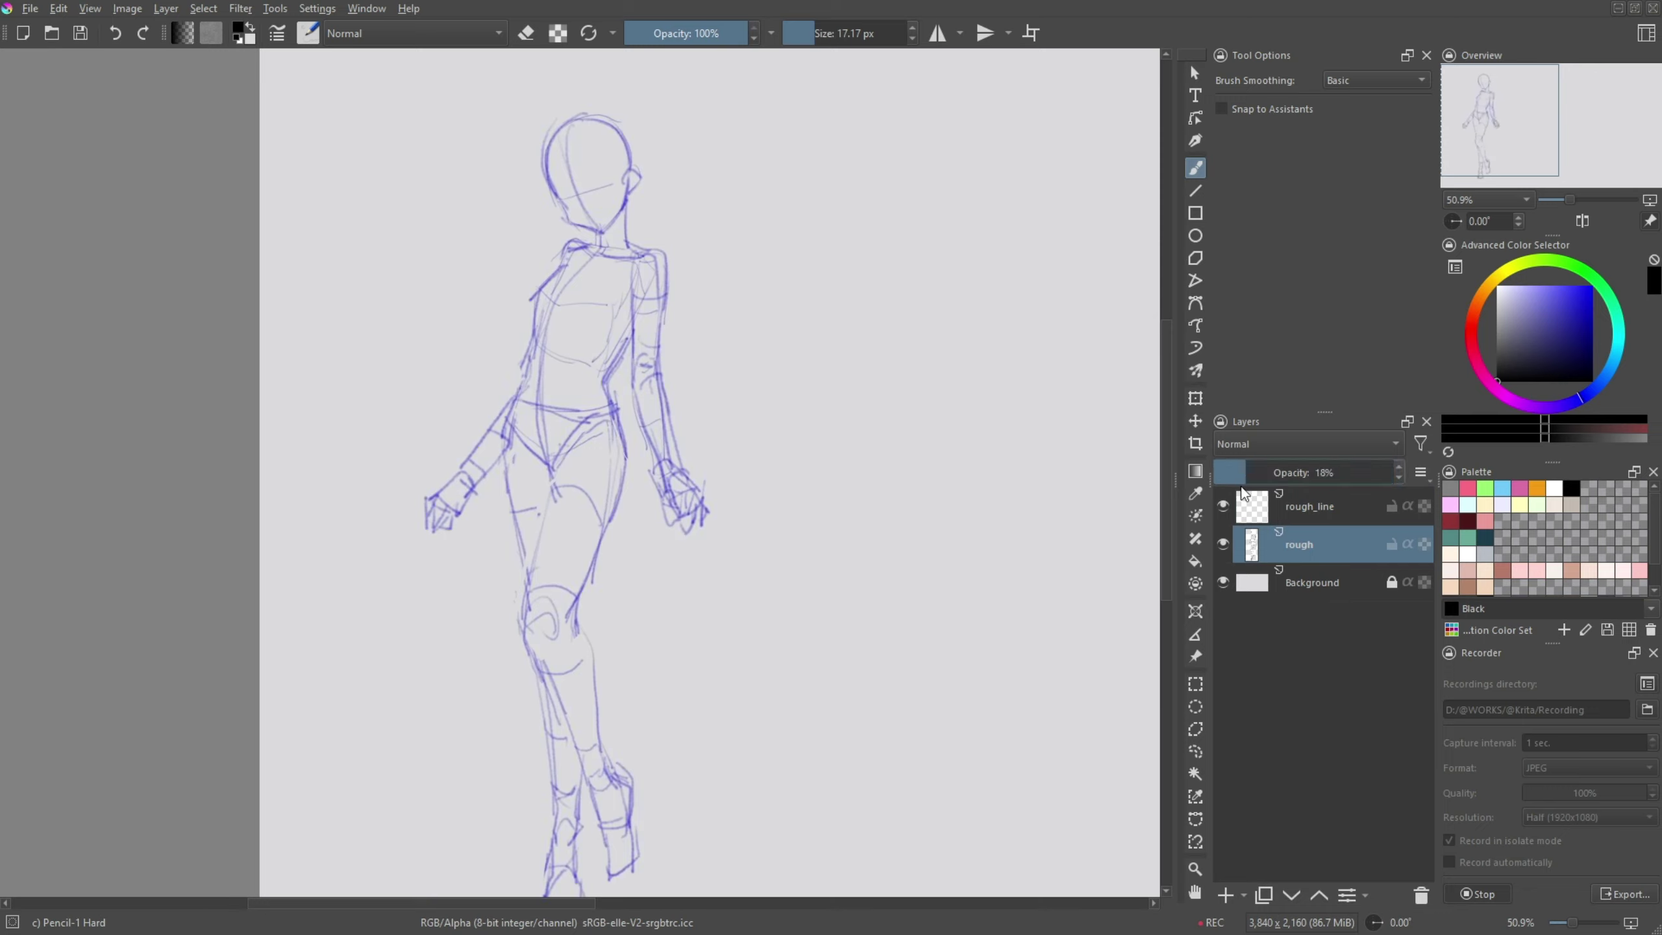
# - Select the legs below the hips on the rough layer, move them slightly down with Transform, and deselect
pyautogui.hotkey('ctrl', 'r')
pyautogui.moveTo(449, 394); pyautogui.dragTo(634, 818)
pyautogui.hotkey('ctrl', 't')
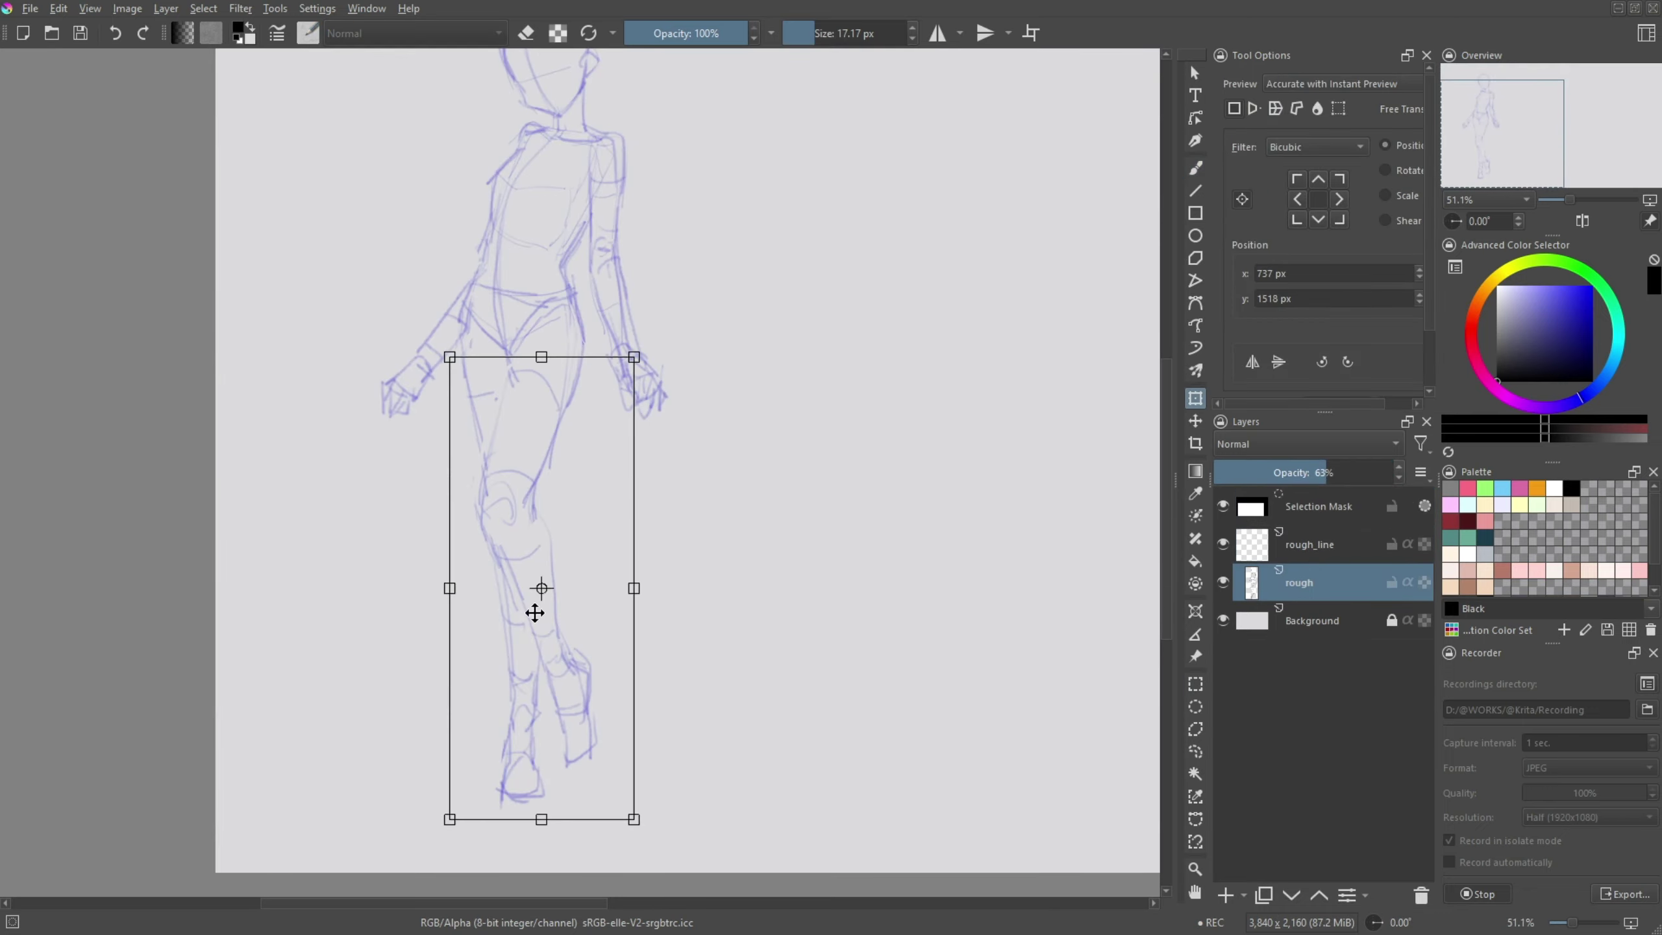
pyautogui.moveTo(538, 613); pyautogui.dragTo(542, 620)
pyautogui.scroll(-2, 542, 620)
pyautogui.press('b')
pyautogui.hotkey('ctrl', 'shift', 'a')
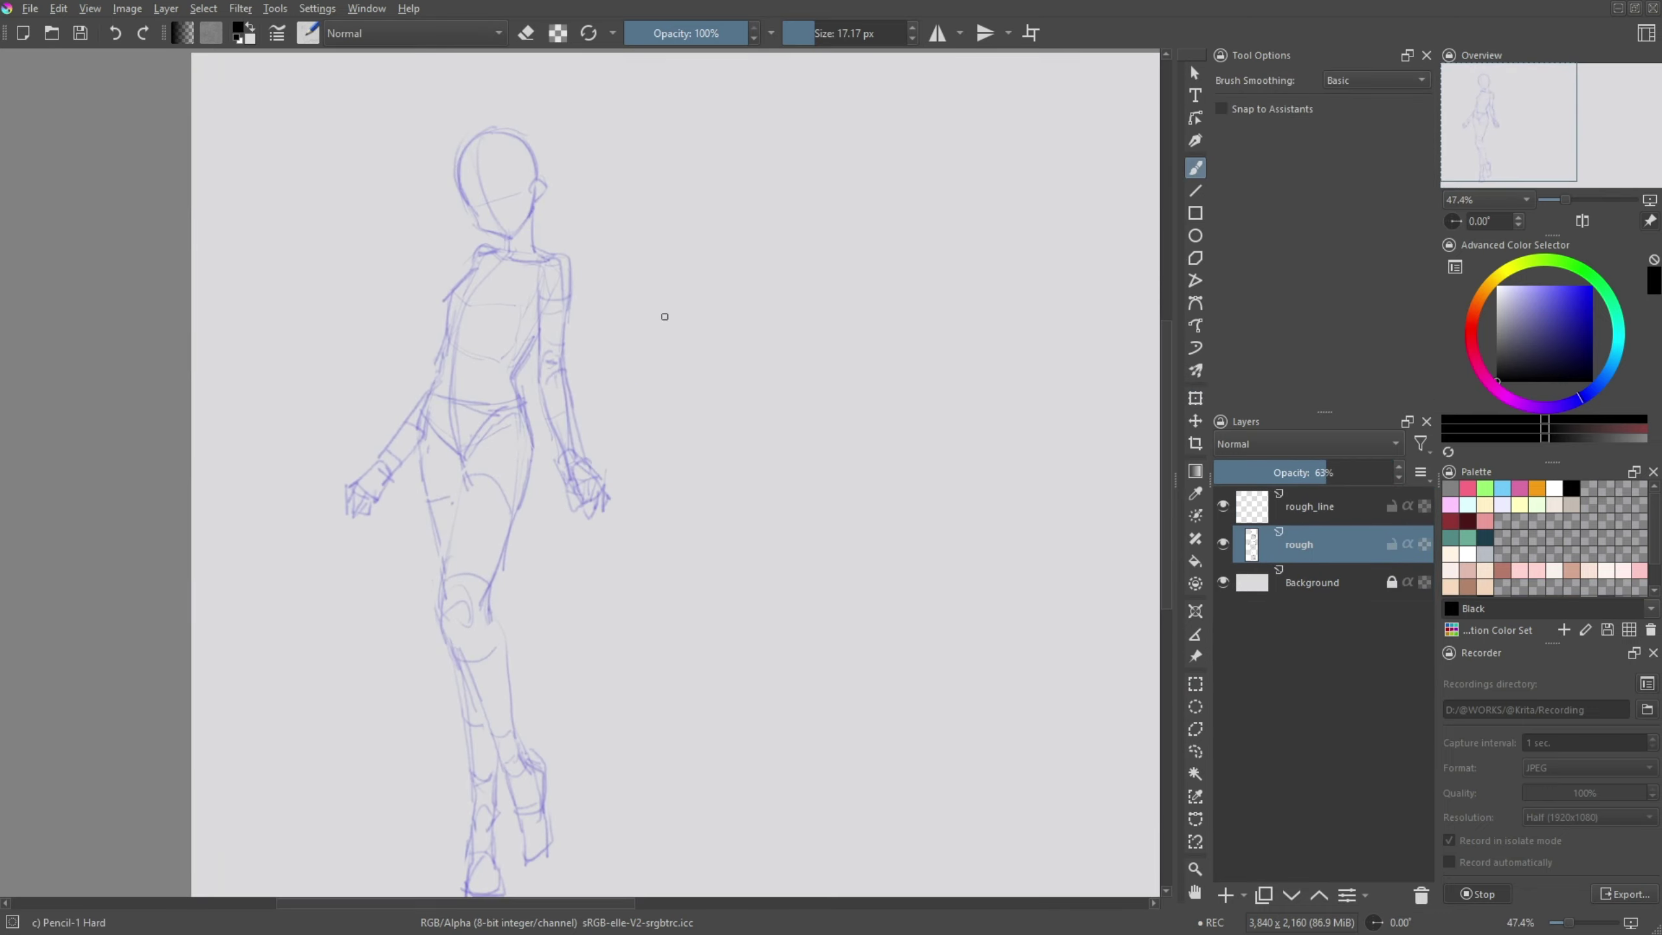
# - Activate the rough_line layer and choose the Pencil-2 brush at 10 px
pyautogui.press('pageup')
pyautogui.scroll(2, 575, 411)
pyautogui.rightClick(631, 501)
pyautogui.click(647, 579)
# - Trace the cheek, pointed chin, jaw and ear over the rough head
pyautogui.scroll(5, 500, 373)
pyautogui.moveTo(500, 373)
pyautogui.mouseDown()
pyautogui.moveTo(589, 627)
pyautogui.moveTo(705, 532)
pyautogui.mouseUp()
pyautogui.moveTo(714, 459); pyautogui.dragTo(718, 534)
# - Fade the rough layer further by lowering its opacity, and make rough_line the active layer again
pyautogui.click(1299, 544)
pyautogui.moveTo(1282, 472); pyautogui.dragTo(1257, 476)
pyautogui.press('pageup')
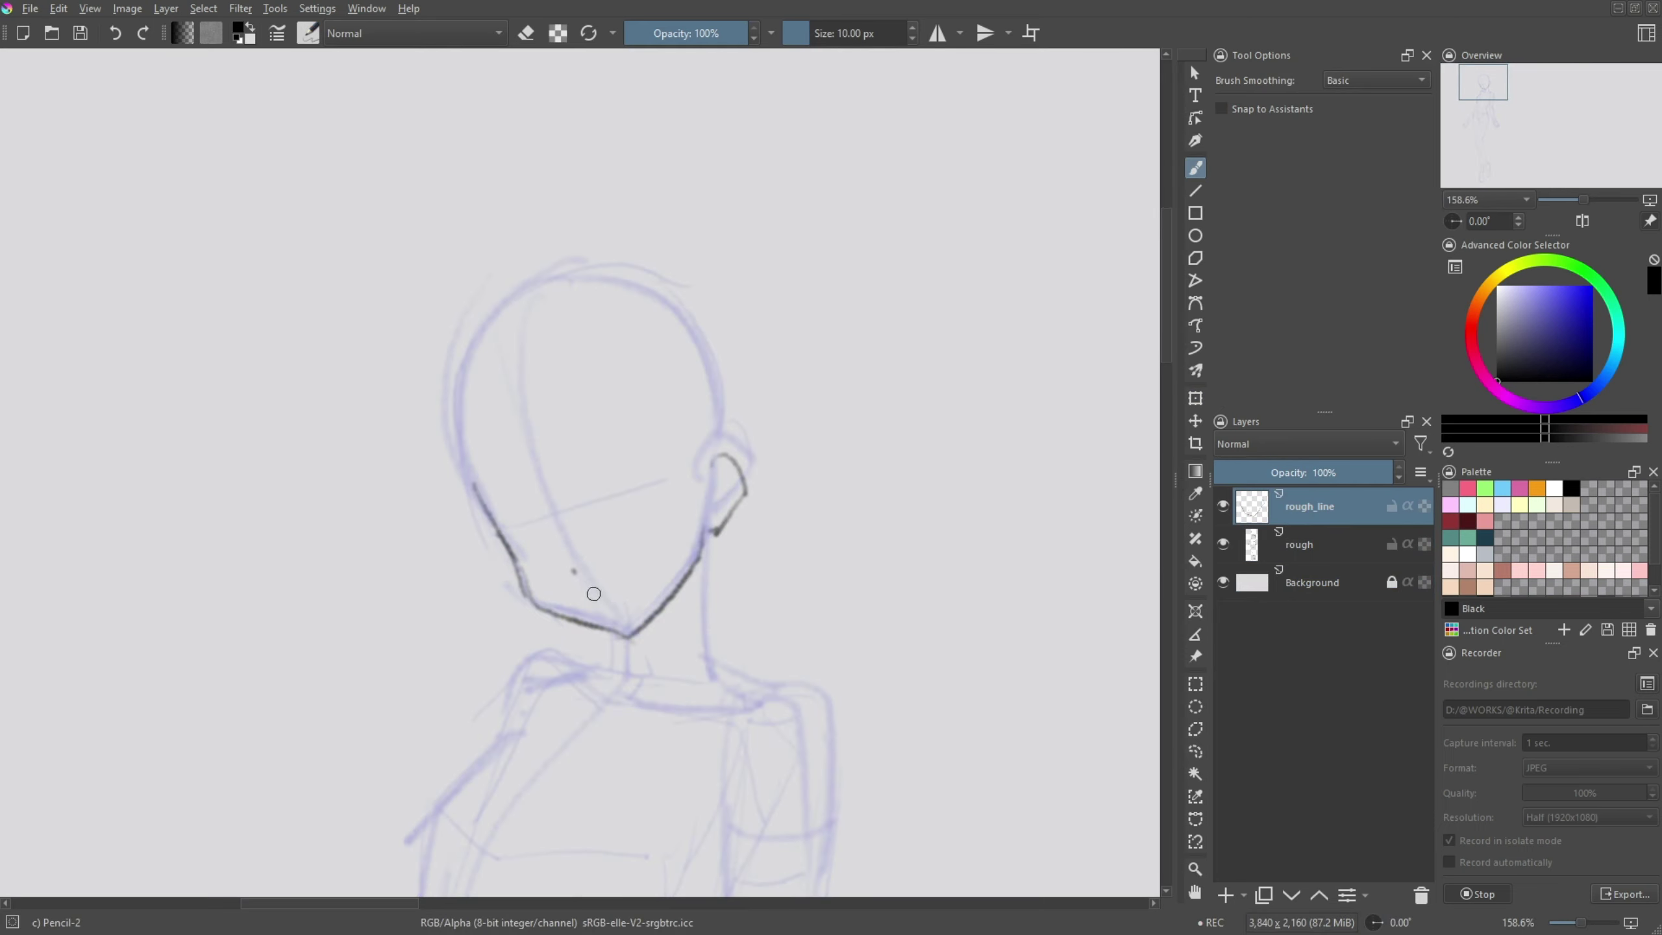
# - Undo the last stroke and draw both eyes and a small smiling mouth on the face
pyautogui.hotkey('ctrl', 'z')
pyautogui.moveTo(598, 492)
pyautogui.mouseDown()
pyautogui.moveTo(653, 487)
pyautogui.moveTo(651, 505)
pyautogui.mouseUp()
pyautogui.moveTo(535, 518)
pyautogui.mouseDown()
pyautogui.moveTo(504, 522)
pyautogui.moveTo(523, 549)
pyautogui.moveTo(542, 543)
pyautogui.mouseUp()
# - Draw the pointed bangs across the forehead and the hair strands framing the face beside the ear
pyautogui.moveTo(496, 350); pyautogui.dragTo(535, 486)
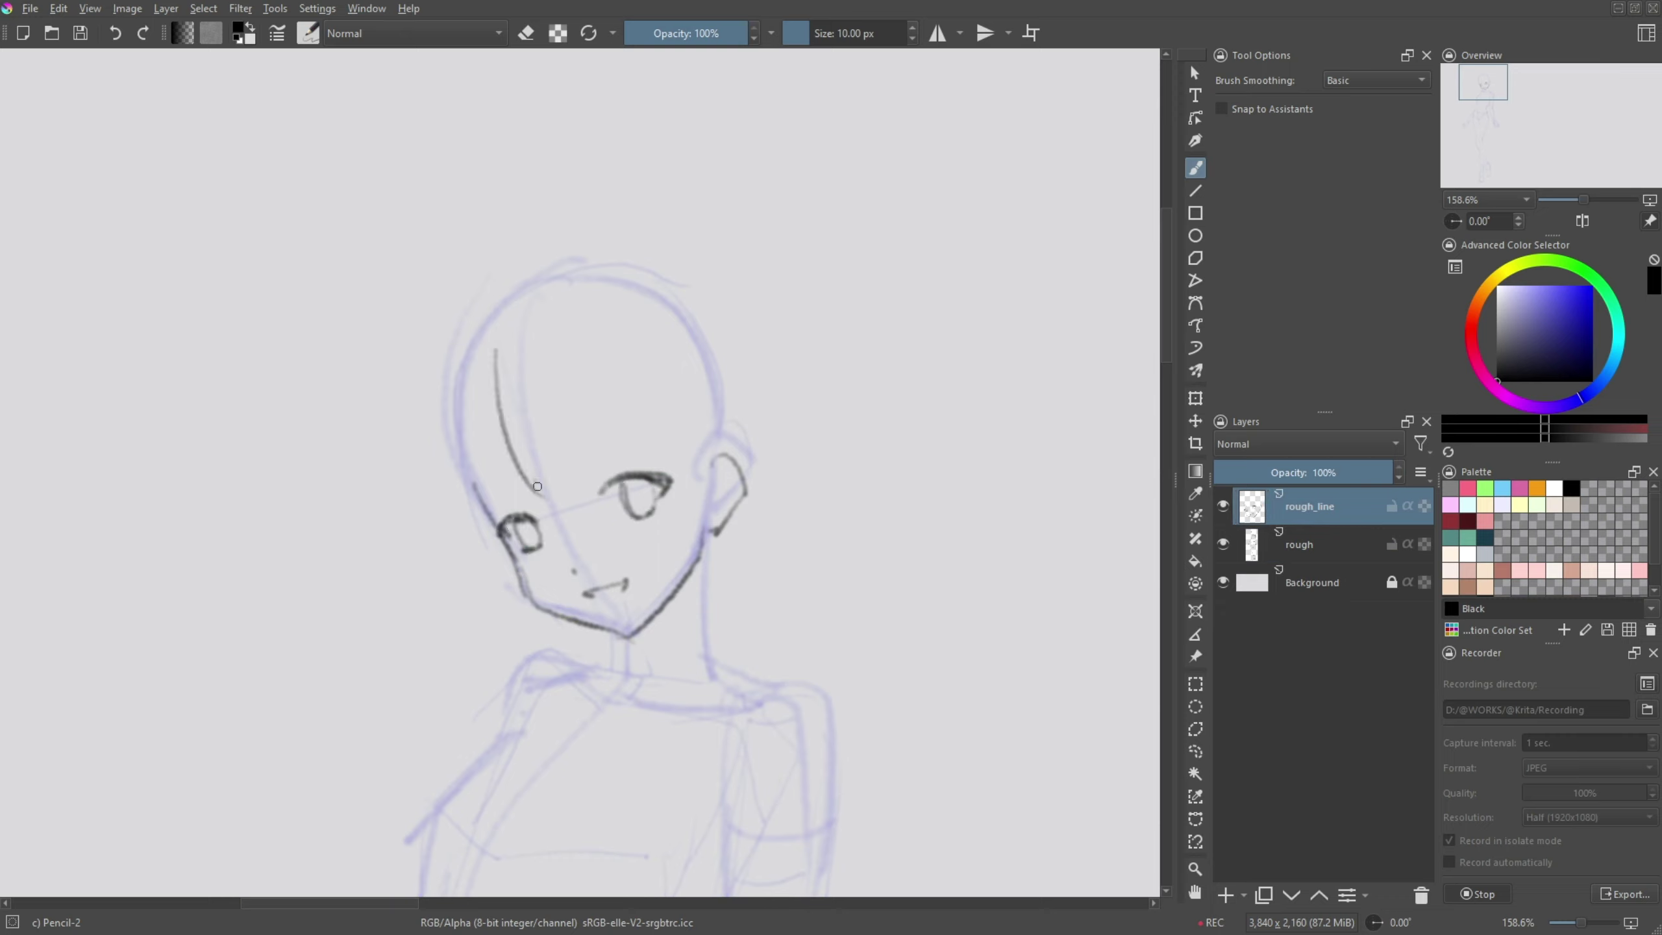
pyautogui.moveTo(556, 336); pyautogui.dragTo(596, 475)
pyautogui.moveTo(608, 392)
pyautogui.mouseDown()
pyautogui.moveTo(678, 448)
pyautogui.moveTo(673, 465)
pyautogui.moveTo(684, 453)
pyautogui.mouseUp()
pyautogui.moveTo(639, 322); pyautogui.dragTo(690, 549)
pyautogui.moveTo(717, 361); pyautogui.dragTo(703, 527)
pyautogui.moveTo(707, 491); pyautogui.dragTo(675, 575)
pyautogui.moveTo(717, 415); pyautogui.dragTo(734, 460)
# - Draw the neck, the shirt collar and a ribbon bow with hanging ends, undoing the last stray stroke
pyautogui.moveTo(703, 547)
pyautogui.mouseDown()
pyautogui.moveTo(701, 659)
pyautogui.moveTo(733, 683)
pyautogui.mouseUp()
pyautogui.moveTo(701, 657); pyautogui.dragTo(636, 674)
pyautogui.moveTo(636, 675); pyautogui.dragTo(683, 741)
pyautogui.moveTo(716, 671); pyautogui.dragTo(692, 741)
pyautogui.moveTo(620, 648)
pyautogui.mouseDown()
pyautogui.moveTo(589, 716)
pyautogui.moveTo(618, 720)
pyautogui.moveTo(568, 753)
pyautogui.mouseUp()
pyautogui.moveTo(626, 717)
pyautogui.mouseDown()
pyautogui.moveTo(660, 767)
pyautogui.moveTo(586, 808)
pyautogui.mouseUp()
pyautogui.hotkey('ctrl', 'z')
# - Draw the side hair on the viewer's left, with a long lock flowing over the shoulder
pyautogui.scroll(-2, 608, 753)
pyautogui.moveTo(488, 269); pyautogui.dragTo(481, 393)
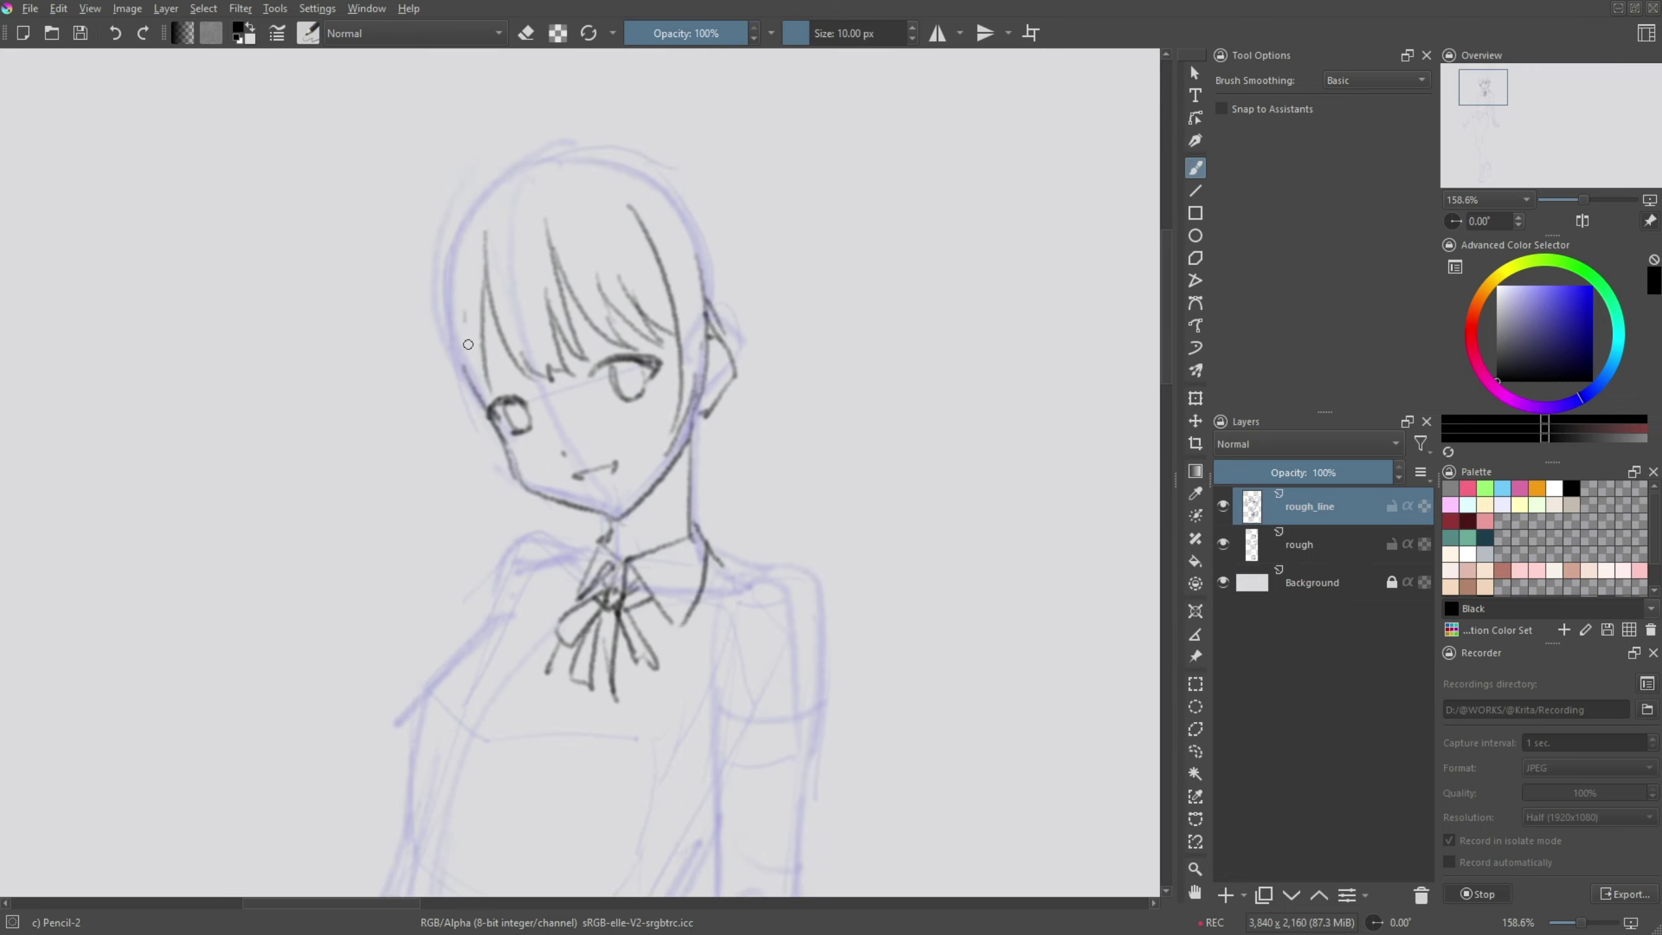
pyautogui.moveTo(504, 324); pyautogui.dragTo(466, 396)
pyautogui.moveTo(507, 370); pyautogui.dragTo(475, 445)
pyautogui.moveTo(451, 212); pyautogui.dragTo(449, 469)
pyautogui.moveTo(446, 381)
pyautogui.mouseDown()
pyautogui.moveTo(486, 453)
pyautogui.moveTo(468, 693)
pyautogui.mouseUp()
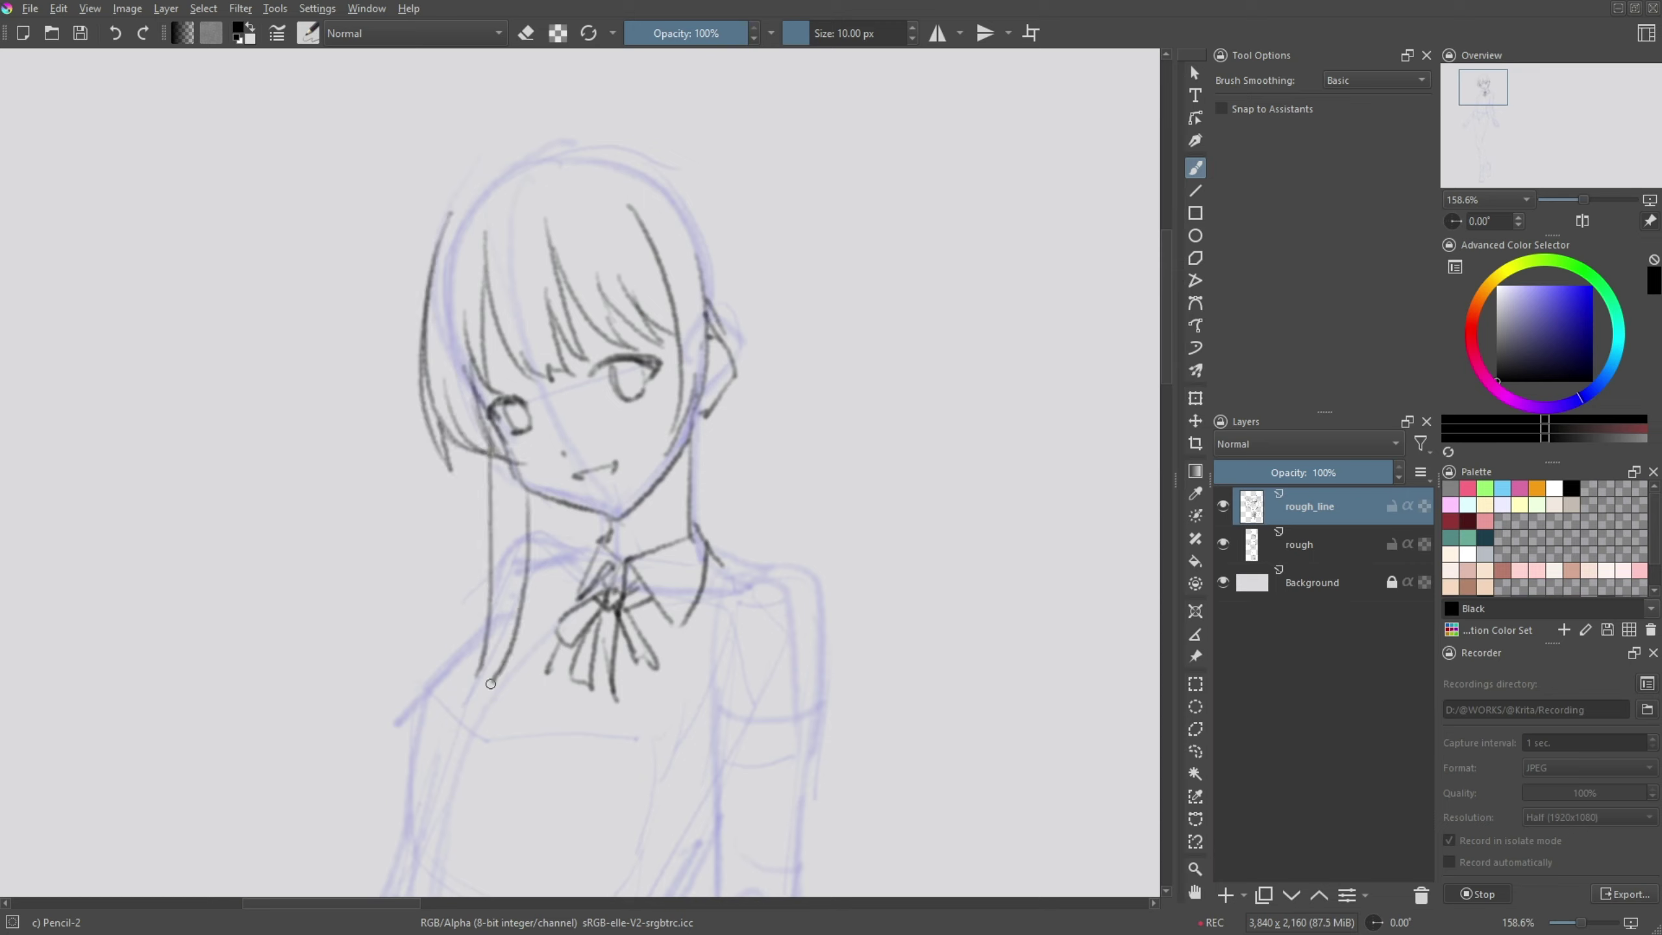
pyautogui.moveTo(527, 497); pyautogui.dragTo(459, 717)
pyautogui.moveTo(497, 603)
pyautogui.mouseDown()
pyautogui.moveTo(498, 648)
pyautogui.moveTo(409, 772)
pyautogui.mouseUp()
# - Draw the long hair on the viewer's right from the crown down past the ear to the shoulder
pyautogui.moveTo(717, 419)
pyautogui.mouseDown()
pyautogui.moveTo(693, 531)
pyautogui.moveTo(762, 570)
pyautogui.mouseUp()
pyautogui.moveTo(739, 386); pyautogui.dragTo(730, 569)
pyautogui.moveTo(669, 141); pyautogui.dragTo(742, 376)
pyautogui.press('x')
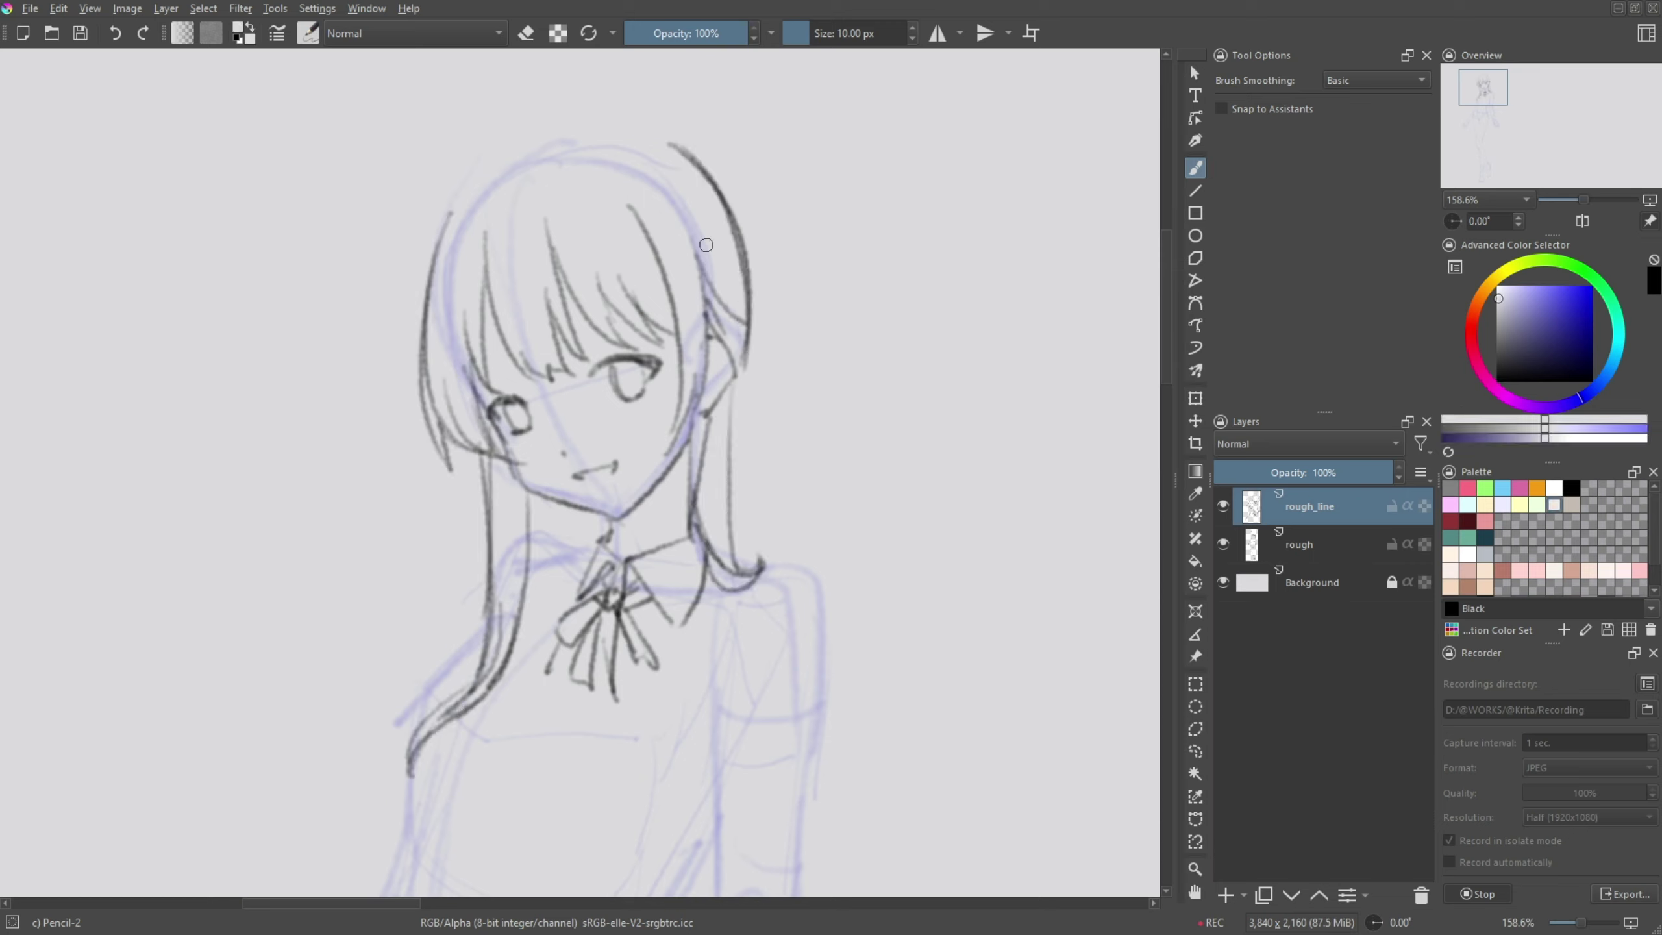
pyautogui.press('x')
pyautogui.moveTo(743, 249)
pyautogui.mouseDown()
pyautogui.moveTo(696, 321)
pyautogui.moveTo(733, 429)
pyautogui.mouseUp()
pyautogui.moveTo(716, 177); pyautogui.dragTo(765, 579)
# - Outline the top of the hair across the crown and add finer strands to the bangs
pyautogui.scroll(2, 589, 459)
pyautogui.moveTo(510, 313); pyautogui.dragTo(666, 263)
pyautogui.moveTo(556, 283); pyautogui.dragTo(438, 445)
pyautogui.scroll(1, 497, 425)
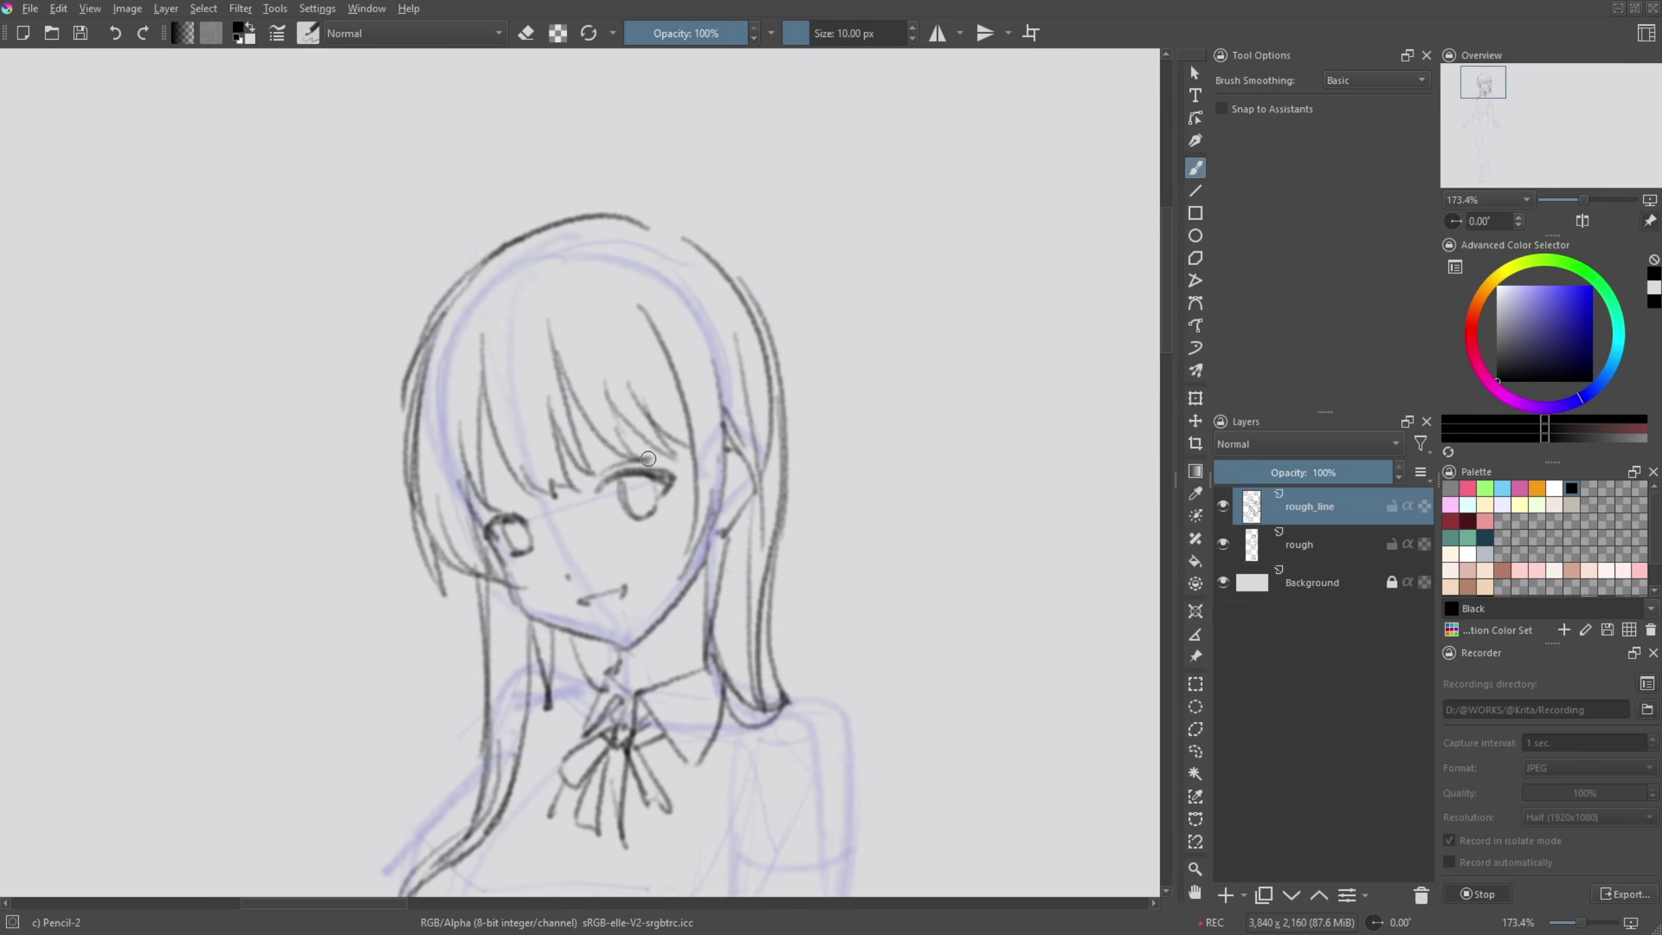
pyautogui.moveTo(651, 408); pyautogui.dragTo(571, 434)
# - Sketch the shoulder outline and the armhole seam on the viewer's right
pyautogui.scroll(-3, 490, 456)
pyautogui.moveTo(710, 367); pyautogui.dragTo(745, 466)
pyautogui.moveTo(720, 385); pyautogui.dragTo(675, 444)
# - Remove the long hair lock over the shoulder and sketch the chest contour and the shirt's front placket
pyautogui.rightClick(527, 459)
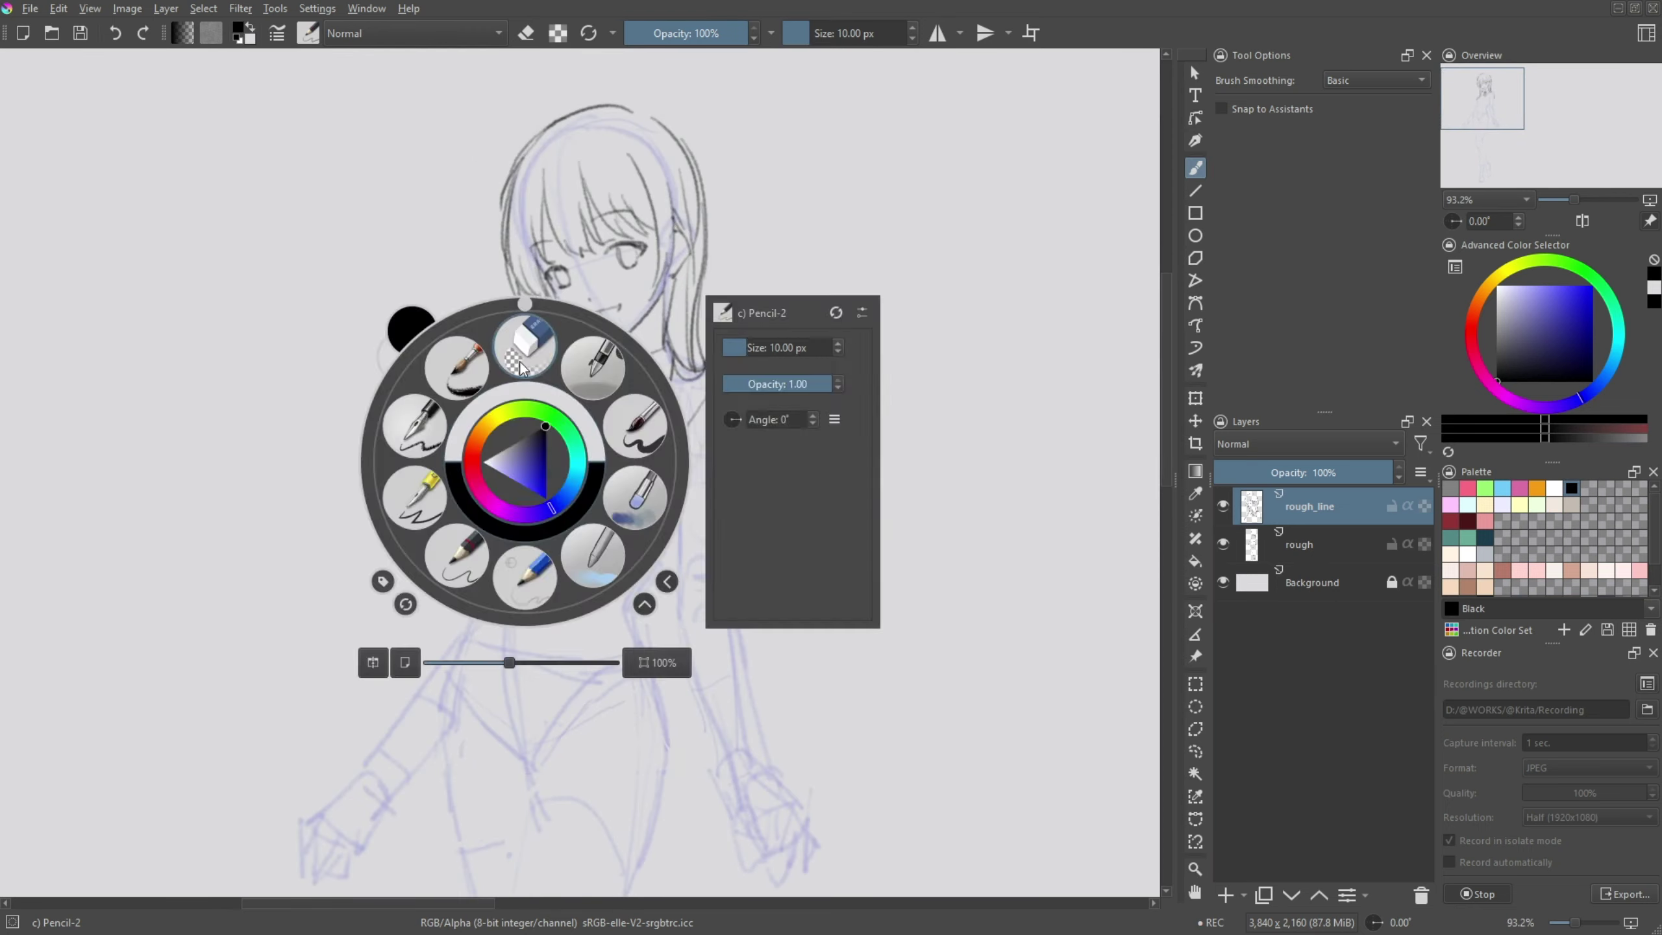
pyautogui.moveTo(531, 397)
pyautogui.mouseDown()
pyautogui.moveTo(491, 529)
pyautogui.moveTo(533, 464)
pyautogui.moveTo(522, 539)
pyautogui.mouseUp()
pyautogui.moveTo(523, 508); pyautogui.dragTo(497, 638)
pyautogui.moveTo(586, 422); pyautogui.dragTo(538, 527)
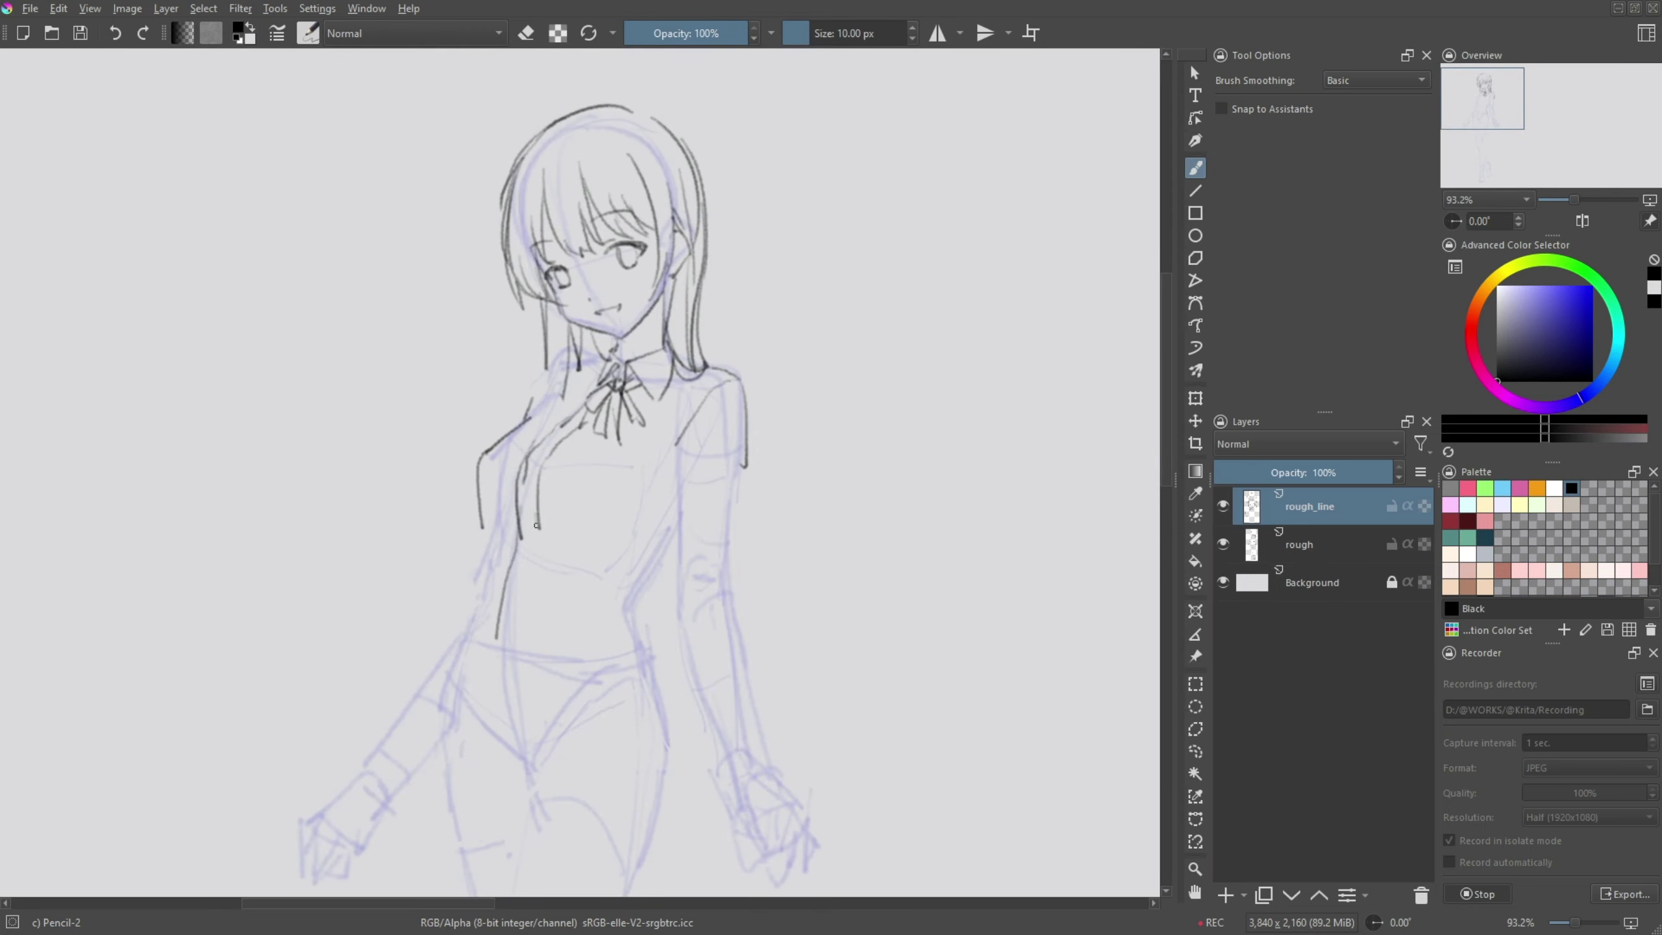
# - Draw the viewer's-left side of the shirt and its loose hem above the waist
pyautogui.moveTo(494, 646); pyautogui.dragTo(523, 654)
pyautogui.moveTo(511, 418); pyautogui.dragTo(458, 632)
pyautogui.moveTo(458, 628); pyautogui.dragTo(573, 681)
pyautogui.moveTo(595, 556); pyautogui.dragTo(635, 655)
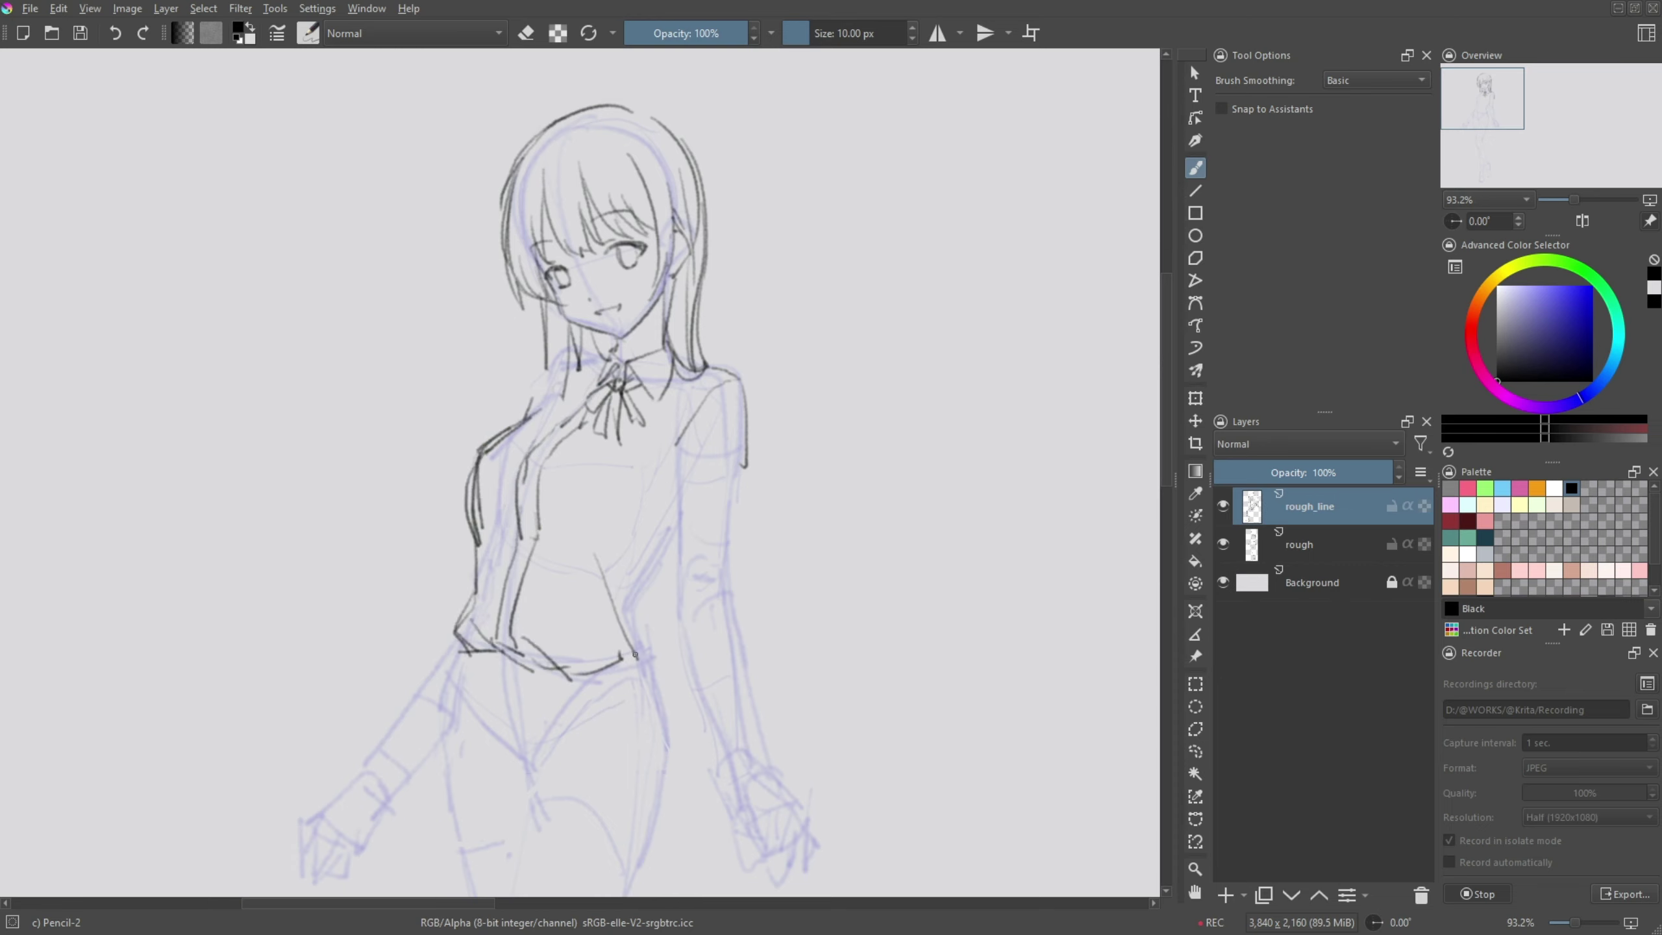
# - Draw the viewer's-right side of the shirt at the waist and the skirt's waistband beneath the hem
pyautogui.moveTo(668, 562); pyautogui.dragTo(638, 628)
pyautogui.moveTo(648, 648); pyautogui.dragTo(551, 665)
pyautogui.moveTo(451, 655); pyautogui.dragTo(645, 661)
pyautogui.hotkey('ctrl', 'z')
pyautogui.moveTo(536, 697); pyautogui.dragTo(654, 655)
# - Draw the flared viewer's-left edge of the skirt with its first pleats and zigzag hem
pyautogui.scroll(-5, 589, 675)
pyautogui.moveTo(452, 440); pyautogui.dragTo(425, 657)
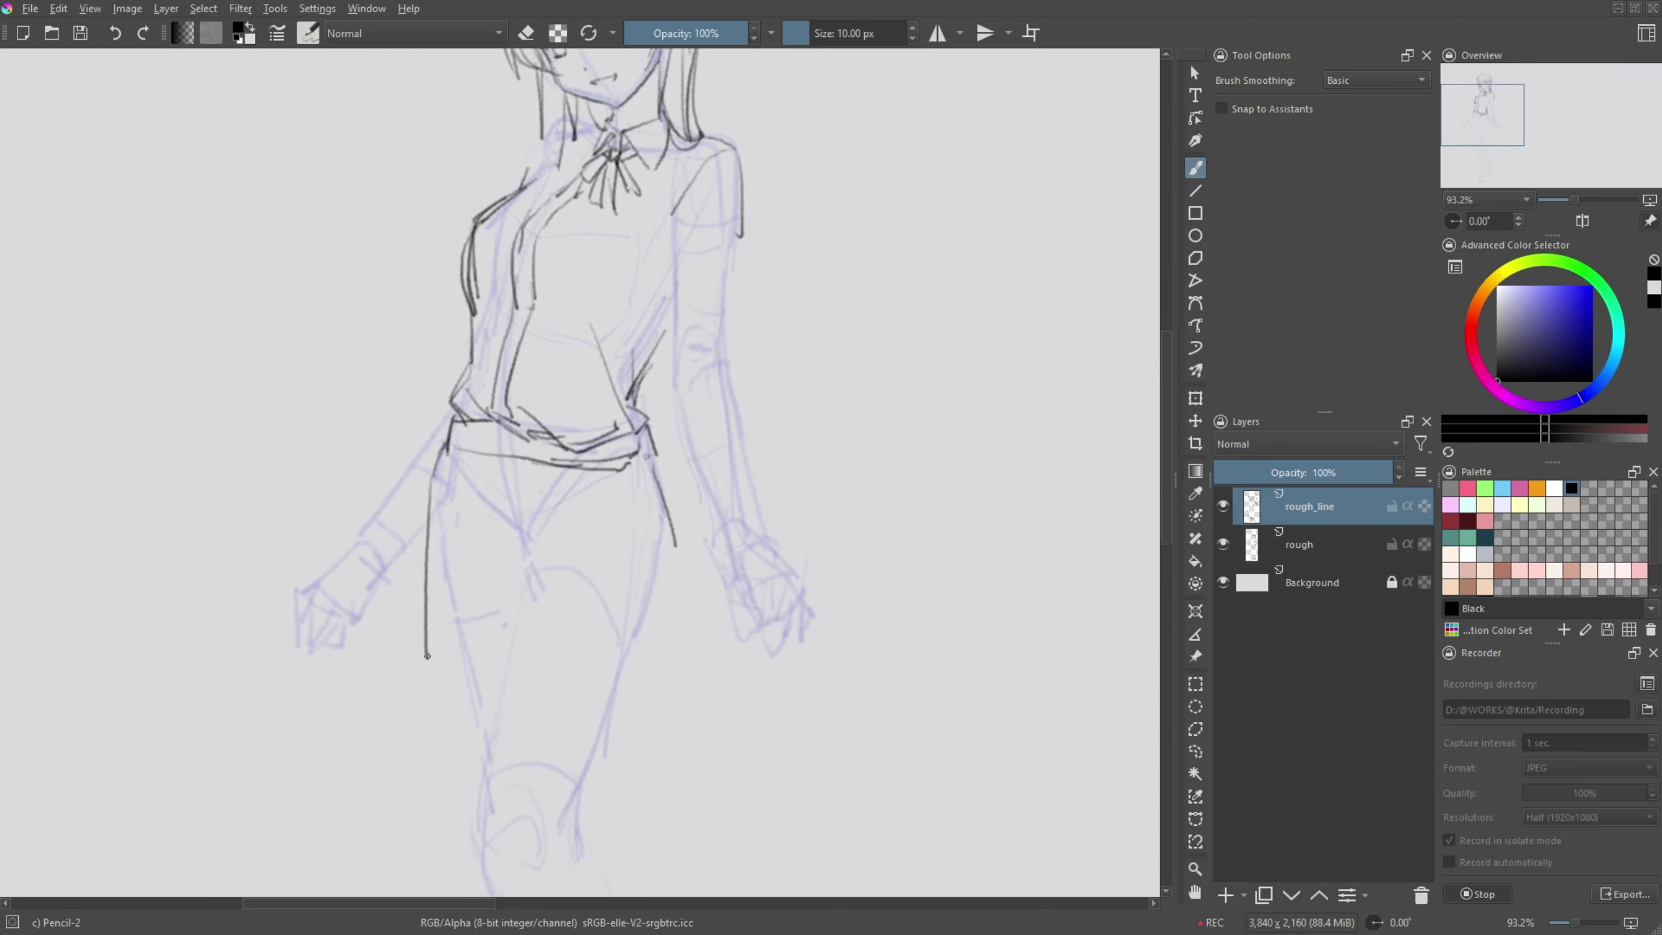
pyautogui.moveTo(428, 498); pyautogui.dragTo(393, 668)
pyautogui.moveTo(386, 641); pyautogui.dragTo(428, 684)
pyautogui.moveTo(460, 454); pyautogui.dragTo(456, 698)
pyautogui.moveTo(419, 698); pyautogui.dragTo(471, 699)
# - Draw the middle and viewer's-right pleats of the skirt and complete its wavy hem
pyautogui.moveTo(543, 467); pyautogui.dragTo(484, 677)
pyautogui.moveTo(527, 542); pyautogui.dragTo(507, 666)
pyautogui.moveTo(500, 667); pyautogui.dragTo(568, 692)
pyautogui.moveTo(638, 455); pyautogui.dragTo(644, 763)
pyautogui.moveTo(488, 658); pyautogui.dragTo(684, 711)
# - Draw the long sleeve, buttoned-style cuff and closed hand on the viewer's right
pyautogui.scroll(2, 589, 589)
pyautogui.moveTo(723, 590); pyautogui.dragTo(621, 697)
pyautogui.scroll(-2, 602, 573)
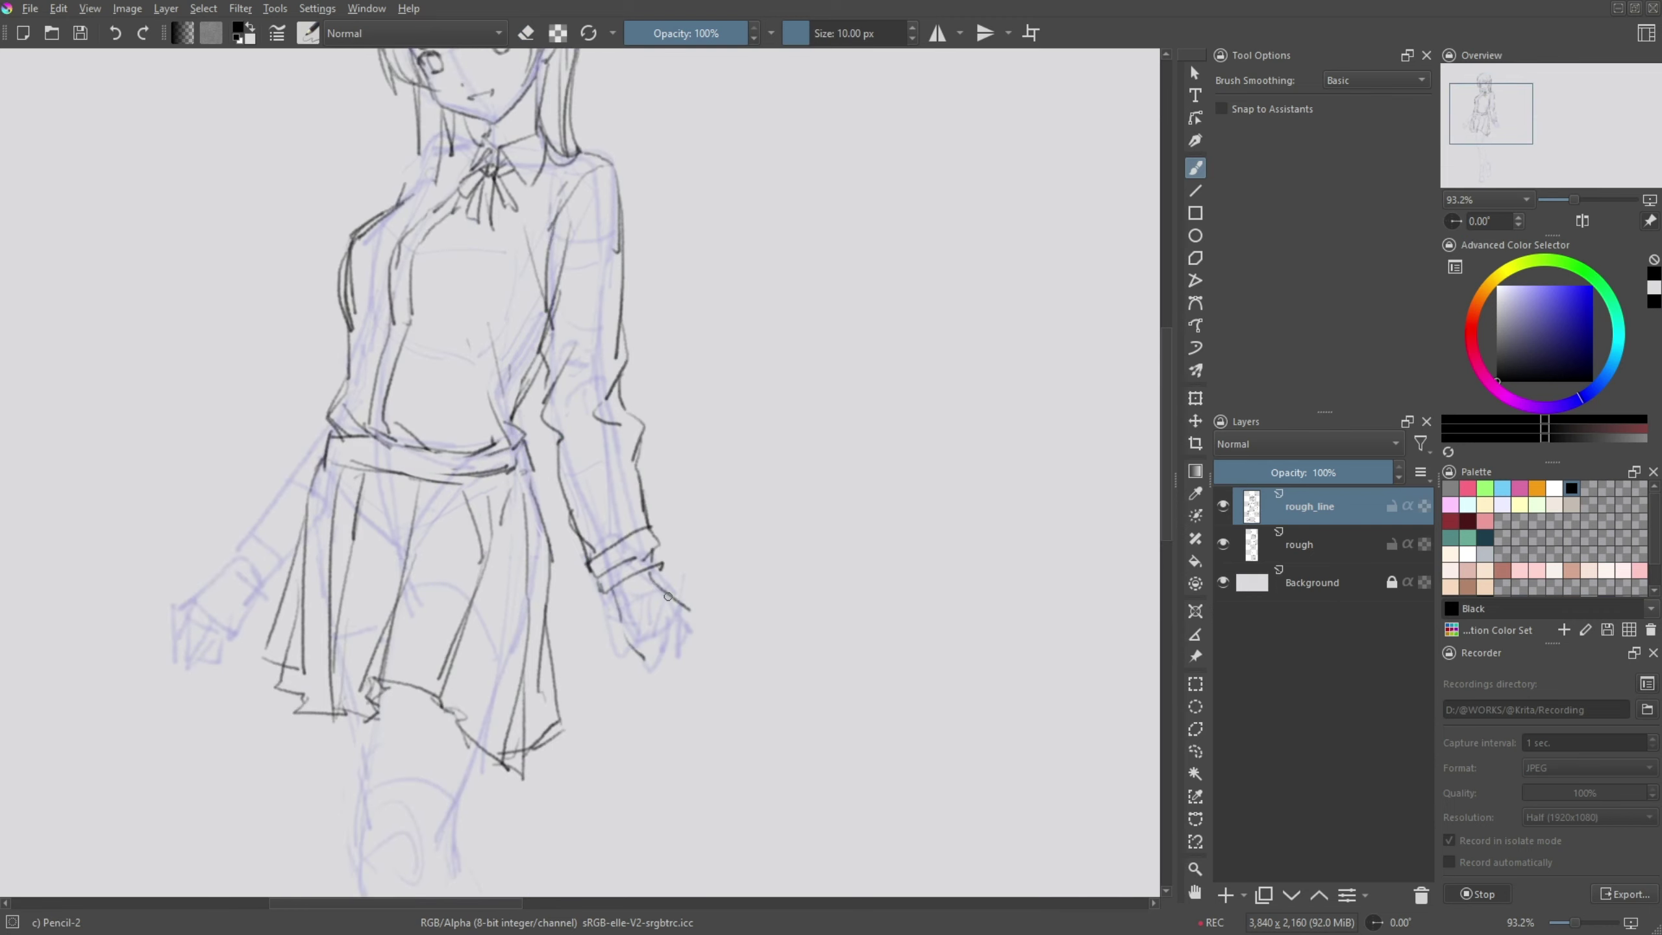
pyautogui.moveTo(674, 636); pyautogui.dragTo(824, 751)
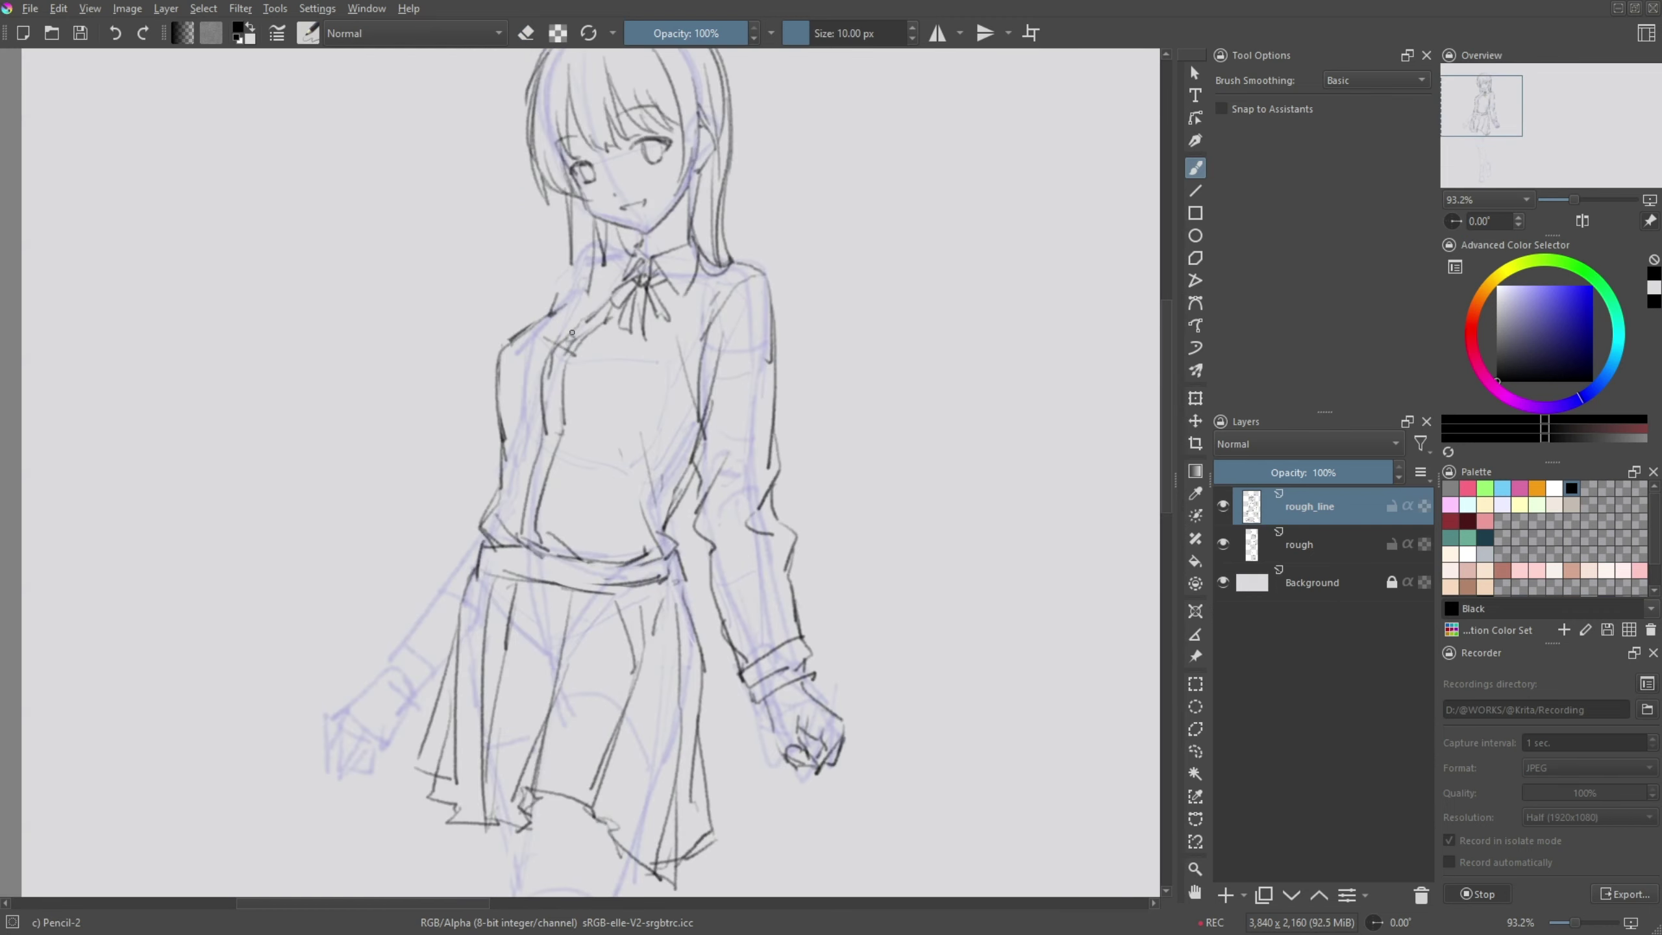
# - Strengthen the viewer's-right shoulder and sleeve lines, and draw the opposite shoulder and fold lines beside the collar
pyautogui.moveTo(780, 283); pyautogui.dragTo(771, 452)
pyautogui.moveTo(760, 287); pyautogui.dragTo(680, 395)
pyautogui.moveTo(715, 307); pyautogui.dragTo(681, 439)
pyautogui.moveTo(629, 226); pyautogui.dragTo(553, 308)
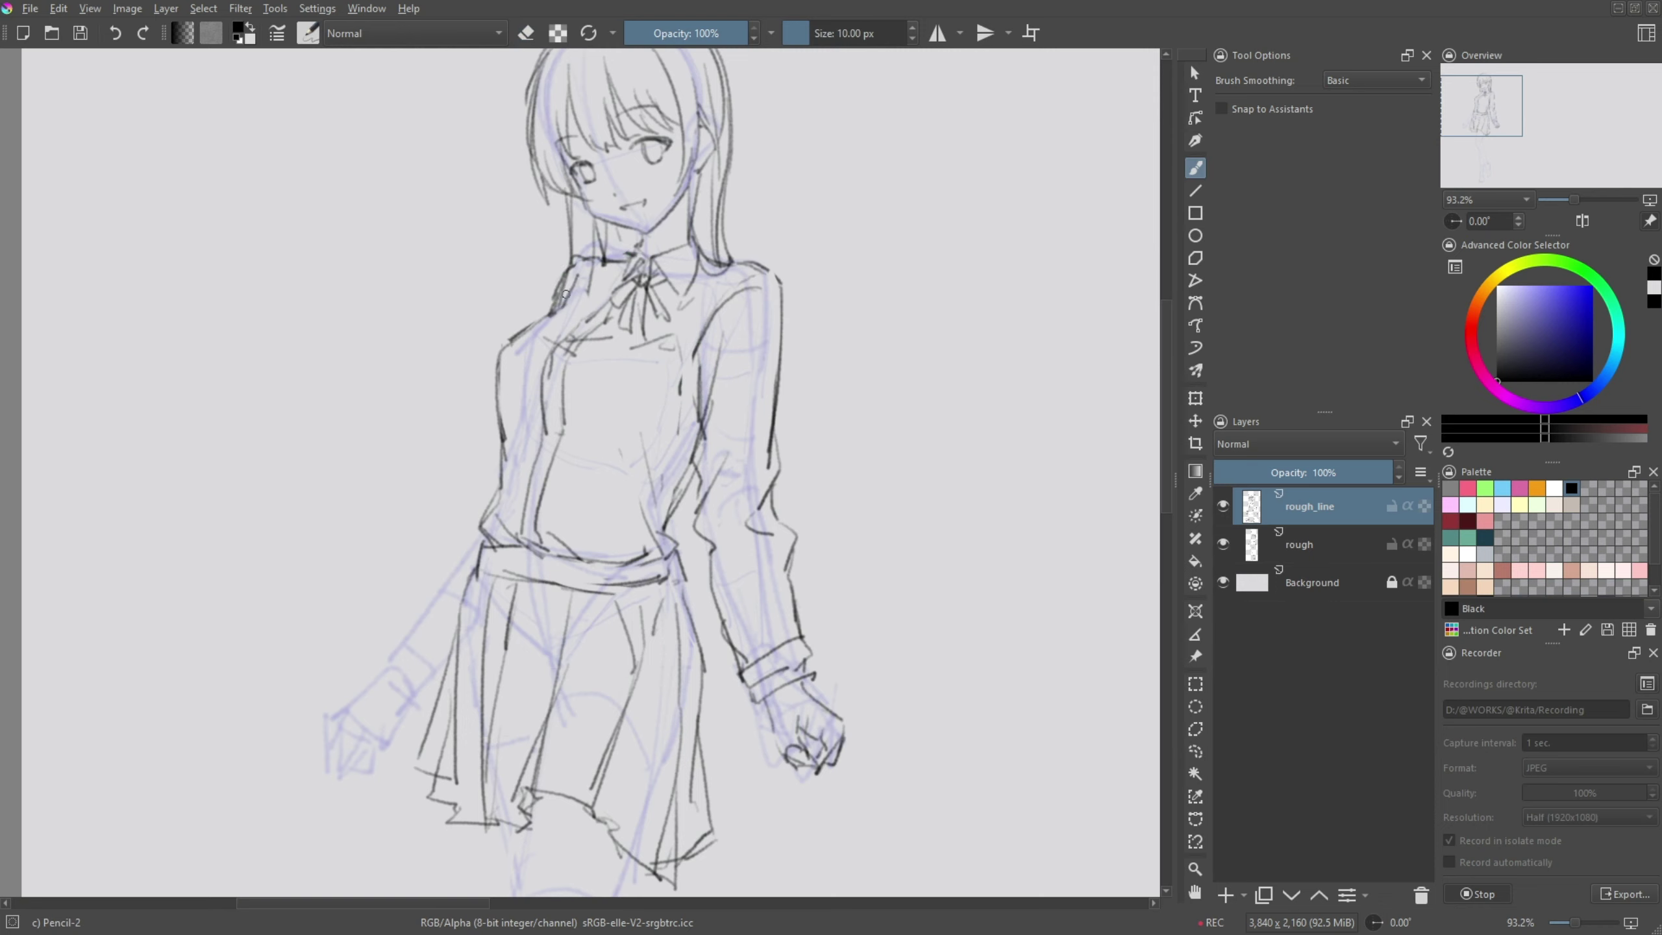
pyautogui.scroll(-3, 619, 382)
pyautogui.scroll(2, 618, 383)
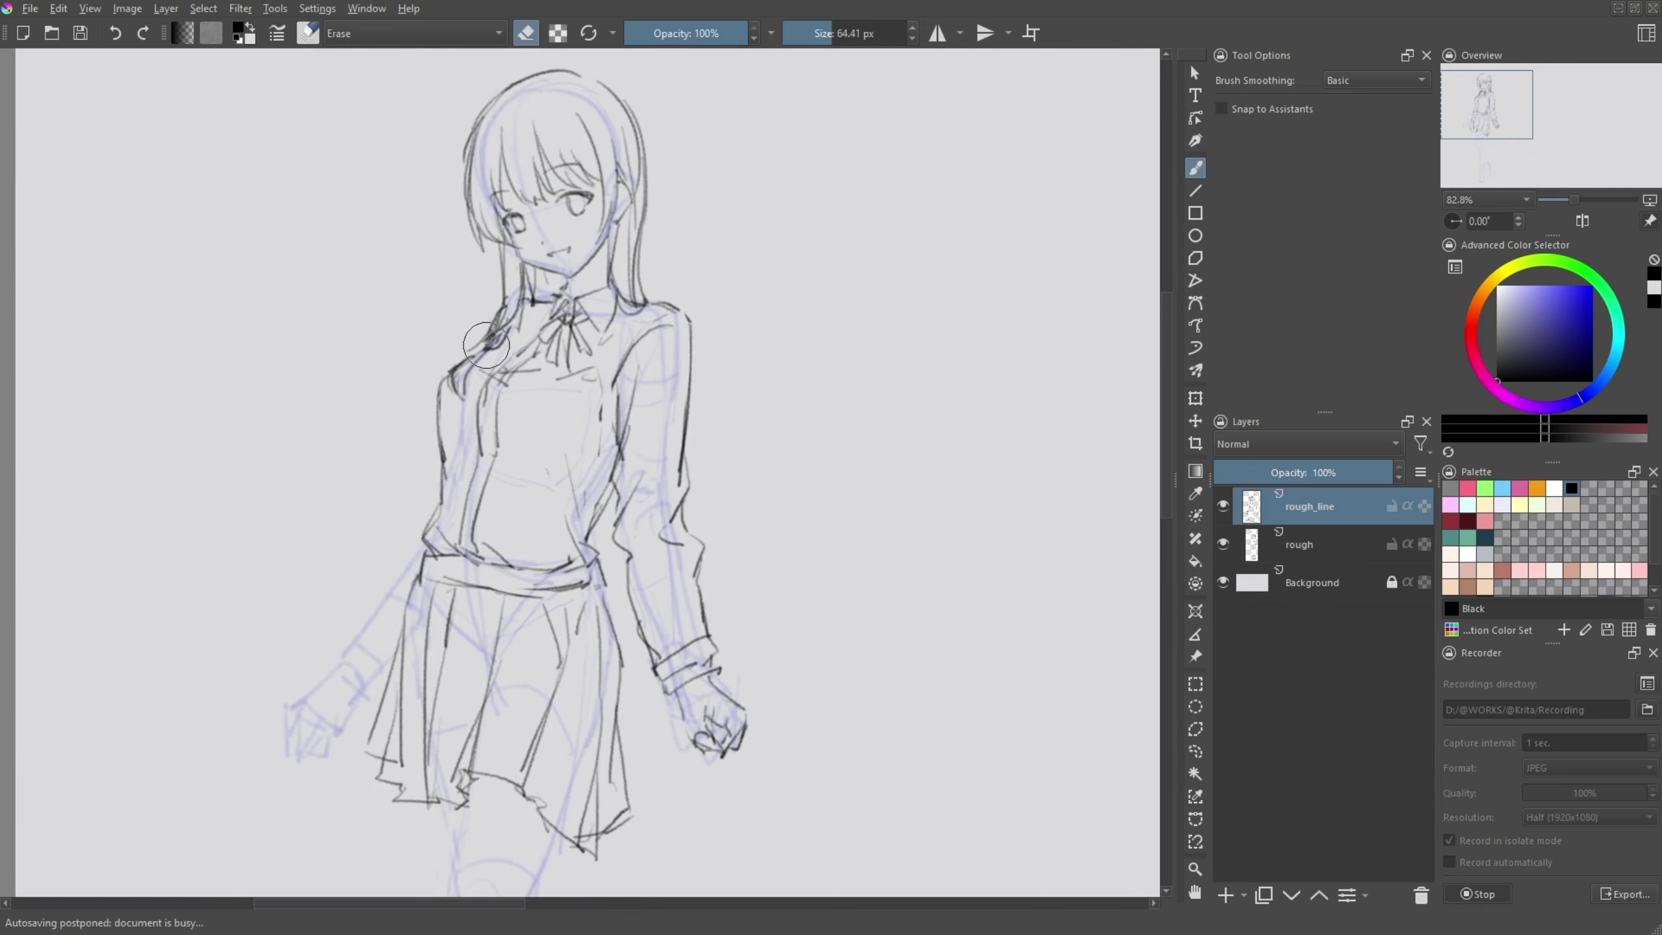
# - Select the lower part of the skirt, shorten it upward with the Transform tool, and deselect
pyautogui.scroll(-2, 543, 304)
pyautogui.scroll(1, 543, 305)
pyautogui.hotkey('ctrl', 'r')
pyautogui.moveTo(360, 453); pyautogui.dragTo(593, 723)
pyautogui.hotkey('ctrl', 't')
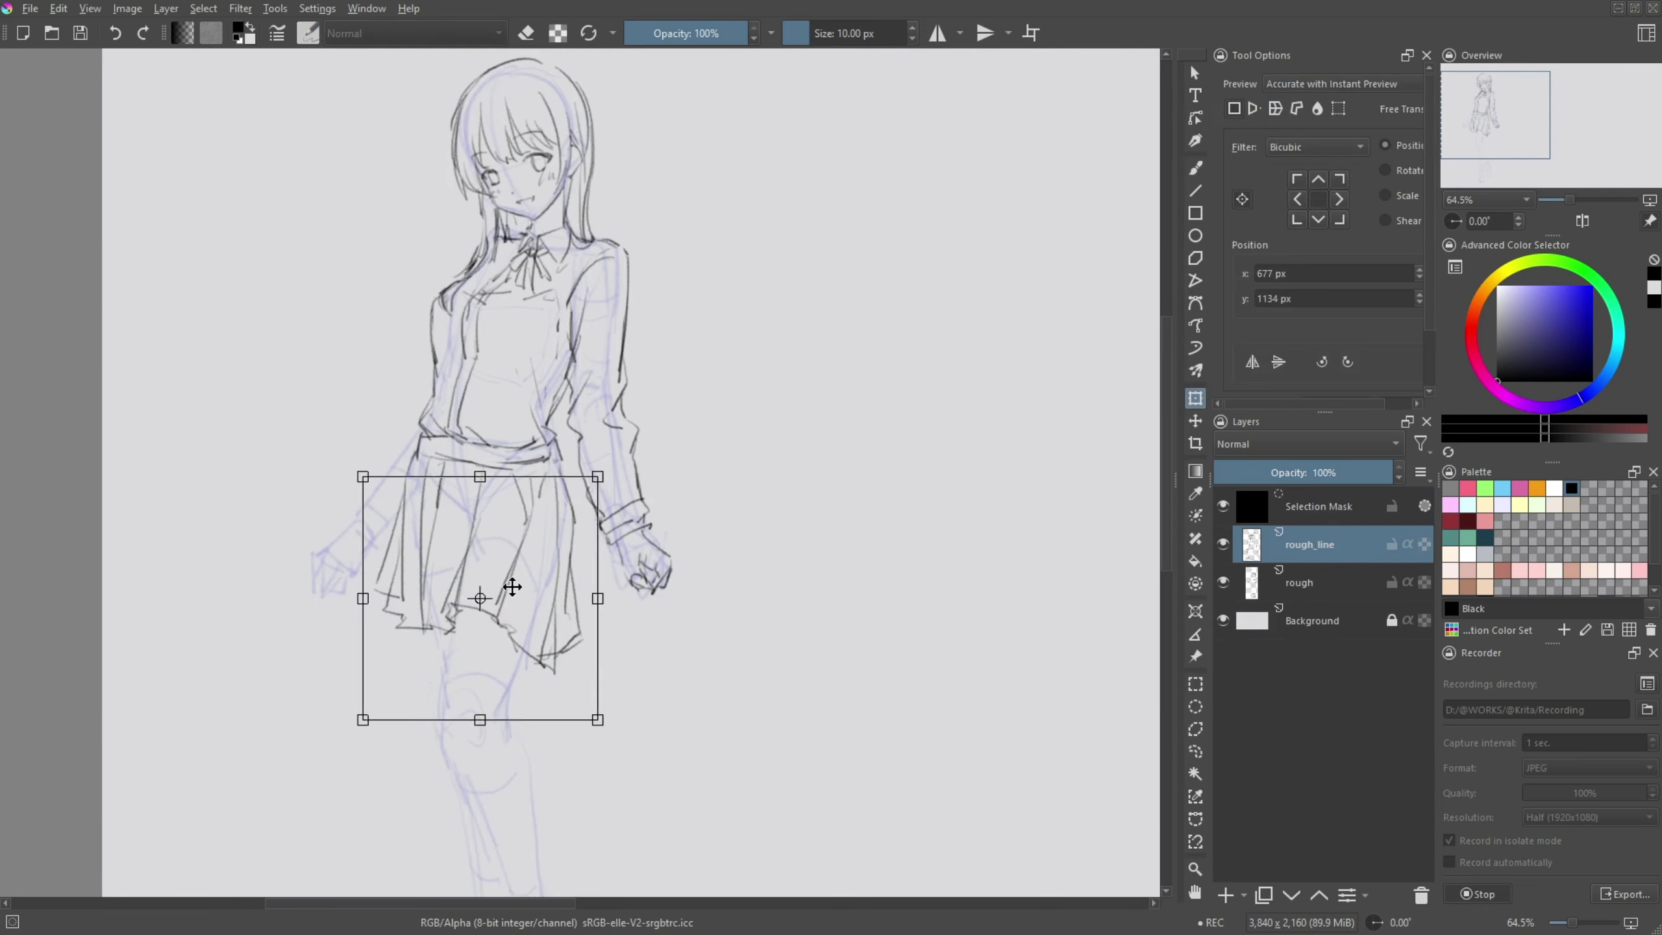
pyautogui.moveTo(479, 725); pyautogui.dragTo(487, 664)
pyautogui.press('Return')
pyautogui.hotkey('ctrl', 'shift', 'a')
pyautogui.press('b')
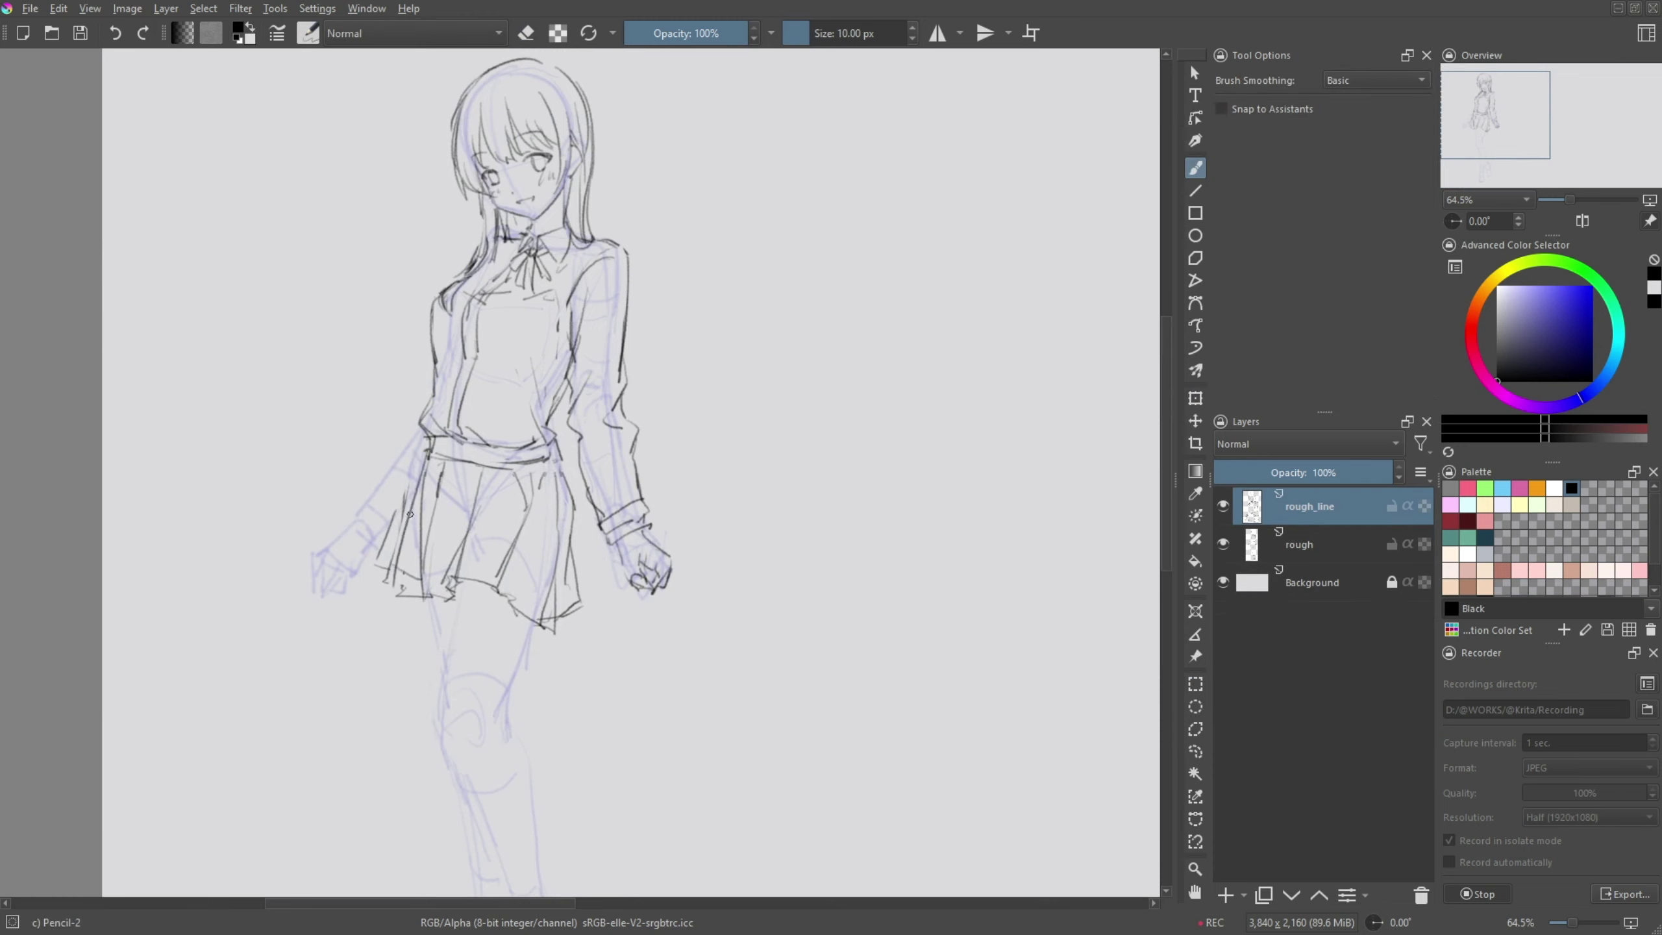
# - Trace the front leg from the skirt hem past the knee down to the ankle
pyautogui.scroll(-3, 425, 459)
pyautogui.moveTo(437, 407); pyautogui.dragTo(429, 562)
pyautogui.moveTo(523, 429)
pyautogui.mouseDown()
pyautogui.moveTo(492, 524)
pyautogui.moveTo(550, 745)
pyautogui.mouseUp()
pyautogui.moveTo(431, 539); pyautogui.dragTo(515, 758)
pyautogui.moveTo(522, 761); pyautogui.dragTo(530, 794)
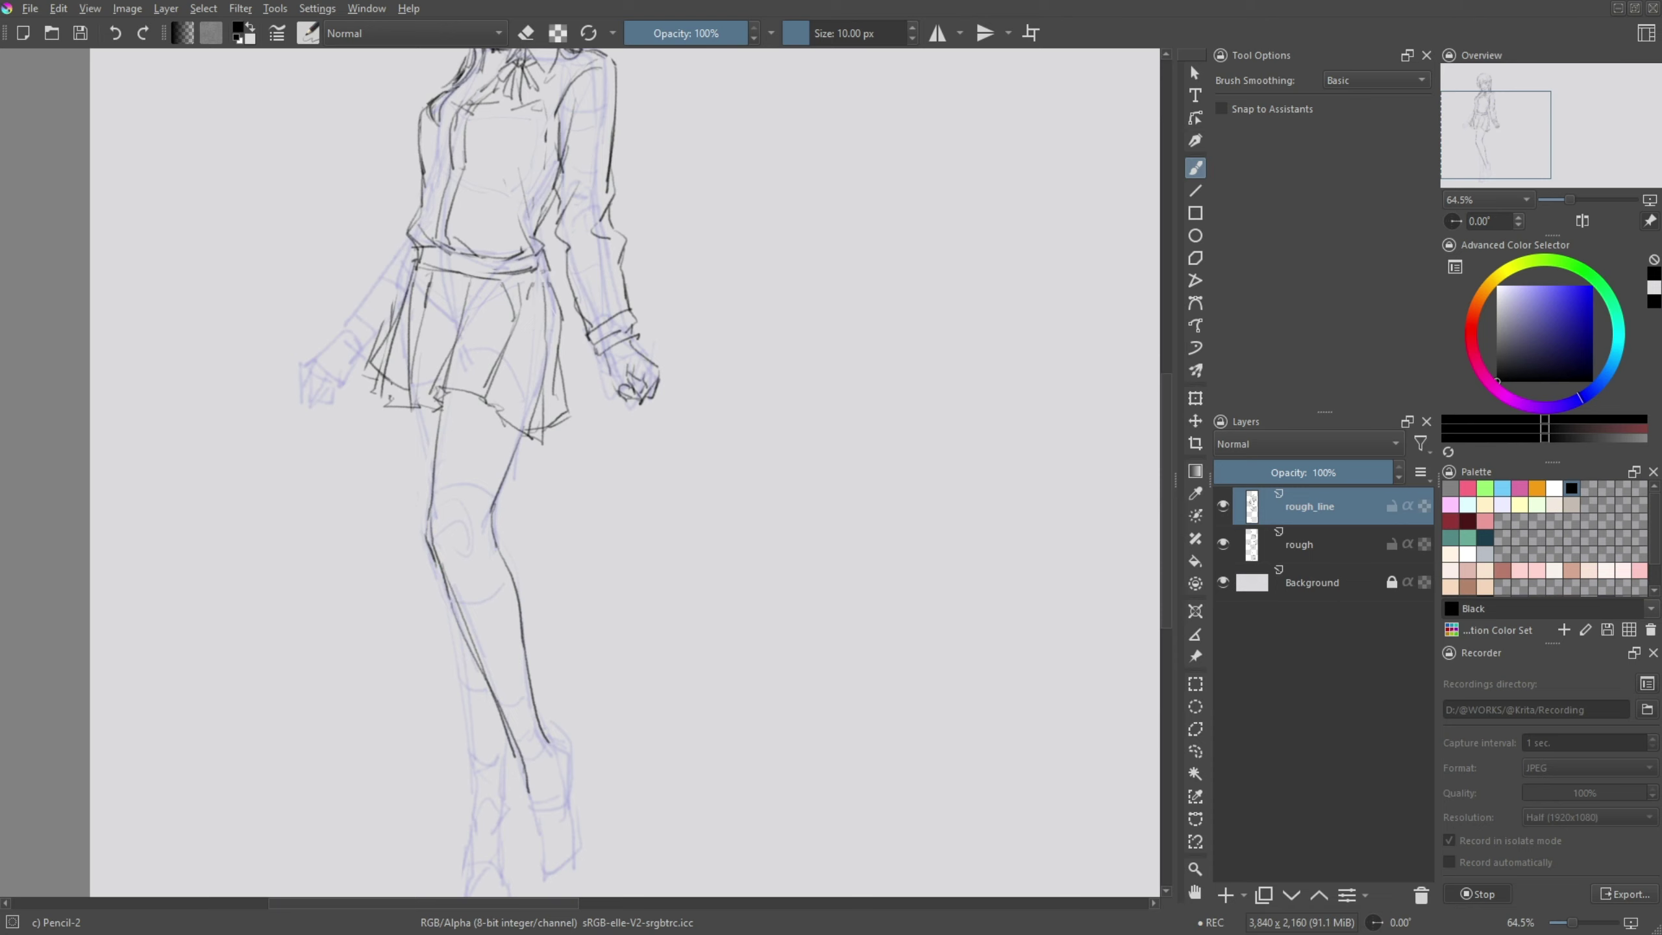
# - Draw the shoe on the front leg, then the rear leg and its shoe
pyautogui.scroll(-2, 625, 471)
pyautogui.scroll(-1, 661, 624)
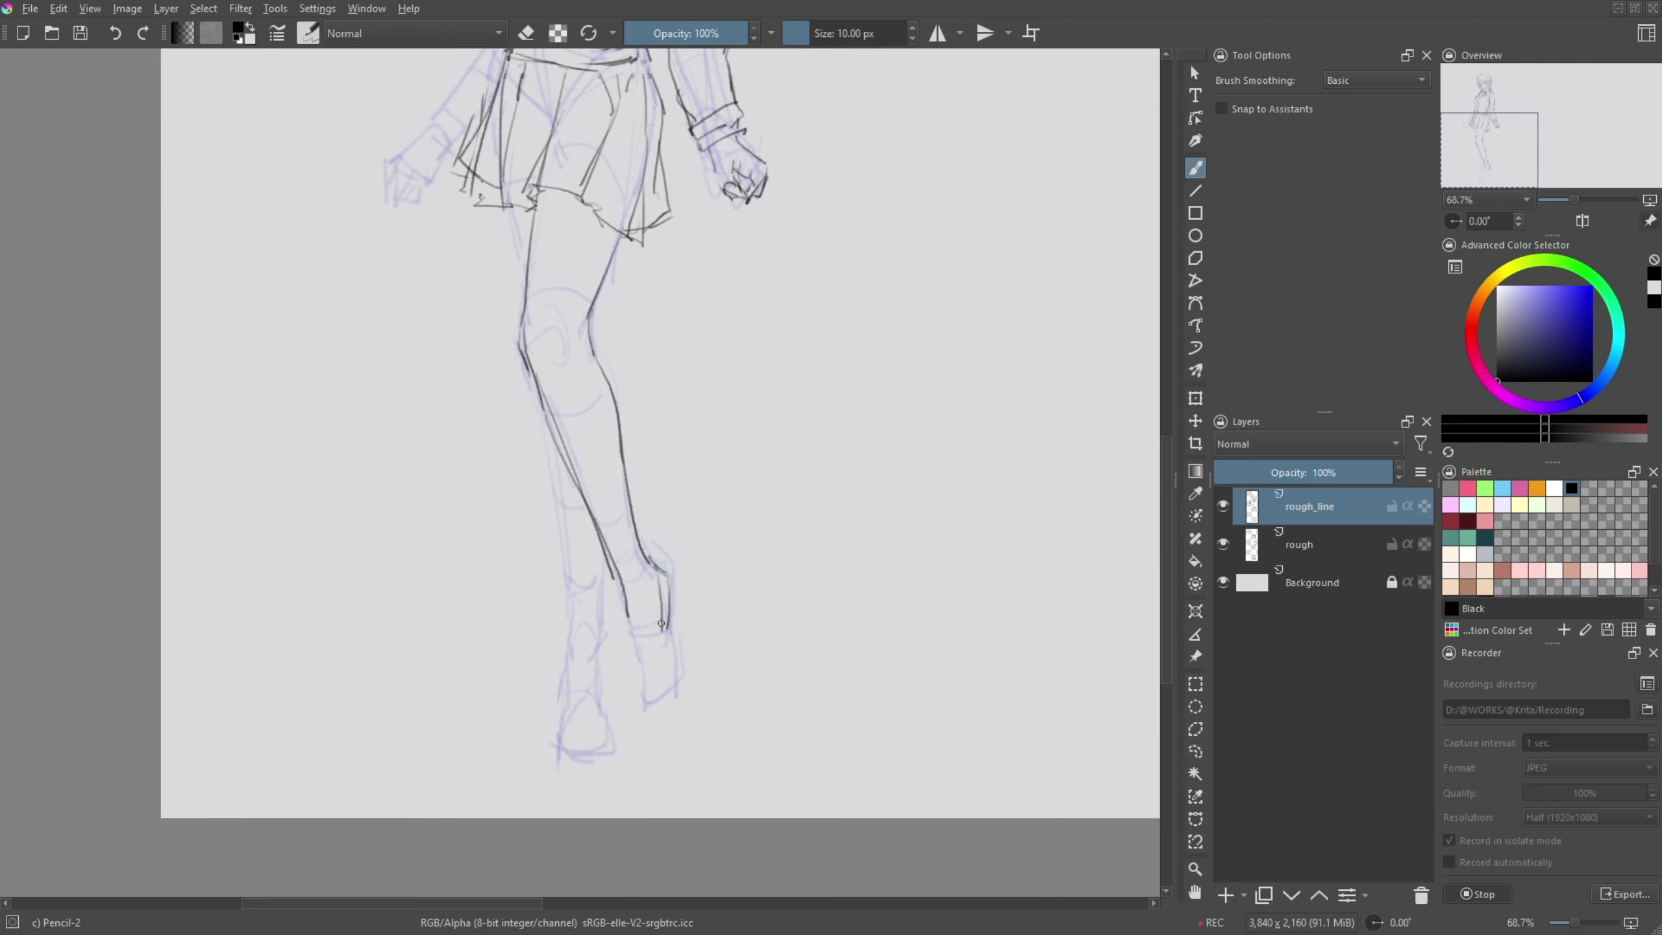
pyautogui.moveTo(614, 558); pyautogui.dragTo(687, 701)
pyautogui.scroll(-1, 686, 701)
pyautogui.moveTo(564, 465); pyautogui.dragTo(600, 686)
pyautogui.moveTo(632, 615)
pyautogui.mouseDown()
pyautogui.moveTo(635, 691)
pyautogui.moveTo(594, 798)
pyautogui.mouseUp()
pyautogui.moveTo(630, 712); pyautogui.dragTo(638, 812)
# - Select the area around the feet and adjust its position slightly with the Transform tool
pyautogui.hotkey('ctrl', 'r')
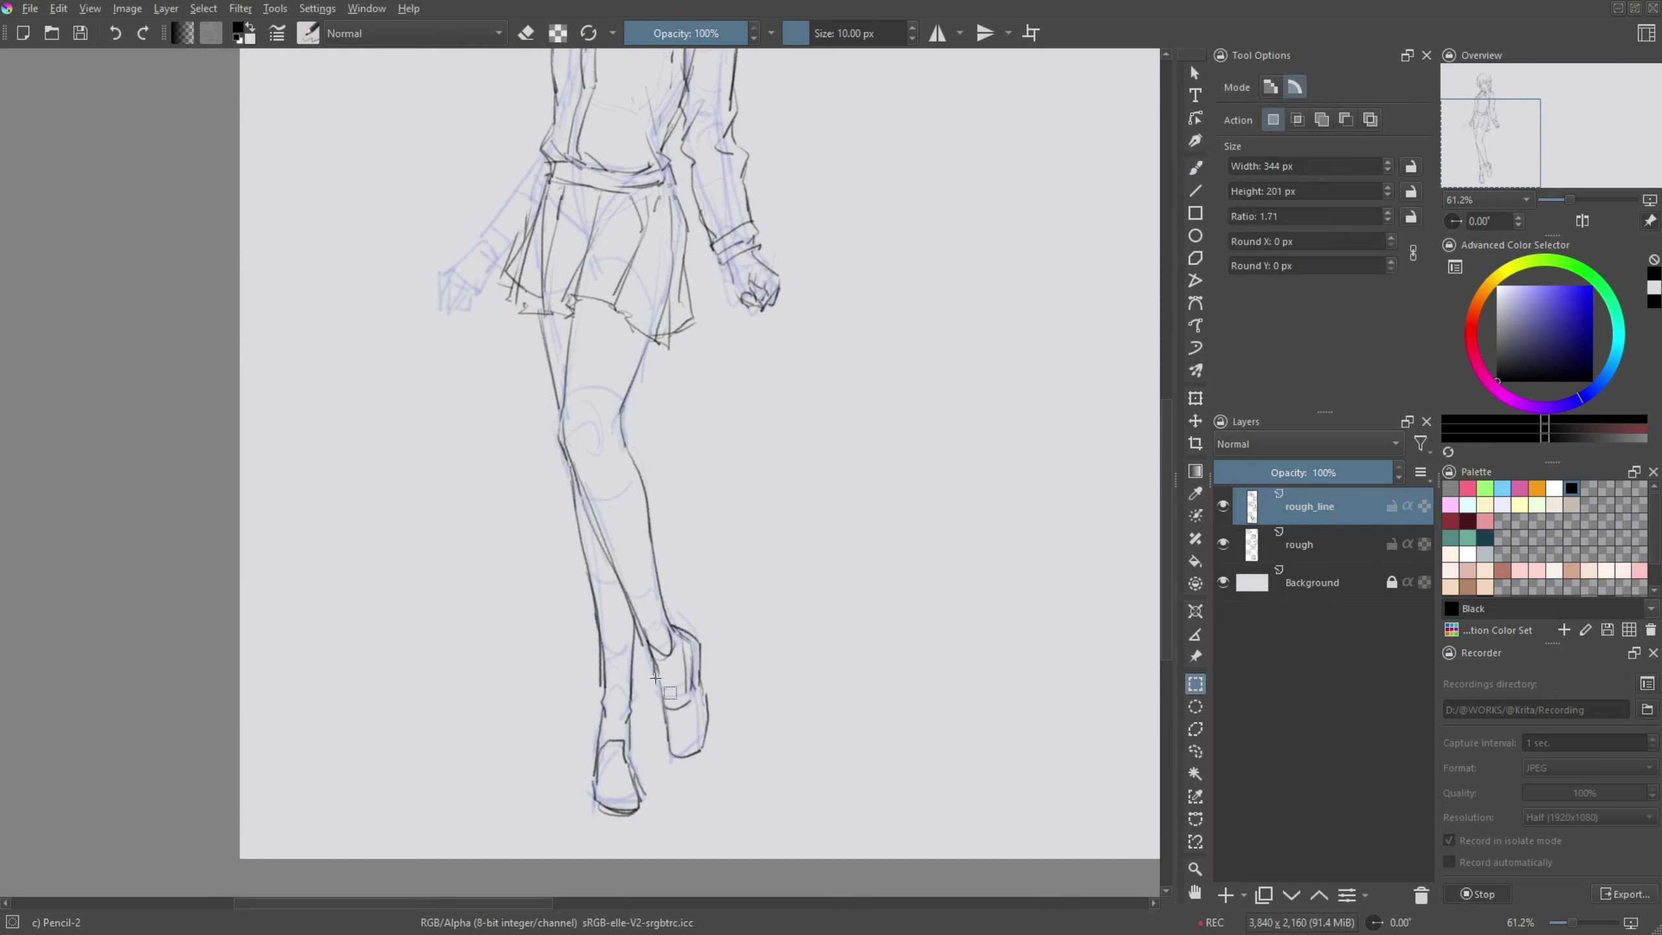
pyautogui.hotkey('ctrl', 't')
pyautogui.moveTo(658, 654)
pyautogui.mouseDown()
pyautogui.moveTo(746, 792)
pyautogui.moveTo(657, 657)
pyautogui.mouseUp()
pyautogui.press('Return')
pyautogui.press('b')
pyautogui.scroll(-2, 612, 462)
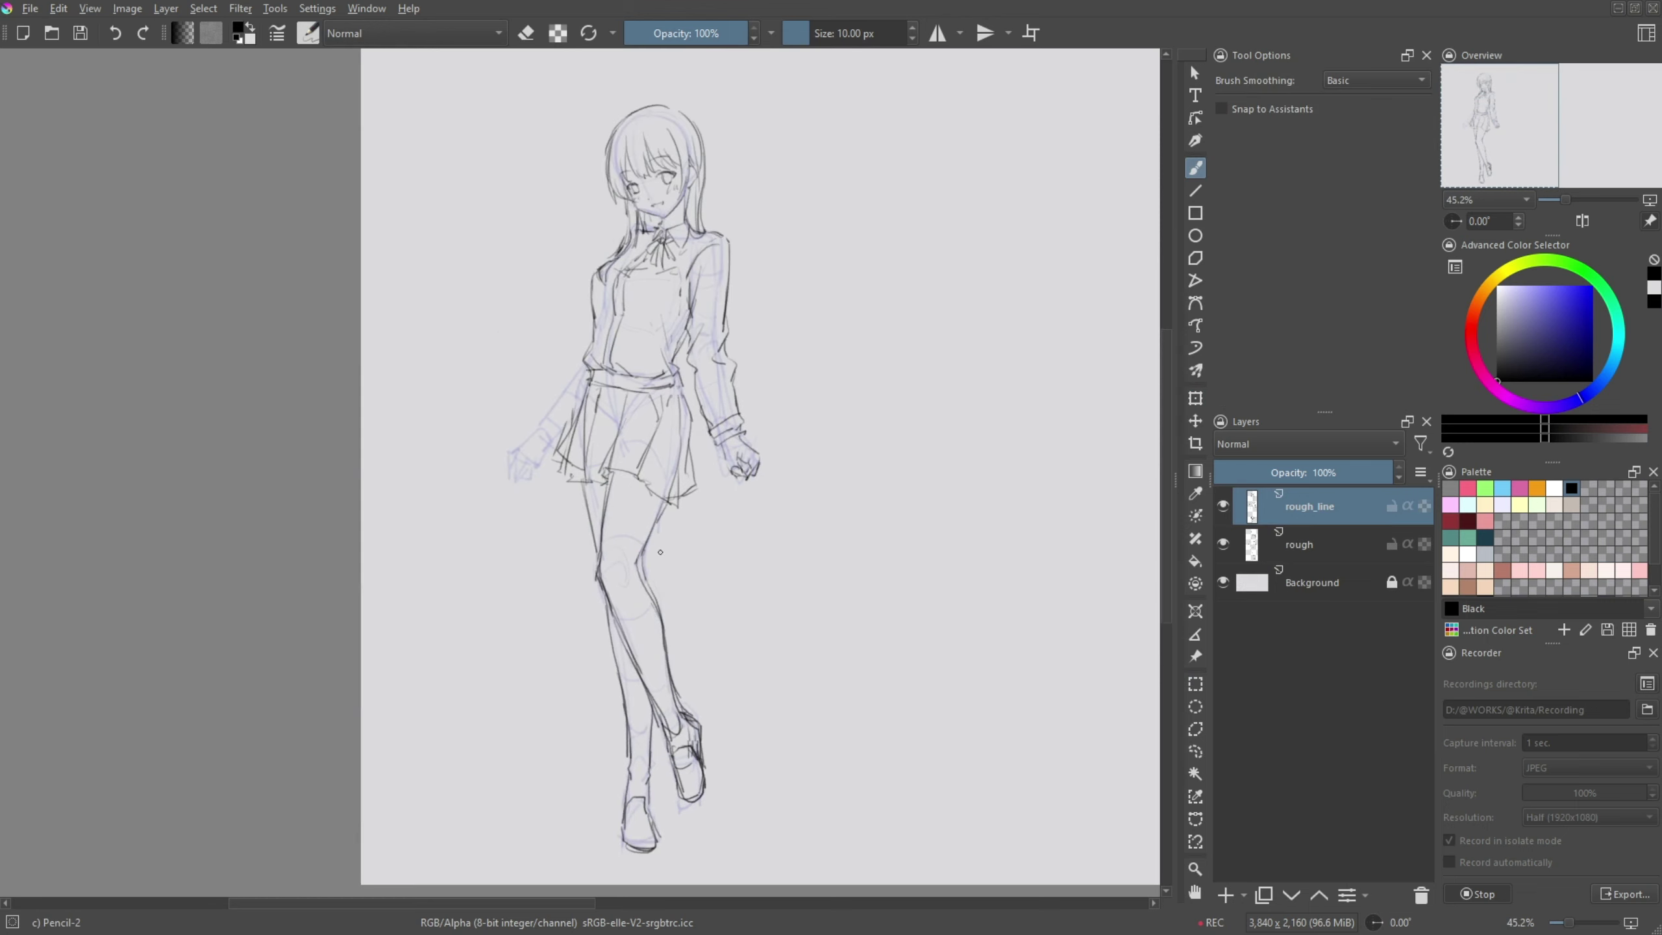
# - Start the upper part of the viewer's-left sleeve and reinforce the sleeve and shoulder lines on the viewer's right
pyautogui.scroll(4, 709, 491)
pyautogui.moveTo(709, 491); pyautogui.dragTo(657, 433)
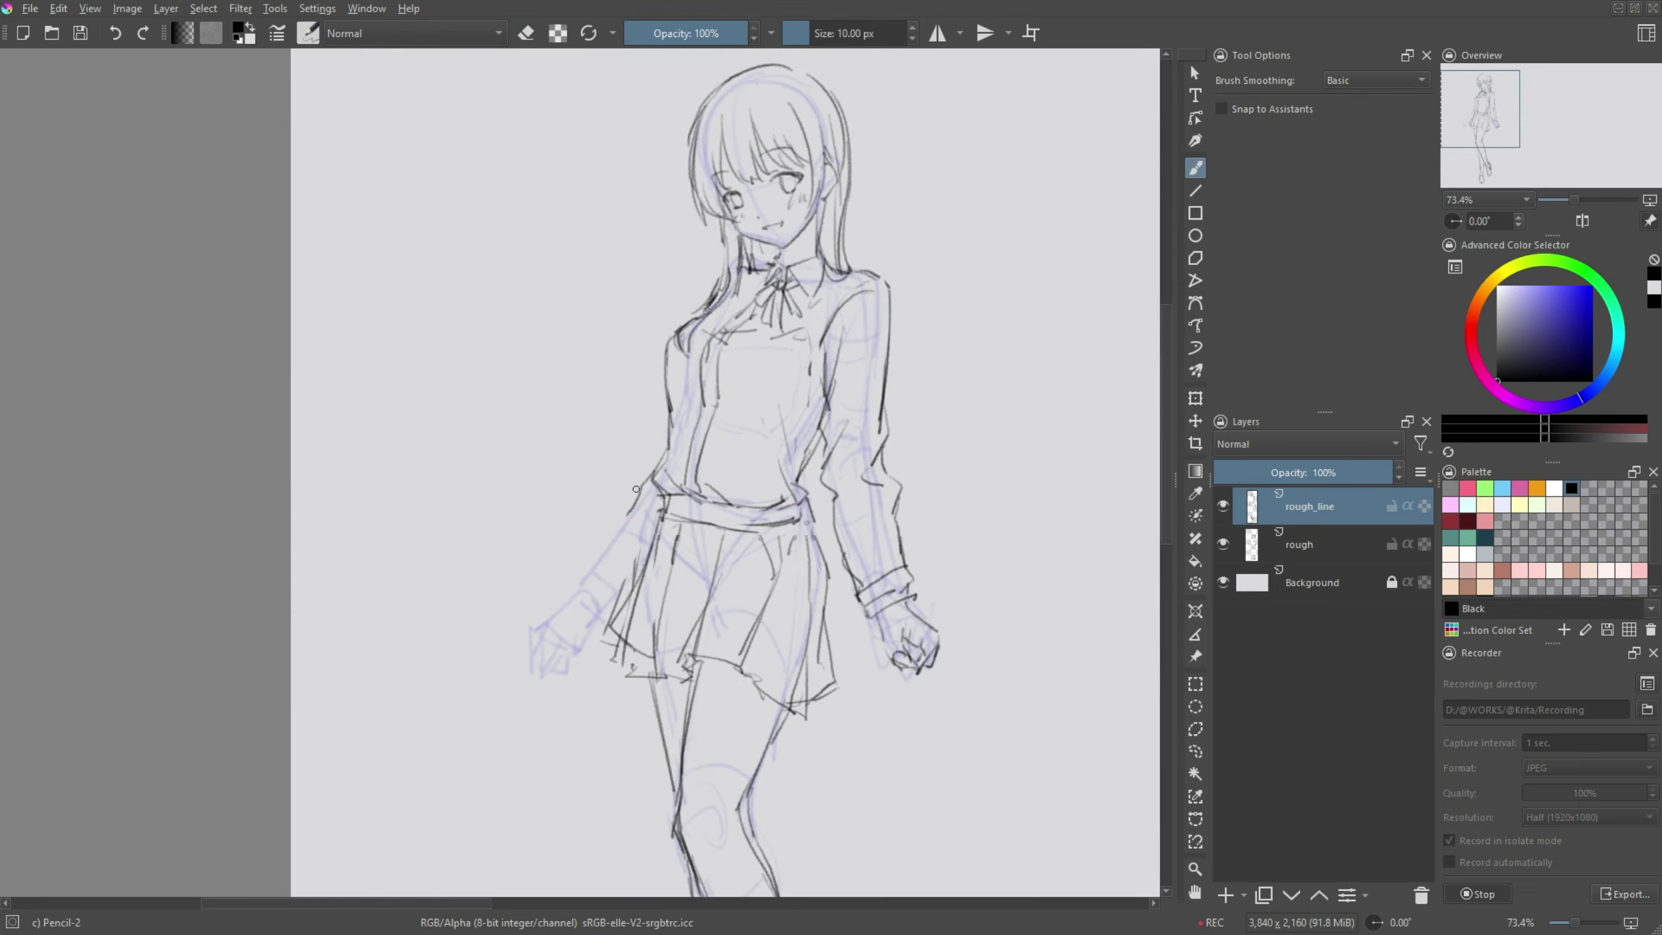
pyautogui.moveTo(914, 492); pyautogui.dragTo(867, 593)
pyautogui.moveTo(872, 435); pyautogui.dragTo(830, 576)
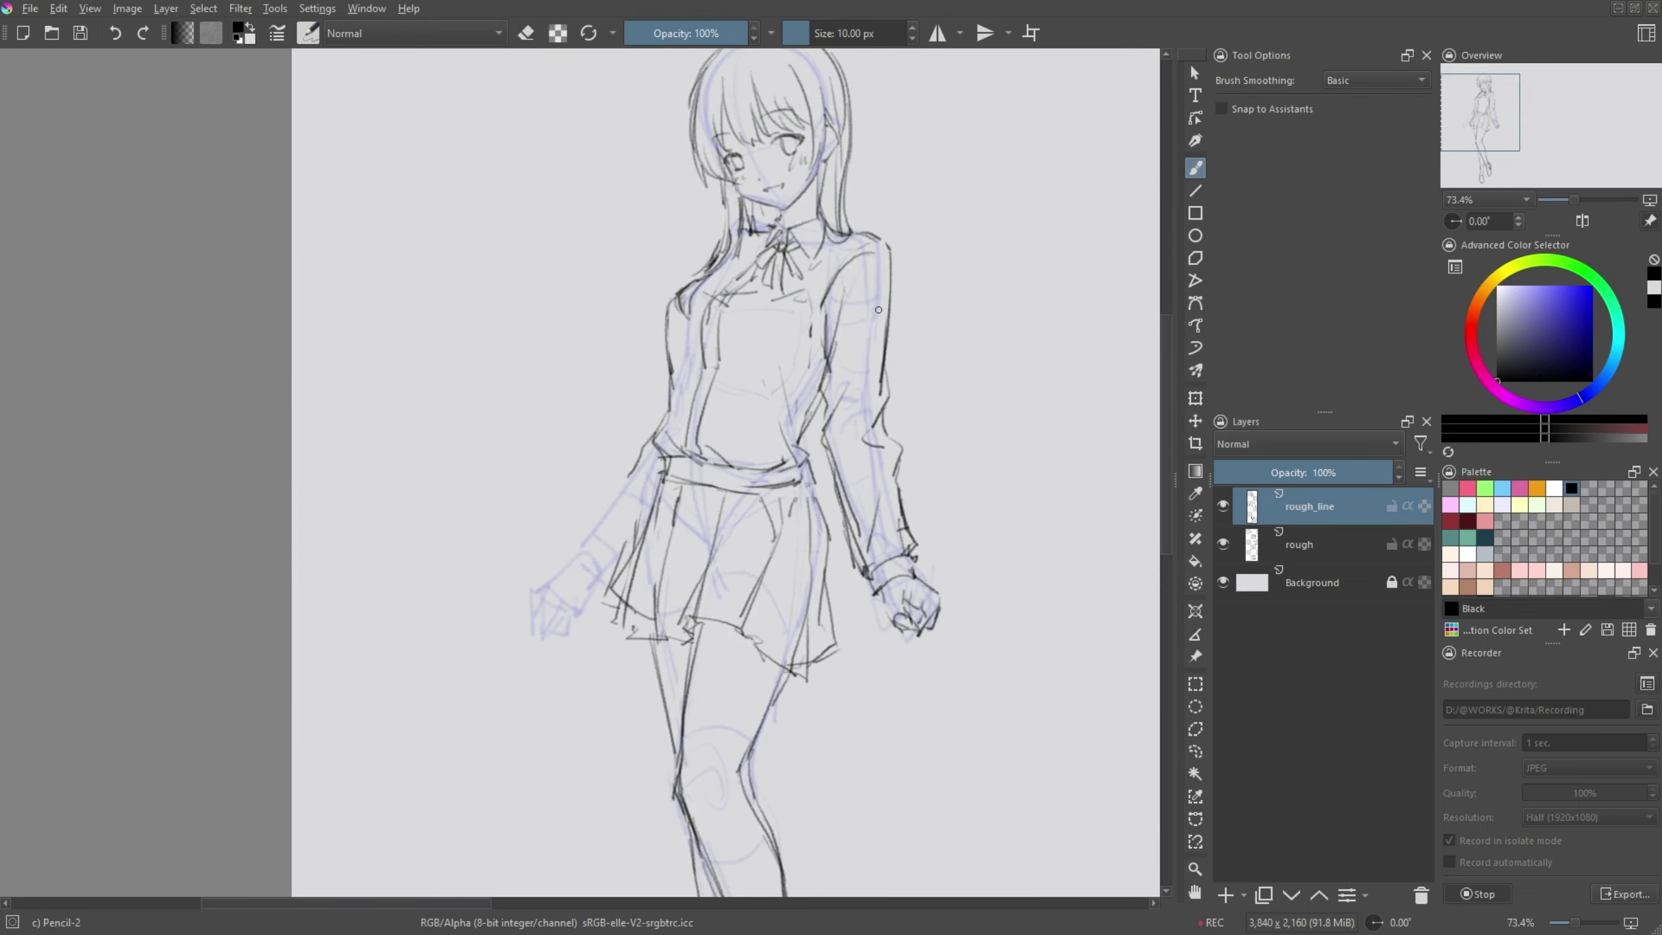
pyautogui.moveTo(884, 239); pyautogui.dragTo(848, 264)
# - Draw the viewer's-left forearm sleeve with its folds, cuff and hand
pyautogui.moveTo(654, 466)
pyautogui.mouseDown()
pyautogui.moveTo(740, 407)
pyautogui.moveTo(677, 513)
pyautogui.mouseUp()
pyautogui.moveTo(689, 511); pyautogui.dragTo(652, 569)
pyautogui.moveTo(725, 490); pyautogui.dragTo(612, 608)
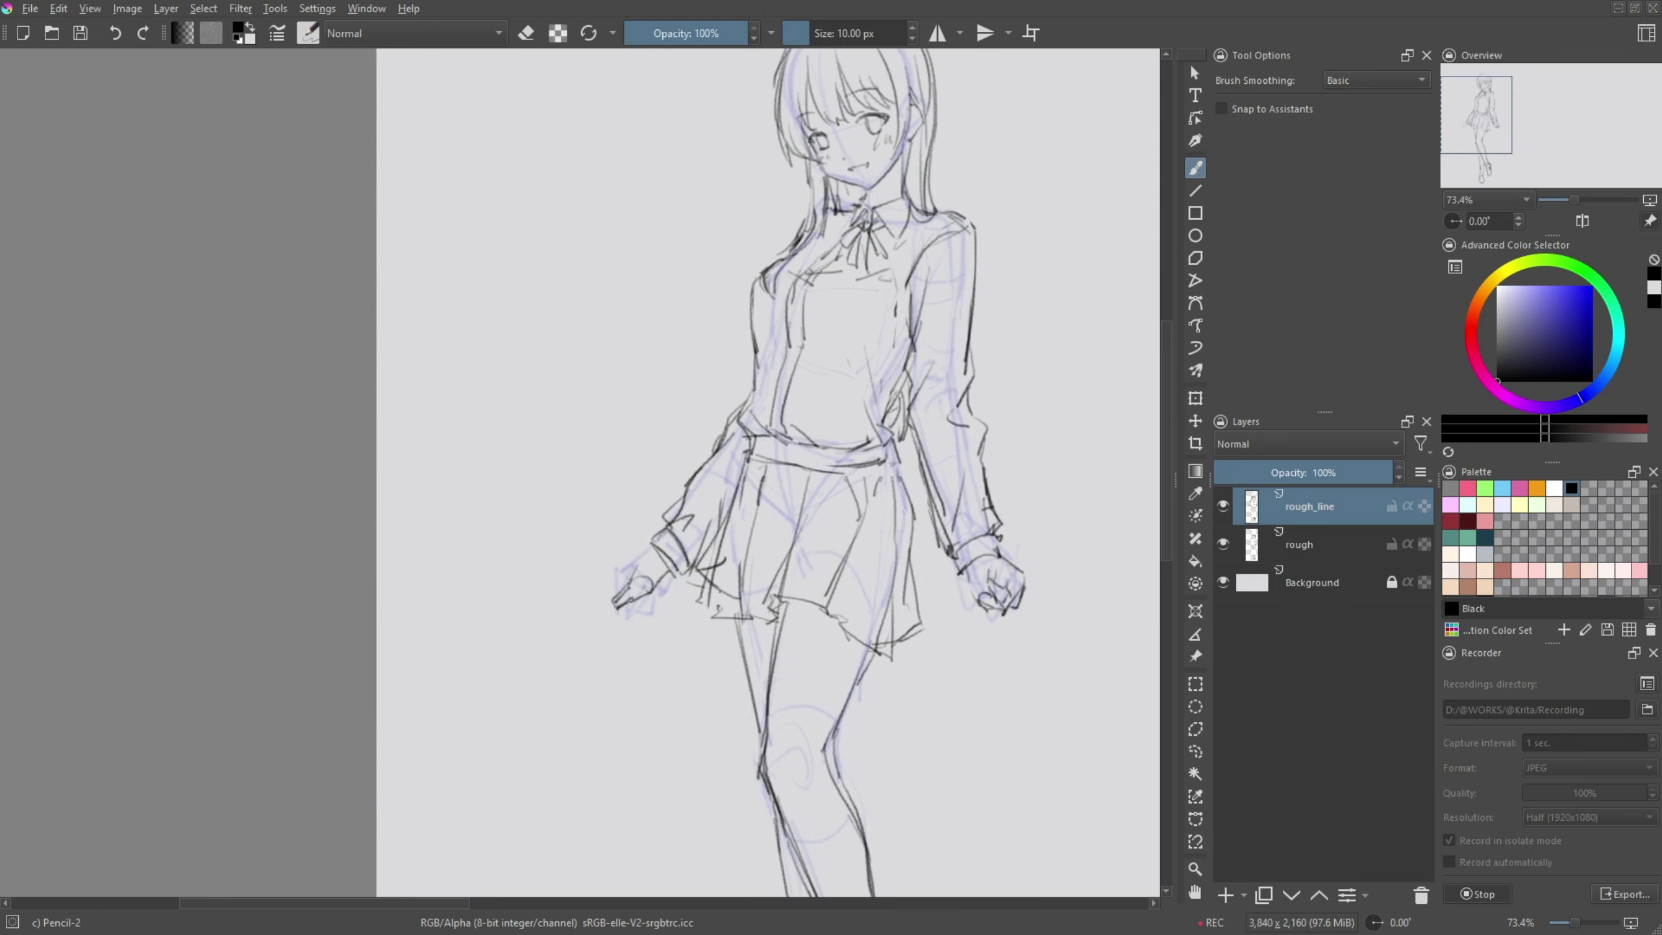
# - Add a new paint layer named g-pen_lineart above the rough_line layer
pyautogui.scroll(-3, 396, 223)
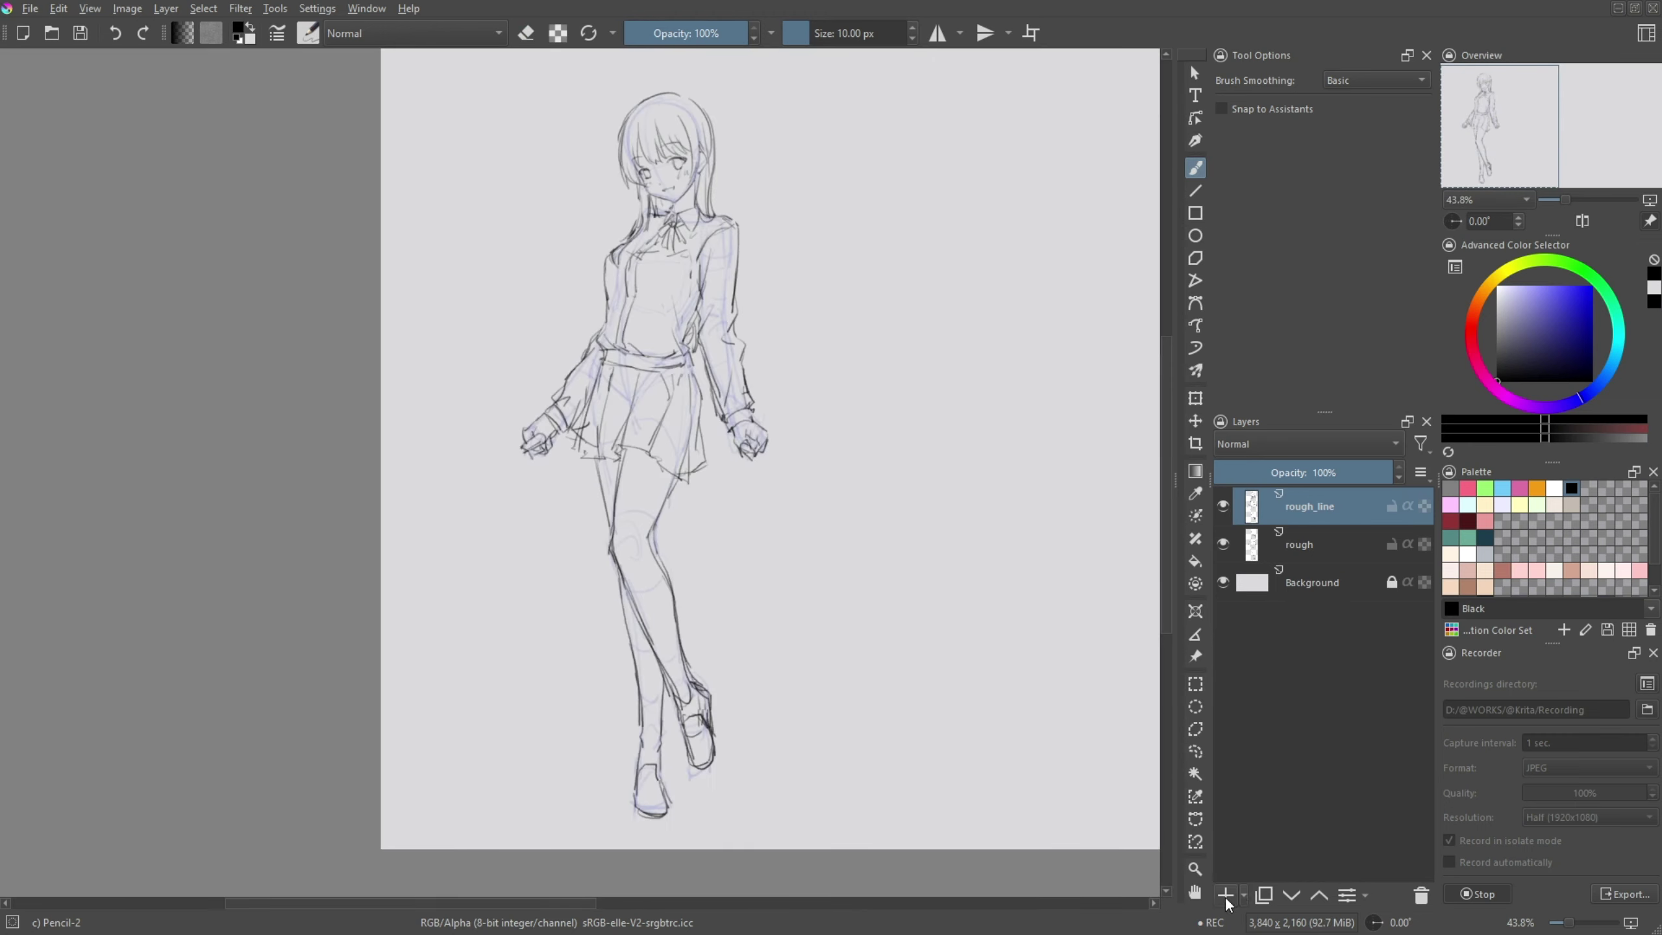
pyautogui.click(1226, 895)
pyautogui.write('L')
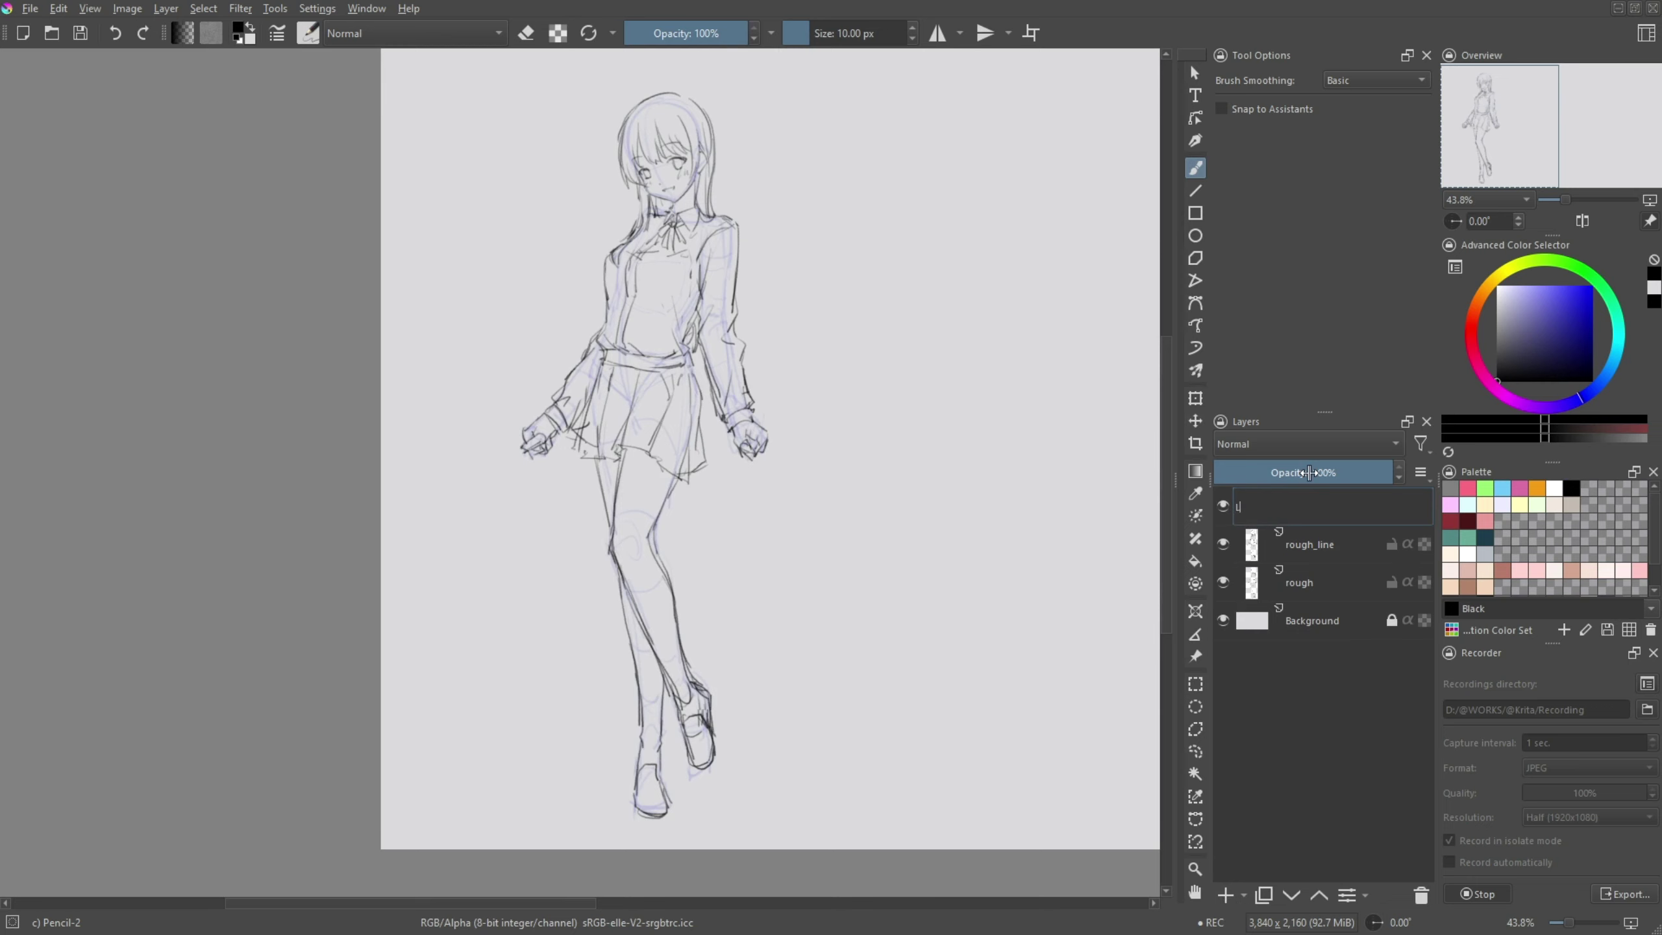
pyautogui.write('-pen_')
pyautogui.press('Return')
# - Fade the rough_line layer to 22% opacity, hide the rough layer and make g-pen_lineart the active layer
pyautogui.click(1309, 544)
pyautogui.moveTo(1309, 472); pyautogui.dragTo(1247, 472)
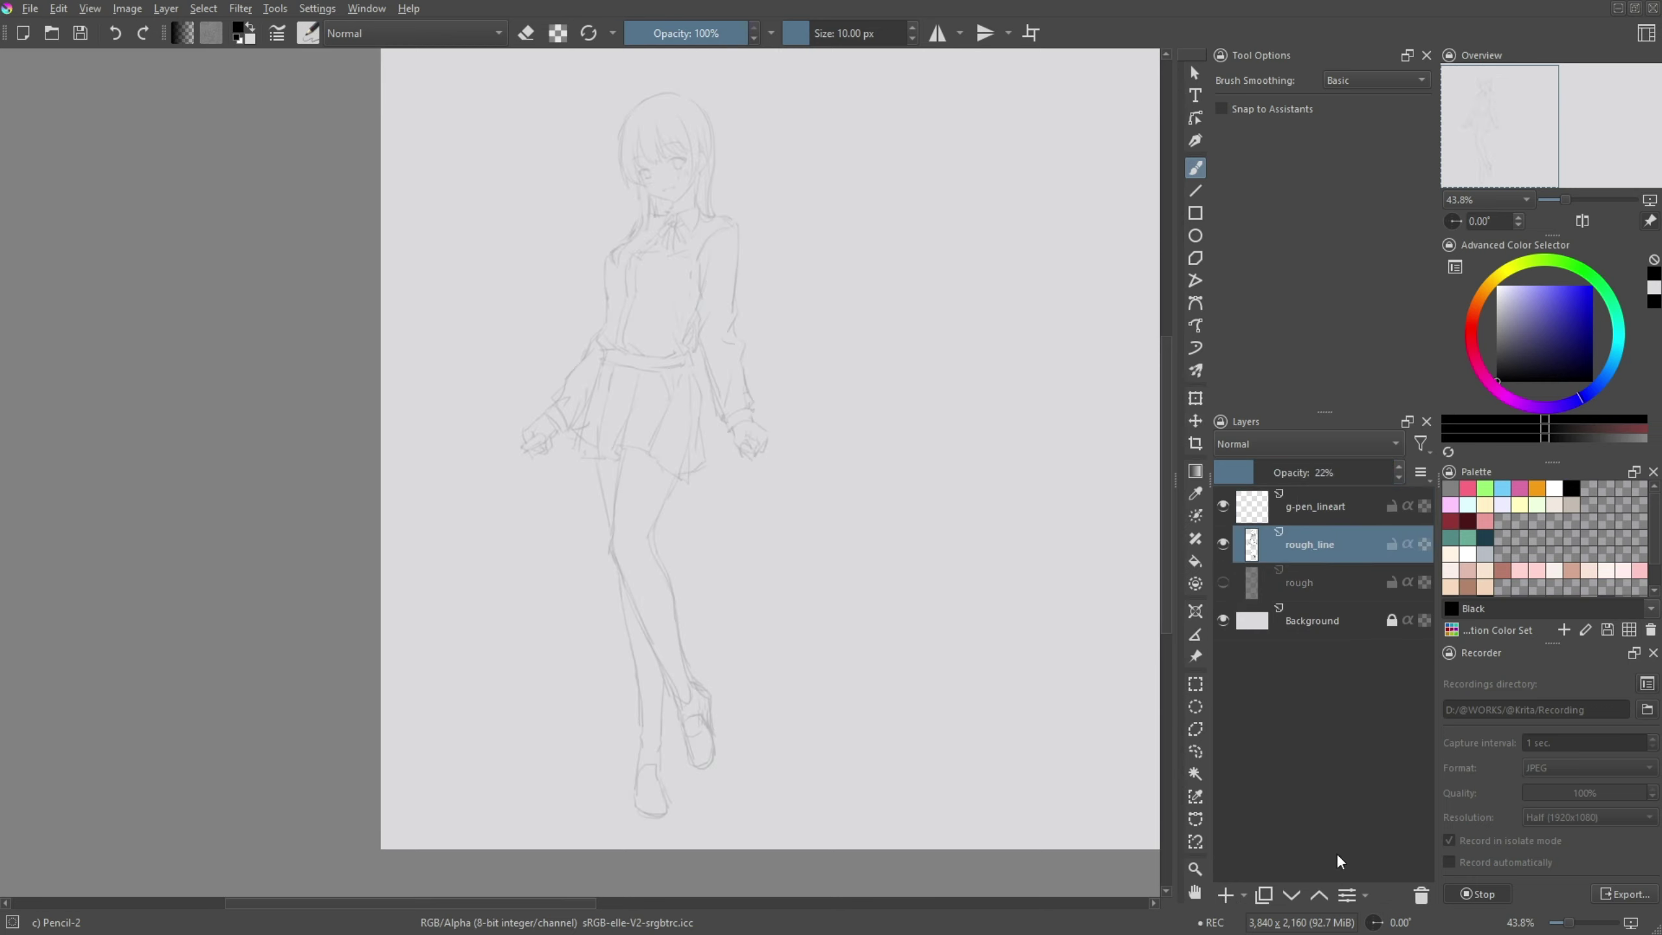
pyautogui.click(1223, 581)
pyautogui.click(1308, 506)
# - Choose the Ink-4 Pen Rough brush preset at 7.50 px for inking the head
pyautogui.rightClick(814, 427)
pyautogui.click(719, 294)
pyautogui.scroll(8, 719, 294)
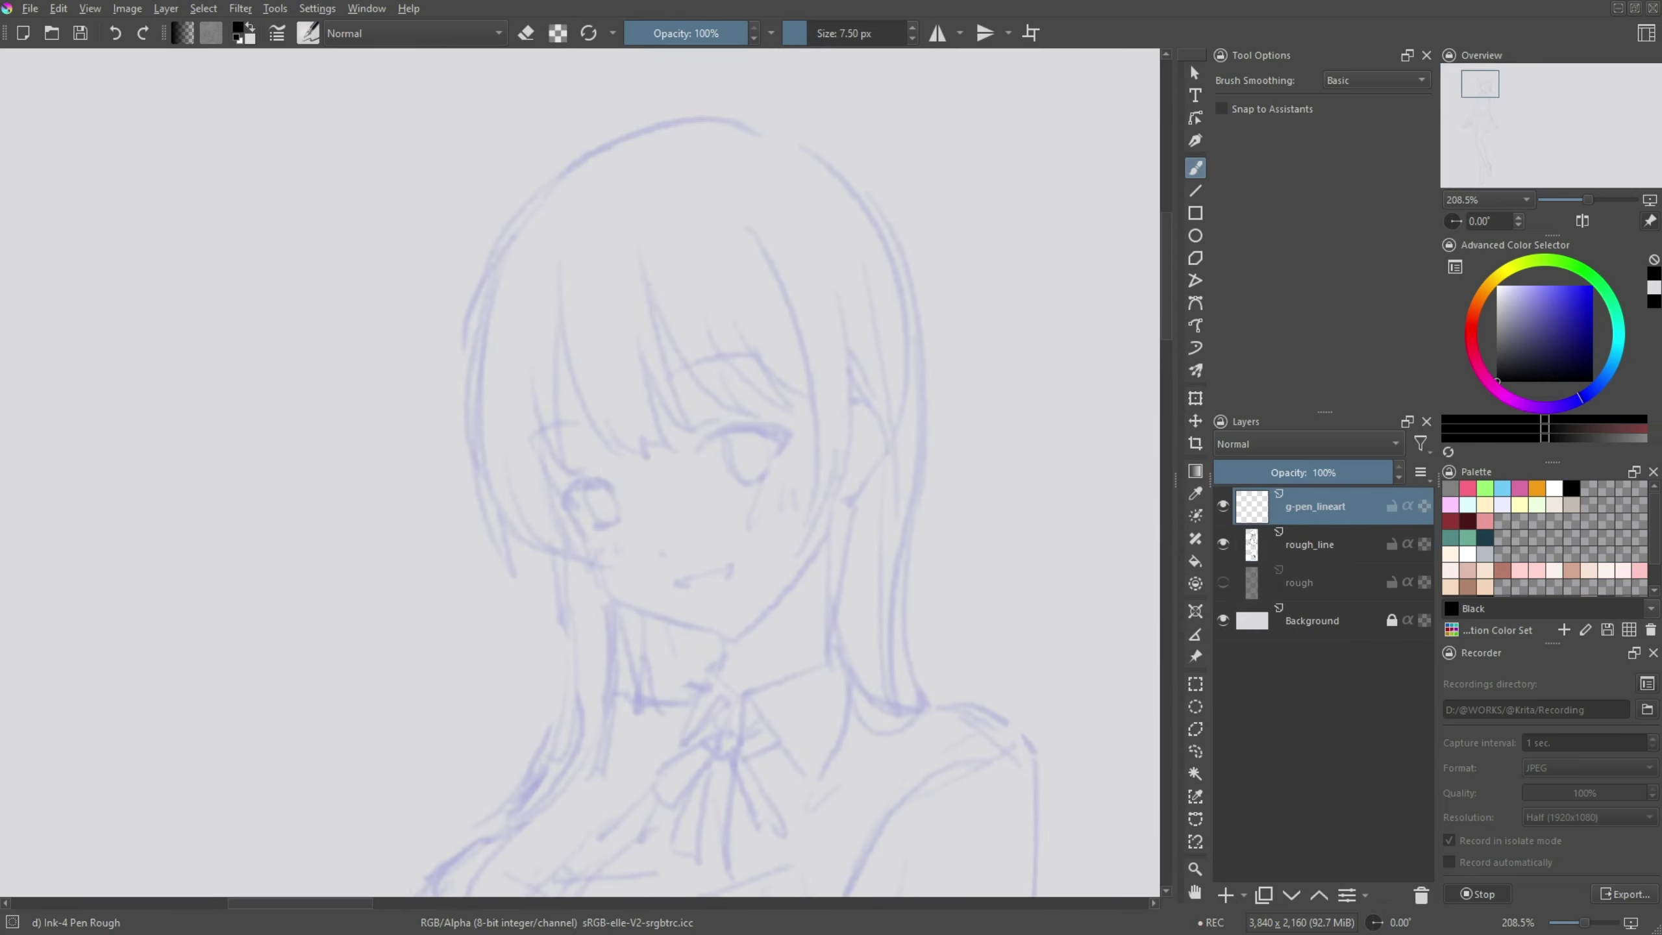
pyautogui.press('/')
pyautogui.scroll(-1, 564, 527)
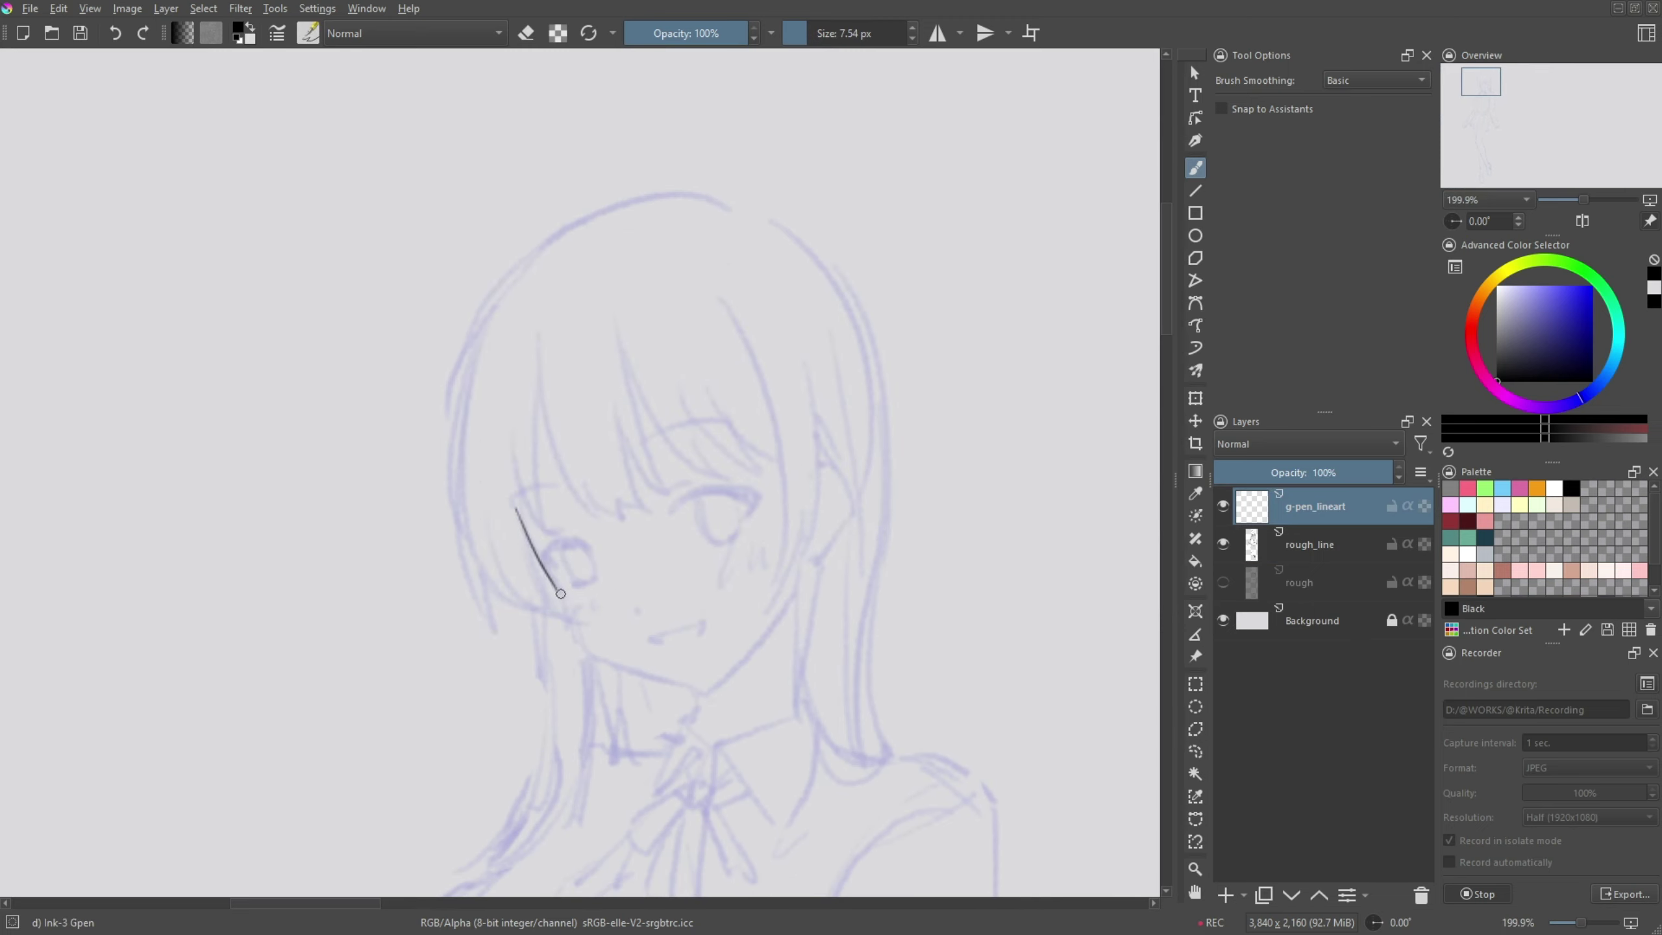
pyautogui.hotkey('ctrl', 'z')
pyautogui.press('/')
pyautogui.moveTo(523, 518); pyautogui.dragTo(638, 678)
pyautogui.hotkey('ctrl', 'z')
# - Ink the face contour from the viewer's-left cheek around the chin to the jaw, and check it in the mirrored view
pyautogui.moveTo(558, 595)
pyautogui.mouseDown()
pyautogui.moveTo(597, 653)
pyautogui.moveTo(522, 658)
pyautogui.moveTo(567, 682)
pyautogui.mouseUp()
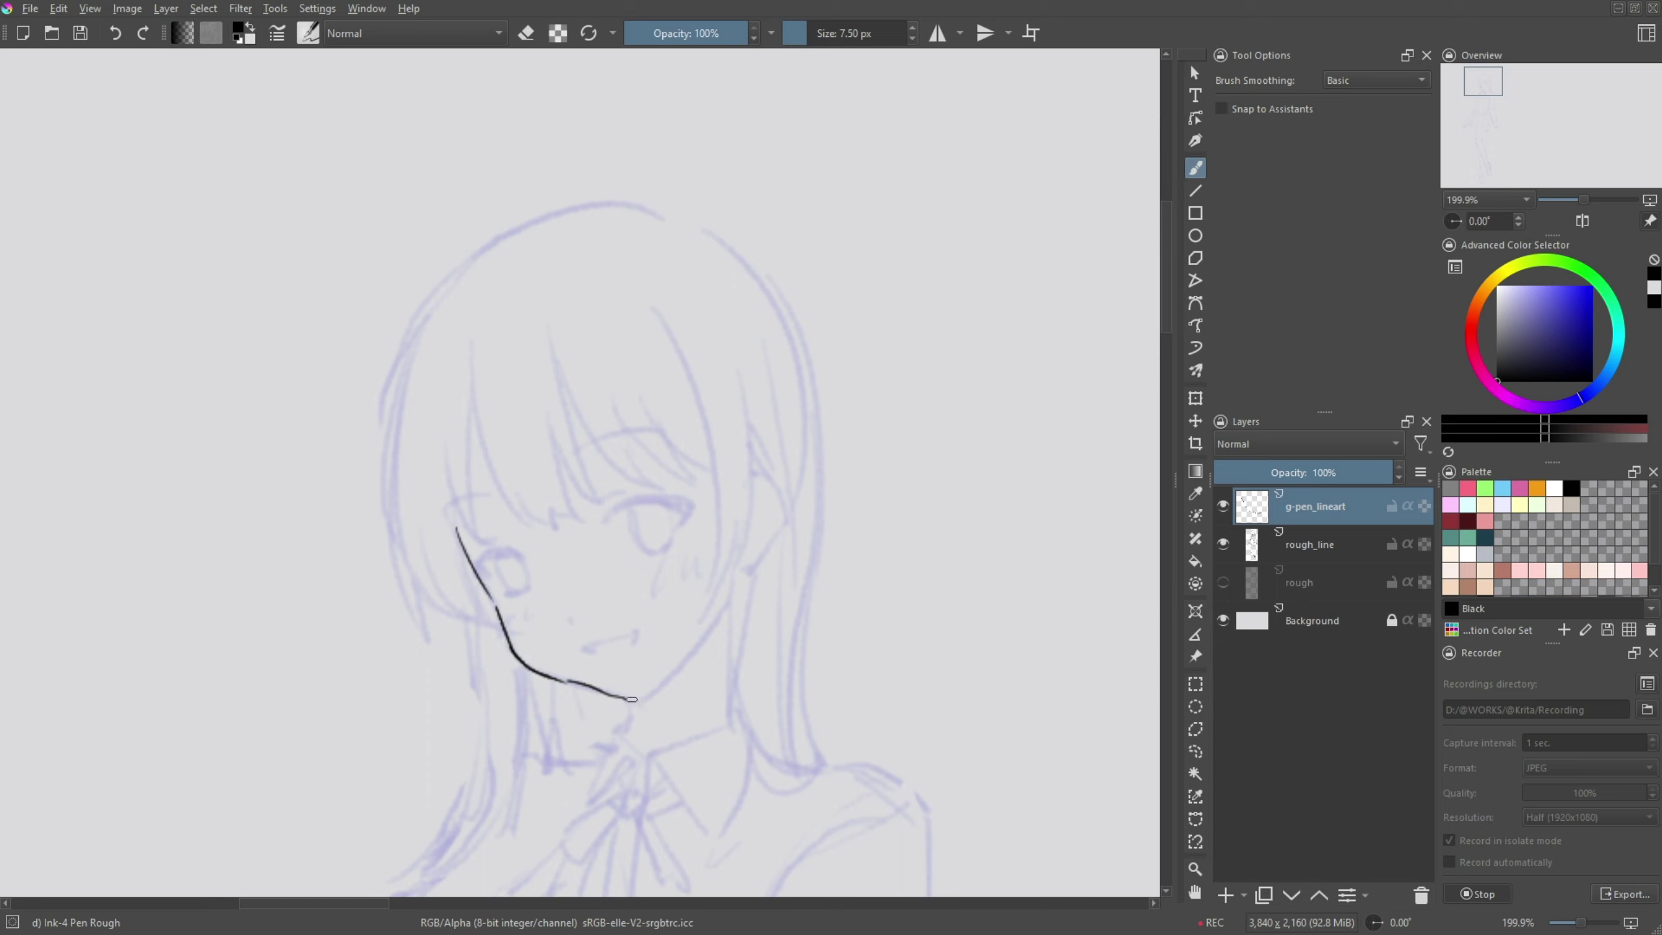
pyautogui.moveTo(667, 676); pyautogui.dragTo(698, 640)
pyautogui.press('e')
pyautogui.moveTo(628, 695); pyautogui.dragTo(586, 698)
pyautogui.press('e')
pyautogui.press('m')
pyautogui.moveTo(911, 484); pyautogui.dragTo(851, 502)
pyautogui.press('m')
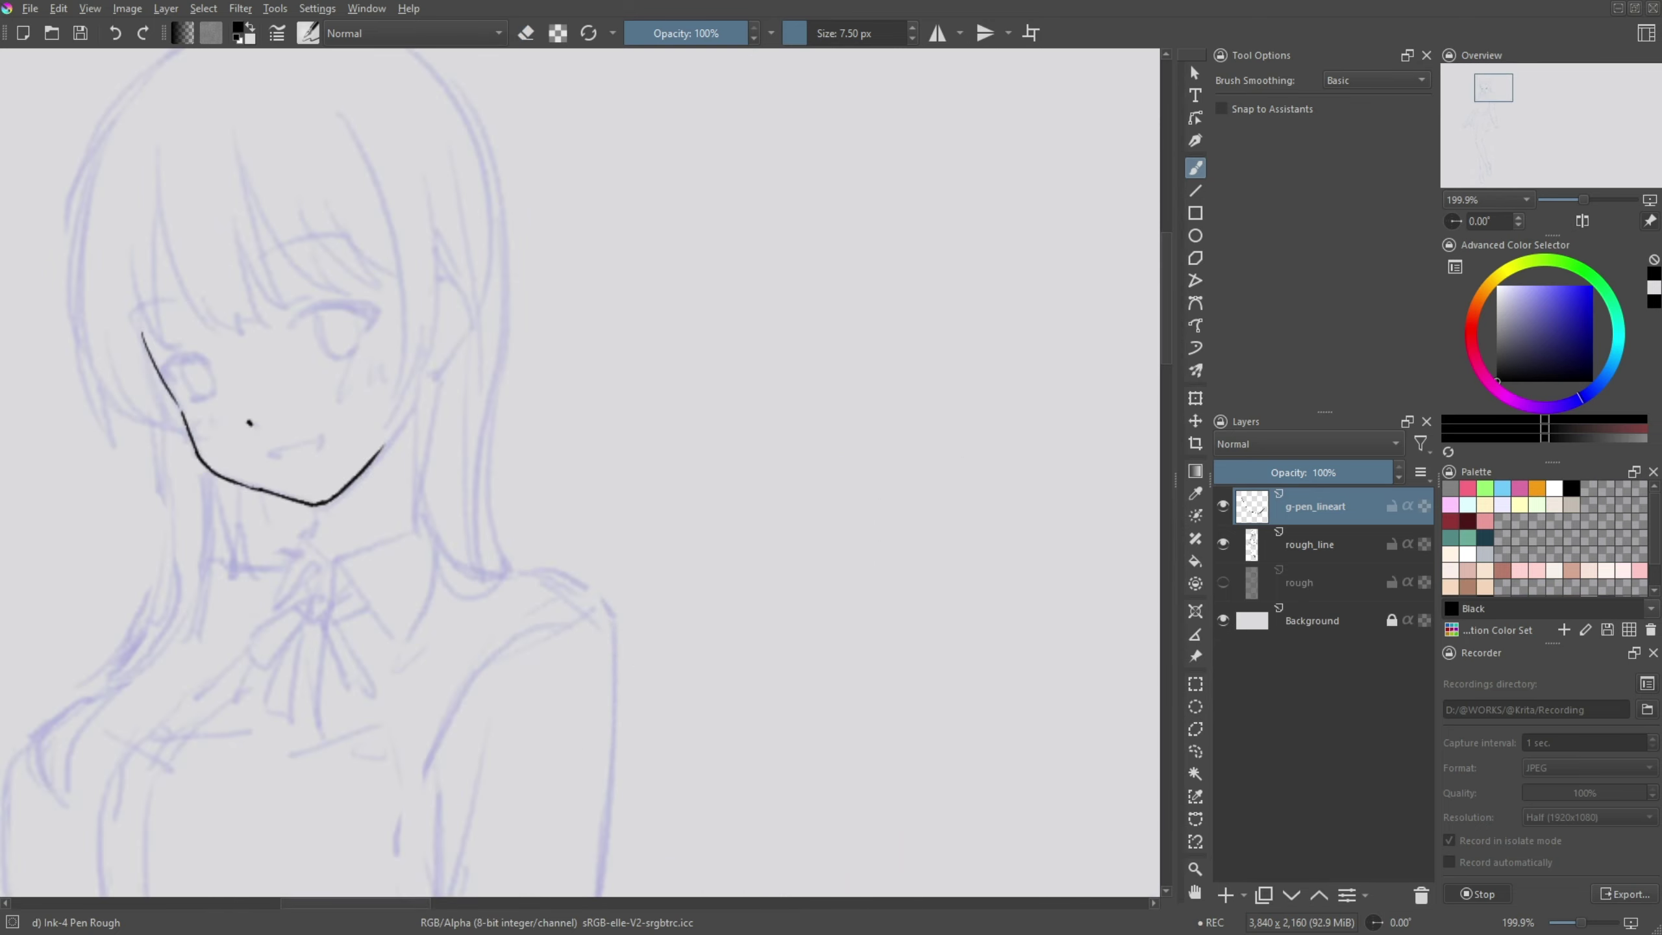
# - Ink the small nose mark and the open smiling mouth
pyautogui.moveTo(246, 406)
pyautogui.mouseDown()
pyautogui.moveTo(674, 563)
pyautogui.moveTo(713, 619)
pyautogui.mouseUp()
pyautogui.press('e')
pyautogui.press('e')
# - Ink both eyes with thick upper lashes and oval irises
pyautogui.moveTo(714, 477)
pyautogui.mouseDown()
pyautogui.moveTo(805, 466)
pyautogui.moveTo(720, 465)
pyautogui.mouseUp()
pyautogui.moveTo(759, 516); pyautogui.dragTo(788, 502)
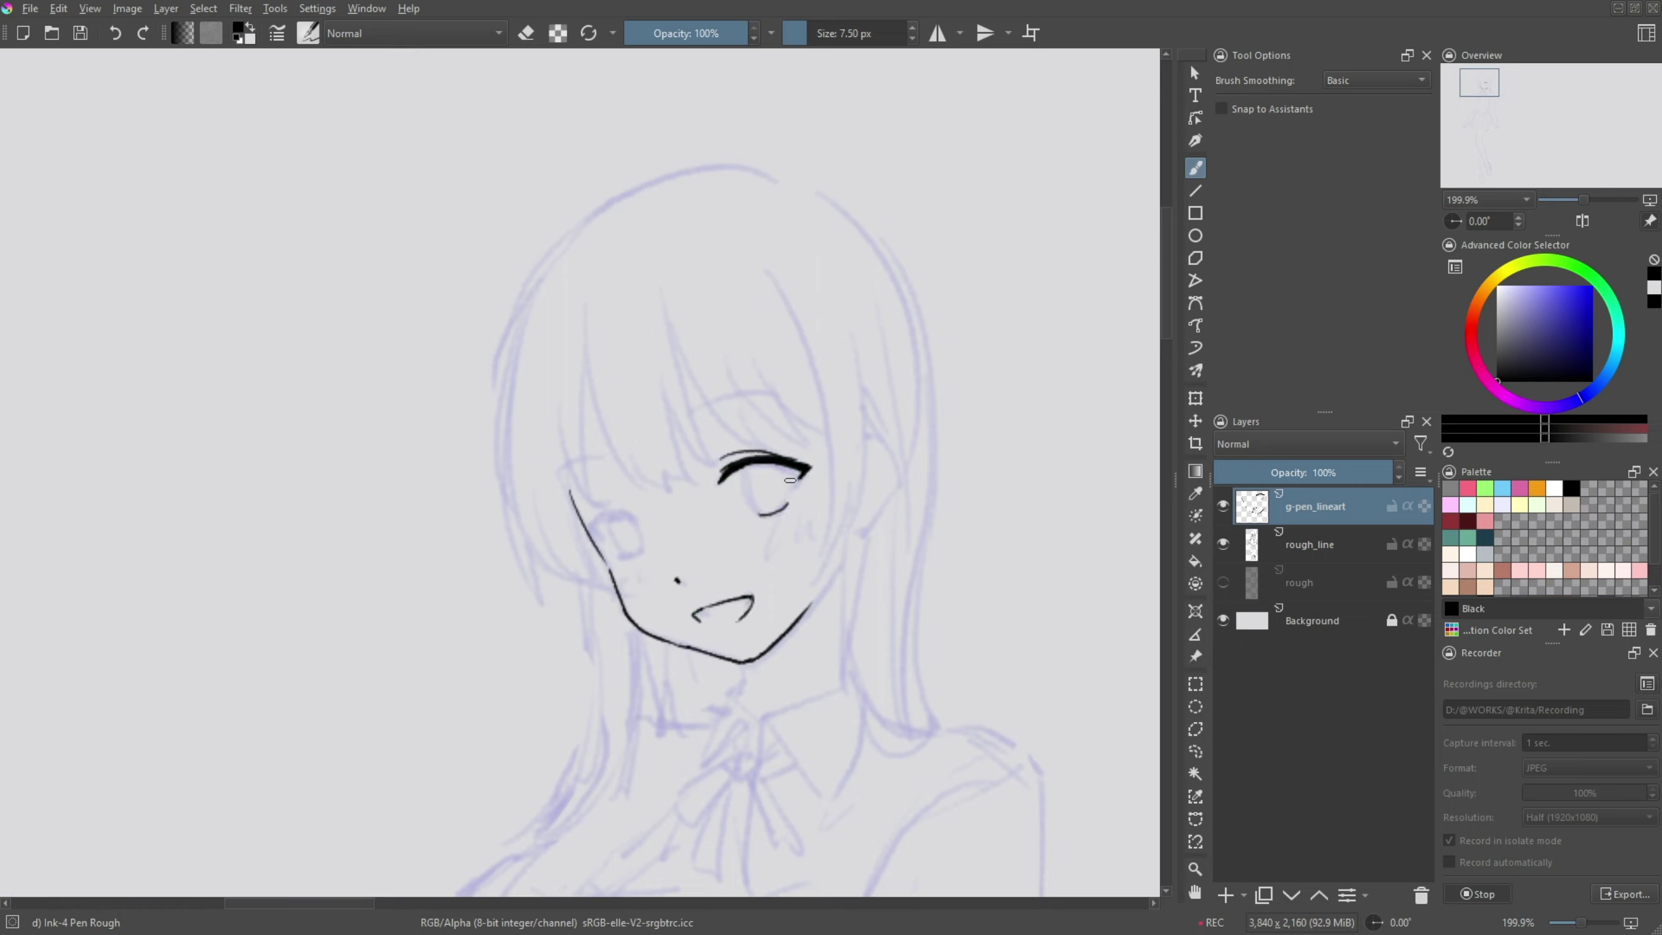
pyautogui.moveTo(599, 510); pyautogui.dragTo(631, 509)
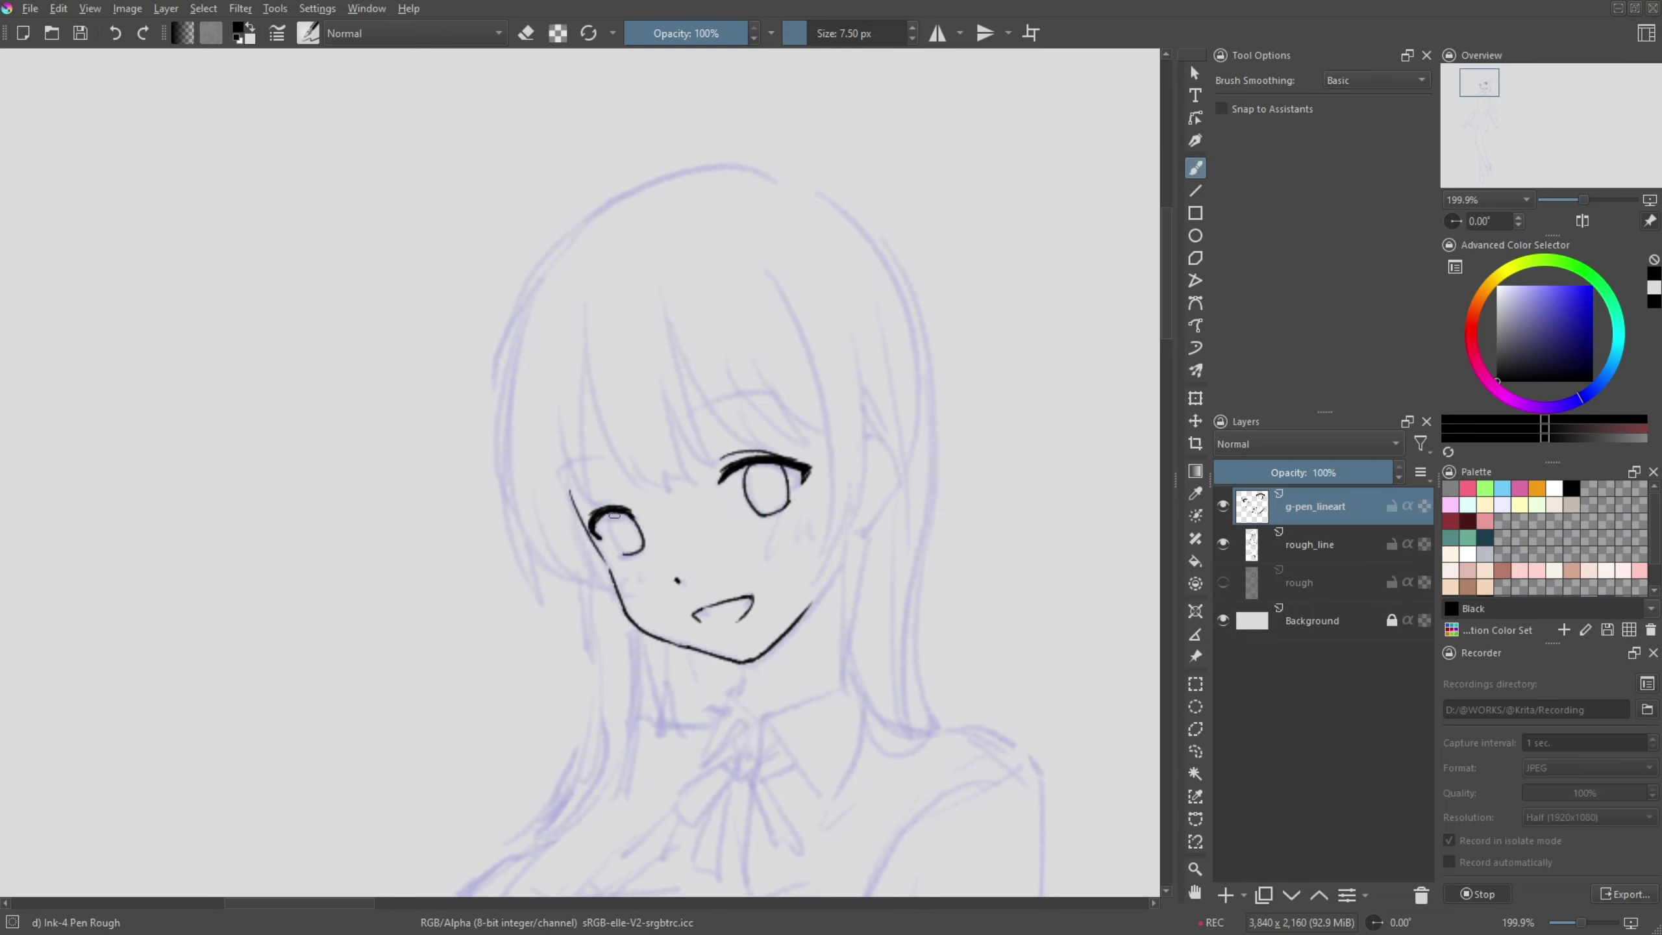
# - Ink the pointed strands of the bangs across the forehead
pyautogui.moveTo(766, 460); pyautogui.dragTo(847, 629)
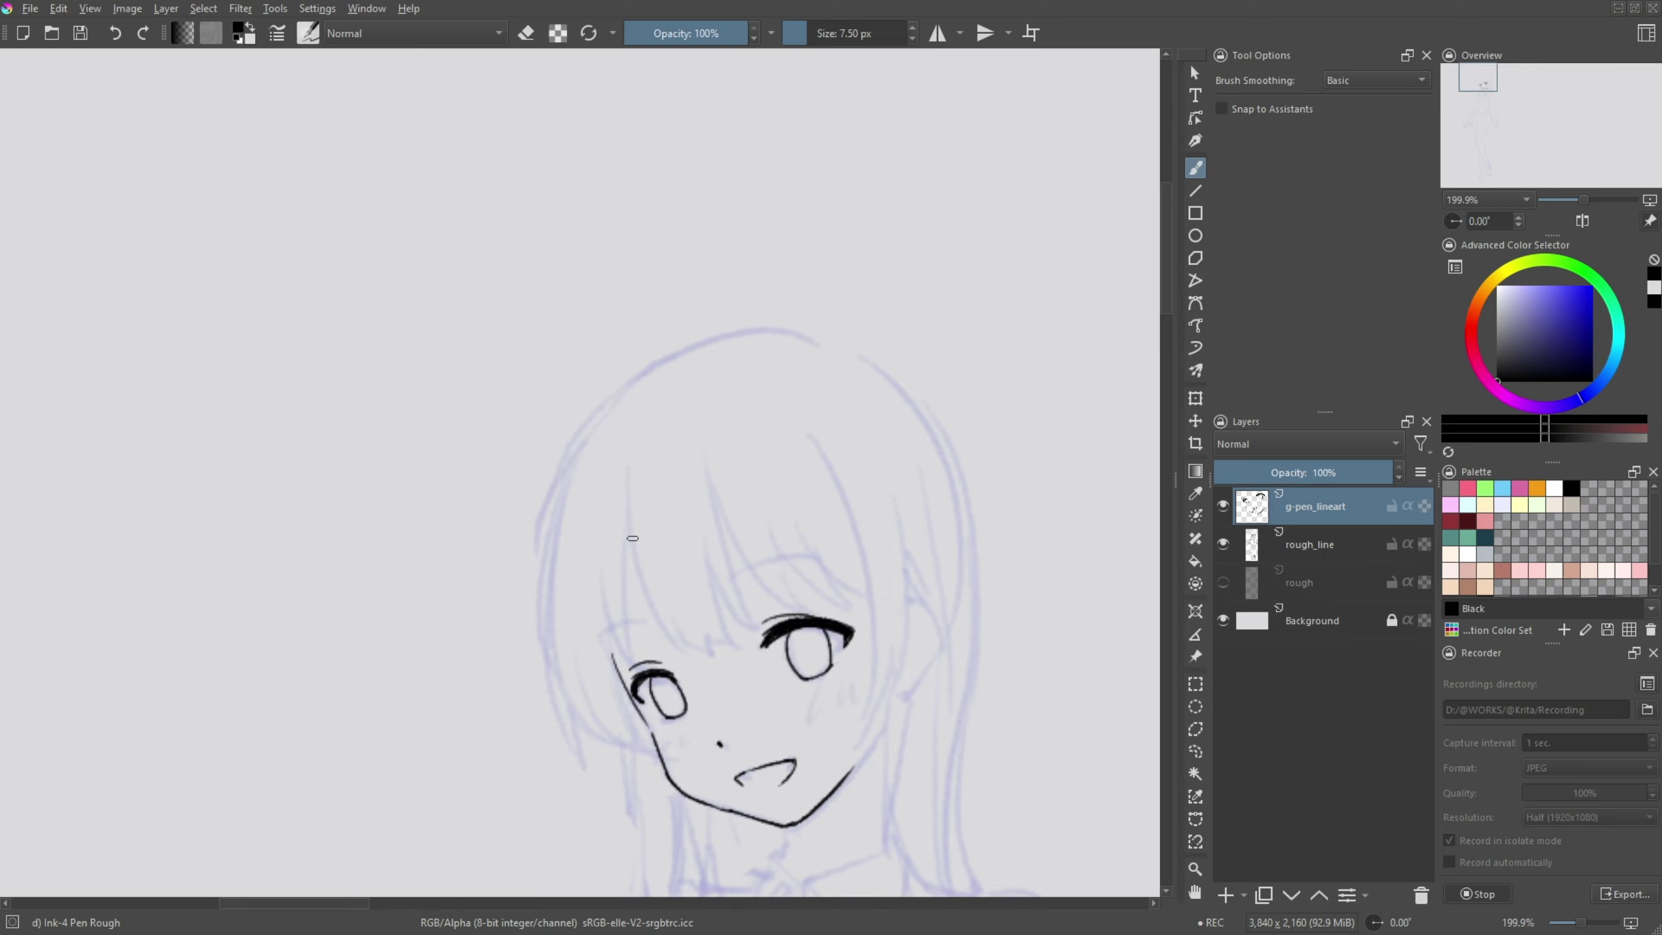
pyautogui.moveTo(625, 461); pyautogui.dragTo(686, 663)
pyautogui.moveTo(651, 585); pyautogui.dragTo(703, 661)
pyautogui.hotkey('ctrl', 'z')
pyautogui.moveTo(648, 568); pyautogui.dragTo(707, 645)
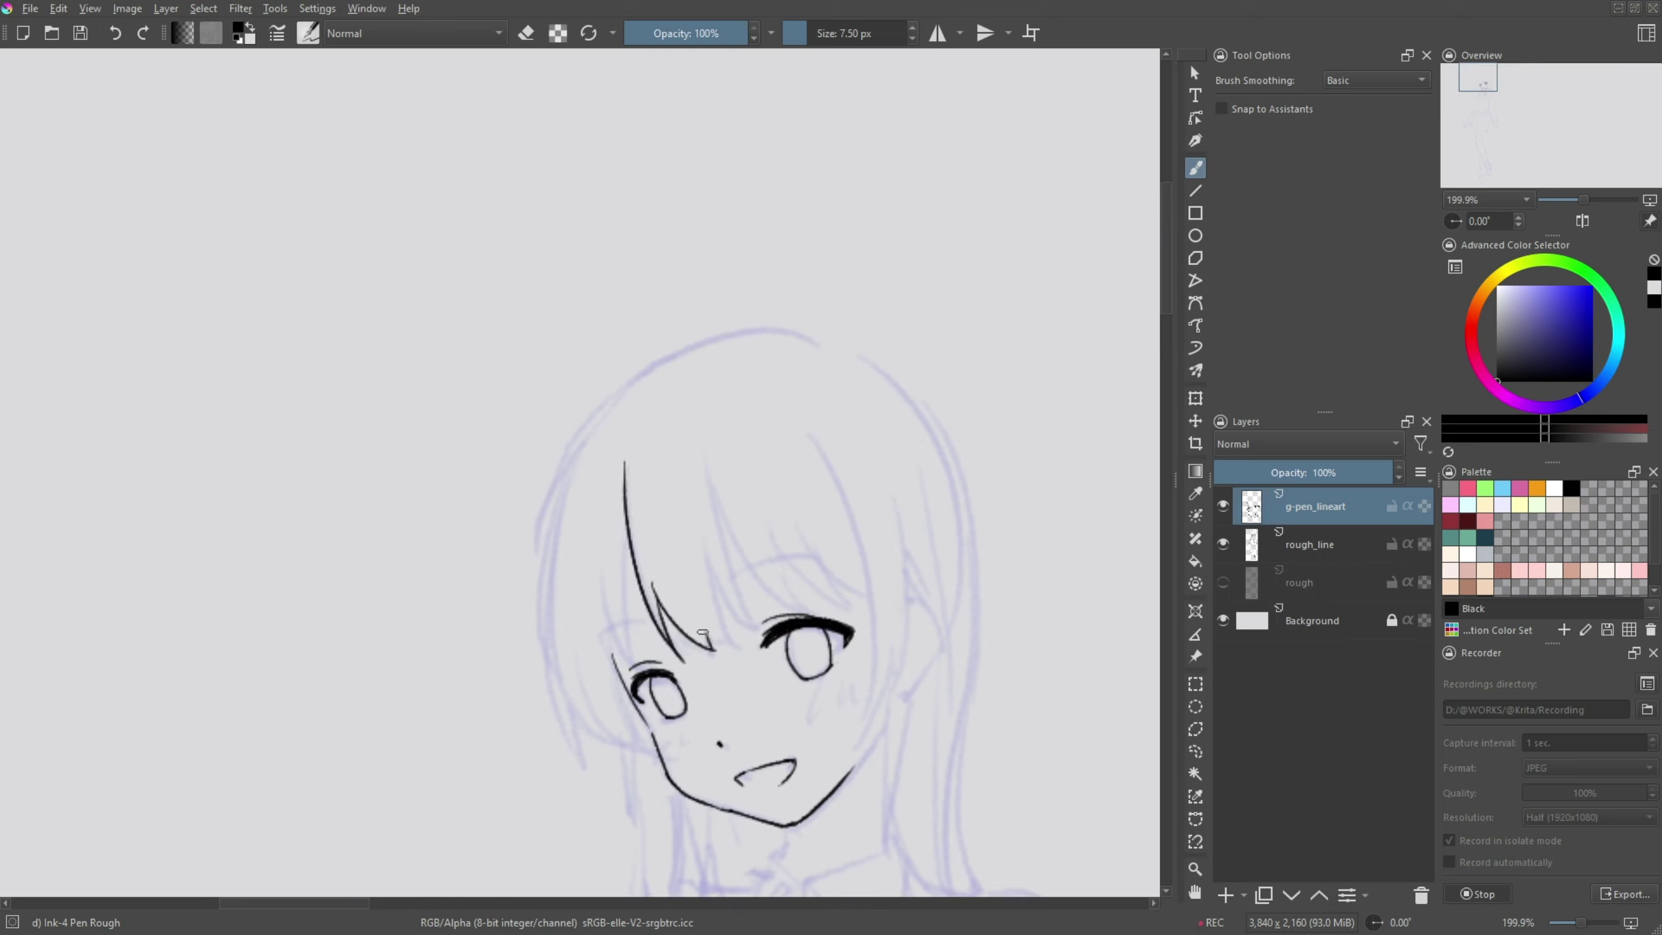
pyautogui.moveTo(690, 488); pyautogui.dragTo(736, 648)
pyautogui.moveTo(709, 459)
pyautogui.mouseDown()
pyautogui.moveTo(756, 632)
pyautogui.moveTo(813, 609)
pyautogui.mouseUp()
pyautogui.moveTo(759, 513); pyautogui.dragTo(852, 611)
pyautogui.hotkey('ctrl', 'z')
pyautogui.moveTo(759, 511); pyautogui.dragTo(866, 603)
# - Ink the long side lock framing the face on the viewer's right and start the ear
pyautogui.moveTo(784, 404); pyautogui.dragTo(851, 746)
pyautogui.moveTo(898, 645); pyautogui.dragTo(844, 756)
pyautogui.moveTo(894, 484); pyautogui.dragTo(873, 711)
pyautogui.moveTo(913, 597); pyautogui.dragTo(915, 605)
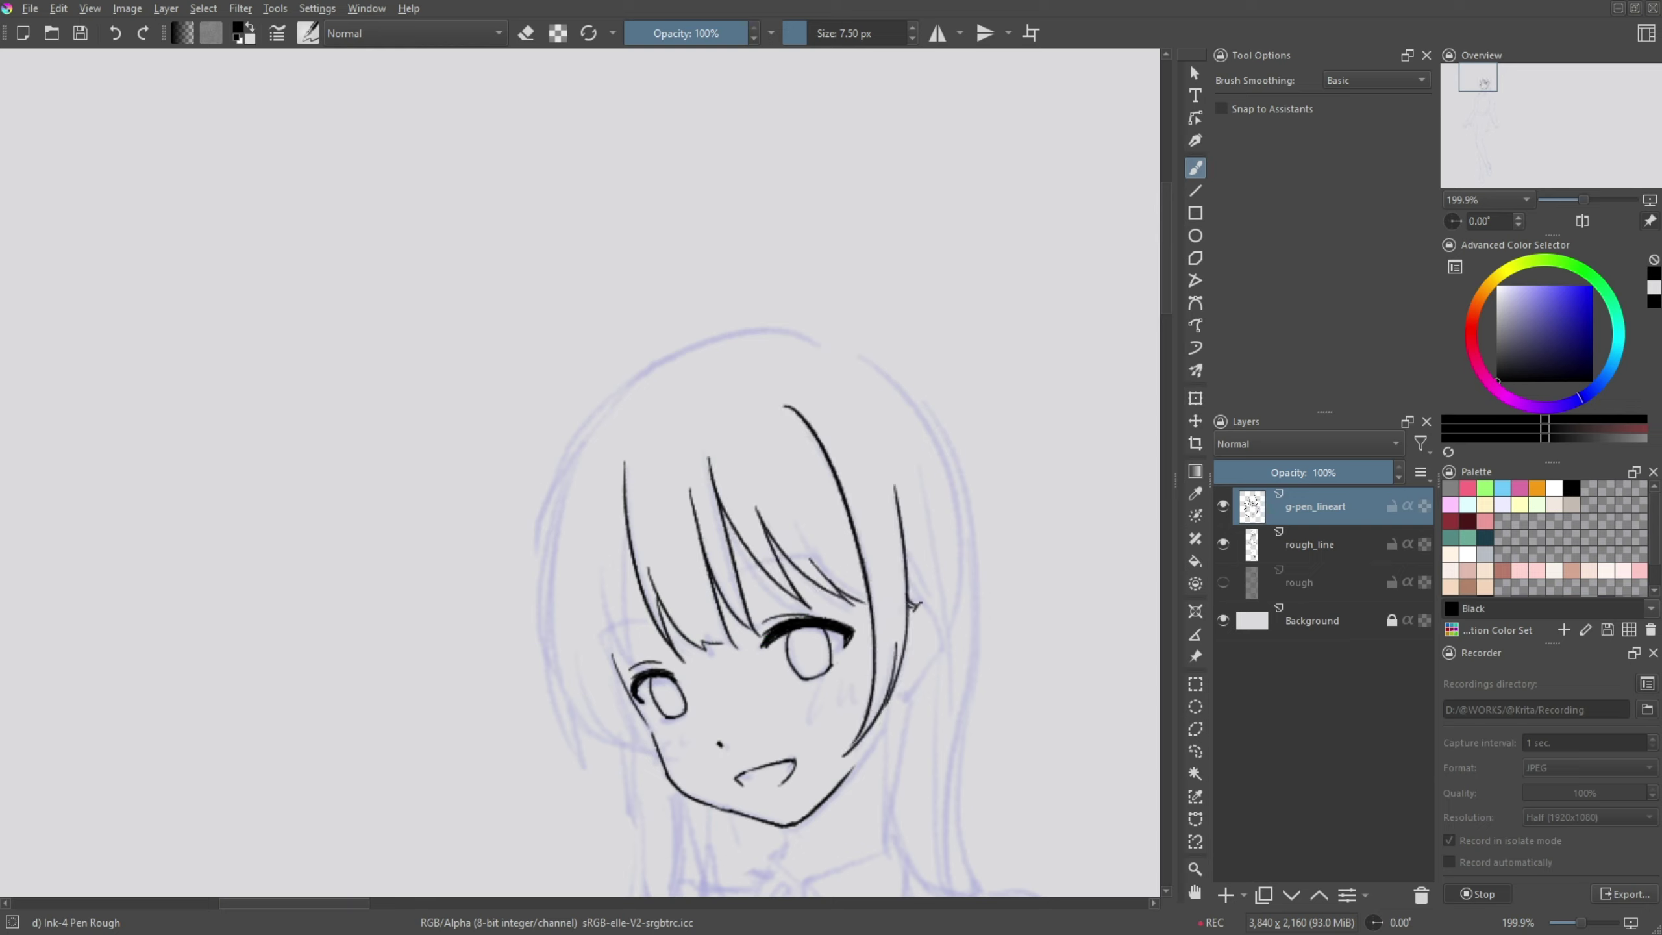
# - Finish the ear outline and ink the curved side hair beside the viewer's-left cheek
pyautogui.moveTo(549, 509)
pyautogui.mouseDown()
pyautogui.moveTo(616, 453)
pyautogui.moveTo(678, 603)
pyautogui.mouseUp()
pyautogui.moveTo(677, 543); pyautogui.dragTo(718, 684)
pyautogui.moveTo(619, 440); pyautogui.dragTo(648, 684)
pyautogui.moveTo(628, 610); pyautogui.dragTo(655, 690)
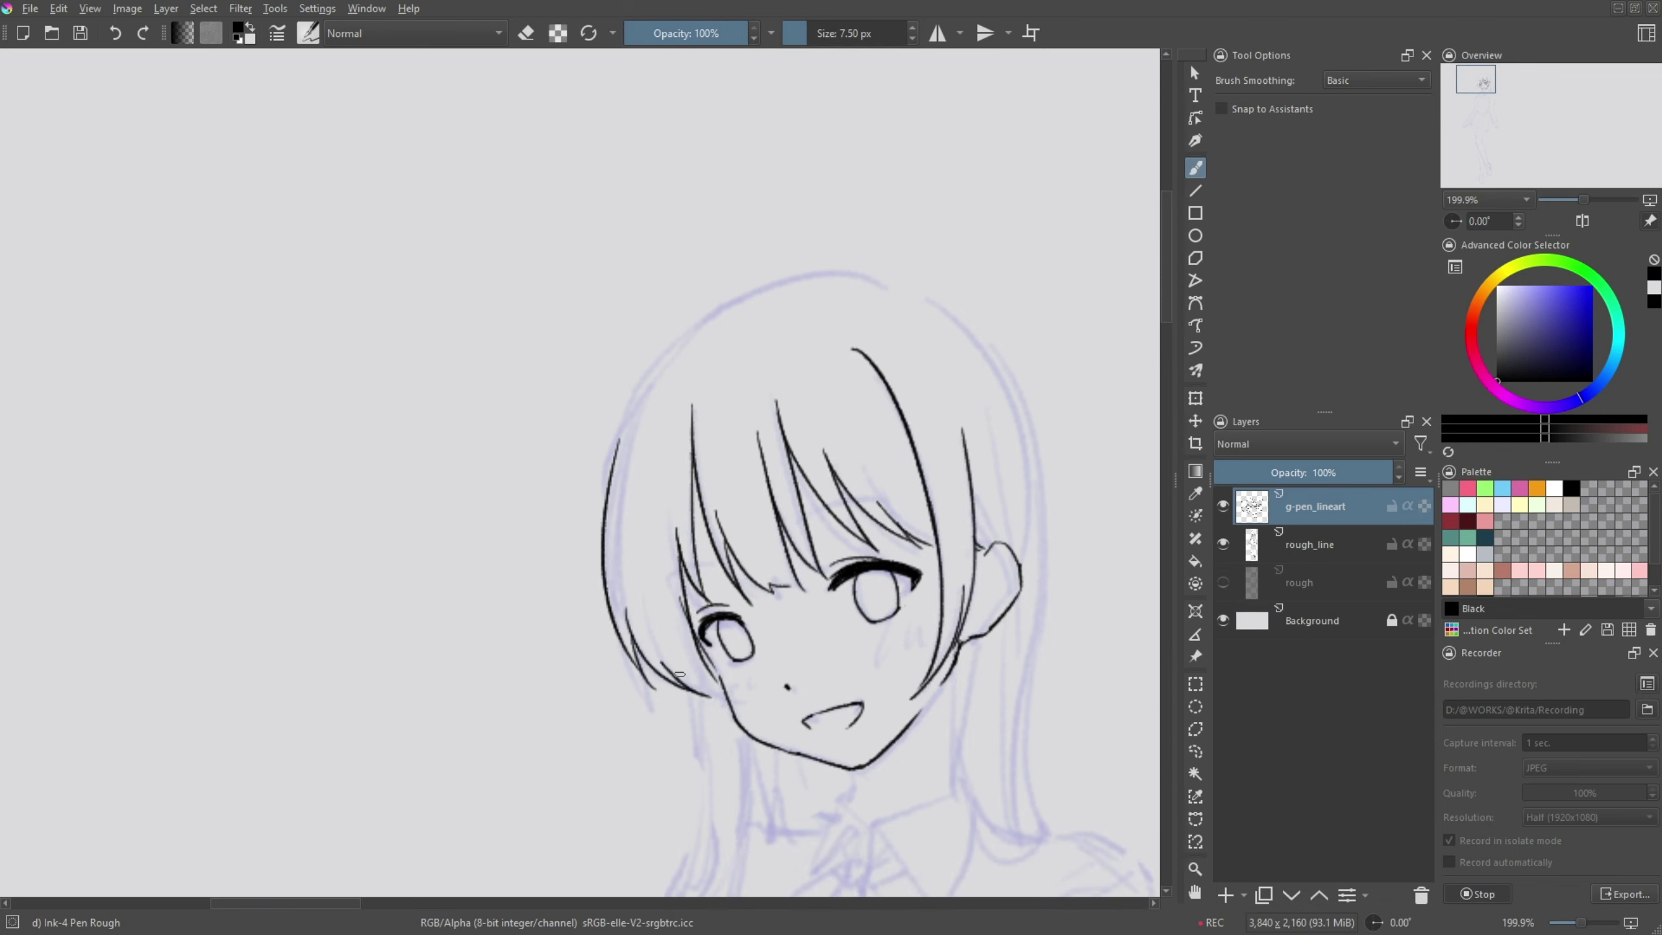
# - Ink both eyebrows over the bangs
pyautogui.scroll(-3, 679, 674)
pyautogui.moveTo(775, 380); pyautogui.dragTo(850, 376)
pyautogui.moveTo(683, 405); pyautogui.dragTo(628, 426)
# - Ink the neck lines and the collar flap on the viewer's right in black
pyautogui.keyDown('ctrl'); pyautogui.click(783, 406); pyautogui.keyUp('ctrl')
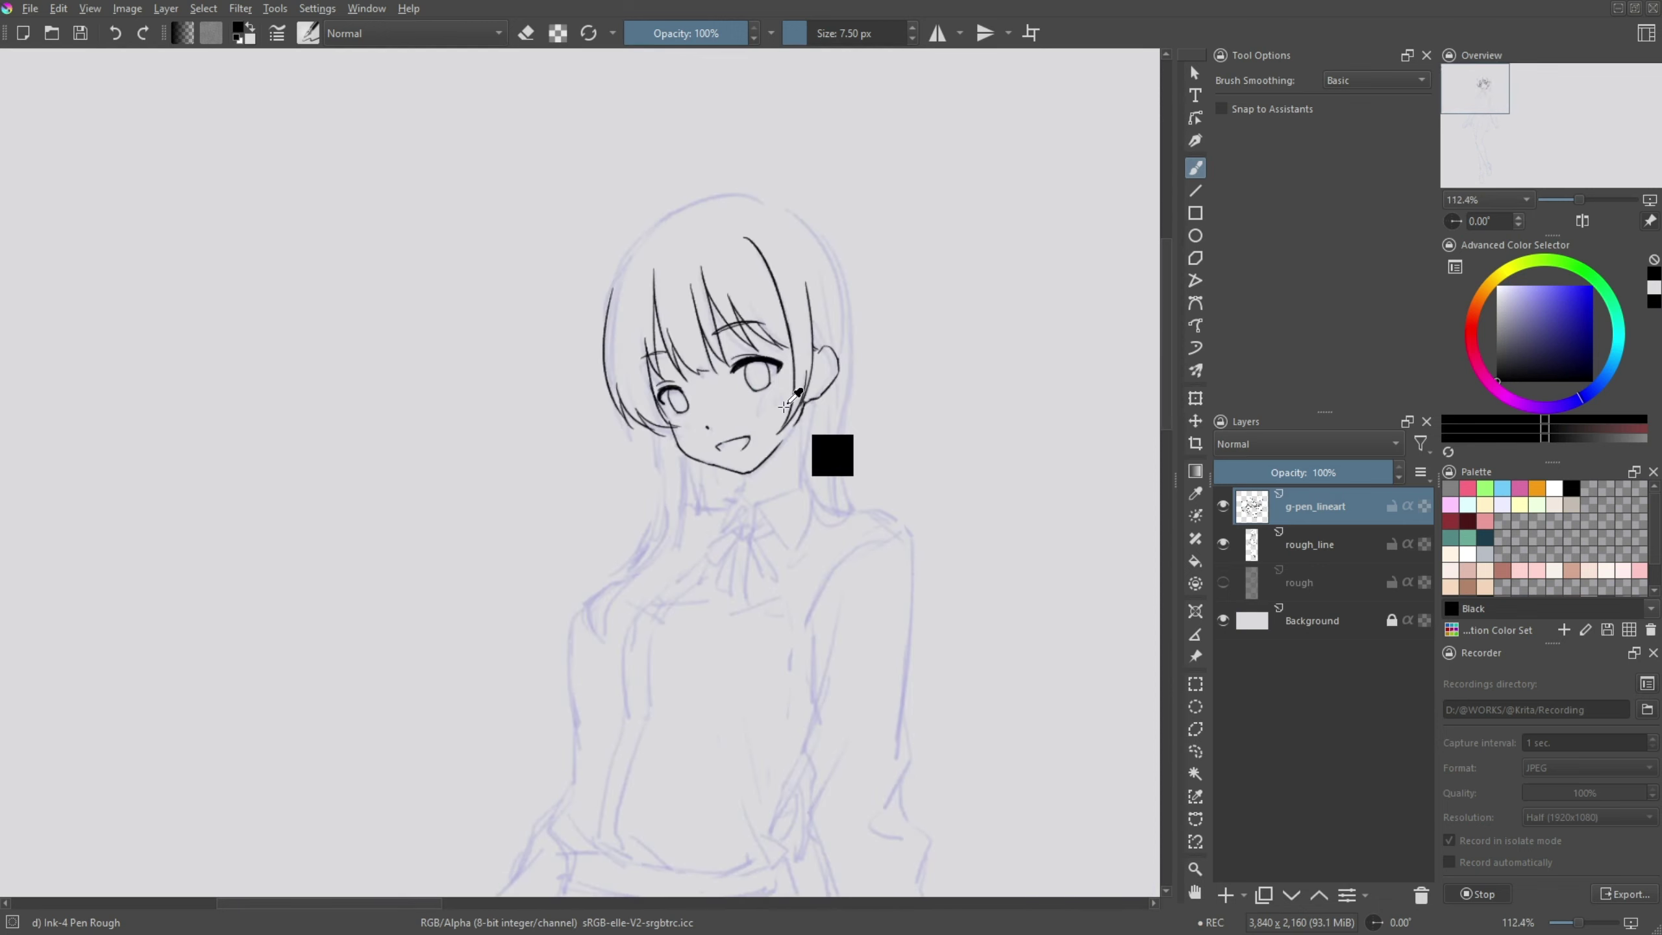
pyautogui.scroll(2, 788, 418)
pyautogui.moveTo(805, 407); pyautogui.dragTo(799, 510)
pyautogui.moveTo(713, 499); pyautogui.dragTo(788, 622)
pyautogui.moveTo(823, 556); pyautogui.dragTo(792, 623)
pyautogui.hotkey('ctrl', 'z')
# - Ink the long hair falling behind the ear to the shoulder on the viewer's right
pyautogui.moveTo(810, 512); pyautogui.dragTo(880, 553)
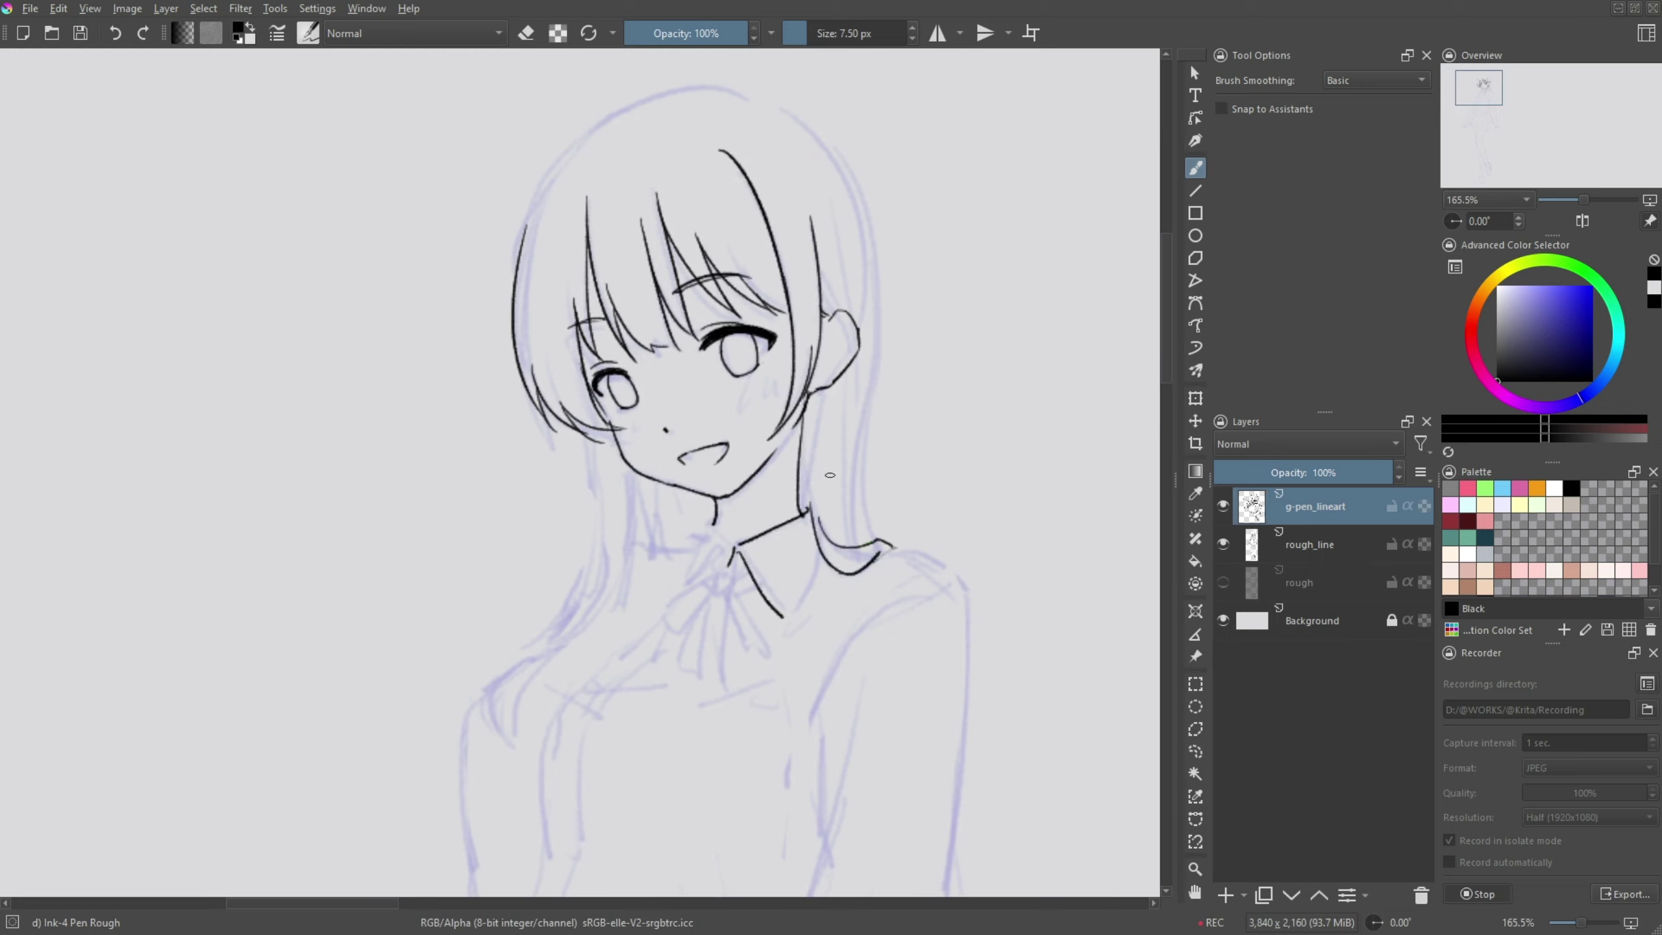
pyautogui.hotkey('ctrl', 'z')
pyautogui.moveTo(850, 372)
pyautogui.mouseDown()
pyautogui.moveTo(825, 553)
pyautogui.moveTo(812, 531)
pyautogui.mouseUp()
pyautogui.moveTo(822, 274); pyautogui.dragTo(841, 315)
pyautogui.moveTo(854, 183); pyautogui.dragTo(870, 435)
pyautogui.moveTo(852, 379); pyautogui.dragTo(854, 404)
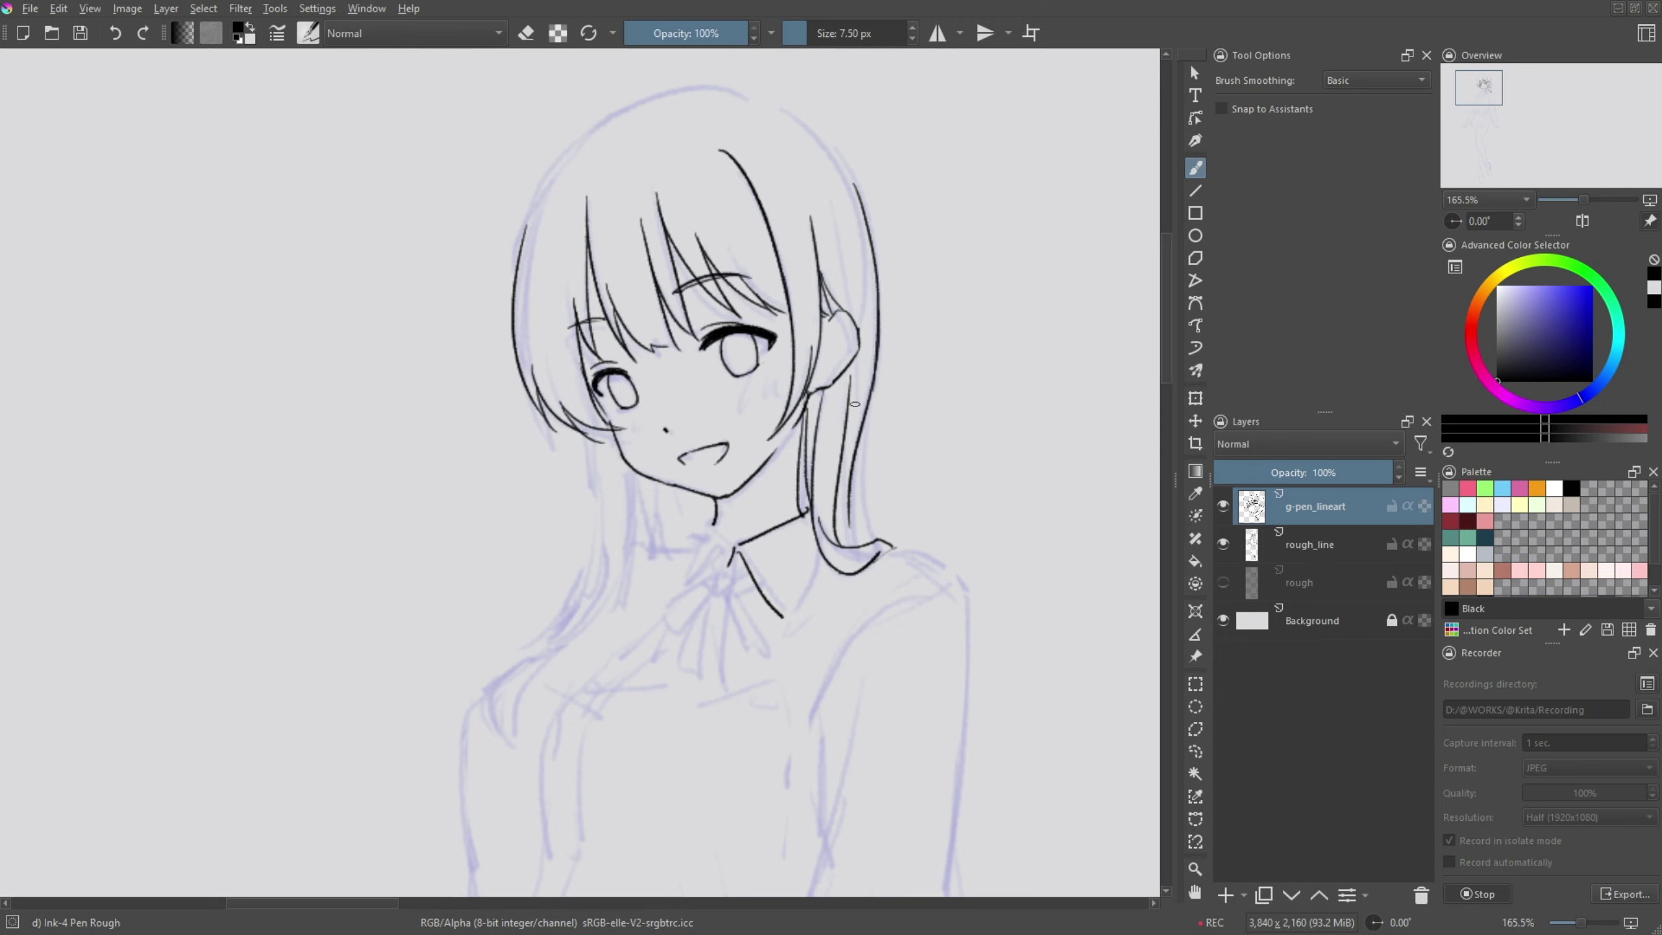
# - Ink the viewer's-left collar edge and the neck ribbon with its knot, loops and tails
pyautogui.moveTo(712, 526); pyautogui.dragTo(842, 495)
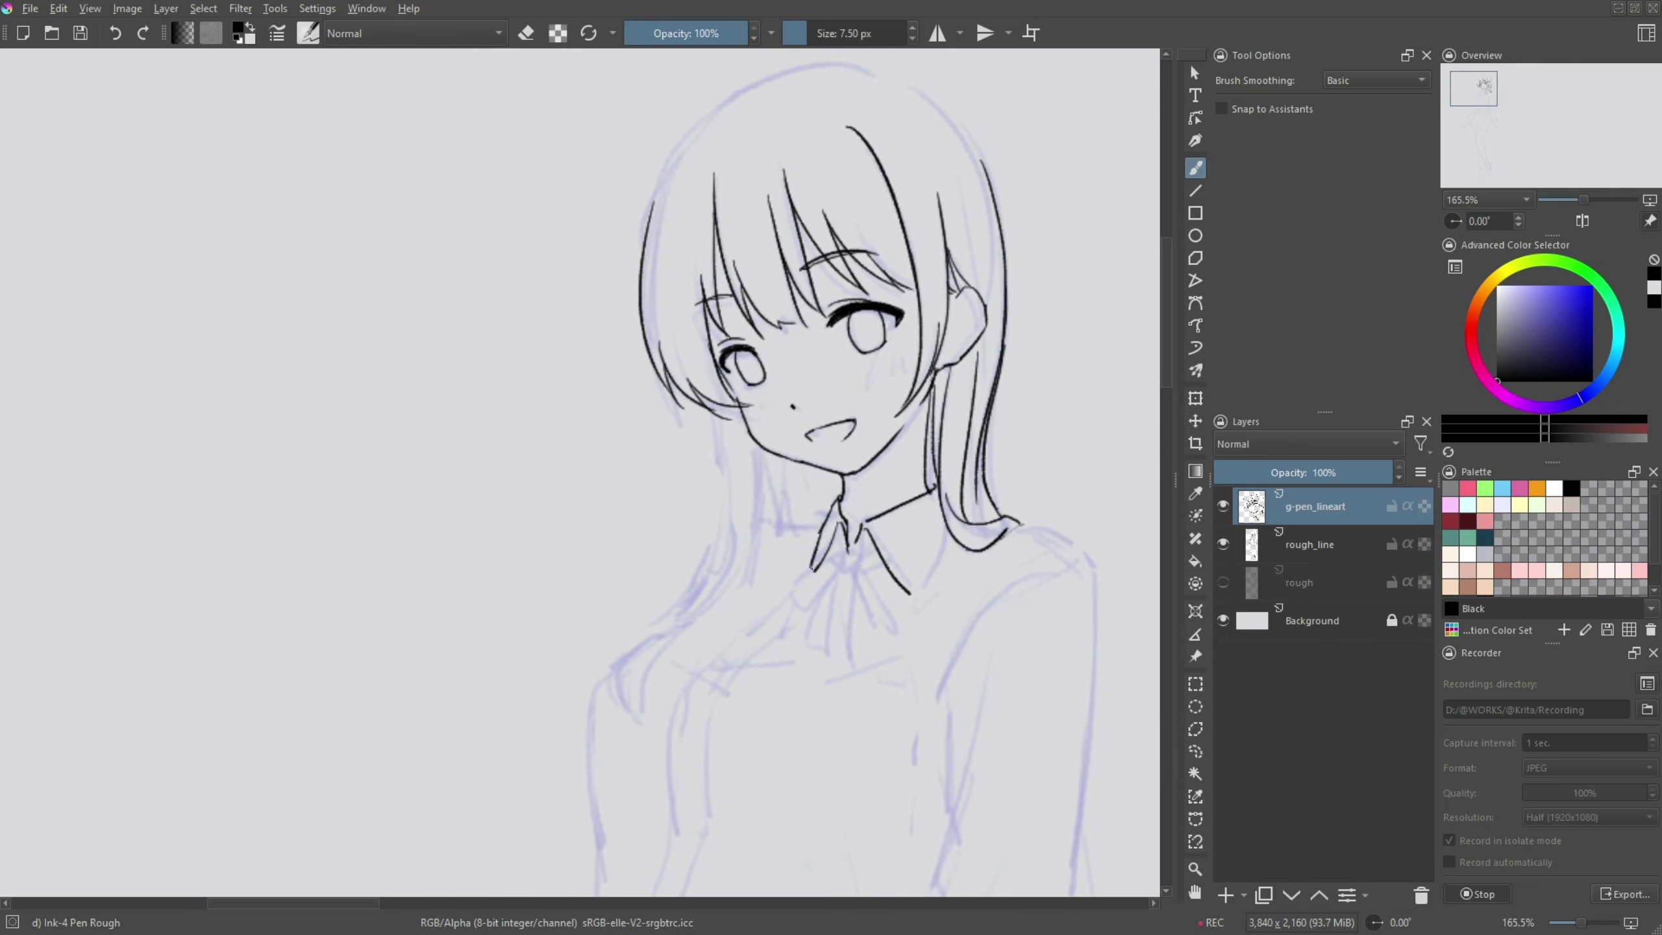
pyautogui.moveTo(831, 543); pyautogui.dragTo(841, 566)
pyautogui.moveTo(836, 560)
pyautogui.mouseDown()
pyautogui.moveTo(799, 613)
pyautogui.moveTo(859, 643)
pyautogui.mouseUp()
pyautogui.hotkey('ctrl', 'z')
pyautogui.moveTo(867, 556); pyautogui.dragTo(887, 634)
pyautogui.moveTo(804, 590); pyautogui.dragTo(796, 613)
pyautogui.press('e')
pyautogui.moveTo(839, 564)
pyautogui.mouseDown()
pyautogui.moveTo(788, 630)
pyautogui.moveTo(794, 681)
pyautogui.mouseUp()
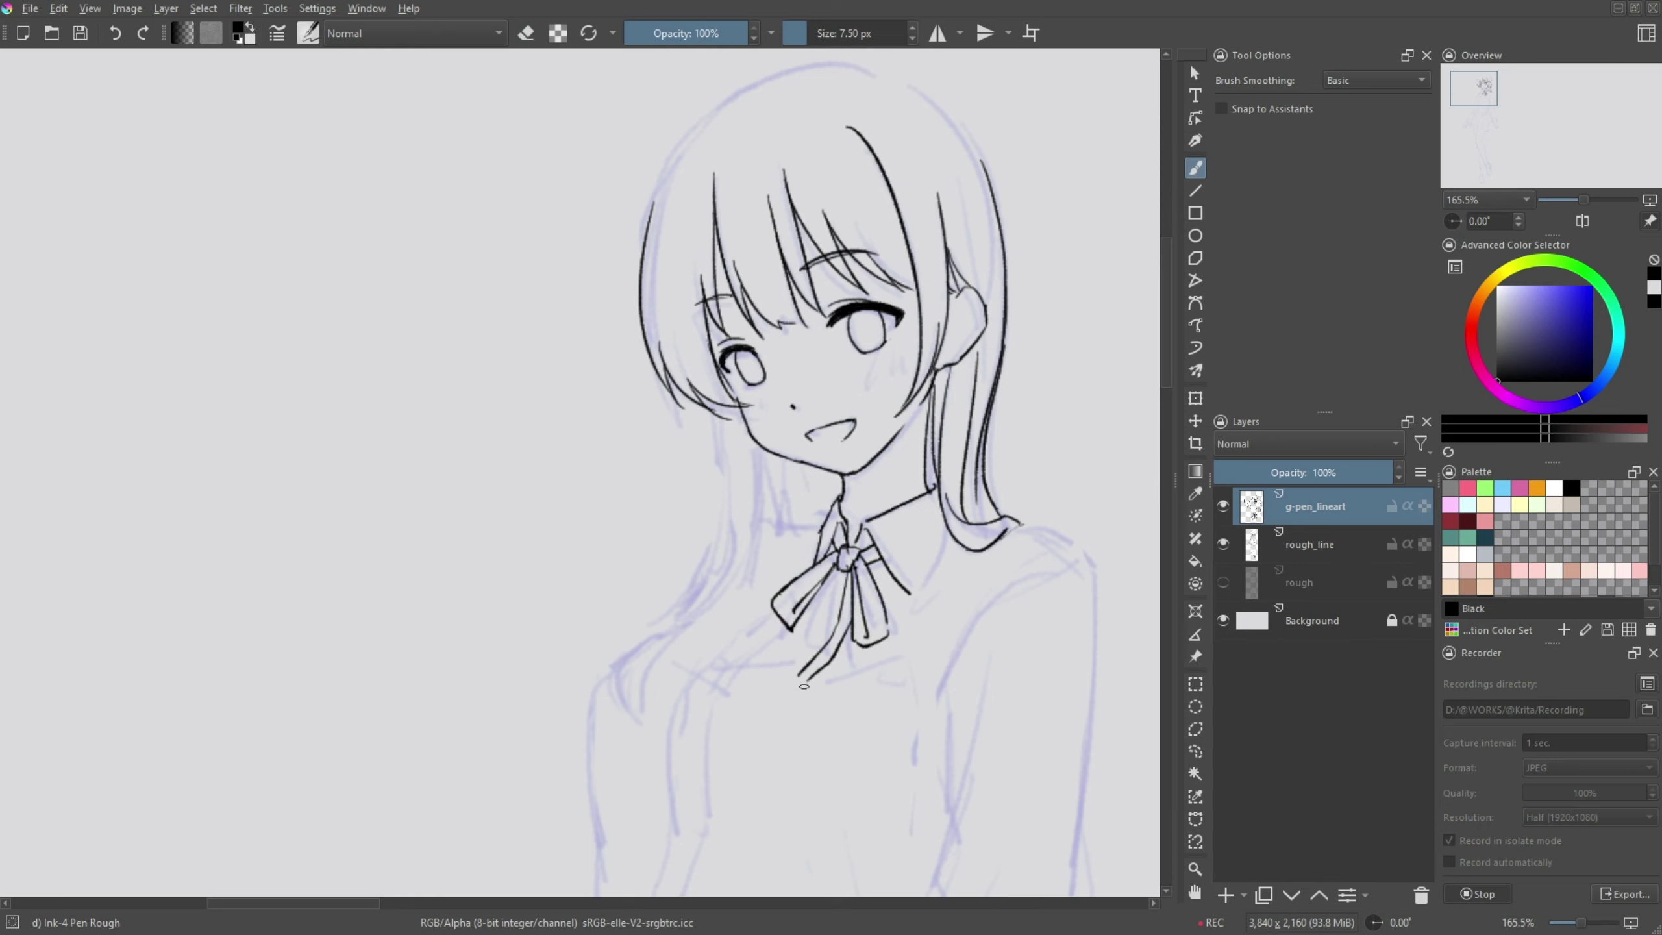
# - Ink the outer hair outline over the crown and down both sides of the head
pyautogui.moveTo(822, 593)
pyautogui.mouseDown()
pyautogui.moveTo(747, 668)
pyautogui.moveTo(566, 381)
pyautogui.mouseUp()
pyautogui.moveTo(825, 239); pyautogui.dragTo(648, 453)
pyautogui.moveTo(914, 286)
pyautogui.mouseDown()
pyautogui.moveTo(1002, 345)
pyautogui.moveTo(1041, 470)
pyautogui.mouseUp()
pyautogui.hotkey('ctrl', 'z')
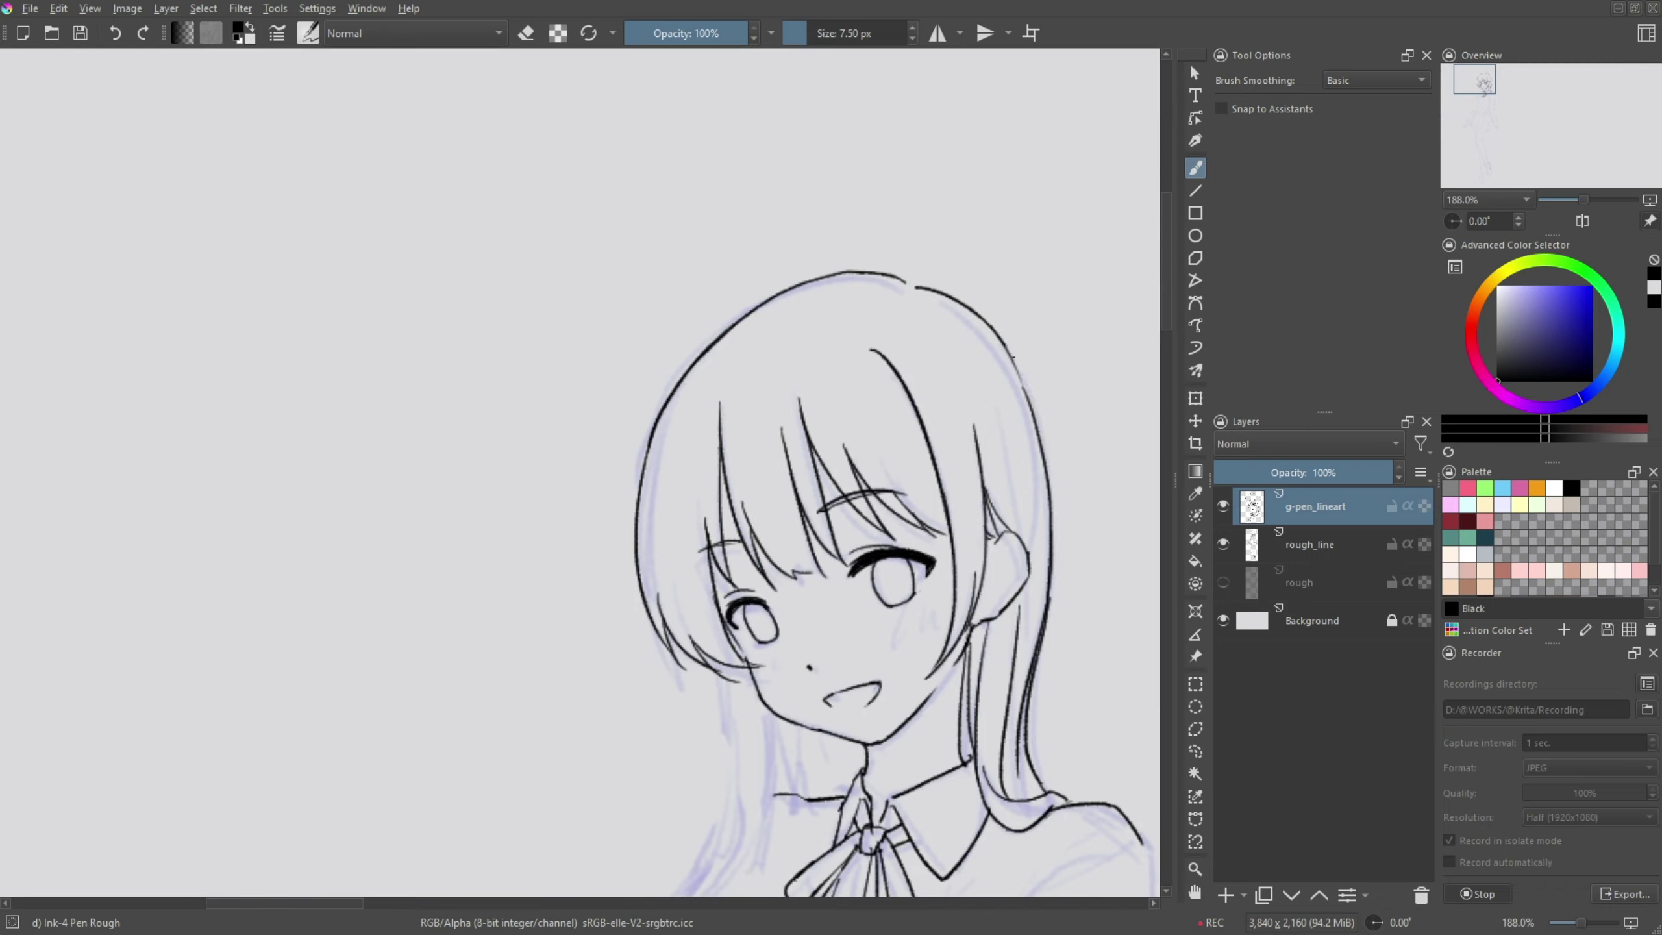
pyautogui.hotkey('ctrl', 'z')
pyautogui.moveTo(988, 321)
pyautogui.mouseDown()
pyautogui.moveTo(1050, 477)
pyautogui.moveTo(1055, 554)
pyautogui.mouseUp()
pyautogui.press('e')
pyautogui.hotkey('ctrl', 'z')
pyautogui.press('e')
pyautogui.press('-')
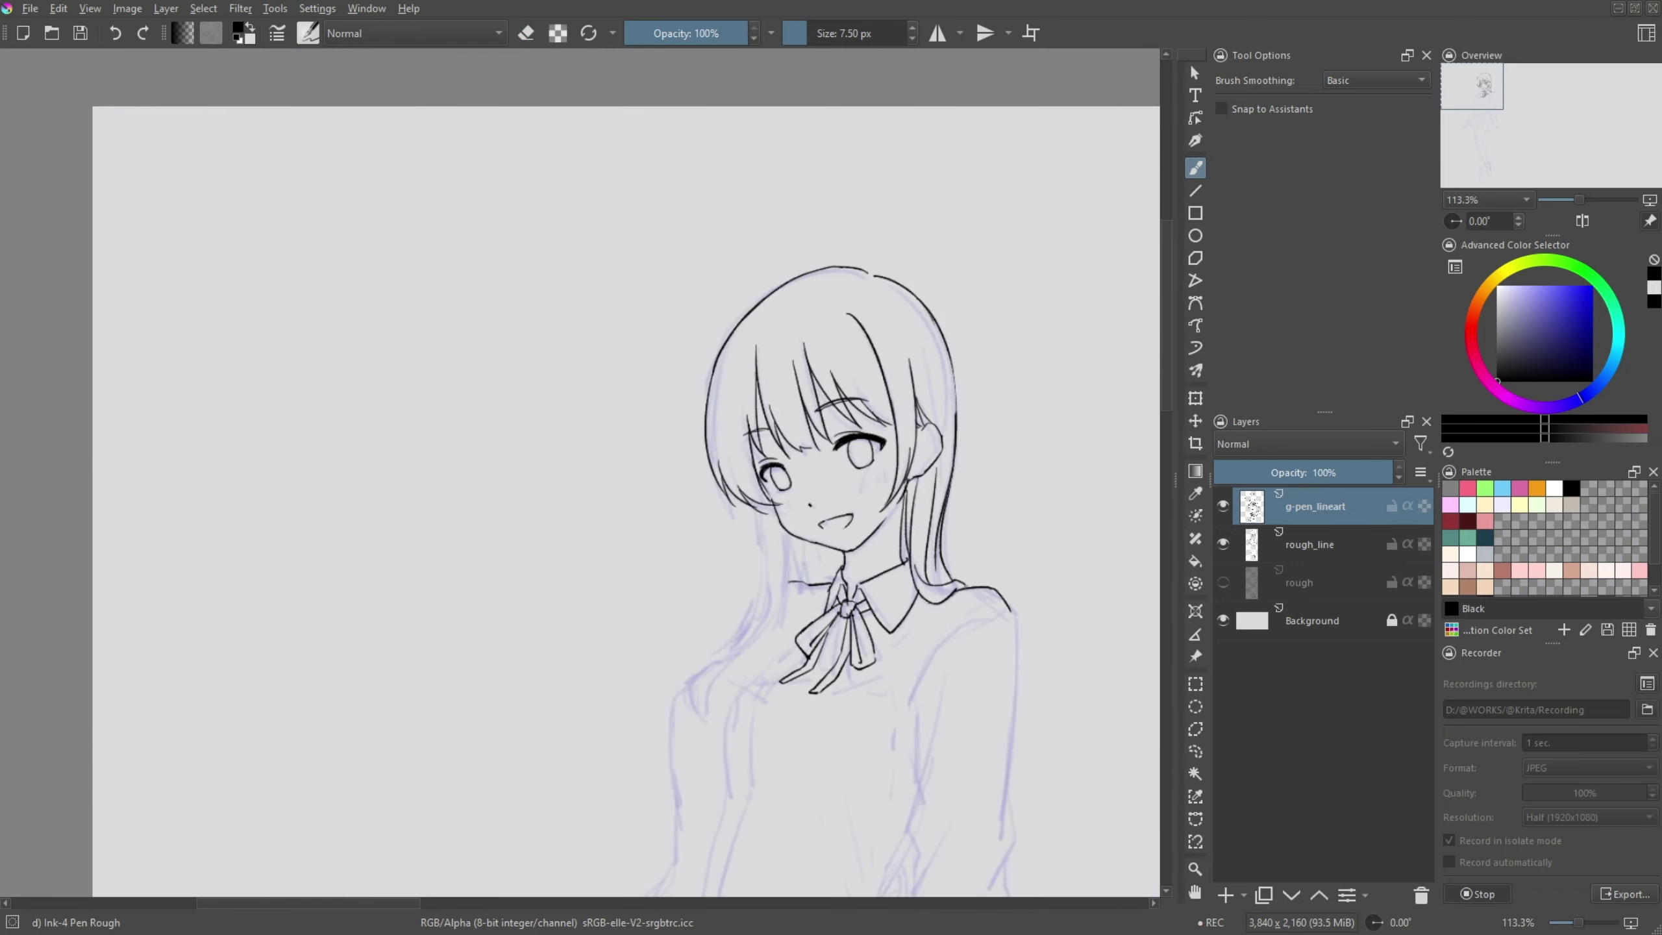
# - Ink the viewer's-left side of the blouse and the two edges of its front placket
pyautogui.scroll(3, 831, 458)
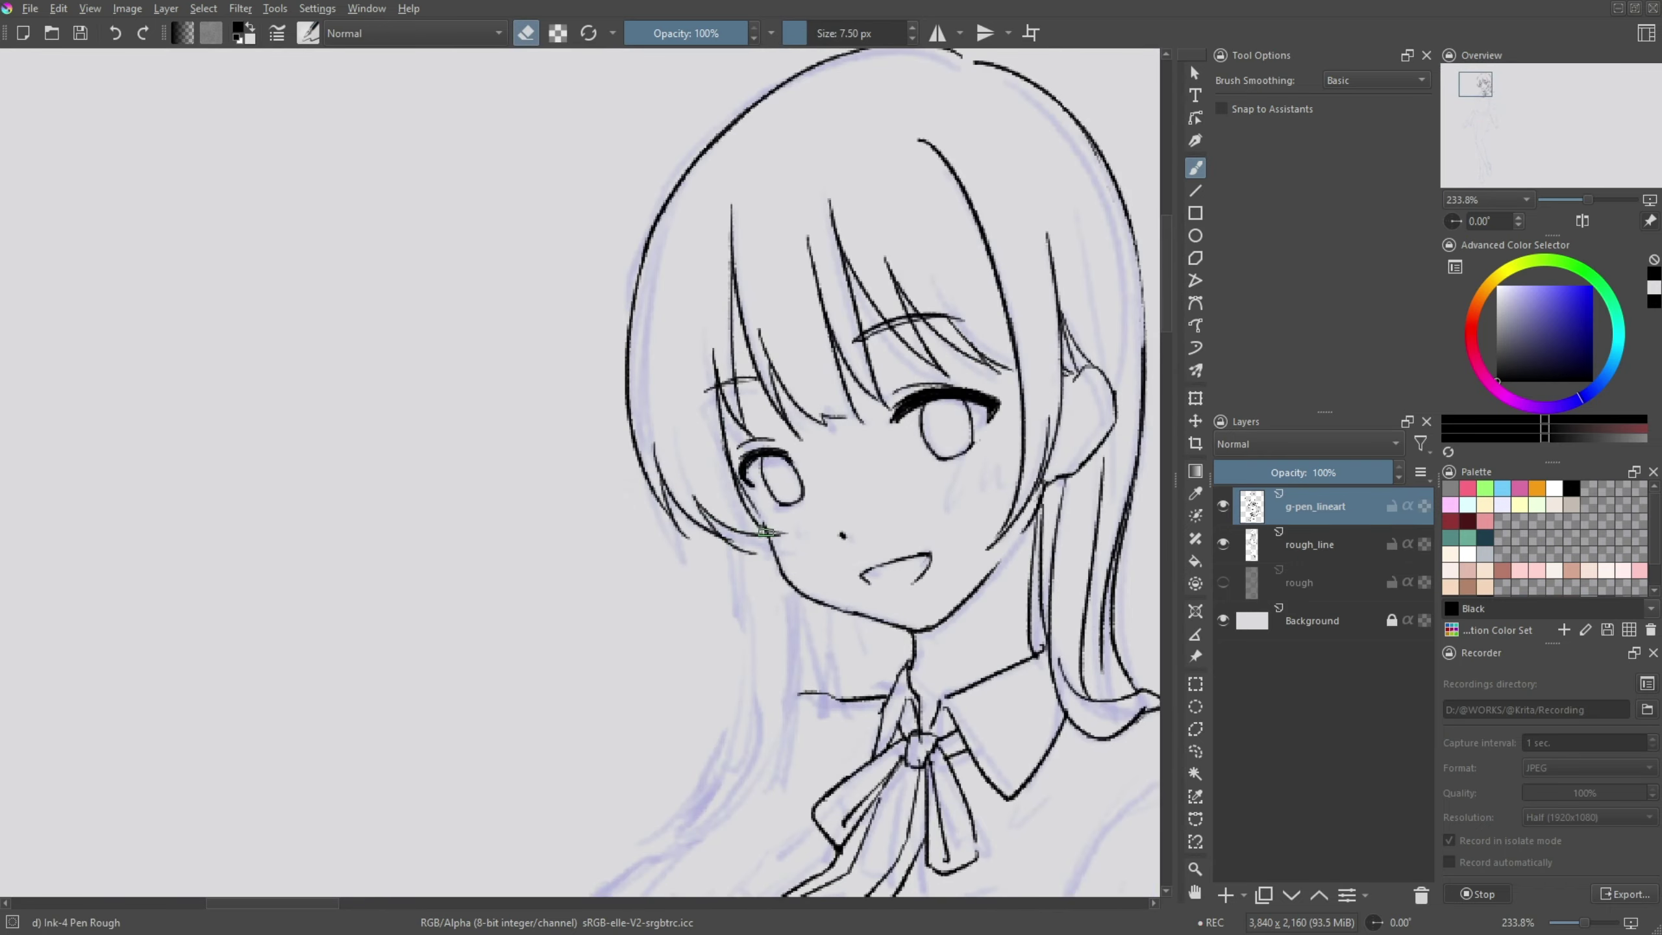
pyautogui.scroll(-2, 830, 459)
pyautogui.scroll(1, 654, 393)
pyautogui.moveTo(687, 320)
pyautogui.mouseDown()
pyautogui.moveTo(607, 377)
pyautogui.moveTo(577, 674)
pyautogui.moveTo(641, 694)
pyautogui.mouseUp()
pyautogui.hotkey('ctrl', 'z')
pyautogui.moveTo(764, 318)
pyautogui.mouseDown()
pyautogui.moveTo(712, 406)
pyautogui.moveTo(677, 704)
pyautogui.mouseUp()
pyautogui.moveTo(740, 360)
pyautogui.mouseDown()
pyautogui.moveTo(651, 622)
pyautogui.moveTo(680, 712)
pyautogui.mouseUp()
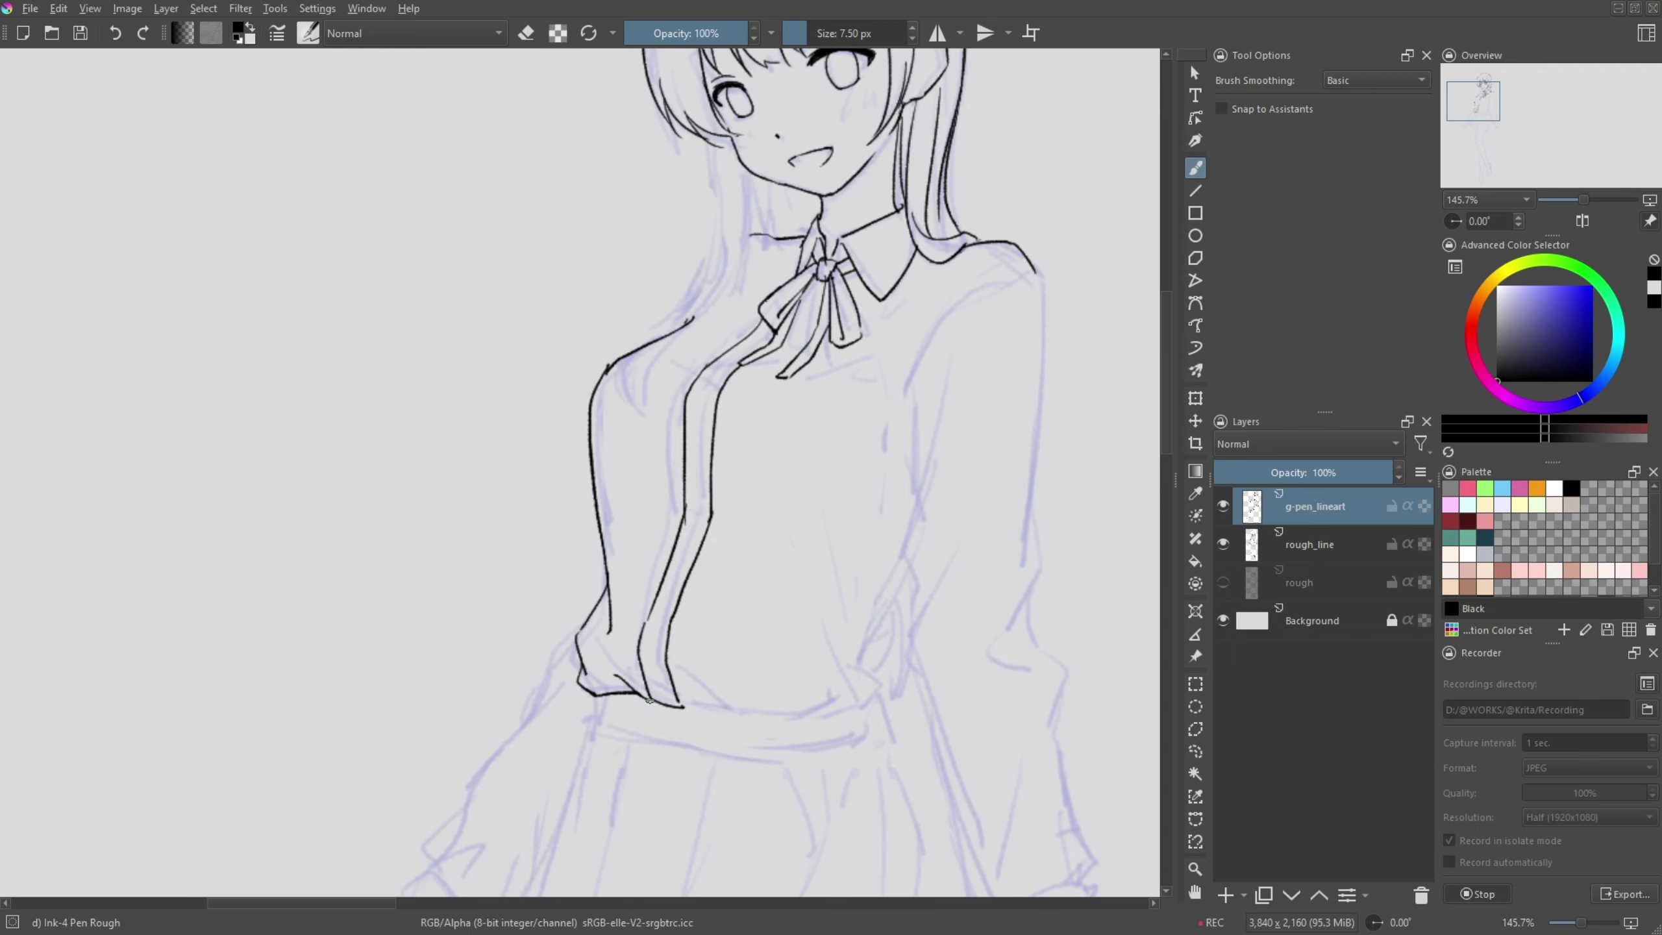
# - Ink the blouse's gathered hem and the upper sleeve with its elbow folds on the viewer's right
pyautogui.scroll(2, 660, 589)
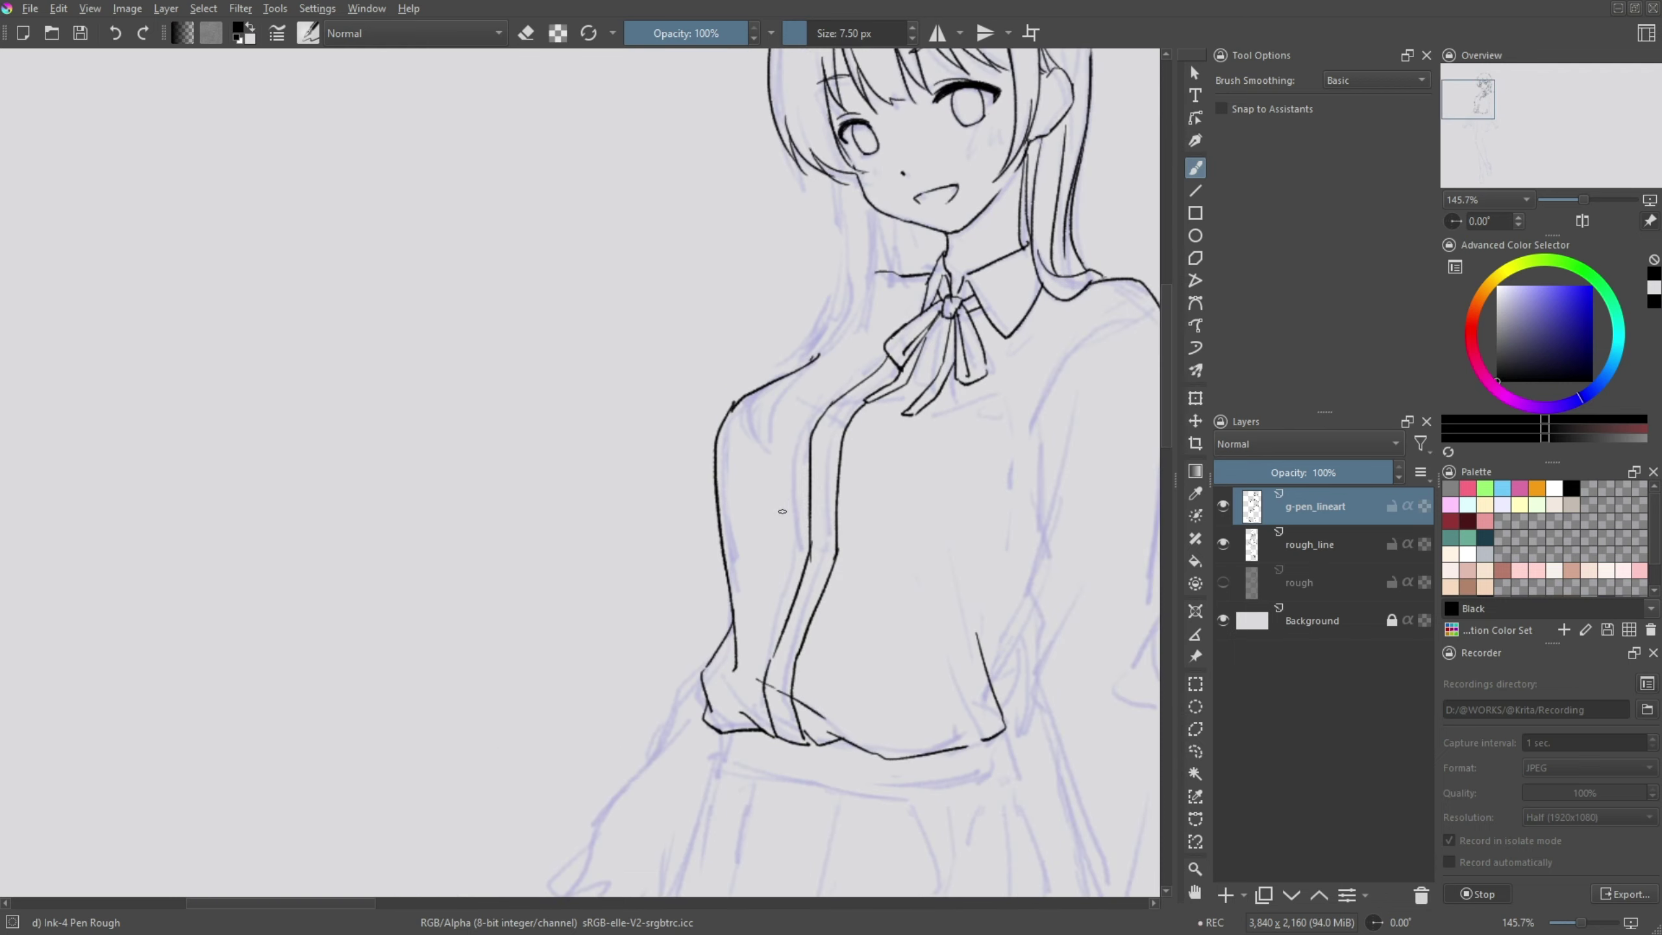
pyautogui.scroll(2, 730, 775)
pyautogui.scroll(-4, 891, 471)
pyautogui.moveTo(829, 326)
pyautogui.mouseDown()
pyautogui.moveTo(800, 383)
pyautogui.moveTo(785, 534)
pyautogui.moveTo(822, 699)
pyautogui.mouseUp()
pyautogui.hscroll(2, 803, 275)
pyautogui.moveTo(802, 274); pyautogui.dragTo(768, 576)
pyautogui.moveTo(756, 599); pyautogui.dragTo(781, 603)
# - Ink the forearm sleeve and the cuff on the viewer's right
pyautogui.scroll(-3, 778, 606)
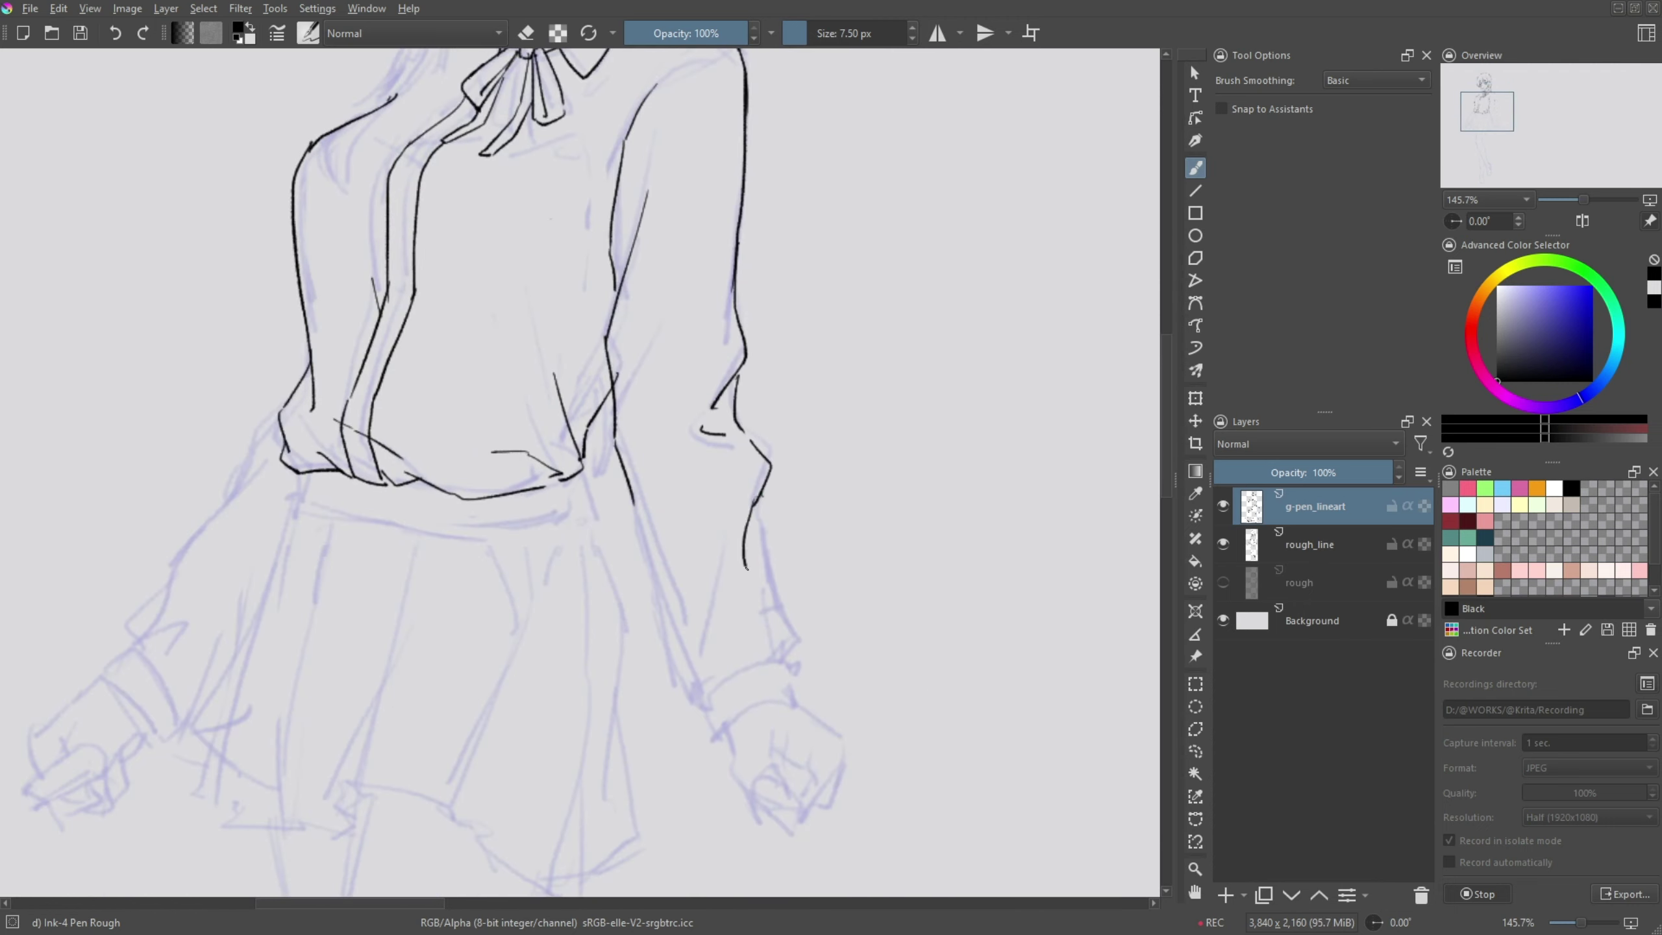
pyautogui.moveTo(747, 426); pyautogui.dragTo(793, 671)
pyautogui.moveTo(631, 499)
pyautogui.mouseDown()
pyautogui.moveTo(714, 723)
pyautogui.moveTo(800, 698)
pyautogui.mouseUp()
pyautogui.moveTo(707, 719)
pyautogui.mouseDown()
pyautogui.moveTo(796, 663)
pyautogui.moveTo(793, 682)
pyautogui.mouseUp()
pyautogui.scroll(-2, 723, 458)
pyautogui.scroll(-4, 723, 447)
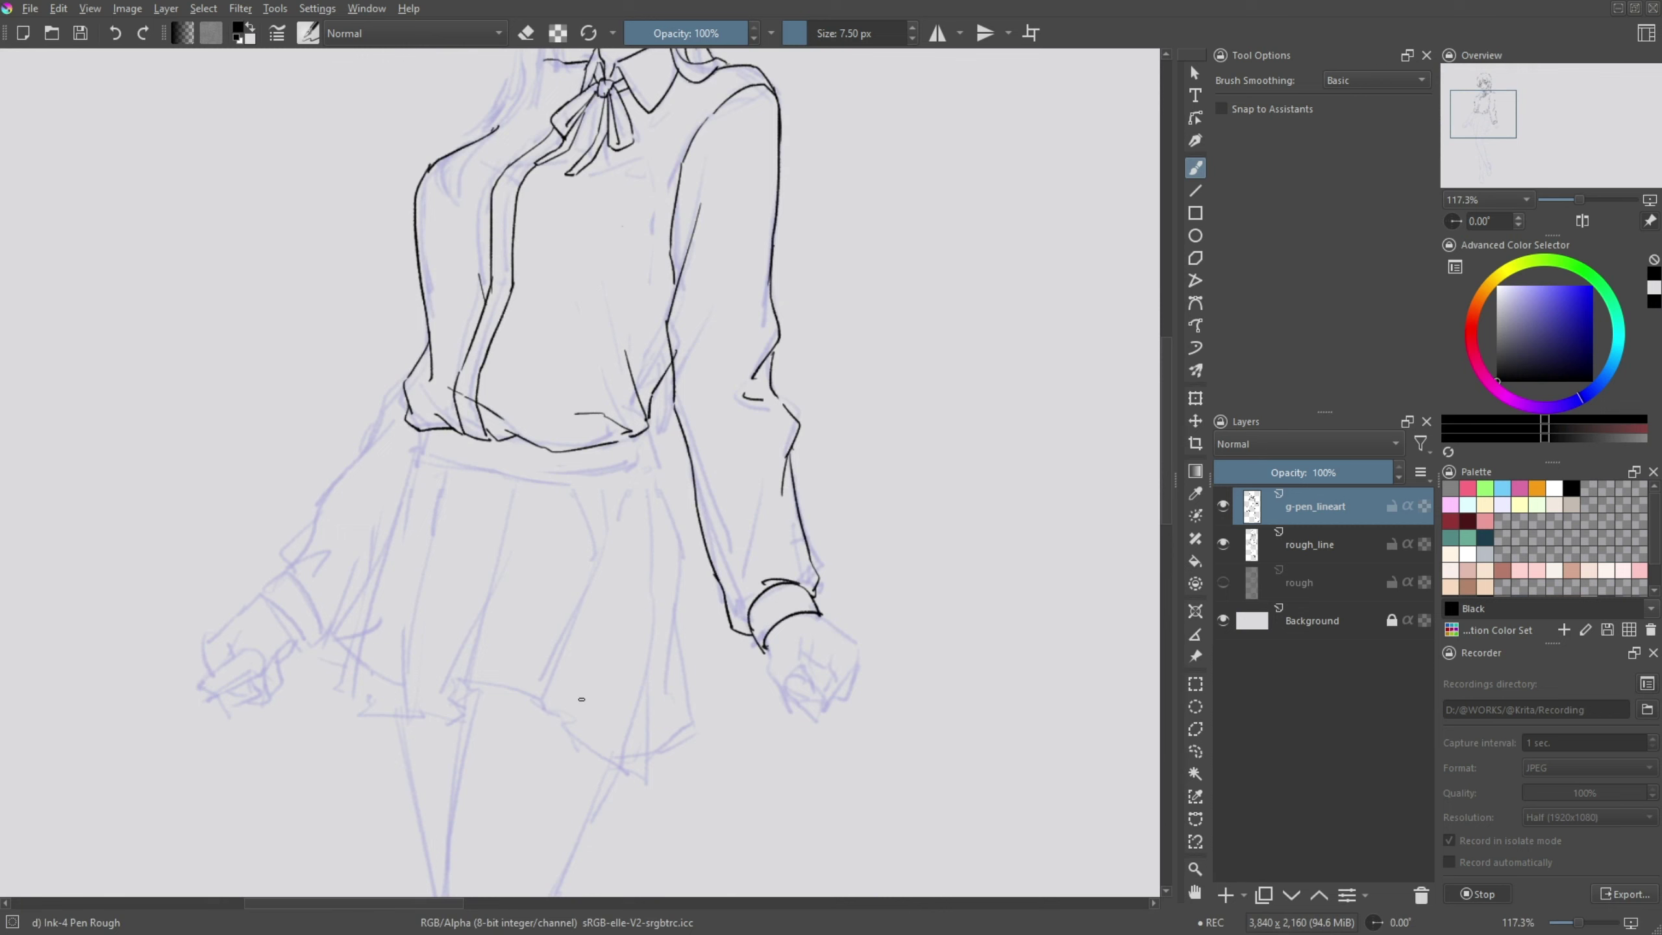
# - Ink the loosely closed hand and its fingers below the viewer's-right cuff
pyautogui.scroll(2, 581, 699)
pyautogui.rightClick(791, 587)
pyautogui.press('e')
pyautogui.moveTo(793, 519); pyautogui.dragTo(862, 609)
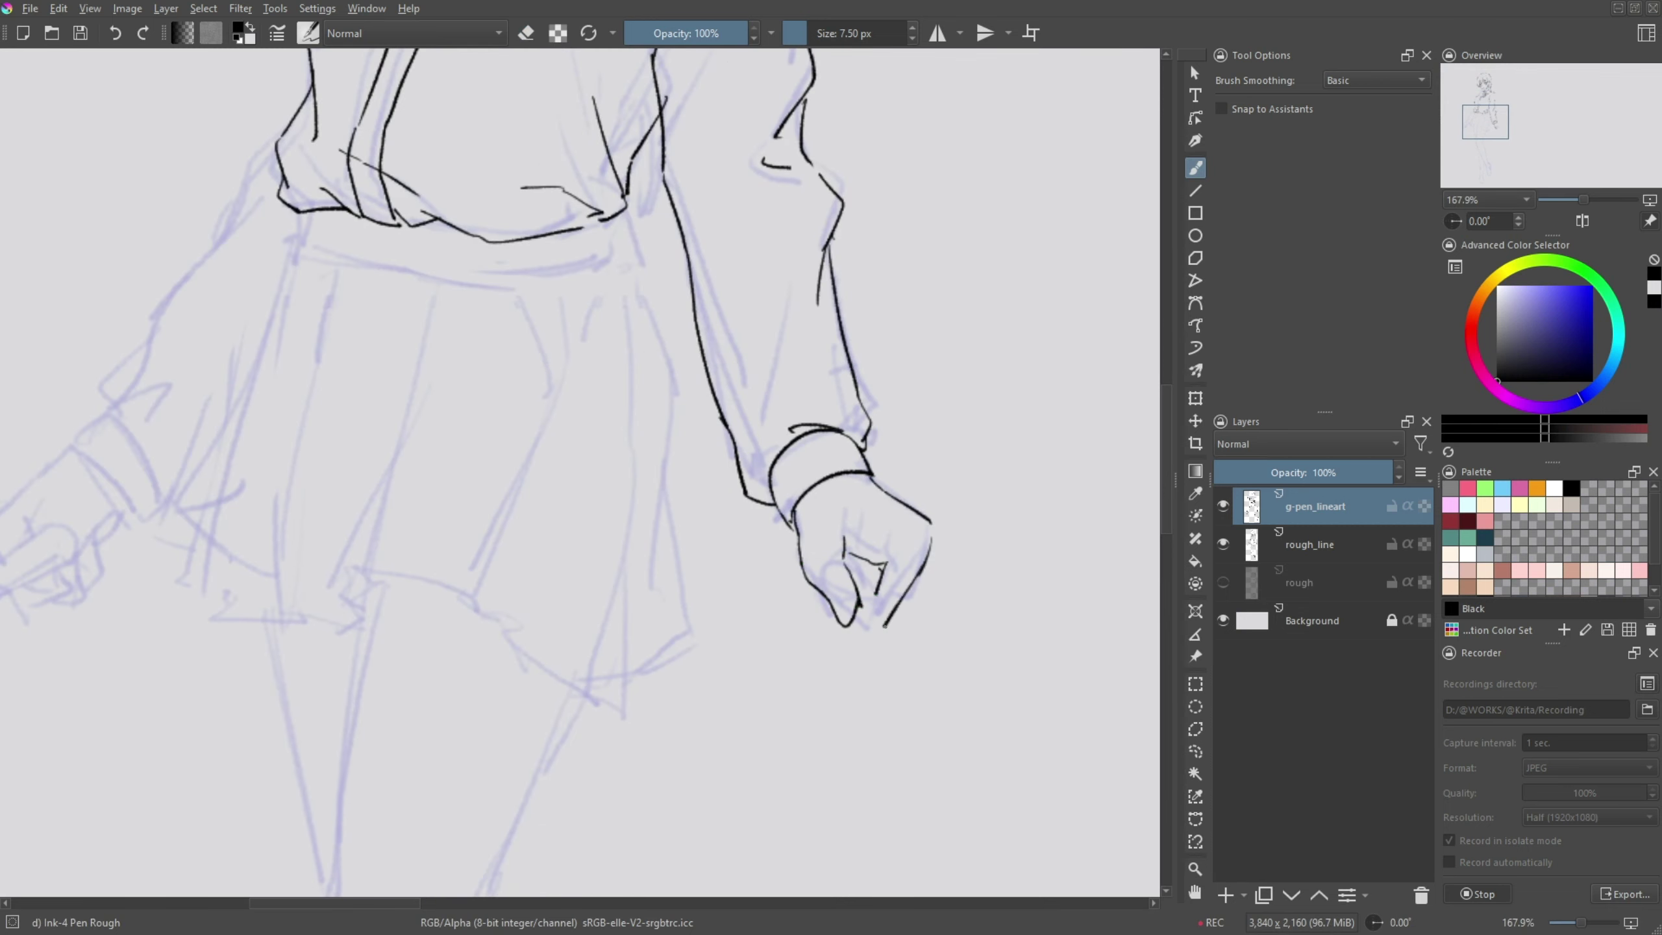
pyautogui.moveTo(932, 549); pyautogui.dragTo(891, 626)
pyautogui.scroll(-3, 798, 501)
pyautogui.scroll(3, 911, 454)
# - Ink the long hair lock over the viewer's-left shoulder and clean up overlapping lines with the Eraser Circle brush
pyautogui.moveTo(945, 376)
pyautogui.mouseDown()
pyautogui.moveTo(912, 533)
pyautogui.moveTo(841, 573)
pyautogui.mouseUp()
pyautogui.moveTo(911, 454); pyautogui.dragTo(716, 474)
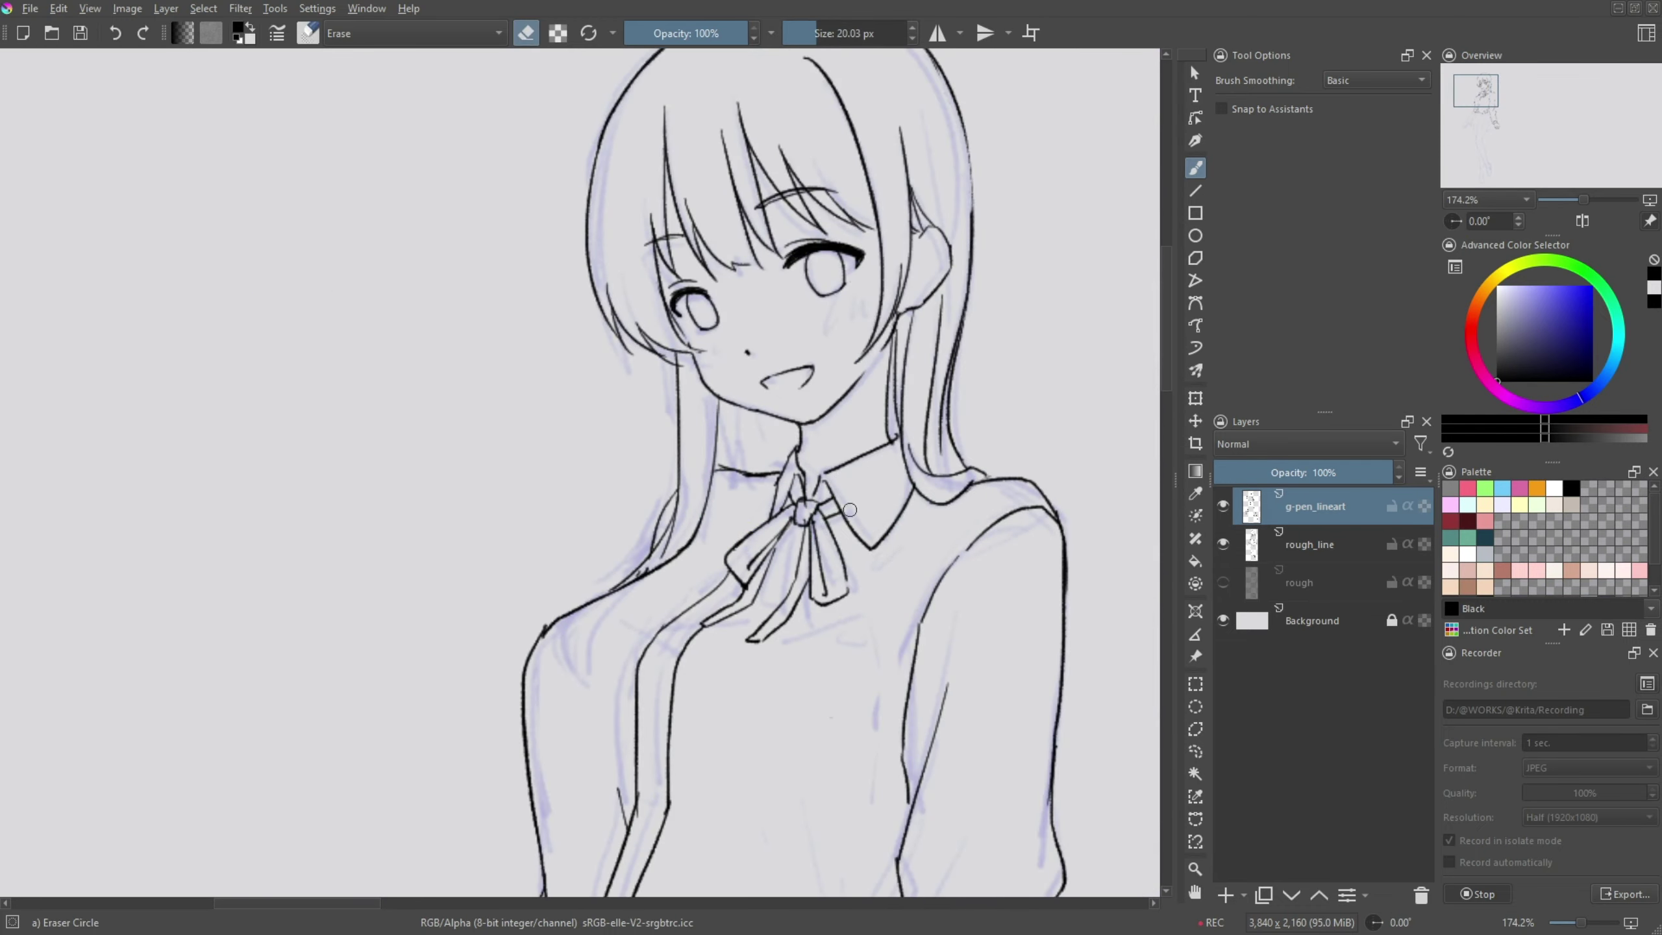
pyautogui.scroll(-2, 885, 532)
# - Ink the skirt's waistband below the blouse hem with the Ink-4 Pen Rough brush
pyautogui.moveTo(870, 851); pyautogui.dragTo(935, 445)
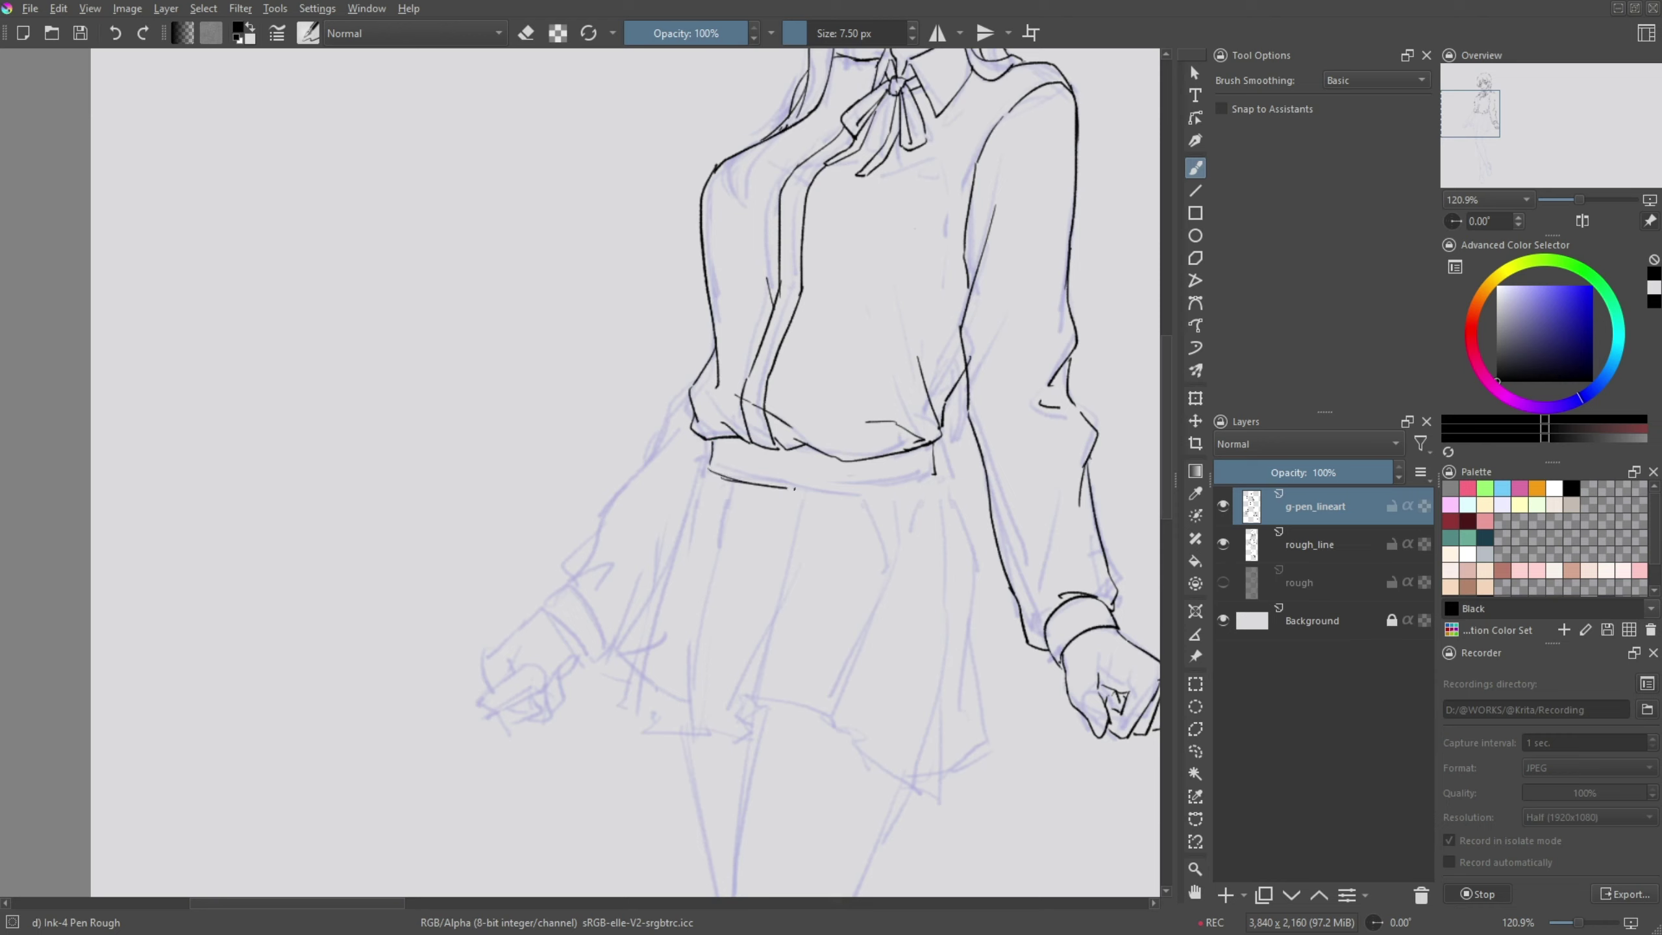
pyautogui.moveTo(710, 471); pyautogui.dragTo(919, 466)
pyautogui.moveTo(850, 327); pyautogui.dragTo(850, 459)
# - Ink the hair strands behind the neck on the viewer's left
pyautogui.scroll(2, 773, 414)
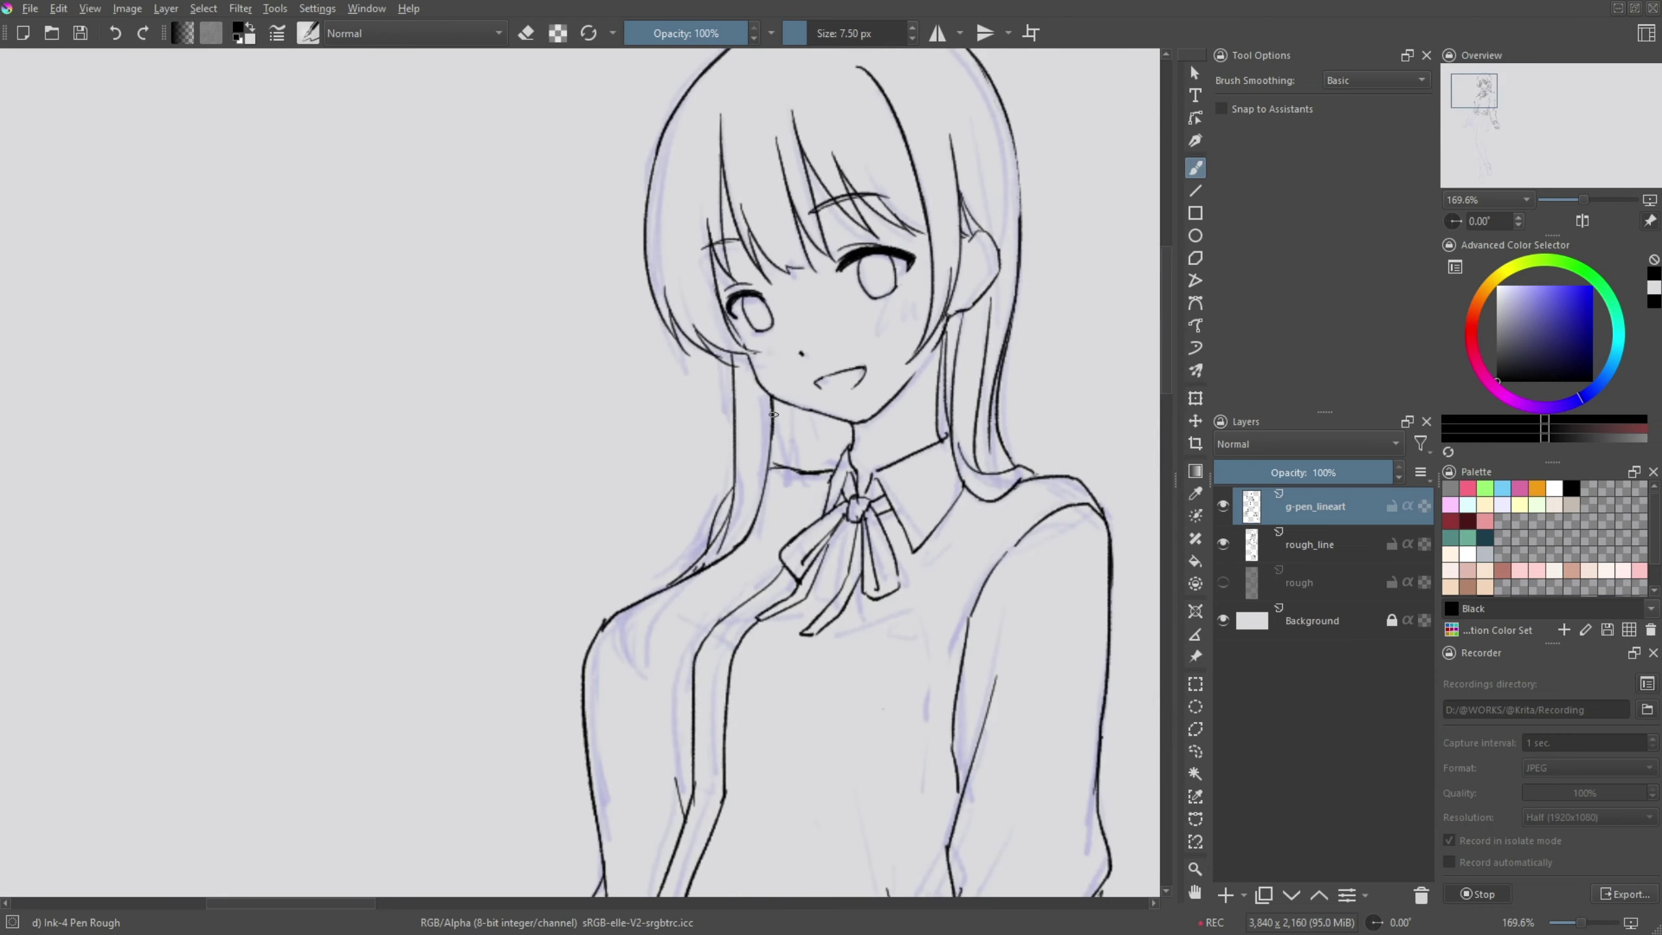
pyautogui.moveTo(773, 414); pyautogui.dragTo(771, 466)
pyautogui.moveTo(812, 409); pyautogui.dragTo(818, 470)
pyautogui.press('e')
pyautogui.press('e')
pyautogui.scroll(-3, 814, 368)
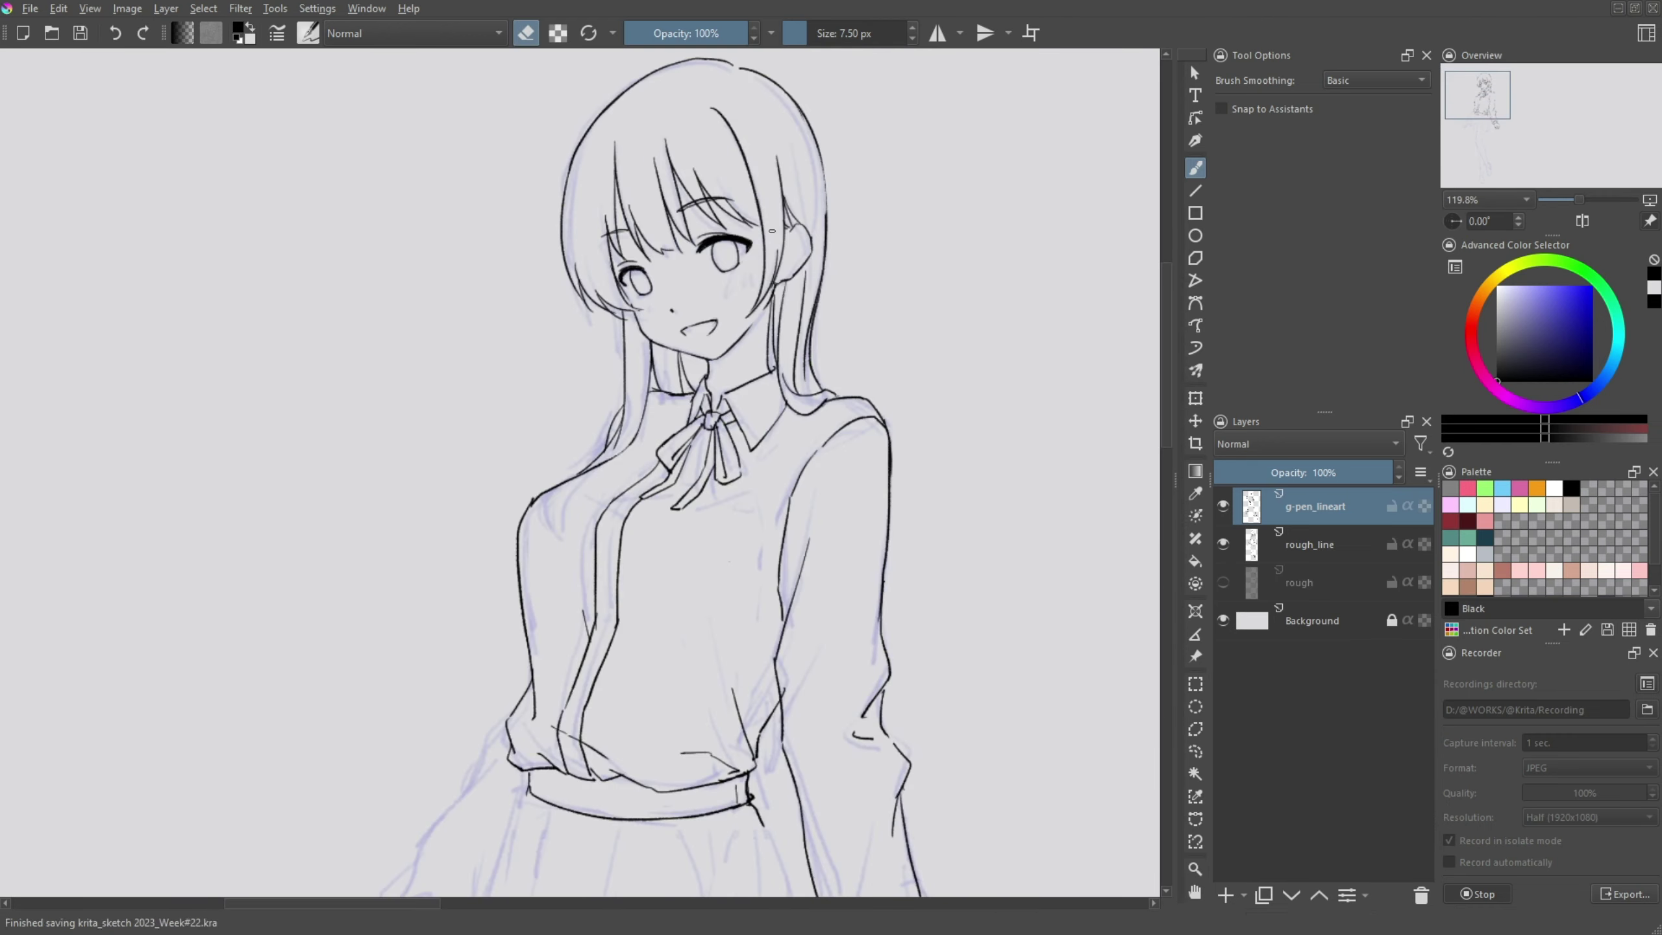
# - Add lash details to the eyes and three round buttons down the blouse placket
pyautogui.scroll(4, 824, 377)
pyautogui.scroll(-3, 820, 399)
pyautogui.scroll(2, 838, 487)
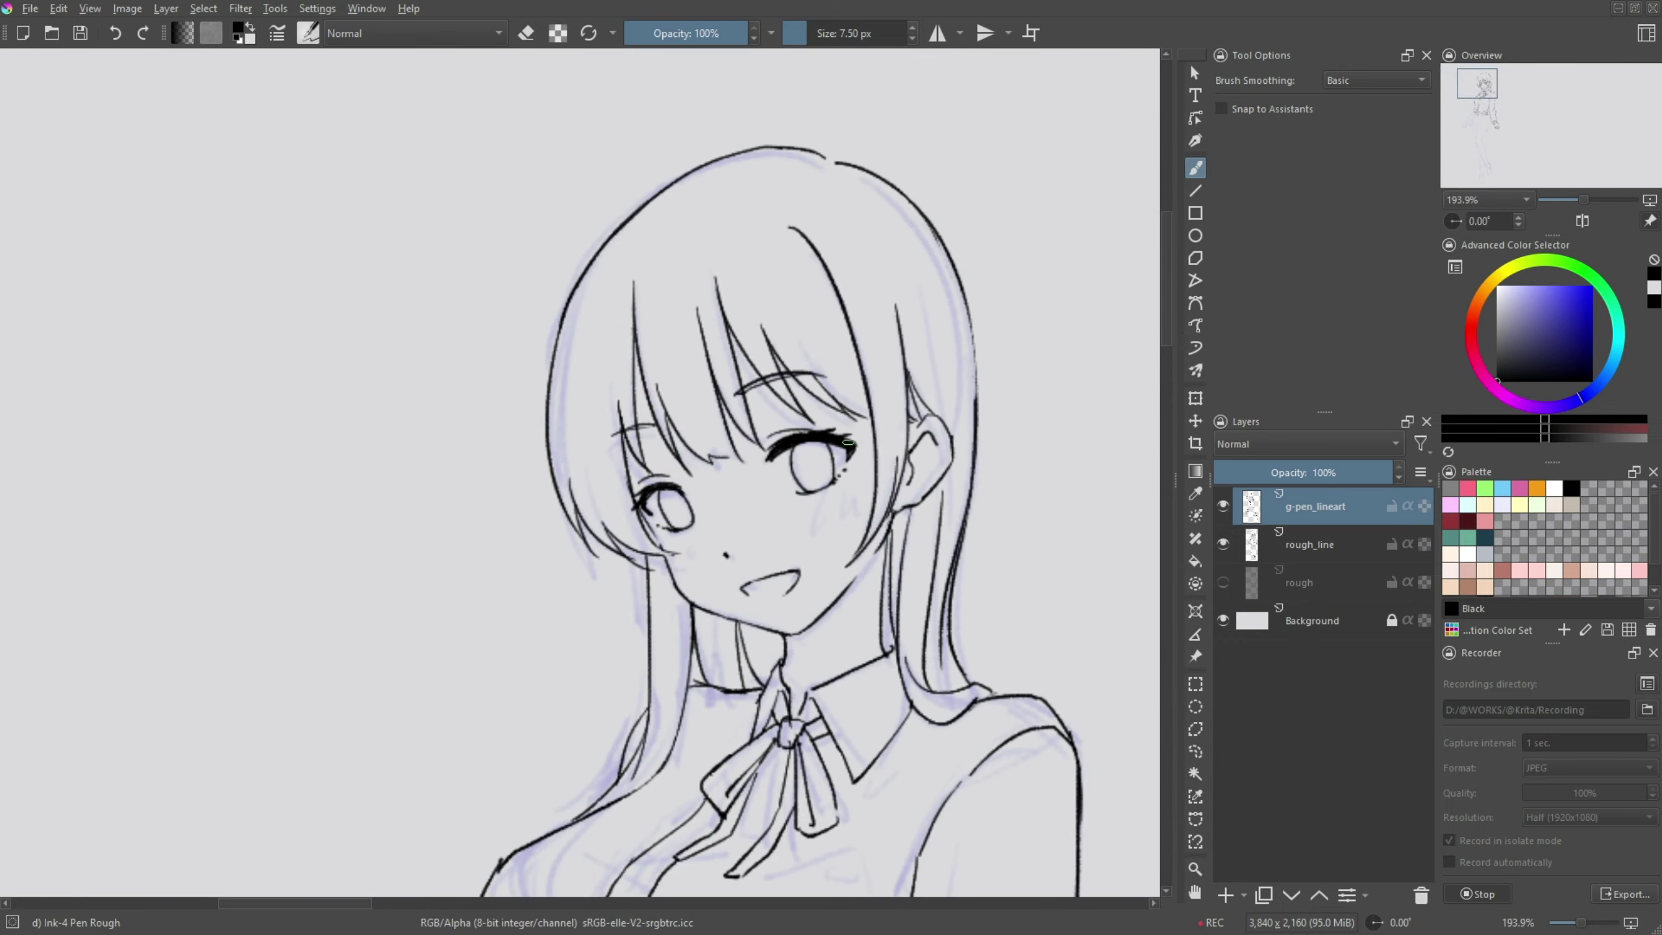
pyautogui.scroll(-3, 652, 485)
pyautogui.scroll(2, 735, 542)
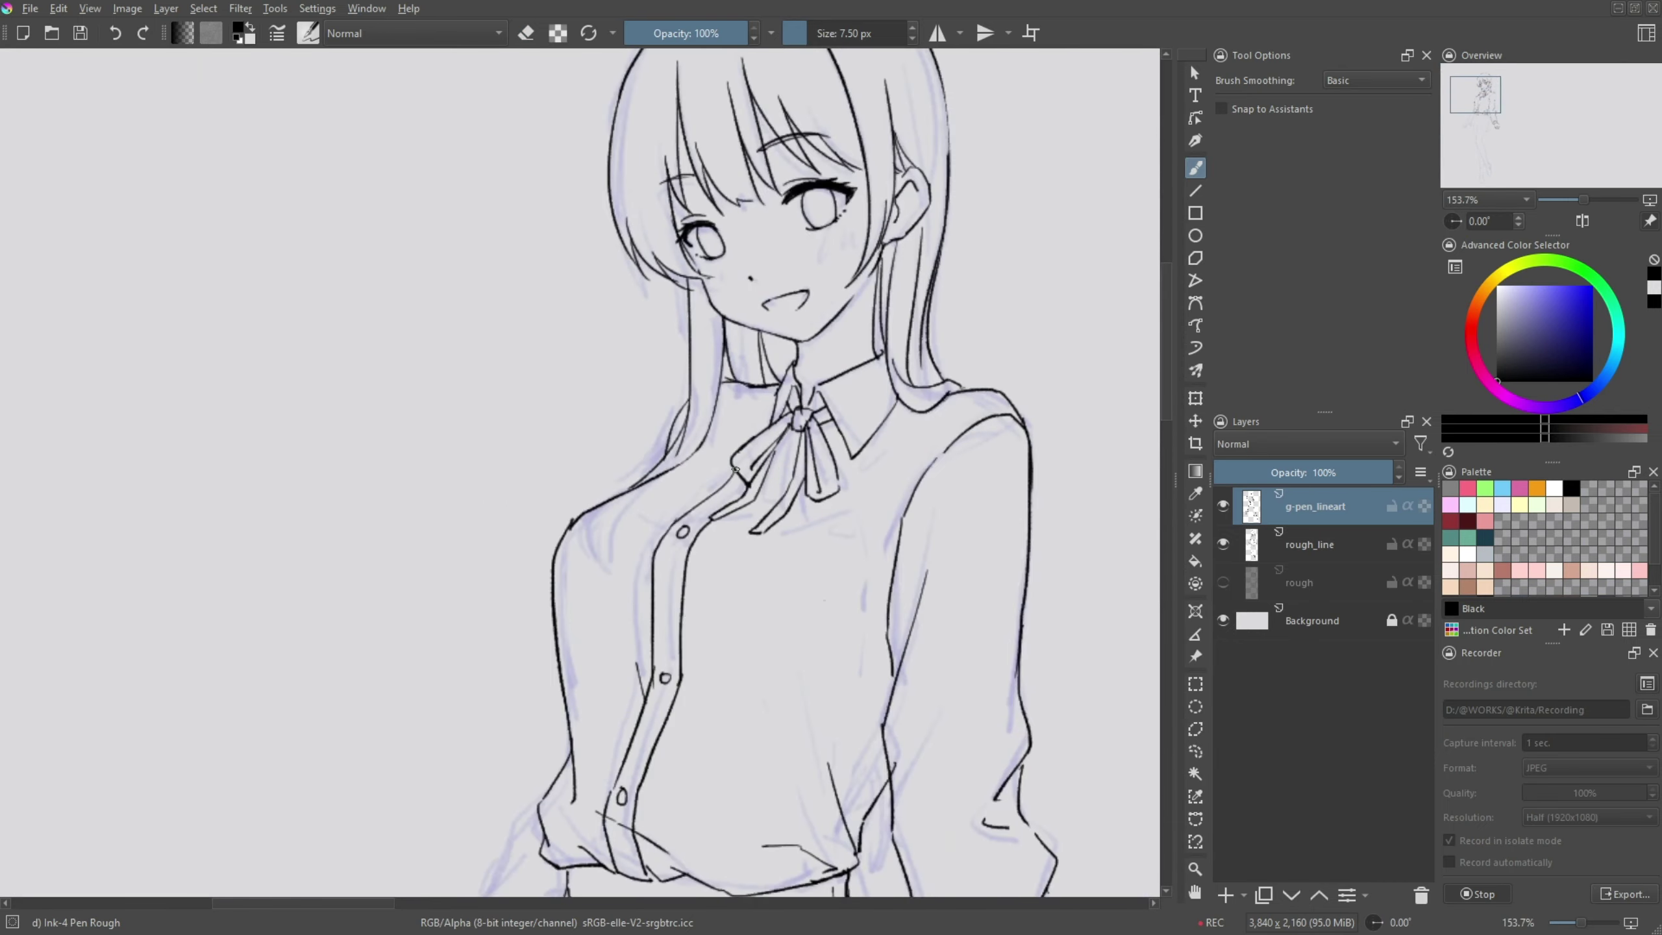
# - Erase and redraw the long hair strands below the ear on the viewer's right
pyautogui.press('e')
pyautogui.rightClick(760, 397)
pyautogui.scroll(2, 868, 364)
pyautogui.moveTo(858, 435); pyautogui.dragTo(897, 458)
pyautogui.press('e')
pyautogui.moveTo(853, 380); pyautogui.dragTo(848, 471)
pyautogui.moveTo(907, 385); pyautogui.dragTo(898, 452)
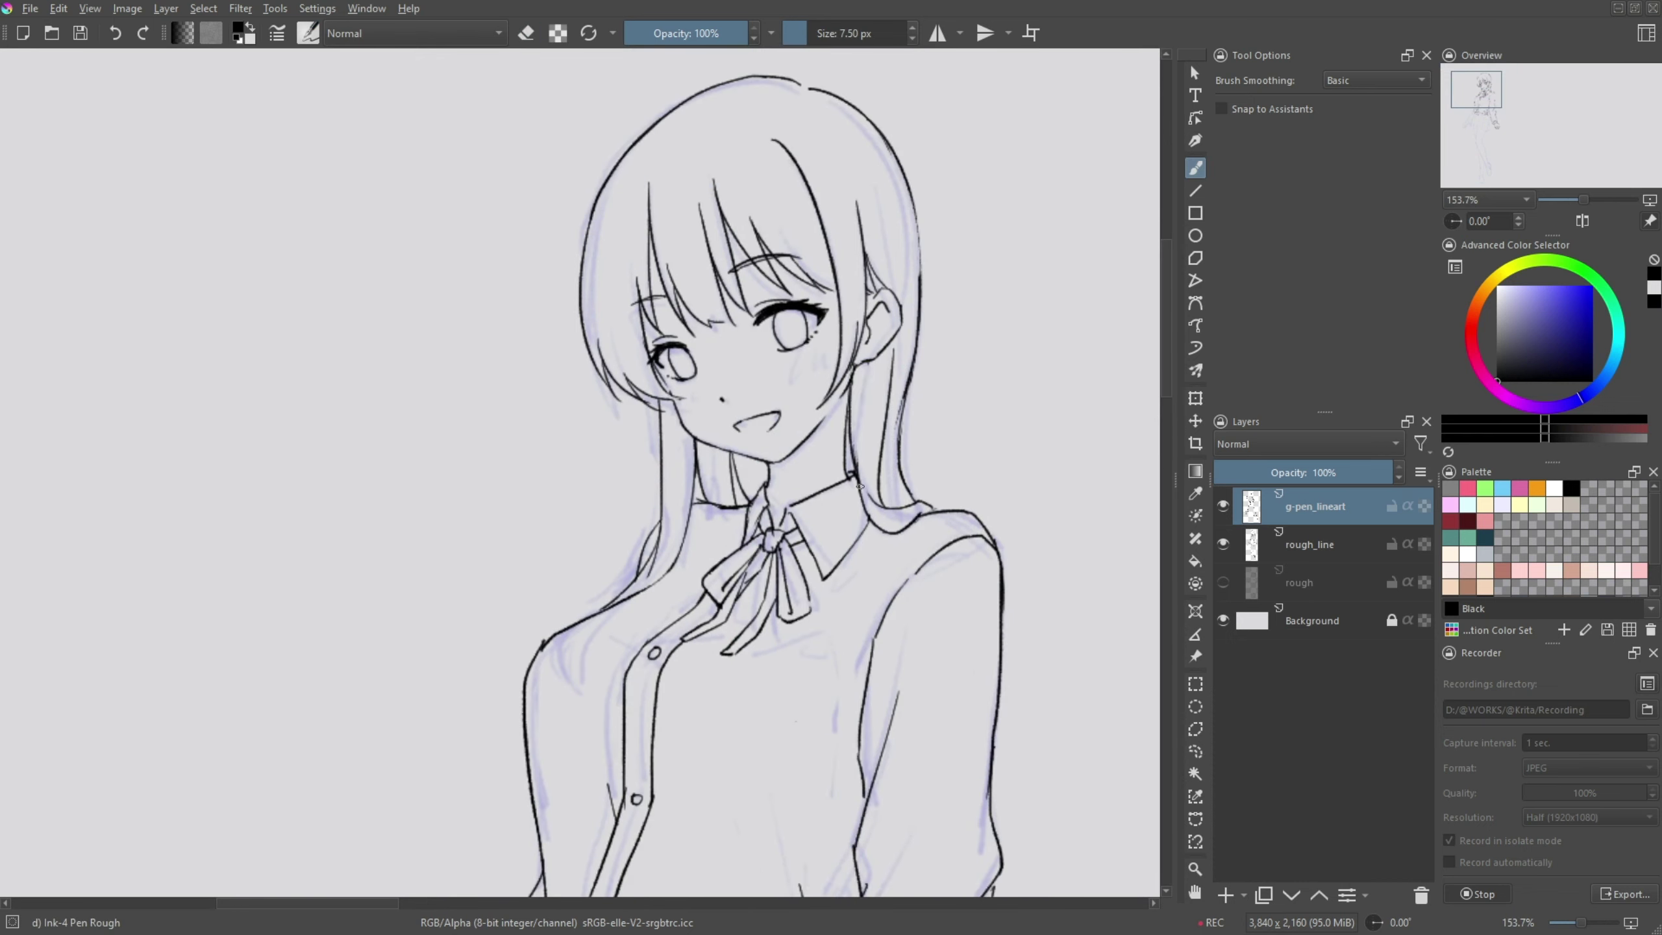
pyautogui.moveTo(864, 365); pyautogui.dragTo(853, 476)
pyautogui.moveTo(924, 183); pyautogui.dragTo(916, 337)
# - Ink the skirt's pleats and wavy hem below the waistband, working from the viewer's right towards the left
pyautogui.scroll(1, 816, 223)
pyautogui.scroll(-5, 816, 222)
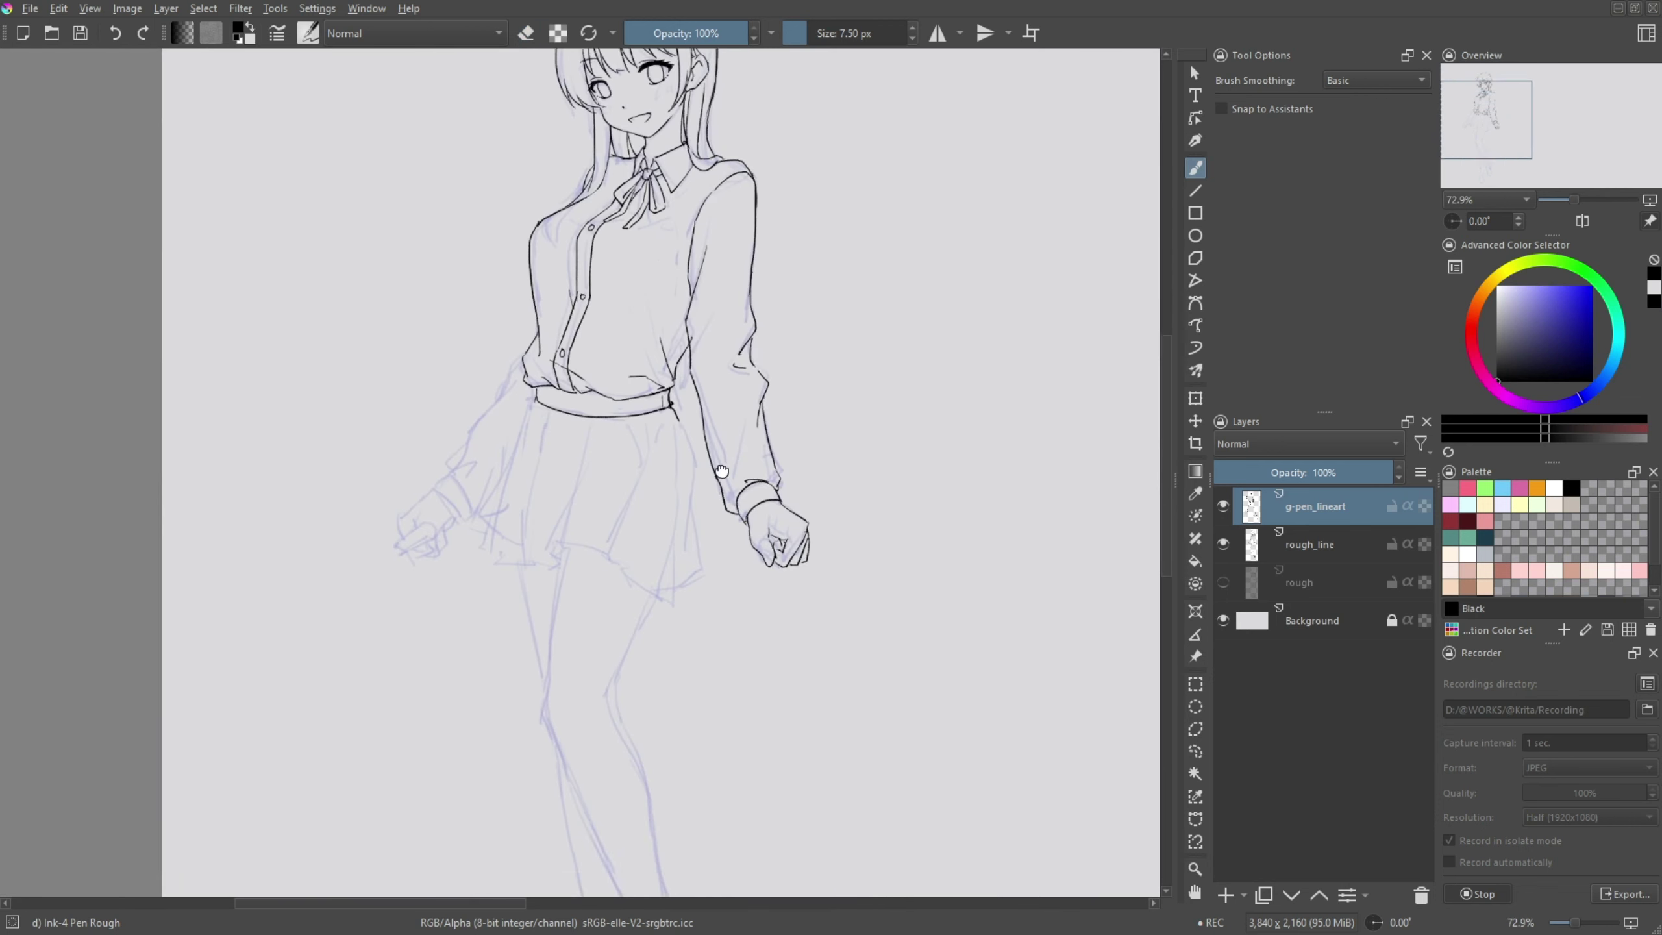
pyautogui.scroll(3, 795, 487)
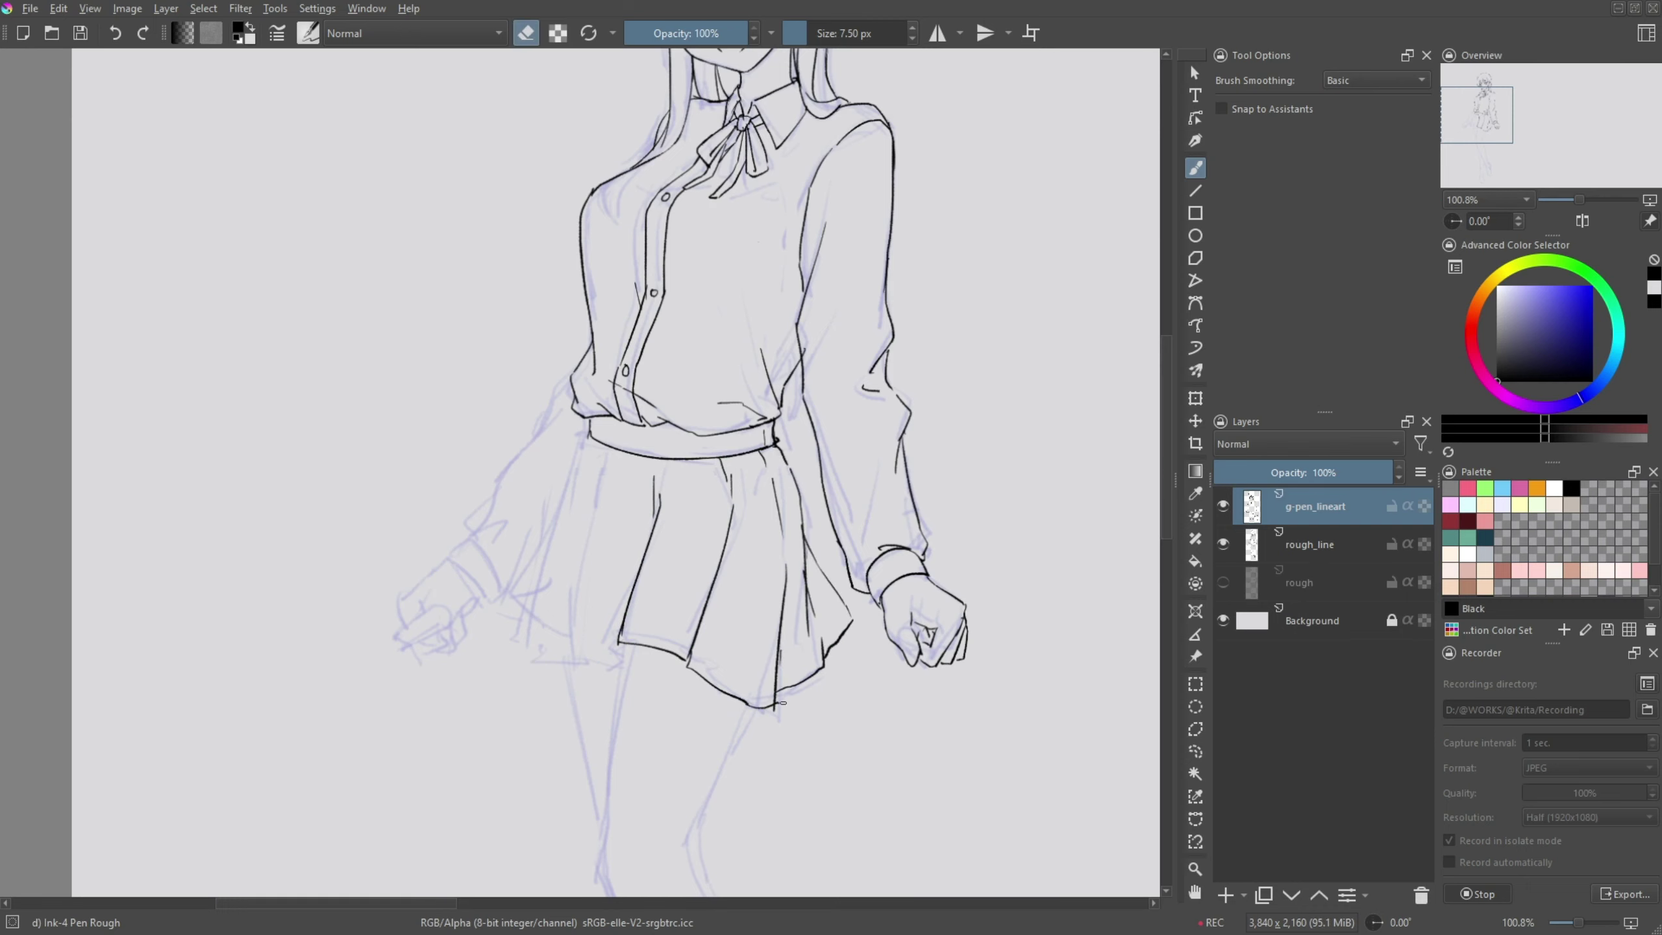
pyautogui.press('e')
pyautogui.moveTo(668, 504); pyautogui.dragTo(772, 491)
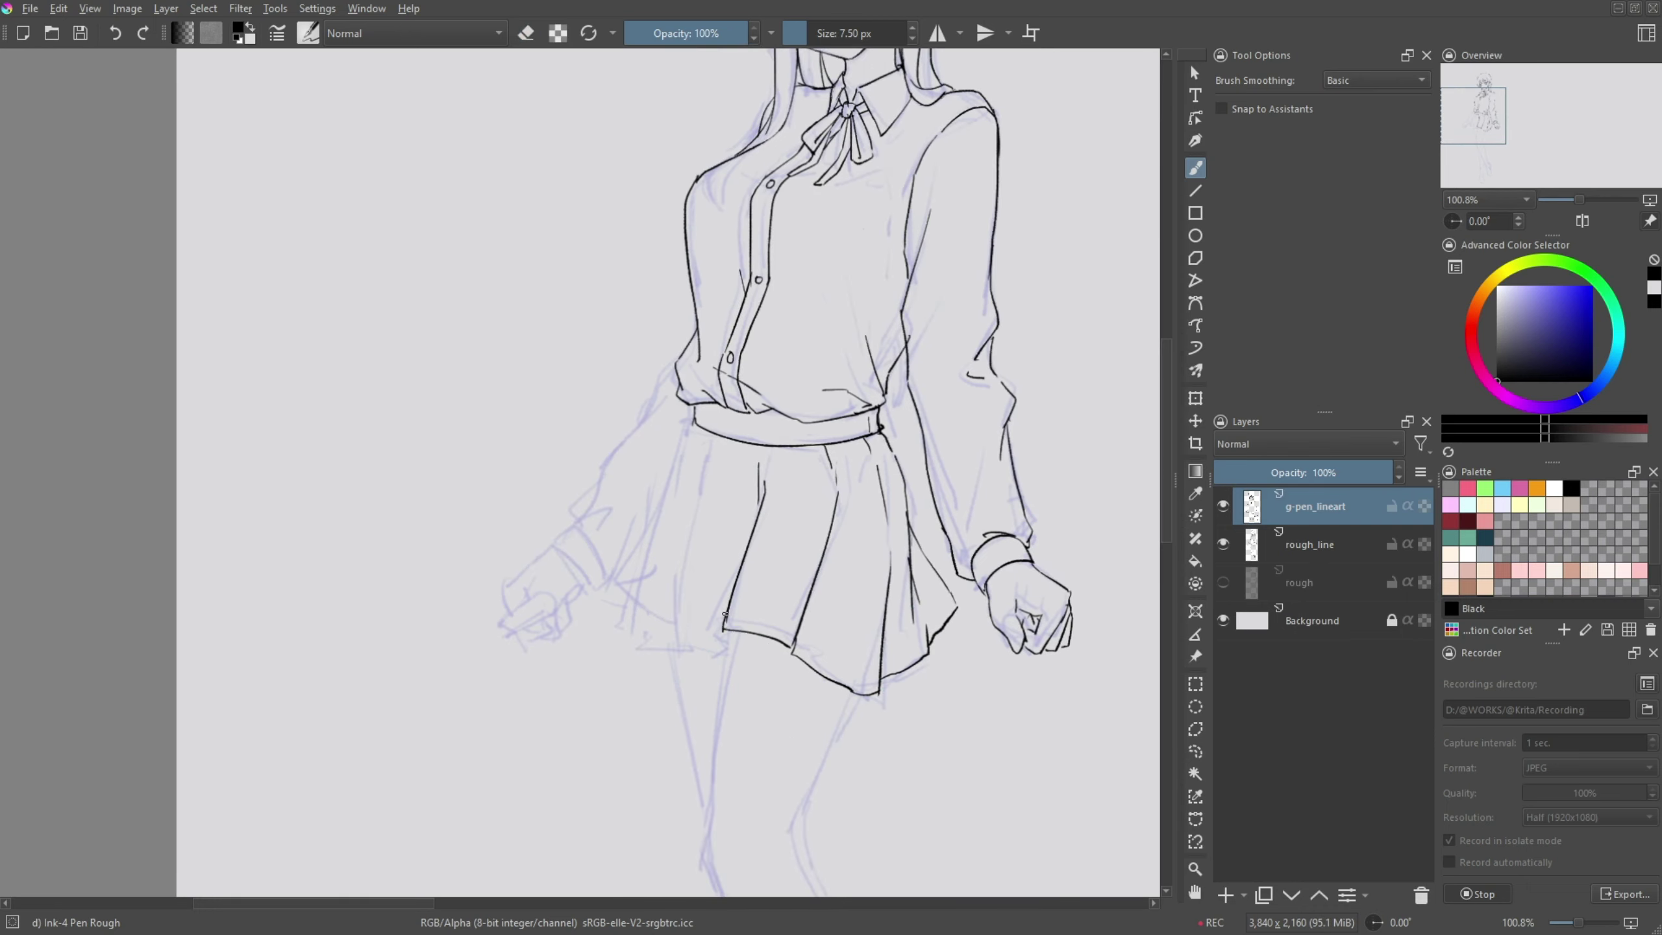
pyautogui.moveTo(725, 614); pyautogui.dragTo(783, 594)
pyautogui.moveTo(752, 407); pyautogui.dragTo(709, 513)
pyautogui.moveTo(775, 619); pyautogui.dragTo(766, 706)
pyautogui.moveTo(767, 705); pyautogui.dragTo(736, 542)
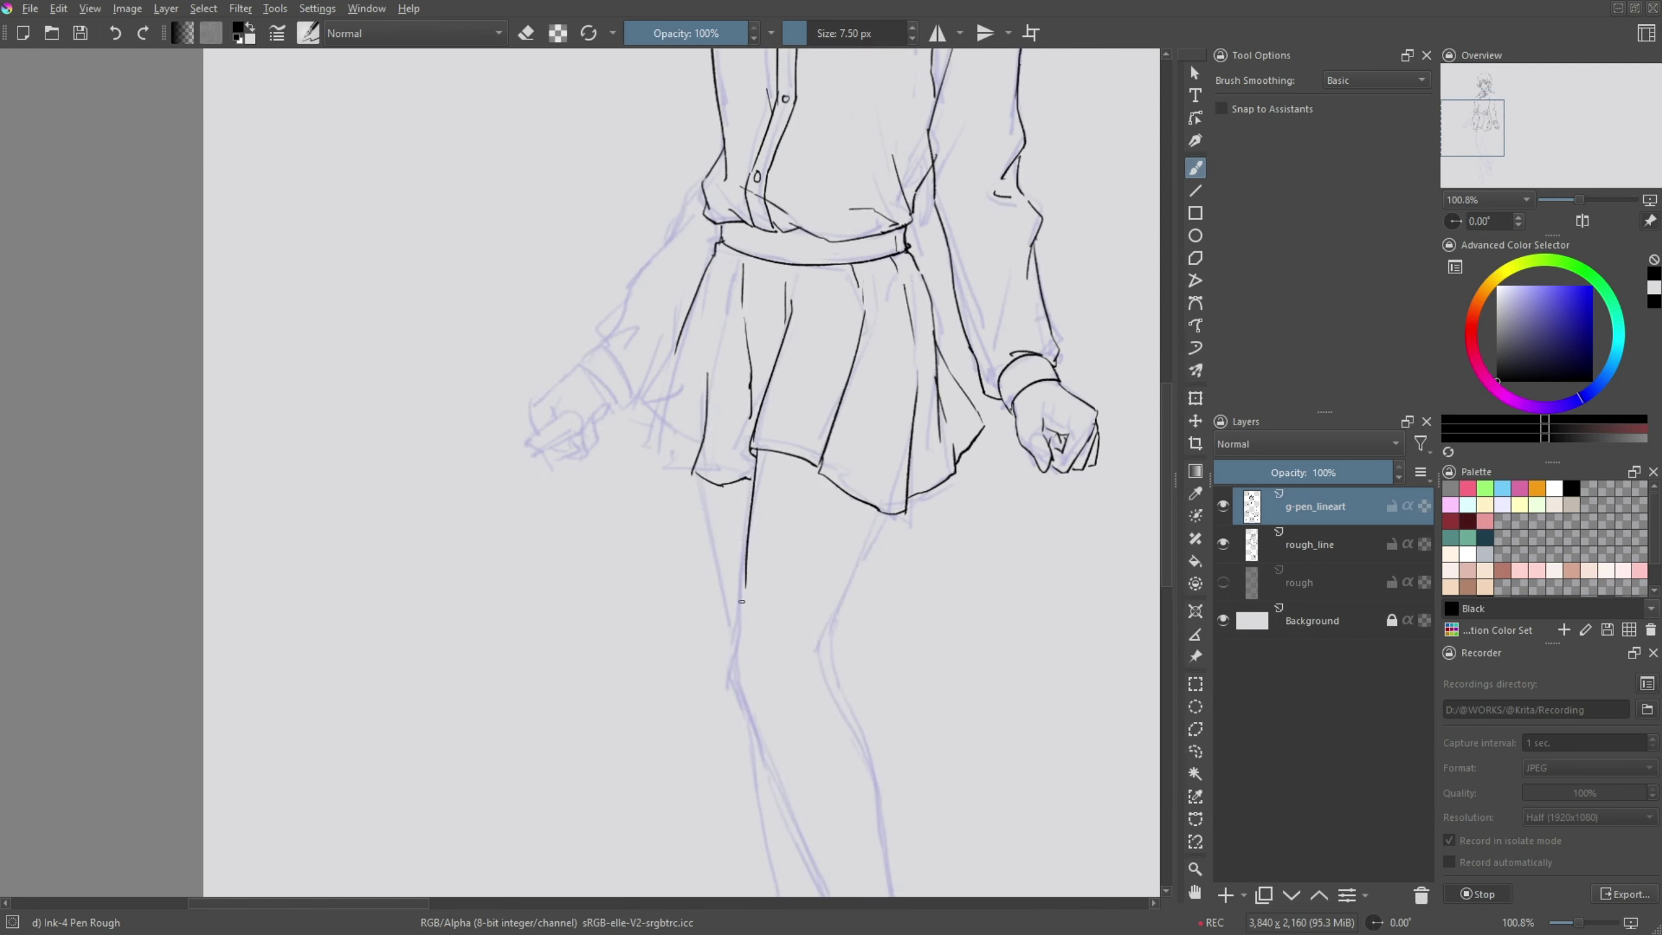
# - Ink the front thigh and knee below the hem, and complete the skirt's pleats and hem on the viewer's left
pyautogui.moveTo(754, 451); pyautogui.dragTo(731, 696)
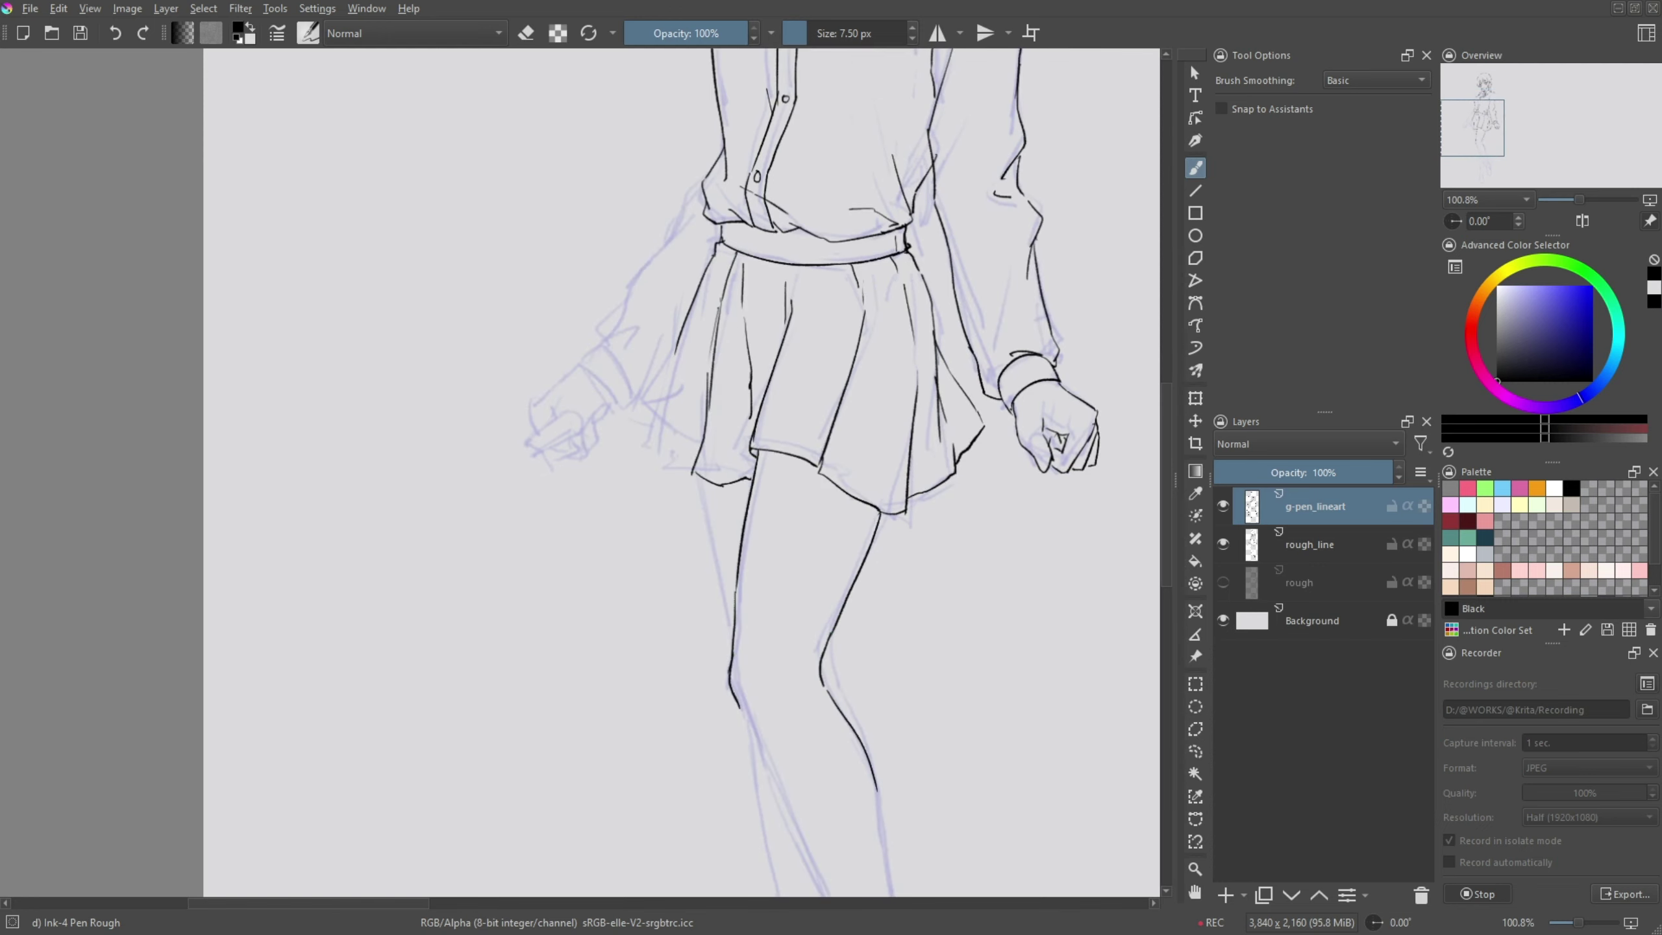
pyautogui.moveTo(745, 263); pyautogui.dragTo(600, 434)
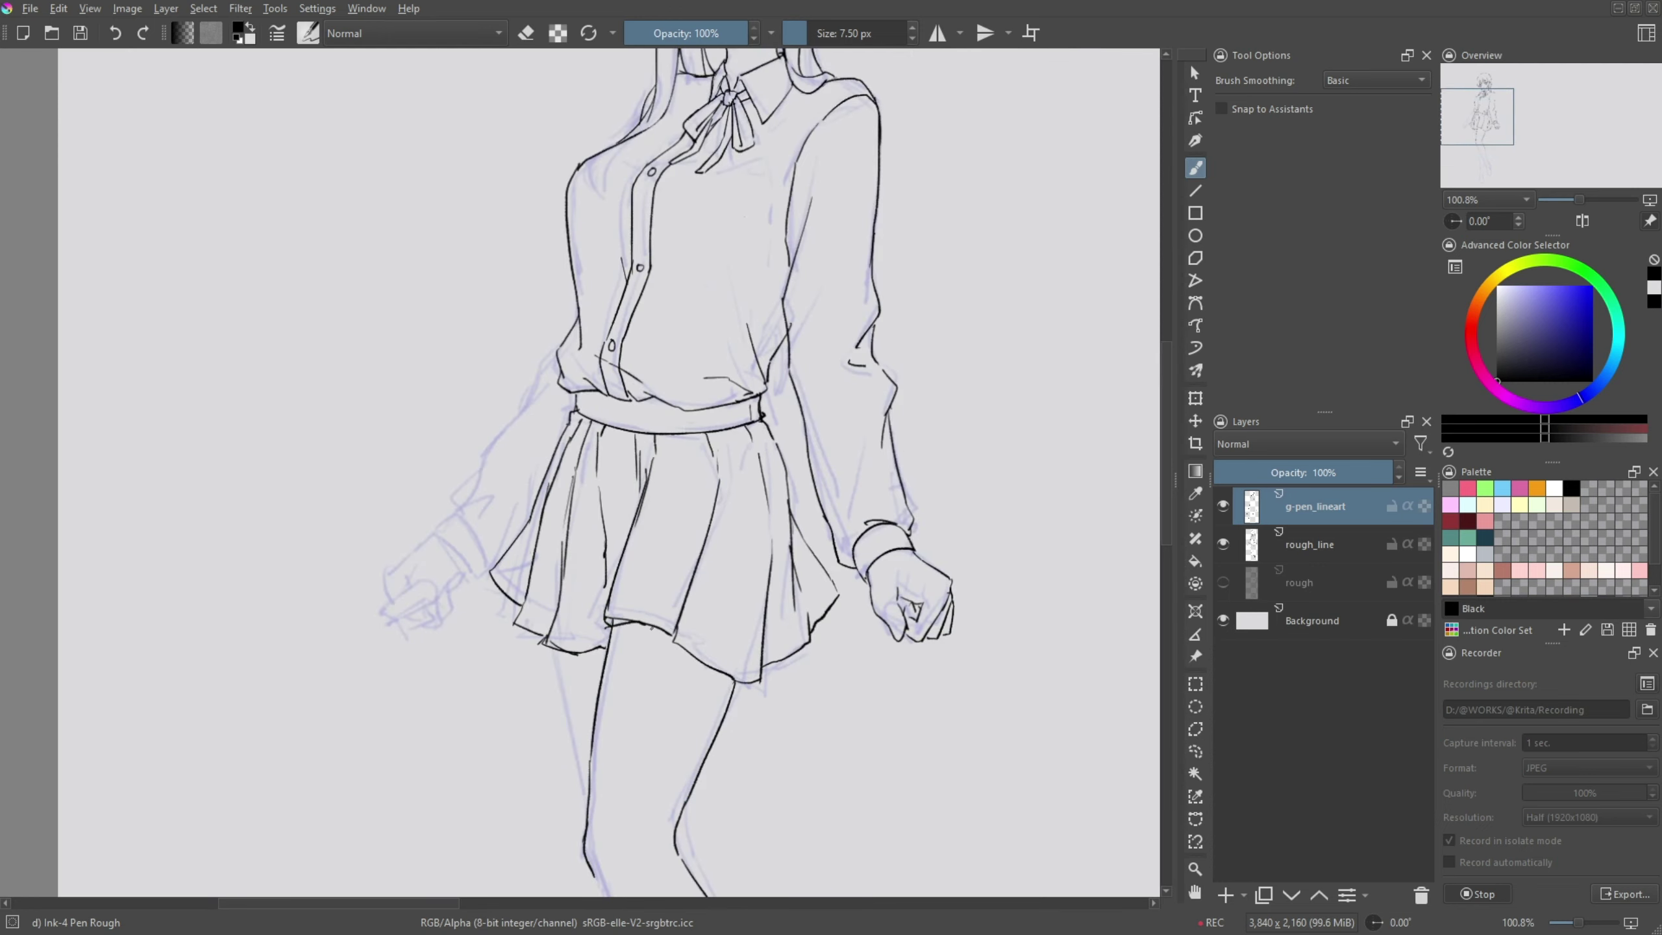
pyautogui.press('e')
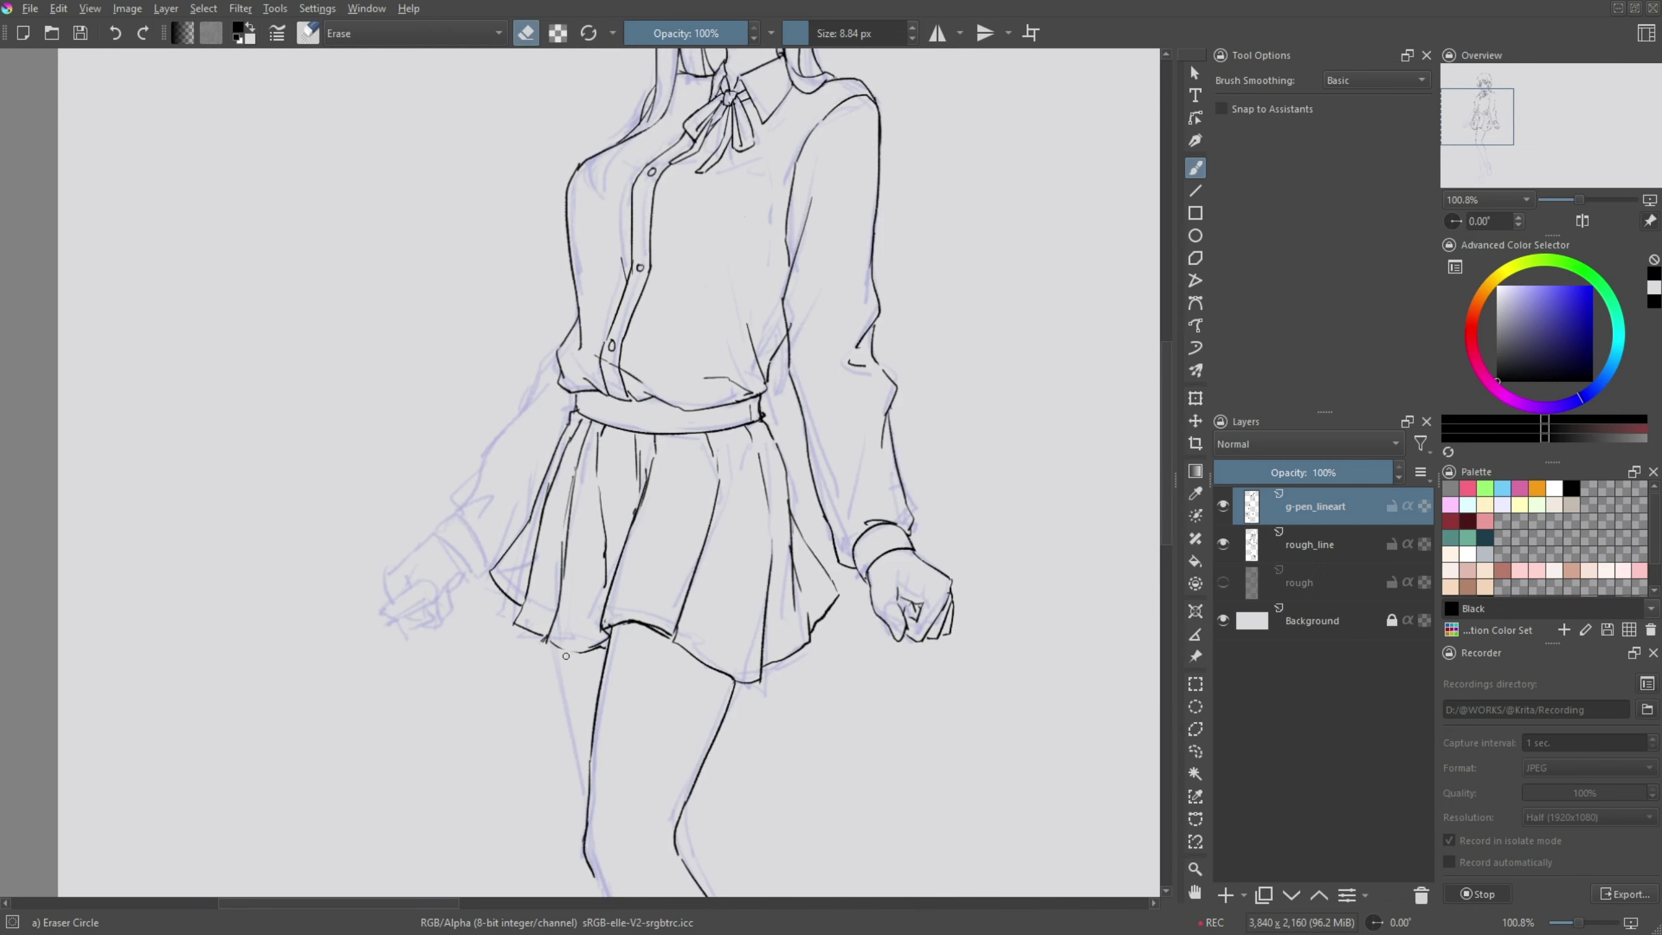
pyautogui.moveTo(582, 456); pyautogui.dragTo(531, 652)
pyautogui.press('e')
pyautogui.moveTo(520, 822); pyautogui.dragTo(482, 363)
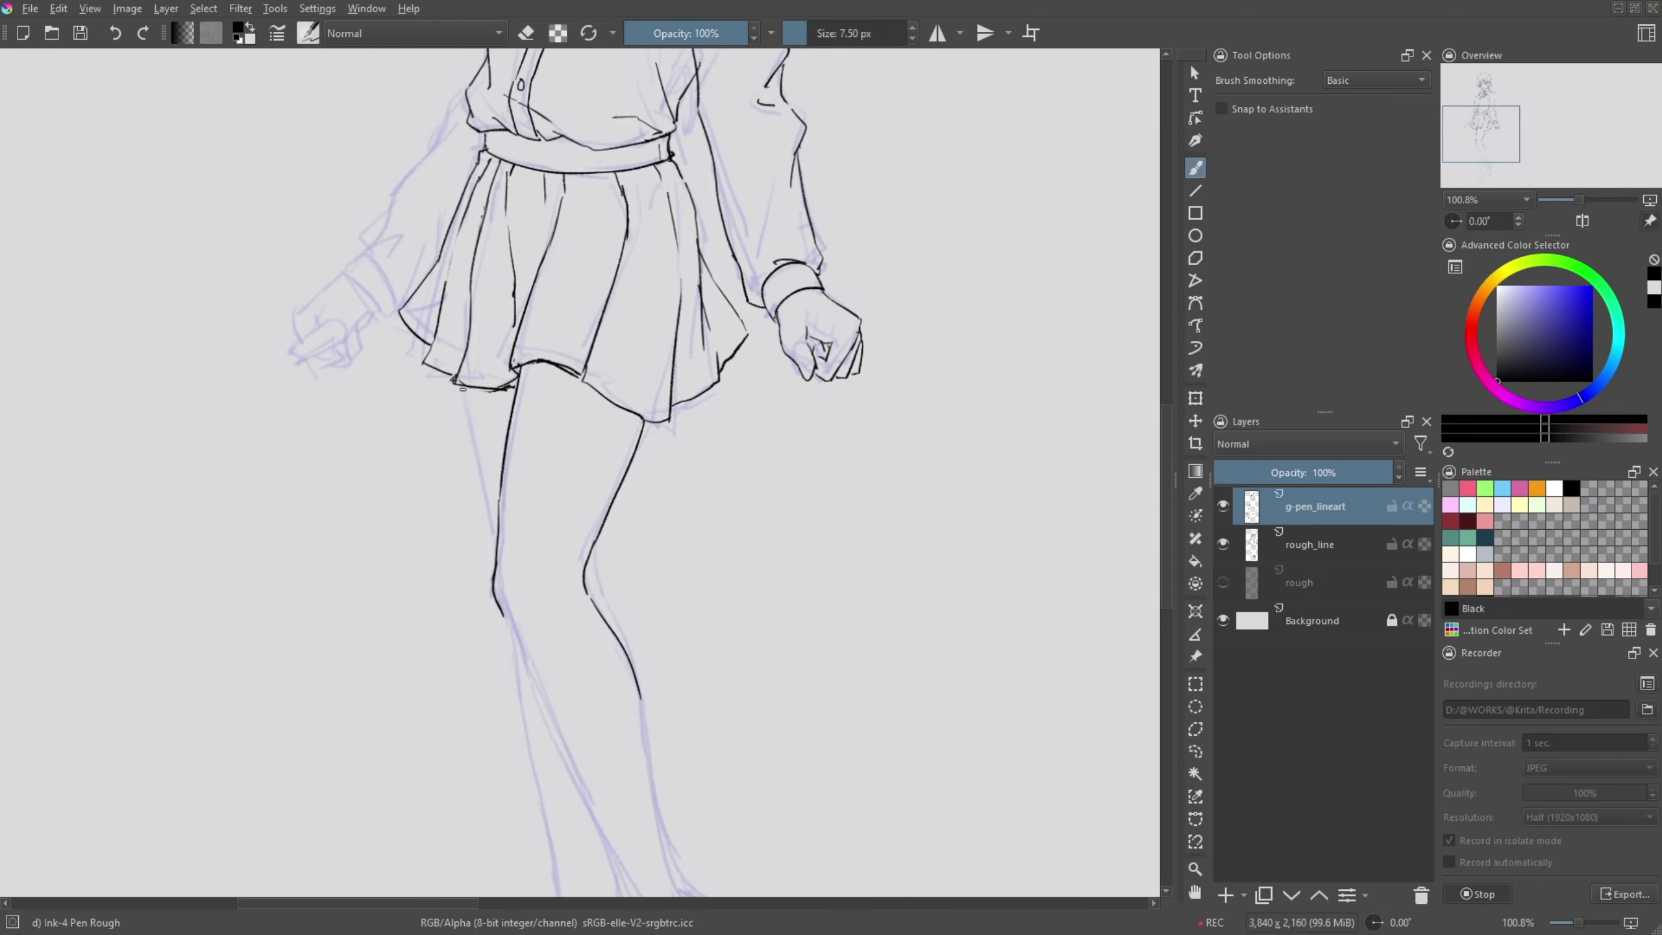
# - Ink the rear thigh and the front leg's shin and calf down to the ankle, with a small knee mark
pyautogui.moveTo(495, 601); pyautogui.dragTo(416, 456)
pyautogui.moveTo(417, 456)
pyautogui.mouseDown()
pyautogui.moveTo(433, 488)
pyautogui.moveTo(418, 566)
pyautogui.mouseUp()
pyautogui.moveTo(418, 566); pyautogui.dragTo(541, 826)
pyautogui.moveTo(541, 826); pyautogui.dragTo(513, 659)
pyautogui.moveTo(516, 463); pyautogui.dragTo(531, 556)
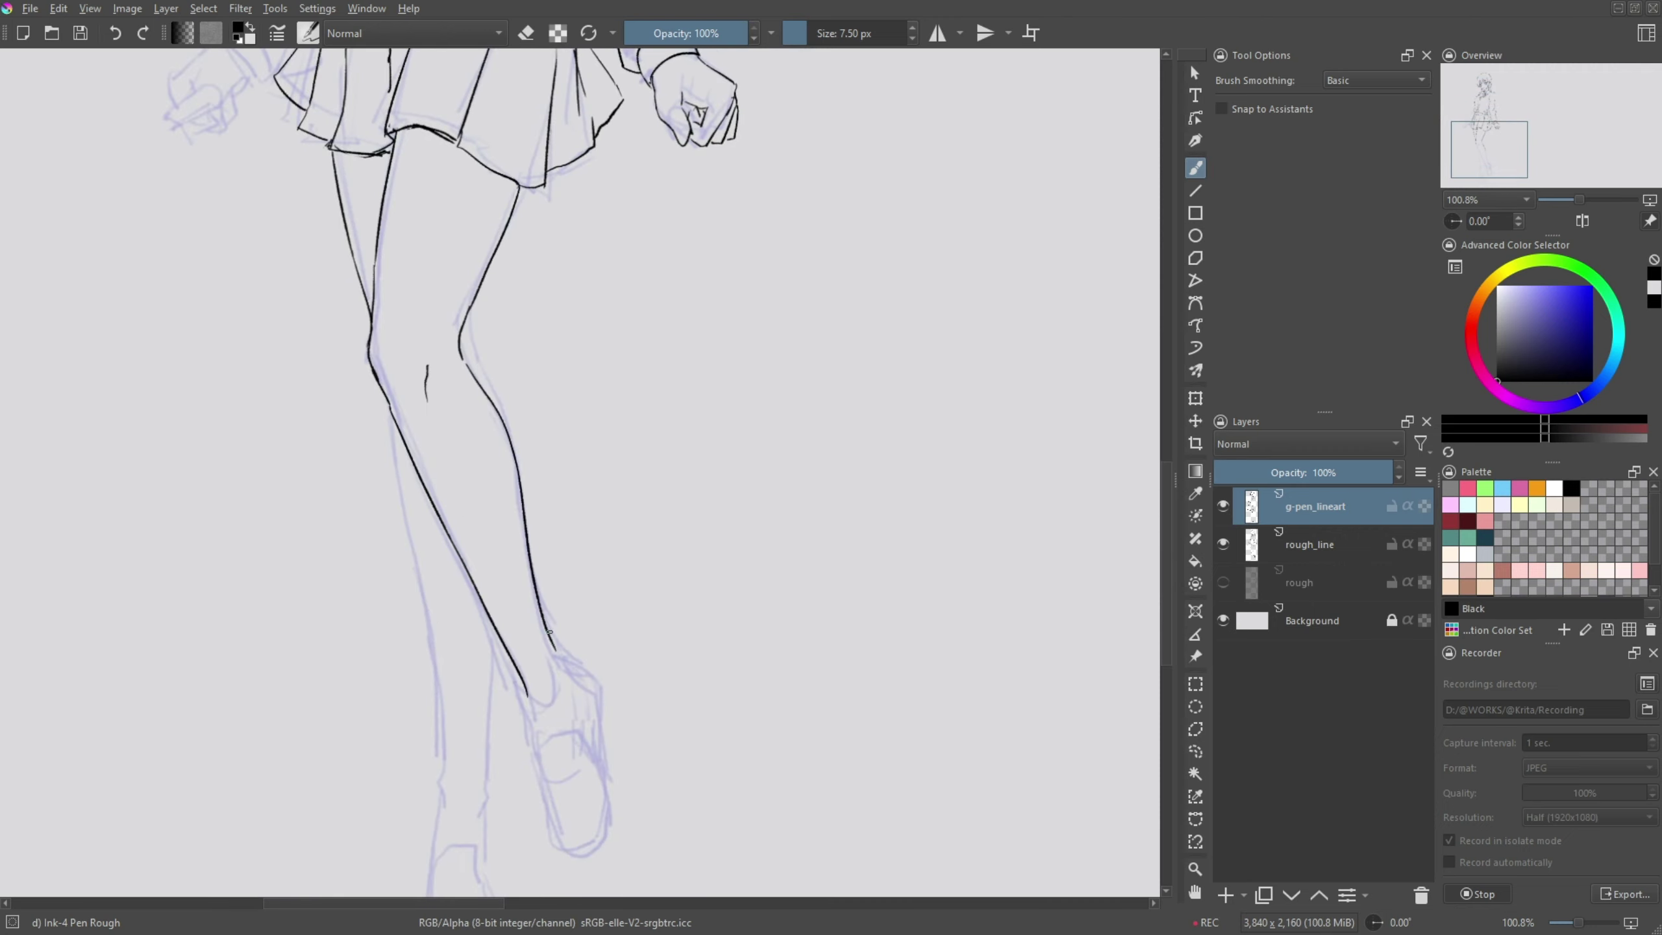
# - Ink the rear lower leg and the outer contours of both shoes over the rough sketch
pyautogui.moveTo(525, 682)
pyautogui.mouseDown()
pyautogui.moveTo(593, 749)
pyautogui.moveTo(579, 859)
pyautogui.moveTo(559, 826)
pyautogui.moveTo(614, 784)
pyautogui.moveTo(597, 739)
pyautogui.mouseUp()
pyautogui.scroll(-4, 596, 739)
pyautogui.scroll(4, 667, 335)
pyautogui.moveTo(667, 335); pyautogui.dragTo(690, 467)
pyautogui.moveTo(691, 468); pyautogui.dragTo(712, 564)
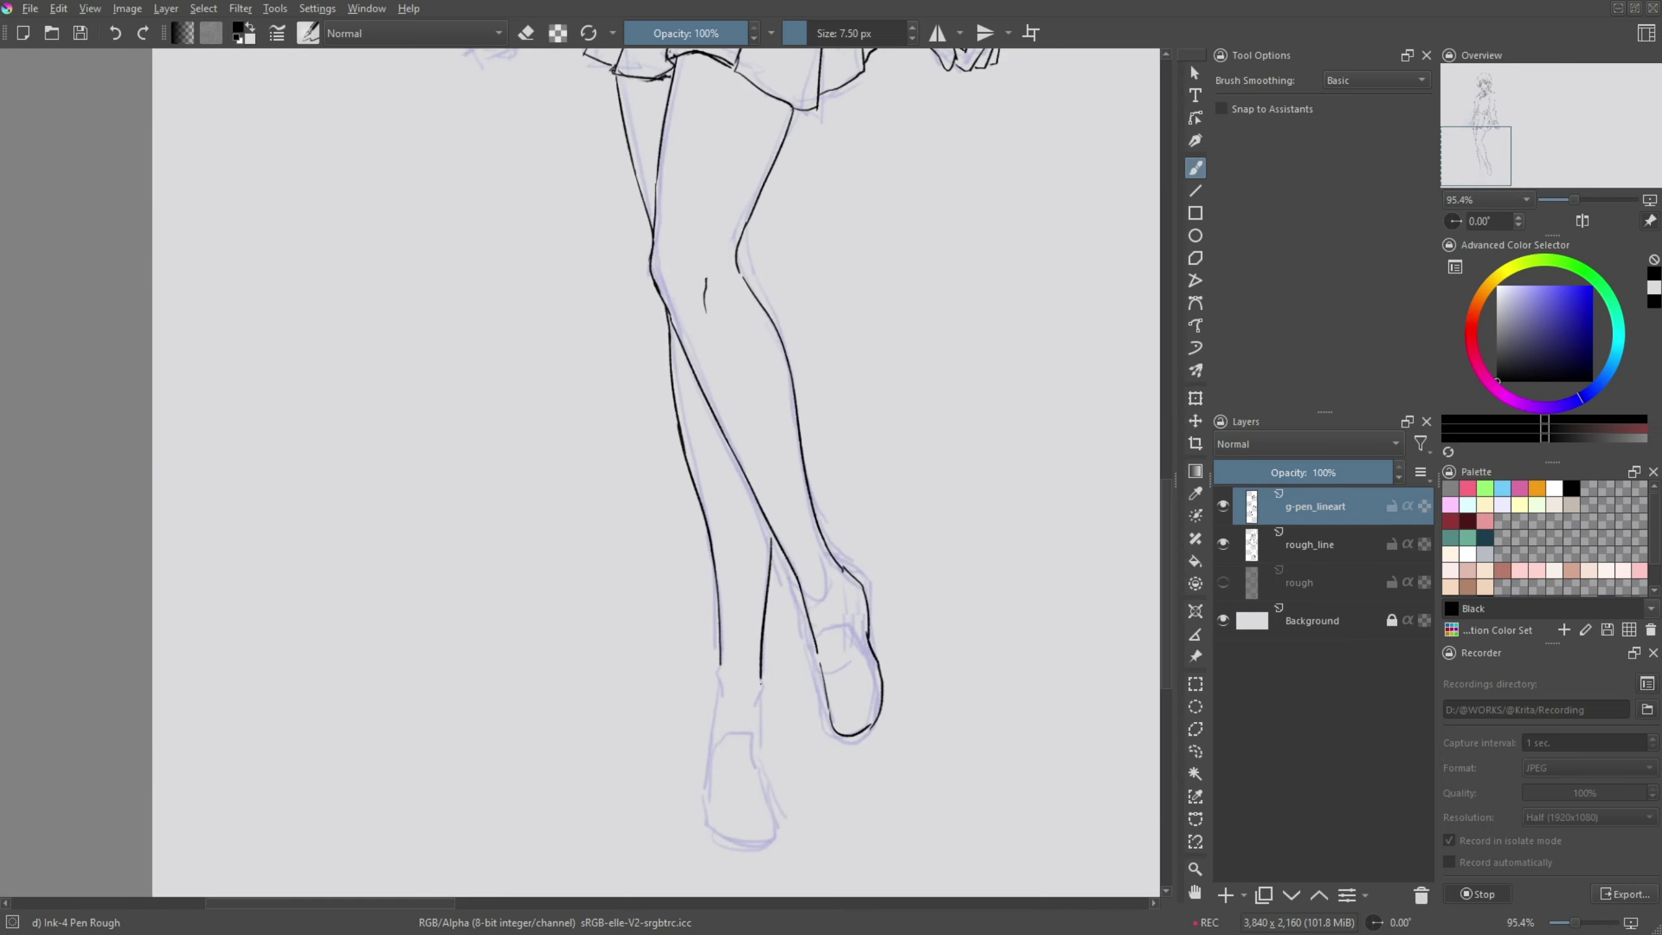
pyautogui.moveTo(765, 772); pyautogui.dragTo(759, 850)
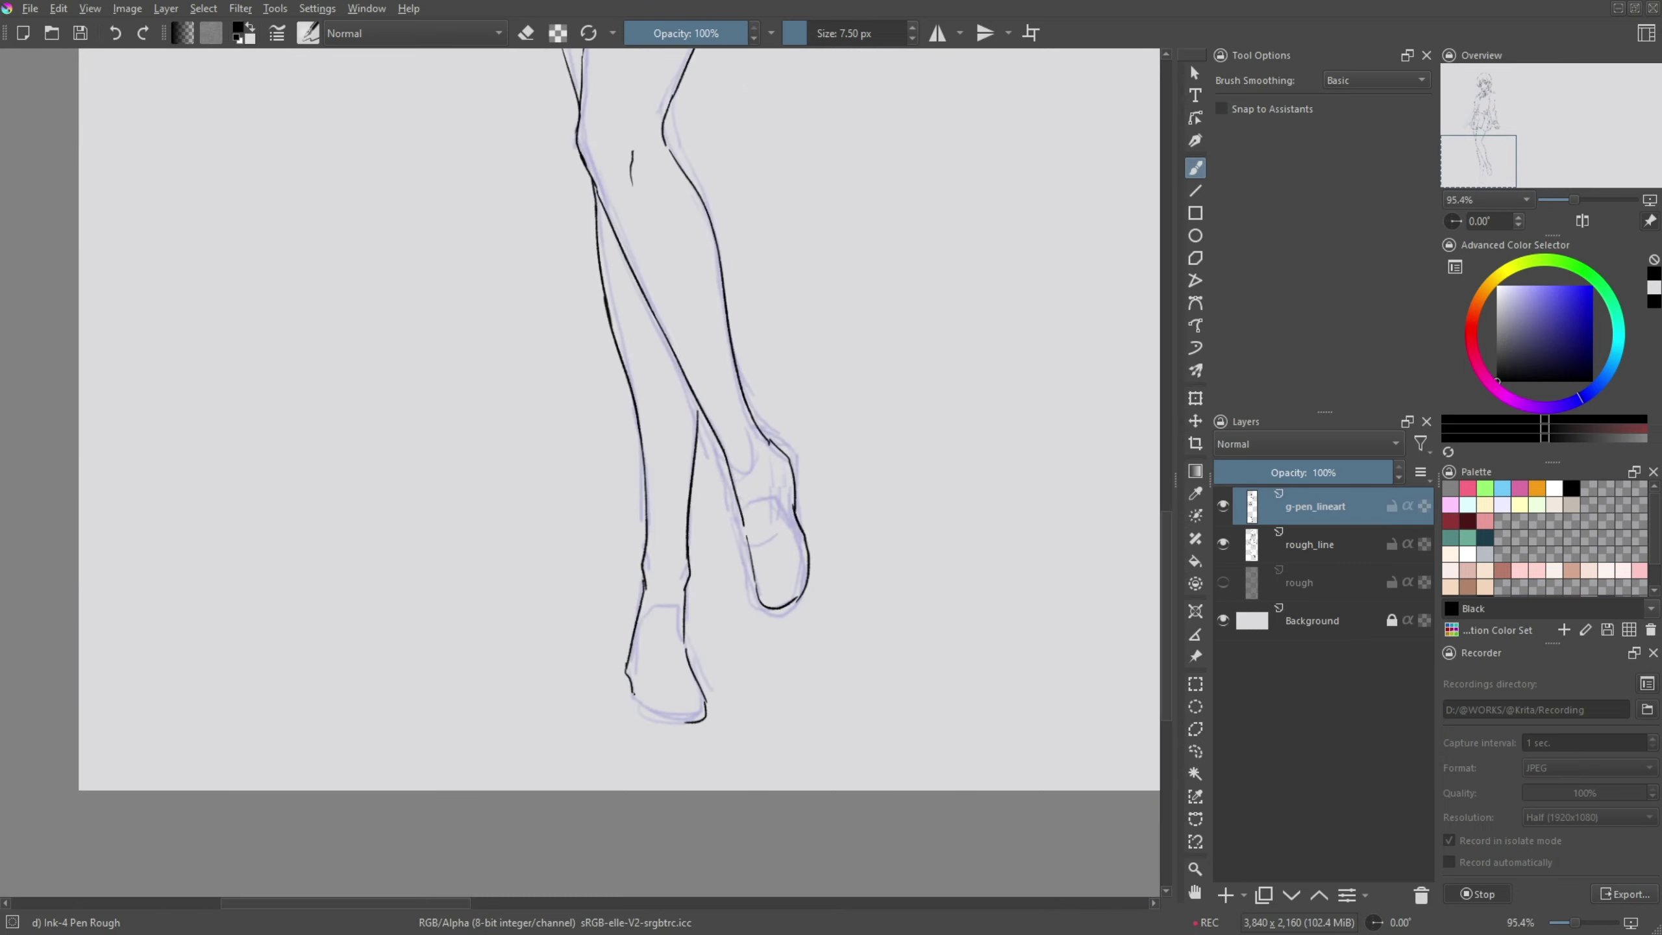
pyautogui.press('e')
# - Ink the sleeve, cuff and curled hand on the viewer's left with the Ink-4 Pen Rough brush
pyautogui.scroll(-4, 695, 715)
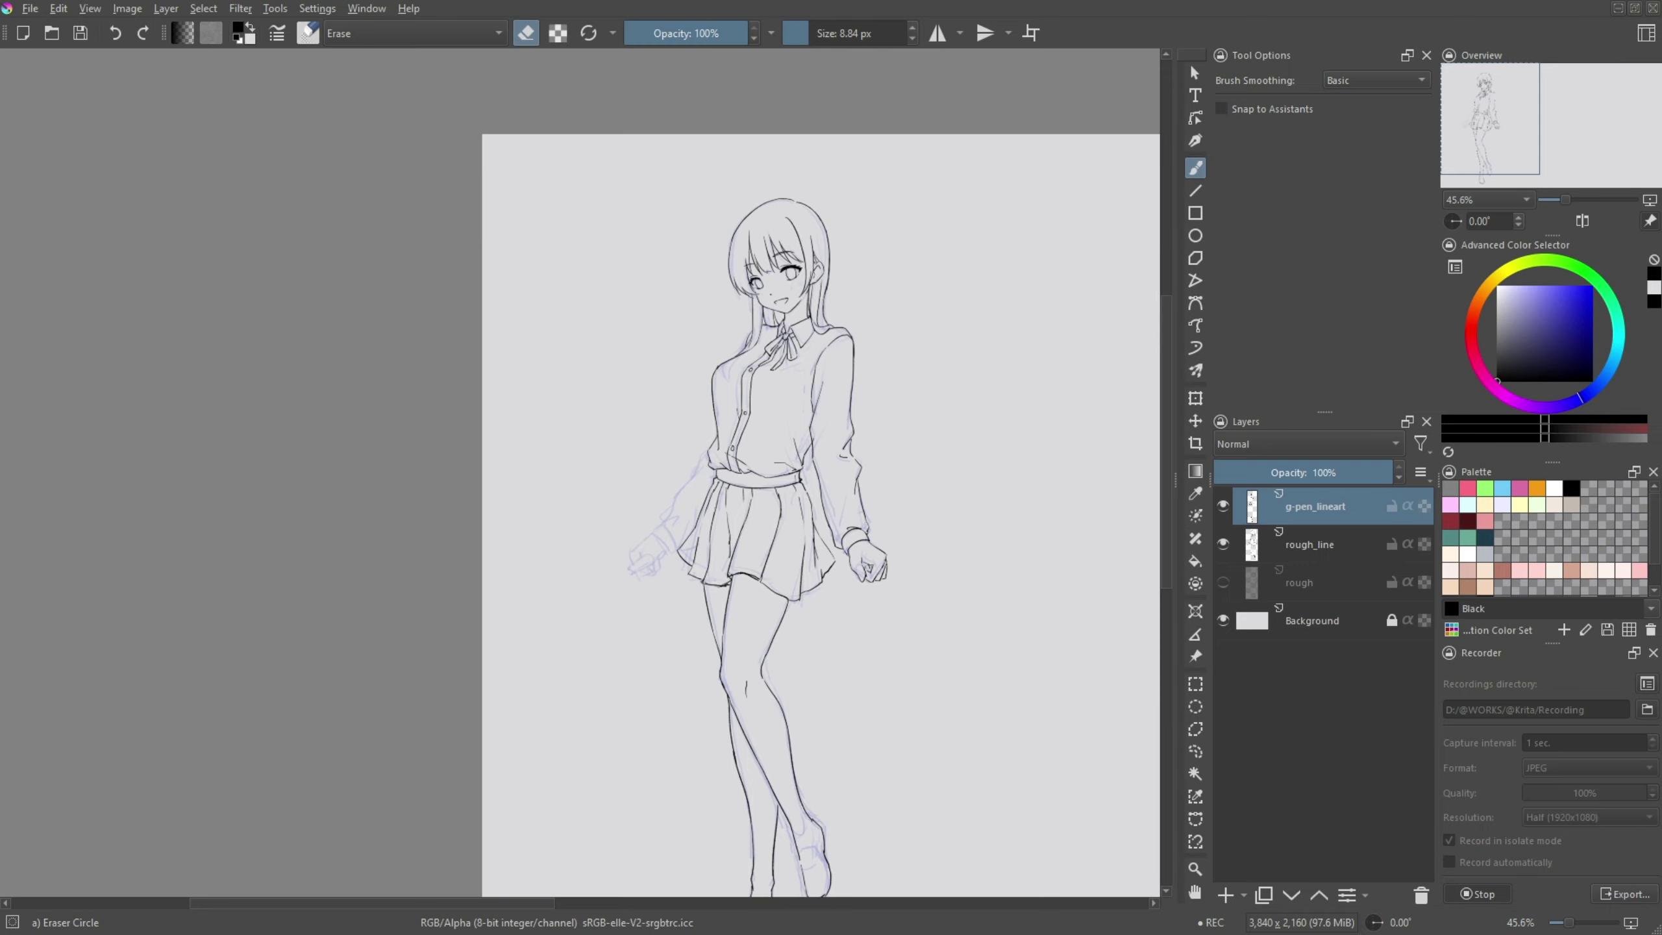
pyautogui.scroll(6, 643, 453)
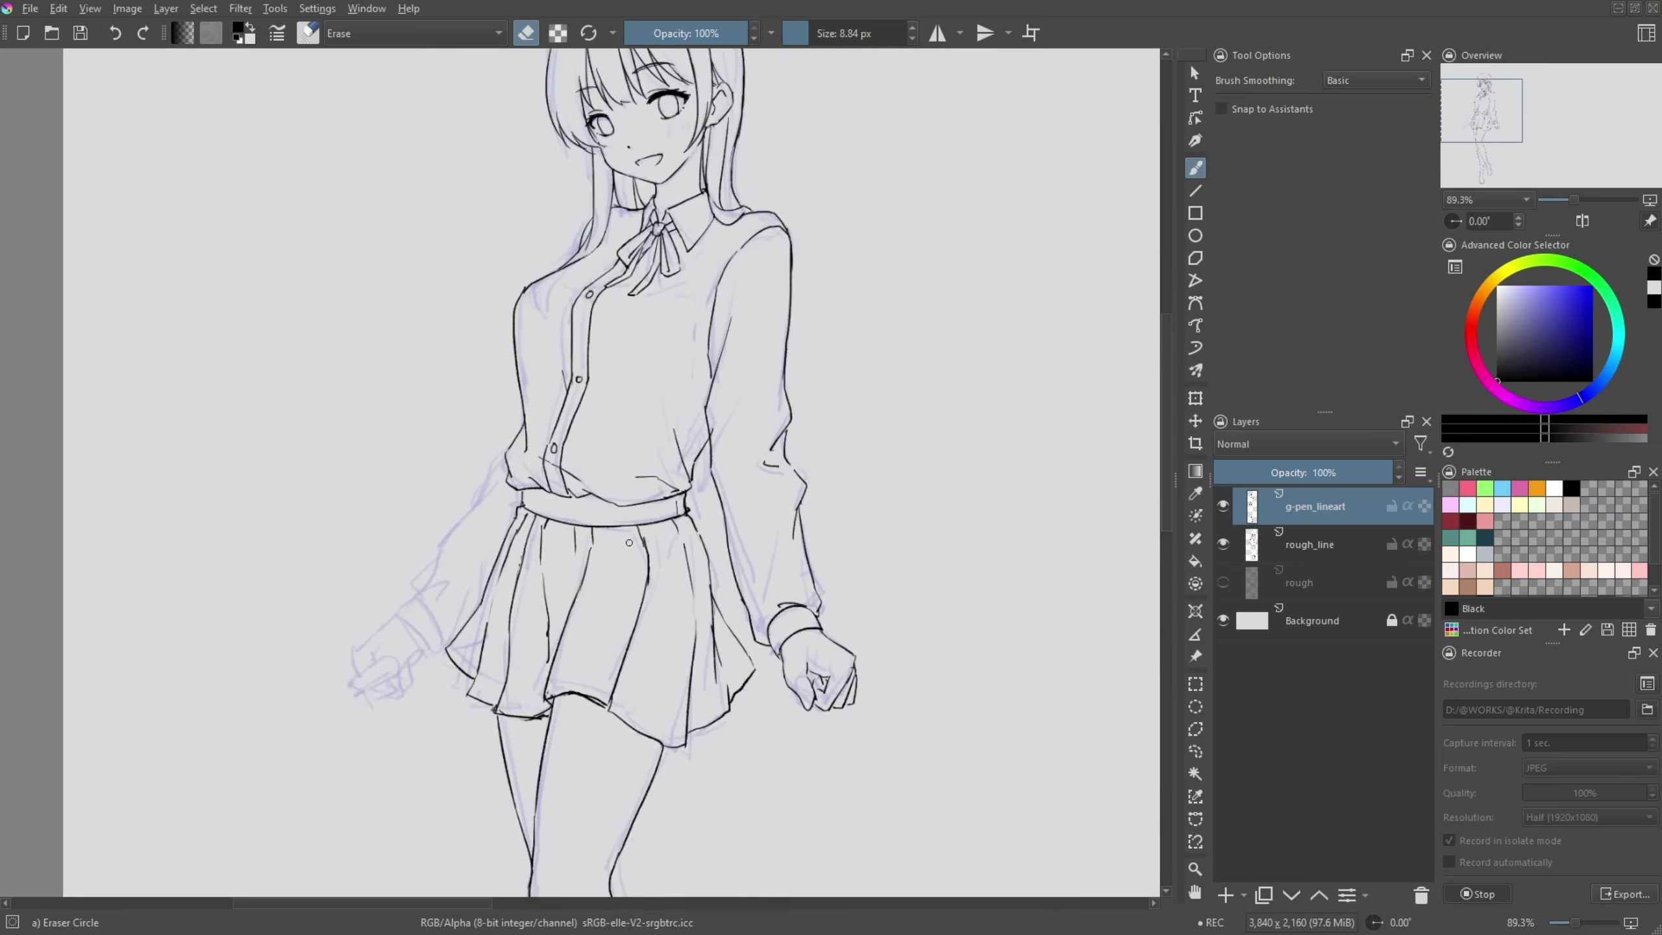
pyautogui.press('e')
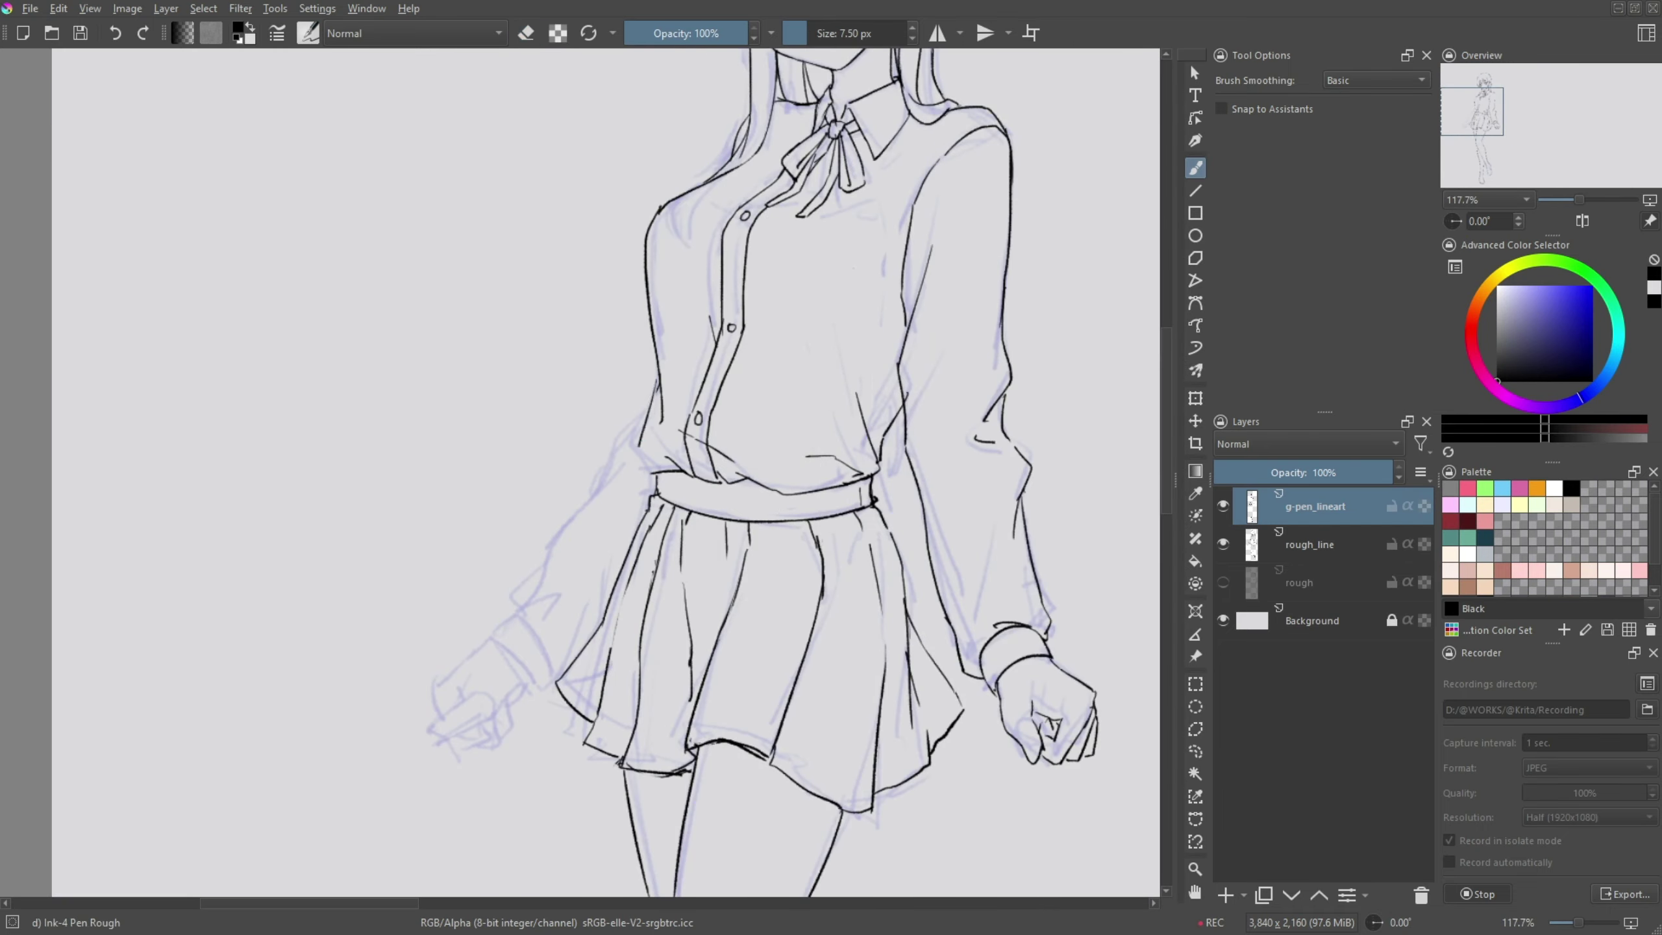
pyautogui.scroll(1, 606, 472)
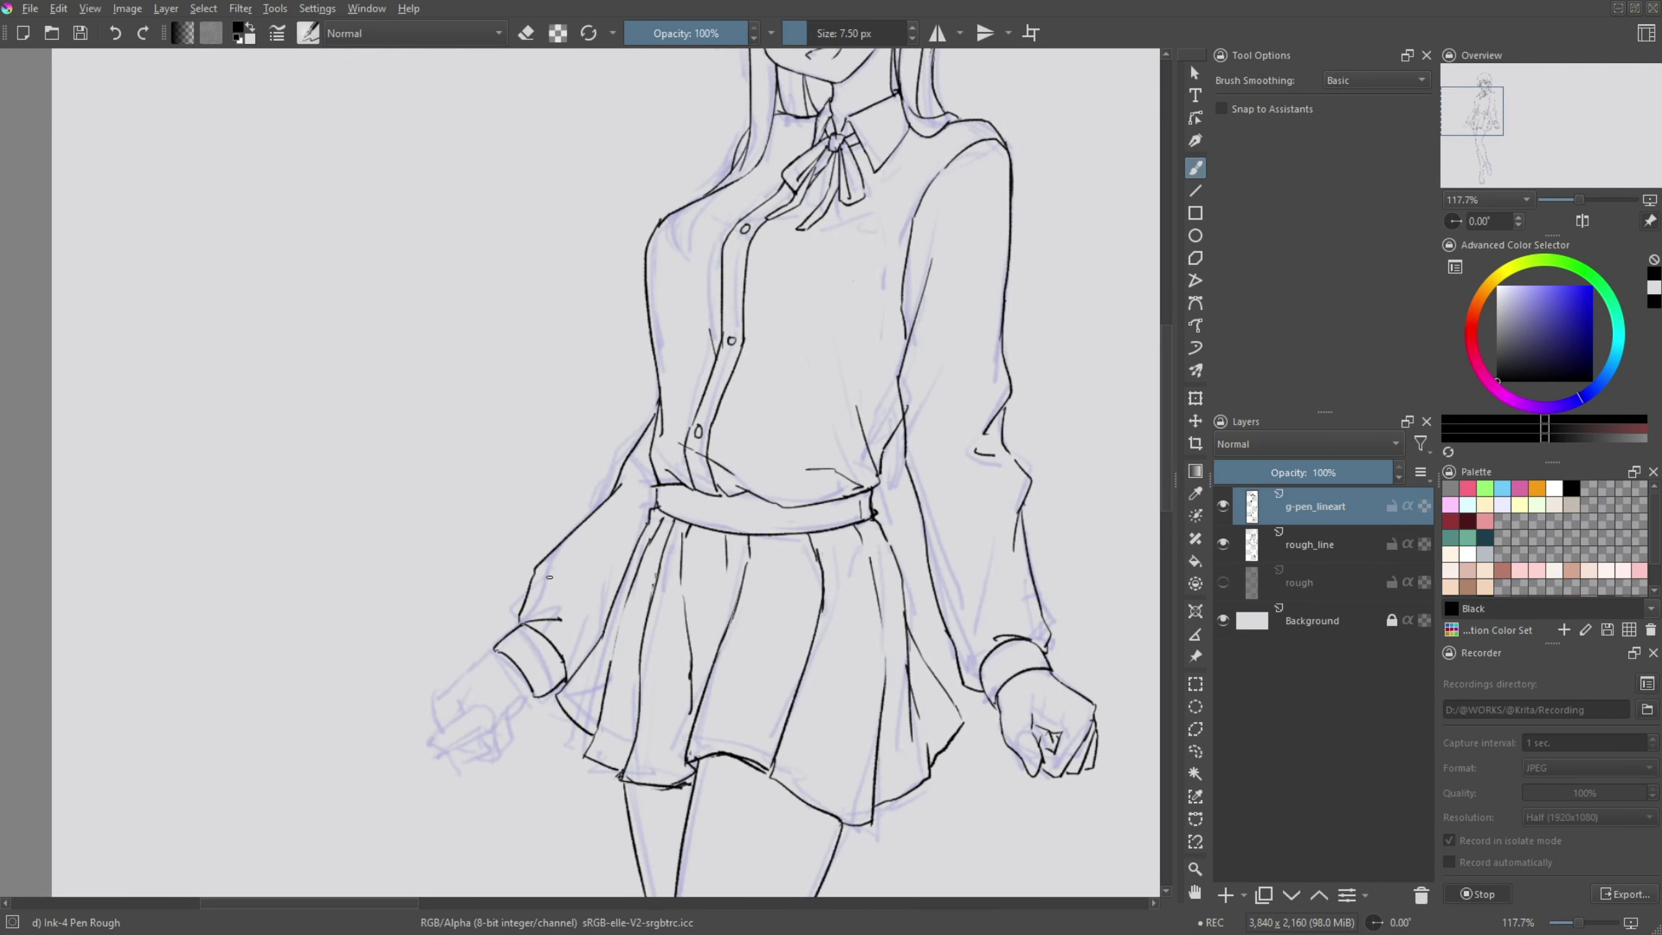
pyautogui.scroll(-5, 550, 577)
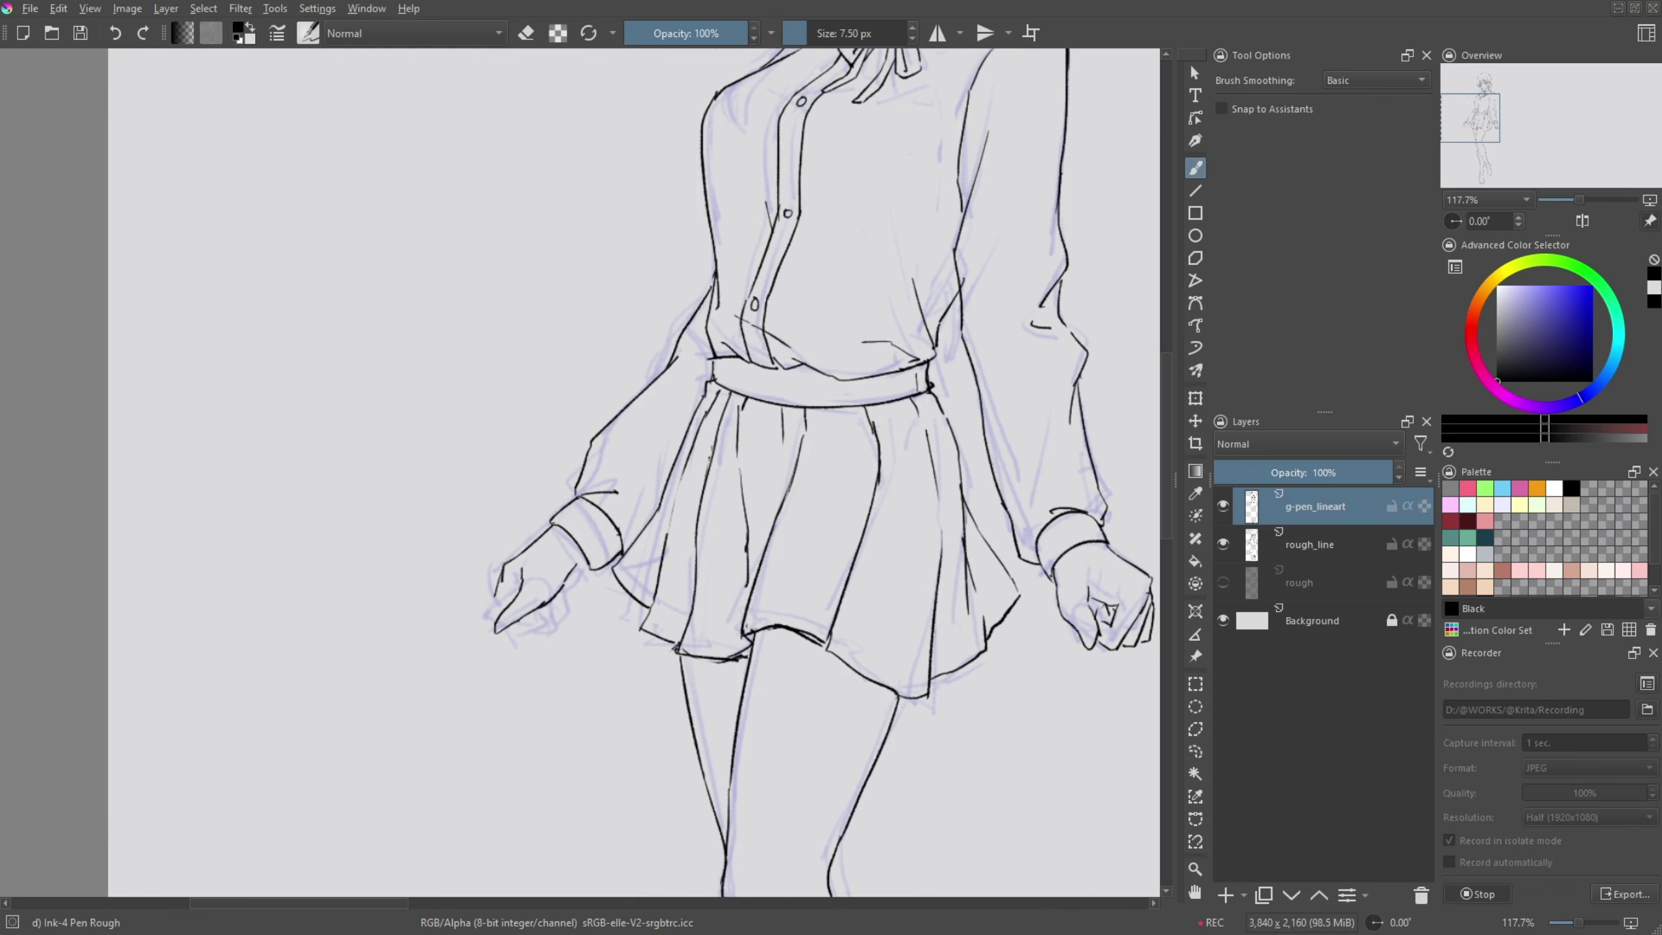
pyautogui.moveTo(509, 590); pyautogui.dragTo(543, 627)
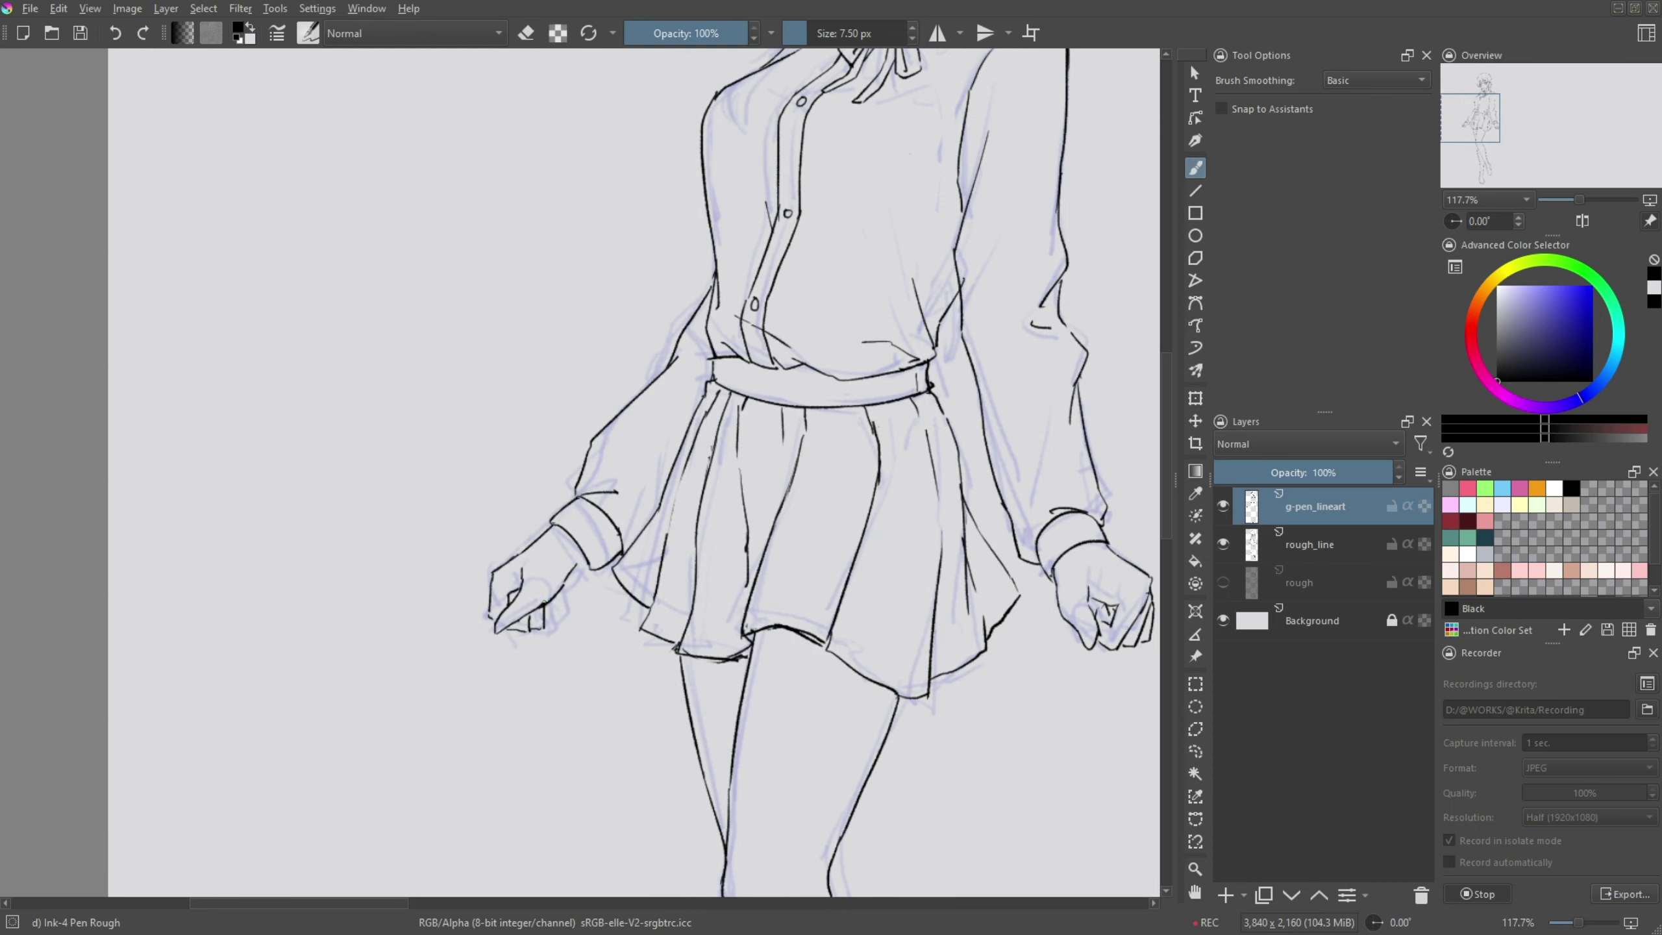
# - Ink curved sock tops across both lower legs and close the outline of the lower shoe
pyautogui.scroll(-4, 578, 557)
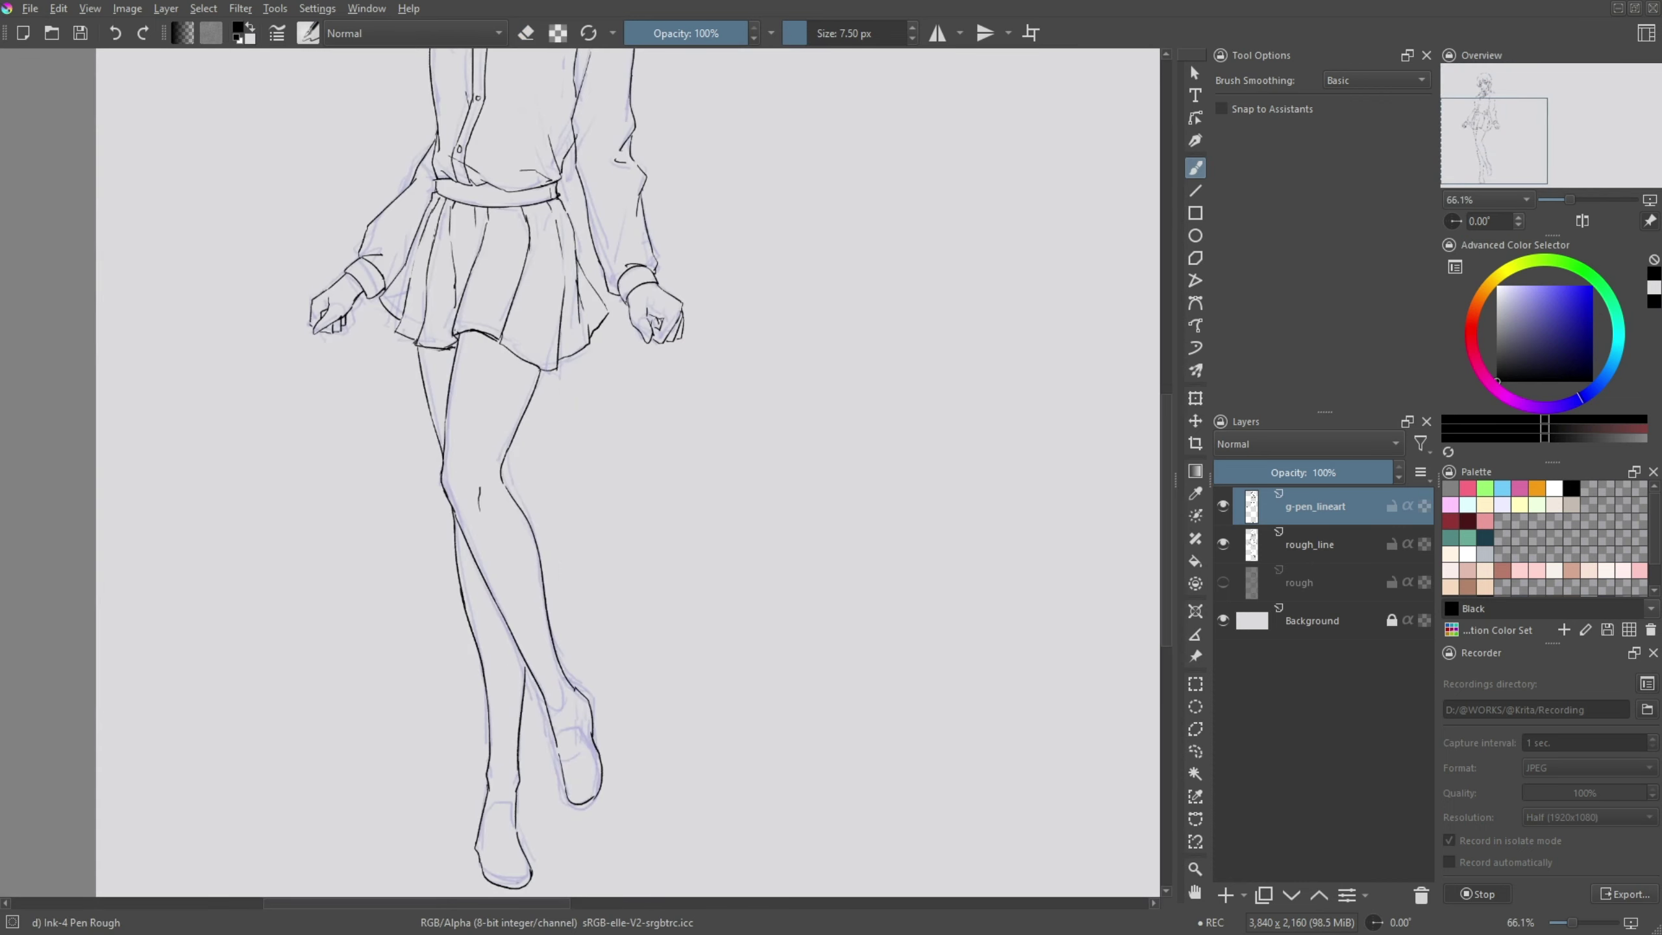
pyautogui.scroll(3, 583, 485)
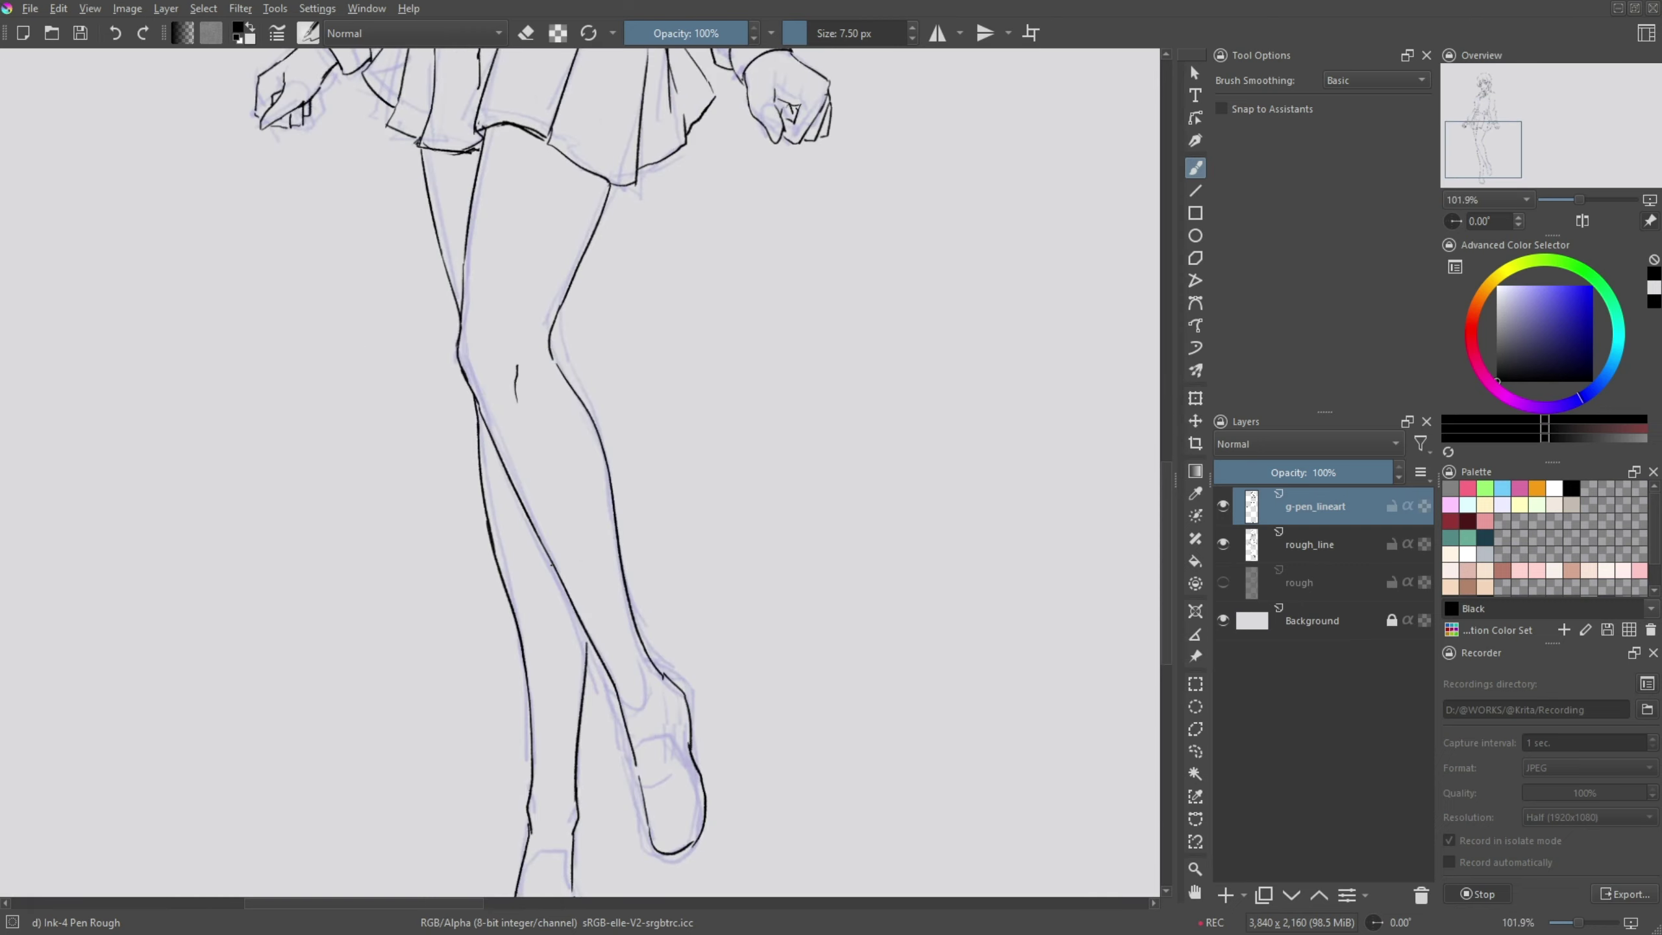
pyautogui.scroll(-6, 552, 565)
pyautogui.scroll(1, 630, 579)
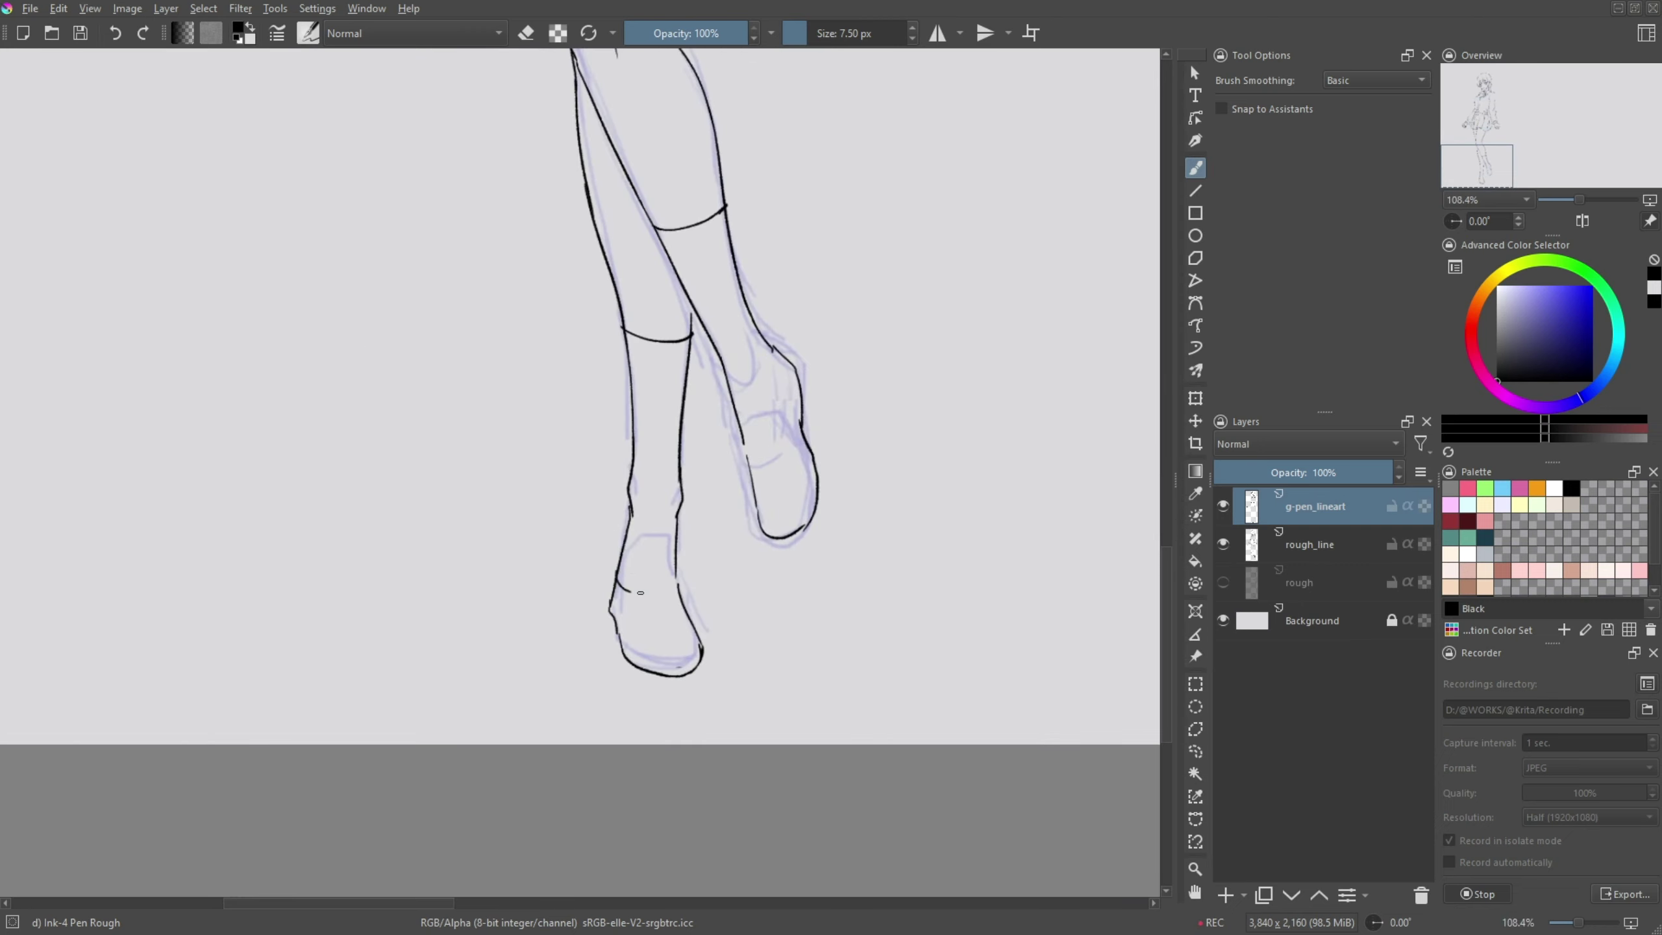
# - Add the sole edge, lace bow, laces and tongue to the lower shoe, erasing stray sole lines
pyautogui.moveTo(641, 593)
pyautogui.mouseDown()
pyautogui.moveTo(686, 608)
pyautogui.moveTo(687, 639)
pyautogui.moveTo(618, 645)
pyautogui.mouseUp()
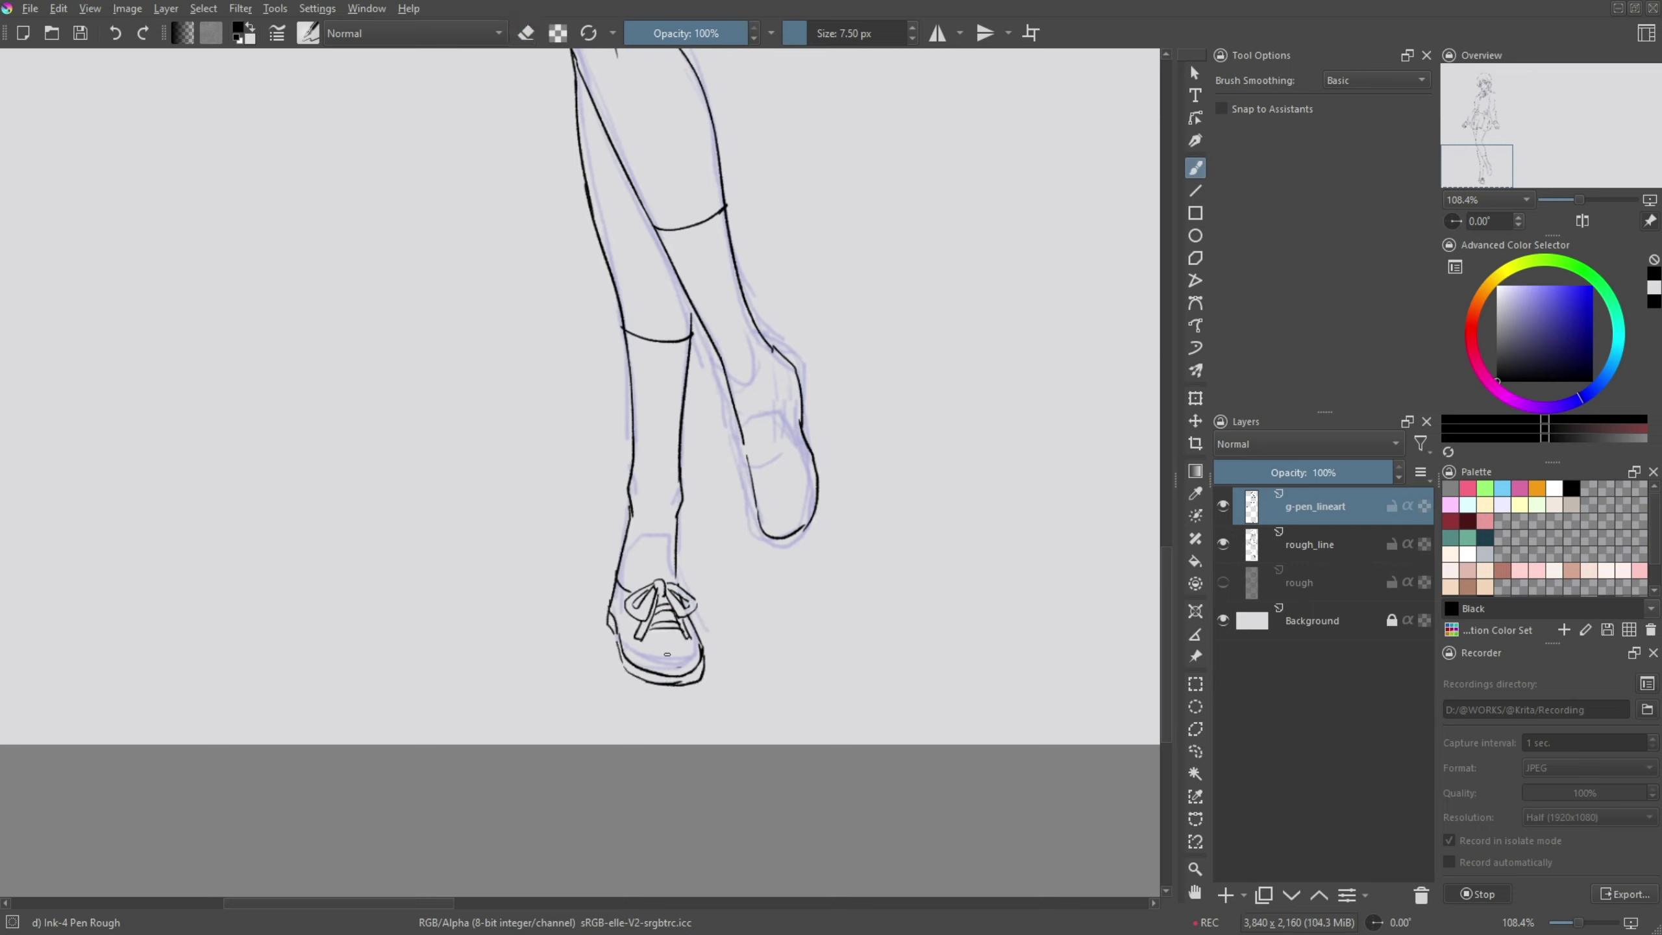
pyautogui.press('e')
pyautogui.moveTo(693, 682); pyautogui.dragTo(649, 669)
pyautogui.press('e')
pyautogui.moveTo(646, 583); pyautogui.dragTo(683, 571)
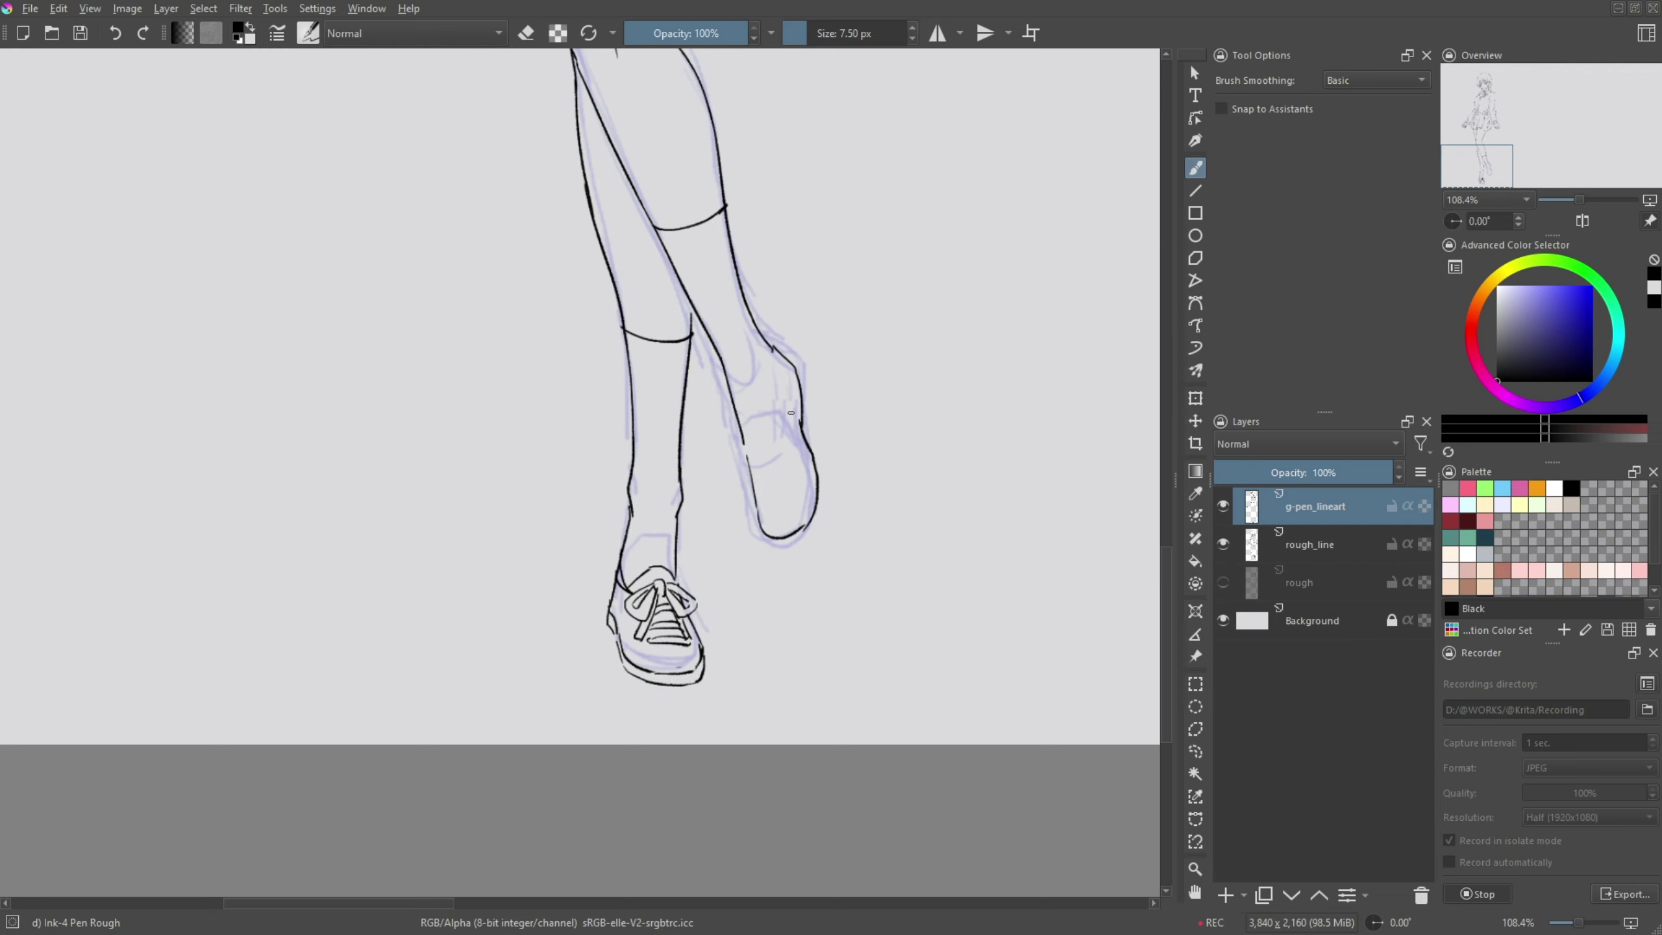
# - Draw the tongue, lace bow, laces and sole edge on the raised shoe, cleaning up its contour
pyautogui.moveTo(775, 351); pyautogui.dragTo(690, 476)
pyautogui.moveTo(664, 564); pyautogui.dragTo(681, 547)
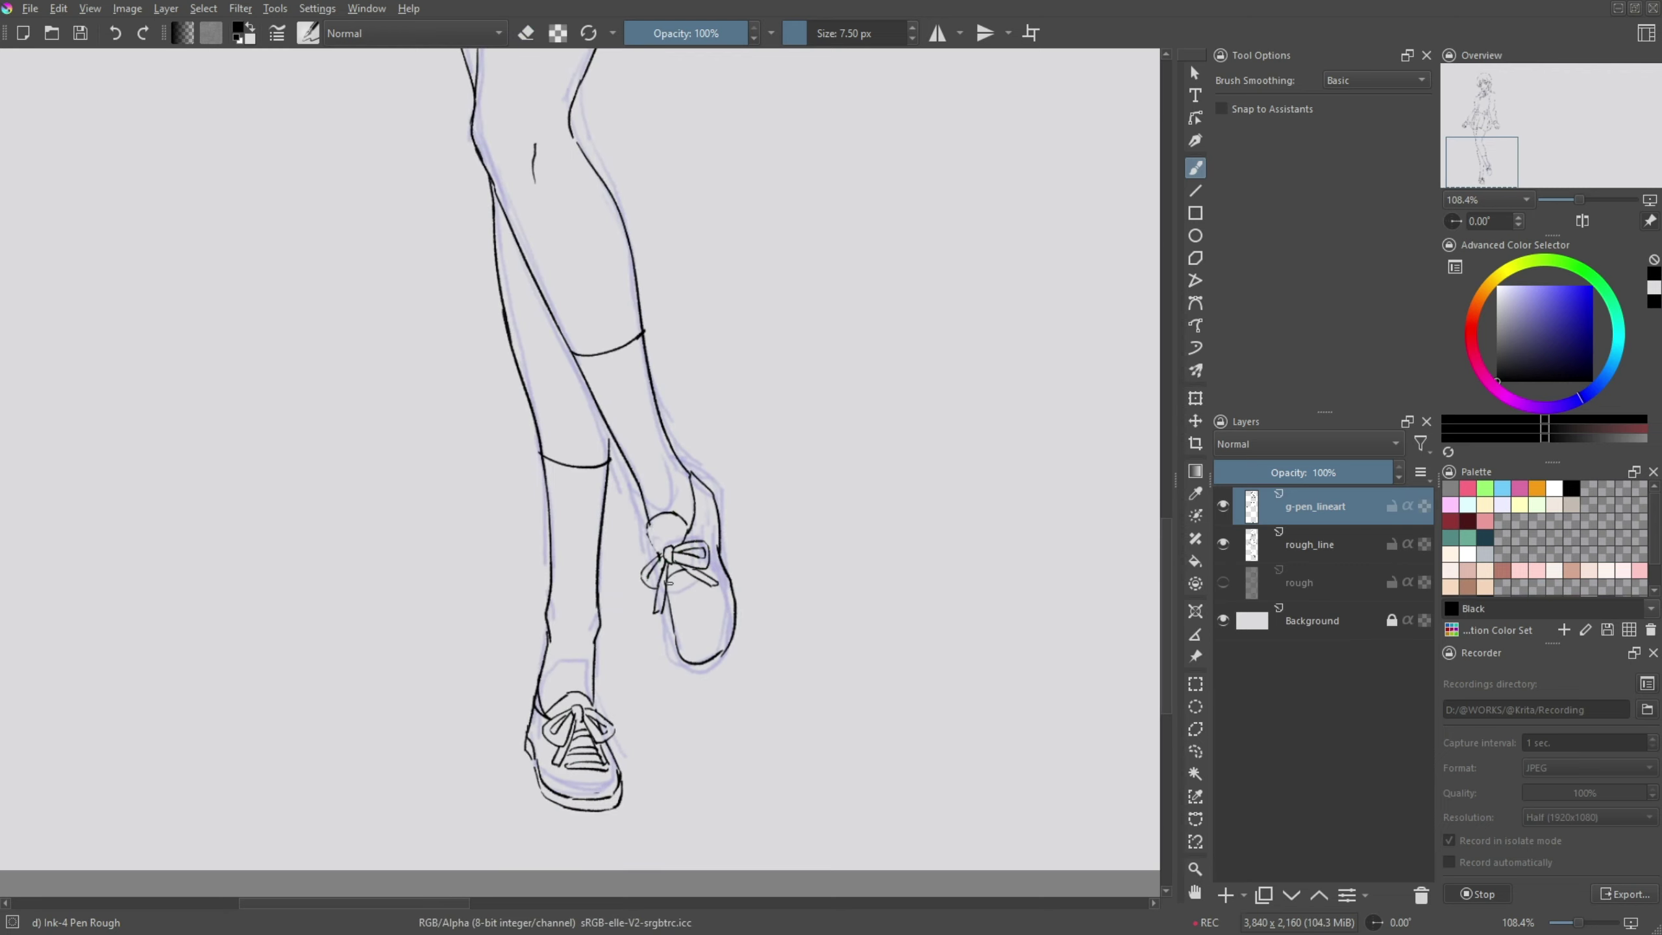
pyautogui.moveTo(718, 508); pyautogui.dragTo(733, 656)
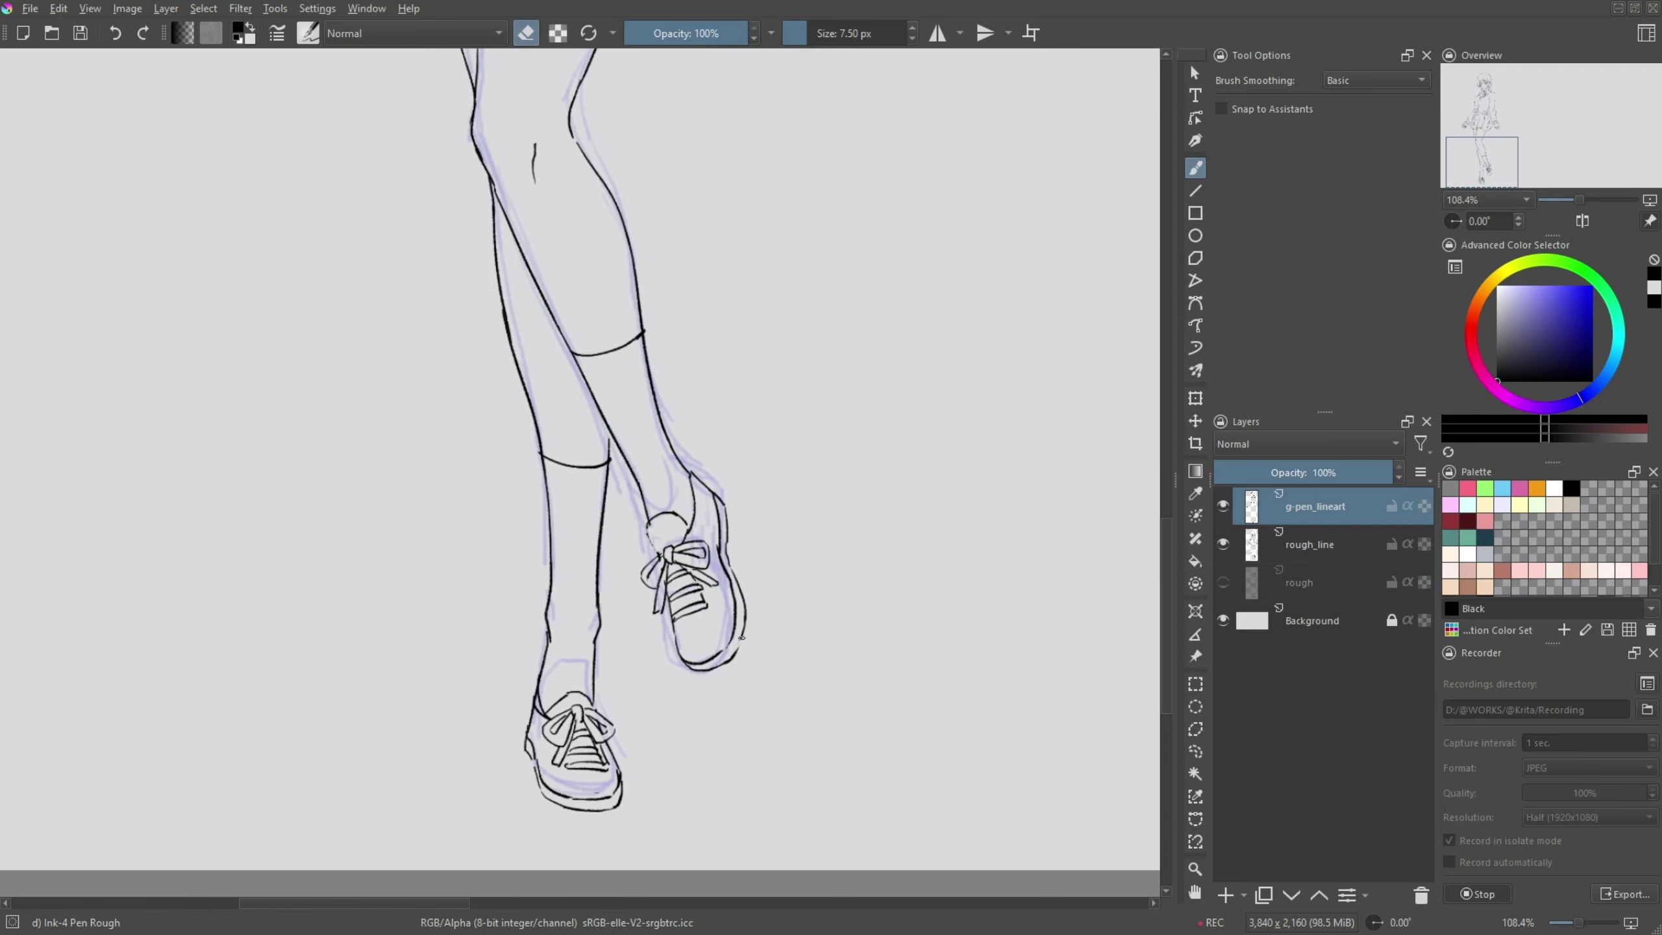
pyautogui.press('e')
pyautogui.press('2')
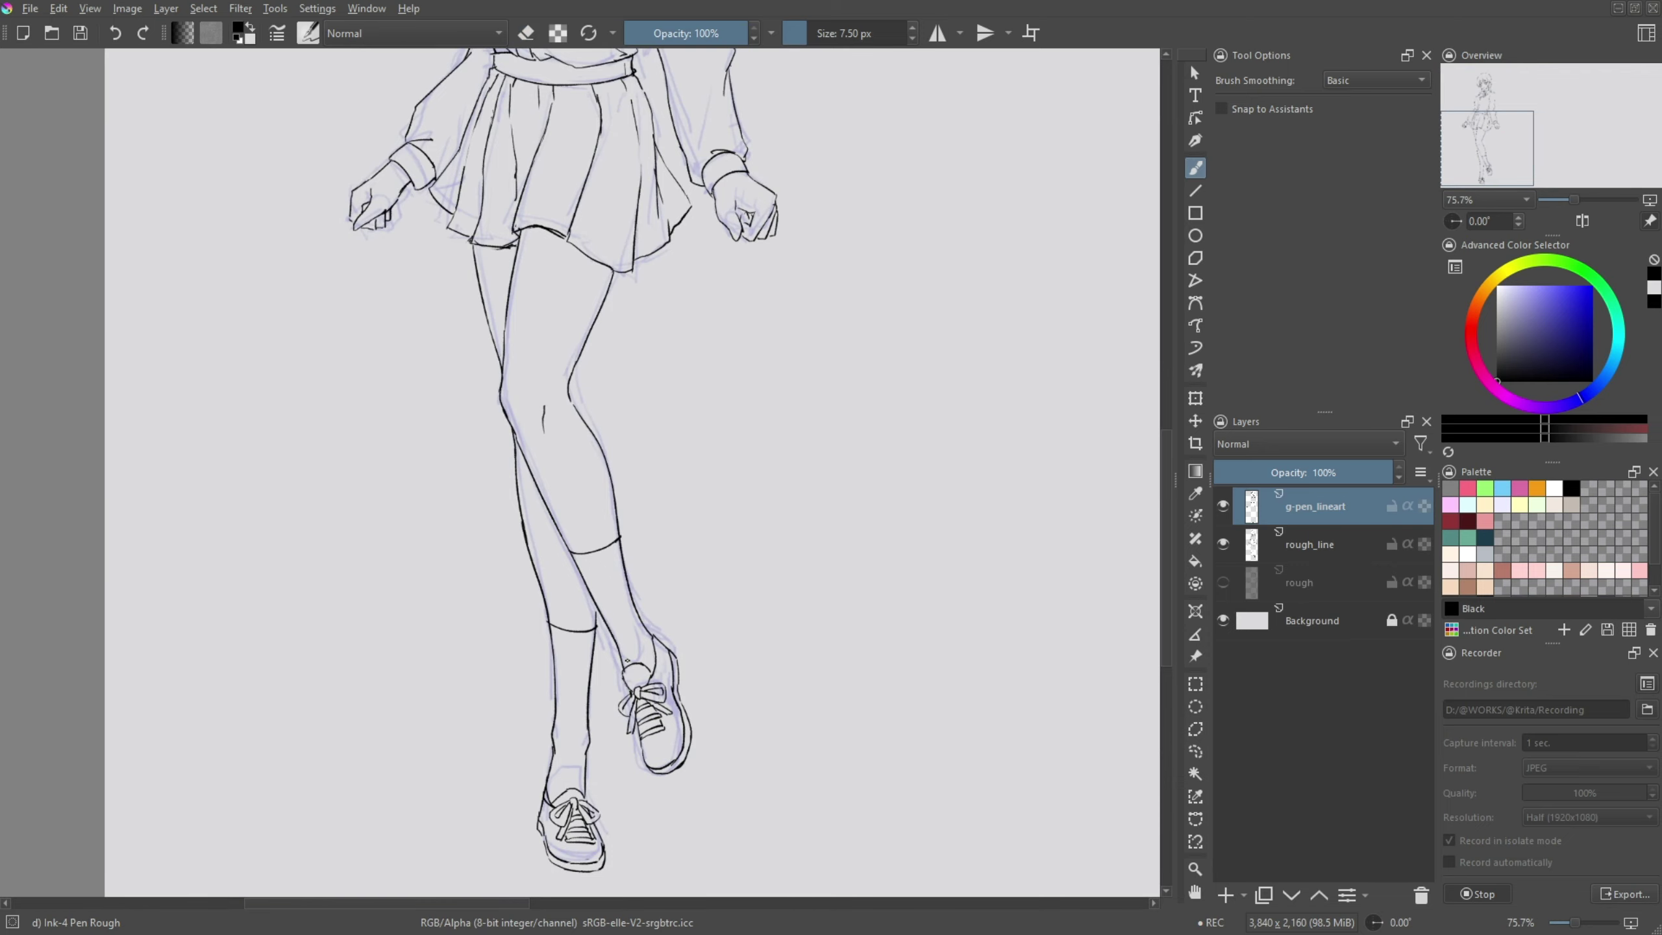
# - Add a paint layer above g-pen_lineart and ink dark irises with light centres in both eyes
pyautogui.moveTo(621, 164); pyautogui.dragTo(691, 687)
pyautogui.scroll(5, 694, 527)
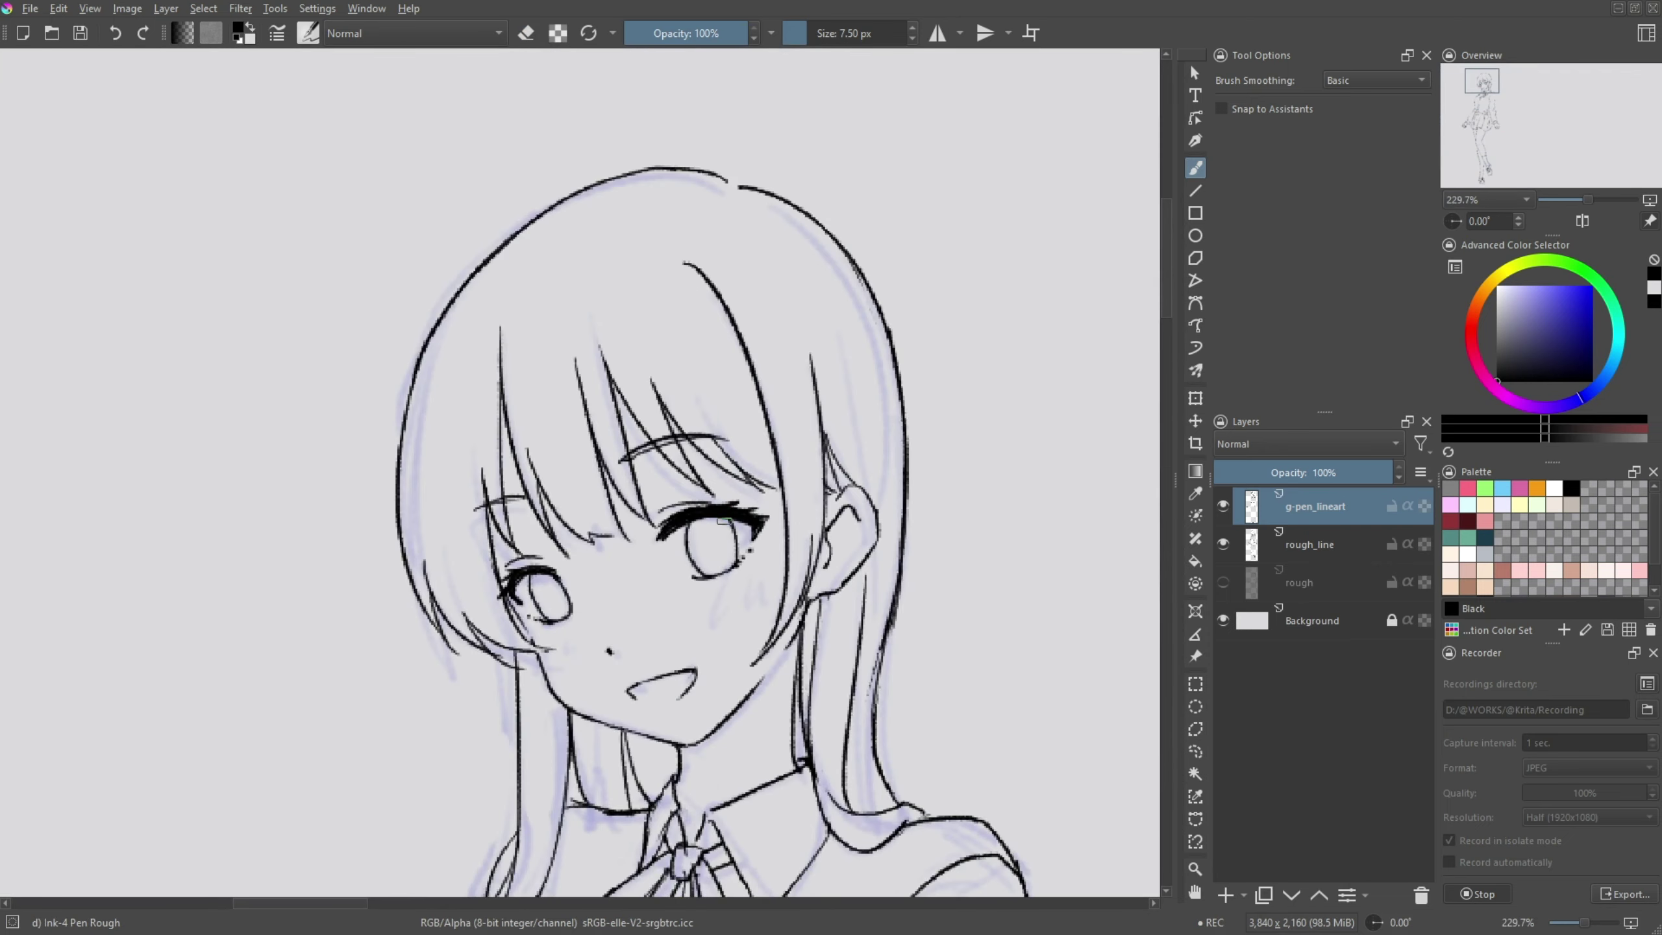
pyautogui.press('Insert')
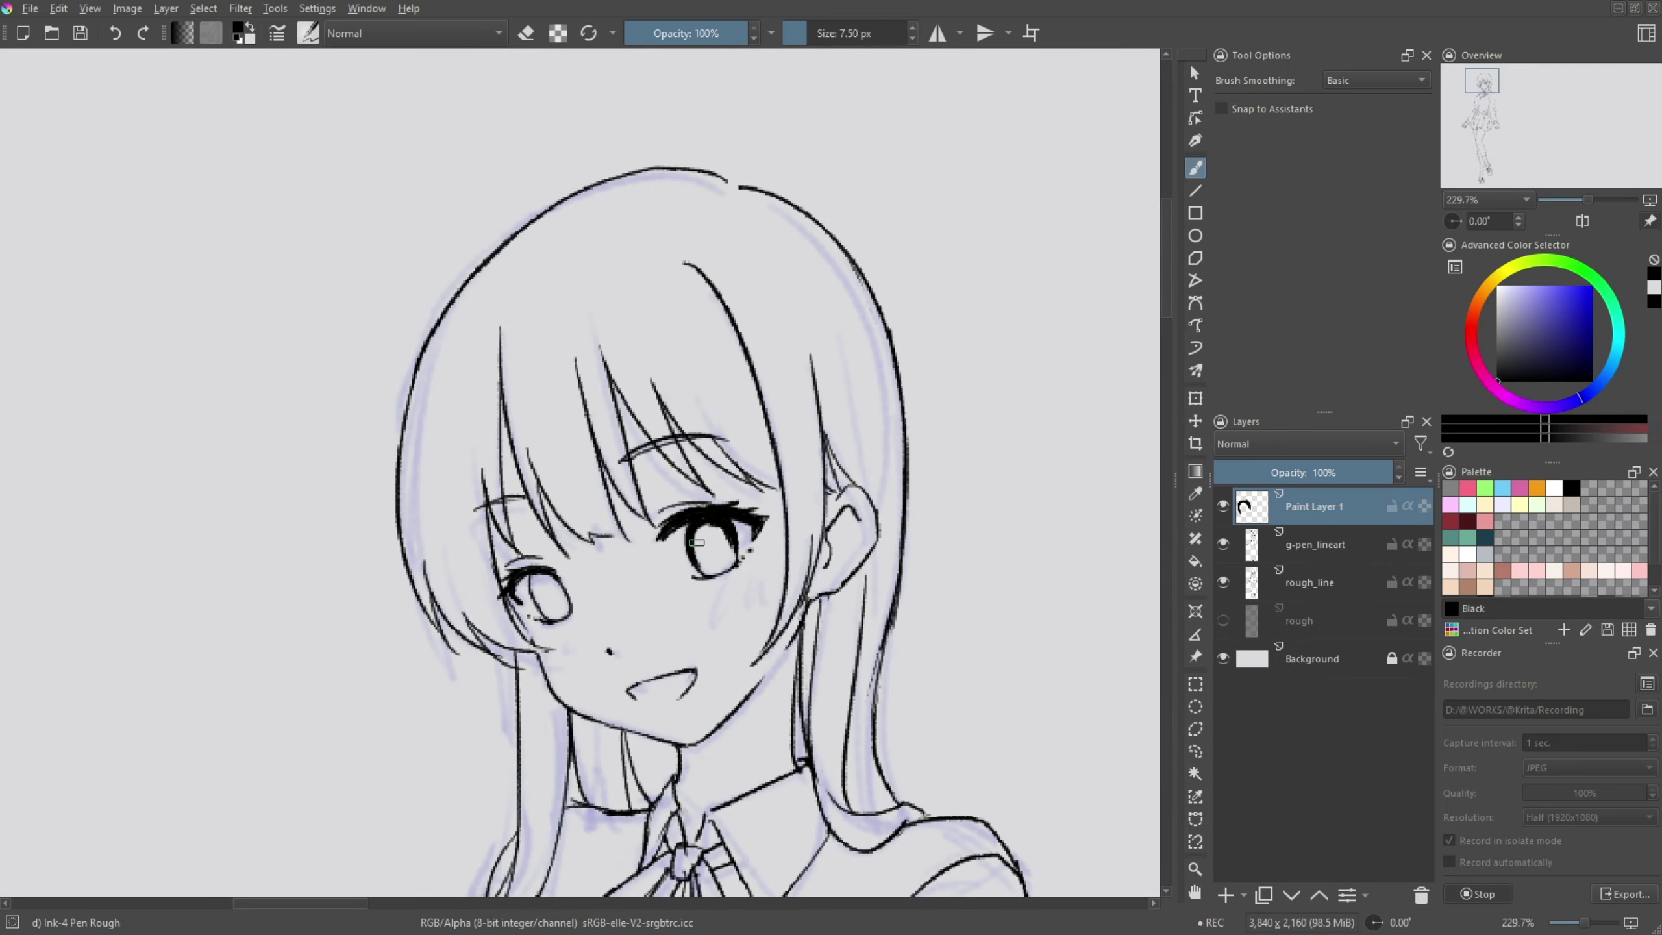
pyautogui.moveTo(531, 609); pyautogui.dragTo(553, 585)
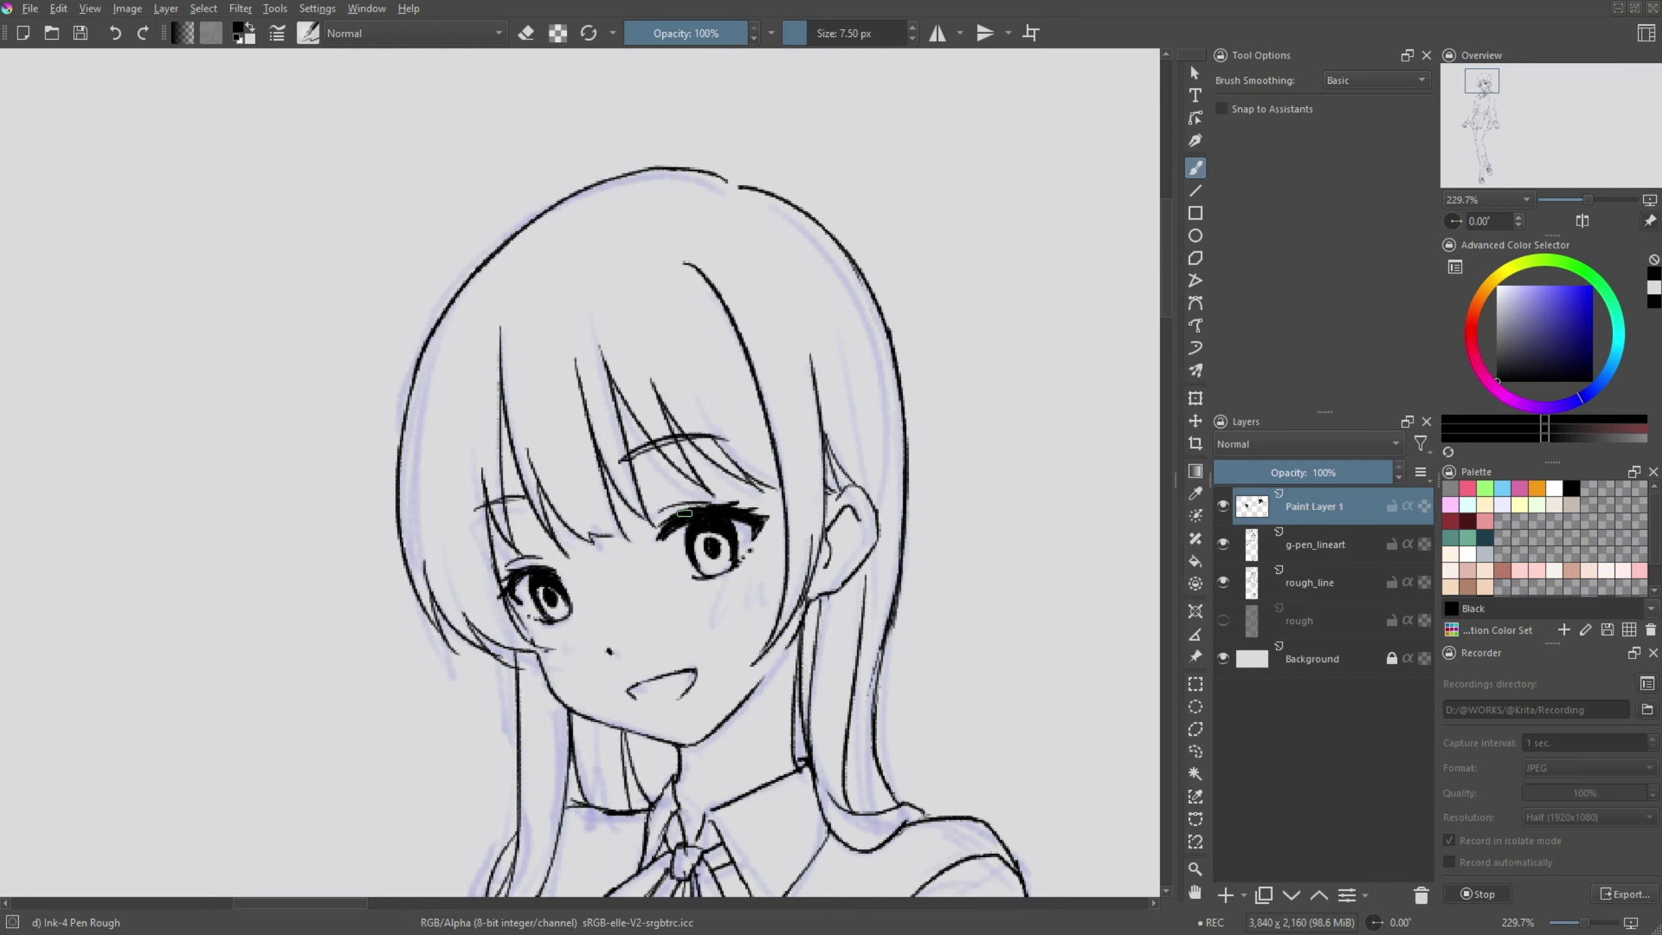
pyautogui.press('x')
# - Add a paint layer between g-pen_lineart and rough_line for the base colours, and hide the rough_line sketch
pyautogui.scroll(-6, 588, 459)
pyautogui.click(1308, 579)
pyautogui.press('Insert')
pyautogui.click(1223, 620)
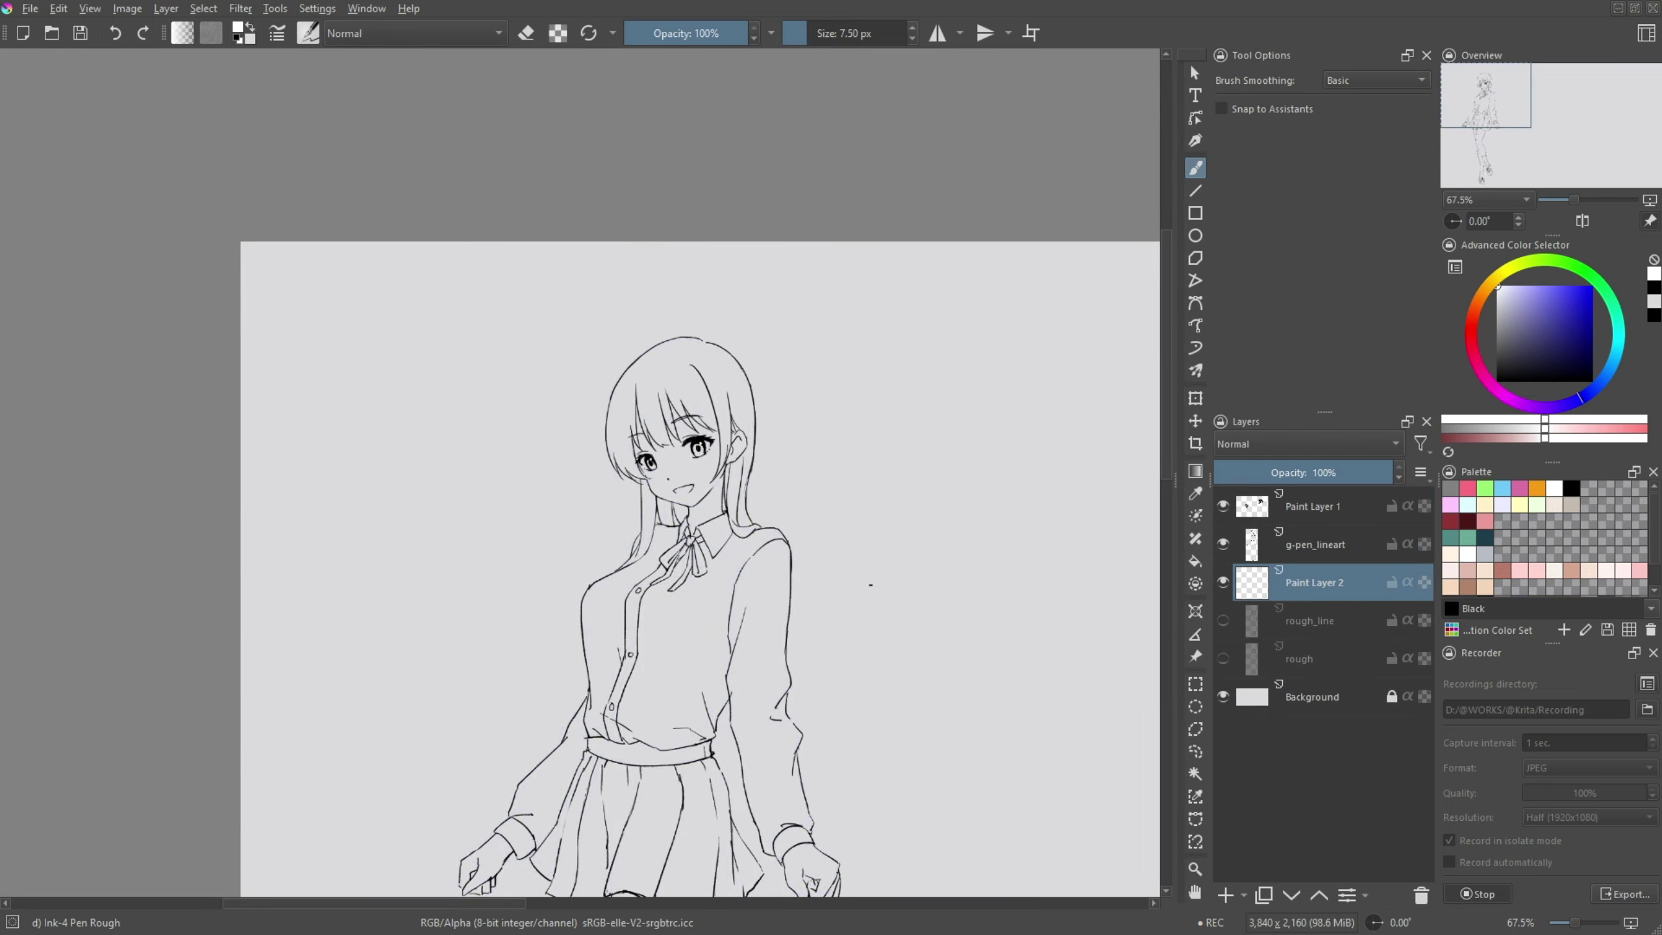
# - Paint the face, ear and neck in the pale skin tone Color 36 with the Basic-5 Size brush
pyautogui.scroll(2, 720, 524)
pyautogui.click(1452, 555)
pyautogui.scroll(2, 816, 461)
pyautogui.click(1554, 570)
pyautogui.moveTo(720, 524)
pyautogui.mouseDown()
pyautogui.moveTo(772, 576)
pyautogui.moveTo(733, 537)
pyautogui.moveTo(756, 541)
pyautogui.moveTo(879, 687)
pyautogui.moveTo(952, 449)
pyautogui.mouseUp()
pyautogui.scroll(3, 818, 589)
# - Fill both hands with the pale skin tone using a brush size of 13.74 px
pyautogui.press('[')
pyautogui.press('[')
pyautogui.press('[')
pyautogui.scroll(-4, 951, 450)
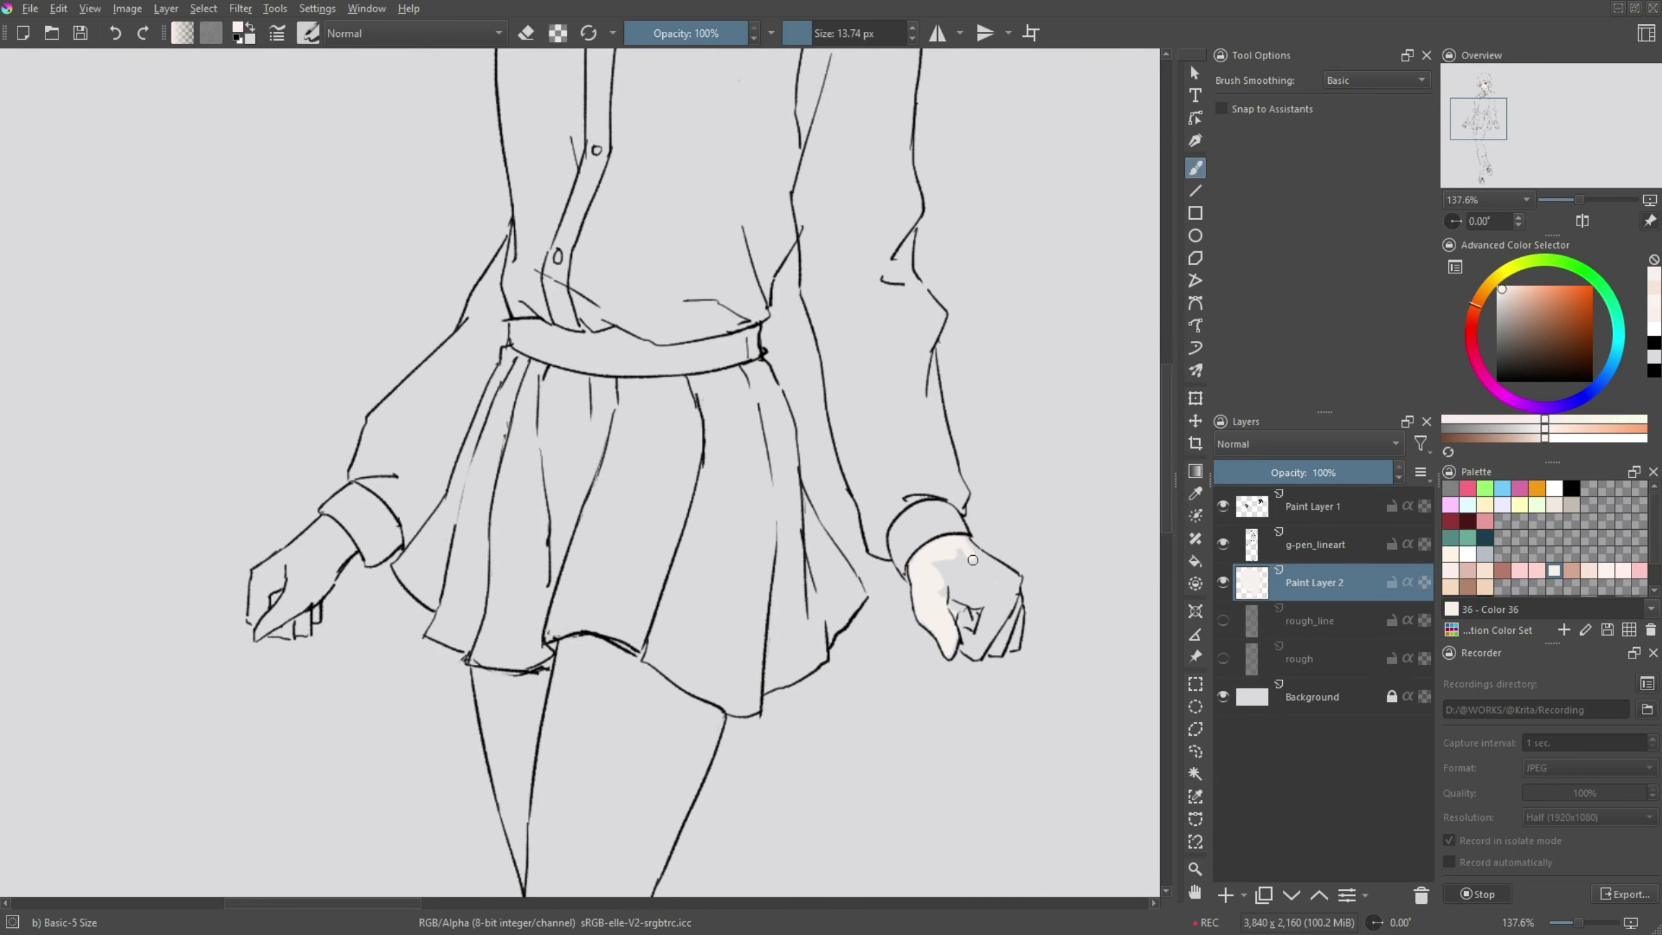
pyautogui.scroll(2, 847, 528)
pyautogui.moveTo(847, 528)
pyautogui.mouseDown()
pyautogui.moveTo(805, 608)
pyautogui.moveTo(863, 524)
pyautogui.mouseUp()
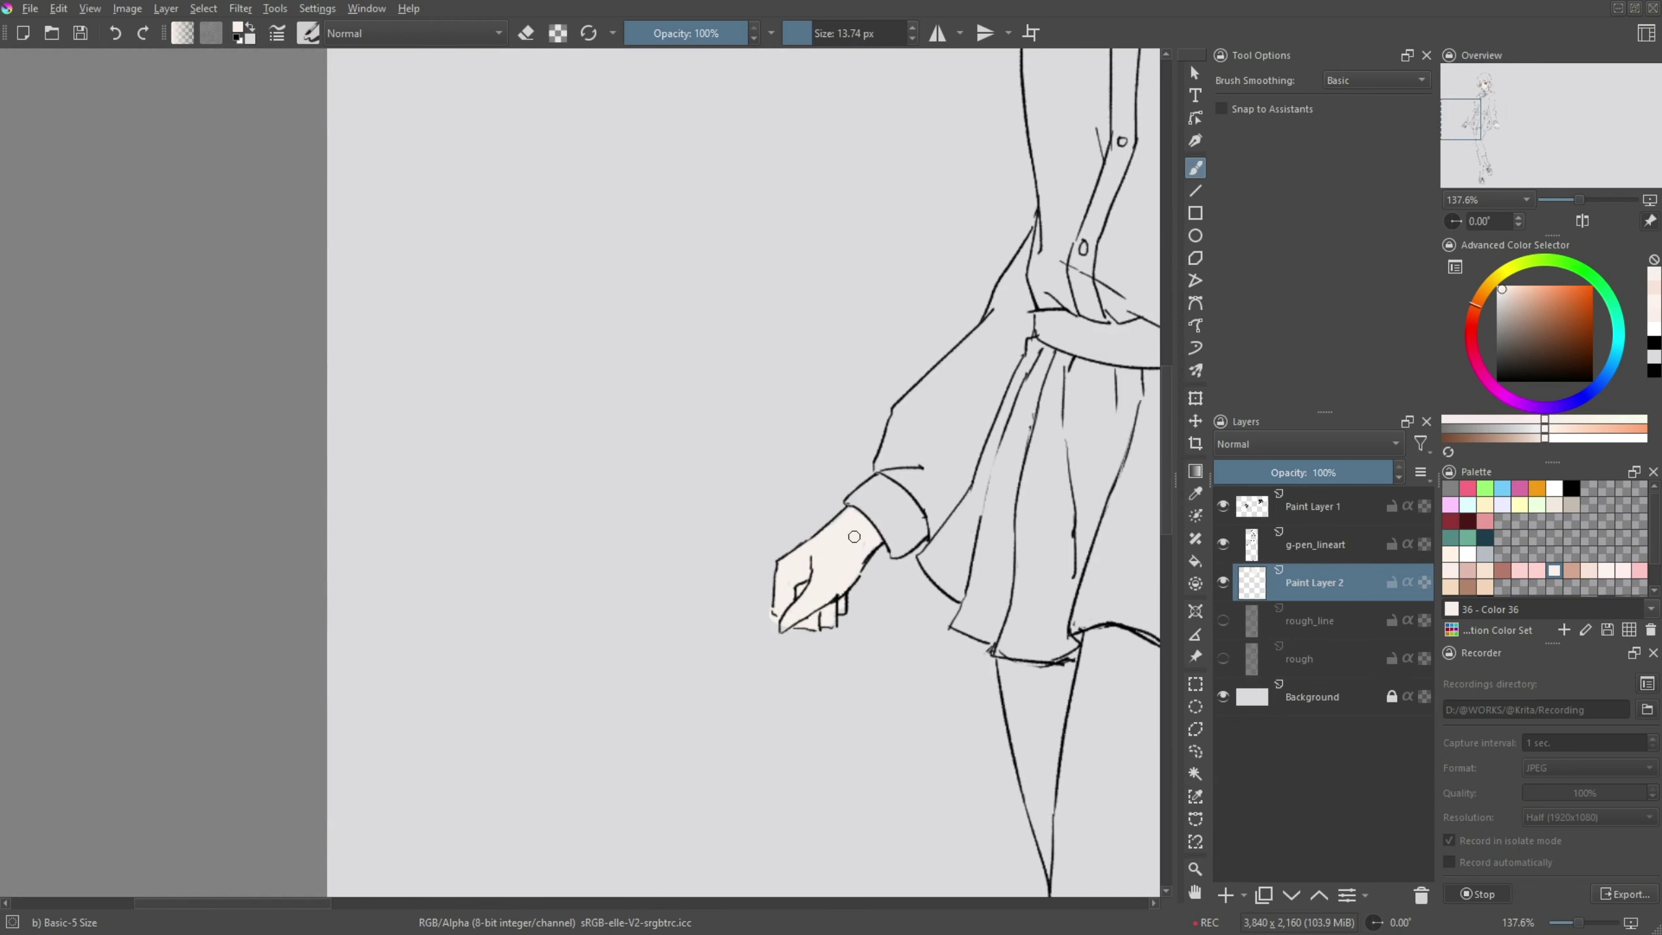
# - Fill both bare legs from the skirt hem to the sock tops with the skin tone at 38.21 px brush size
pyautogui.scroll(-3, 847, 527)
pyautogui.scroll(2, 916, 458)
pyautogui.press(']')
pyautogui.press(']')
pyautogui.press(']')
pyautogui.press(']')
pyautogui.moveTo(785, 432)
pyautogui.mouseDown()
pyautogui.moveTo(947, 468)
pyautogui.moveTo(928, 615)
pyautogui.mouseUp()
pyautogui.scroll(-3, 916, 589)
pyautogui.moveTo(851, 458); pyautogui.dragTo(903, 602)
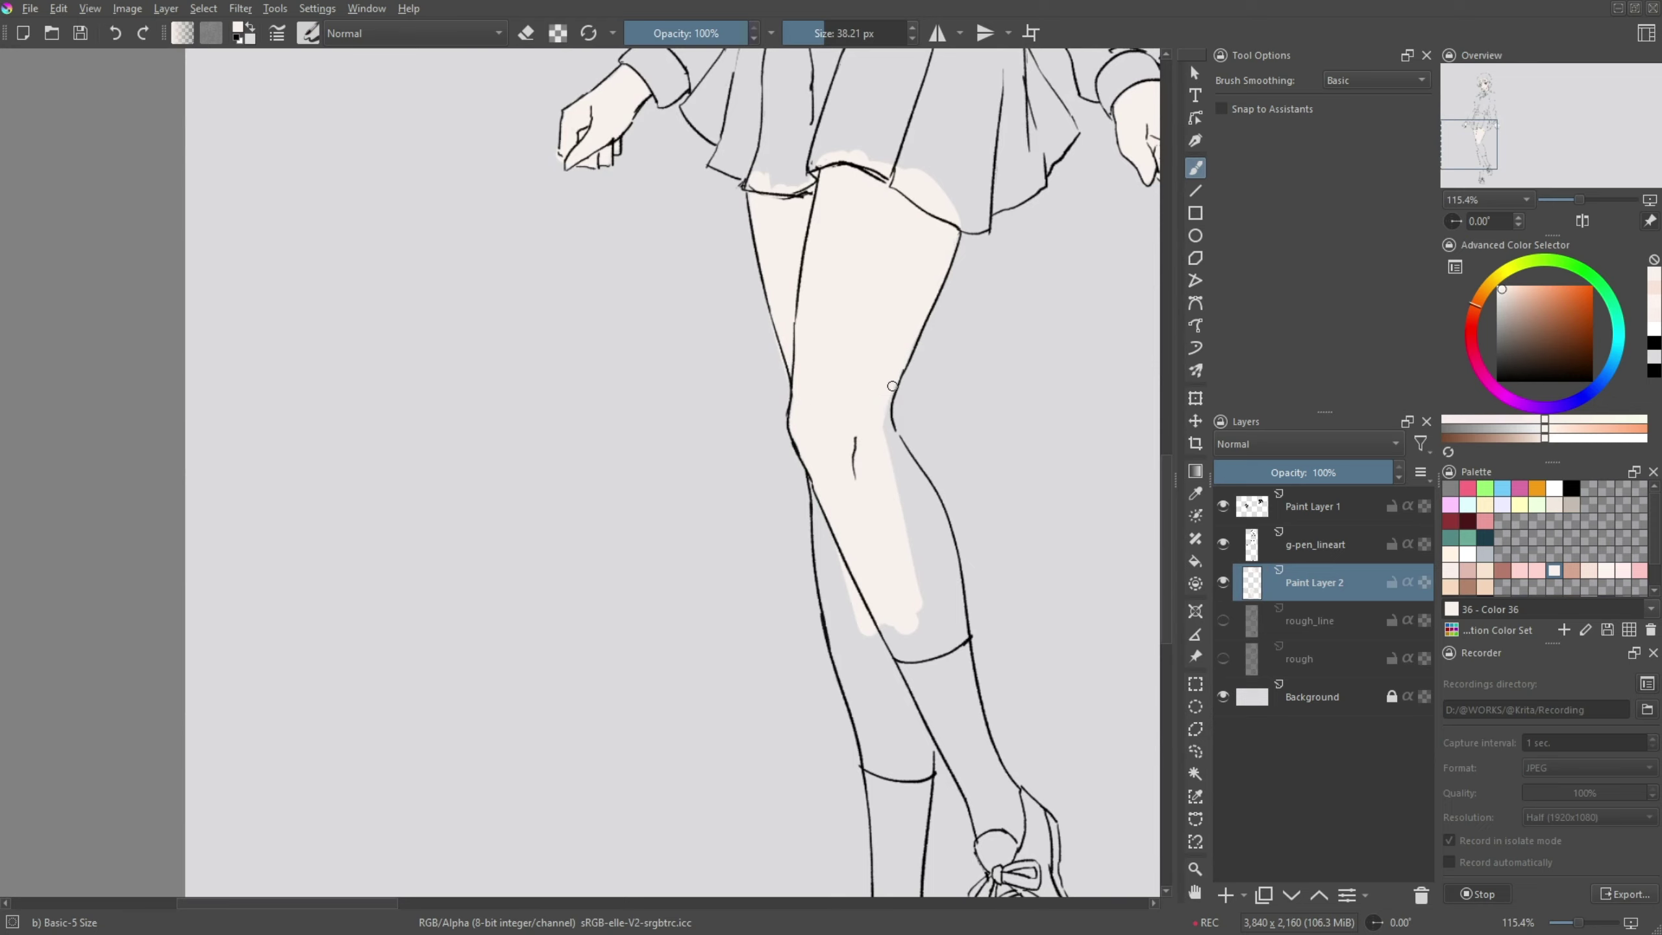
pyautogui.moveTo(916, 392)
pyautogui.mouseDown()
pyautogui.moveTo(937, 559)
pyautogui.moveTo(887, 499)
pyautogui.moveTo(877, 746)
pyautogui.moveTo(918, 756)
pyautogui.moveTo(844, 651)
pyautogui.moveTo(845, 731)
pyautogui.mouseUp()
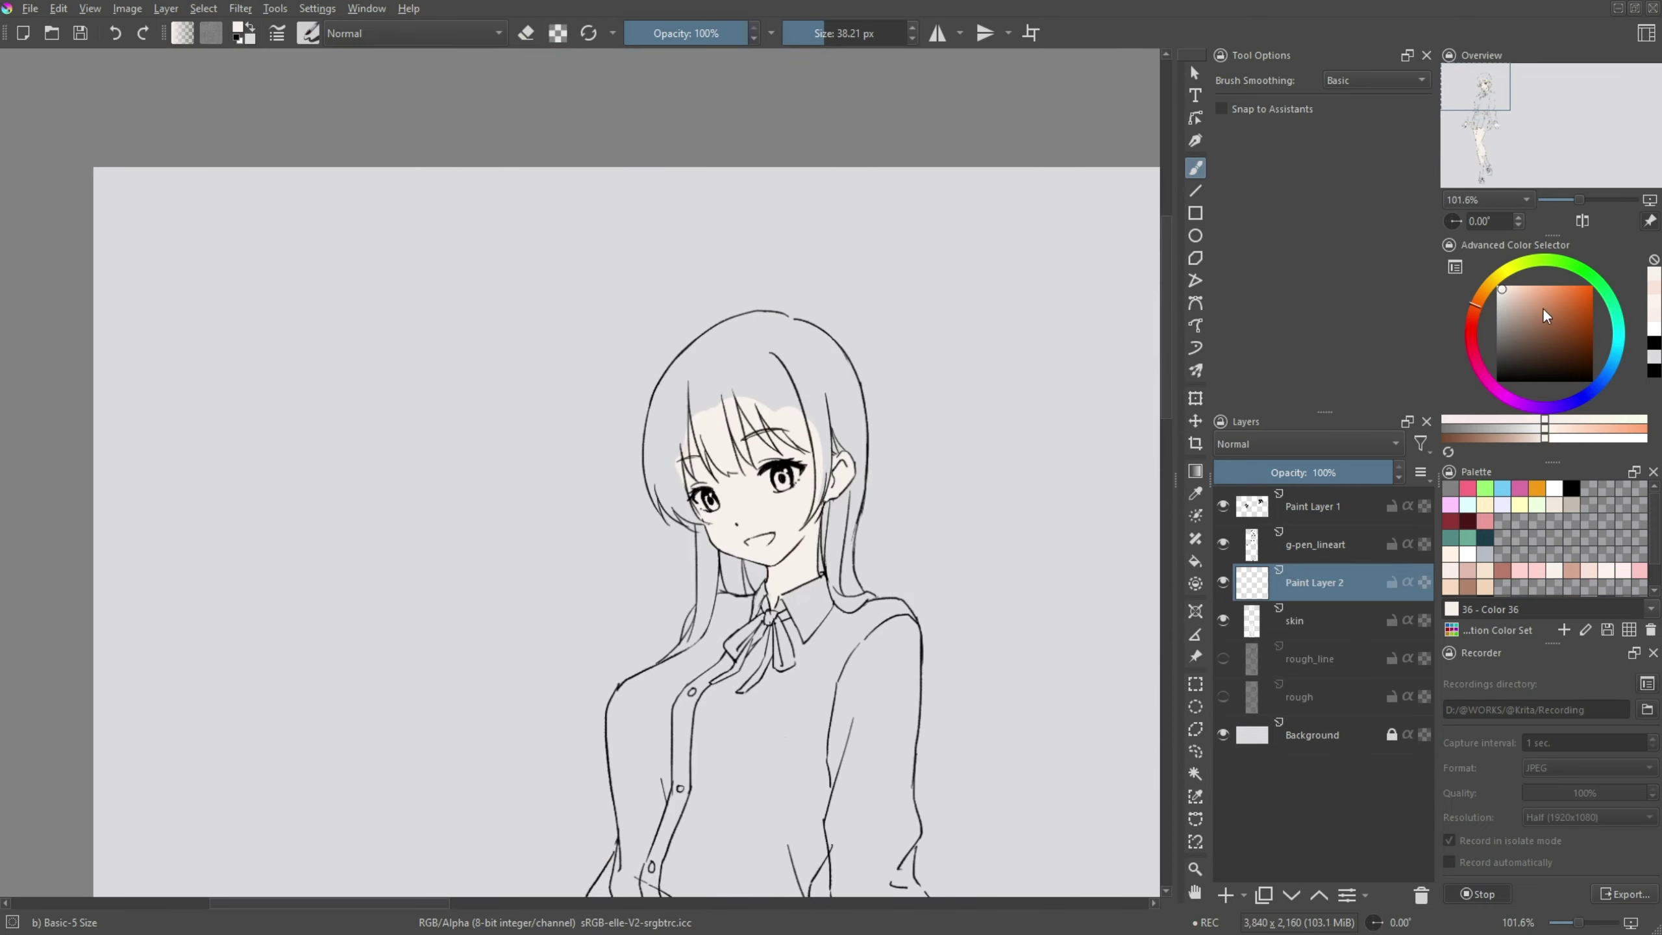
# - Block in the side hair on the viewer's left with dark purple Color 56 on the layer above skin
pyautogui.click(1483, 568)
pyautogui.click(1606, 571)
pyautogui.scroll(3, 644, 327)
pyautogui.press('[')
pyautogui.press('[')
pyautogui.moveTo(716, 401)
pyautogui.mouseDown()
pyautogui.moveTo(669, 551)
pyautogui.moveTo(706, 564)
pyautogui.moveTo(753, 708)
pyautogui.mouseUp()
pyautogui.press('[')
pyautogui.moveTo(720, 543); pyautogui.dragTo(752, 714)
pyautogui.moveTo(707, 419)
pyautogui.mouseDown()
pyautogui.moveTo(680, 694)
pyautogui.moveTo(660, 557)
pyautogui.mouseUp()
# - Extend the dark purple fill up to the side hair's outline and tips with a 15.89 px brush
pyautogui.scroll(4, 777, 601)
pyautogui.press('[')
pyautogui.moveTo(648, 458); pyautogui.dragTo(672, 586)
pyautogui.moveTo(687, 248); pyautogui.dragTo(655, 635)
pyautogui.moveTo(648, 226); pyautogui.dragTo(681, 587)
pyautogui.scroll(-5, 360, 487)
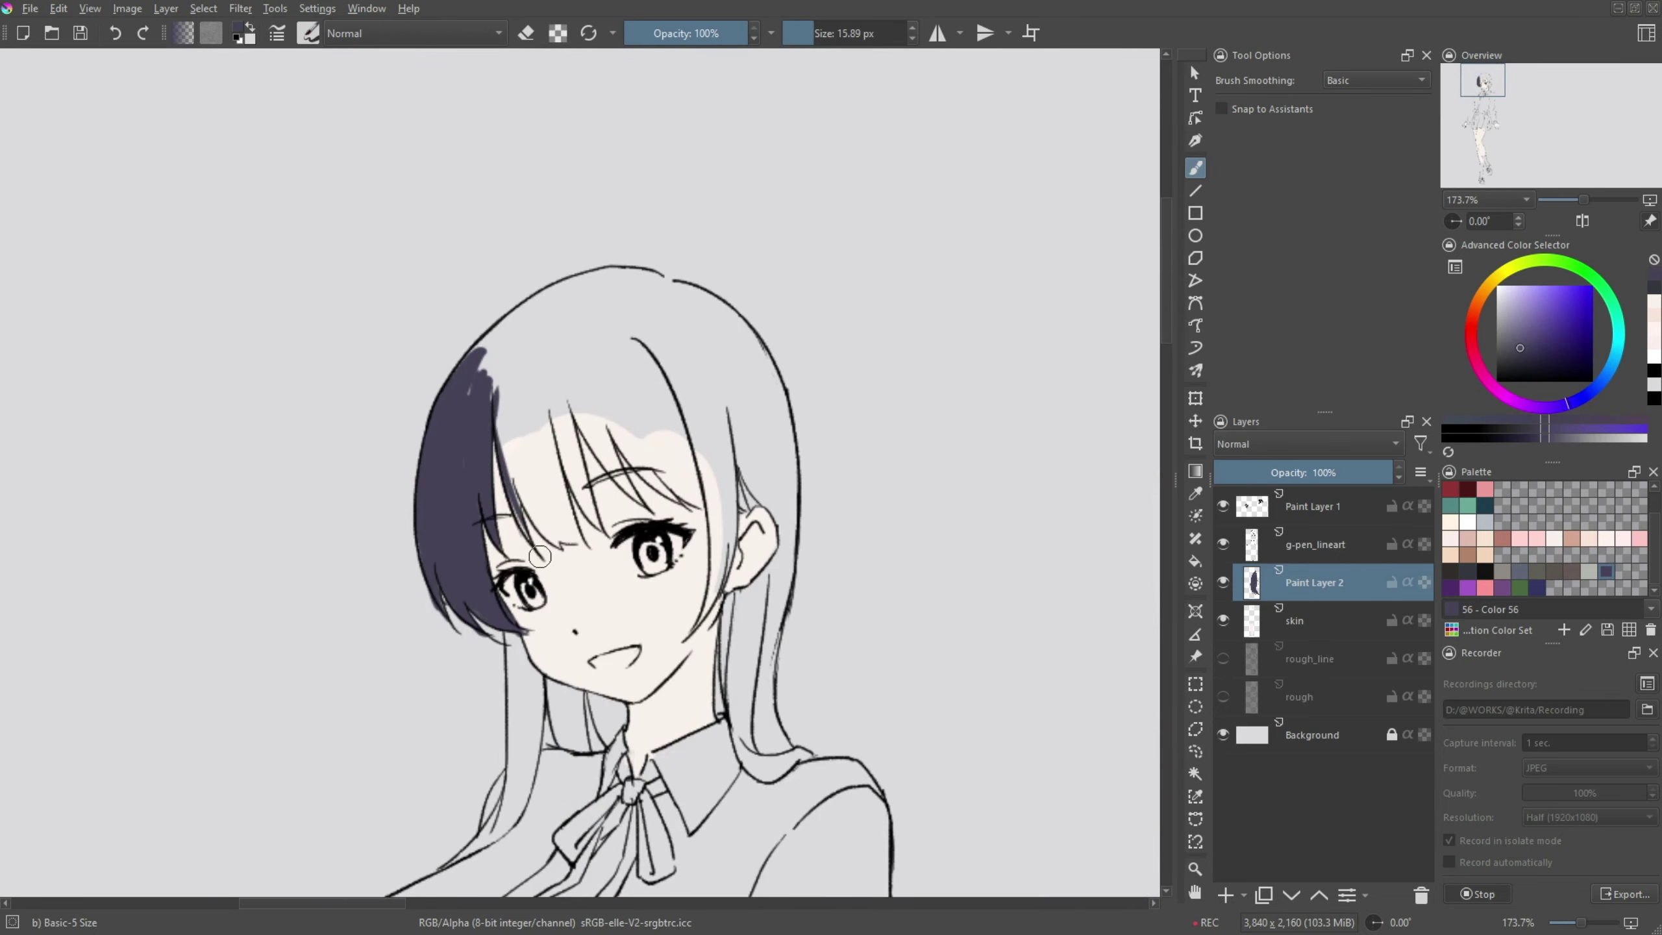
# - Fill the front bangs' strands with dark purple Color 56 at 15.89 px brush size
pyautogui.moveTo(505, 406); pyautogui.dragTo(507, 497)
pyautogui.moveTo(510, 445)
pyautogui.mouseDown()
pyautogui.moveTo(563, 569)
pyautogui.moveTo(550, 417)
pyautogui.mouseUp()
pyautogui.moveTo(538, 333)
pyautogui.mouseDown()
pyautogui.moveTo(586, 533)
pyautogui.moveTo(664, 510)
pyautogui.mouseUp()
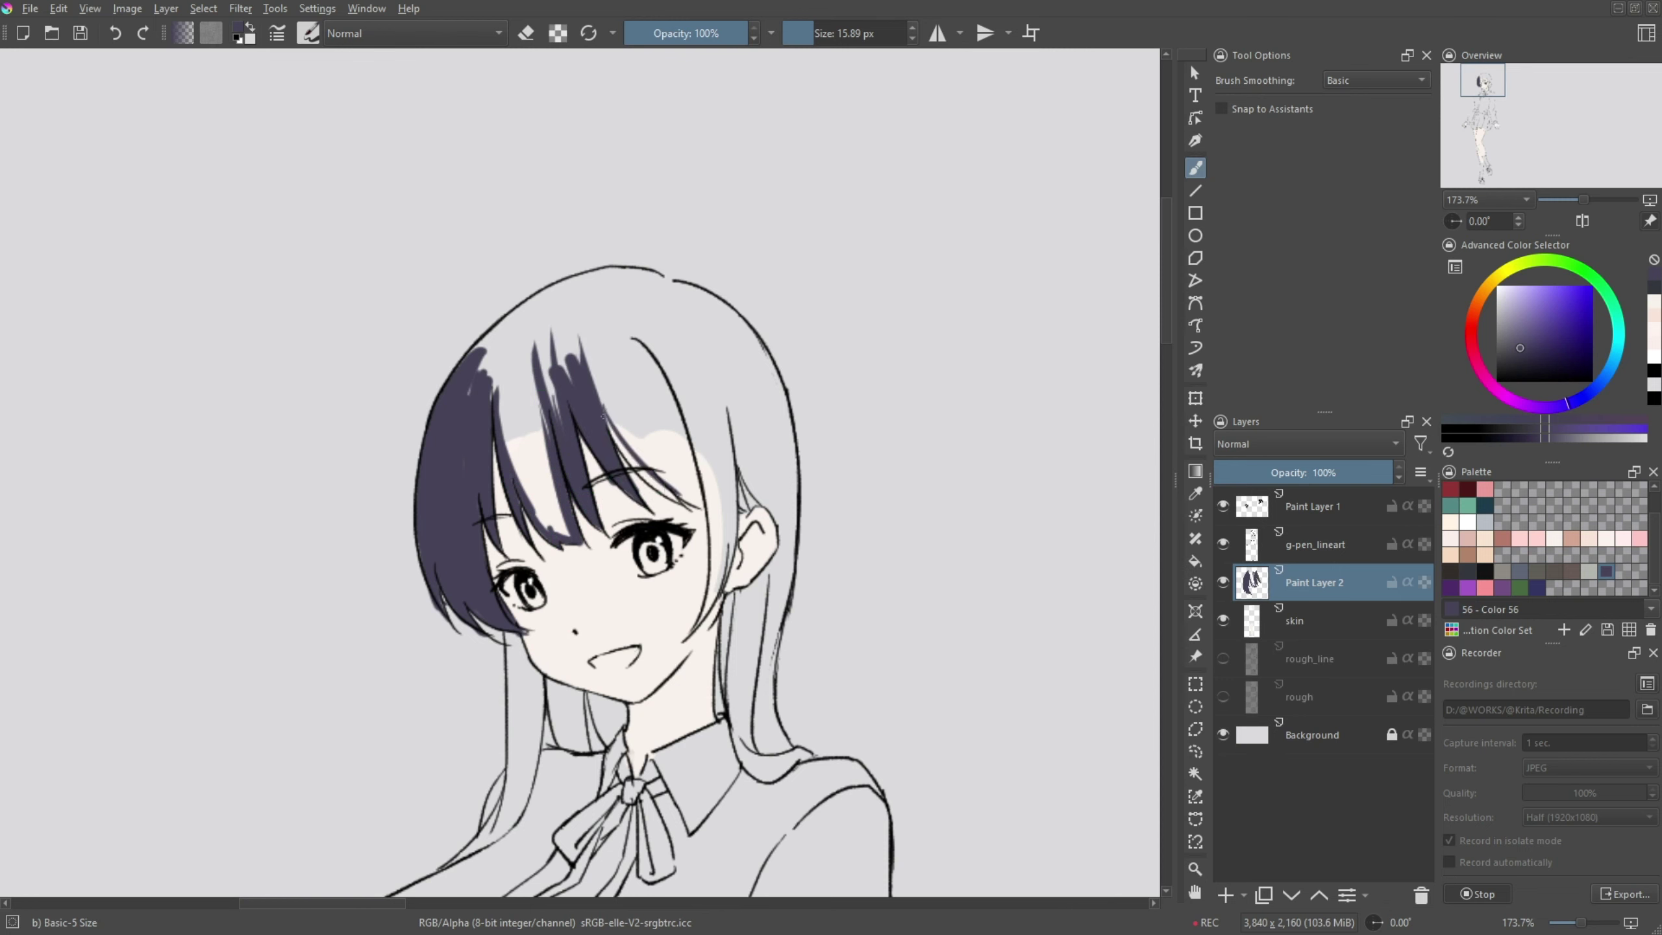
pyautogui.moveTo(602, 419); pyautogui.dragTo(720, 524)
# - Fill the side lock in front of the ear and the long hair behind it down to the shoulder with dark purple
pyautogui.moveTo(713, 363); pyautogui.dragTo(710, 629)
pyautogui.moveTo(724, 421)
pyautogui.mouseDown()
pyautogui.moveTo(778, 569)
pyautogui.moveTo(720, 694)
pyautogui.moveTo(812, 753)
pyautogui.moveTo(759, 598)
pyautogui.moveTo(739, 704)
pyautogui.mouseUp()
pyautogui.scroll(3, 740, 654)
pyautogui.moveTo(962, 596); pyautogui.dragTo(915, 701)
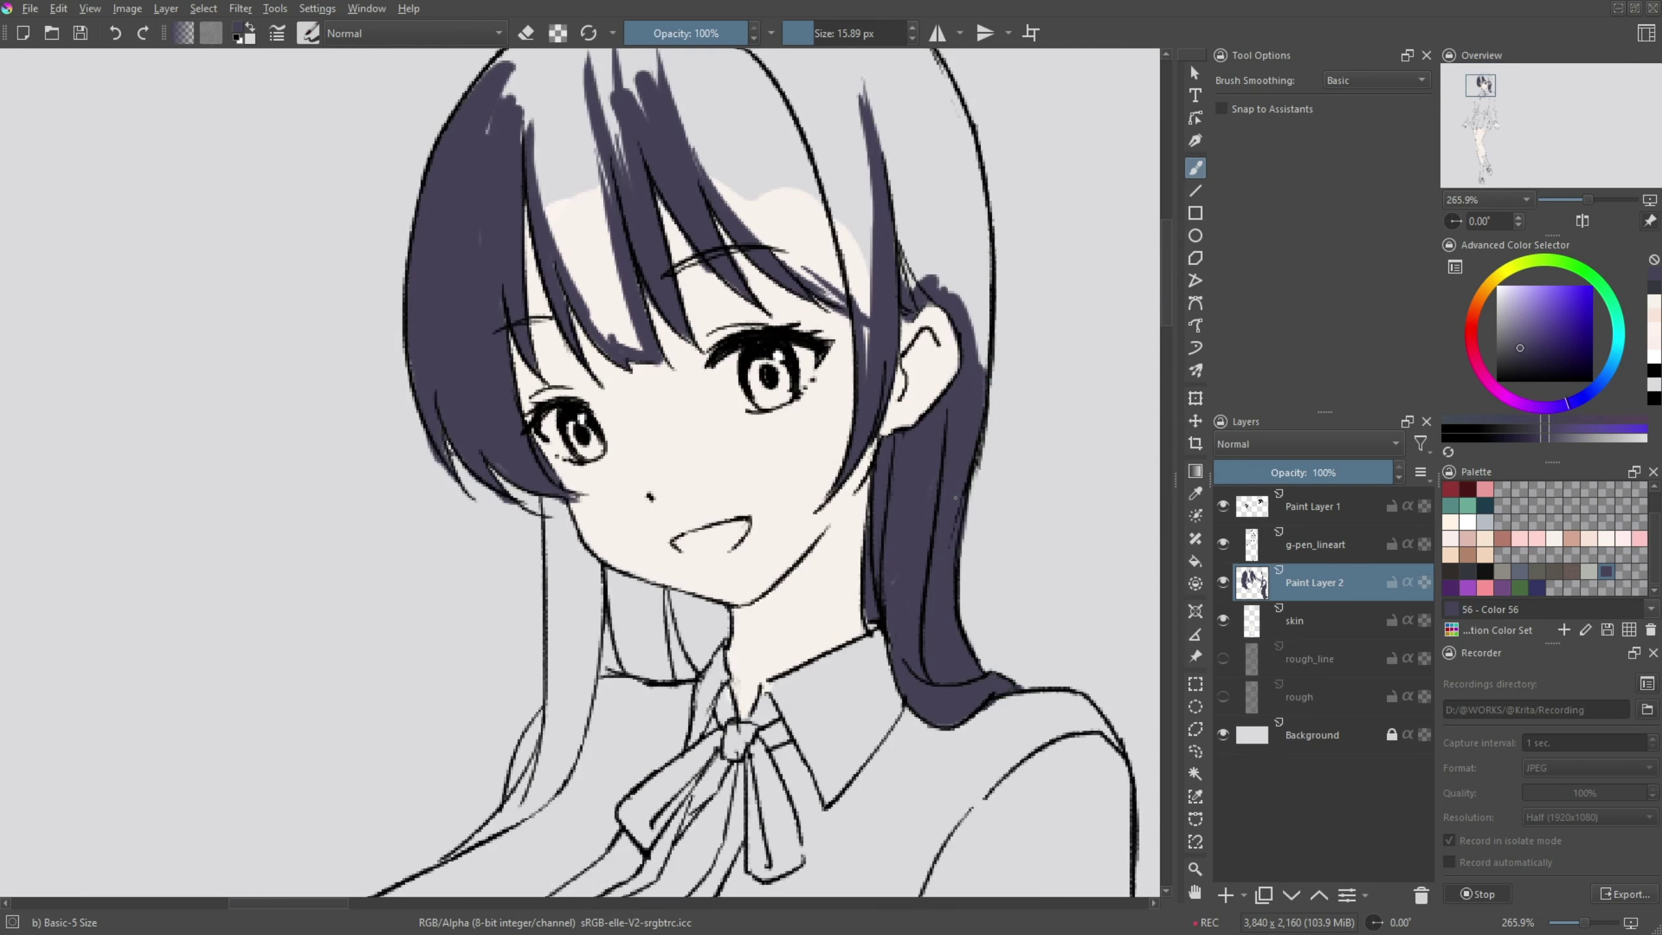
# - Fill the whole crown of the head with dark purple and close the gaps above the bangs
pyautogui.scroll(5, 720, 458)
pyautogui.moveTo(579, 327); pyautogui.dragTo(759, 305)
pyautogui.moveTo(614, 291); pyautogui.dragTo(458, 425)
pyautogui.moveTo(778, 338)
pyautogui.mouseDown()
pyautogui.moveTo(860, 361)
pyautogui.moveTo(916, 531)
pyautogui.mouseUp()
pyautogui.moveTo(753, 367); pyautogui.dragTo(824, 419)
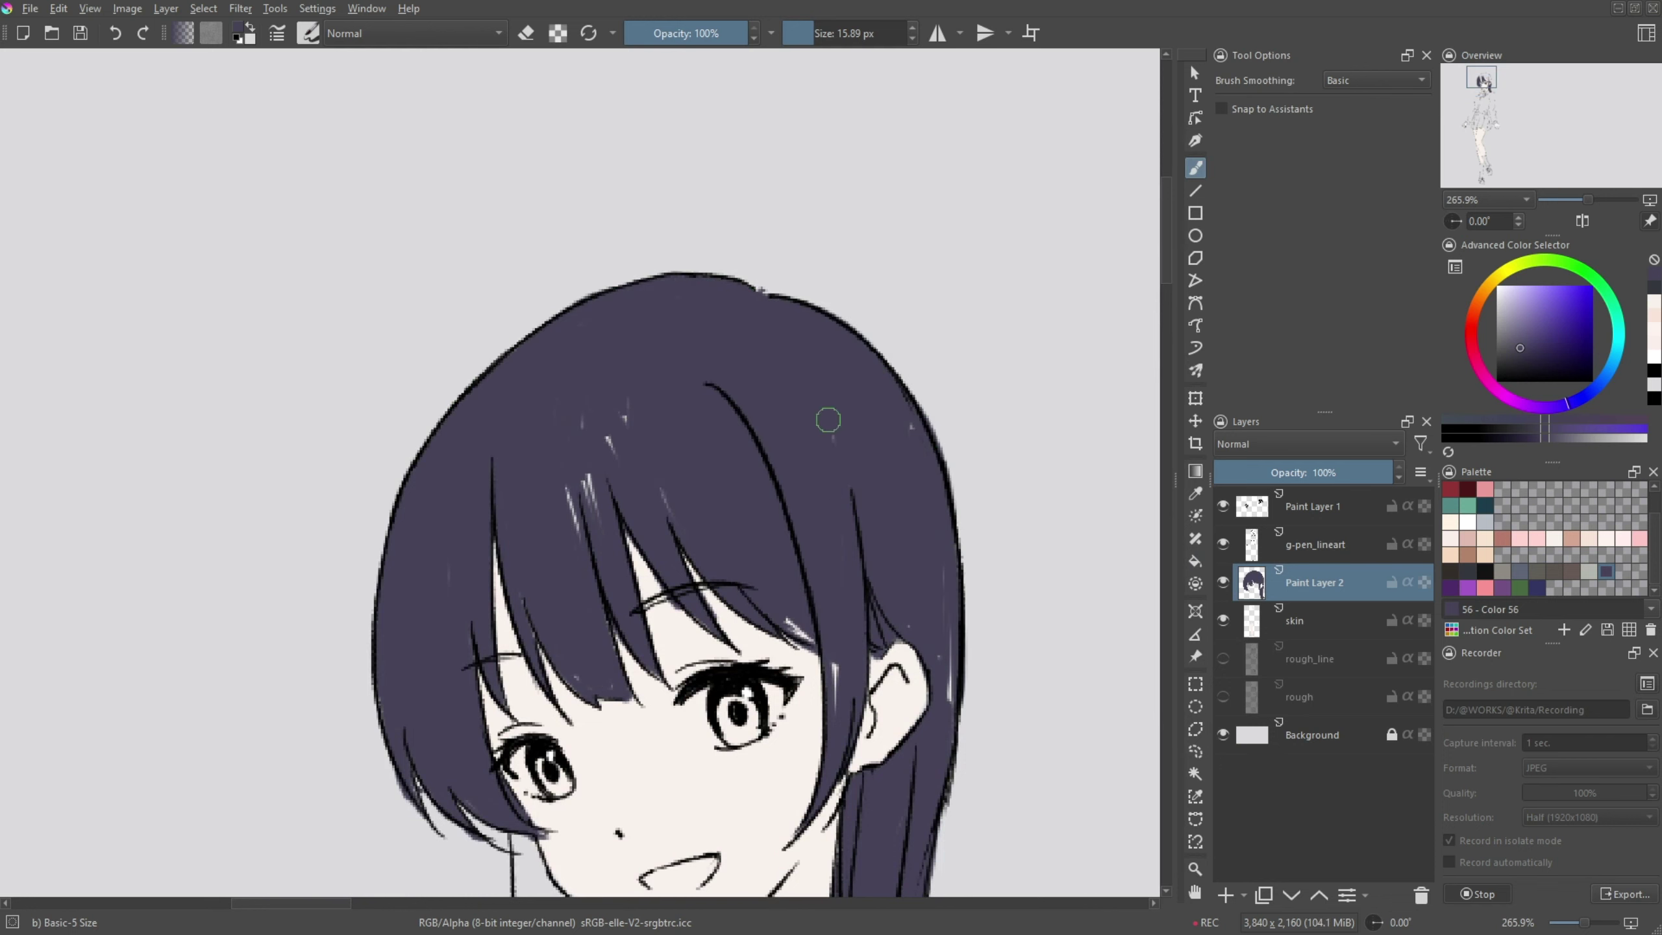
pyautogui.scroll(-2, 824, 420)
pyautogui.scroll(2, 853, 469)
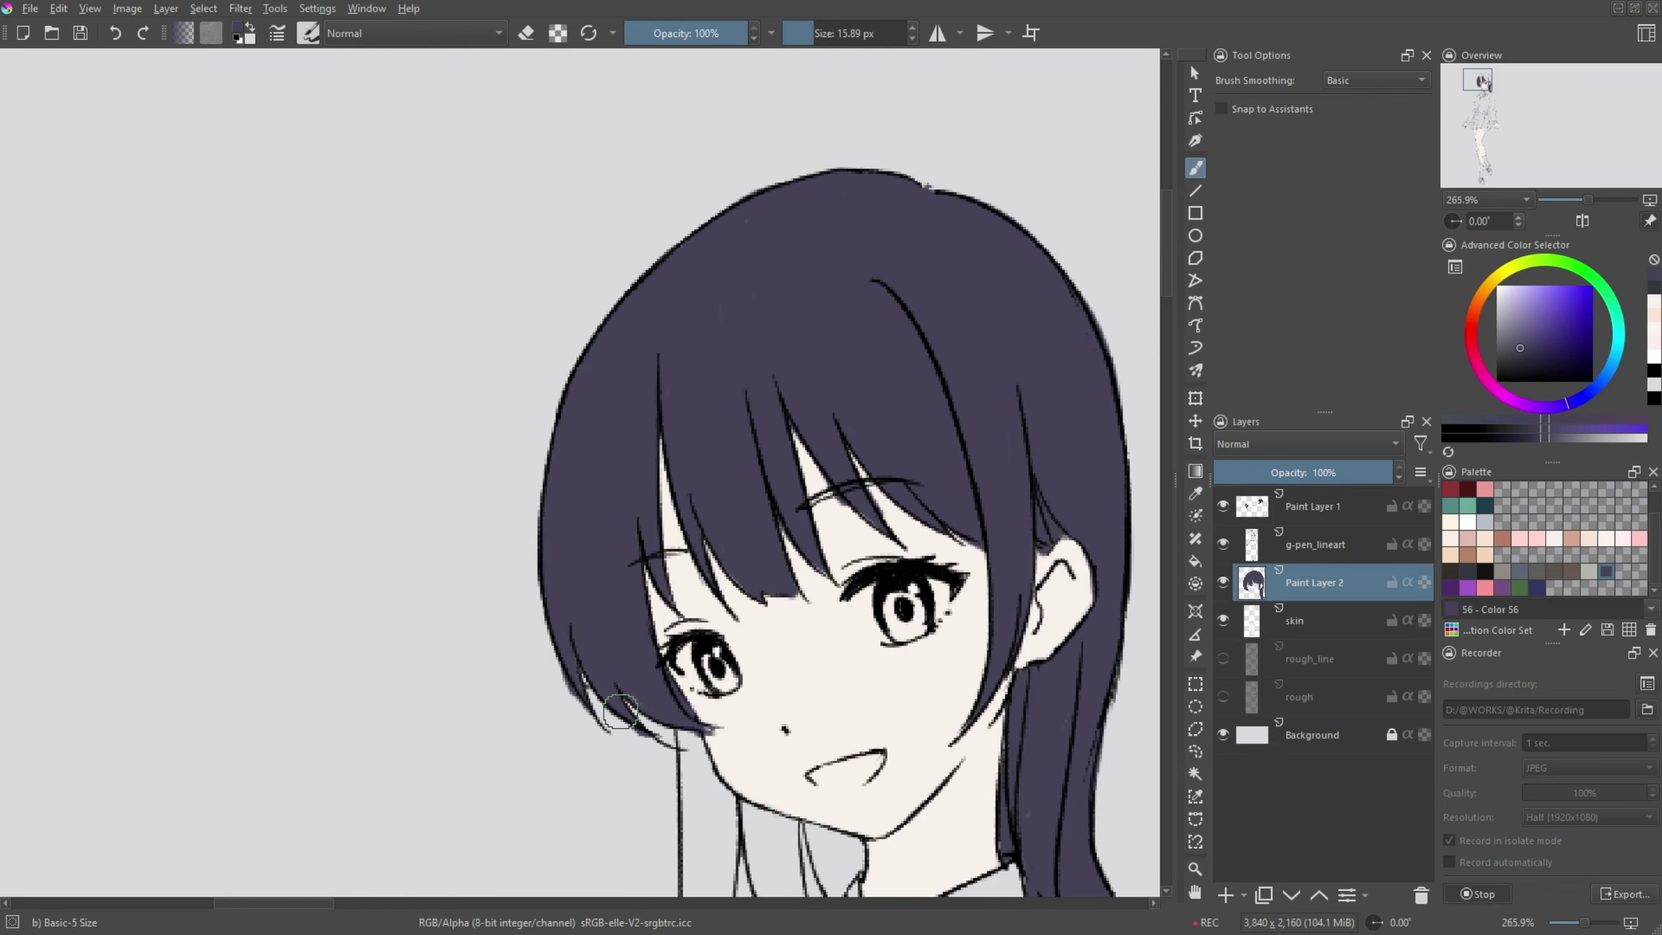
# - Fill the side hair tips and the long strand falling to the chest on the viewer's left with dark purple
pyautogui.moveTo(620, 710); pyautogui.dragTo(509, 419)
pyautogui.moveTo(575, 733)
pyautogui.mouseDown()
pyautogui.moveTo(584, 471)
pyautogui.moveTo(579, 753)
pyautogui.mouseUp()
pyautogui.scroll(-2, 579, 720)
pyautogui.moveTo(693, 471); pyautogui.dragTo(570, 602)
pyautogui.scroll(2, 569, 524)
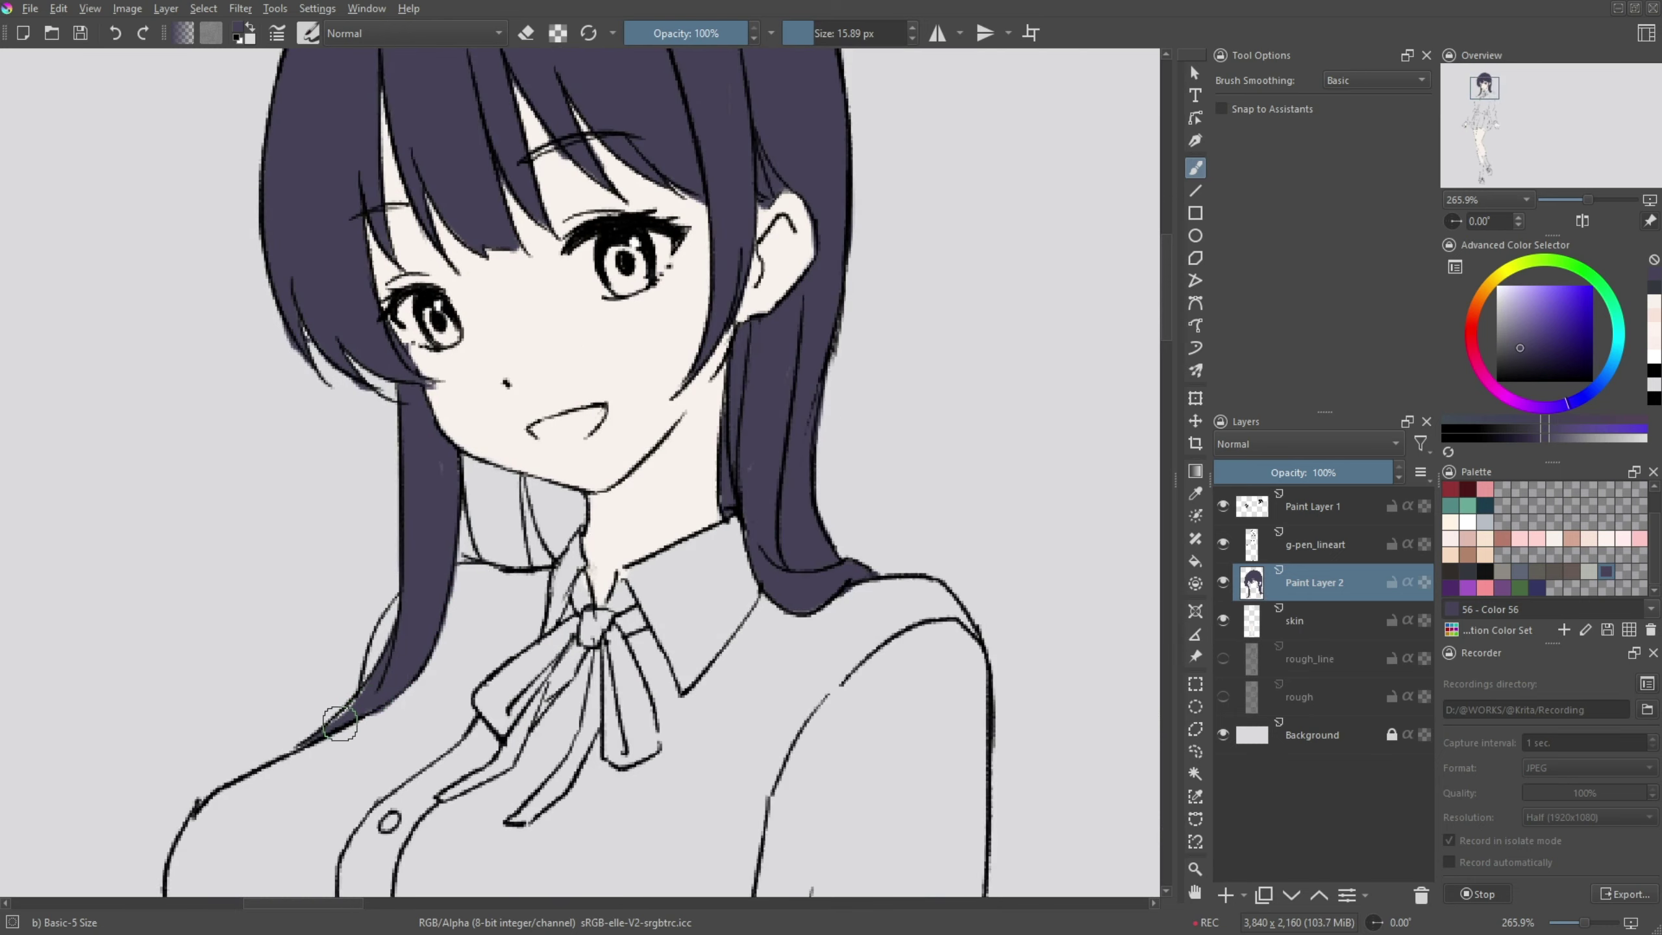
# - Fill the hair behind the neck below the chin with dark purple at 8.92 px brush size
pyautogui.press('[')
pyautogui.press('[')
pyautogui.moveTo(497, 475)
pyautogui.mouseDown()
pyautogui.moveTo(468, 566)
pyautogui.moveTo(575, 525)
pyautogui.mouseUp()
pyautogui.scroll(-2, 575, 525)
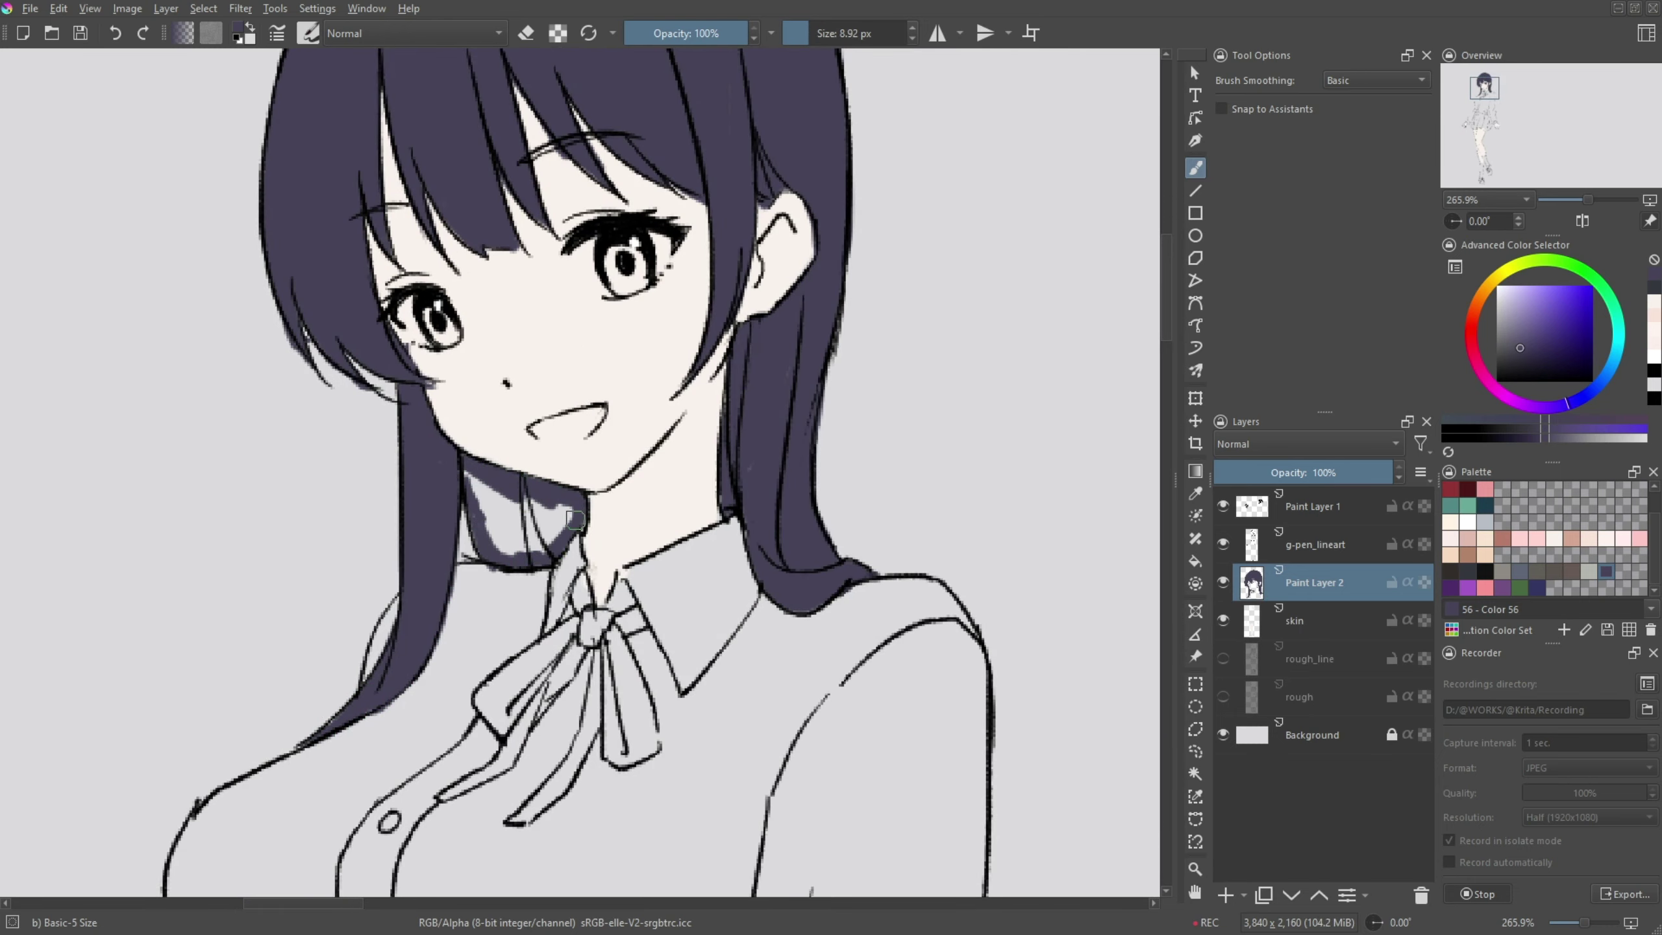
# - Rename the hair colour layer "hair" and the new empty layer beneath it "cloth"
pyautogui.scroll(-2, 630, 480)
pyautogui.scroll(-1, 631, 480)
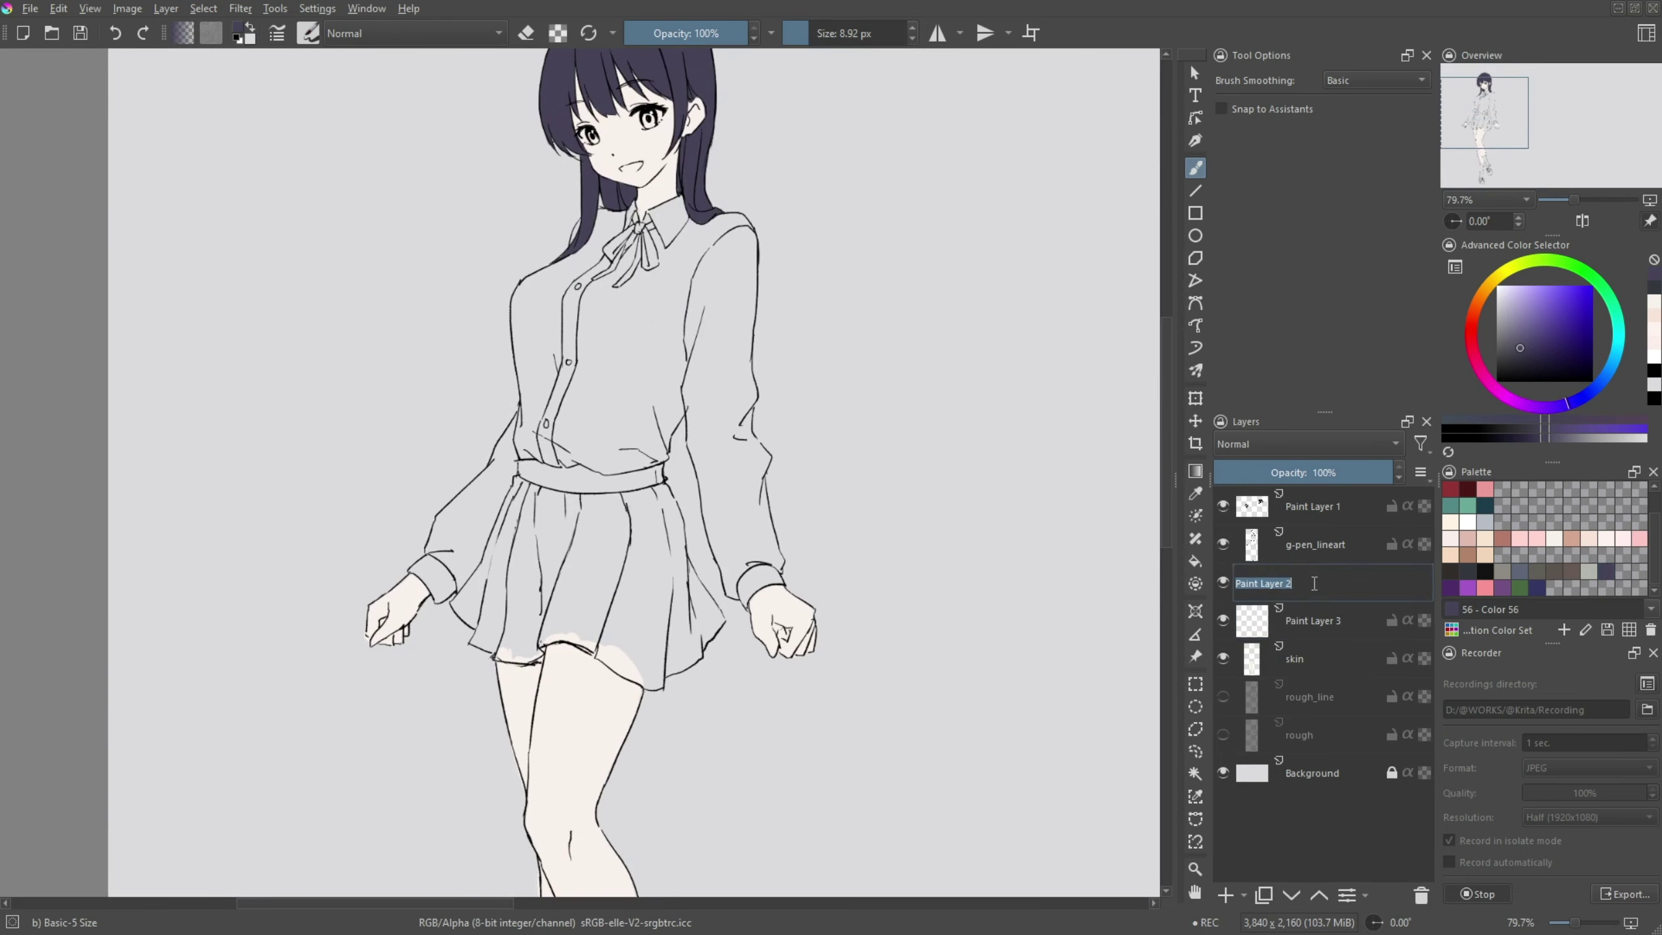
pyautogui.doubleClick(1317, 620)
pyautogui.press('BackSpace')
pyautogui.write('cloth')
pyautogui.press('Return')
# - Shift white Color 40 to a pale lavender and block in the collar and chest of the shirt at 36.25 px
pyautogui.scroll(2, 1538, 537)
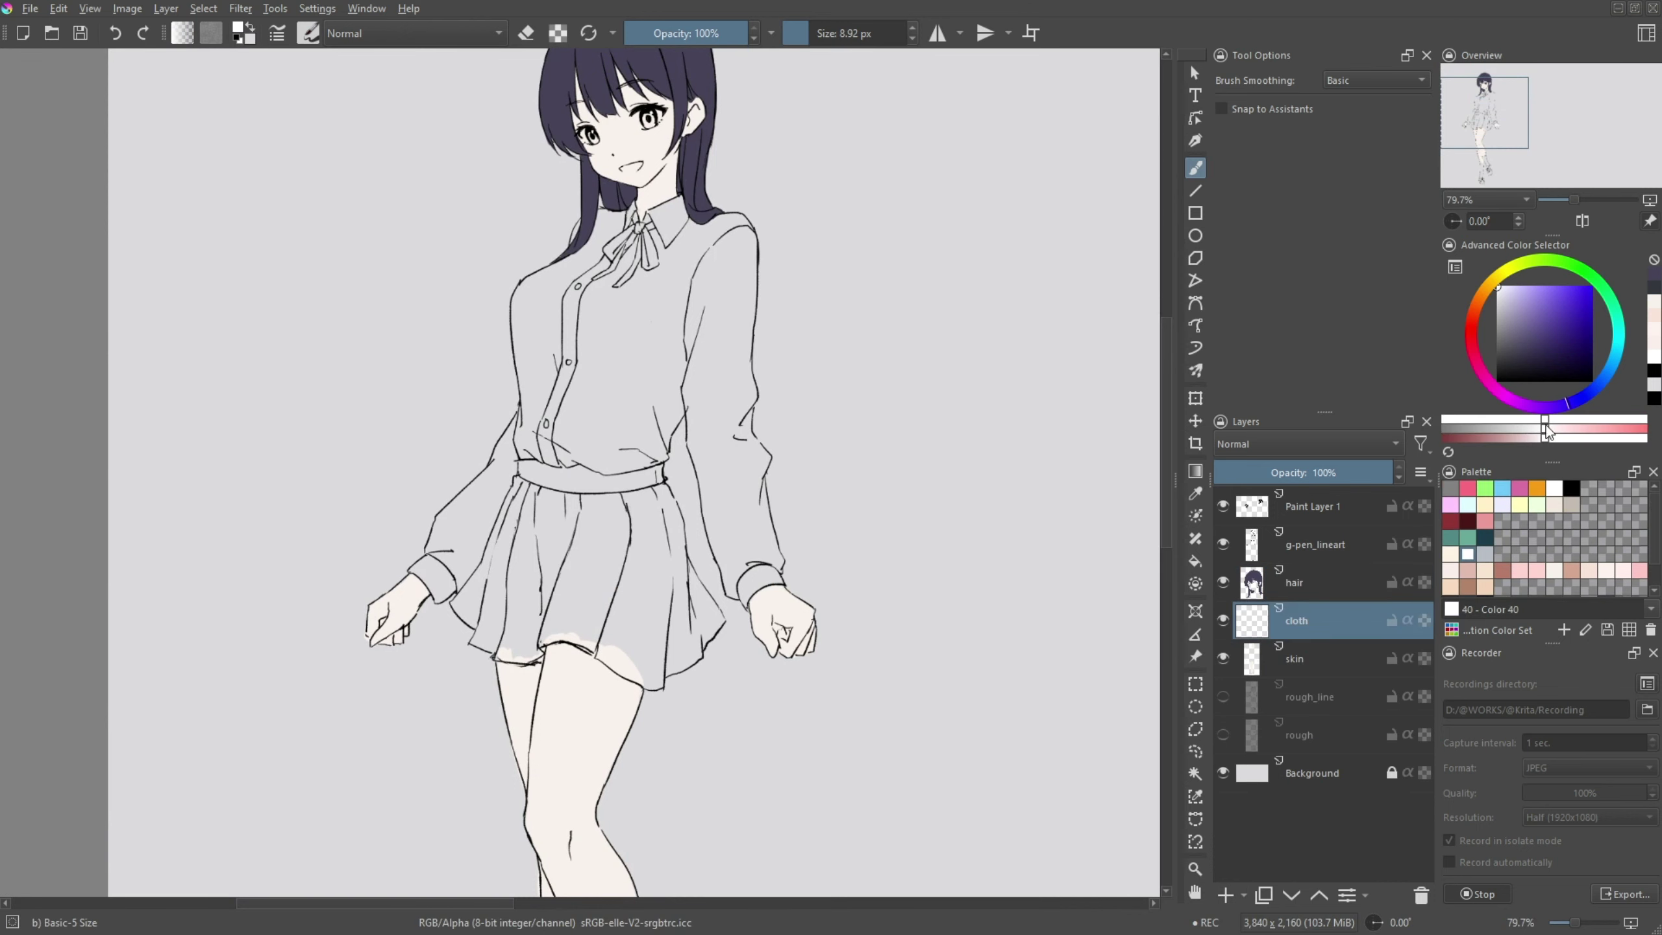
pyautogui.click(1499, 290)
pyautogui.scroll(1, 760, 515)
pyautogui.moveTo(760, 514); pyautogui.dragTo(824, 603)
pyautogui.scroll(1, 825, 602)
pyautogui.moveTo(877, 366); pyautogui.dragTo(916, 471)
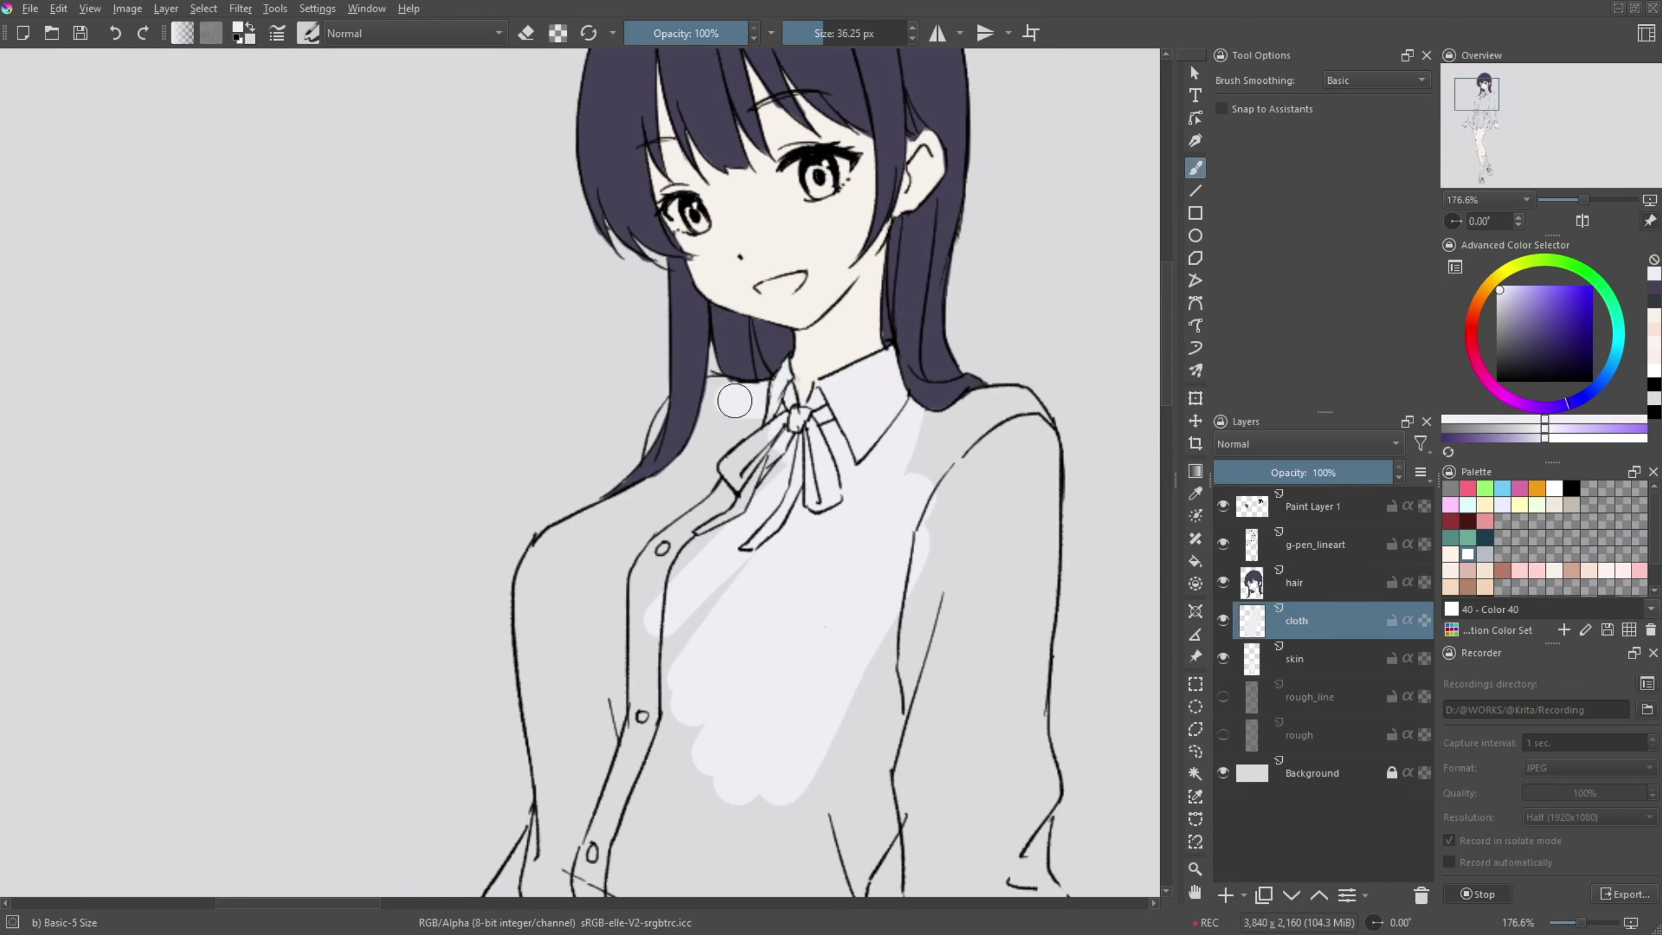
# - Extend the pale lavender along the shirt's shoulder, outer side and hem above the waistband
pyautogui.moveTo(654, 392); pyautogui.dragTo(752, 537)
pyautogui.scroll(1, 790, 364)
pyautogui.moveTo(785, 341)
pyautogui.mouseDown()
pyautogui.moveTo(771, 699)
pyautogui.moveTo(916, 732)
pyautogui.mouseUp()
pyautogui.scroll(-2, 778, 557)
pyautogui.moveTo(857, 392); pyautogui.dragTo(929, 648)
pyautogui.scroll(-1, 823, 371)
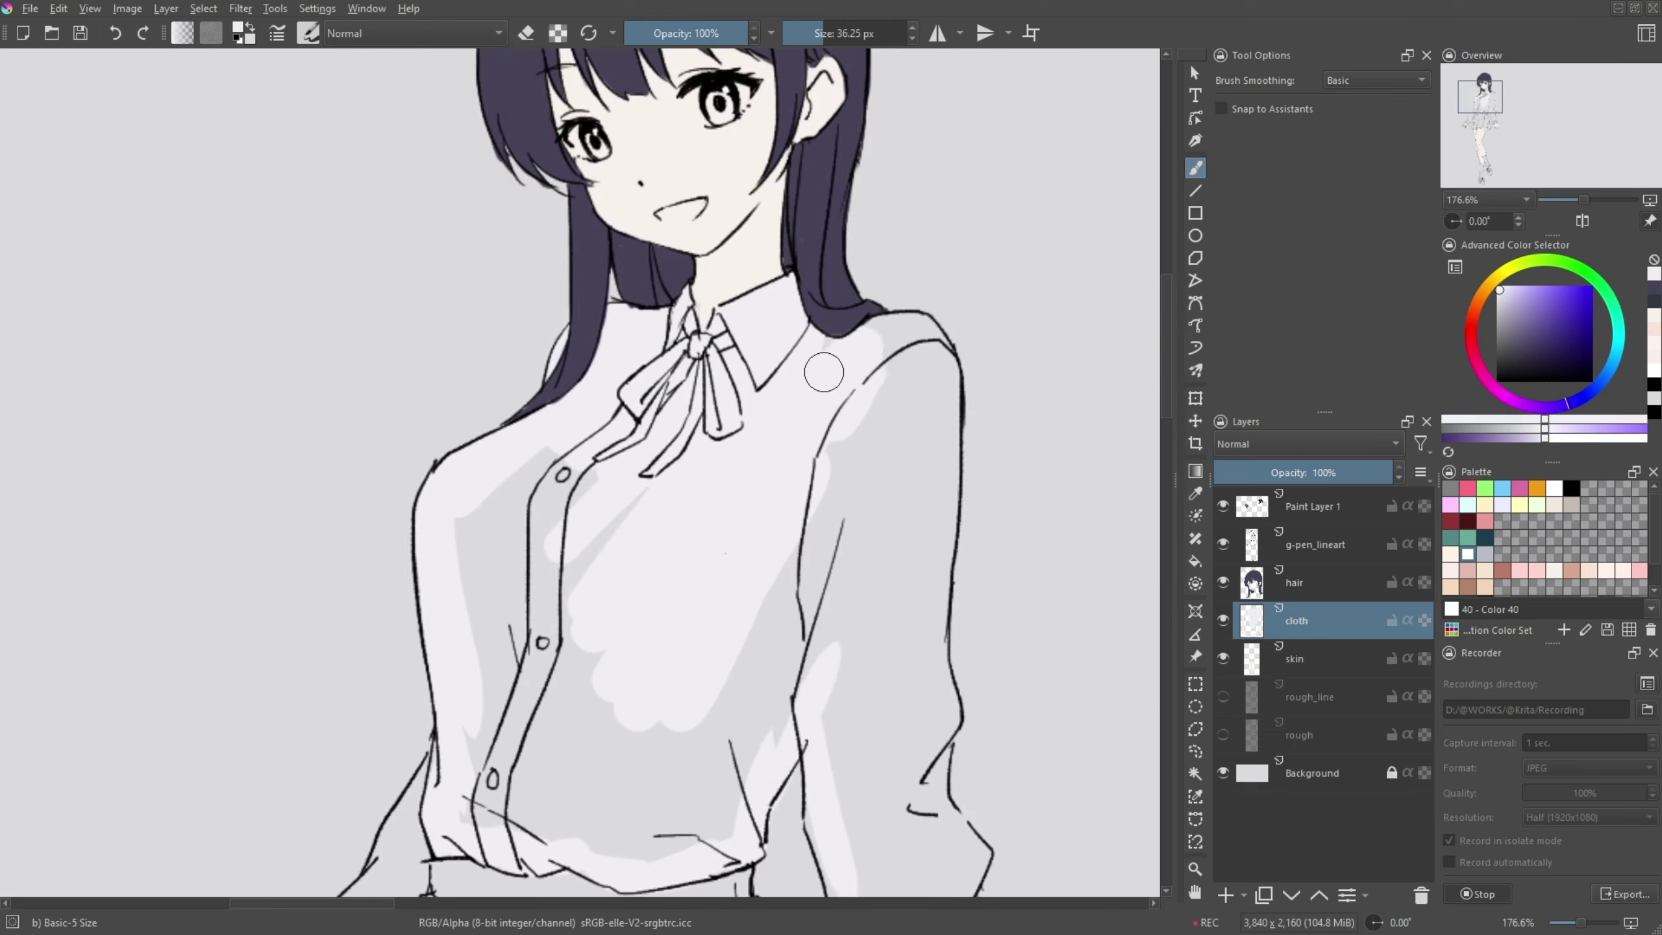
# - Paint pale lavender inside the outline of the sleeve and cuff on the viewer's right, reducing the brush to 21.67 px
pyautogui.moveTo(870, 314); pyautogui.dragTo(949, 438)
pyautogui.scroll(2, 950, 438)
pyautogui.moveTo(864, 405); pyautogui.dragTo(899, 552)
pyautogui.scroll(-3, 899, 552)
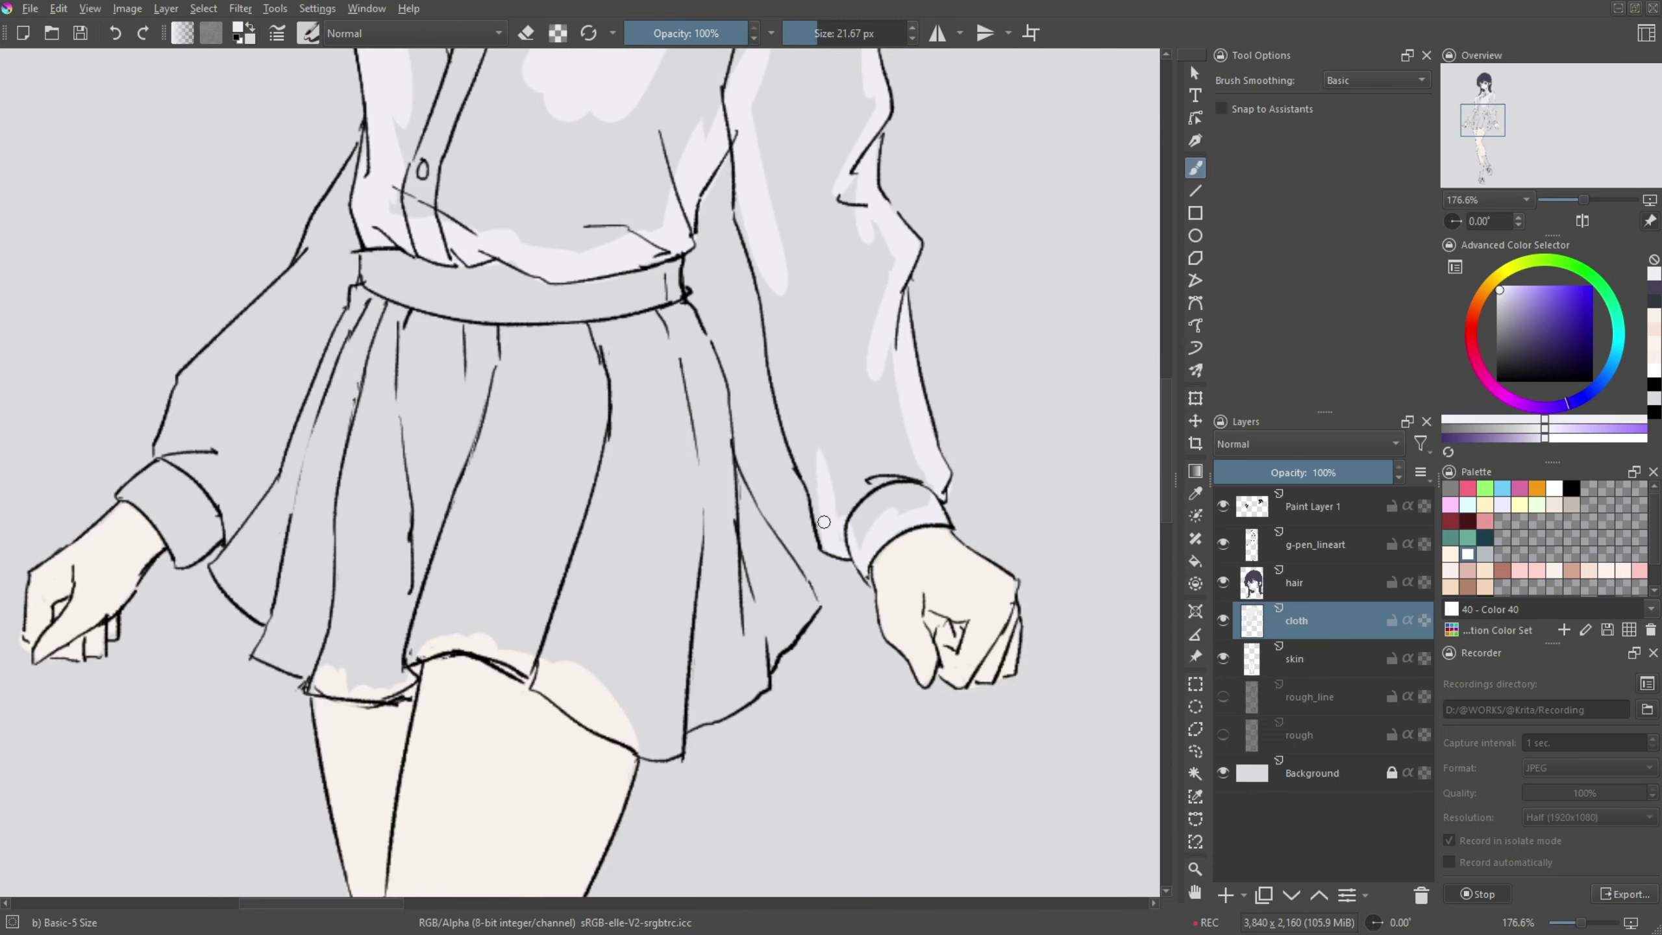
# - Flood-fill the remaining gaps in the shirt body and the right-hand sleeve with pale lavender on the cloth layer
pyautogui.scroll(3, 862, 372)
pyautogui.press('f')
pyautogui.click(862, 372)
pyautogui.press('b')
pyautogui.press('pageup')
pyautogui.press('pageup')
pyautogui.press('e')
pyautogui.scroll(-2, 771, 348)
pyautogui.scroll(2, 720, 556)
pyautogui.press('pagedown')
pyautogui.press('pagedown')
pyautogui.press('e')
# - Paint and fill the sleeve and cuff on the viewer's left with pale lavender
pyautogui.moveTo(785, 446); pyautogui.dragTo(700, 713)
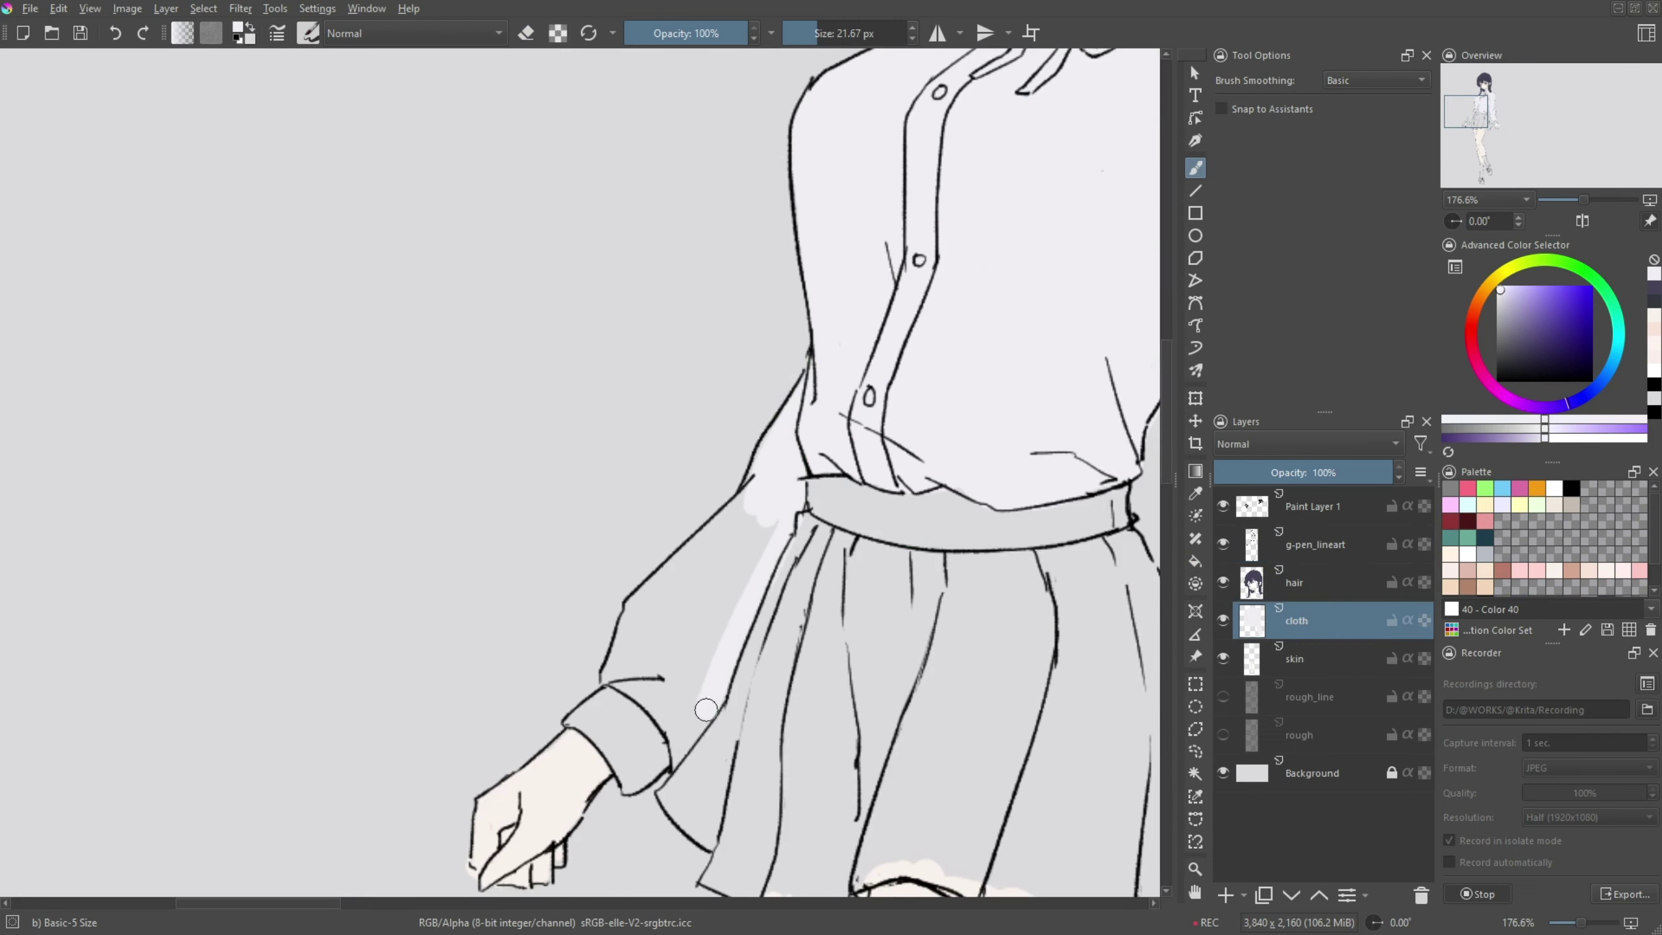
pyautogui.moveTo(720, 648); pyautogui.dragTo(576, 785)
pyautogui.moveTo(635, 602); pyautogui.dragTo(608, 694)
pyautogui.press('f')
# - Add a new layer above cloth and name it "skirt"
pyautogui.scroll(-3, 707, 580)
pyautogui.click(1225, 894)
pyautogui.doubleClick(1295, 620)
pyautogui.write('skirt')
pyautogui.press('Return')
# - Fill the pleated skirt and its waistband with a dark navy based on Color 50 at 21.67 px
pyautogui.click(1480, 527)
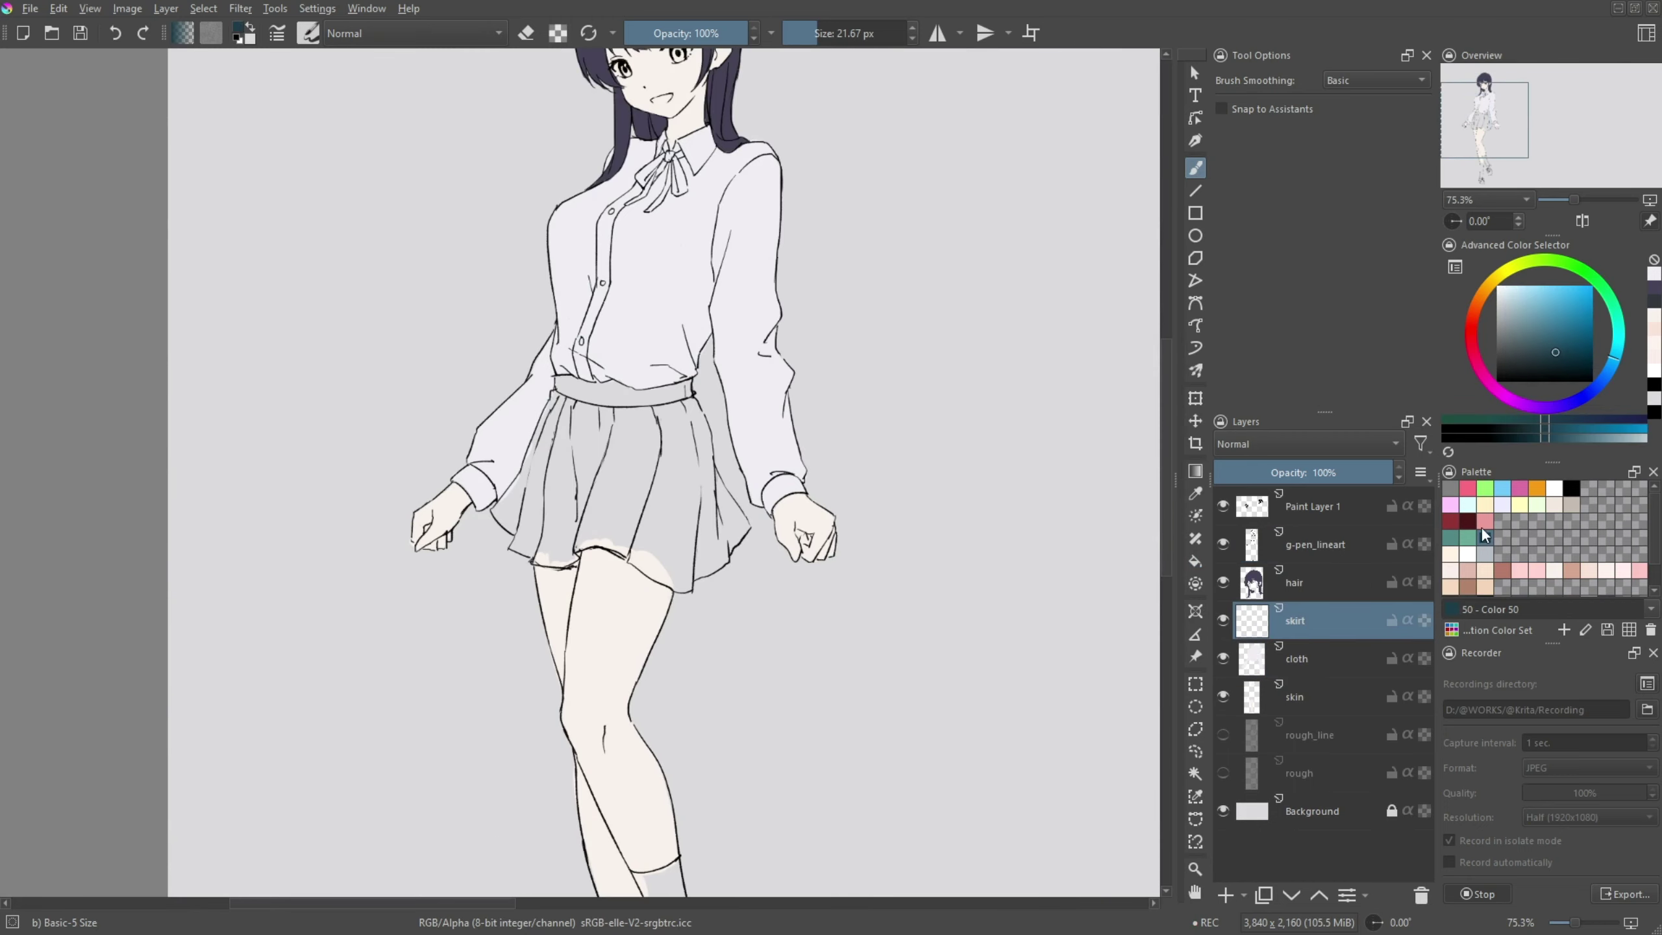
pyautogui.press('b')
pyautogui.scroll(3, 831, 392)
pyautogui.moveTo(753, 298)
pyautogui.mouseDown()
pyautogui.moveTo(673, 550)
pyautogui.moveTo(933, 625)
pyautogui.moveTo(1047, 579)
pyautogui.mouseUp()
pyautogui.moveTo(775, 518)
pyautogui.mouseDown()
pyautogui.moveTo(884, 769)
pyautogui.moveTo(753, 522)
pyautogui.moveTo(942, 540)
pyautogui.mouseUp()
pyautogui.click(818, 654)
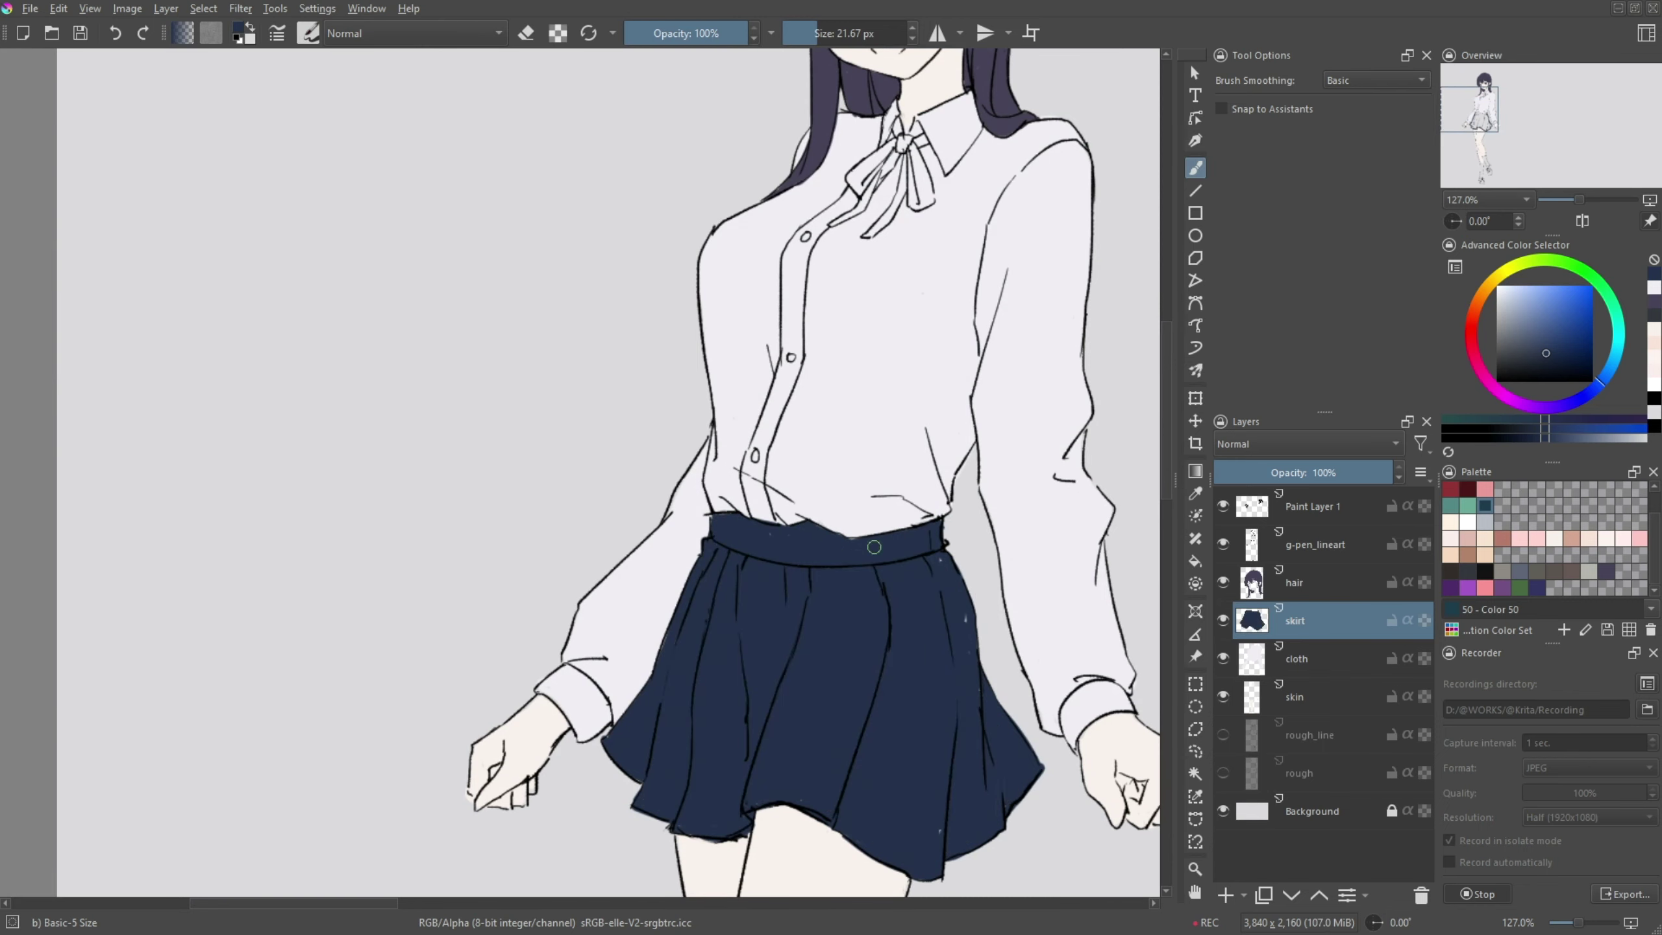
# - Add a layer above skirt and fill both socks with a dark charcoal based on Color 57
pyautogui.scroll(-4, 861, 489)
pyautogui.press('Insert')
pyautogui.scroll(6, 834, 629)
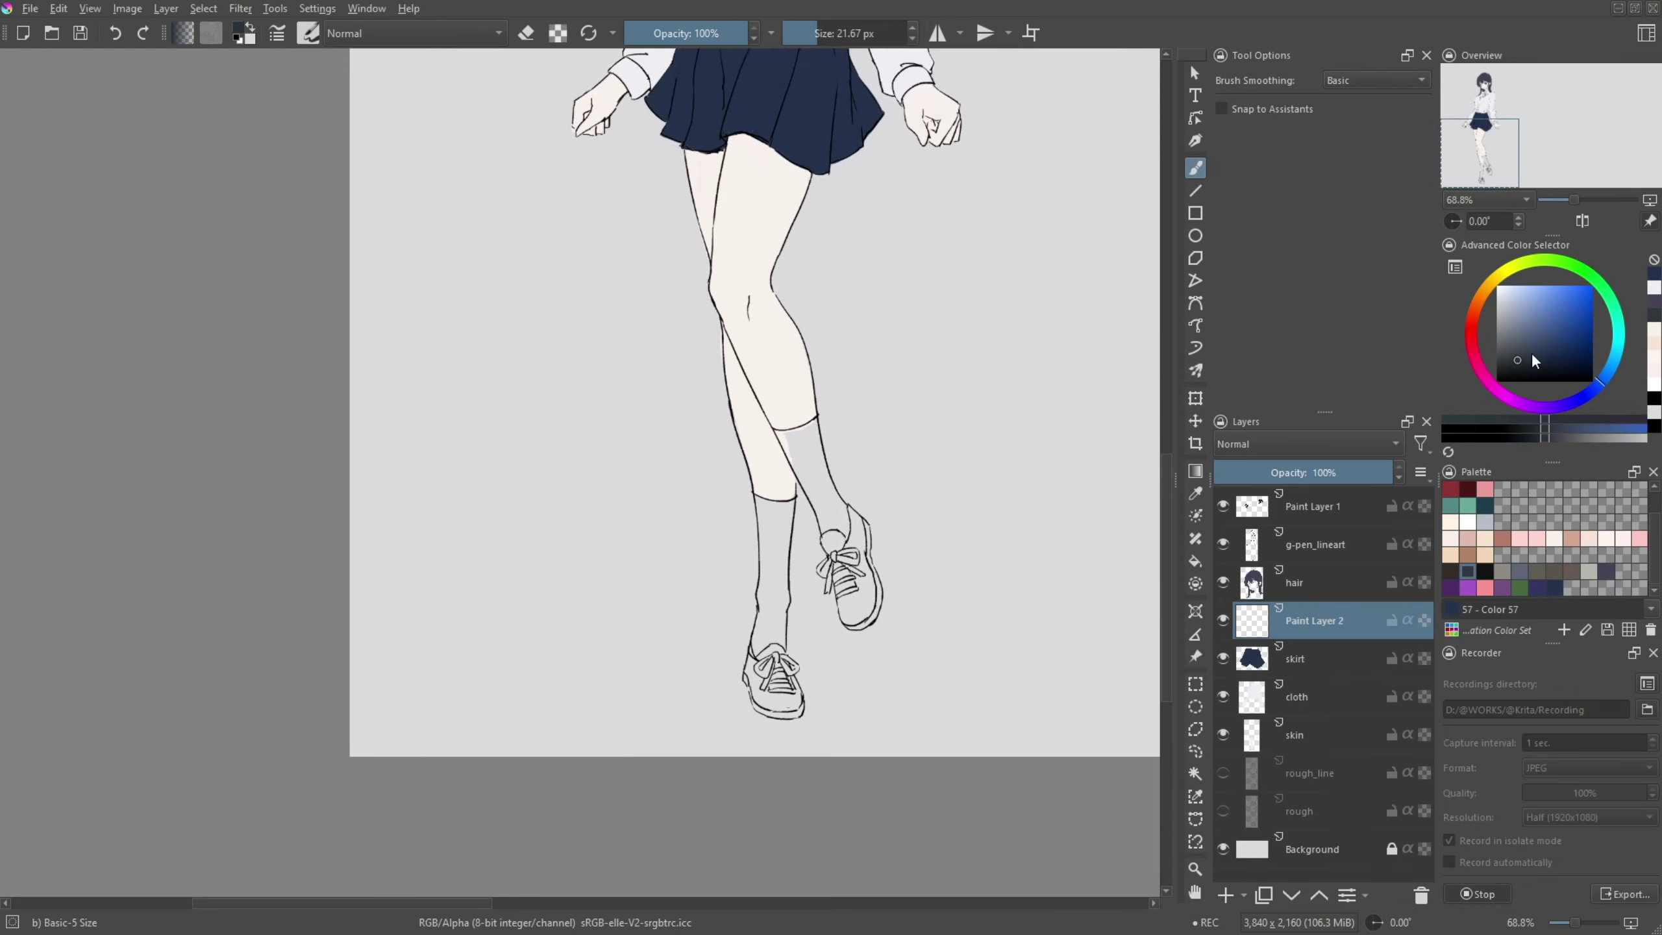
pyautogui.moveTo(724, 337); pyautogui.dragTo(842, 537)
pyautogui.moveTo(752, 385); pyautogui.dragTo(850, 570)
pyautogui.moveTo(726, 333)
pyautogui.mouseDown()
pyautogui.moveTo(818, 308)
pyautogui.moveTo(877, 517)
pyautogui.moveTo(863, 537)
pyautogui.mouseUp()
pyautogui.moveTo(729, 486)
pyautogui.mouseDown()
pyautogui.moveTo(868, 338)
pyautogui.moveTo(836, 566)
pyautogui.moveTo(870, 655)
pyautogui.mouseUp()
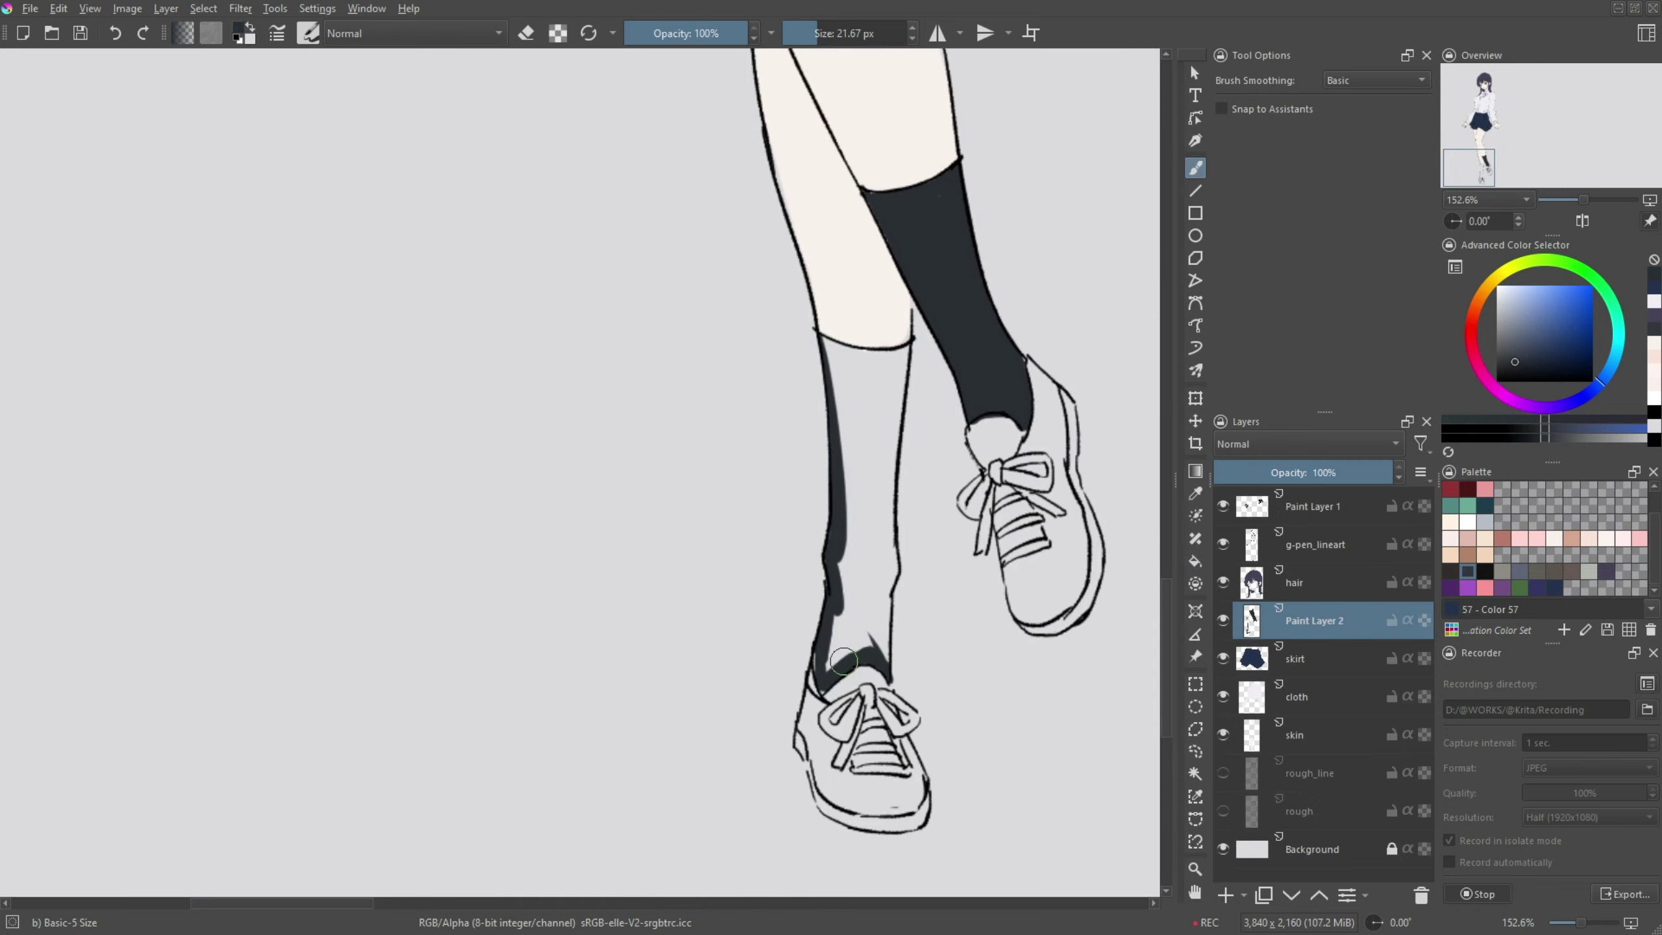
pyautogui.moveTo(818, 337)
pyautogui.mouseDown()
pyautogui.moveTo(906, 350)
pyautogui.moveTo(888, 634)
pyautogui.moveTo(864, 545)
pyautogui.mouseUp()
# - Add a layer above the socks layer and fill both shoes, including the laces, with medium grey
pyautogui.scroll(-5, 255, 471)
pyautogui.press('pagedown')
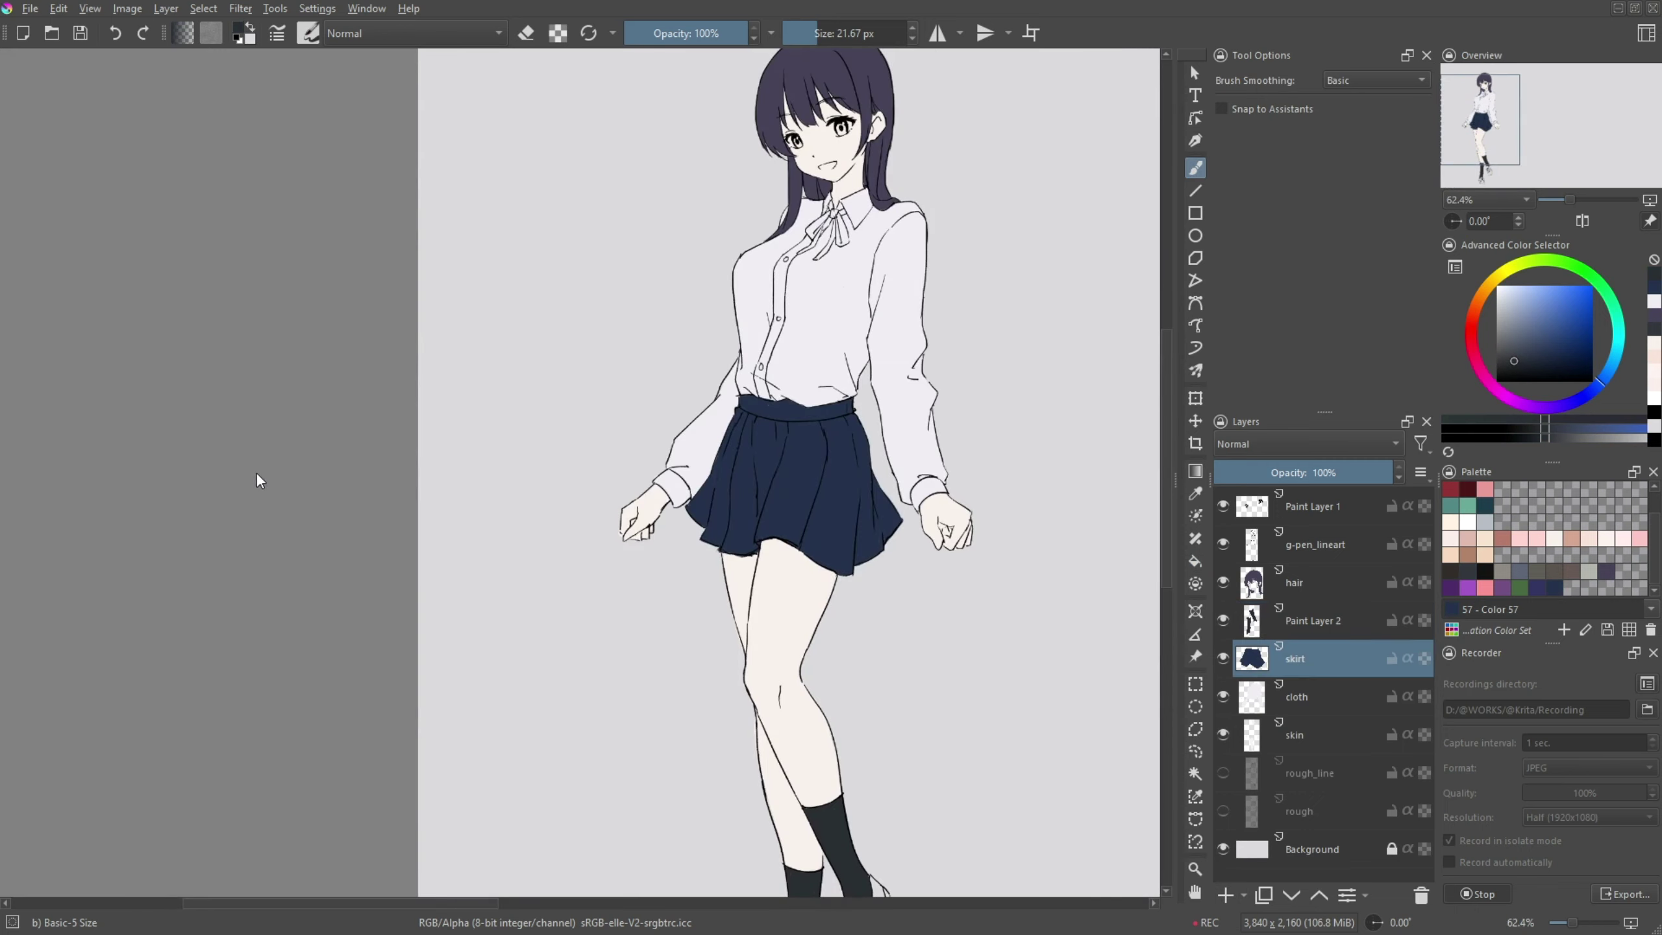
pyautogui.scroll(-4, 272, 459)
pyautogui.press('pageup')
pyautogui.press('Insert')
pyautogui.scroll(4, 870, 644)
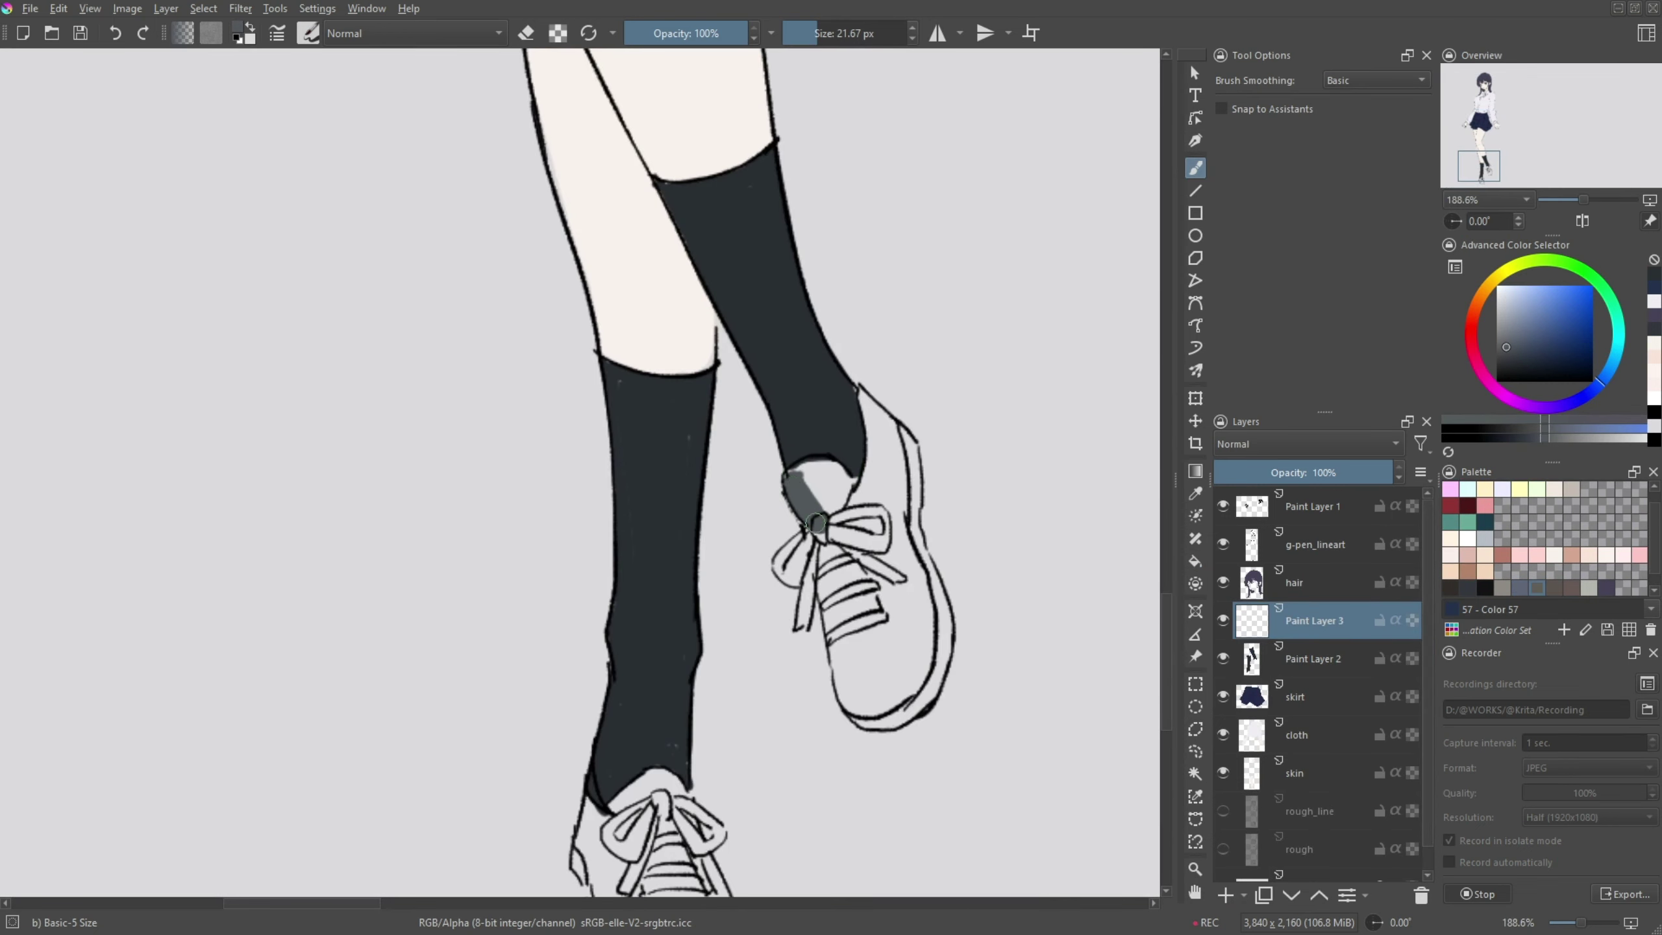
pyautogui.moveTo(805, 497)
pyautogui.mouseDown()
pyautogui.moveTo(874, 465)
pyautogui.moveTo(906, 557)
pyautogui.moveTo(916, 719)
pyautogui.moveTo(870, 724)
pyautogui.moveTo(881, 545)
pyautogui.mouseUp()
pyautogui.moveTo(828, 469); pyautogui.dragTo(1064, 181)
pyautogui.moveTo(818, 517)
pyautogui.mouseDown()
pyautogui.moveTo(825, 570)
pyautogui.moveTo(949, 681)
pyautogui.moveTo(916, 497)
pyautogui.moveTo(943, 574)
pyautogui.moveTo(715, 791)
pyautogui.mouseUp()
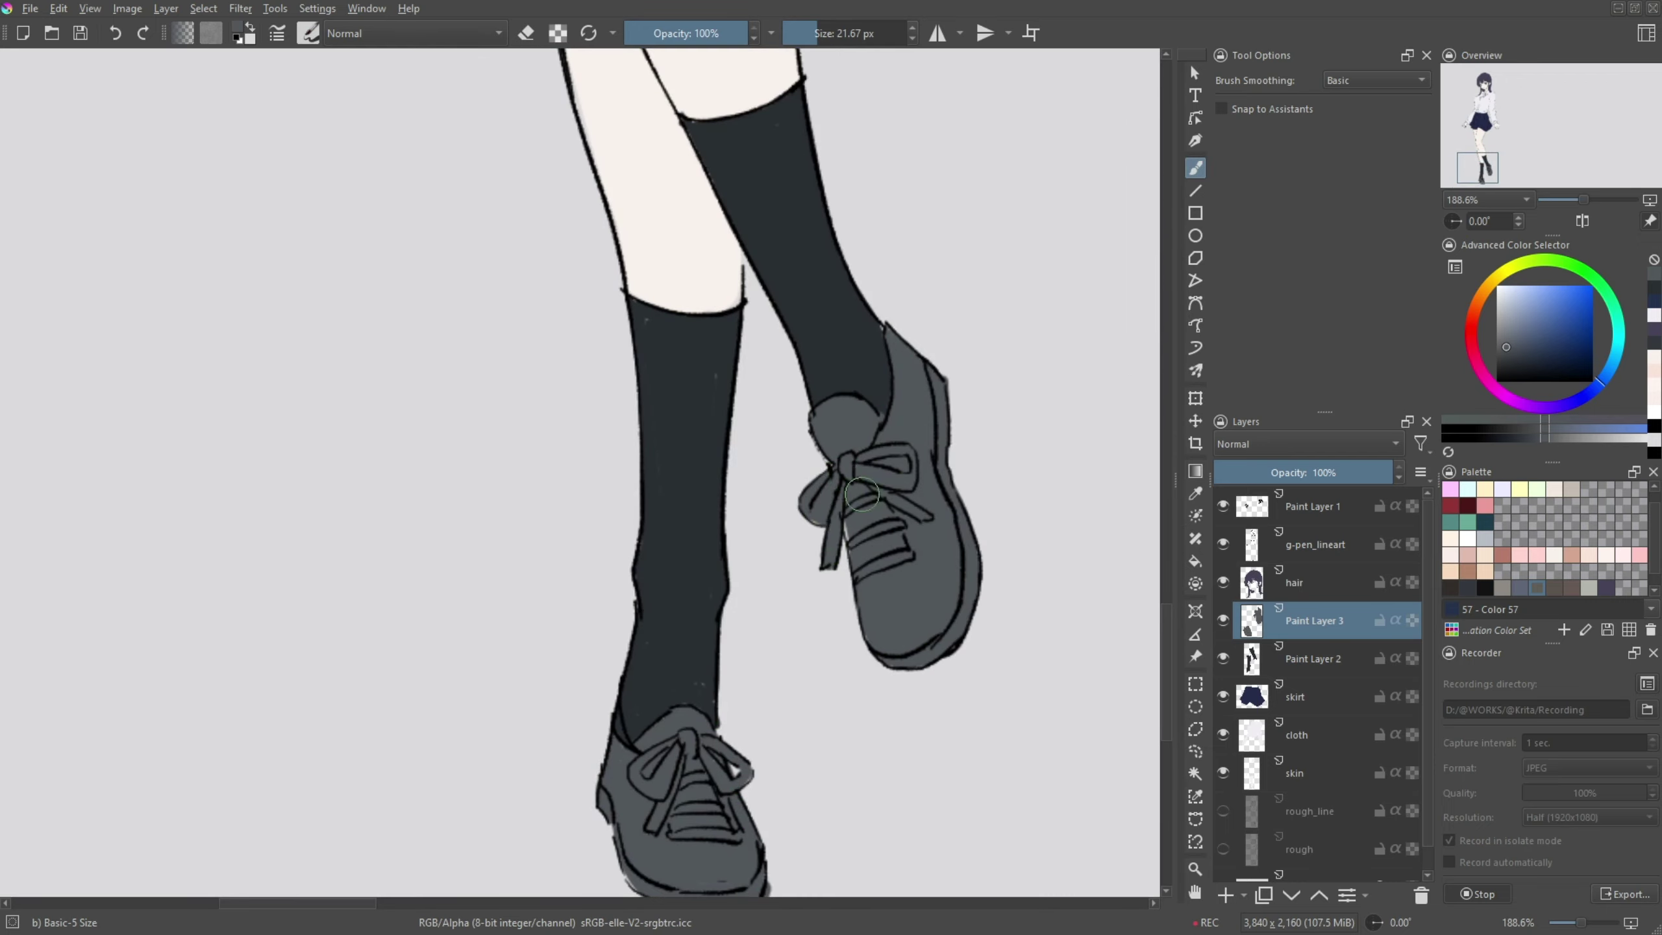
# - Add a layer between skin and cloth and paint the whites of both eyes pale lavender at 15.25 px
pyautogui.scroll(5, 589, 458)
pyautogui.press('pagedown')
pyautogui.press('pagedown')
pyautogui.press('pagedown')
pyautogui.press('pagedown')
pyautogui.press('Insert')
pyautogui.scroll(4, 864, 554)
pyautogui.scroll(3, 864, 553)
pyautogui.click(1468, 539)
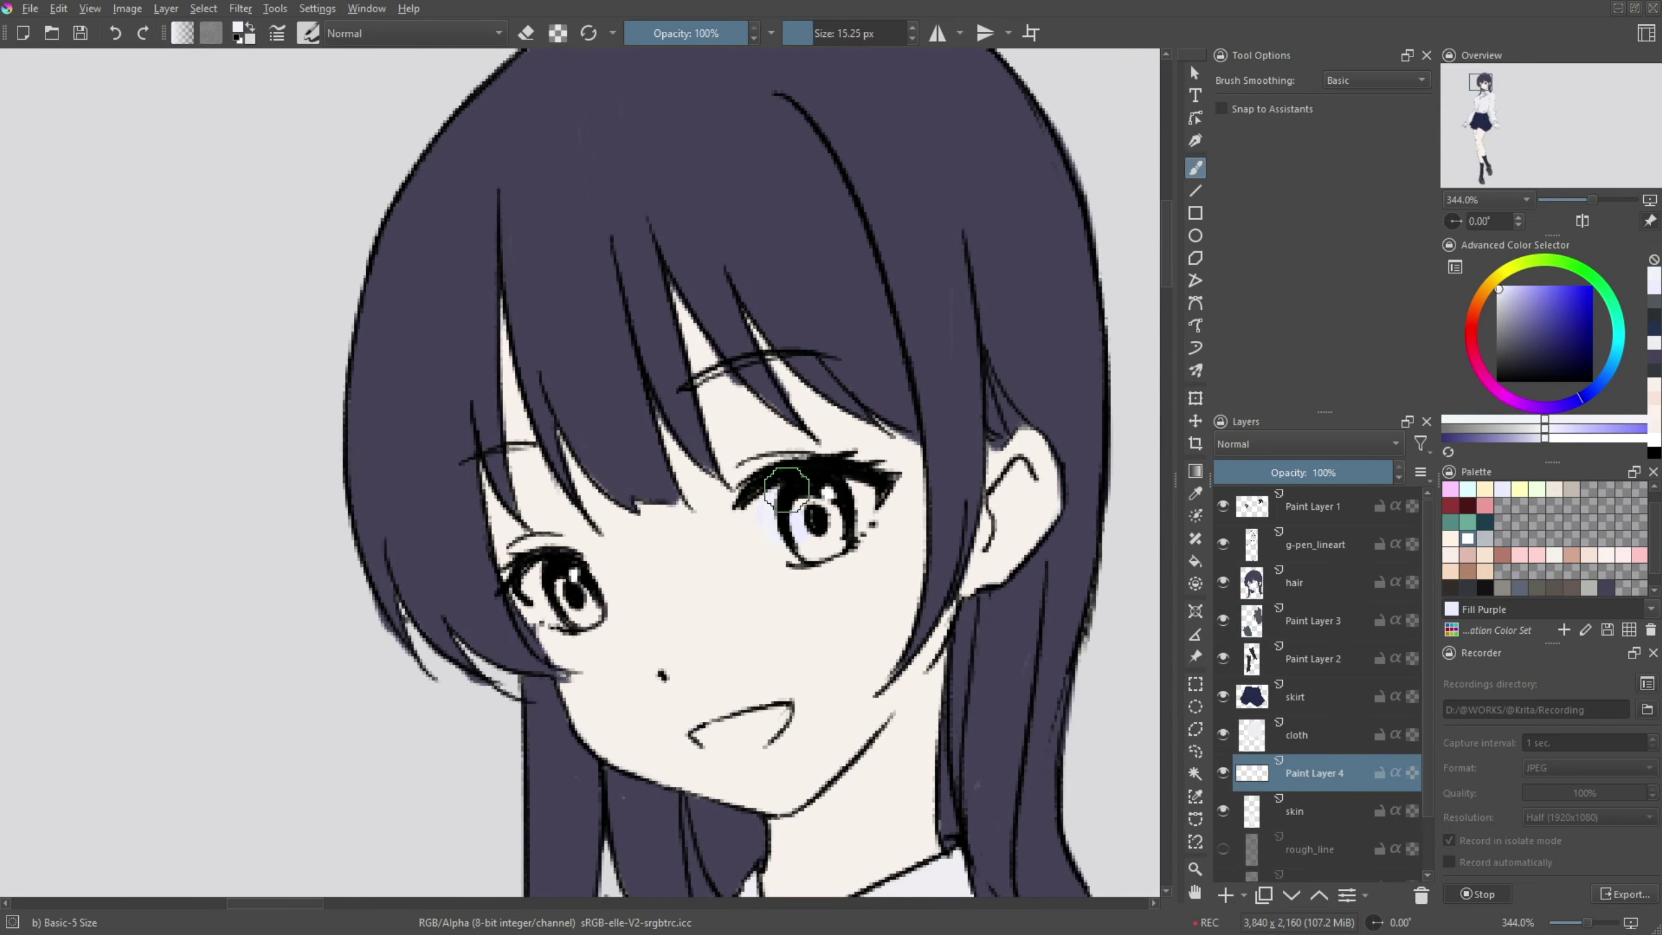
pyautogui.moveTo(654, 393); pyautogui.dragTo(707, 393)
pyautogui.moveTo(779, 605); pyautogui.dragTo(784, 612)
# - Fill the open mouth with pink Color 47 and both irises with brown
pyautogui.click(1486, 505)
pyautogui.moveTo(906, 738); pyautogui.dragTo(933, 729)
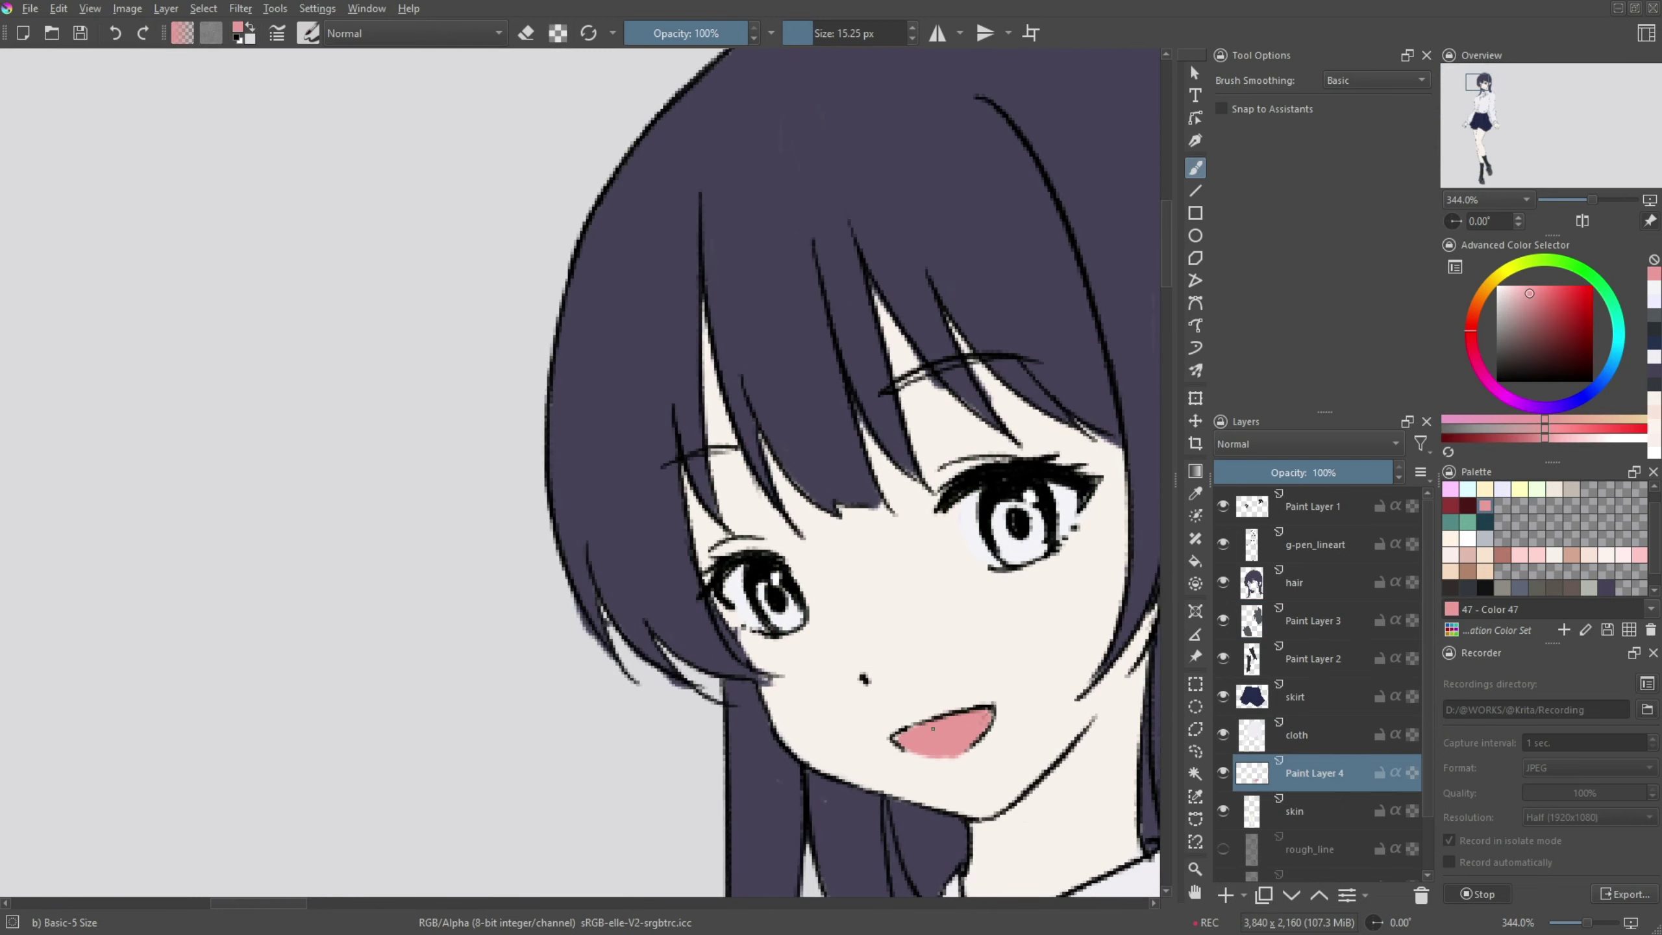
pyautogui.click(1468, 571)
pyautogui.moveTo(1007, 517); pyautogui.dragTo(1037, 547)
pyautogui.moveTo(772, 593); pyautogui.dragTo(795, 619)
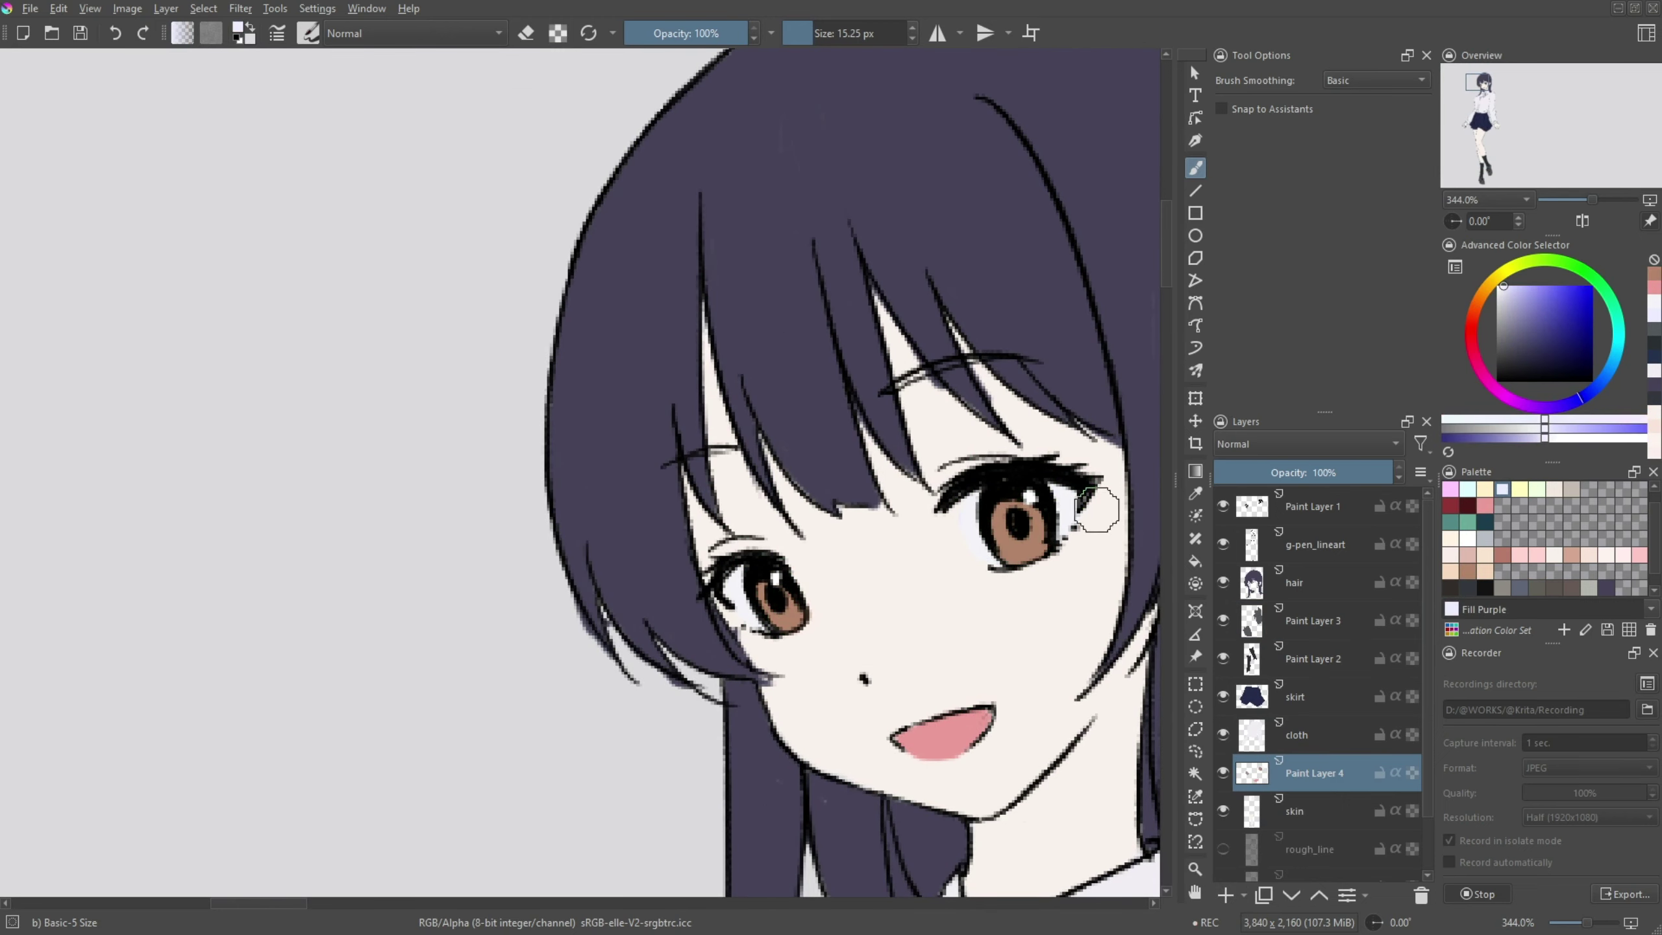
# - Shade the eye whites with light lavender grey, and the irises with dark brown above and peach Color 52 below
pyautogui.click(1485, 538)
pyautogui.moveTo(982, 492); pyautogui.dragTo(962, 532)
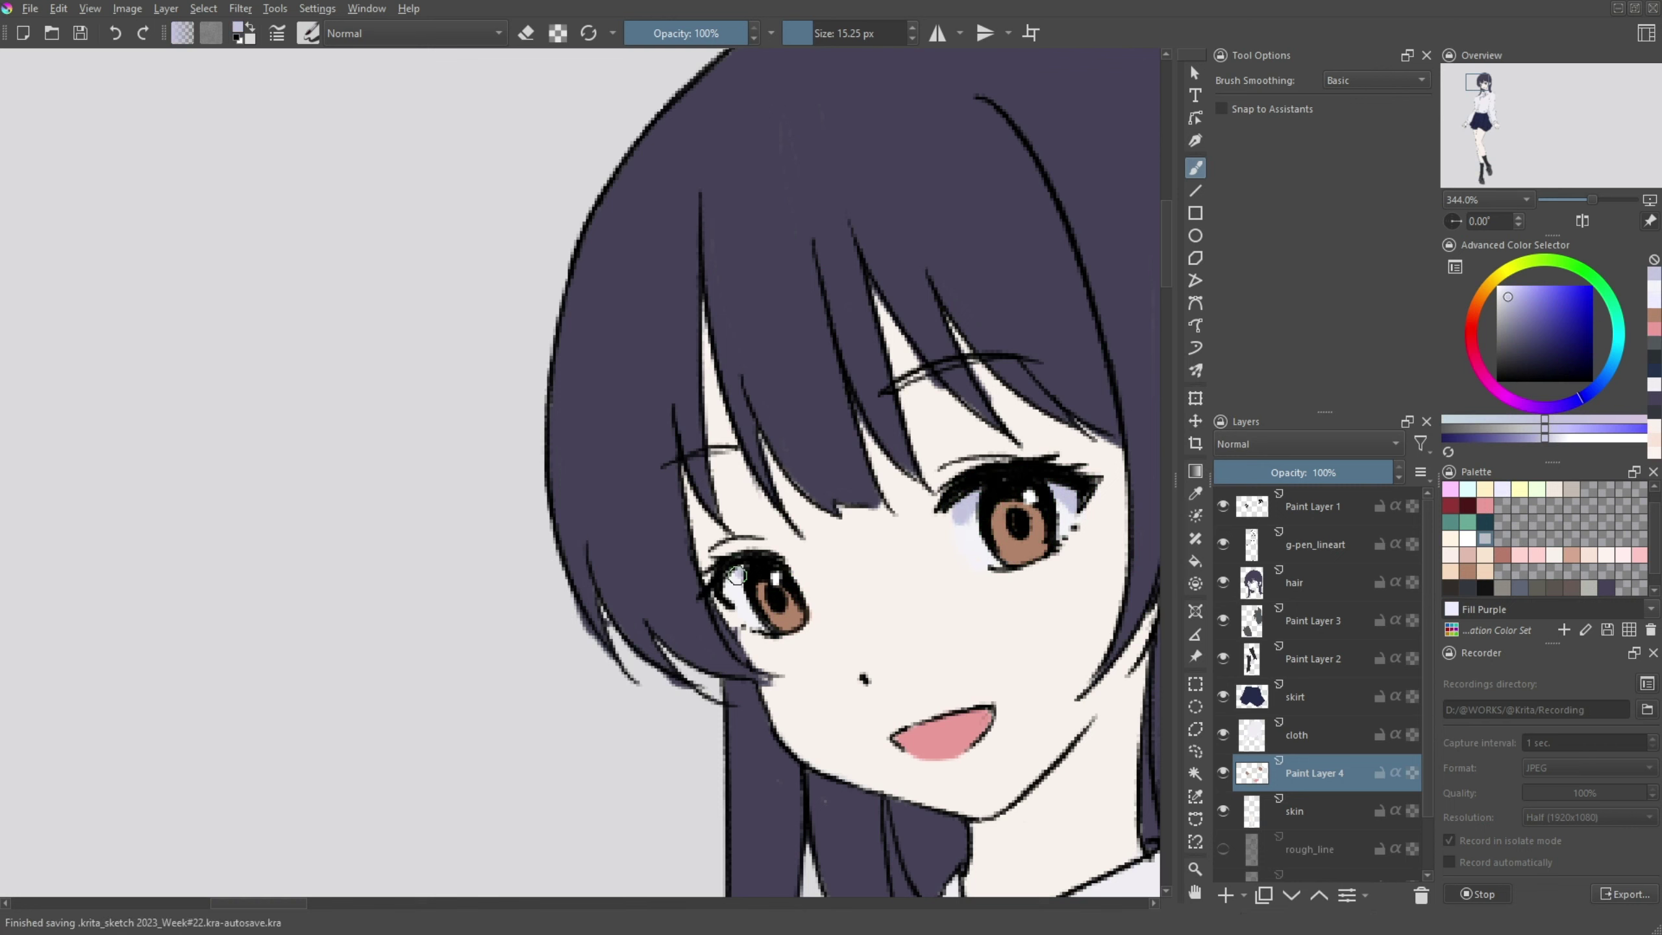
pyautogui.click(1468, 571)
pyautogui.click(1555, 588)
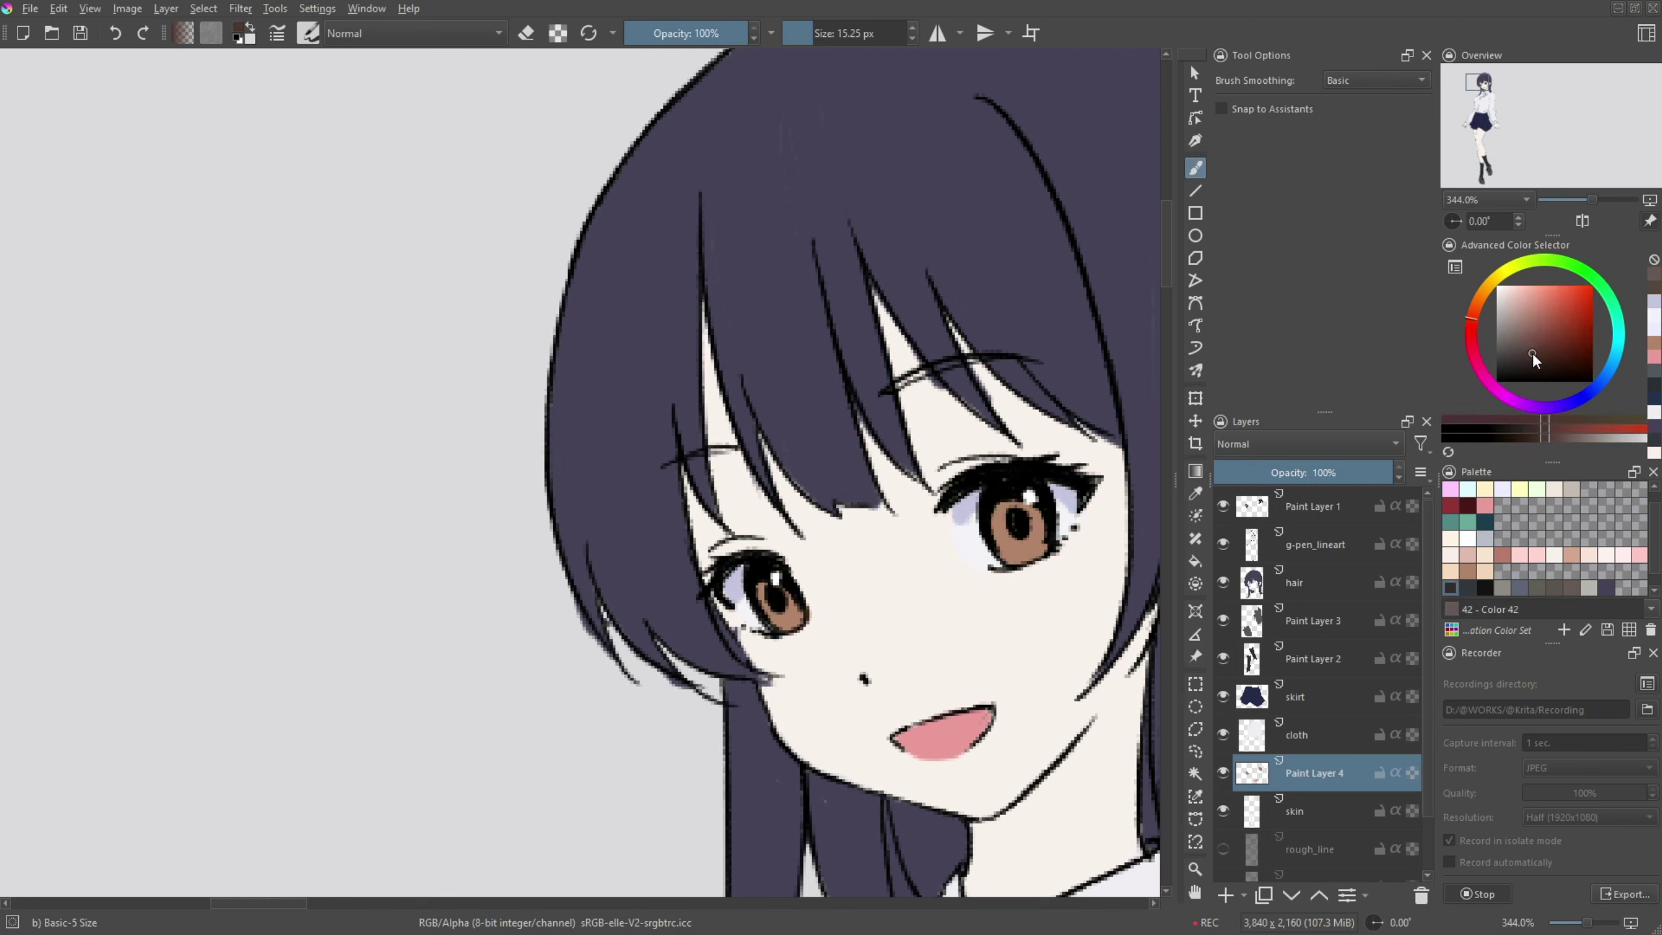
pyautogui.click(1485, 571)
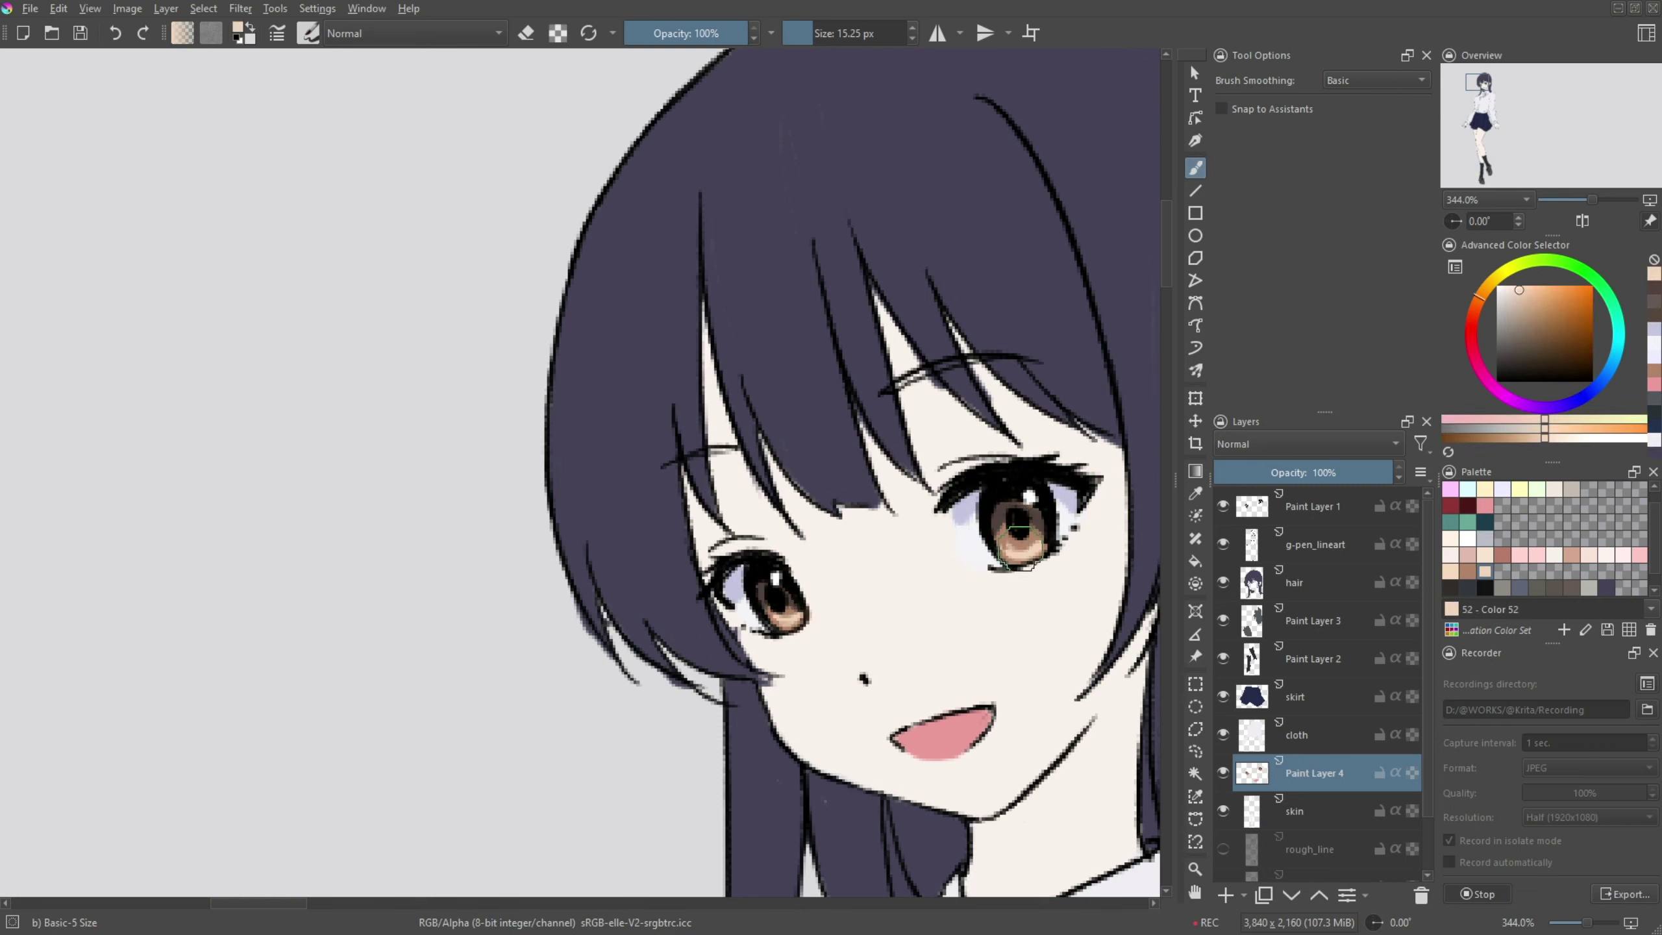
# - Lock the skin layer's transparency and paint the neck and ear shadows with pink Color 35
pyautogui.click(1468, 554)
pyautogui.scroll(-5, 909, 538)
pyautogui.press('pagedown')
pyautogui.scroll(3, 909, 538)
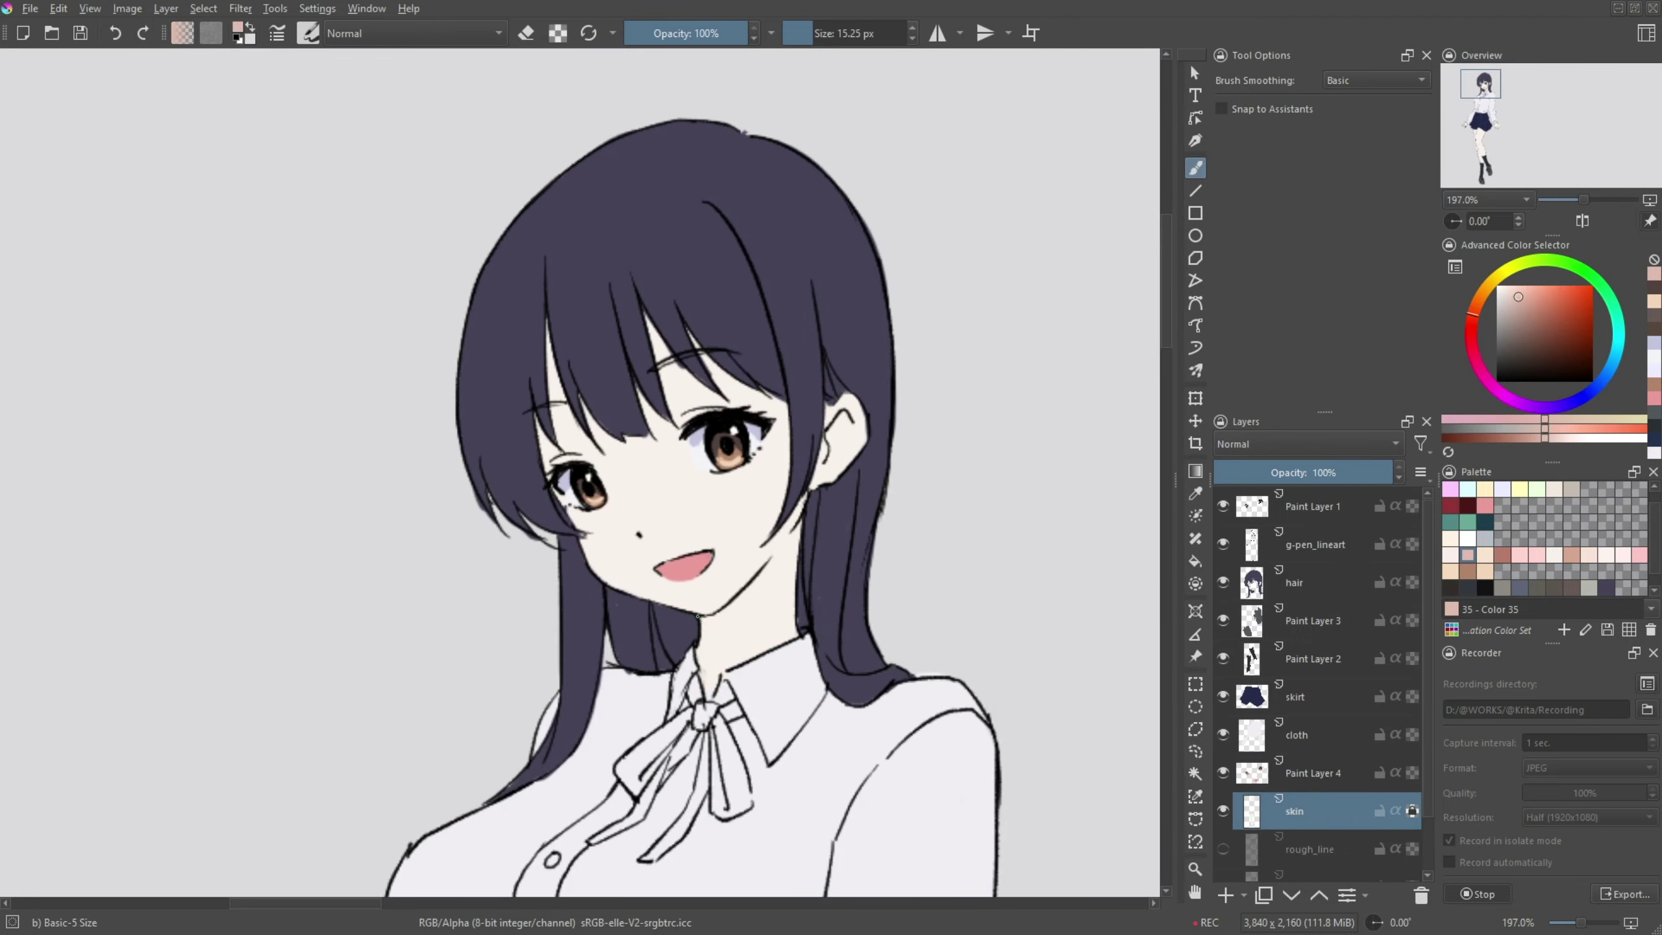
pyautogui.moveTo(697, 617)
pyautogui.mouseDown()
pyautogui.moveTo(799, 524)
pyautogui.moveTo(792, 687)
pyautogui.mouseUp()
pyautogui.scroll(3, 753, 654)
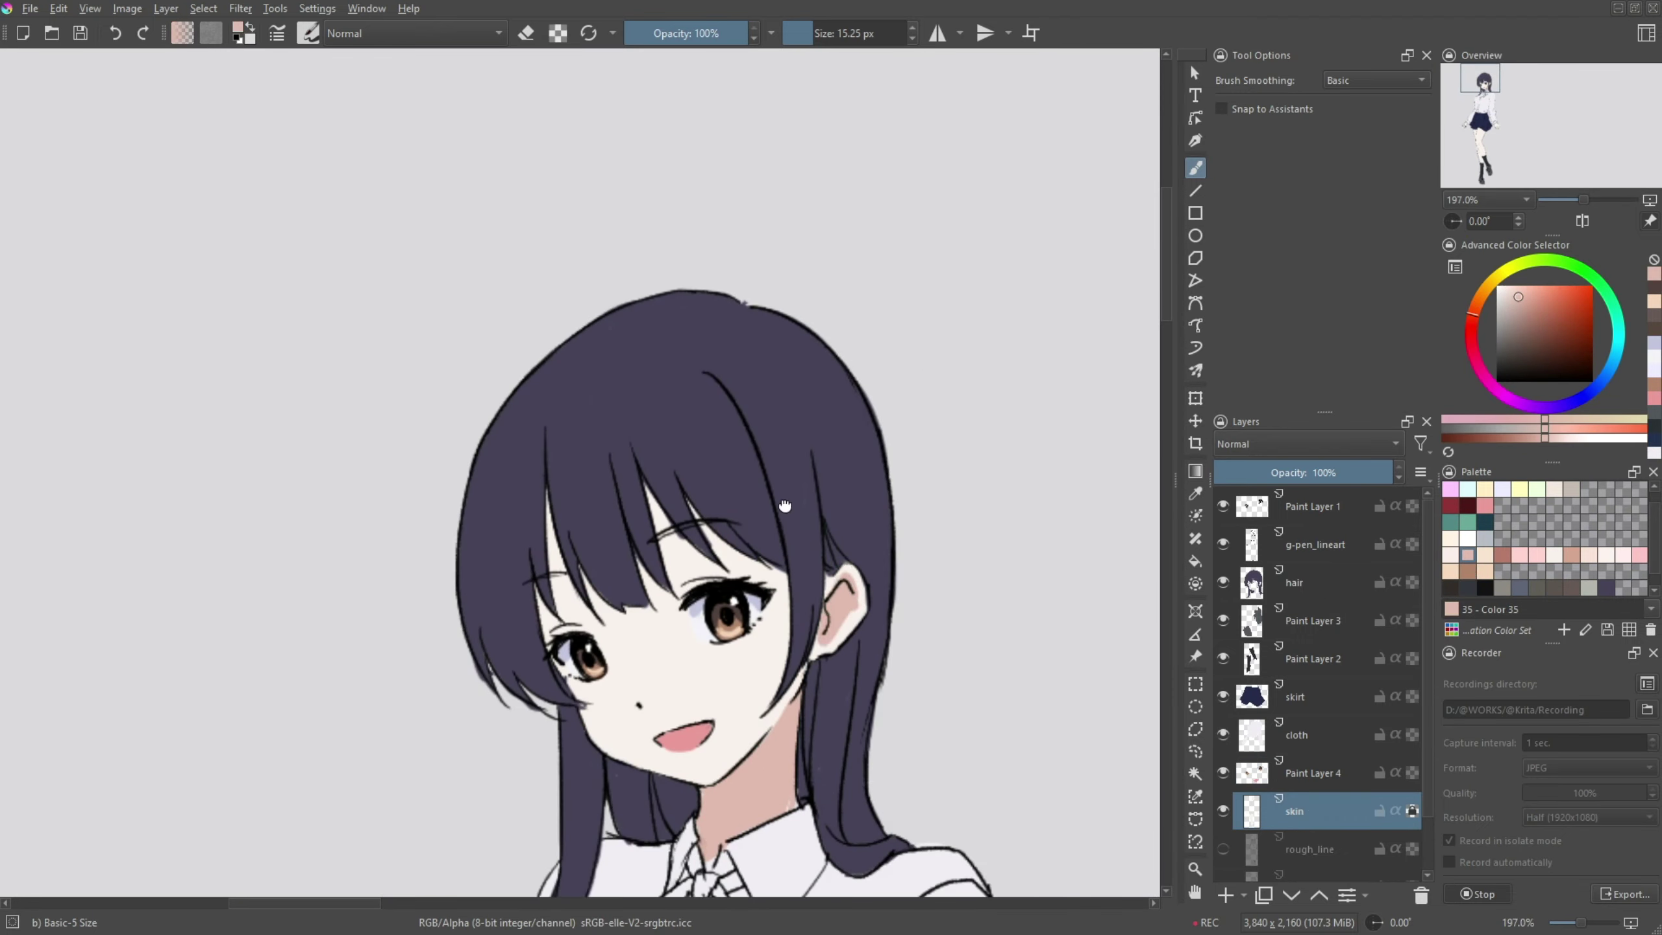
pyautogui.moveTo(784, 505); pyautogui.dragTo(905, 572)
# - Touch up the face around the bangs and side locks, and sample the dark purple on the hair layer
pyautogui.moveTo(680, 651); pyautogui.dragTo(661, 713)
pyautogui.moveTo(699, 554); pyautogui.dragTo(657, 678)
pyautogui.moveTo(793, 551); pyautogui.dragTo(762, 665)
pyautogui.moveTo(850, 570); pyautogui.dragTo(815, 634)
pyautogui.click(1295, 582)
pyautogui.keyDown('ctrl'); pyautogui.click(755, 600); pyautogui.keyUp('ctrl')
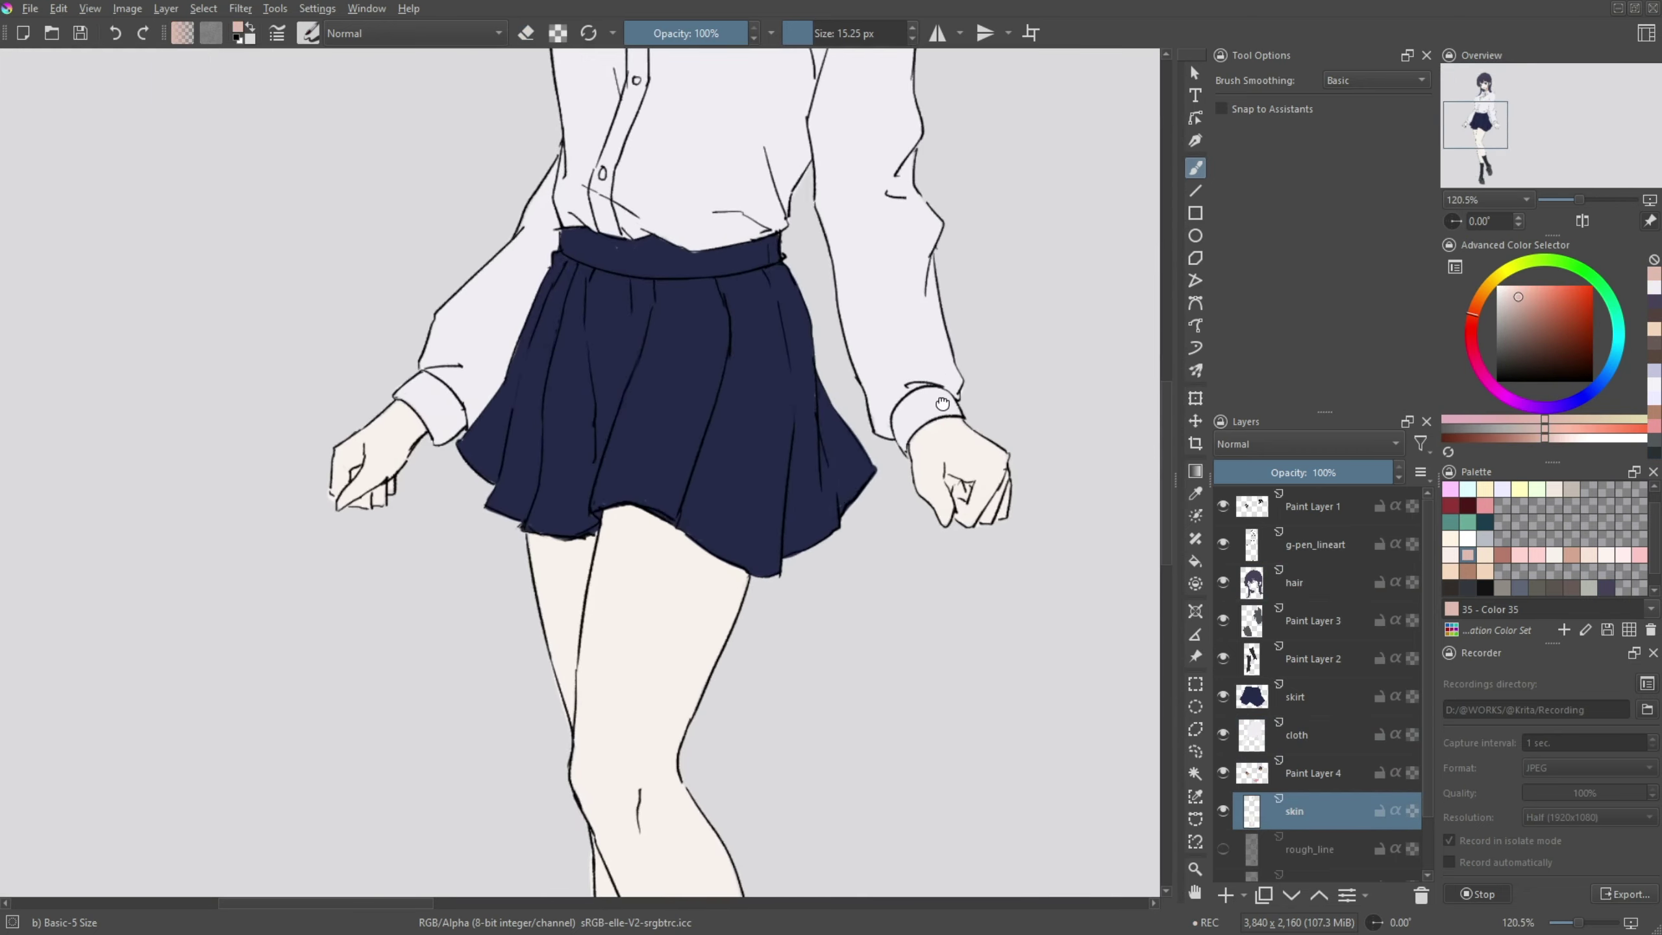
# - Paint Color 35 shadows on both hands, the thighs below the skirt and the rear lower leg at 66.52 px
pyautogui.moveTo(941, 402); pyautogui.dragTo(969, 553)
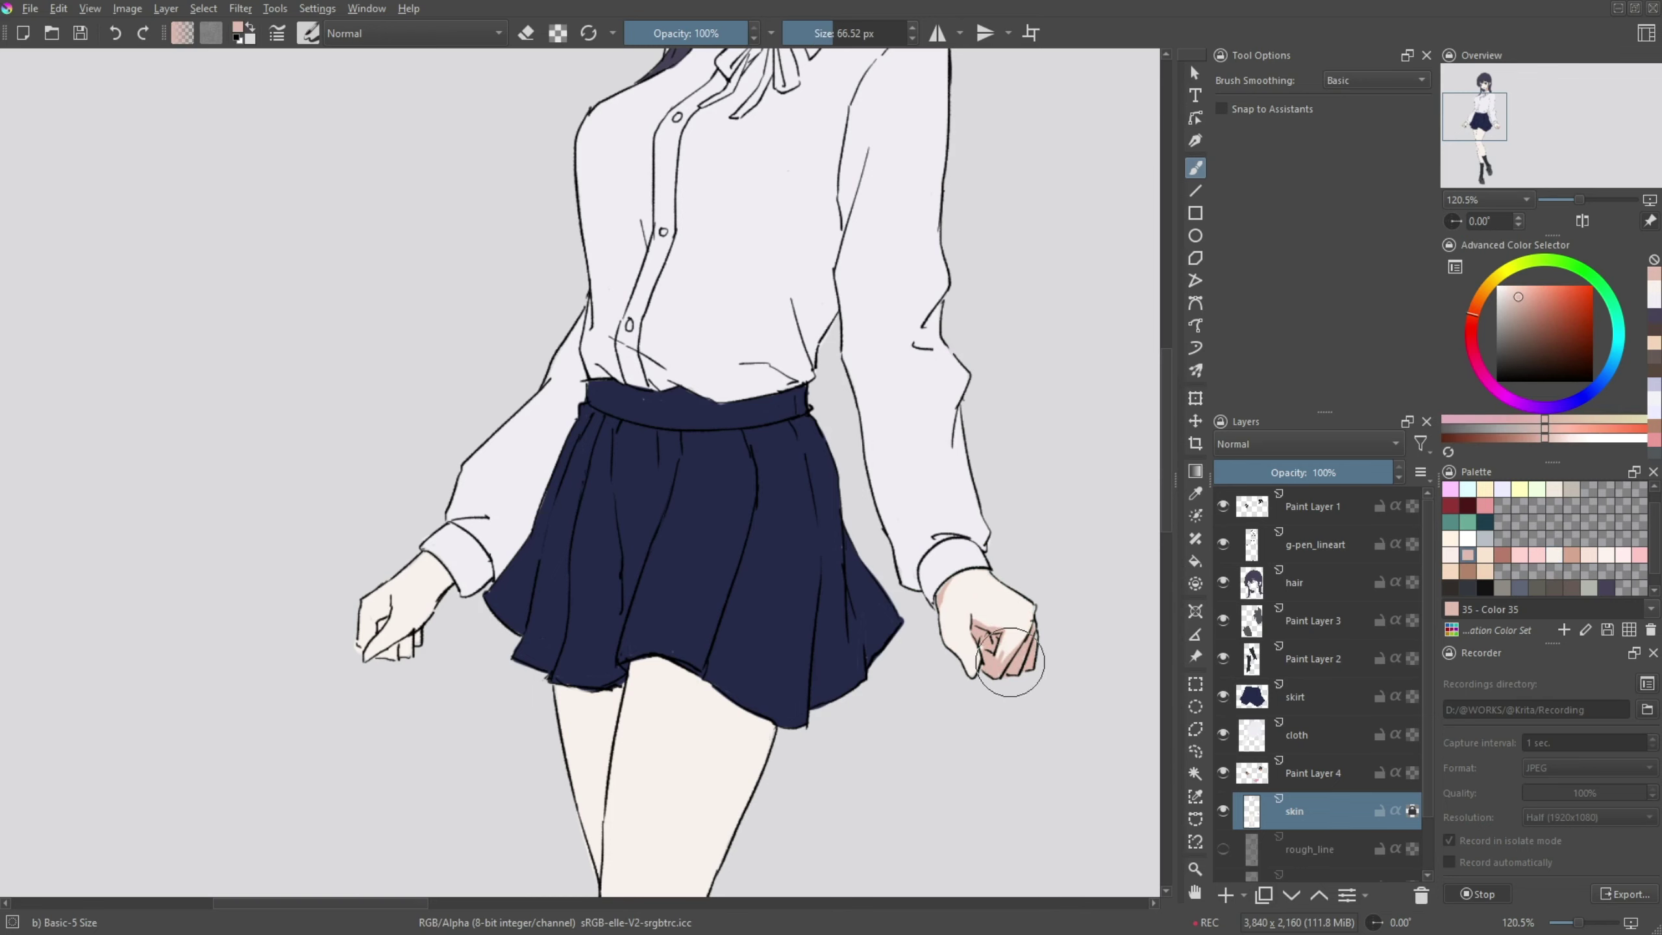
pyautogui.moveTo(399, 668); pyautogui.dragTo(604, 693)
pyautogui.moveTo(871, 504)
pyautogui.mouseDown()
pyautogui.moveTo(452, 549)
pyautogui.moveTo(668, 594)
pyautogui.mouseUp()
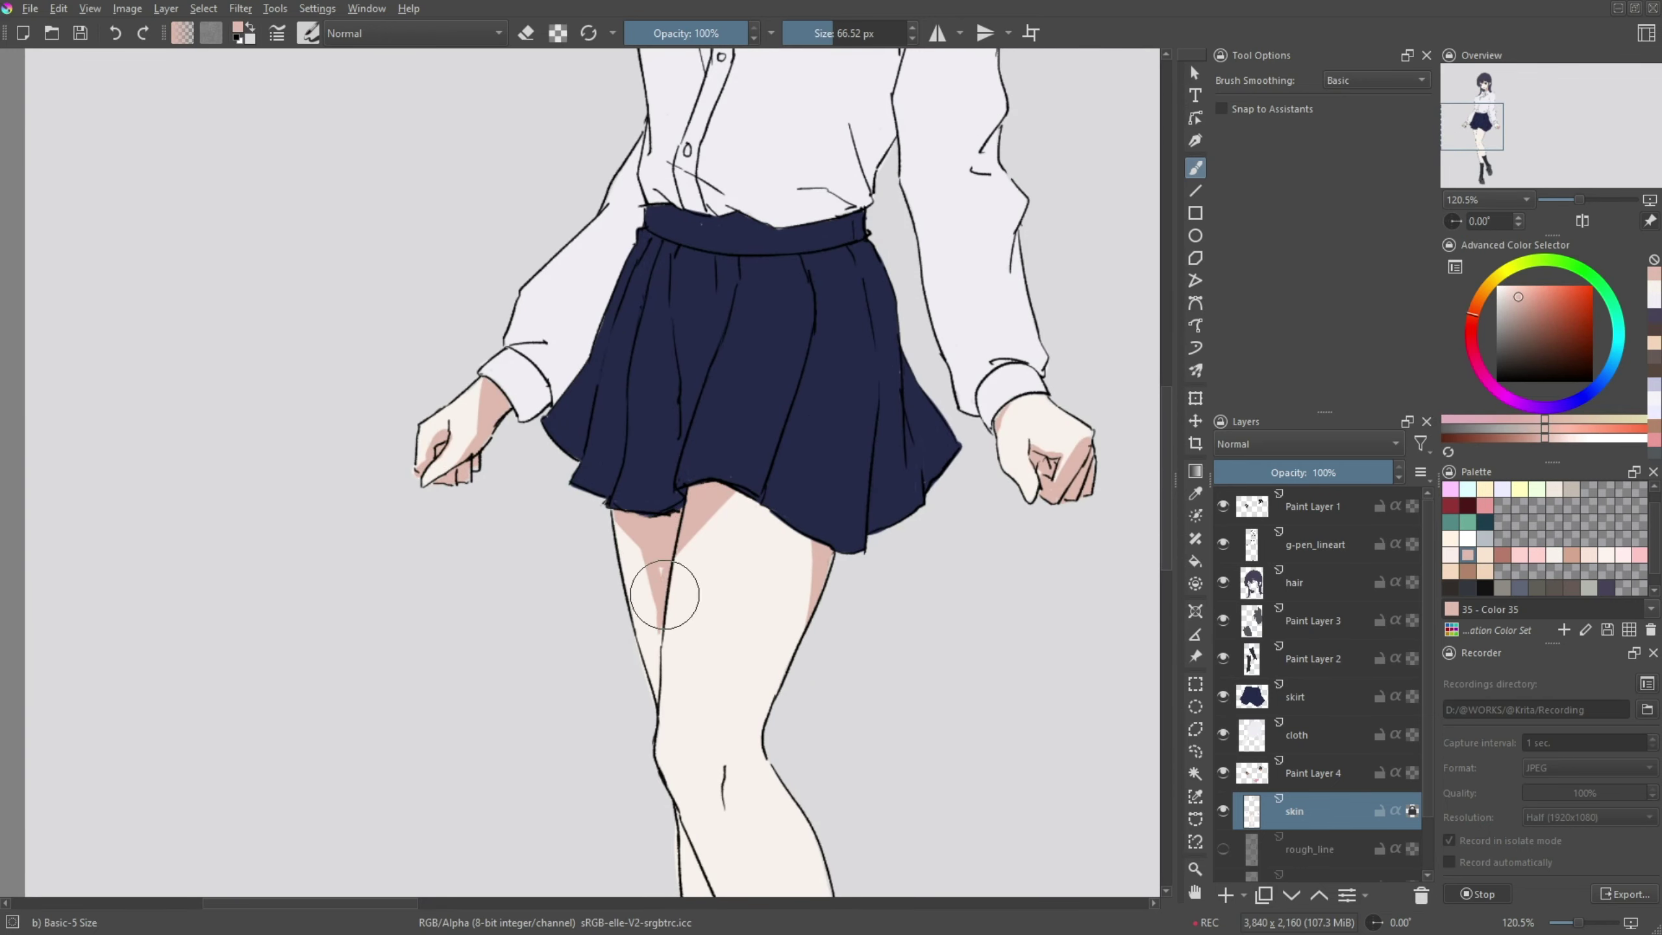
pyautogui.scroll(-2, 668, 594)
pyautogui.moveTo(707, 524)
pyautogui.mouseDown()
pyautogui.moveTo(728, 624)
pyautogui.moveTo(772, 622)
pyautogui.mouseUp()
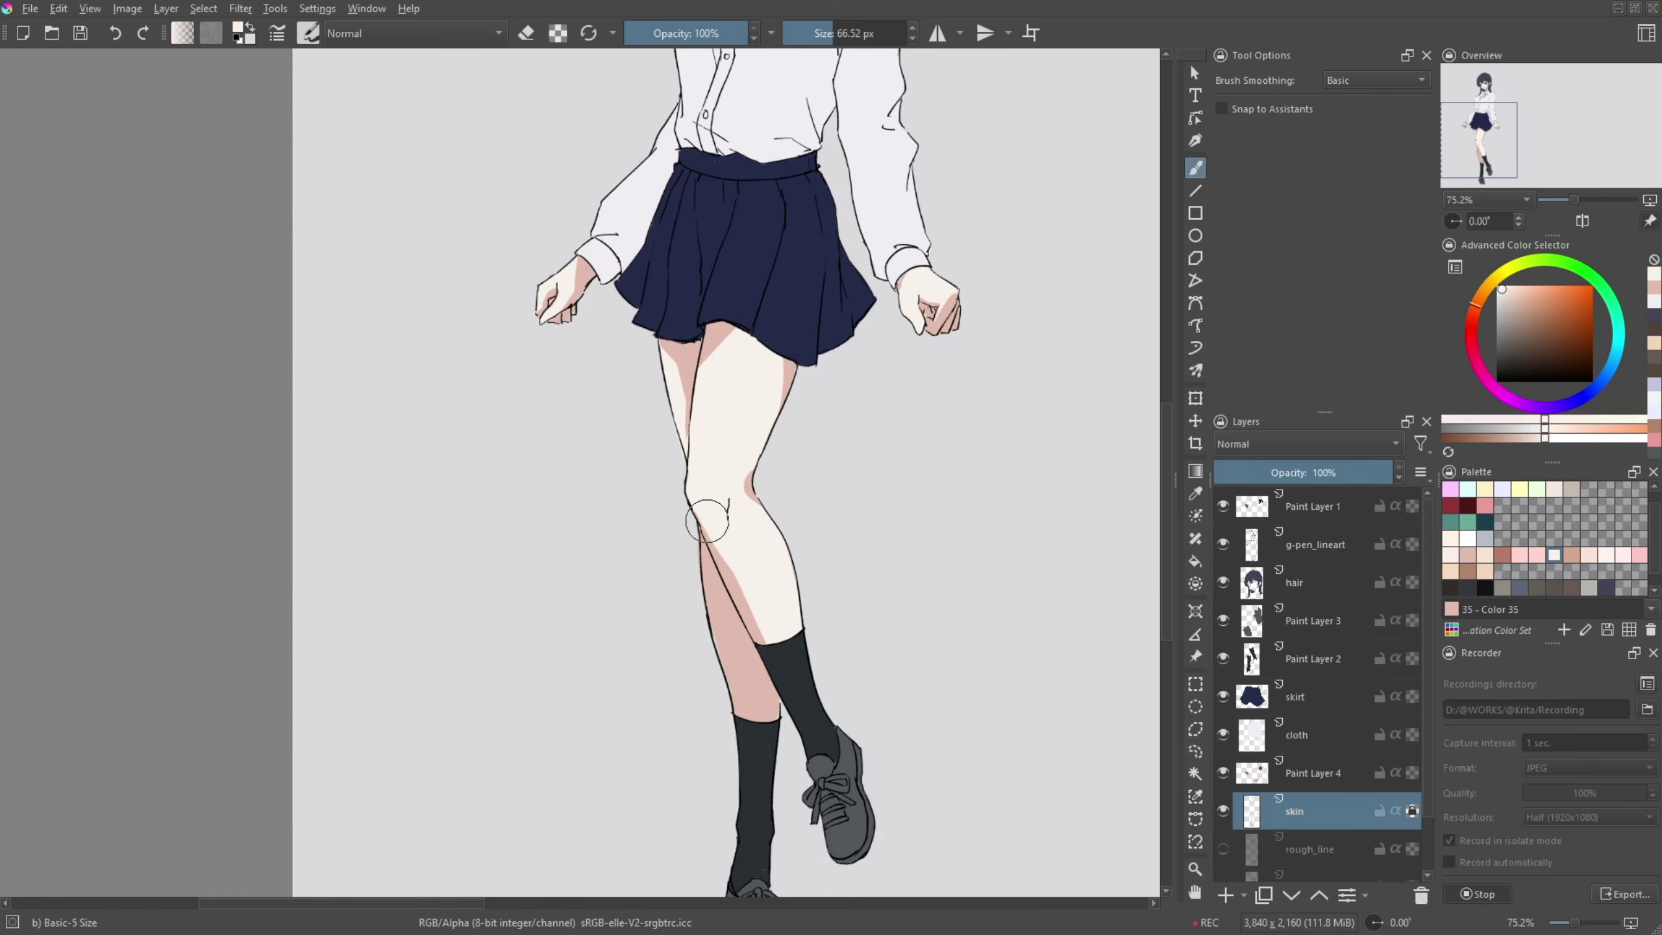
pyautogui.scroll(-3, 864, 613)
# - Reduce the brush to 12.43 px and add small Color 35 shadow accents to the nose and face
pyautogui.scroll(5, 821, 429)
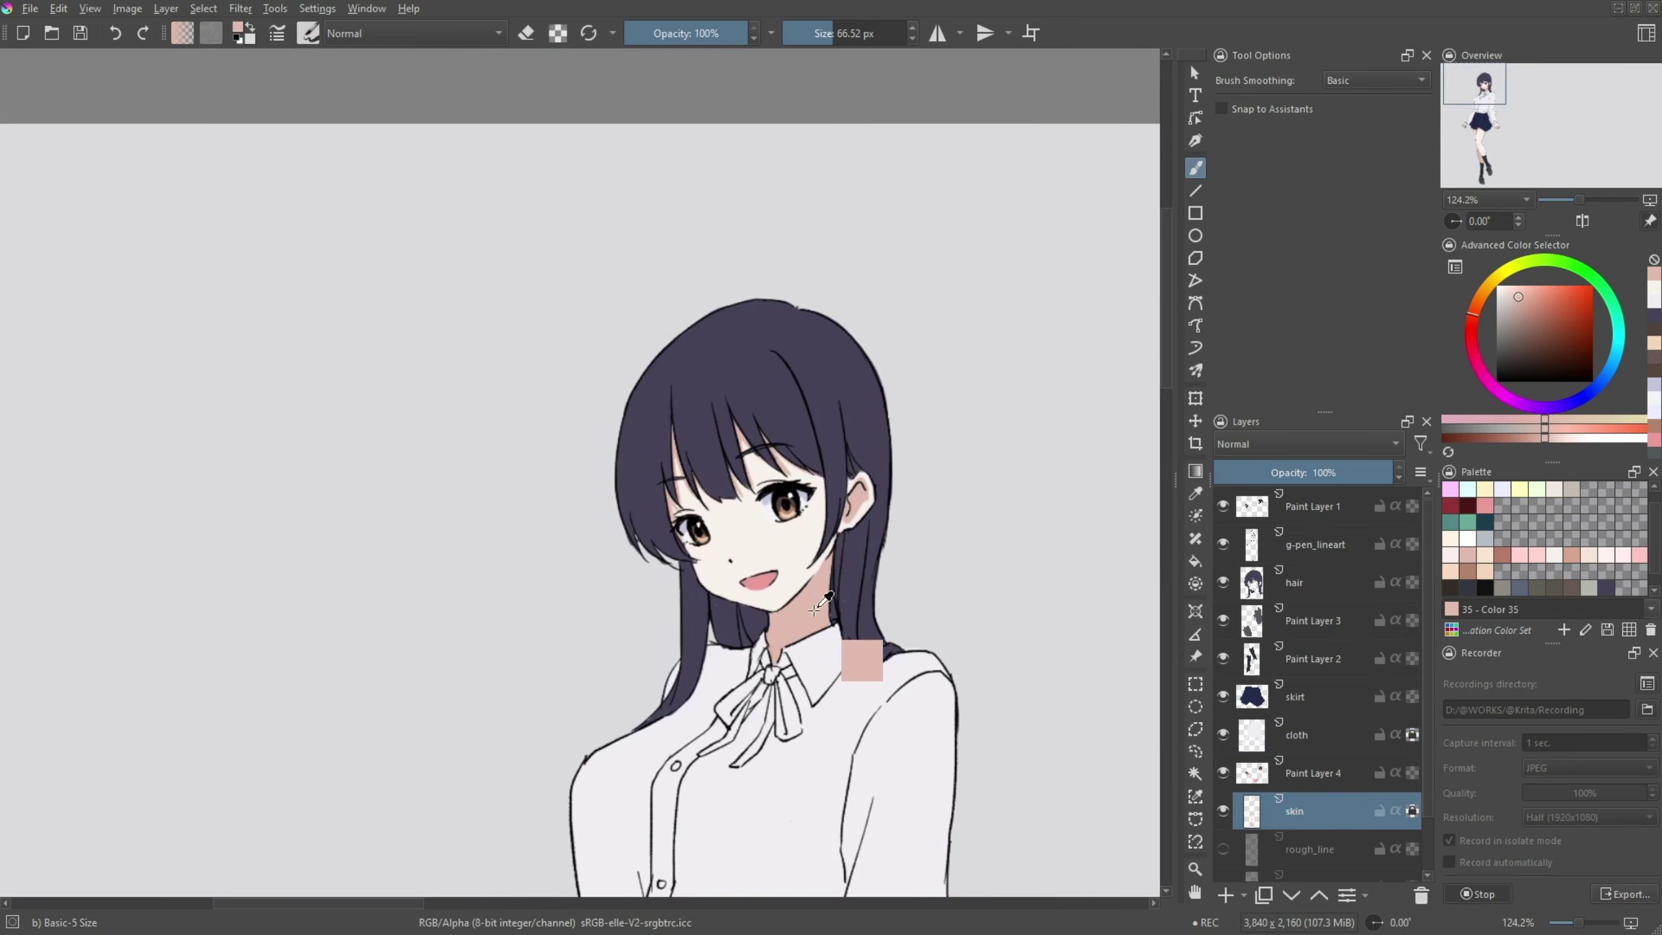
pyautogui.press('[')
pyautogui.press('[')
pyautogui.press('[')
pyautogui.press('[')
pyautogui.press('[')
pyautogui.press('[')
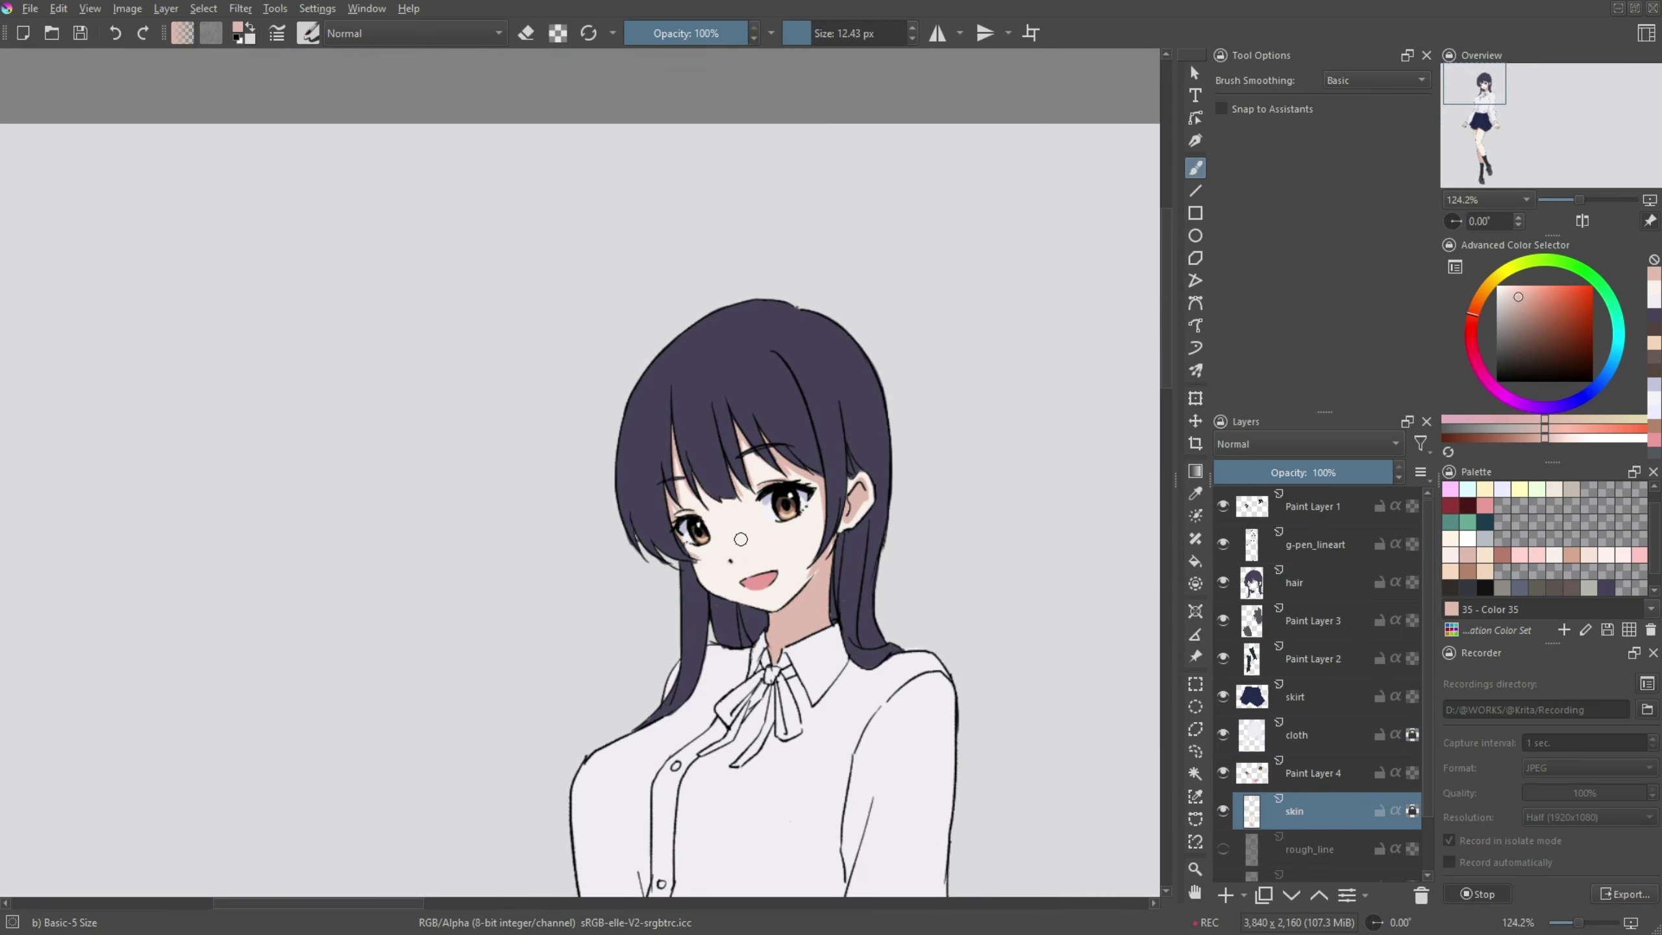
# - Paint near-black shadow strands along the bangs, side locks and back hair on the hair layer, ending with a 15.43 px brush
pyautogui.keyDown('ctrl'); pyautogui.click(818, 454); pyautogui.keyUp('ctrl')
pyautogui.scroll(5, 818, 453)
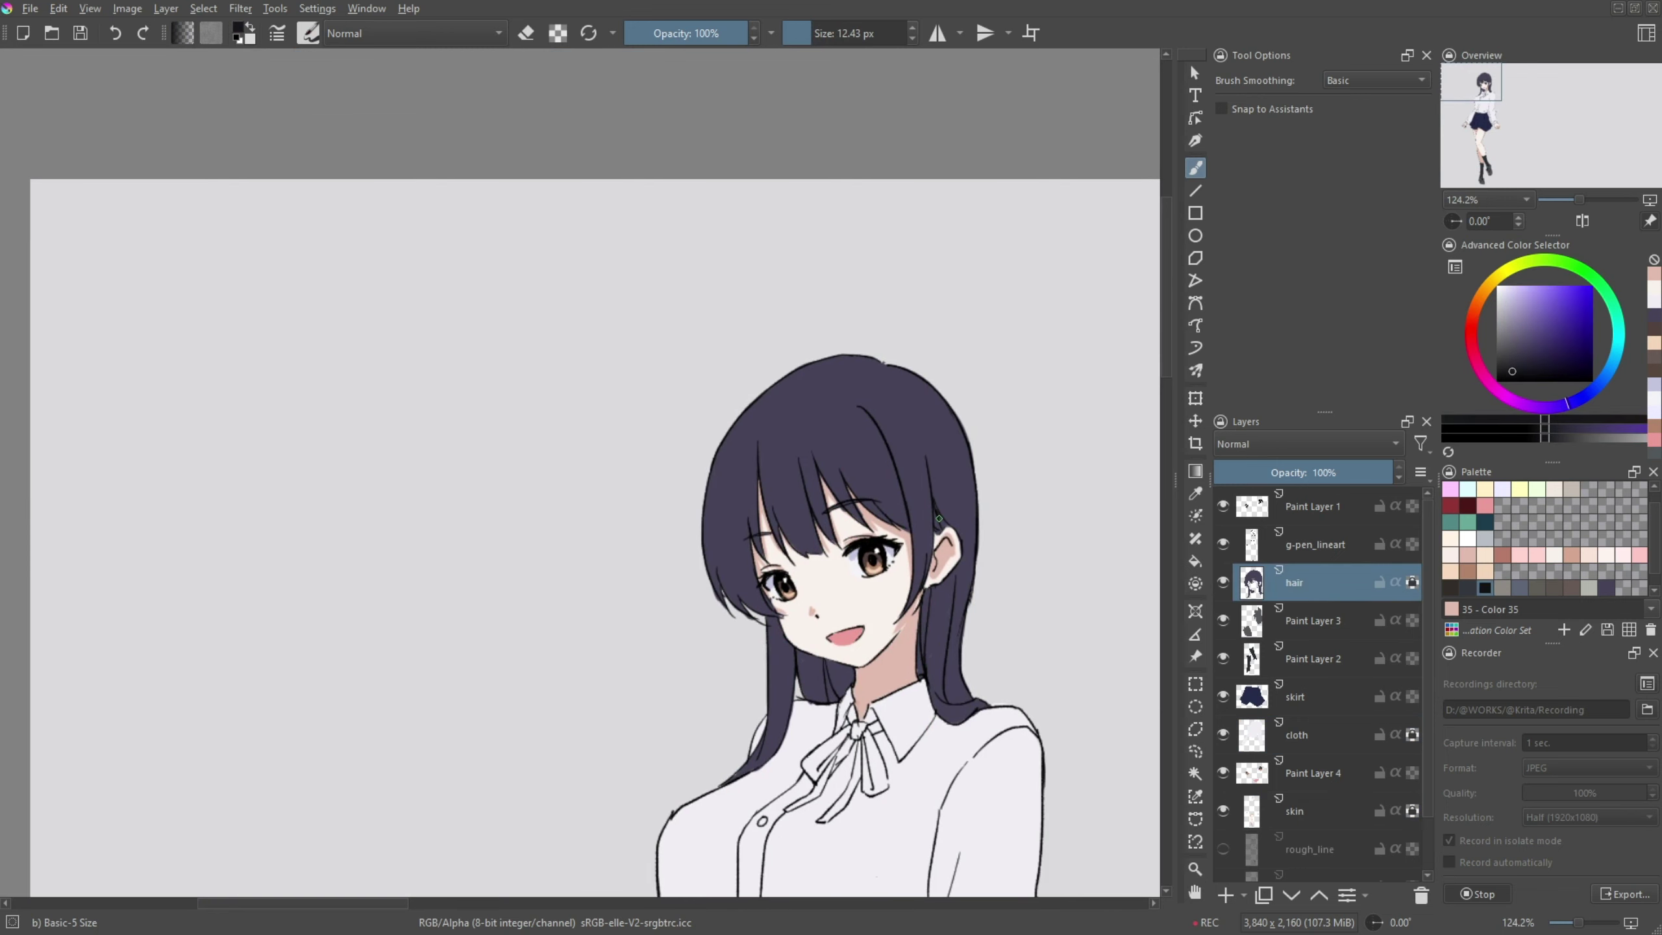
pyautogui.keyDown('ctrl'); pyautogui.click(958, 403); pyautogui.keyUp('ctrl')
pyautogui.scroll(-3, 876, 454)
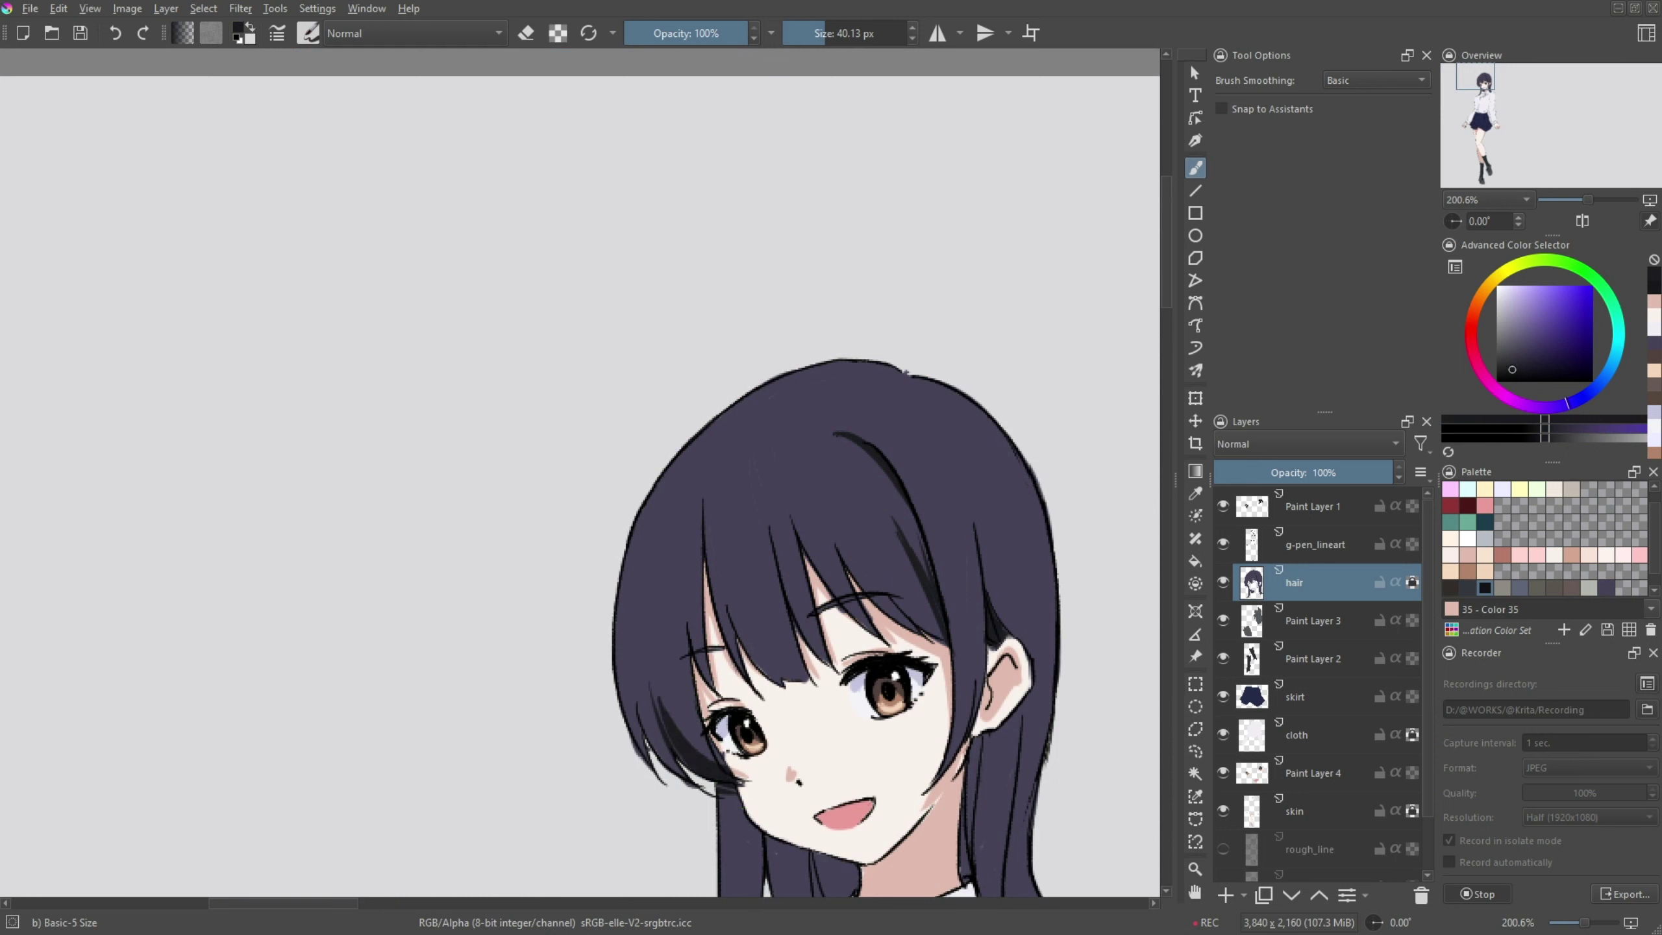
pyautogui.keyDown('ctrl'); pyautogui.click(820, 520); pyautogui.keyUp('ctrl')
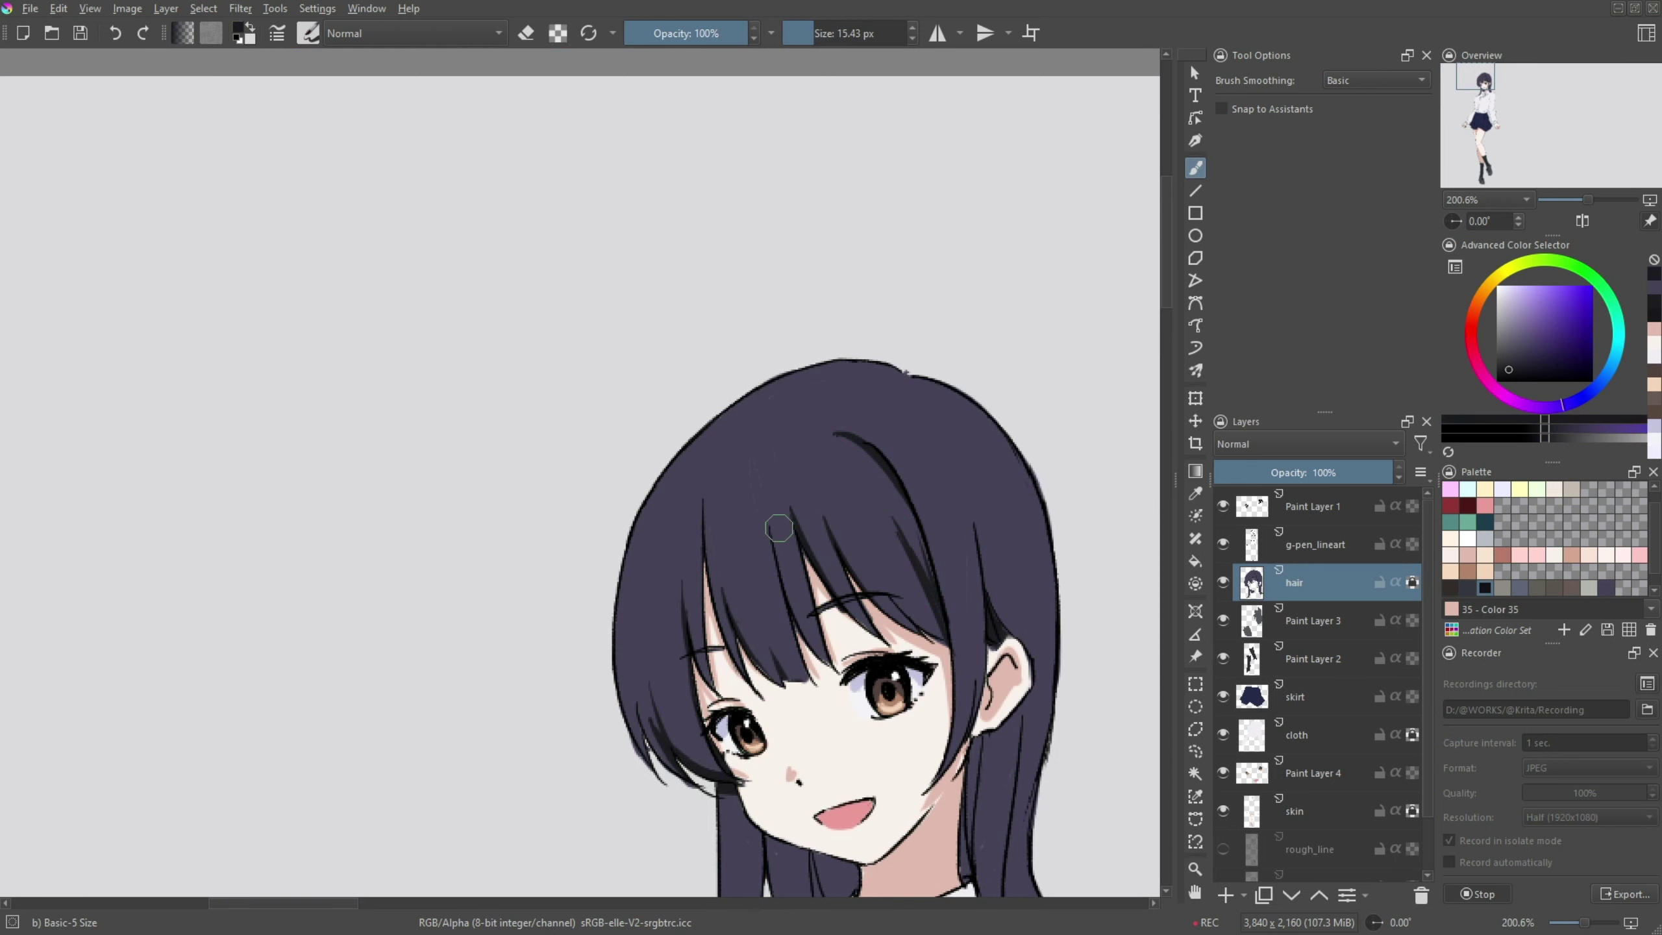
pyautogui.moveTo(707, 576); pyautogui.dragTo(781, 235)
pyautogui.keyDown('ctrl'); pyautogui.click(1093, 593); pyautogui.keyUp('ctrl')
pyautogui.press('x')
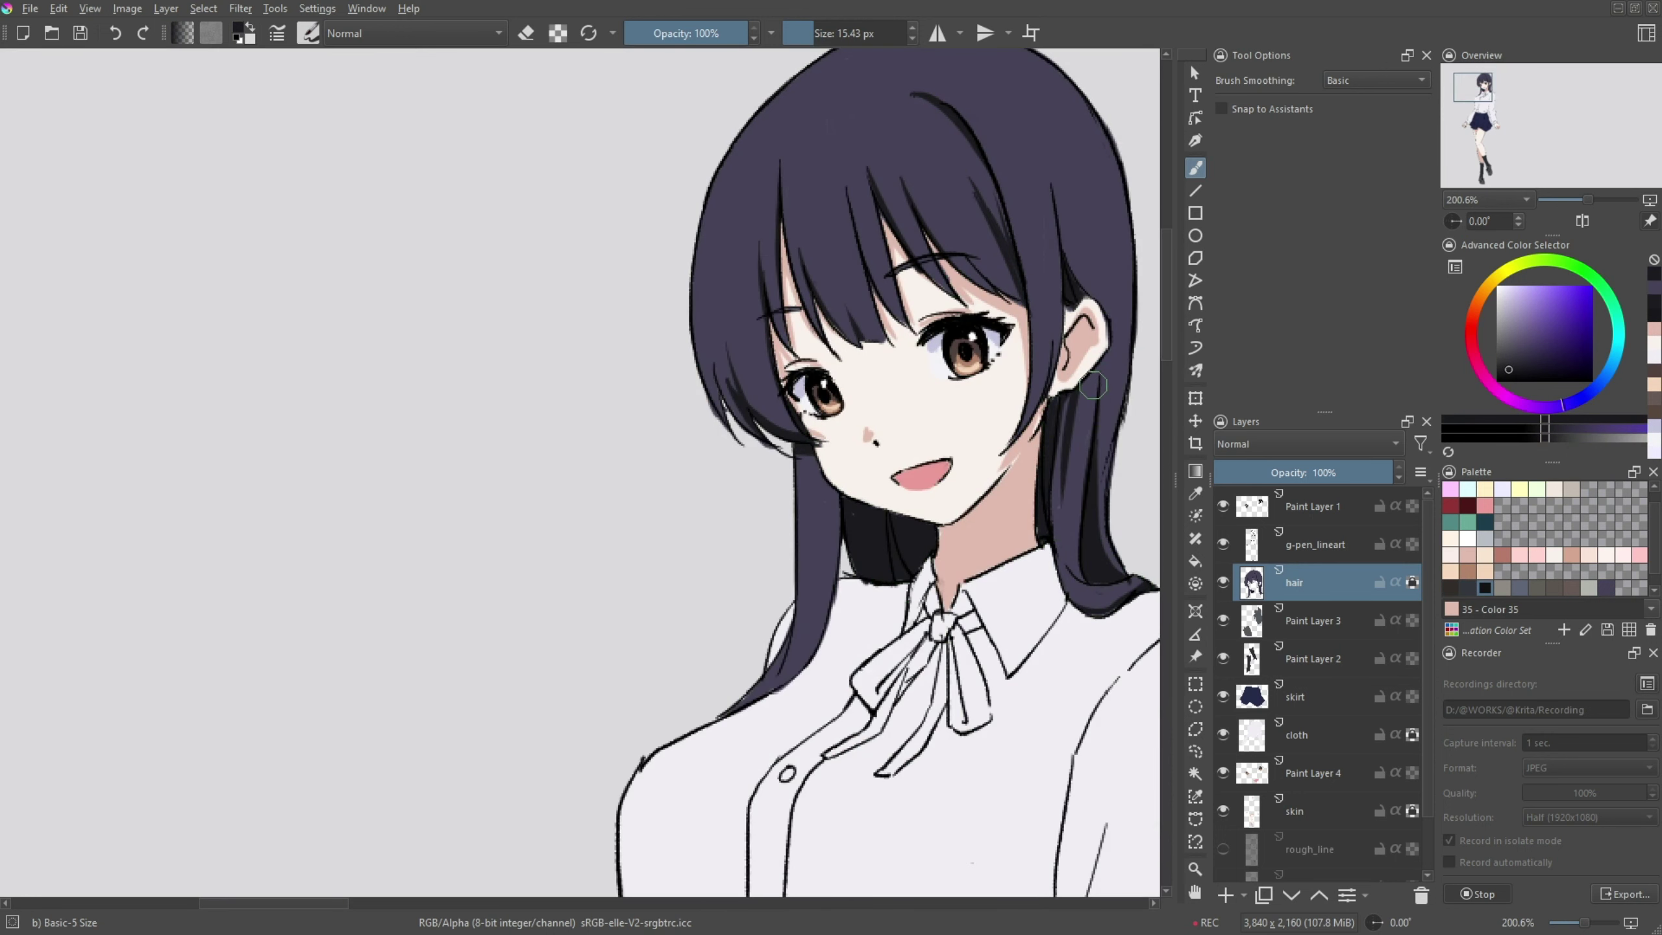
# - Shade the shirt's torso, sleeves and collar in pale lavender-grey at 61.37 px on the cloth layer, and sample the shirt's off-white
pyautogui.scroll(-4, 1092, 593)
pyautogui.click(1296, 734)
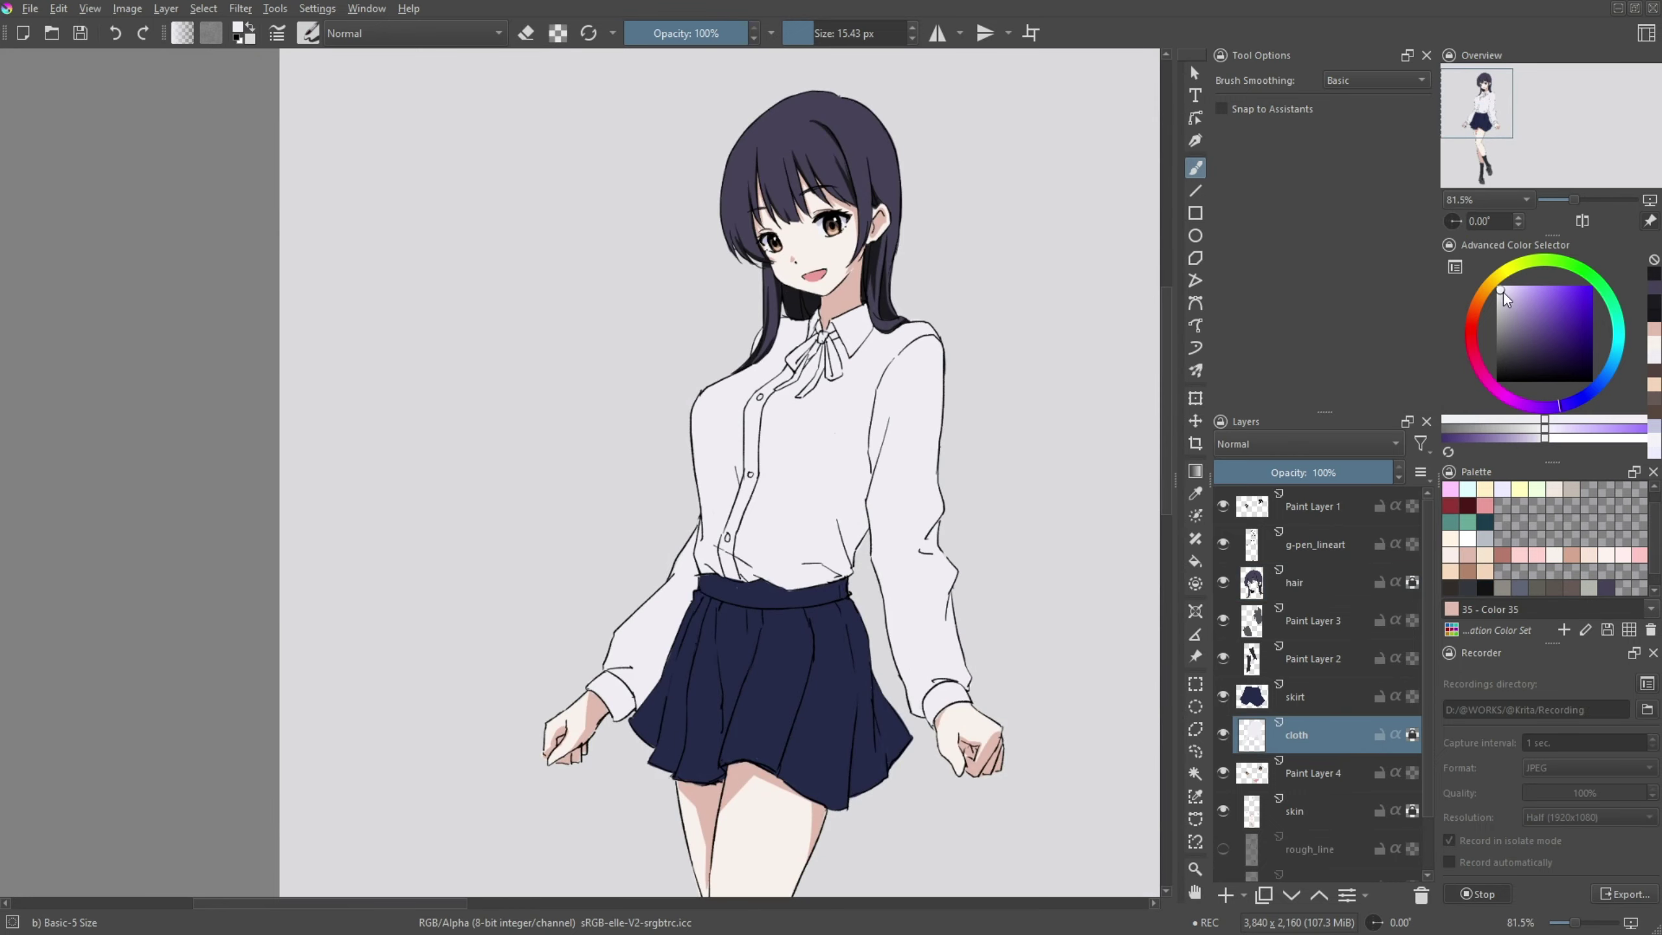
pyautogui.click(1502, 299)
pyautogui.moveTo(762, 462)
pyautogui.mouseDown()
pyautogui.moveTo(768, 576)
pyautogui.moveTo(857, 557)
pyautogui.moveTo(794, 471)
pyautogui.mouseUp()
pyautogui.moveTo(865, 484)
pyautogui.mouseDown()
pyautogui.moveTo(794, 414)
pyautogui.moveTo(832, 448)
pyautogui.moveTo(911, 466)
pyautogui.moveTo(951, 643)
pyautogui.moveTo(979, 559)
pyautogui.moveTo(991, 679)
pyautogui.moveTo(955, 675)
pyautogui.moveTo(972, 666)
pyautogui.moveTo(947, 543)
pyautogui.moveTo(969, 581)
pyautogui.moveTo(913, 429)
pyautogui.moveTo(928, 336)
pyautogui.moveTo(975, 336)
pyautogui.moveTo(939, 357)
pyautogui.mouseUp()
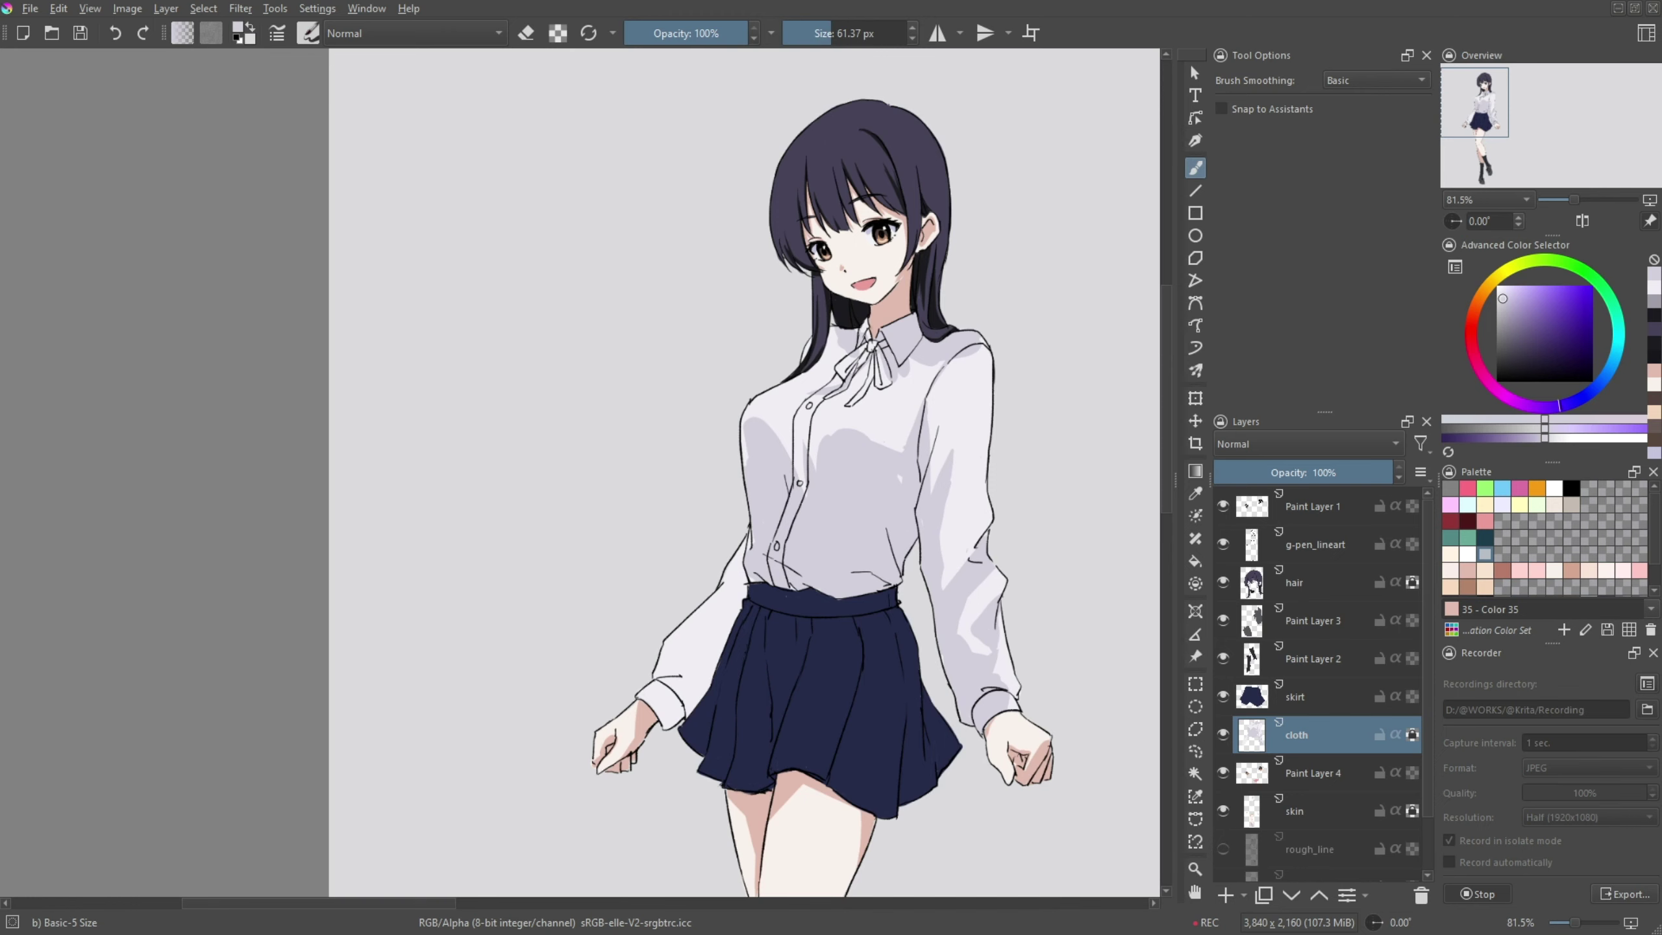
pyautogui.moveTo(719, 459); pyautogui.dragTo(563, 452)
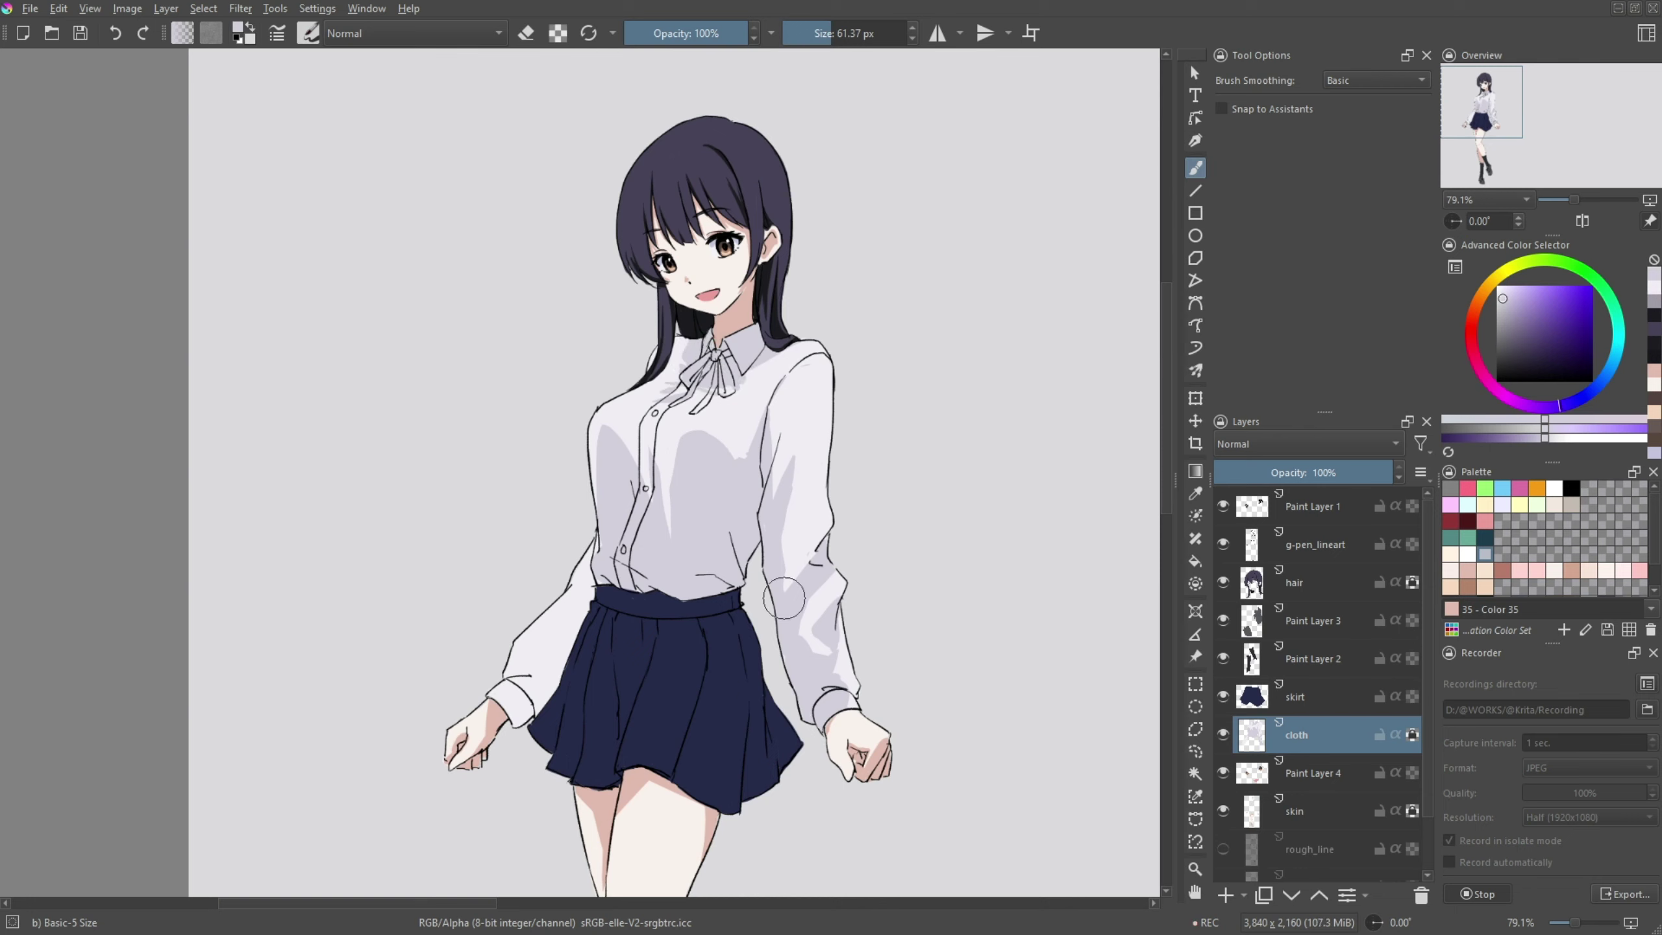
pyautogui.moveTo(575, 560); pyautogui.dragTo(507, 717)
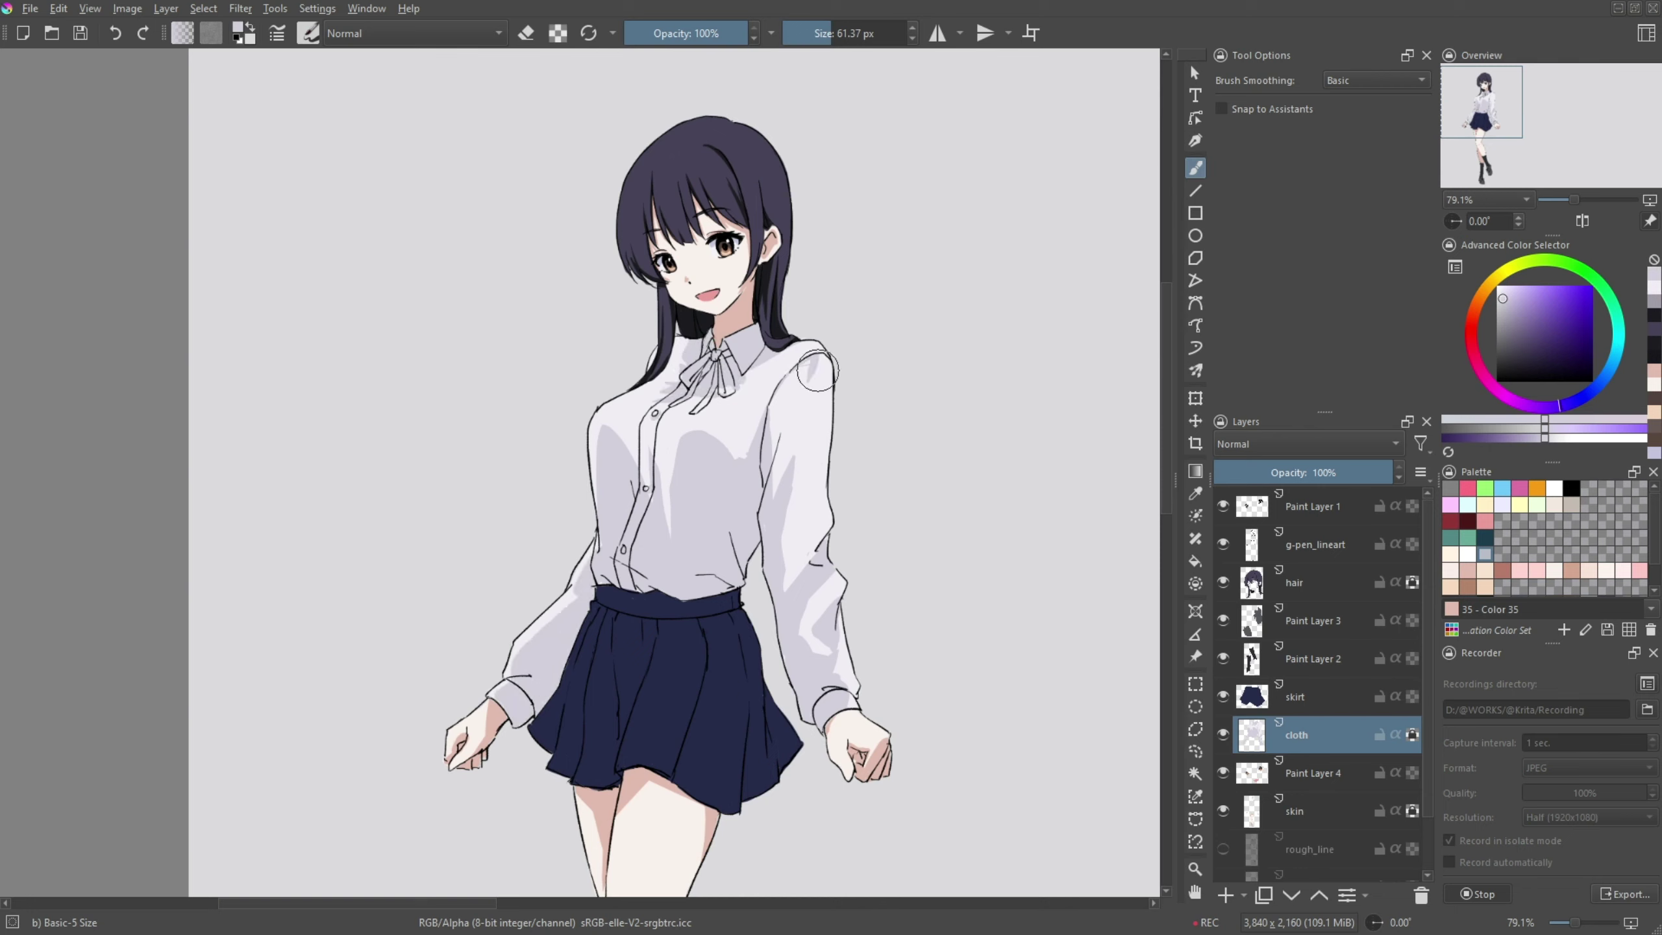
pyautogui.keyDown('ctrl'); pyautogui.click(742, 586); pyautogui.keyUp('ctrl')
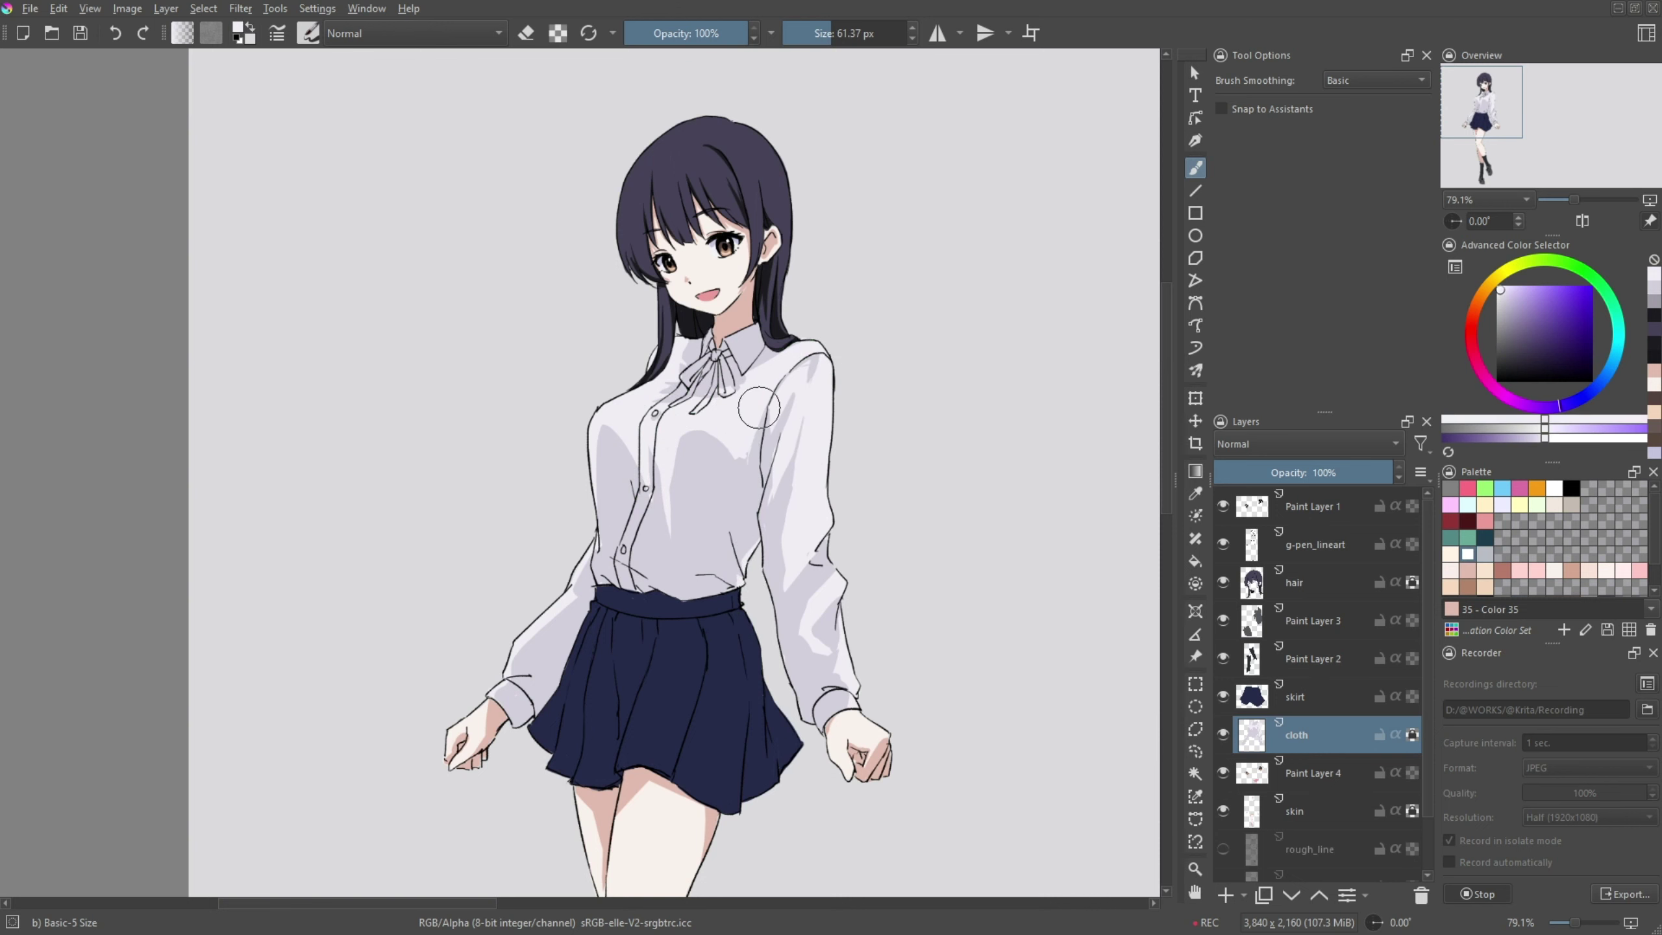
pyautogui.press('x')
# - Add a new layer above cloth and colour the neck ribbon navy with a 17.31 px brush
pyautogui.press('Insert')
pyautogui.scroll(5, 726, 412)
pyautogui.moveTo(684, 612)
pyautogui.mouseDown()
pyautogui.moveTo(605, 672)
pyautogui.moveTo(664, 631)
pyautogui.moveTo(696, 632)
pyautogui.moveTo(692, 608)
pyautogui.moveTo(662, 652)
pyautogui.moveTo(656, 746)
pyautogui.moveTo(585, 743)
pyautogui.moveTo(622, 712)
pyautogui.mouseUp()
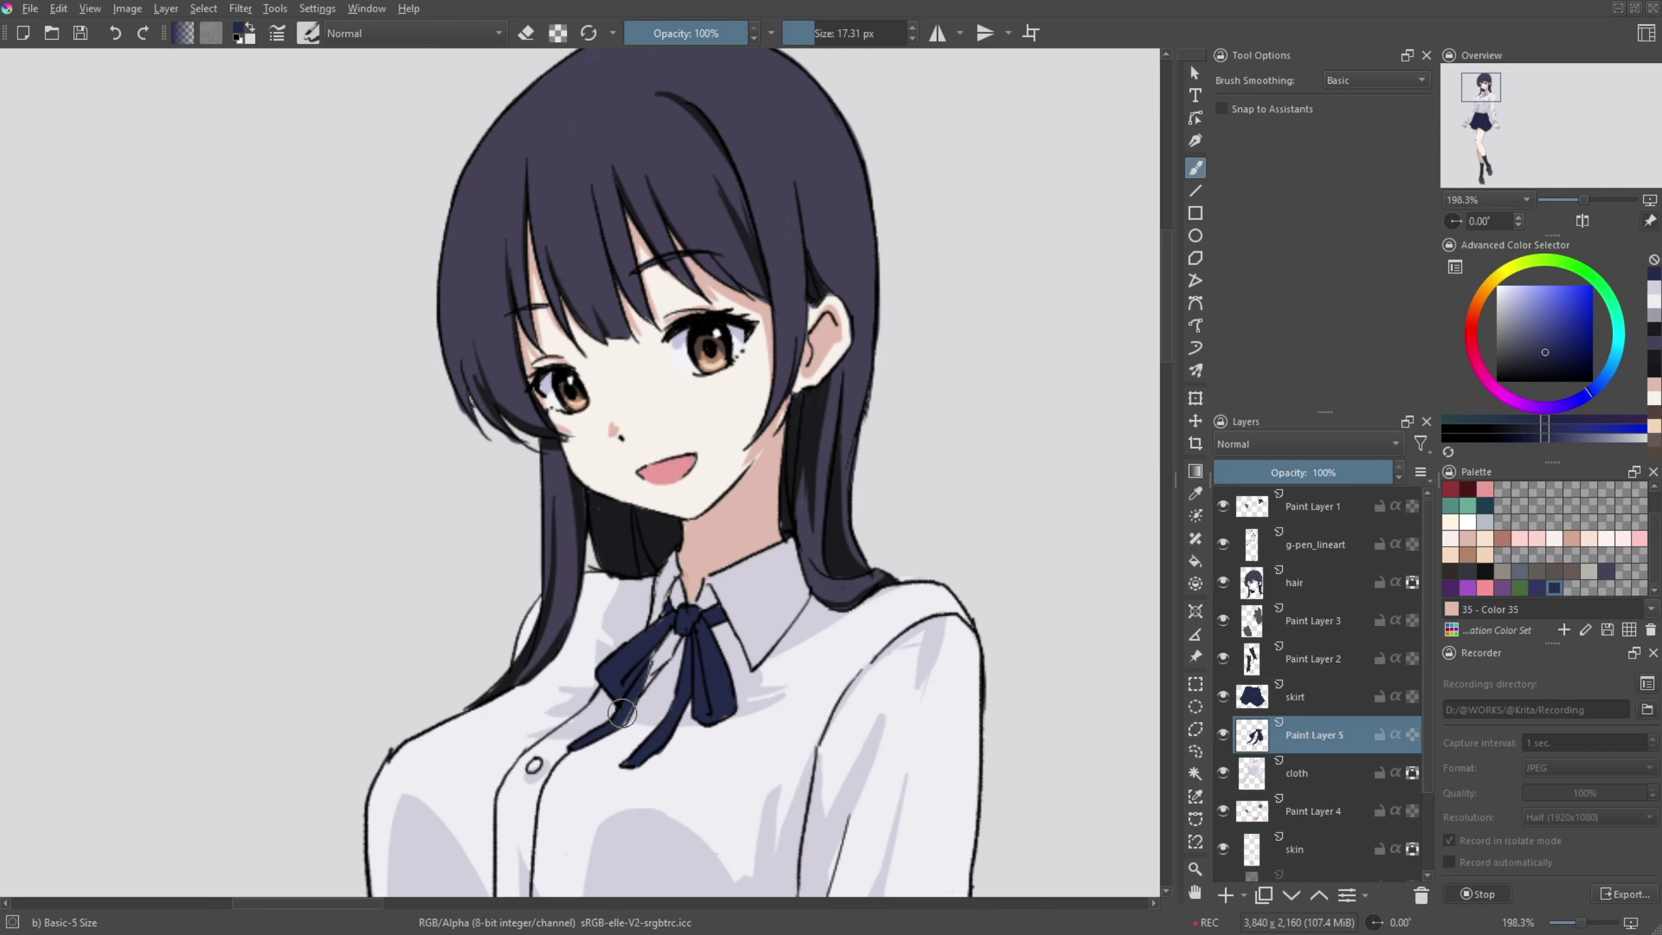
# - Paint darker navy shadows in the skirt's pleats and waistband on the skirt layer, reducing the brush from 117.12 to 53.63 px
pyautogui.scroll(-6, 622, 712)
pyautogui.press('pageup')
pyautogui.moveTo(811, 549); pyautogui.dragTo(839, 549)
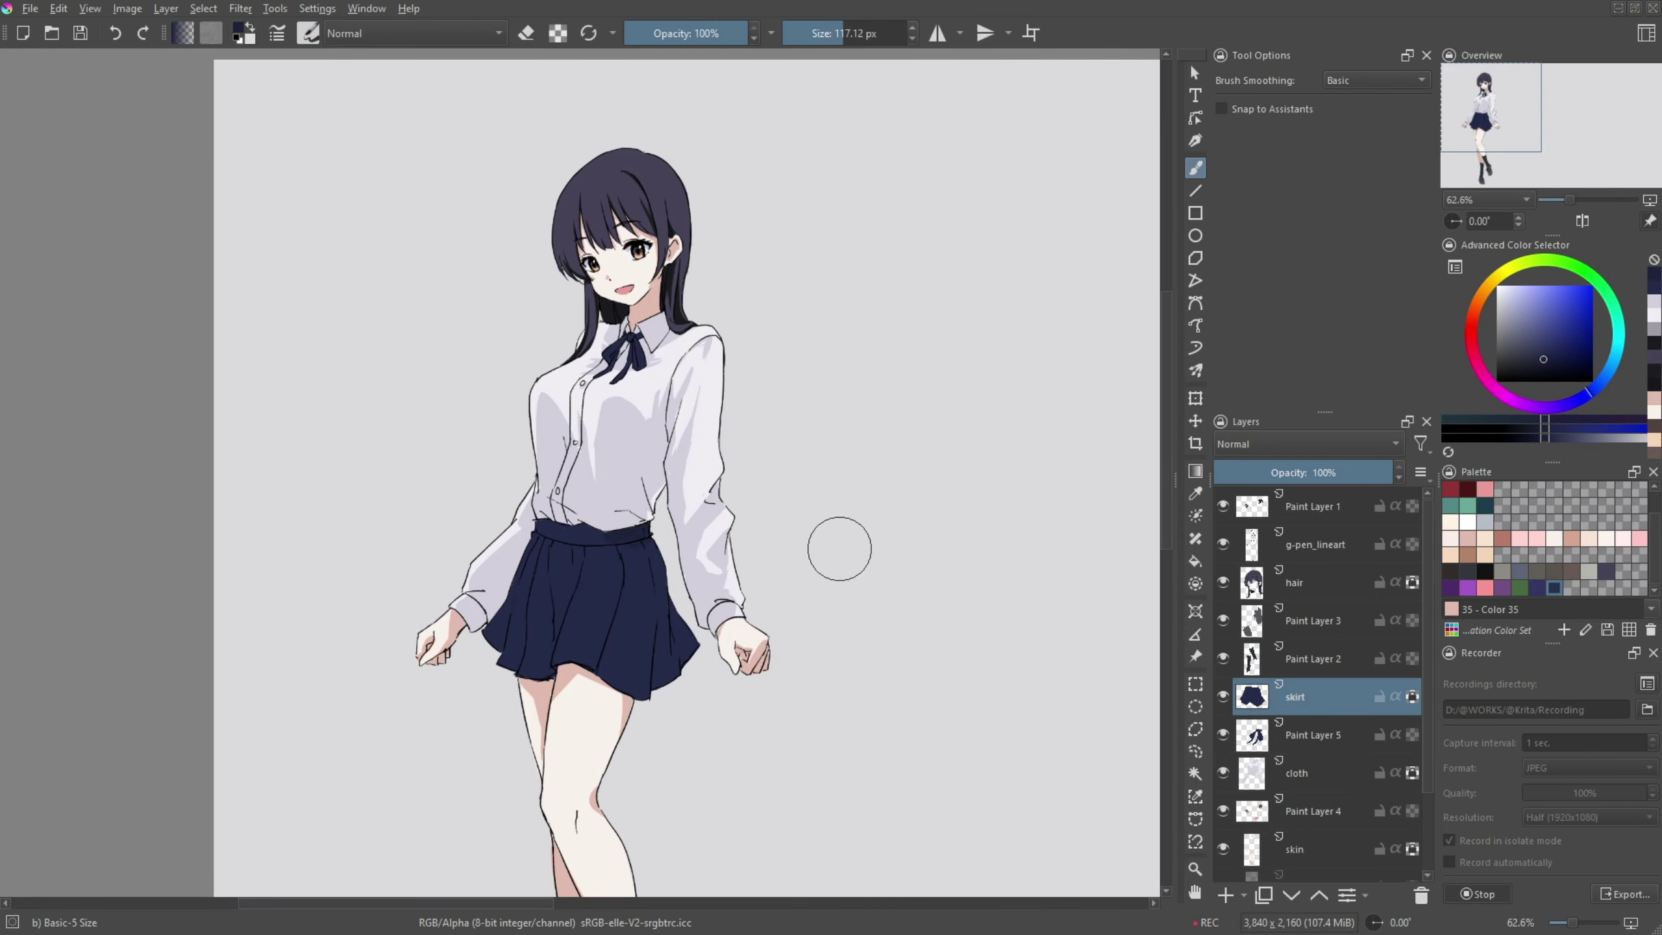
pyautogui.press('k')
pyautogui.moveTo(654, 546)
pyautogui.mouseDown()
pyautogui.moveTo(644, 652)
pyautogui.moveTo(620, 554)
pyautogui.mouseUp()
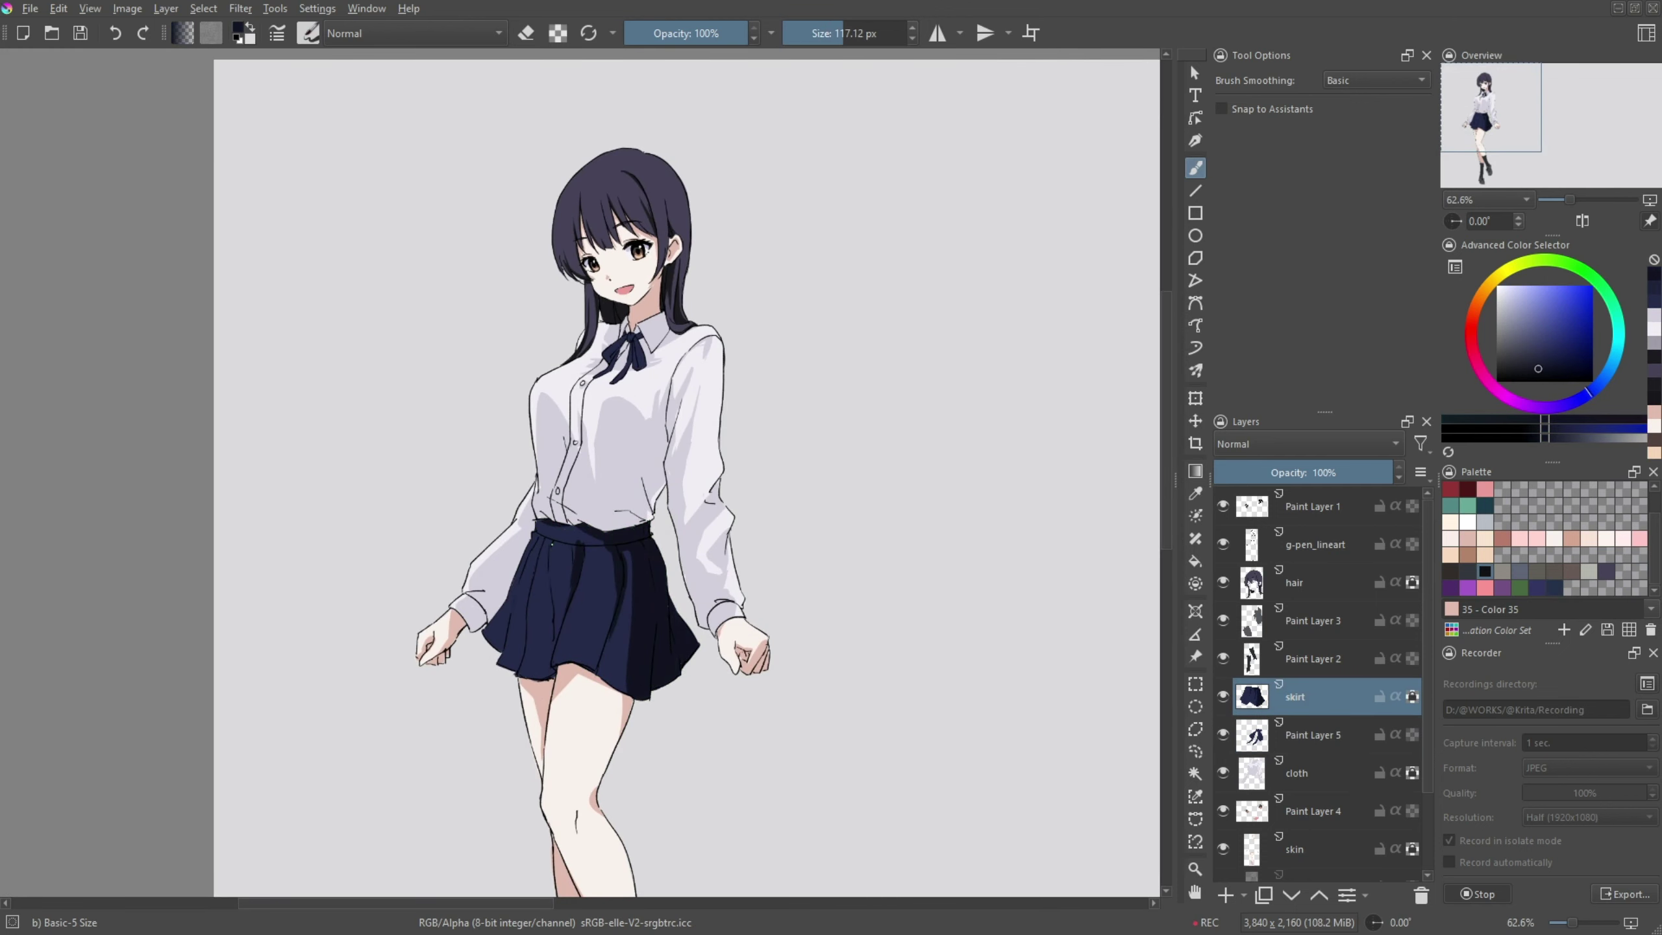
pyautogui.scroll(3, 649, 482)
pyautogui.press('[')
pyautogui.press('[')
pyautogui.moveTo(526, 458); pyautogui.dragTo(527, 694)
pyautogui.moveTo(471, 452); pyautogui.dragTo(468, 681)
# - Pick a dark slate blue and shade both socks on Paint Layer 2 with broad strokes
pyautogui.scroll(-4, 609, 606)
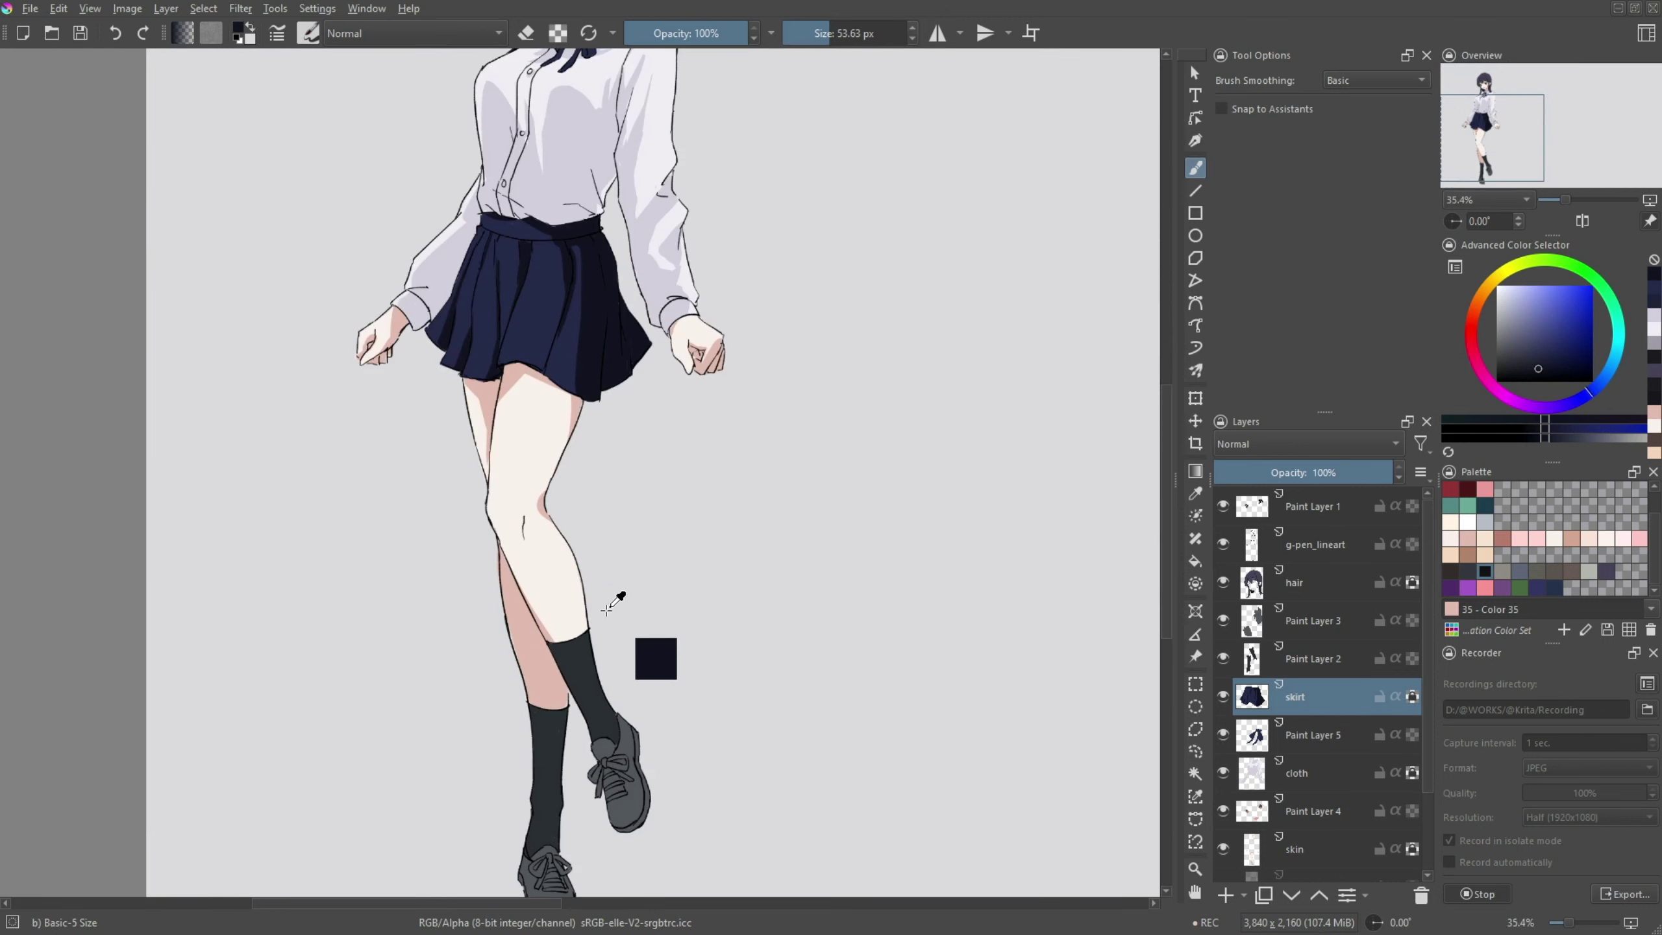
pyautogui.press('pageup')
pyautogui.click(1515, 359)
pyautogui.moveTo(580, 645); pyautogui.dragTo(609, 723)
pyautogui.moveTo(536, 714); pyautogui.dragTo(531, 831)
pyautogui.press(']')
pyautogui.scroll(3, 687, 622)
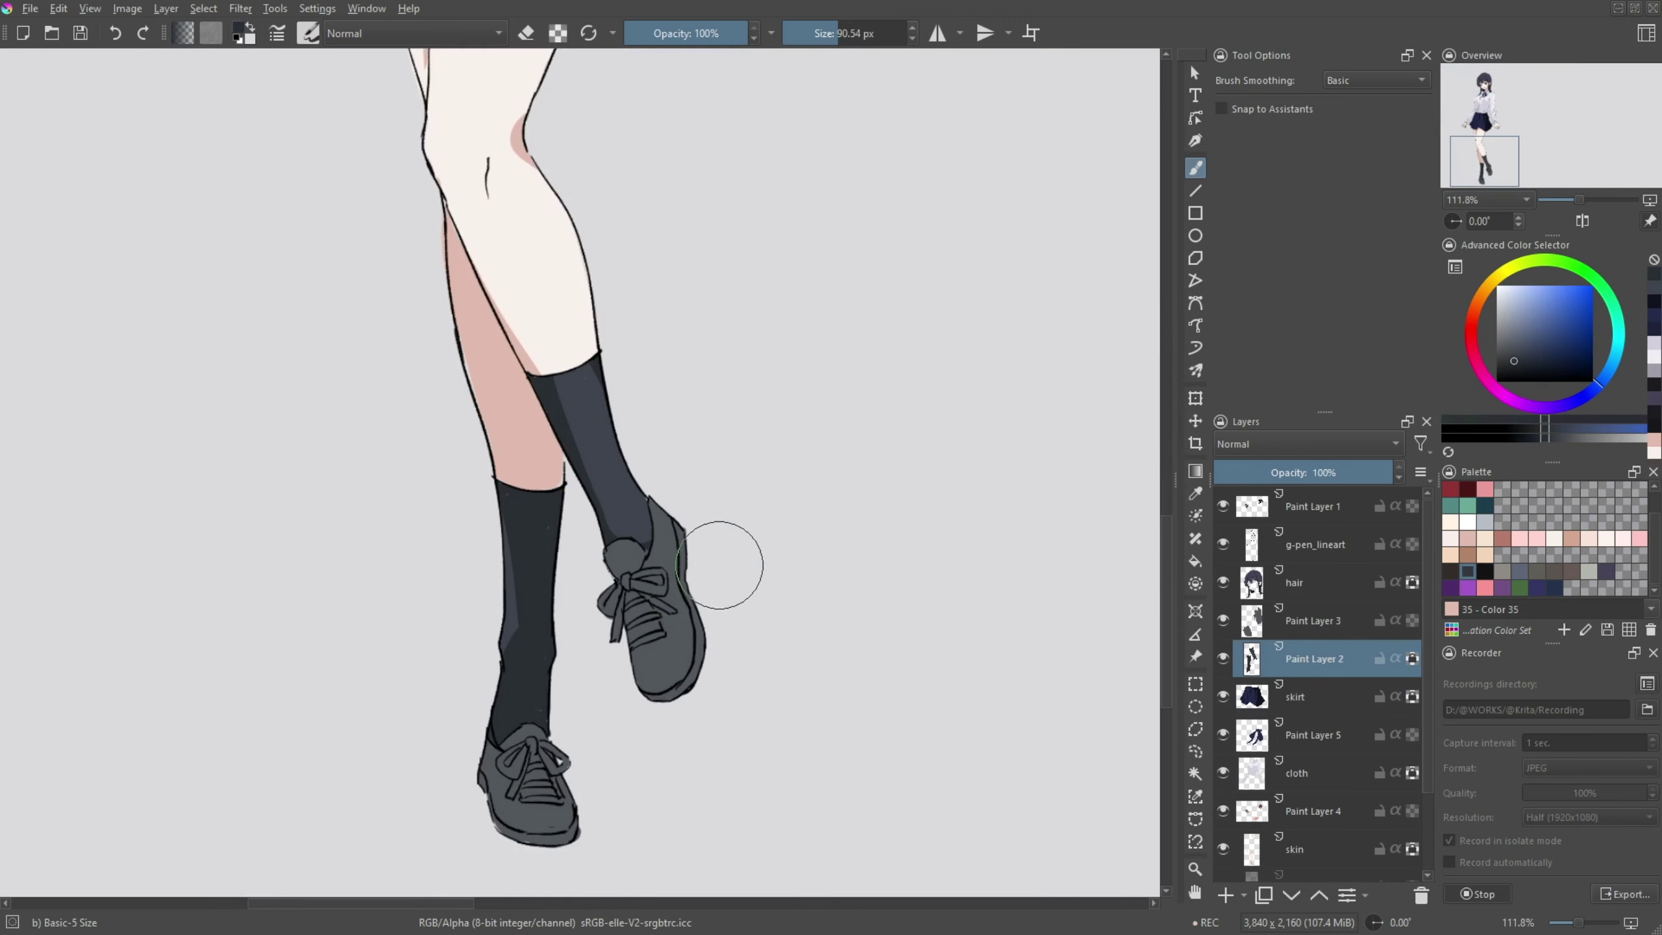
# - Paint the laces and soles of both shoes white at 21.33 px on Paint Layer 3
pyautogui.press('[')
pyautogui.press('[')
pyautogui.press('[')
pyautogui.click(1402, 613)
pyautogui.moveTo(683, 481)
pyautogui.mouseDown()
pyautogui.moveTo(722, 471)
pyautogui.moveTo(702, 485)
pyautogui.moveTo(724, 534)
pyautogui.mouseUp()
pyautogui.moveTo(739, 425); pyautogui.dragTo(759, 592)
pyautogui.moveTo(654, 622); pyautogui.dragTo(690, 545)
pyautogui.moveTo(595, 569); pyautogui.dragTo(631, 586)
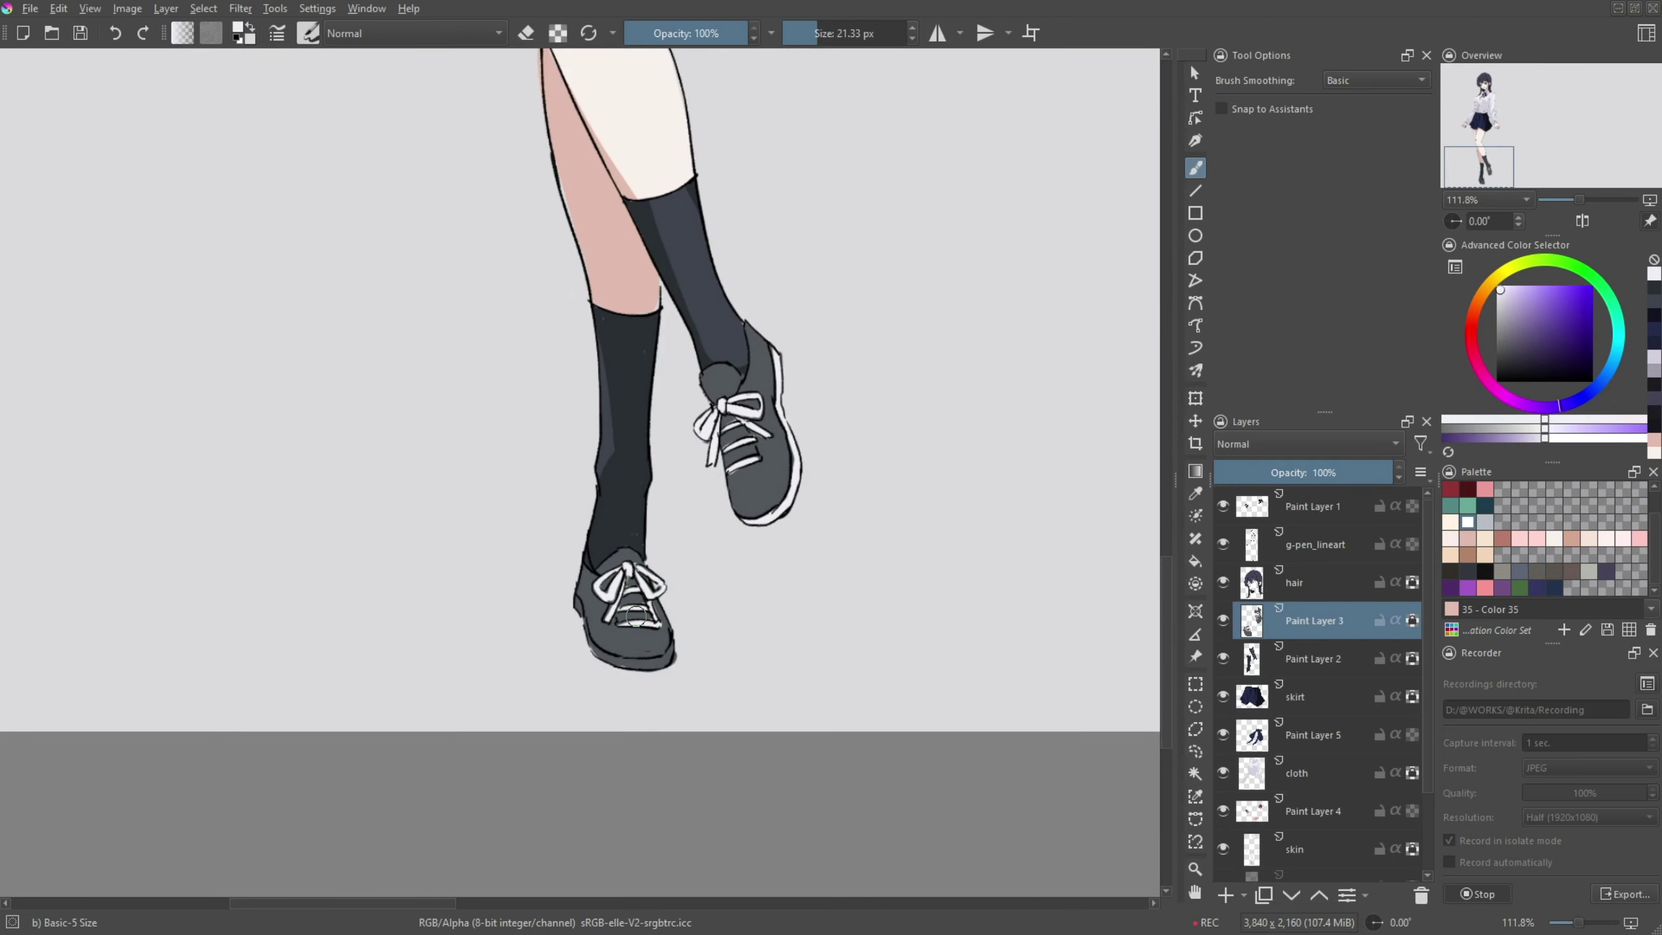
# - Paint small muted-purple highlights across the bangs and crown at 21.33 px on the hair layer
pyautogui.scroll(-4, 635, 616)
pyautogui.press('pageup')
pyautogui.scroll(5, 832, 435)
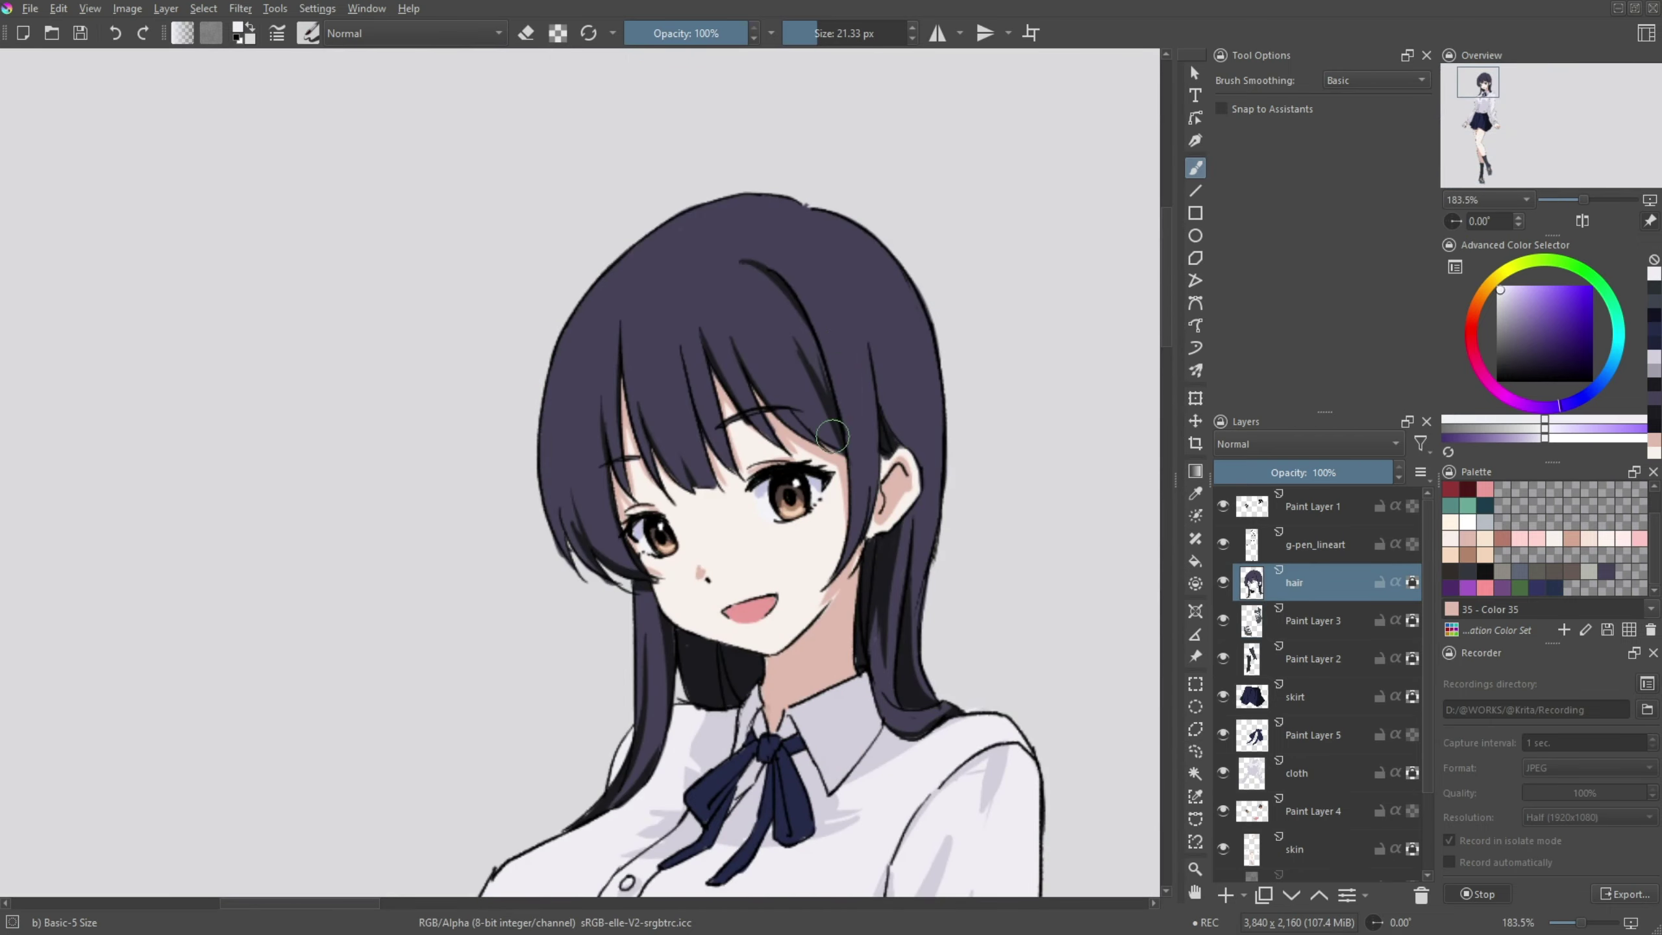
pyautogui.click(1519, 317)
pyautogui.moveTo(575, 363); pyautogui.dragTo(620, 486)
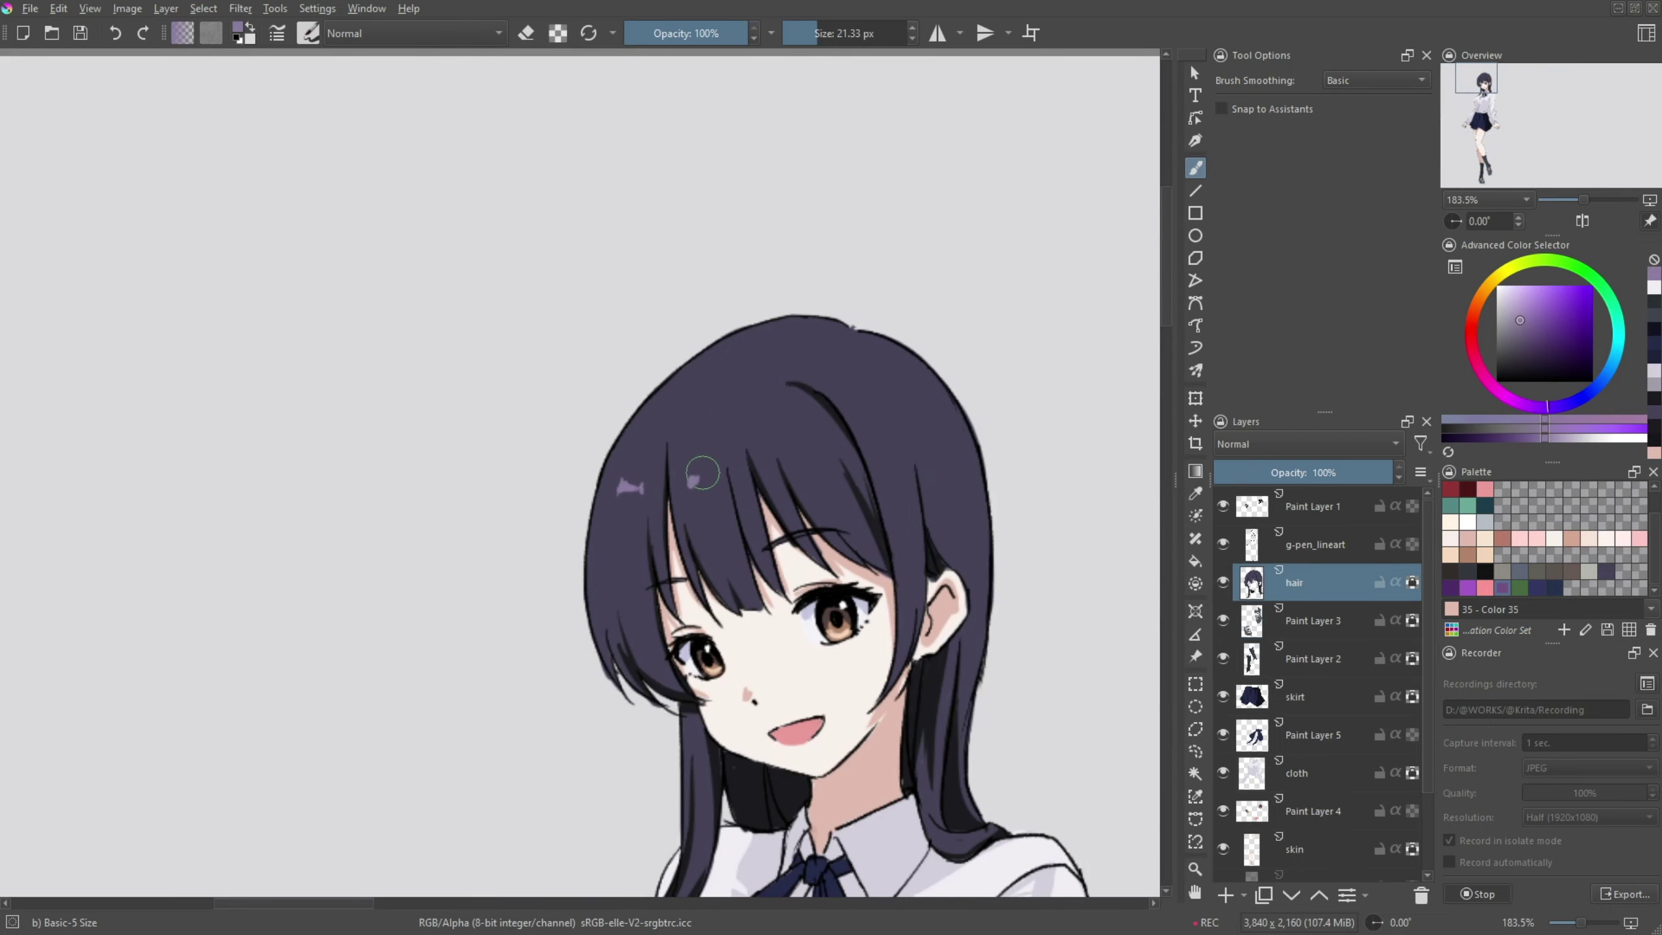
pyautogui.scroll(-4, 654, 524)
pyautogui.scroll(4, 720, 524)
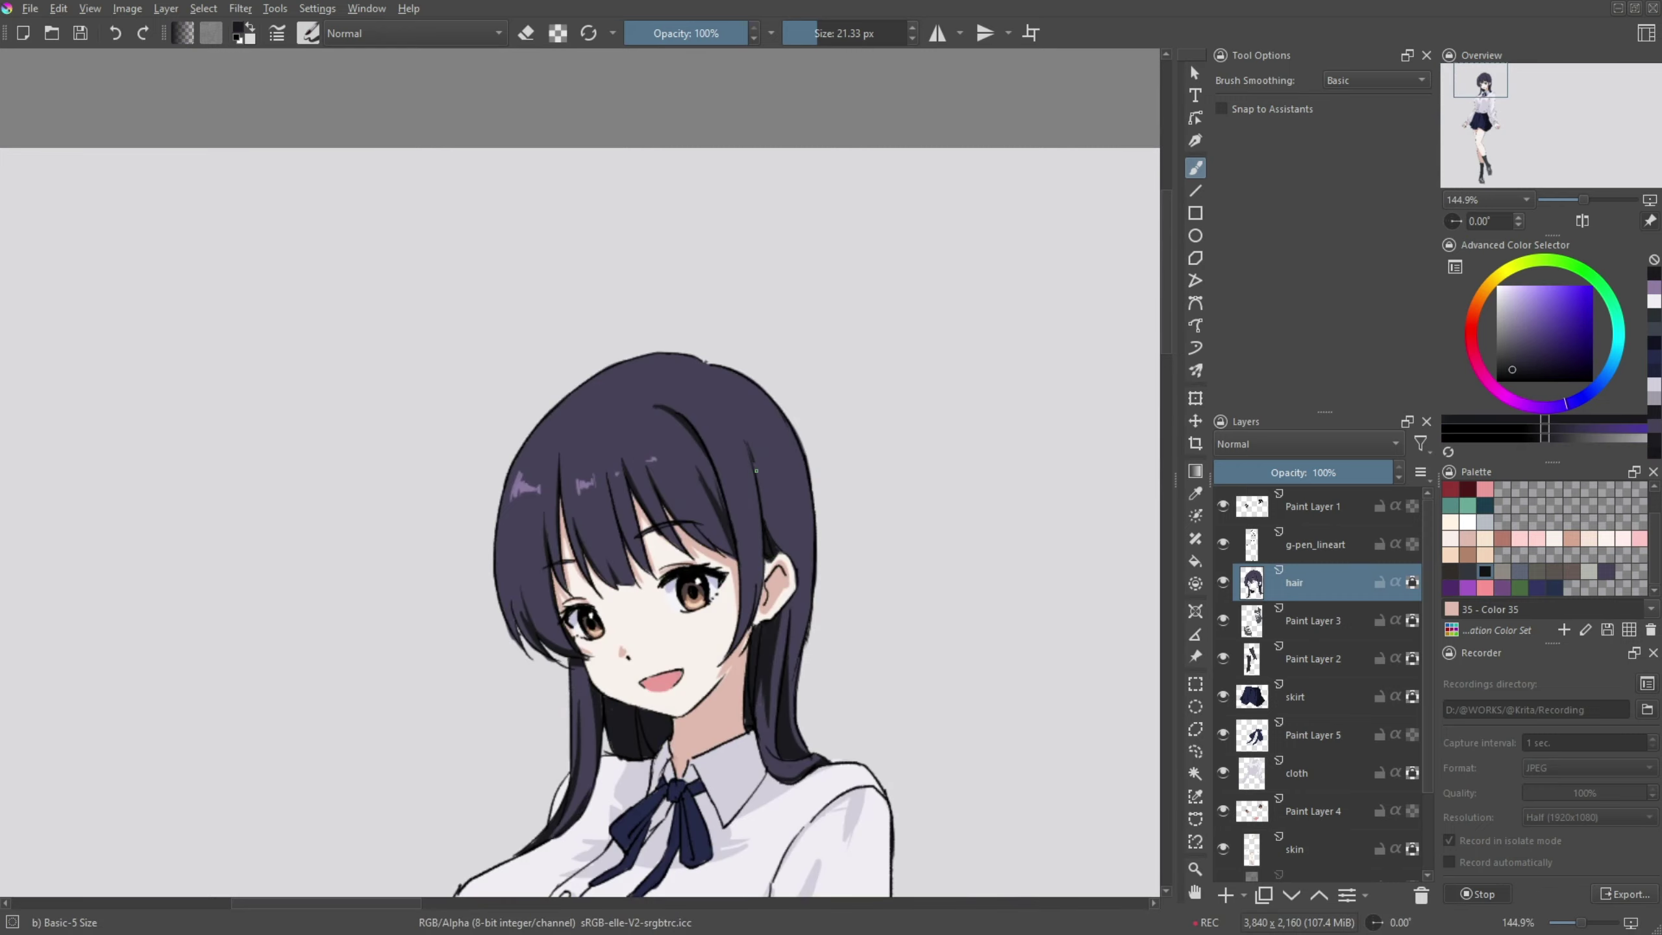
pyautogui.scroll(3, 882, 421)
pyautogui.keyDown('ctrl'); pyautogui.click(881, 422); pyautogui.keyUp('ctrl')
pyautogui.moveTo(881, 422); pyautogui.dragTo(1006, 491)
# - Paint the inside of the mouth dark red with Color 44 at 10.67 px on Paint Layer 4, and sample pale lavender
pyautogui.press('[')
pyautogui.moveTo(870, 575); pyautogui.dragTo(922, 553)
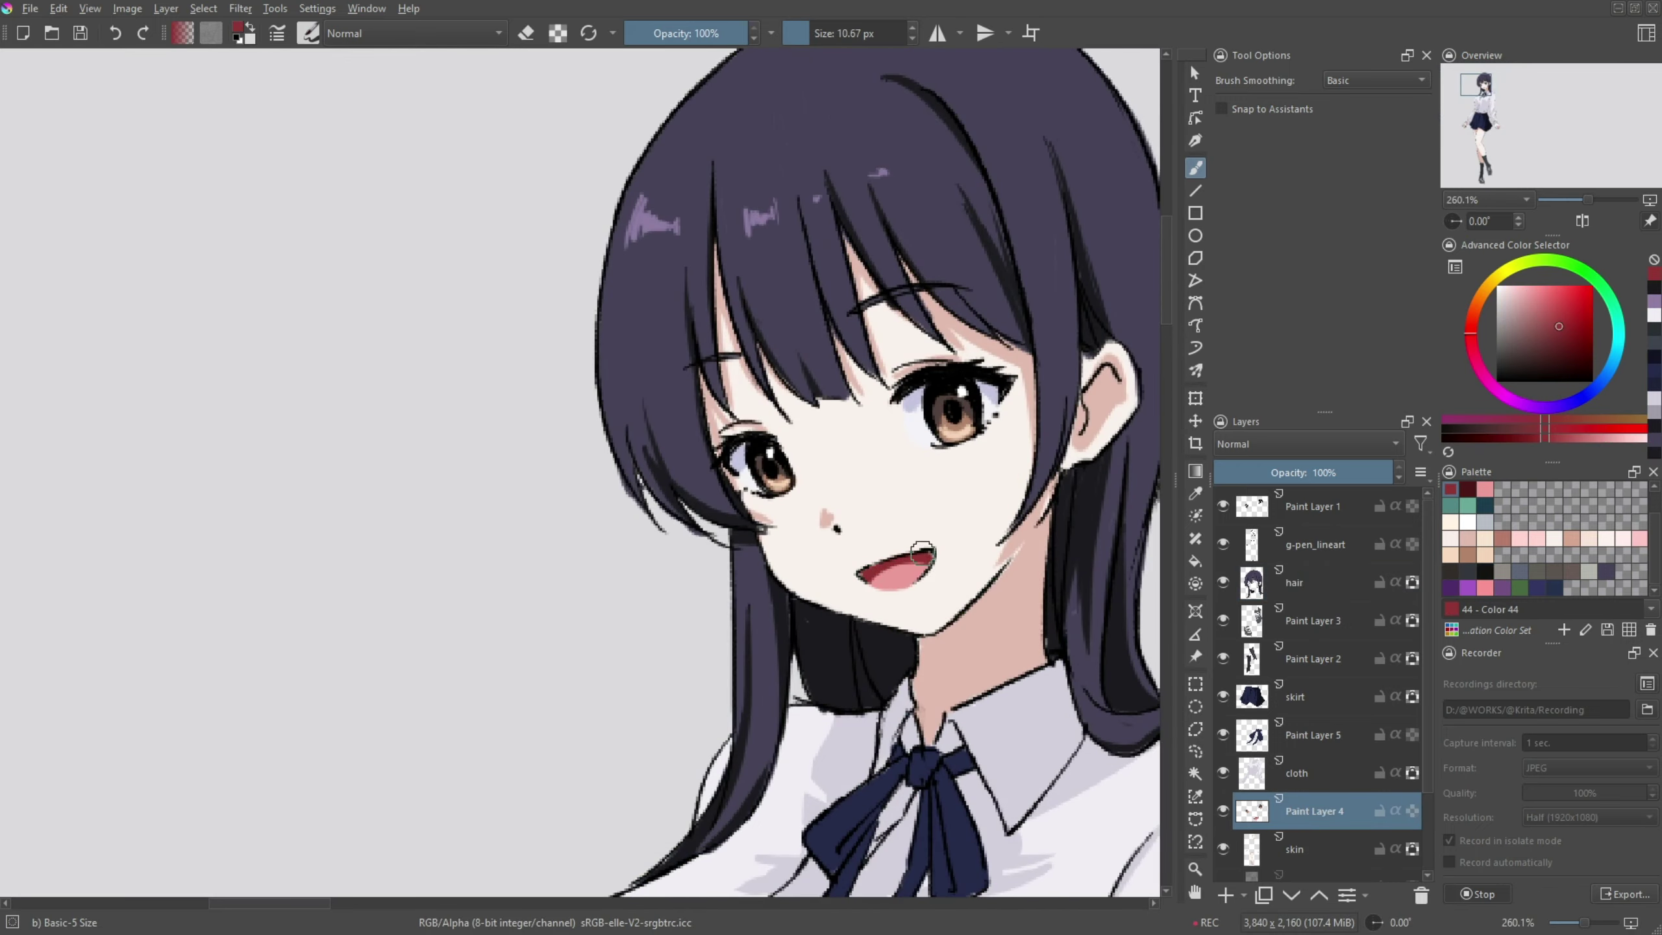
pyautogui.keyDown('ctrl'); pyautogui.click(970, 469); pyautogui.keyUp('ctrl')
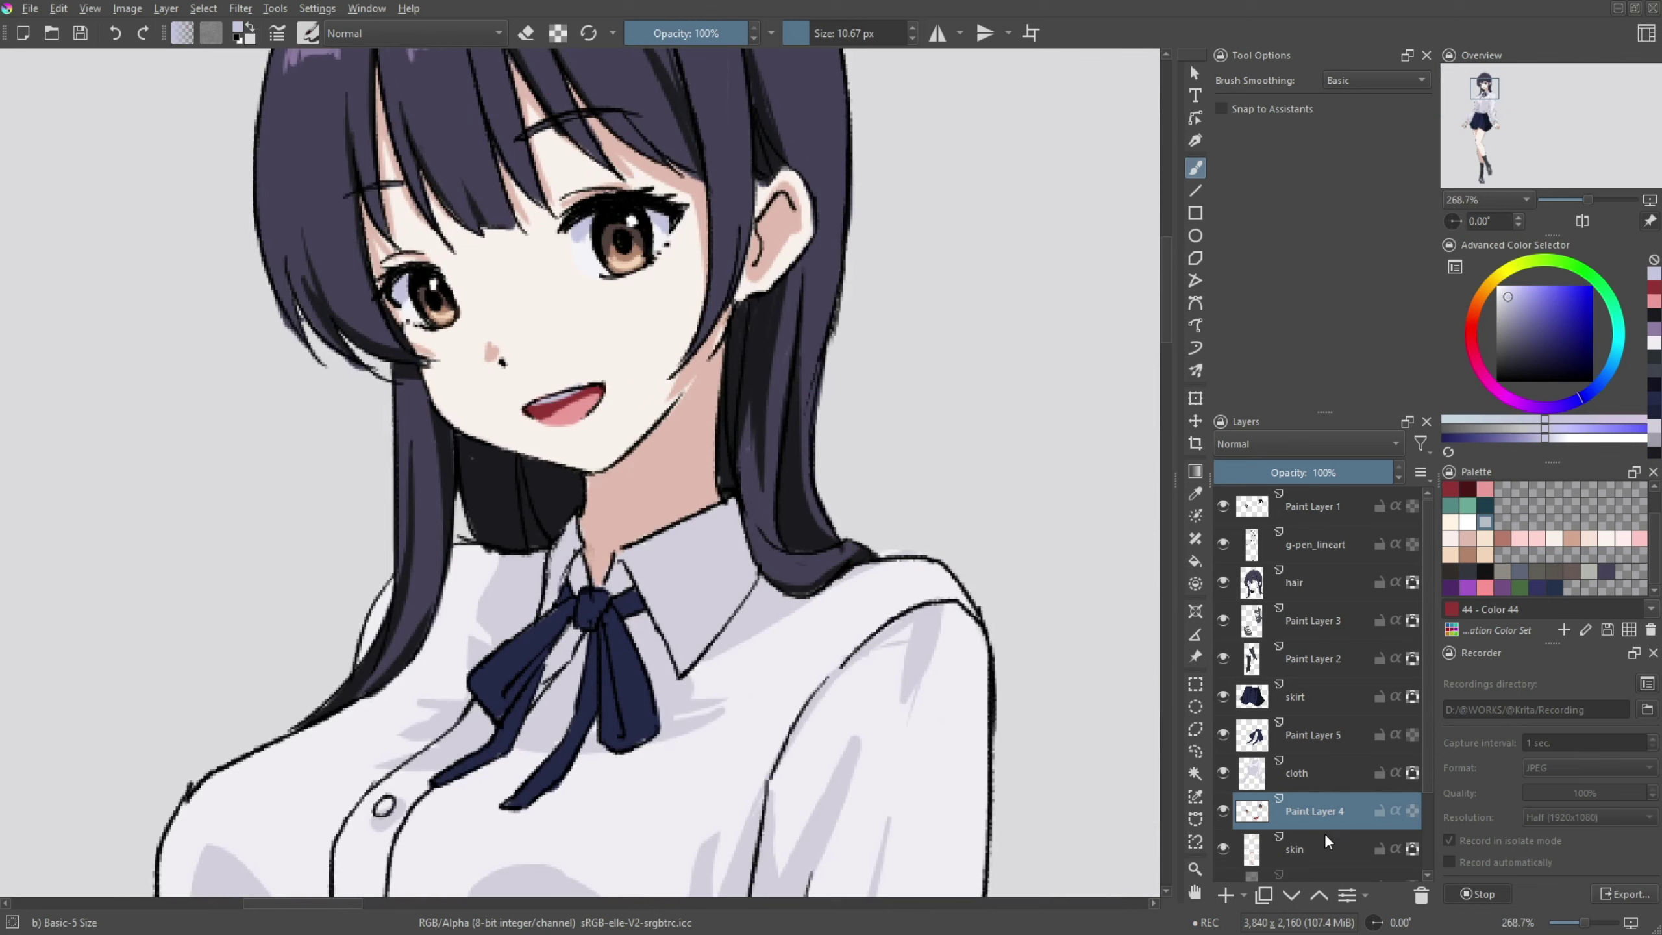
# - Add a new layer above skin and brush soft pink Color 47 blush on both cheeks with the Airbrush linear preset
pyautogui.click(1327, 841)
pyautogui.press('Insert')
pyautogui.scroll(3, 654, 458)
pyautogui.rightClick(618, 532)
pyautogui.click(707, 425)
pyautogui.moveTo(648, 481); pyautogui.dragTo(681, 503)
pyautogui.moveTo(466, 555); pyautogui.dragTo(481, 563)
# - Add small white and pink accent marks to the cheek blush, using the Ink-4 Pen Rough preset at 7.50 px for the pink
pyautogui.keyDown('ctrl'); pyautogui.click(700, 474); pyautogui.keyUp('ctrl')
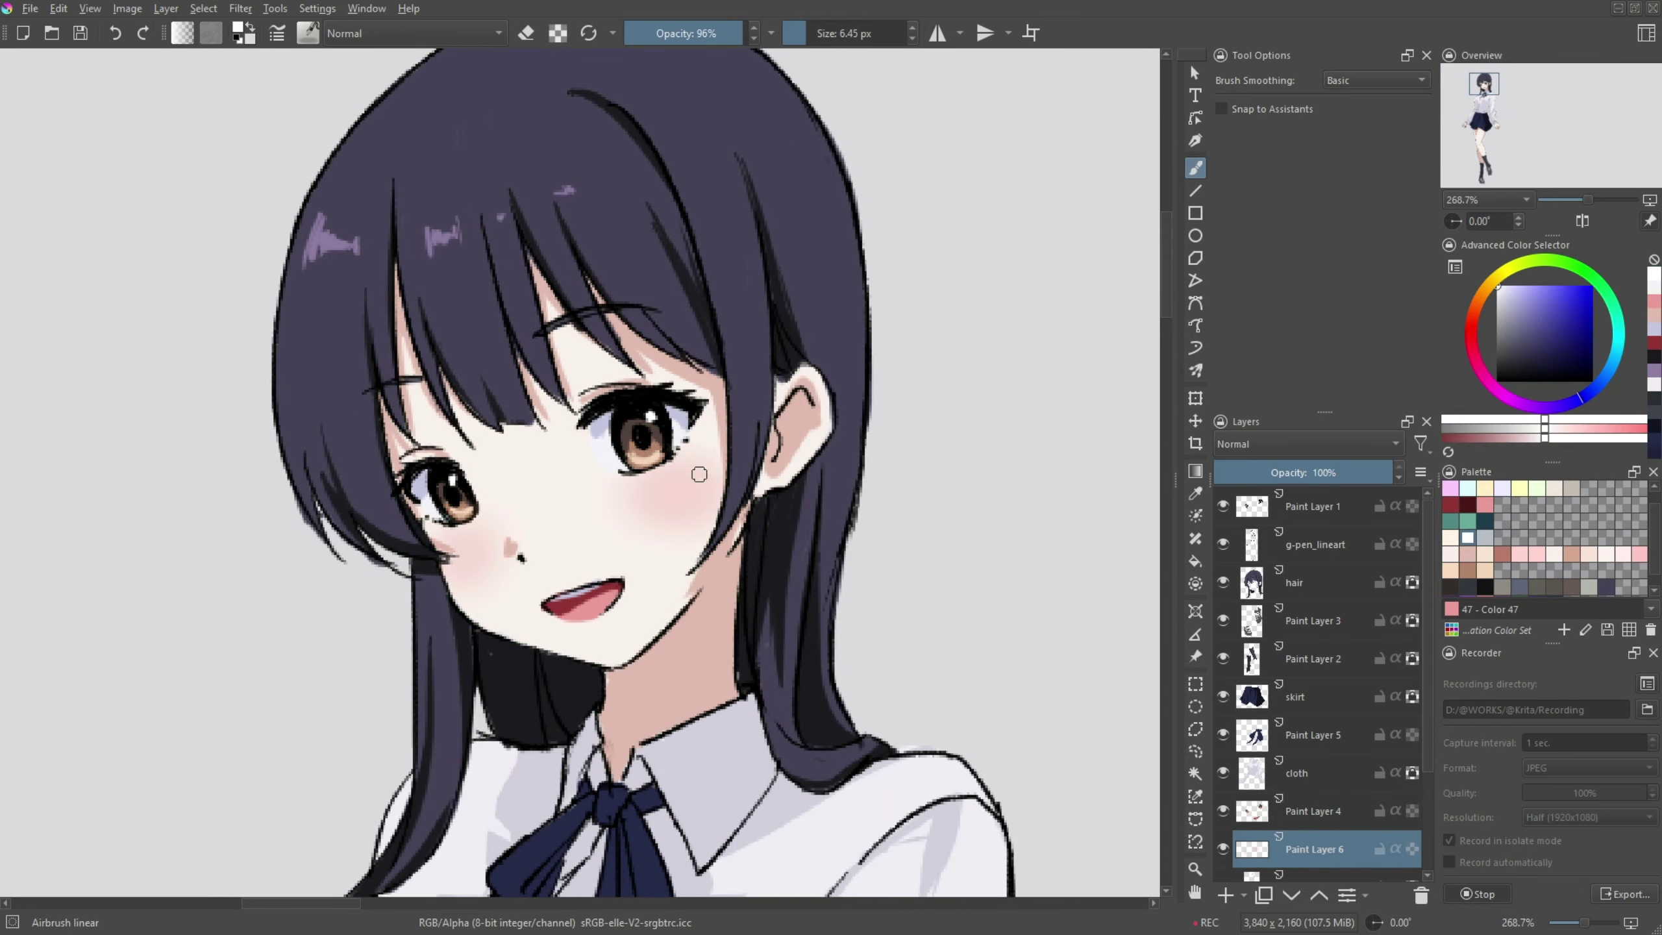
pyautogui.scroll(-1, 699, 474)
pyautogui.rightClick(738, 375)
pyautogui.click(778, 190)
pyautogui.keyDown('ctrl'); pyautogui.click(844, 367); pyautogui.keyUp('ctrl')
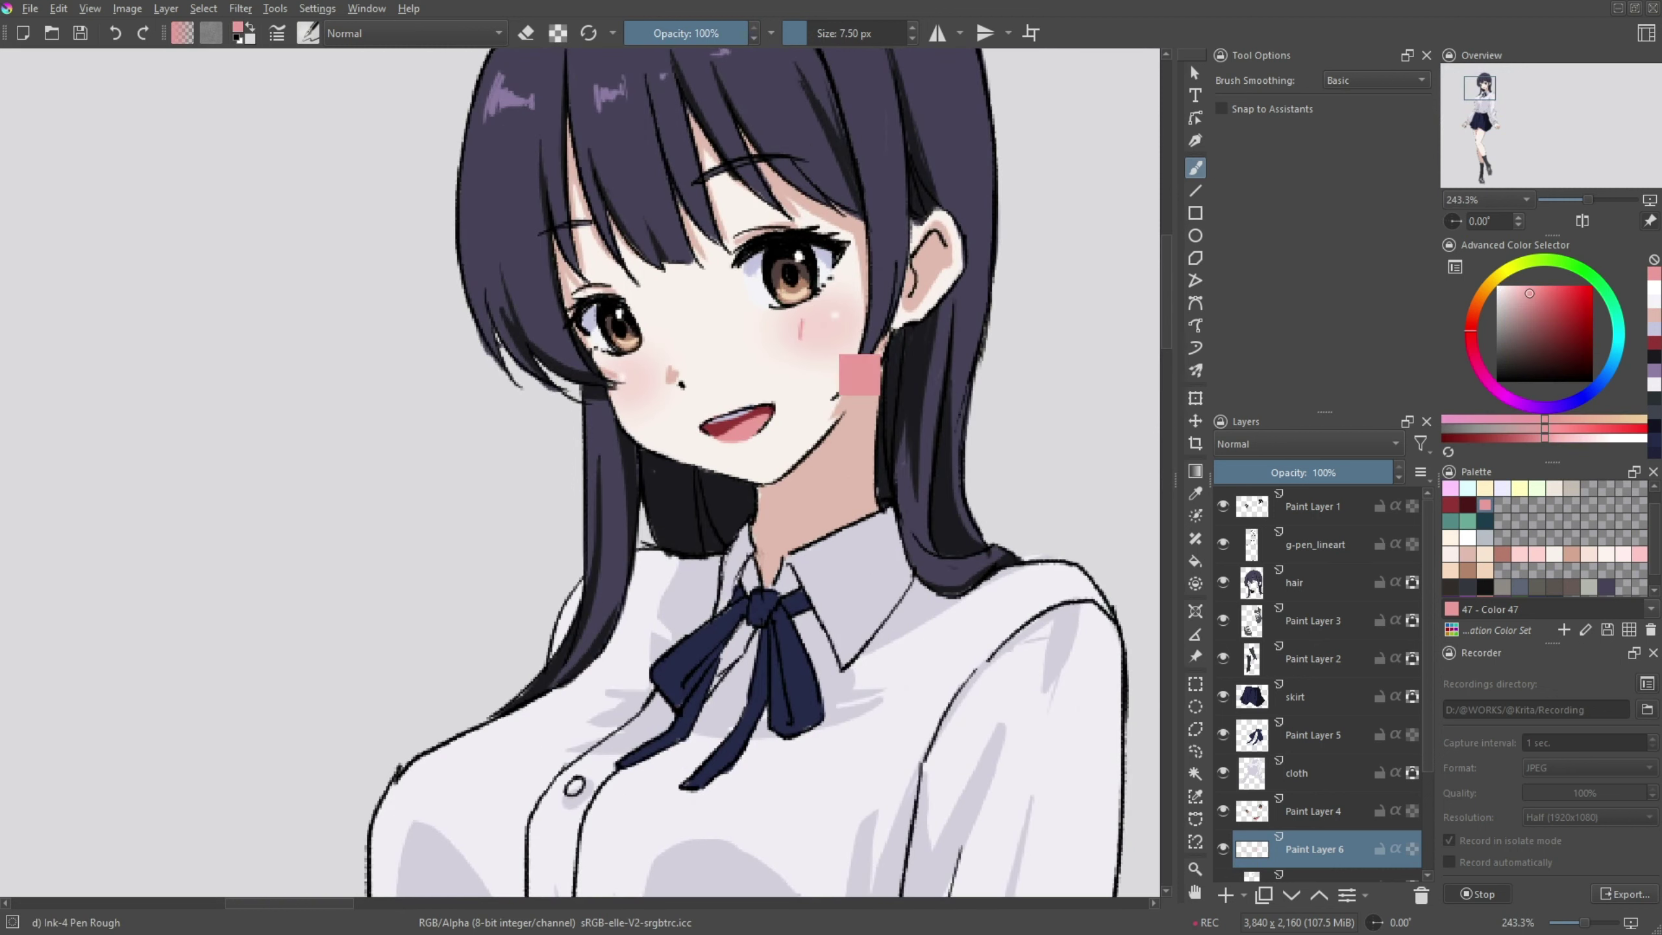
pyautogui.scroll(1, 820, 320)
# - Group all of the figure's layers, leaving the Background layer outside the group
pyautogui.scroll(-10, 617, 412)
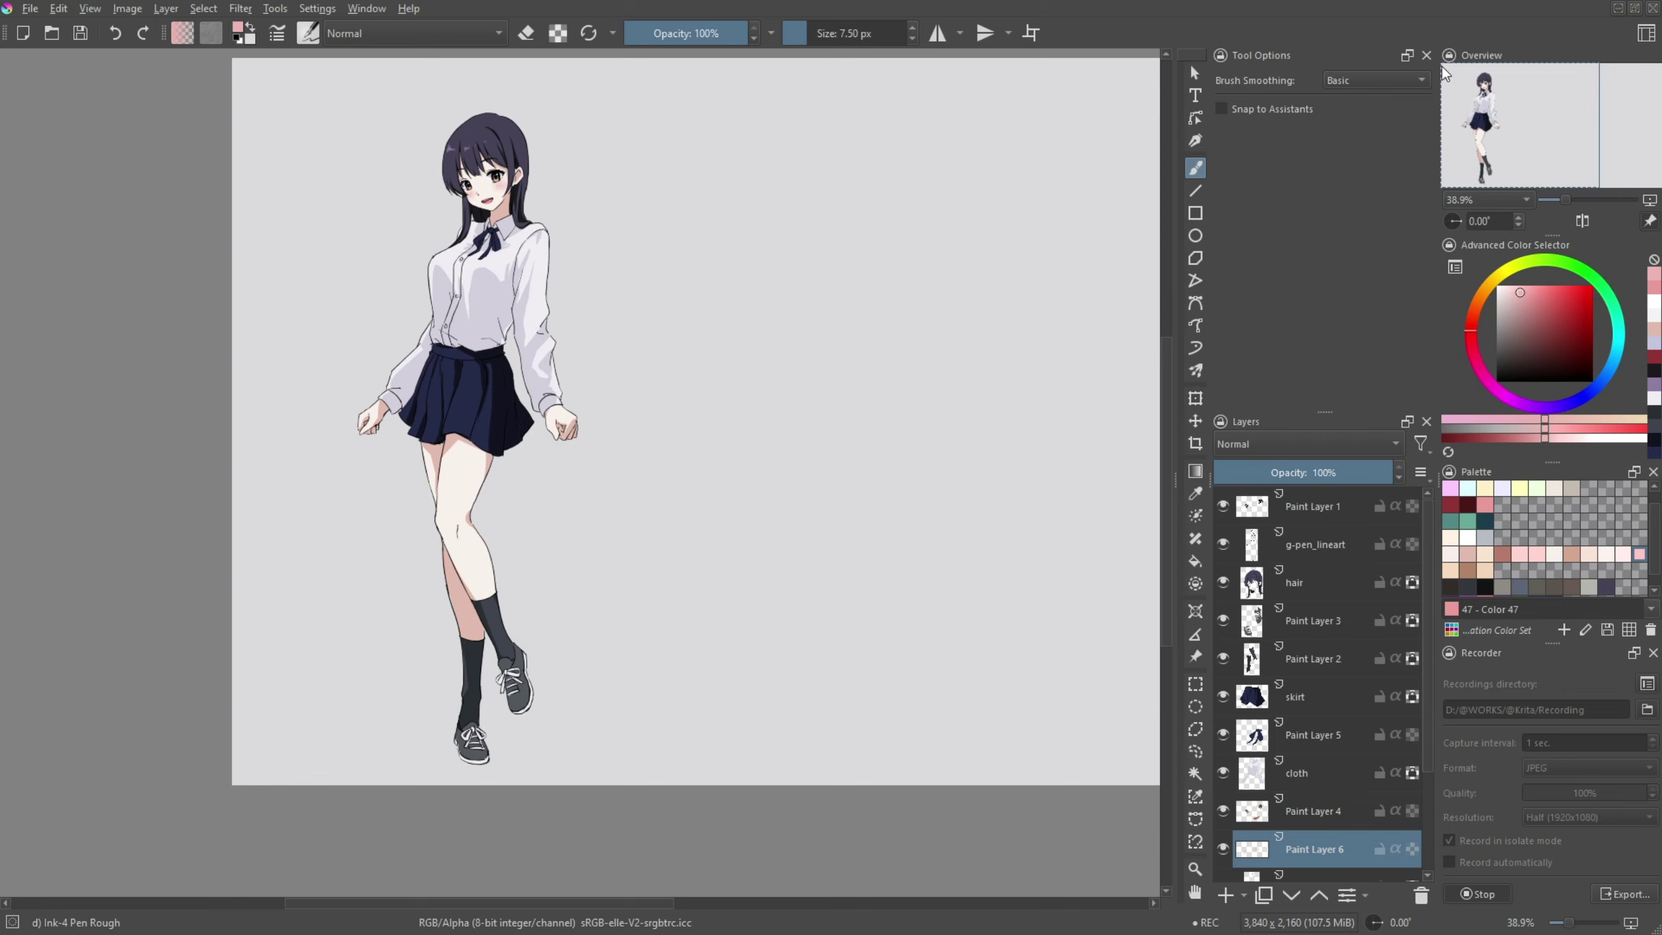
pyautogui.click(1314, 506)
pyautogui.scroll(-1, 1324, 786)
pyautogui.keyDown('shift'); pyautogui.click(1324, 844); pyautogui.keyUp('shift')
pyautogui.hotkey('ctrl', 'g')
# - Select the raised foot and reshape its shoe with Liquify at size 60 and amount 0.05
pyautogui.click(1195, 728)
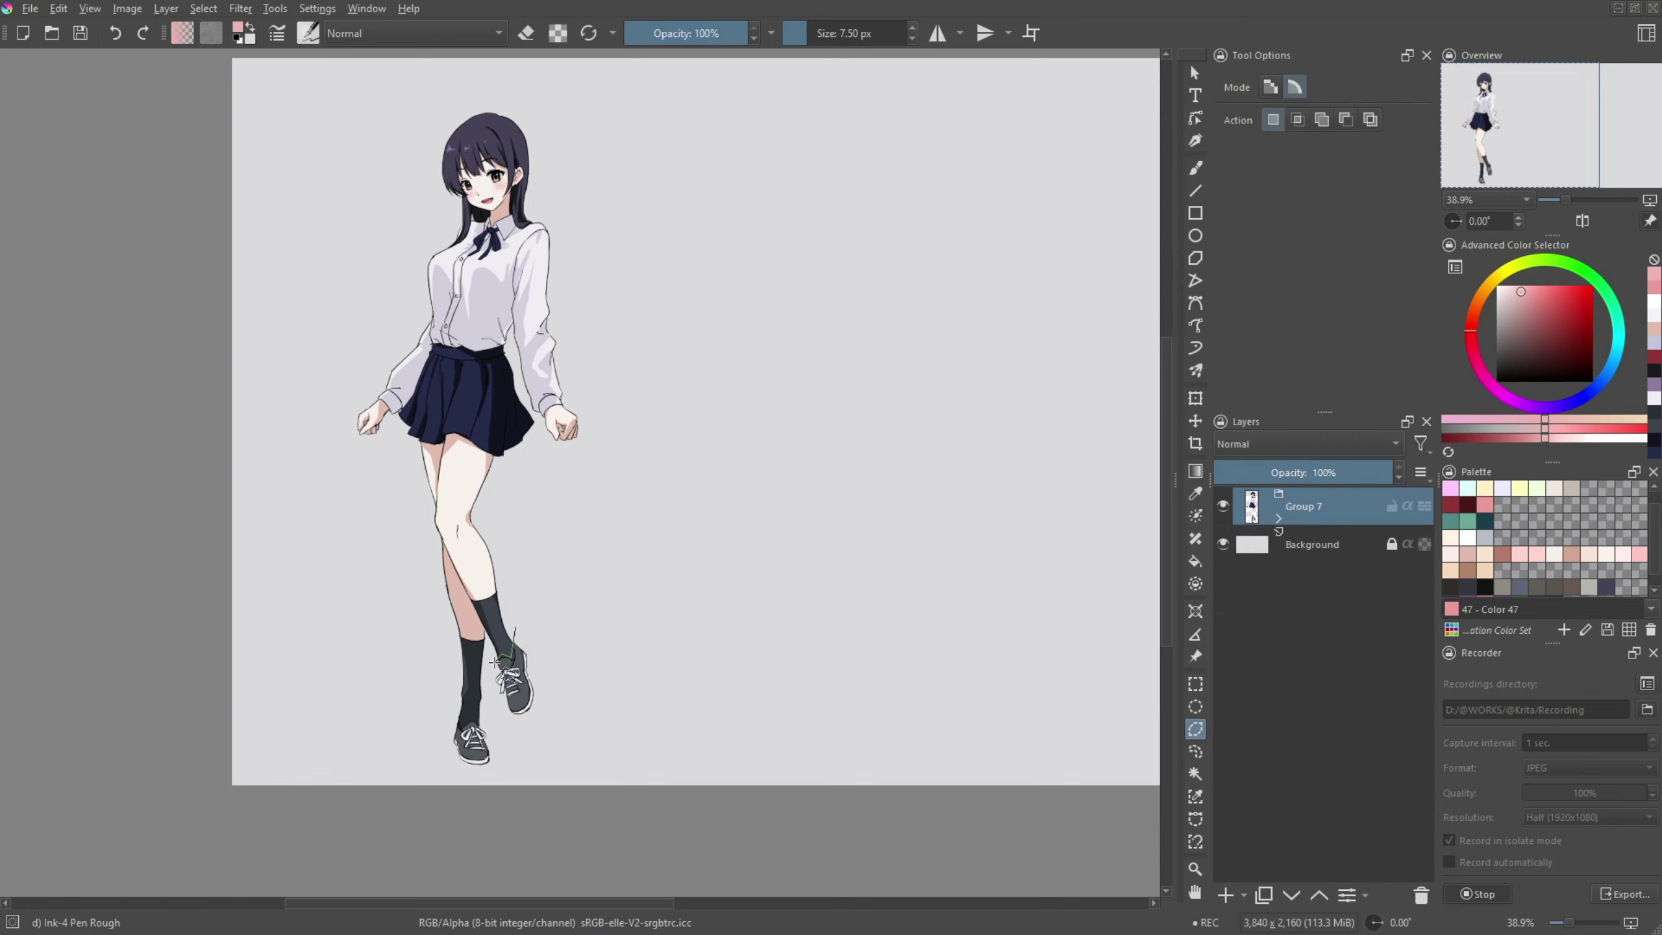
pyautogui.doubleClick(494, 663)
pyautogui.hotkey('ctrl', 't')
pyautogui.scroll(3, 588, 664)
pyautogui.click(1317, 108)
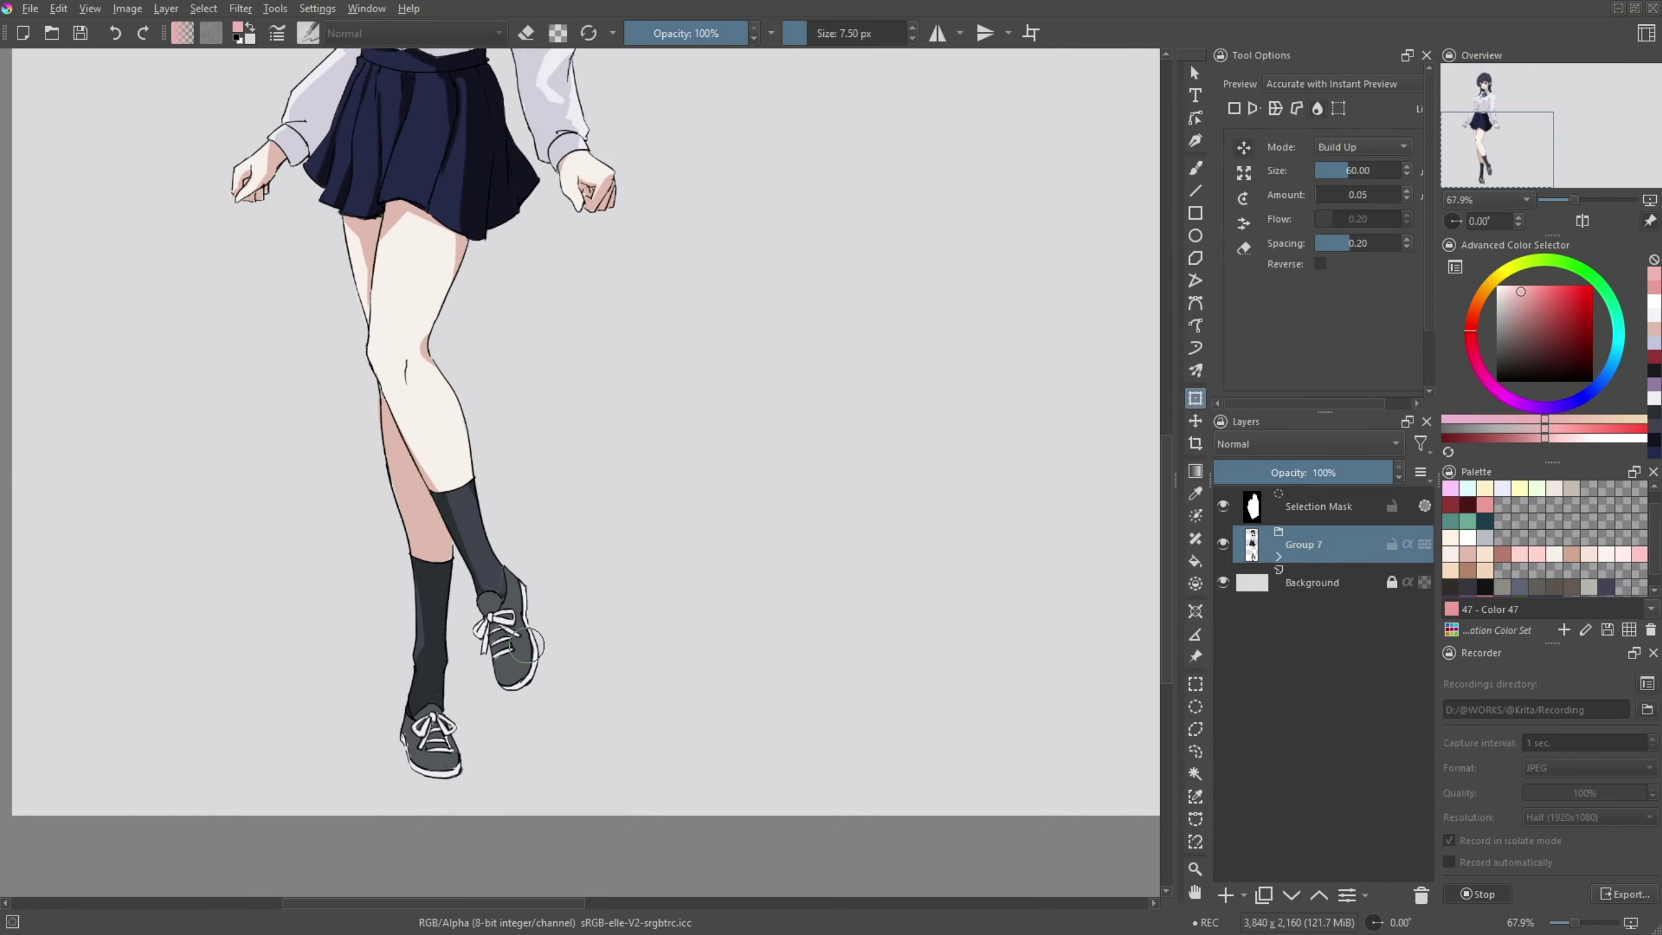
pyautogui.moveTo(520, 629); pyautogui.dragTo(527, 681)
pyautogui.press('Return')
# - Select the standing foot's shoe and apply a Liquify transform to it
pyautogui.click(396, 704)
pyautogui.doubleClick(470, 769)
pyautogui.hotkey('ctrl', 't')
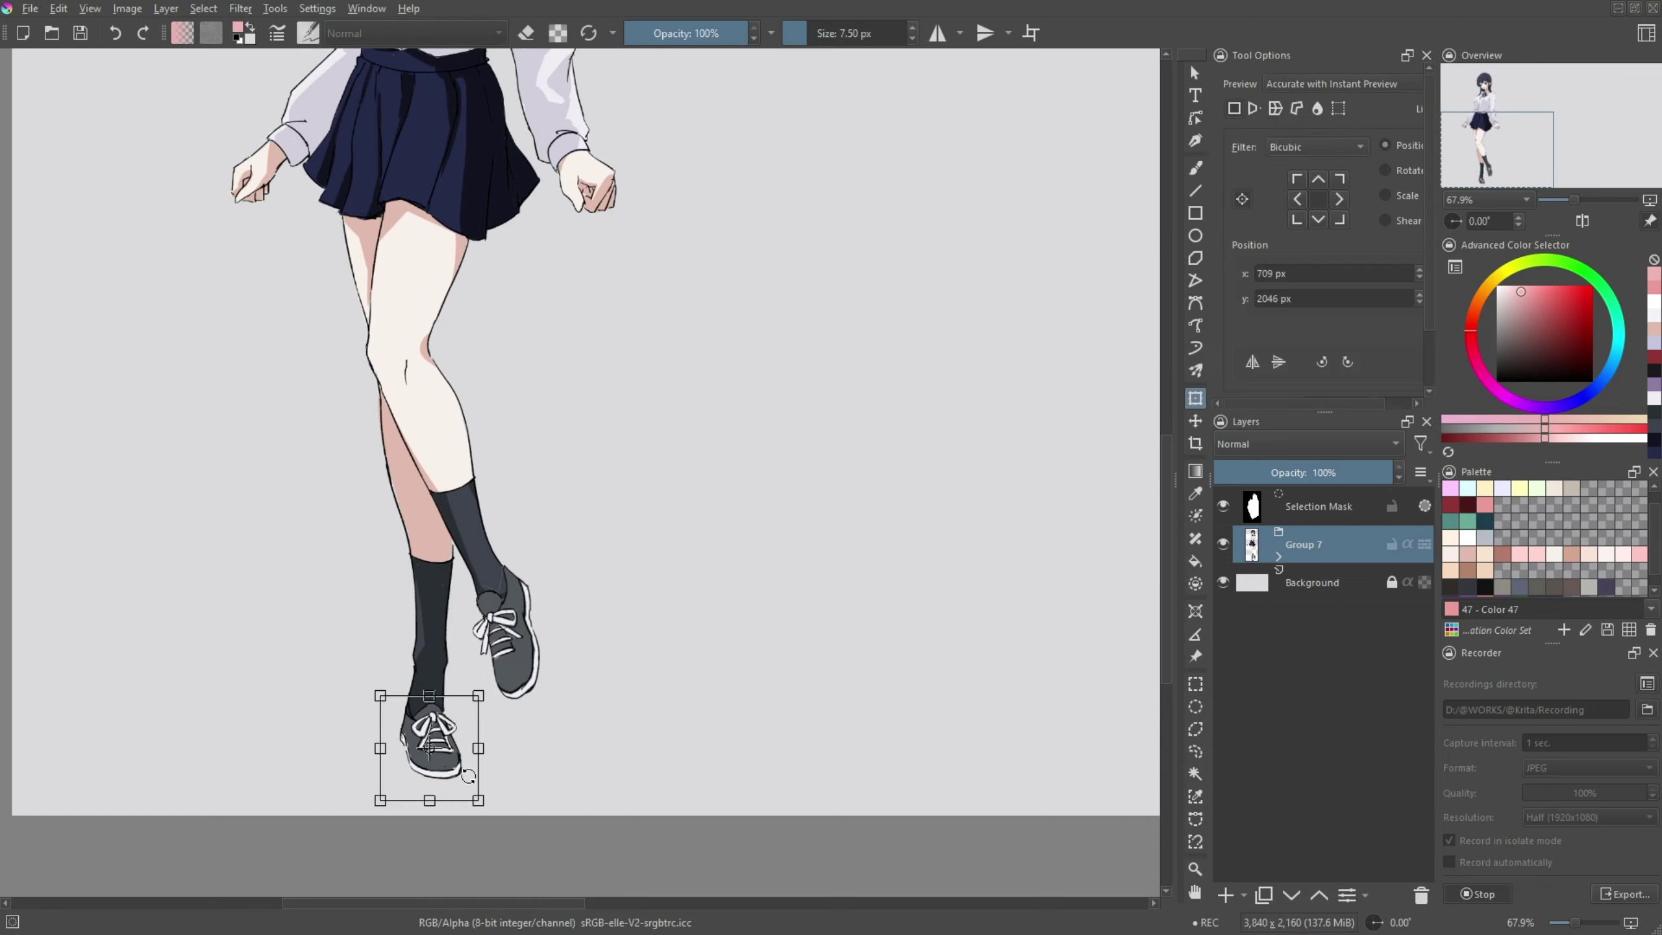
pyautogui.click(1317, 108)
pyautogui.press('Return')
# - Apply another Liquify adjustment to the grouped figure
pyautogui.scroll(-3, 678, 587)
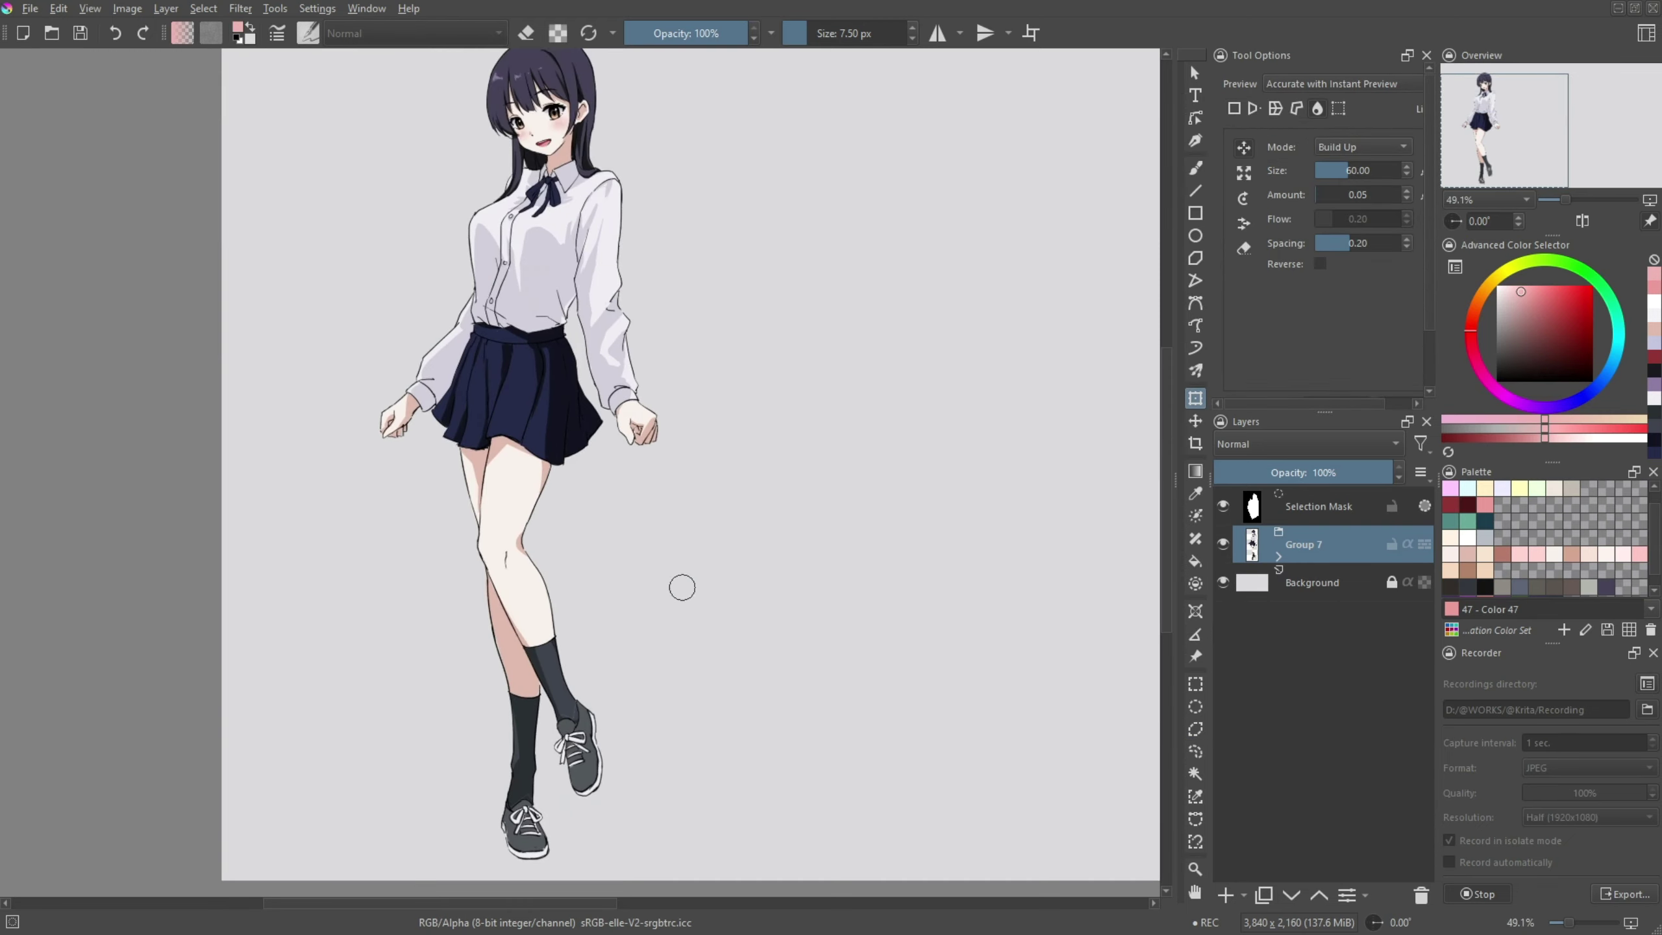
pyautogui.scroll(2, 629, 350)
pyautogui.click(622, 244)
pyautogui.hotkey('ctrl', 't')
pyautogui.moveTo(632, 262); pyautogui.dragTo(661, 326)
pyautogui.press('Return')
# - Clear the selection and rename the finished figure's group as works
pyautogui.hotkey('ctrl', 'shift', 'a')
pyautogui.scroll(-2, 778, 594)
pyautogui.scroll(3, 777, 595)
pyautogui.scroll(2, 898, 742)
# - Add a new layer named rough above works and switch to the Pencil-1 Hard brush in black at 17.17 px
pyautogui.press('b')
pyautogui.press('d')
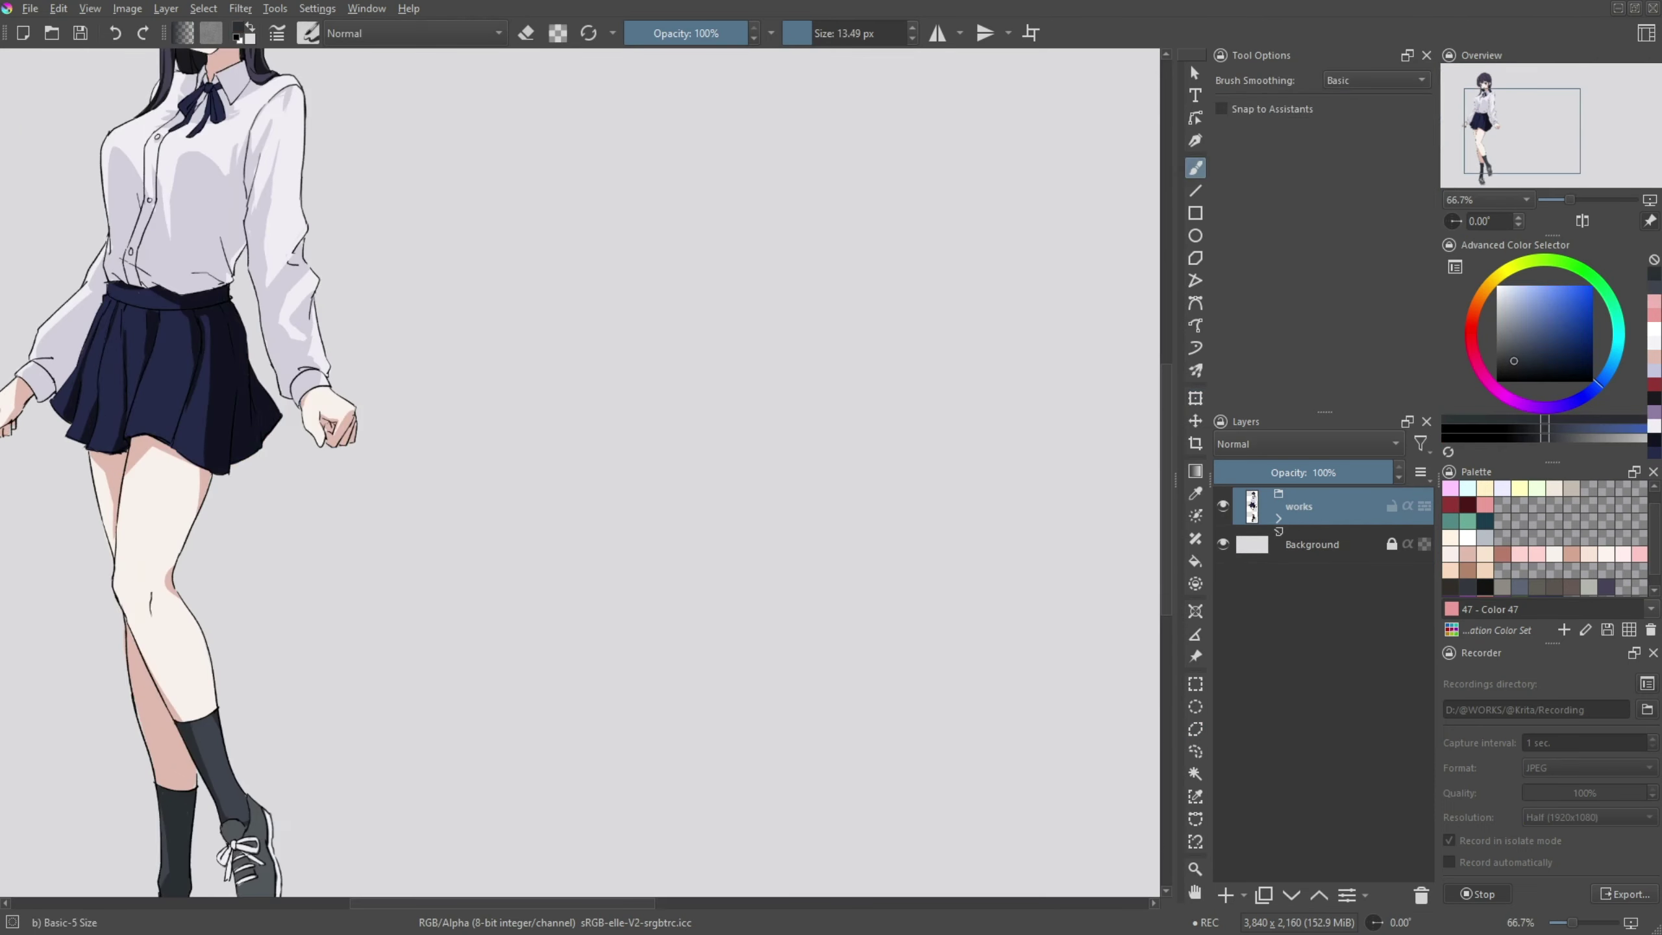
pyautogui.moveTo(1016, 579); pyautogui.dragTo(809, 416)
pyautogui.press('Insert')
pyautogui.press('/')
pyautogui.moveTo(740, 461); pyautogui.dragTo(543, 526)
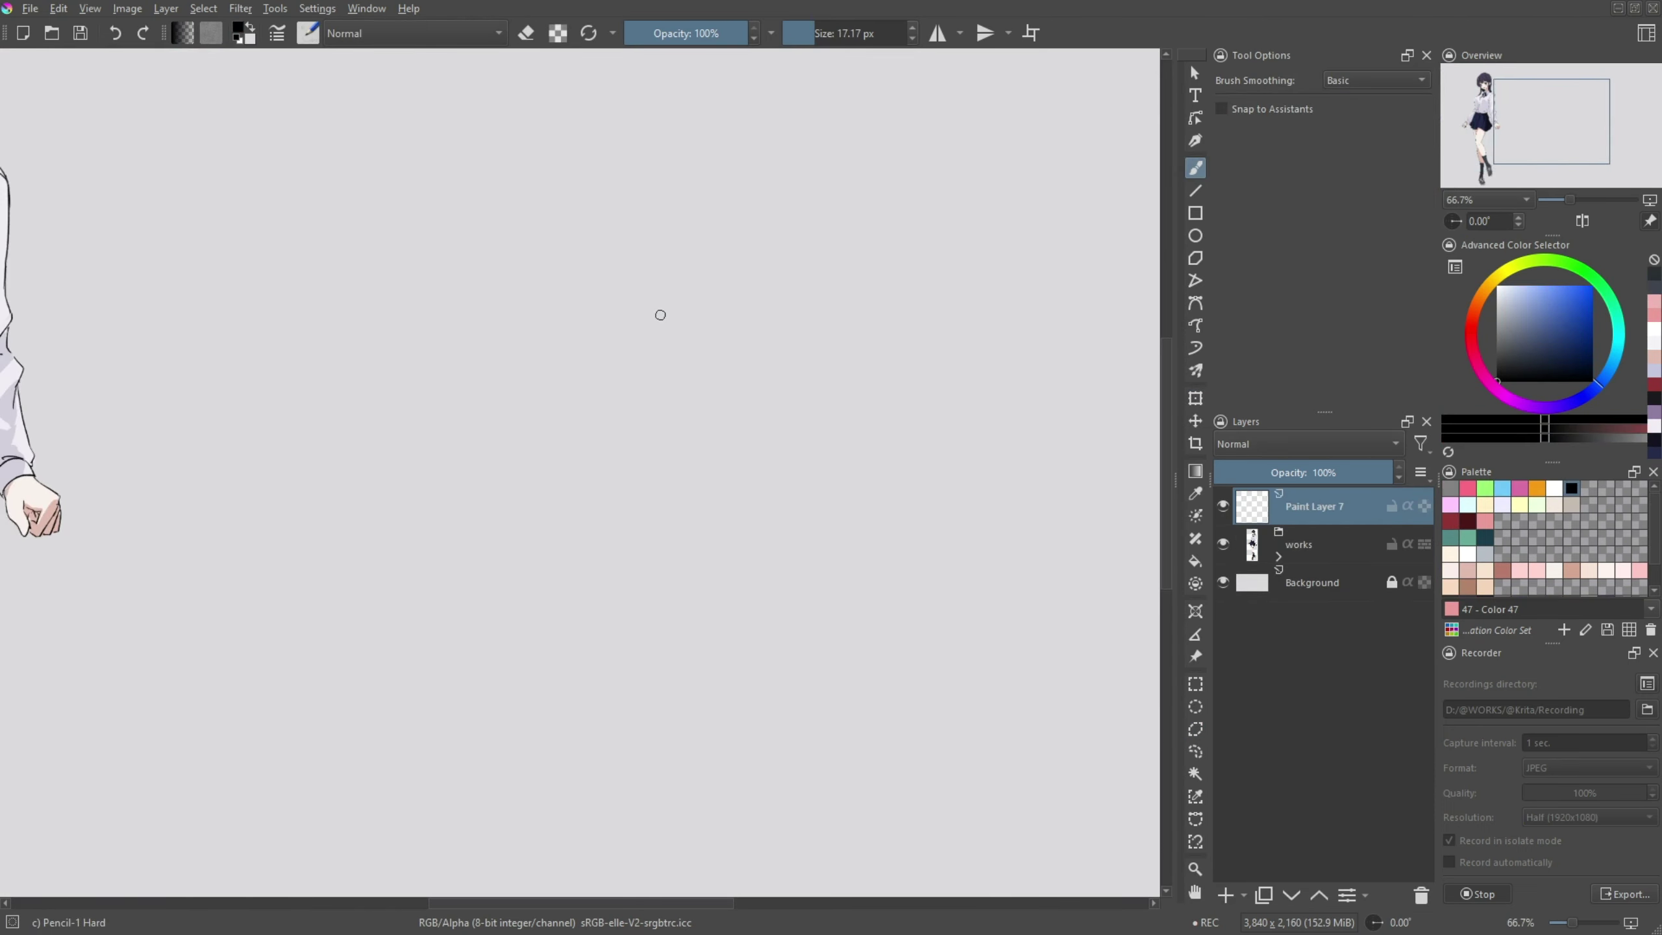
pyautogui.press('F2')
pyautogui.write('rough')
pyautogui.press('Return')
pyautogui.scroll(1, 593, 371)
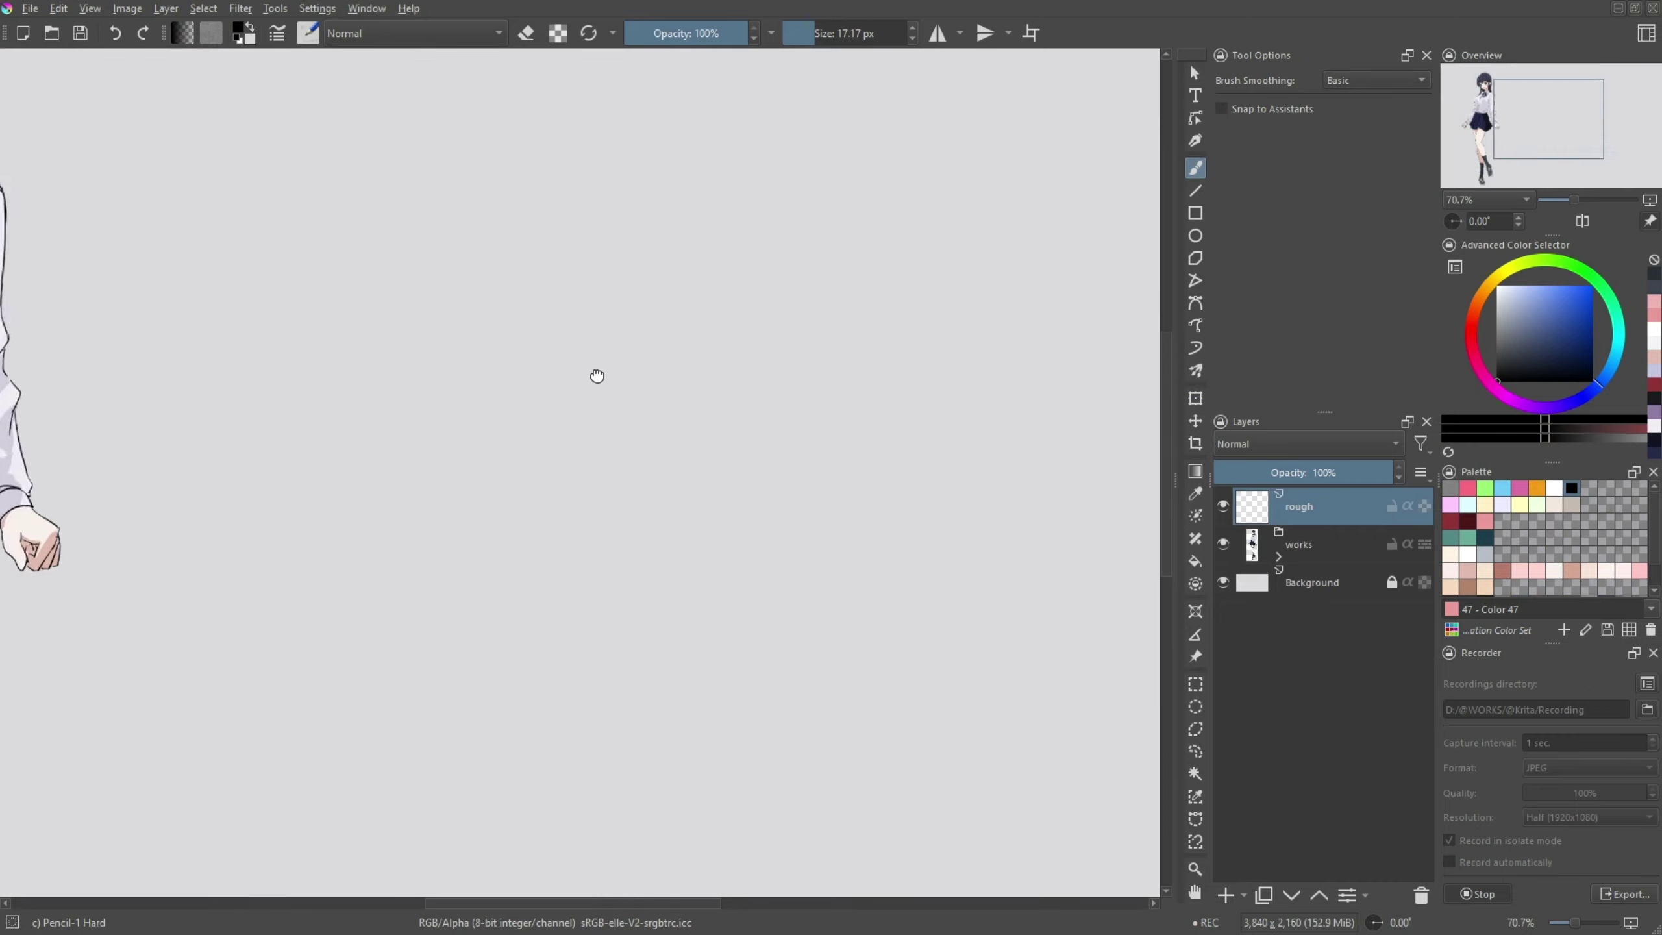
# - Sketch a boxy torso, the hips and the first thigh lines of a second figure beside the finished one
pyautogui.moveTo(563, 364); pyautogui.dragTo(746, 399)
pyautogui.moveTo(530, 386); pyautogui.dragTo(569, 580)
pyautogui.moveTo(746, 383); pyautogui.dragTo(766, 612)
pyautogui.moveTo(588, 583); pyautogui.dragTo(697, 715)
pyautogui.moveTo(772, 651)
pyautogui.mouseDown()
pyautogui.moveTo(716, 424)
pyautogui.moveTo(657, 543)
pyautogui.moveTo(632, 753)
pyautogui.mouseUp()
pyautogui.scroll(-2, 679, 564)
# - Select the torso and hip sketch and reposition it on the rough layer
pyautogui.hotkey('ctrl', 'r')
pyautogui.moveTo(315, 111); pyautogui.dragTo(731, 779)
pyautogui.click(444, 183)
pyautogui.click(338, 263)
pyautogui.click(428, 440)
pyautogui.doubleClick(477, 396)
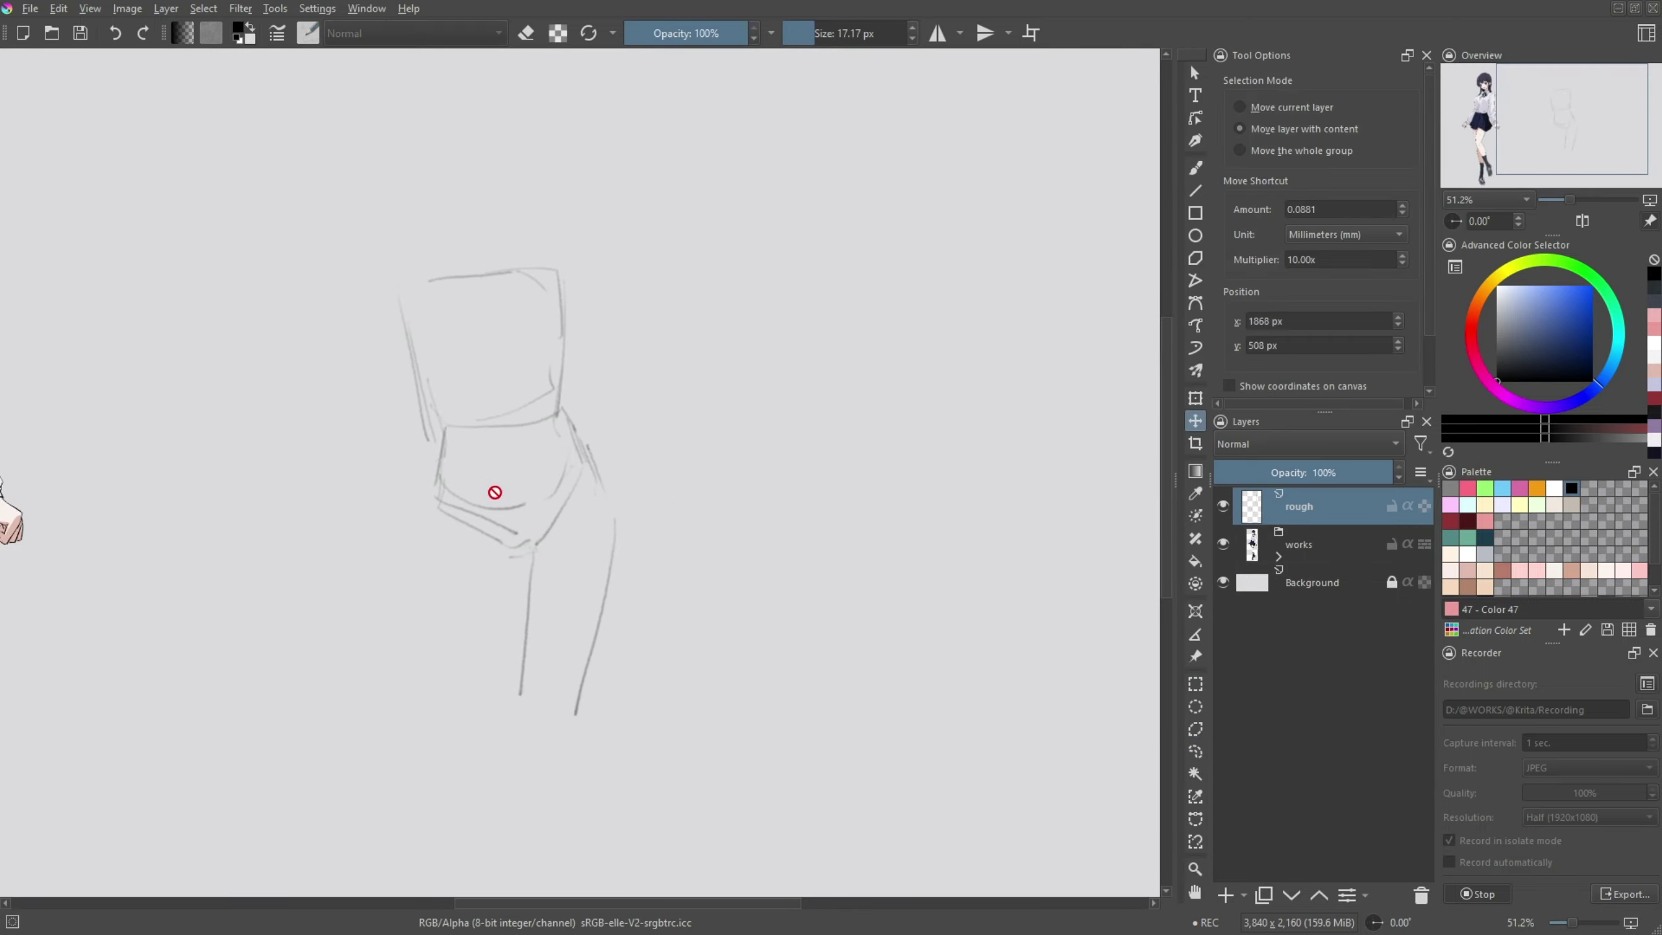
# - Rough in the second figure's thighs, knees and lower legs with the pencil
pyautogui.press('b')
pyautogui.scroll(-3, 494, 489)
pyautogui.moveTo(540, 458); pyautogui.dragTo(615, 472)
pyautogui.moveTo(529, 582); pyautogui.dragTo(582, 753)
pyautogui.moveTo(615, 593); pyautogui.dragTo(621, 753)
pyautogui.moveTo(557, 654); pyautogui.dragTo(615, 801)
pyautogui.moveTo(450, 354)
pyautogui.mouseDown()
pyautogui.moveTo(529, 502)
pyautogui.moveTo(476, 504)
pyautogui.moveTo(484, 596)
pyautogui.mouseUp()
pyautogui.moveTo(530, 386); pyautogui.dragTo(533, 587)
pyautogui.moveTo(529, 612); pyautogui.dragTo(441, 732)
pyautogui.moveTo(425, 537); pyautogui.dragTo(451, 760)
pyautogui.moveTo(494, 563); pyautogui.dragTo(422, 772)
# - Sketch the second figure's neck, shoulders and arms around the torso
pyautogui.scroll(3, 458, 720)
pyautogui.moveTo(471, 273)
pyautogui.mouseDown()
pyautogui.moveTo(474, 324)
pyautogui.moveTo(432, 396)
pyautogui.mouseUp()
pyautogui.moveTo(416, 315)
pyautogui.mouseDown()
pyautogui.moveTo(432, 394)
pyautogui.moveTo(482, 468)
pyautogui.mouseUp()
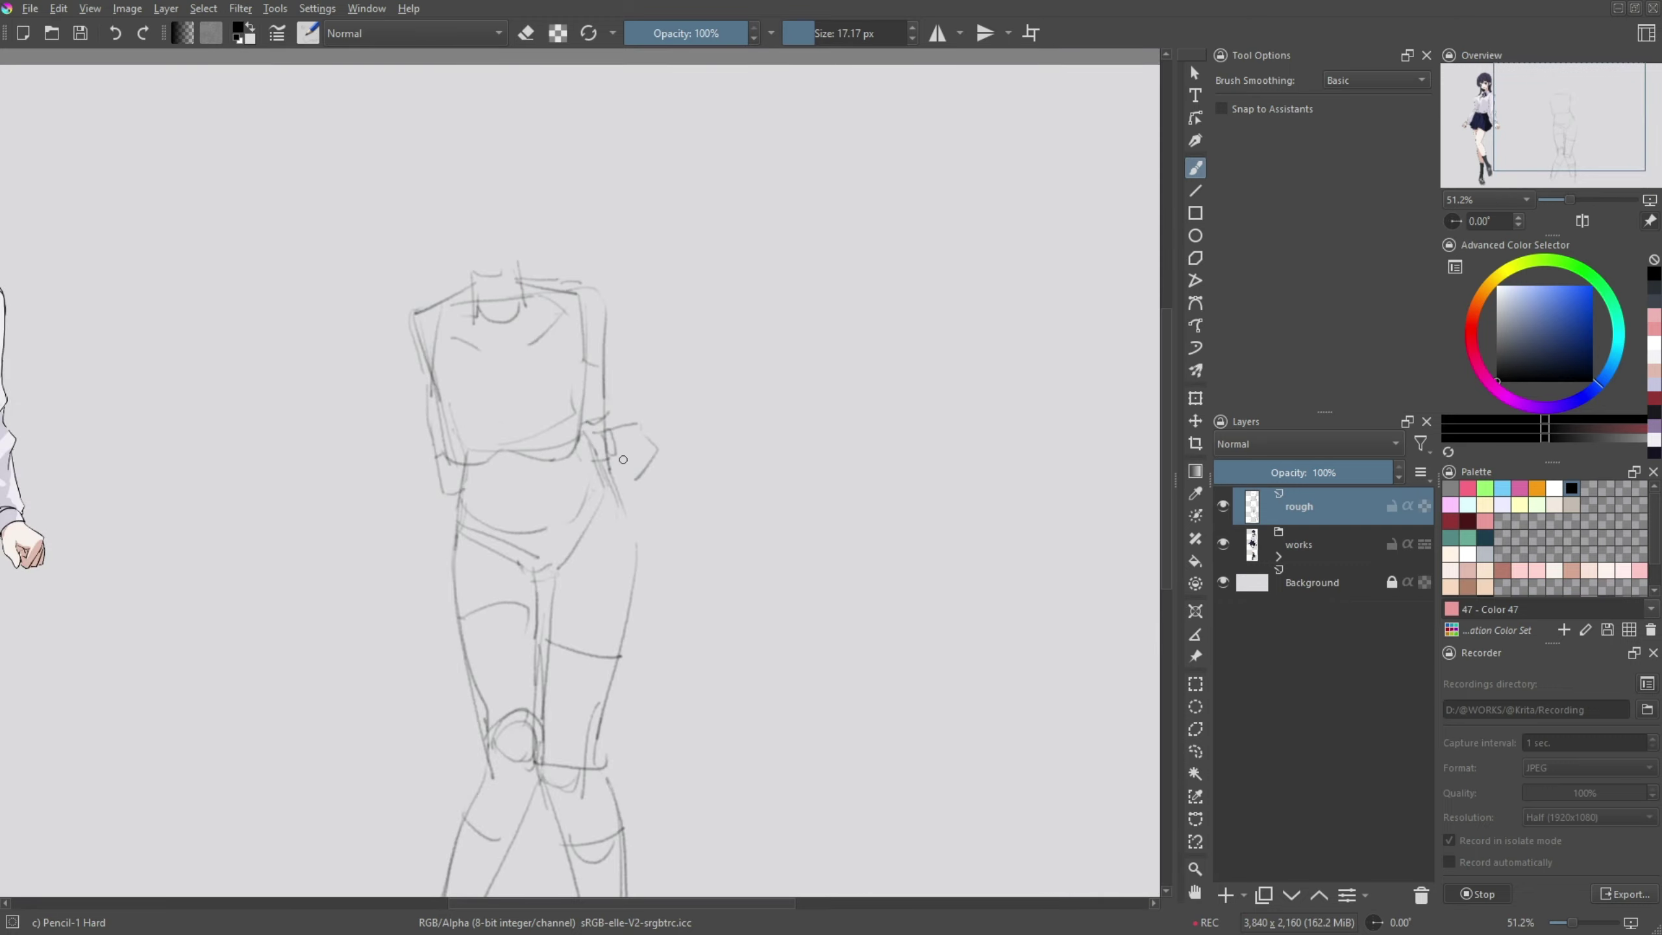
pyautogui.scroll(-2, 622, 460)
pyautogui.hotkey('ctrl', 't')
pyautogui.press('Escape')
# - Sketch an oval head with a horizontal face guideline and ears above the second figure's torso
pyautogui.scroll(3, 461, 374)
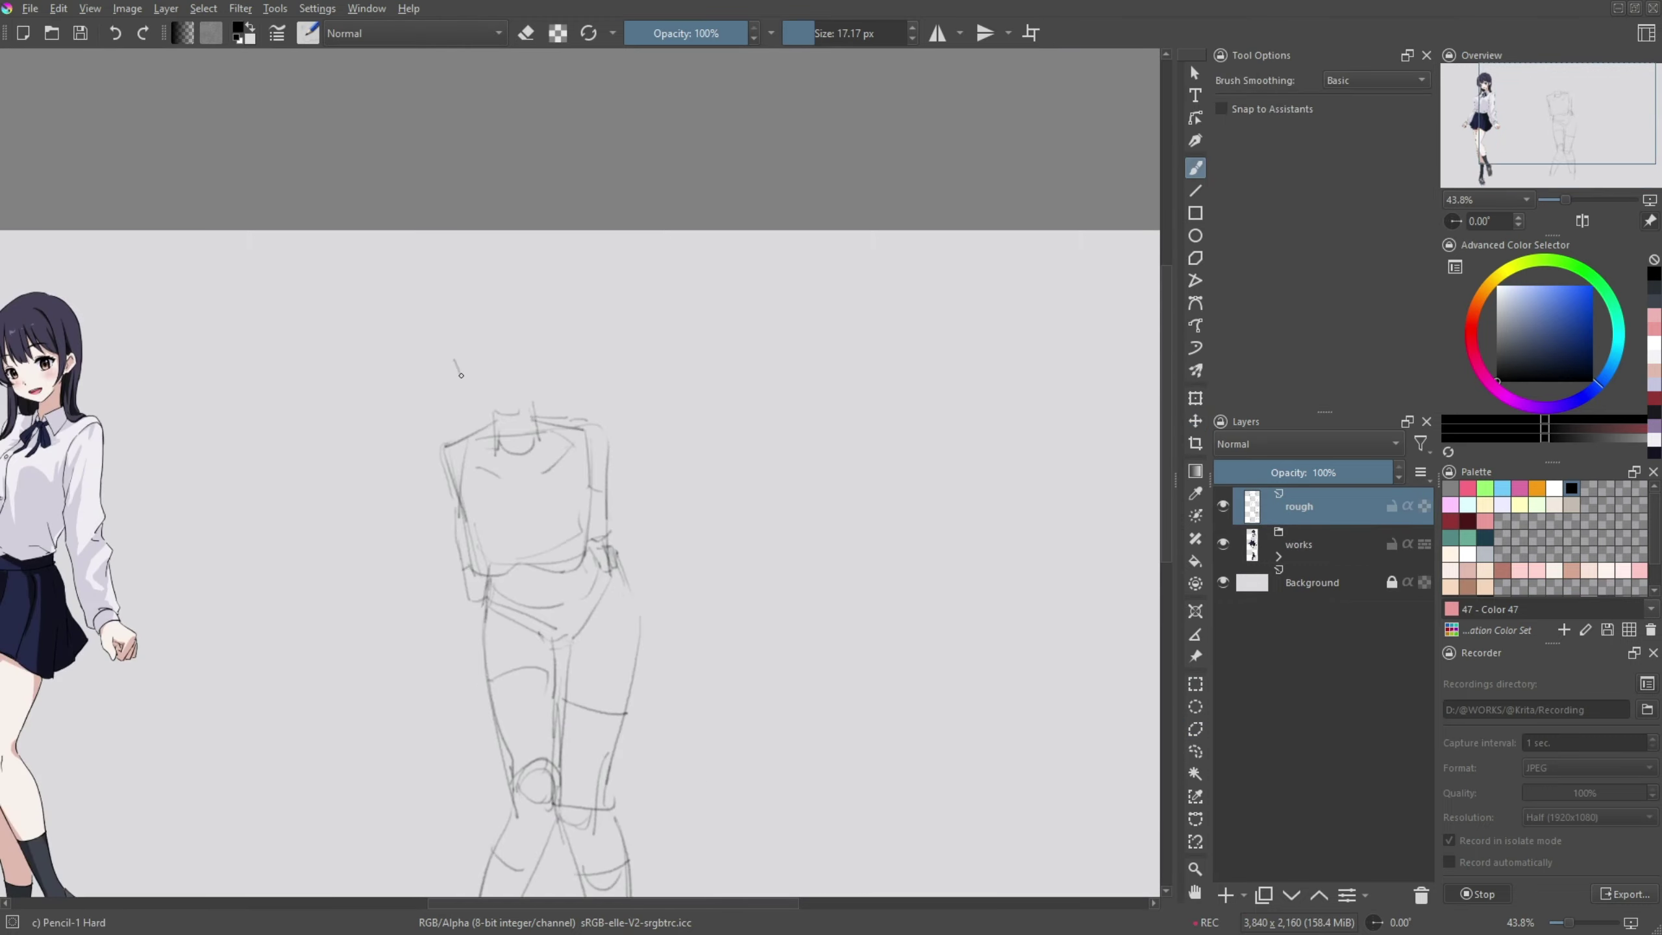
pyautogui.scroll(2, 520, 443)
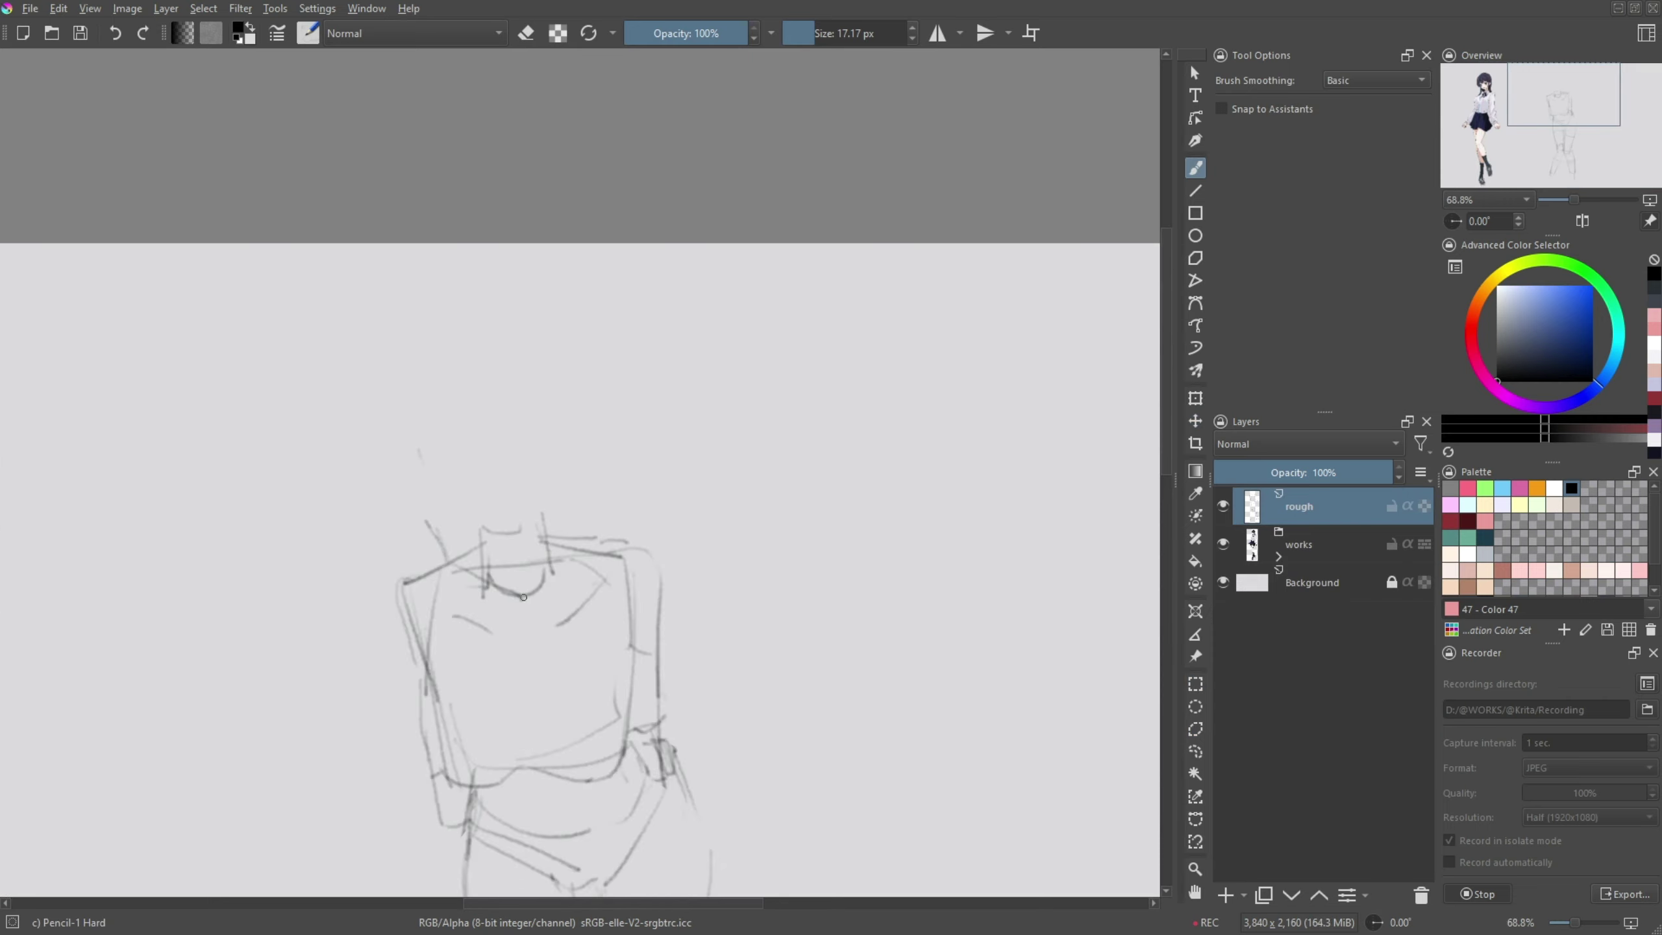
pyautogui.moveTo(427, 463)
pyautogui.mouseDown()
pyautogui.moveTo(507, 357)
pyautogui.moveTo(576, 517)
pyautogui.moveTo(417, 332)
pyautogui.mouseUp()
pyautogui.rightClick(509, 509)
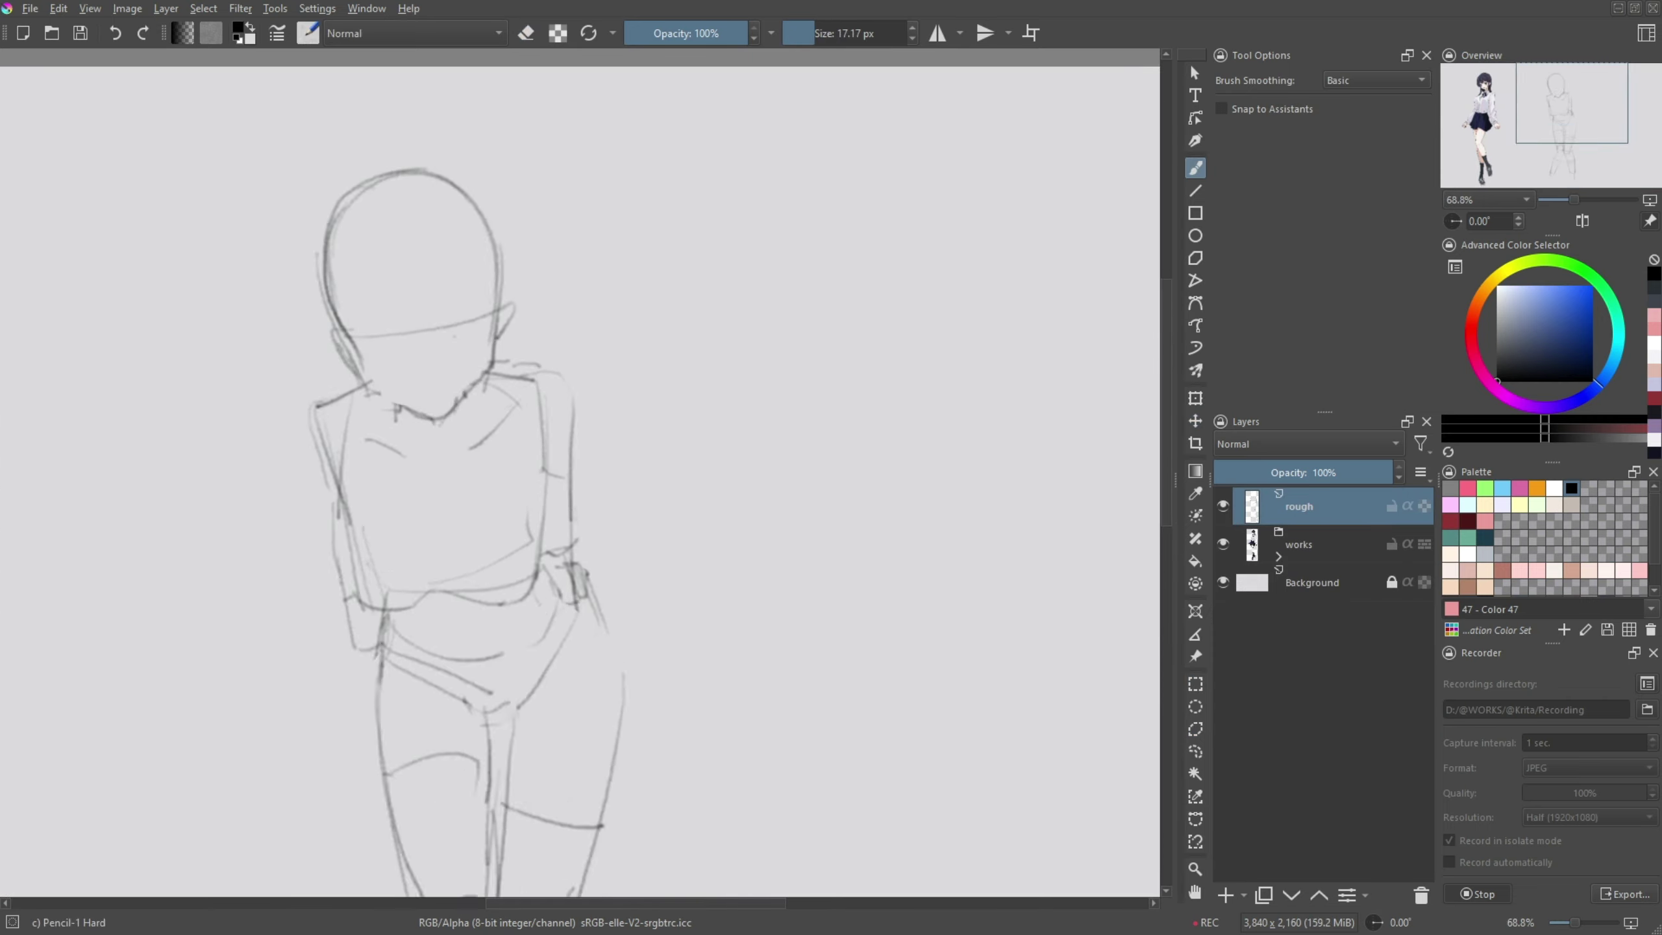
# - Sketch round kneecaps and refine the lower-leg lines of the second figure on the rough layer
pyautogui.scroll(-4, 503, 439)
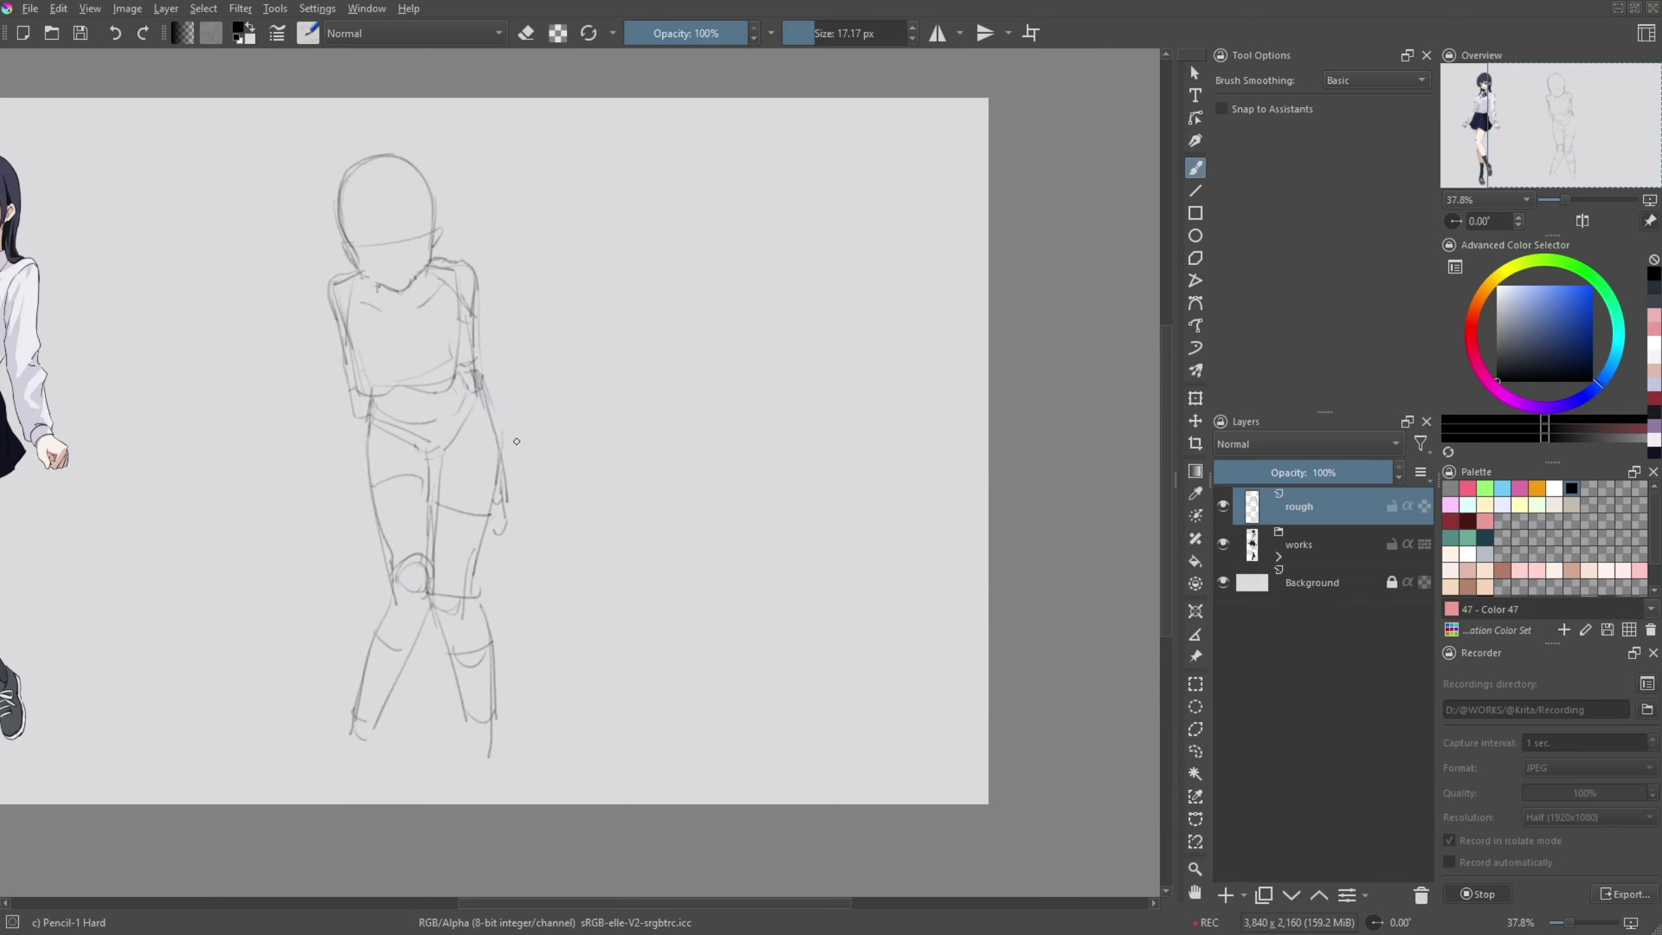
pyautogui.hotkey('ctrl', 't')
pyautogui.press('Escape')
pyautogui.scroll(2, 408, 564)
pyautogui.press('b')
pyautogui.moveTo(409, 564)
pyautogui.mouseDown()
pyautogui.moveTo(408, 360)
pyautogui.moveTo(440, 532)
pyautogui.mouseUp()
pyautogui.moveTo(409, 595); pyautogui.dragTo(459, 556)
pyautogui.moveTo(406, 458); pyautogui.dragTo(366, 654)
# - Select the second figure's rough head and transform it to adjust its tilt and position above the shoulders
pyautogui.scroll(2, 377, 324)
pyautogui.scroll(-2, 377, 323)
pyautogui.hotkey('ctrl', 't')
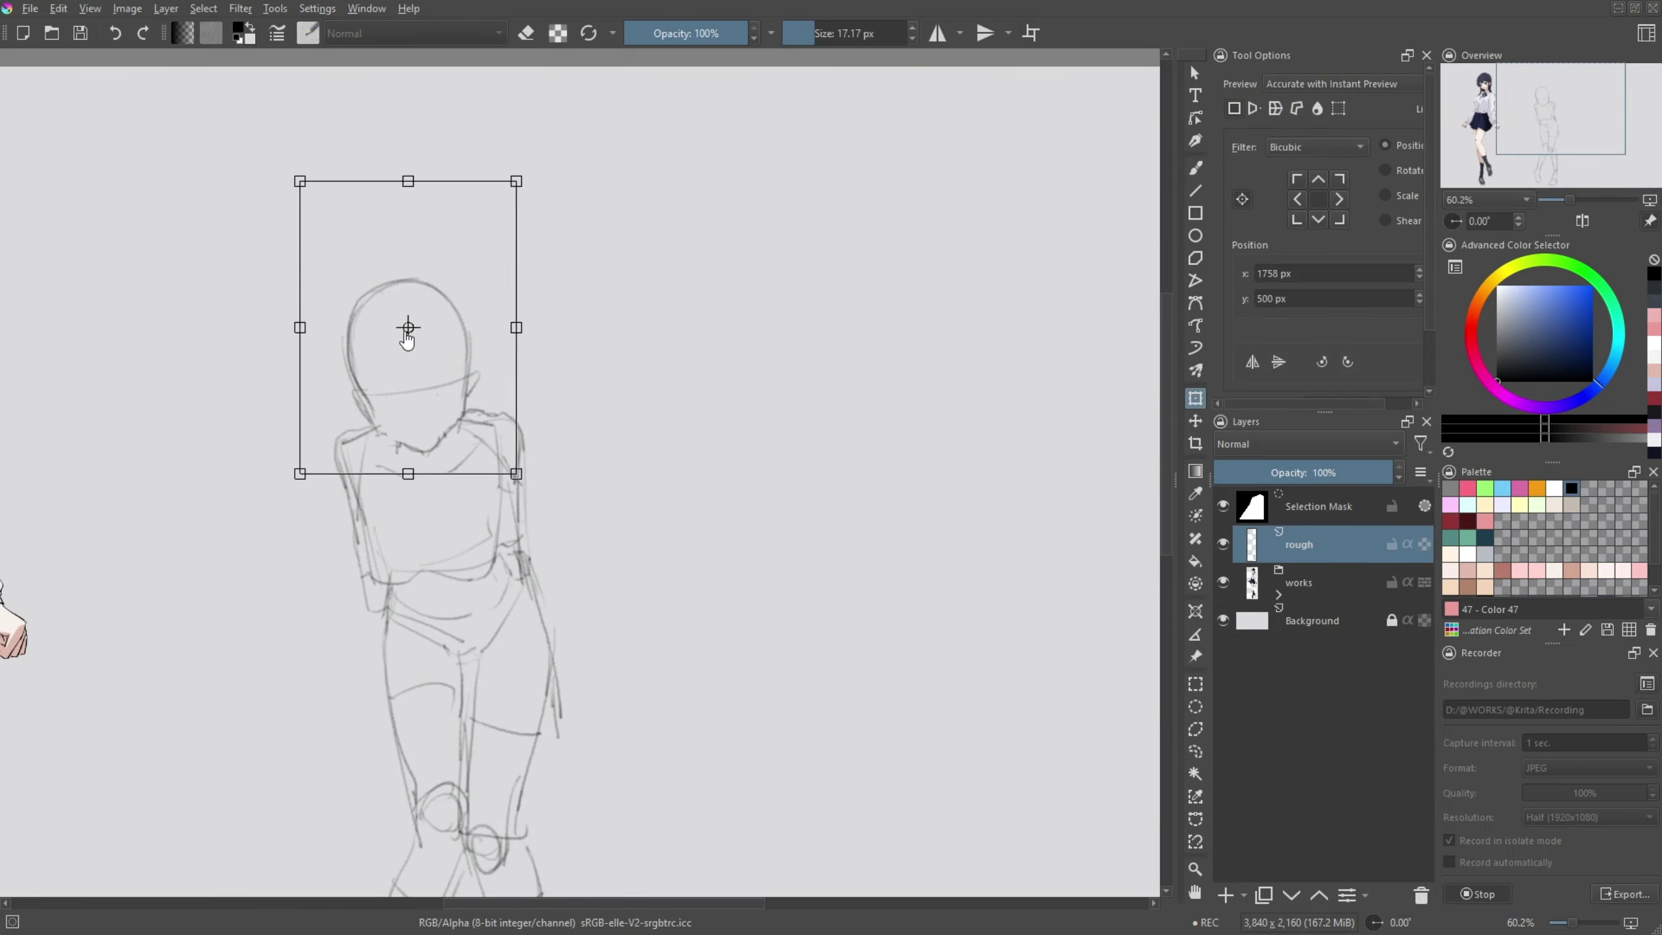
pyautogui.moveTo(419, 340); pyautogui.dragTo(426, 297)
pyautogui.press('Escape')
pyautogui.scroll(-2, 472, 458)
pyautogui.scroll(2, 471, 458)
# - Tint the rough sketch pale blue beneath a new paint layer and switch to the Pencil-2 brush
pyautogui.press('Insert')
pyautogui.press('b')
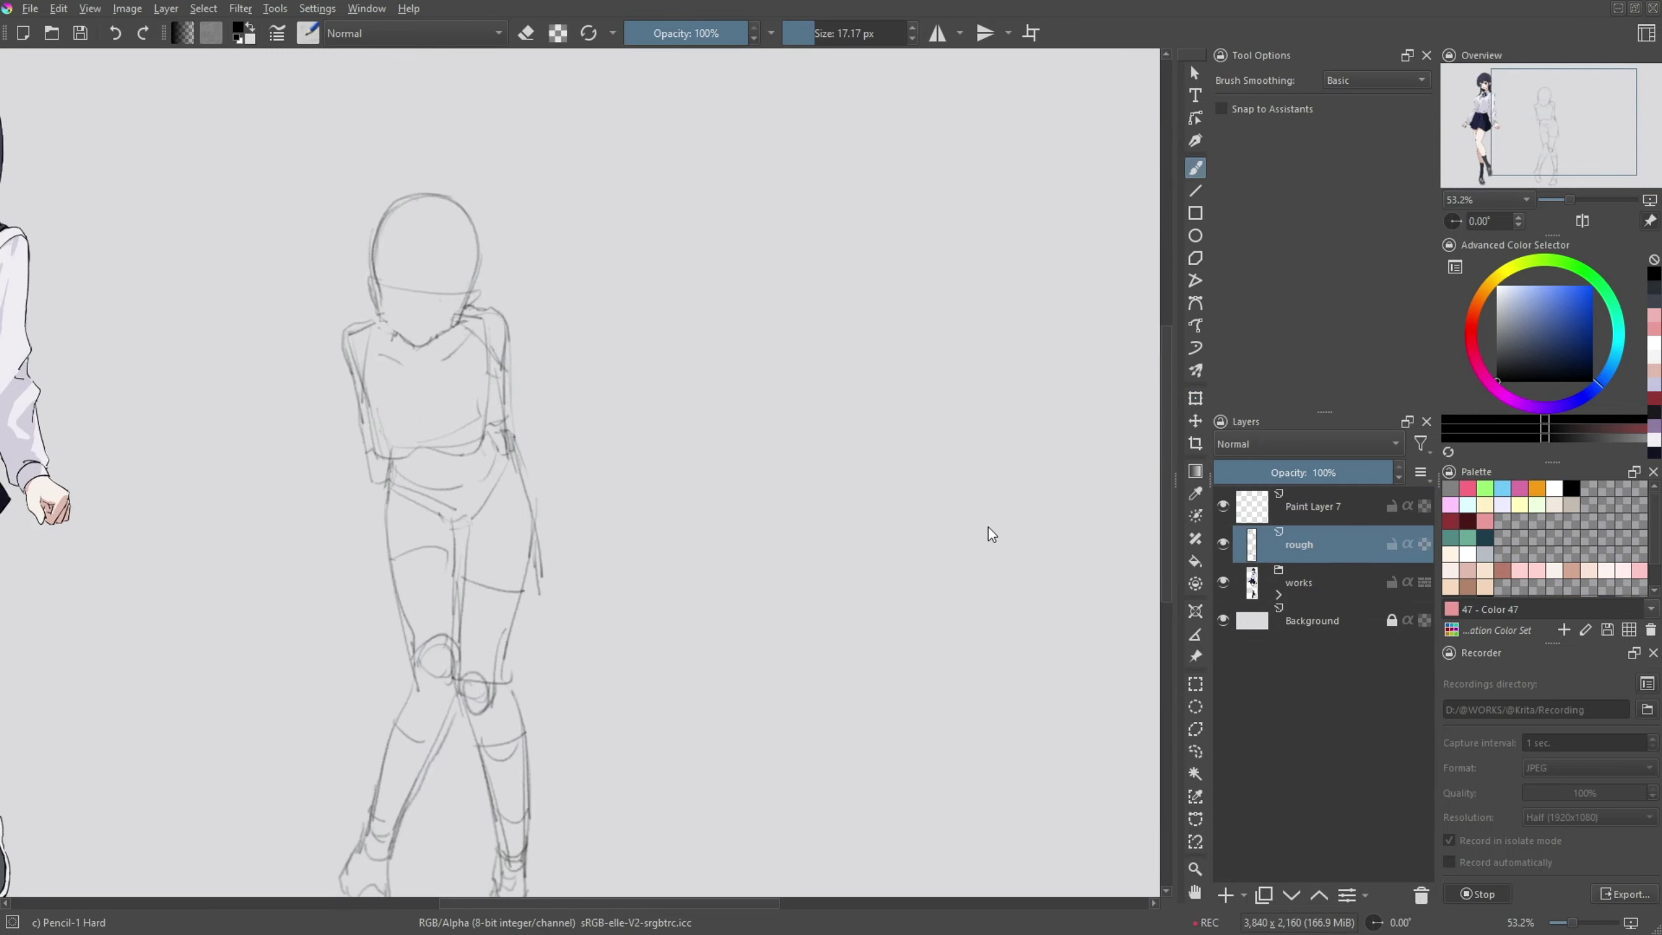
pyautogui.scroll(3, 795, 184)
pyautogui.moveTo(796, 185); pyautogui.dragTo(913, 176)
pyautogui.moveTo(517, 422); pyautogui.dragTo(523, 471)
pyautogui.rightClick(533, 458)
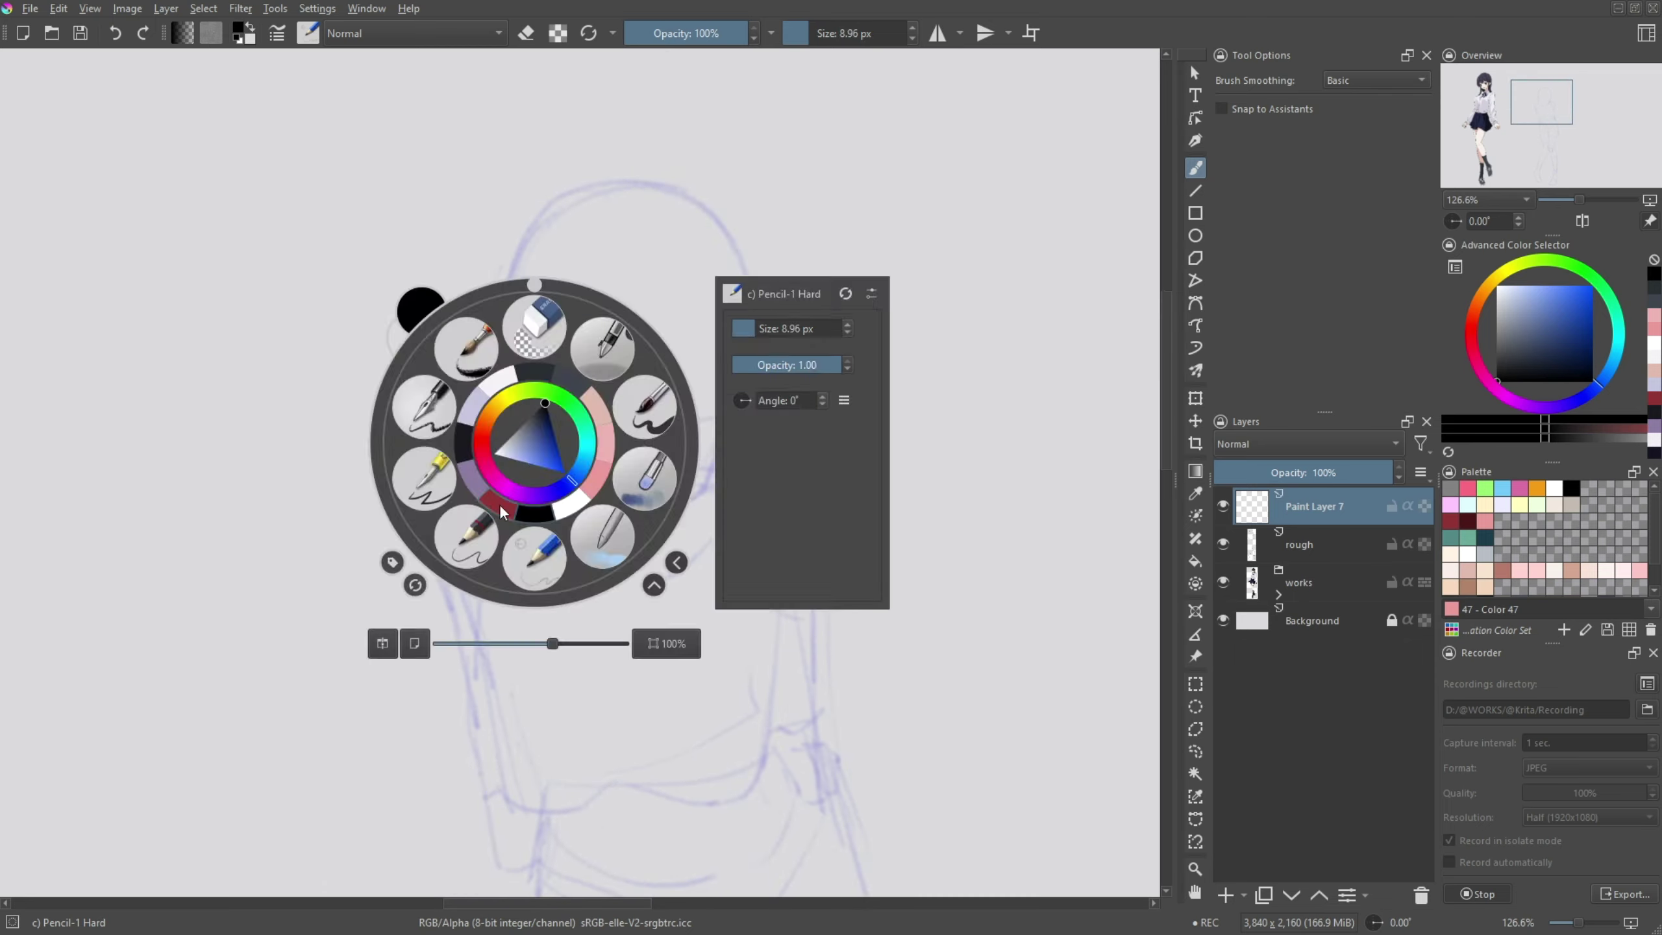
pyautogui.click(498, 504)
# - Draw the face contour with a pointed chin, ears, nose and small smiling mouth over the rough head
pyautogui.moveTo(616, 548); pyautogui.dragTo(748, 339)
pyautogui.moveTo(512, 395); pyautogui.dragTo(526, 475)
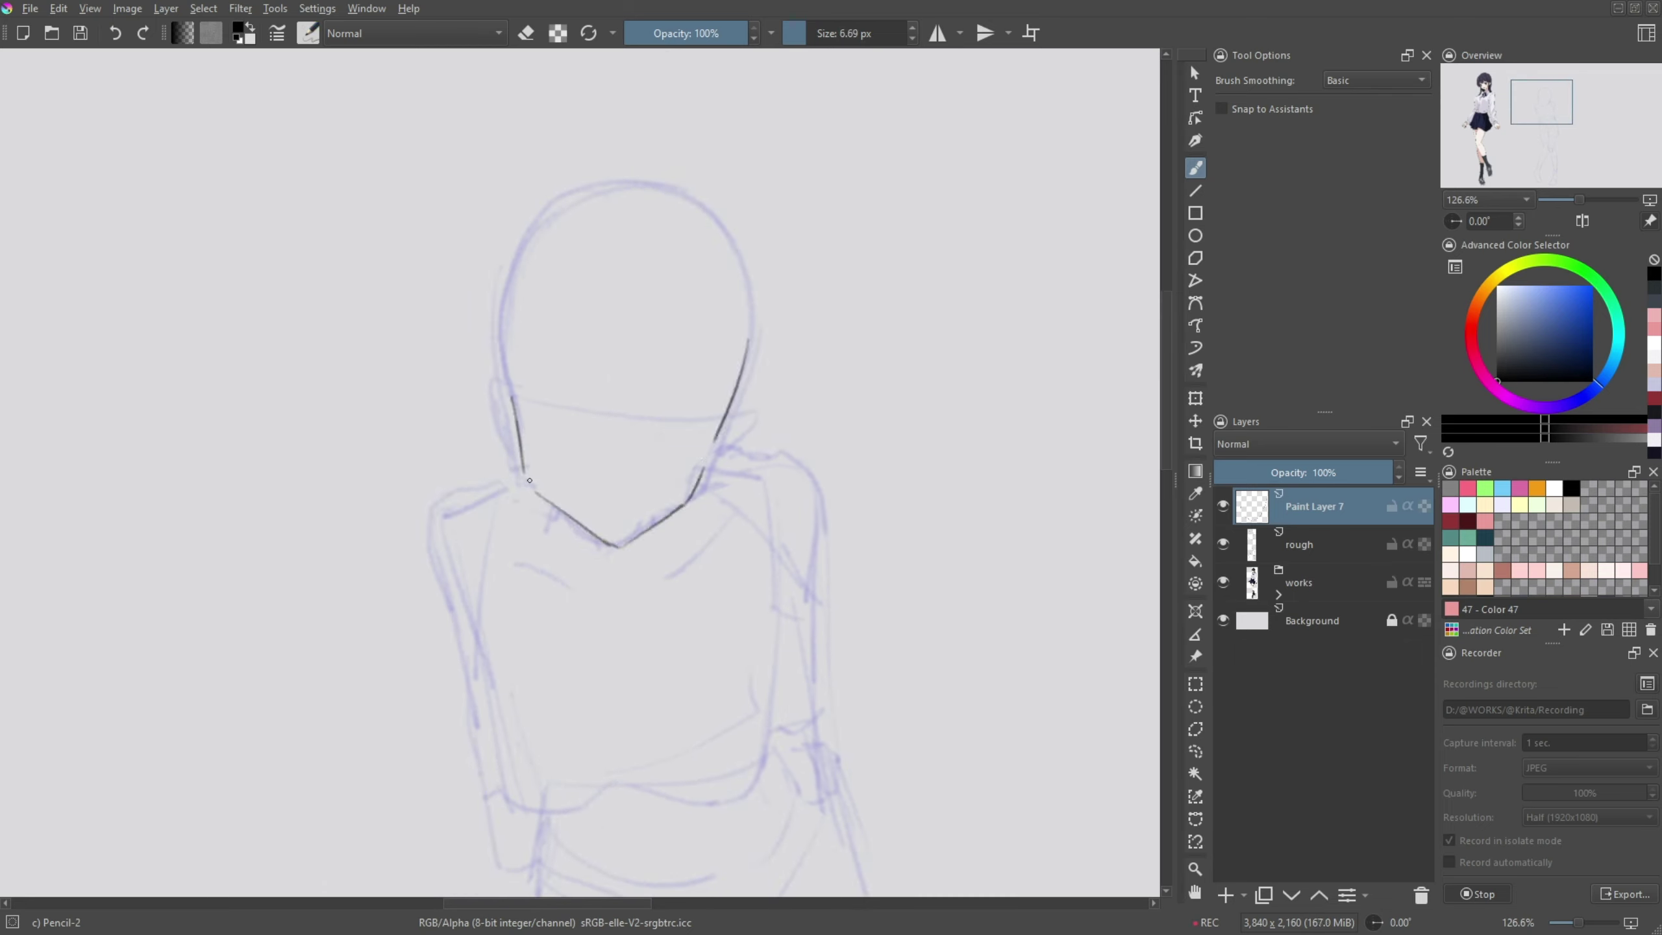
pyautogui.moveTo(501, 367); pyautogui.dragTo(542, 497)
pyautogui.moveTo(695, 492); pyautogui.dragTo(733, 400)
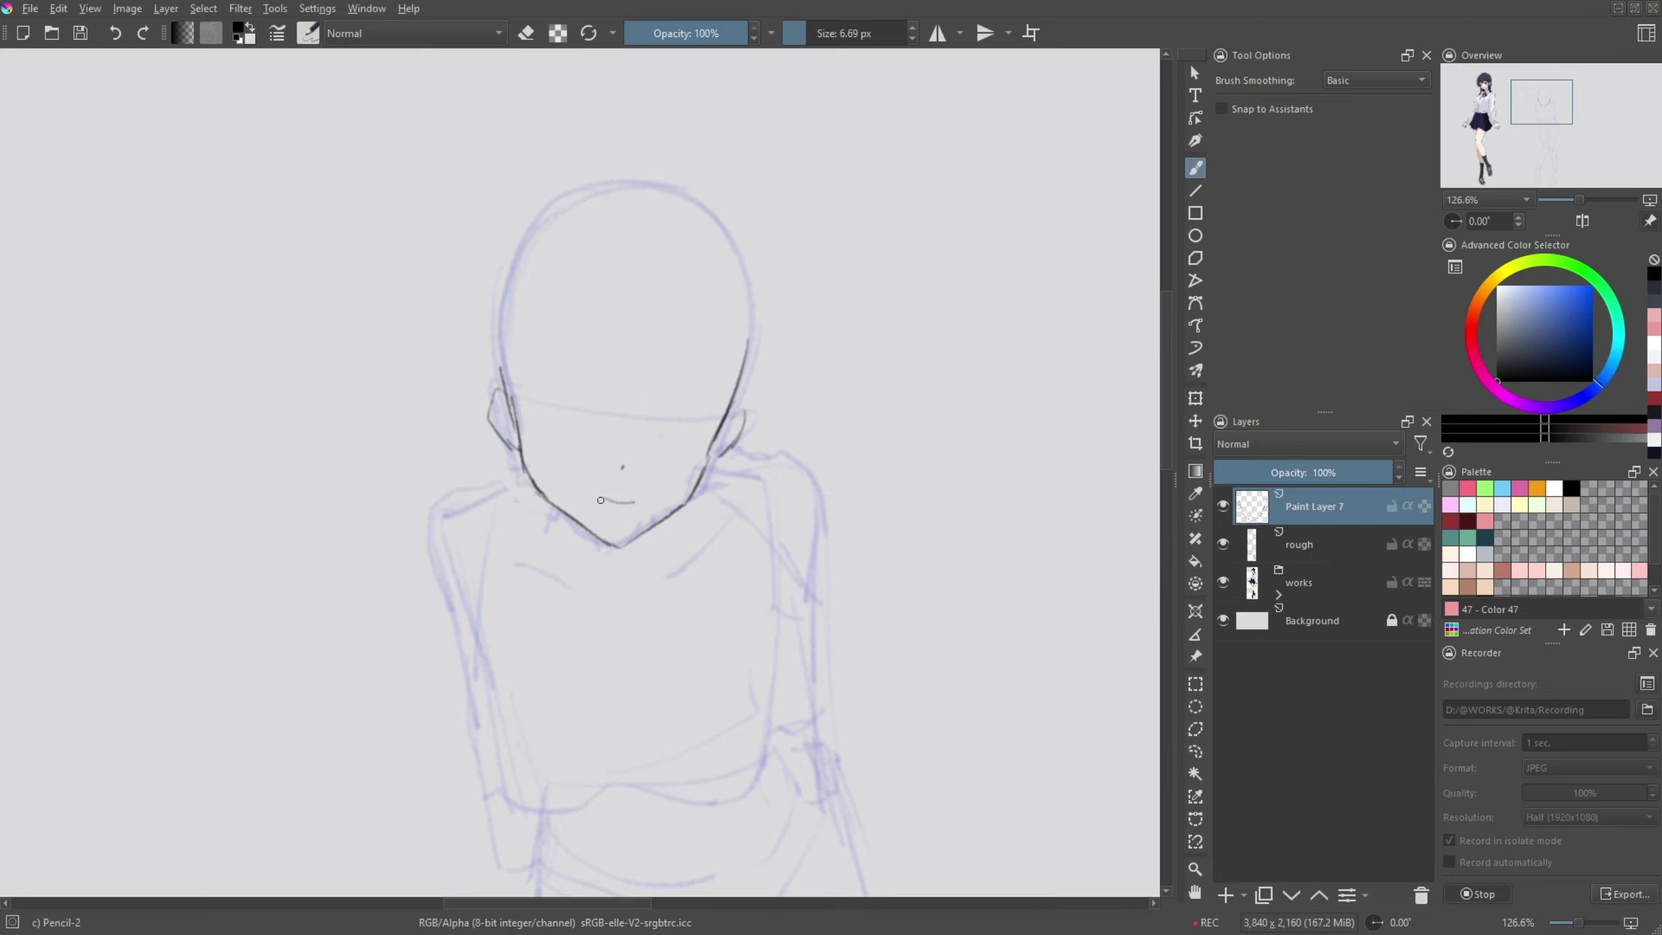
pyautogui.hotkey('ctrl', 'z')
# - Draw both eyes with thick upper lashes and oval irises along the face guideline
pyautogui.scroll(2, 584, 408)
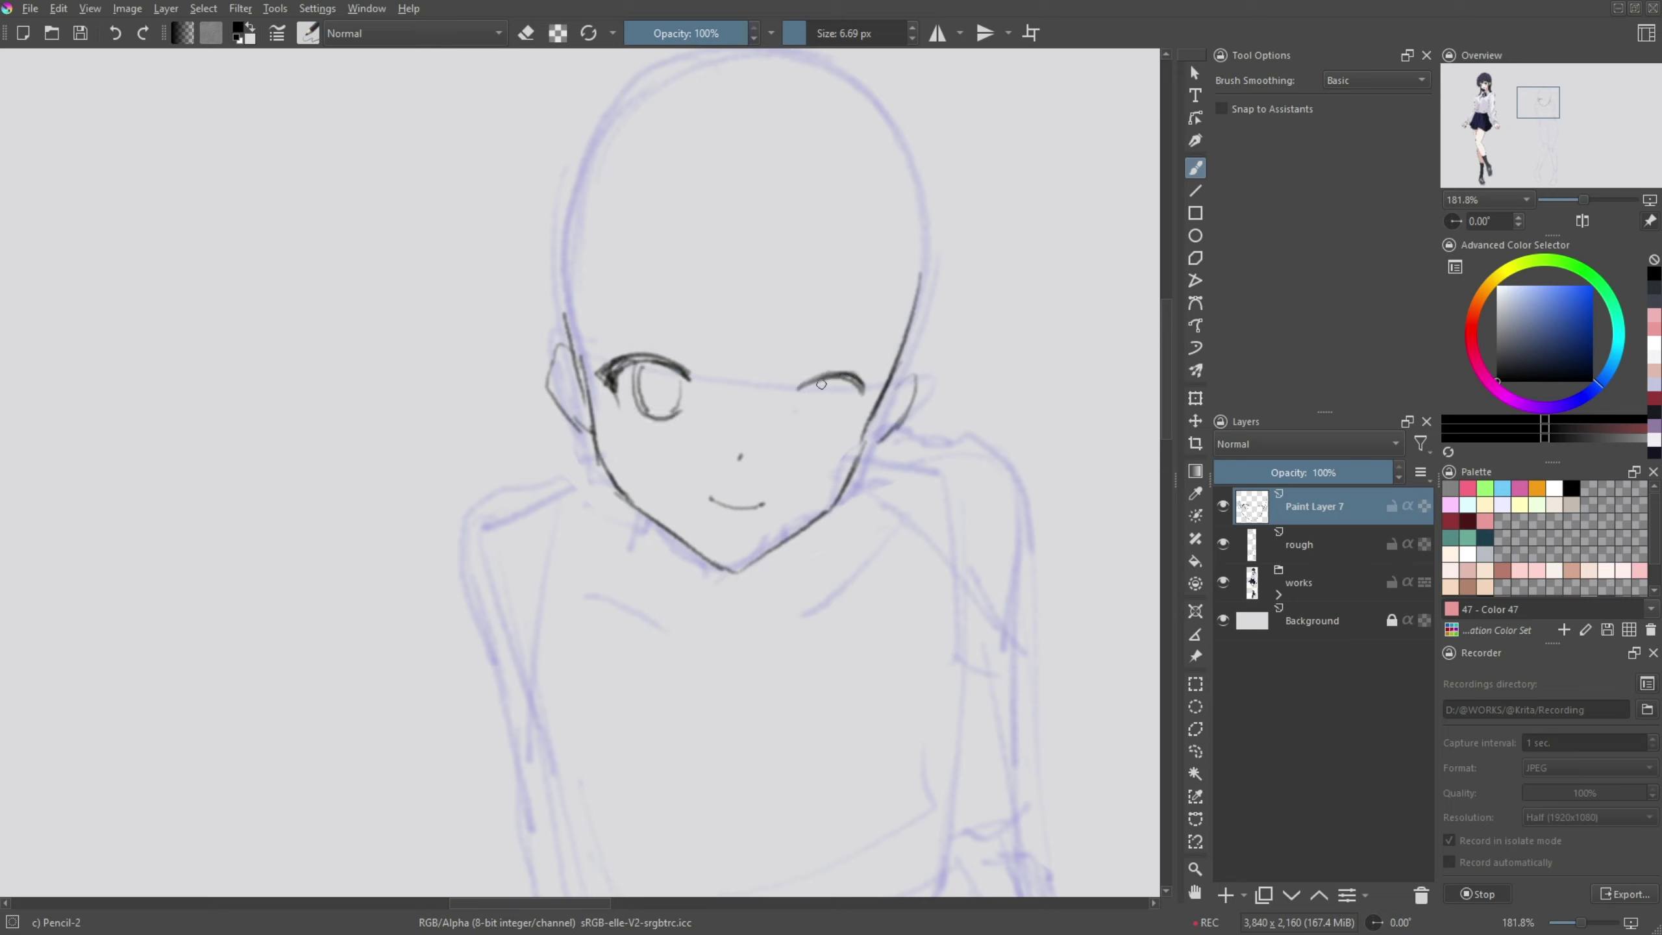
pyautogui.rightClick(666, 406)
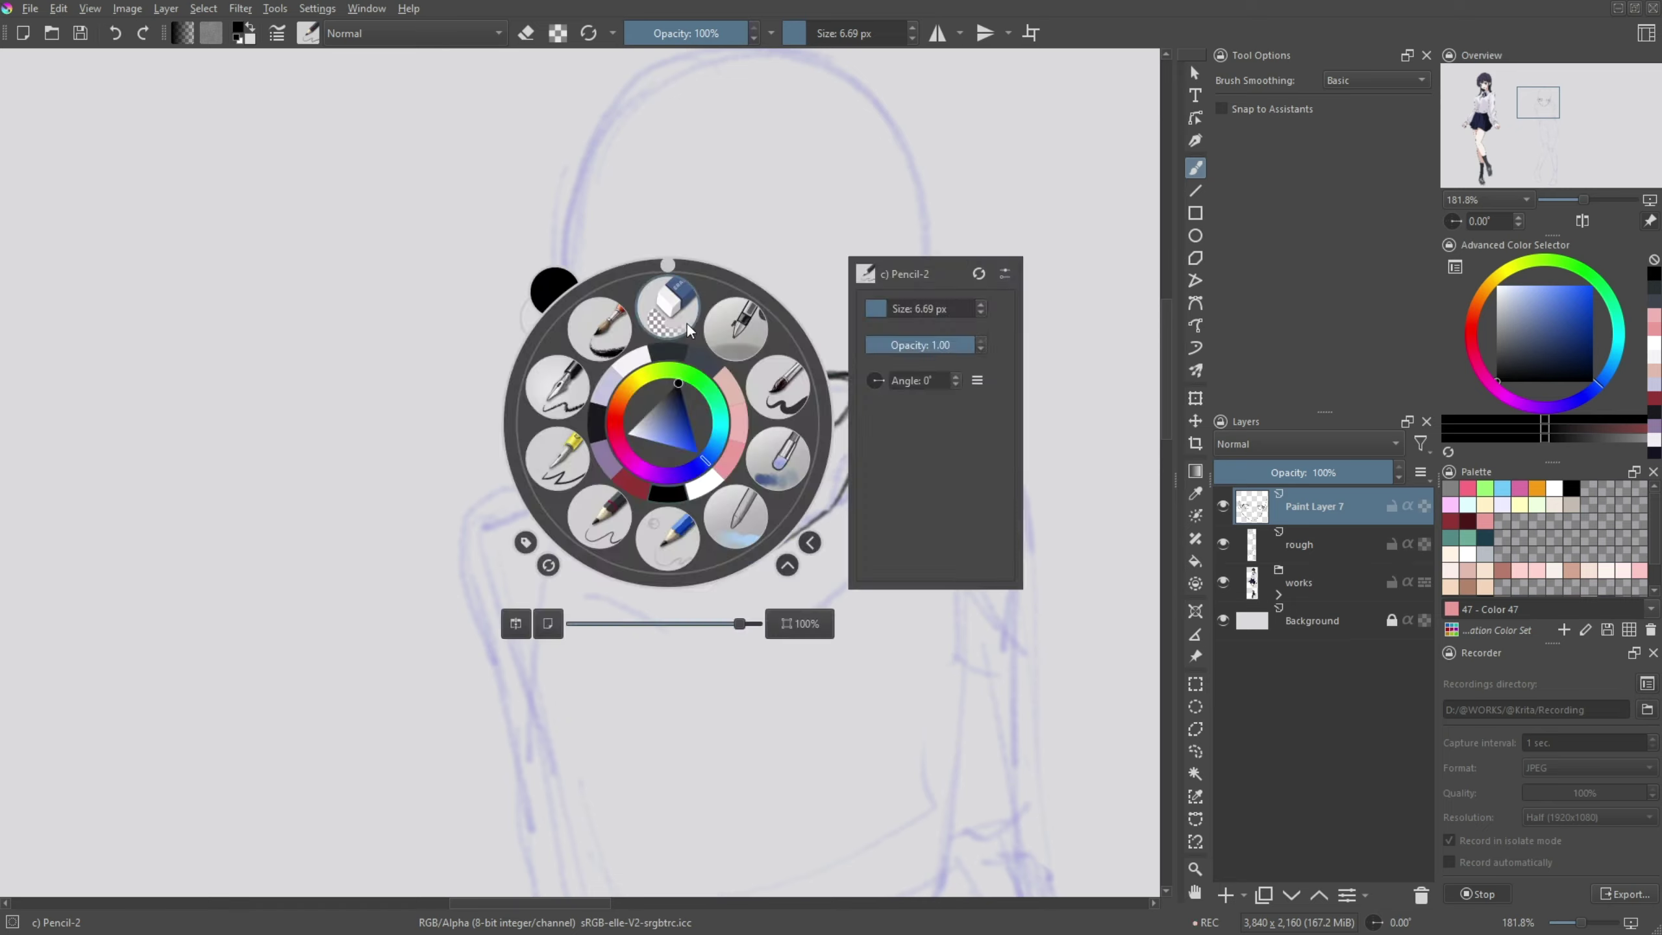
pyautogui.click(663, 430)
pyautogui.scroll(2, 768, 284)
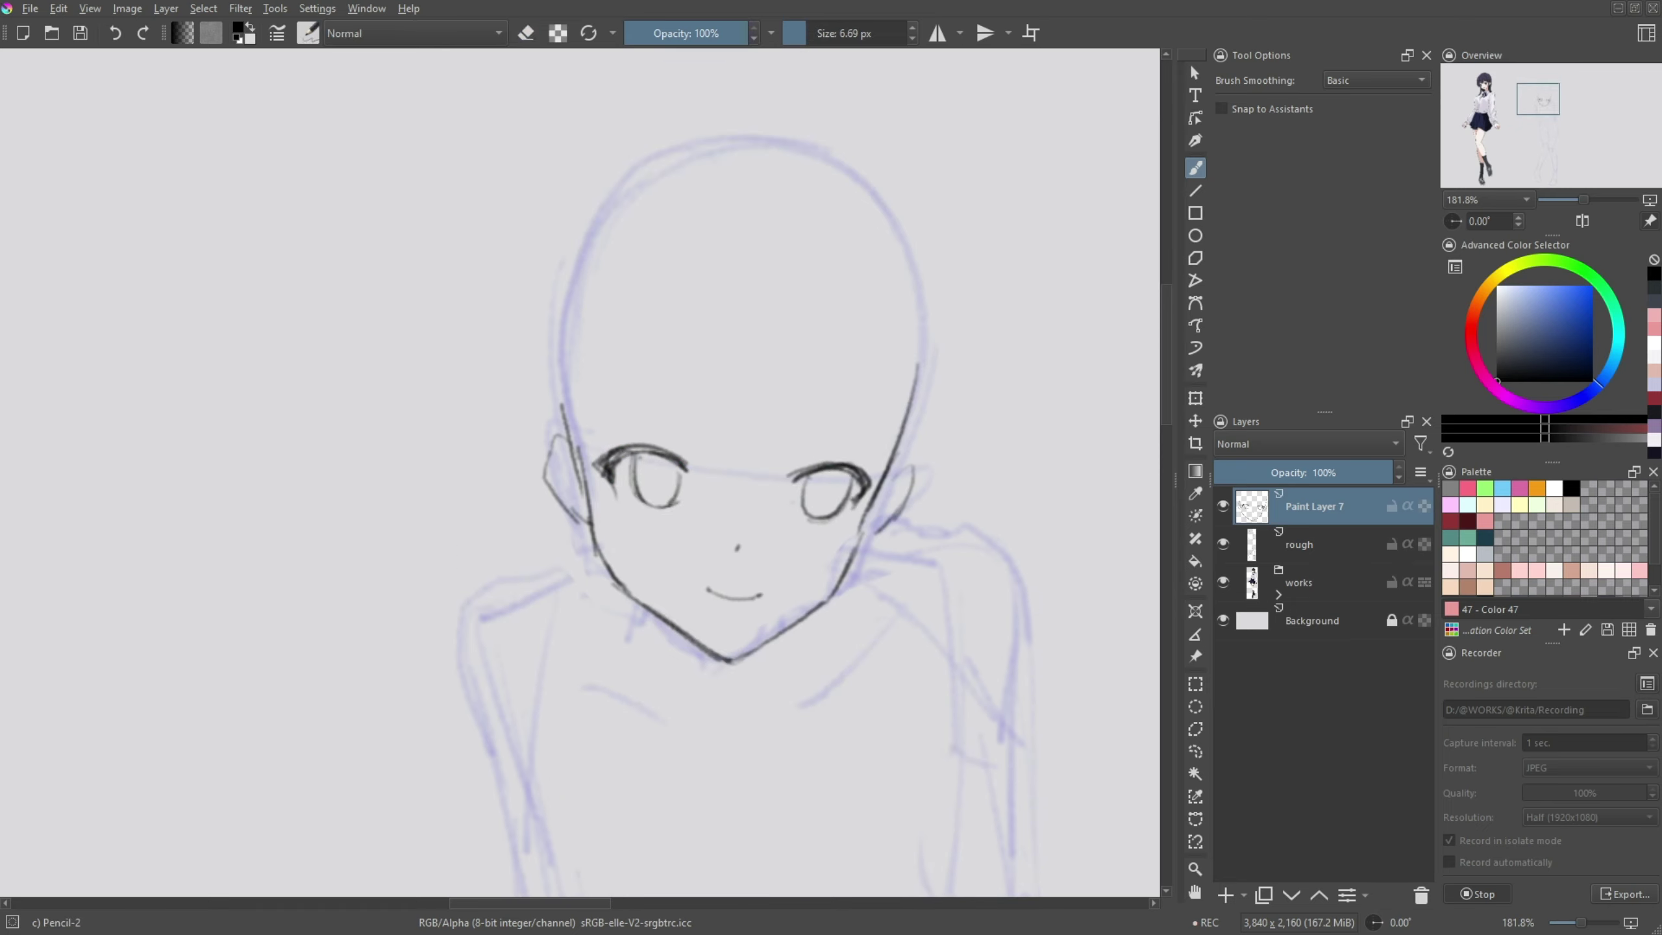
# - Draw the central and left-hand strands of the bangs across the forehead
pyautogui.moveTo(808, 246); pyautogui.dragTo(775, 425)
pyautogui.moveTo(701, 265); pyautogui.dragTo(683, 445)
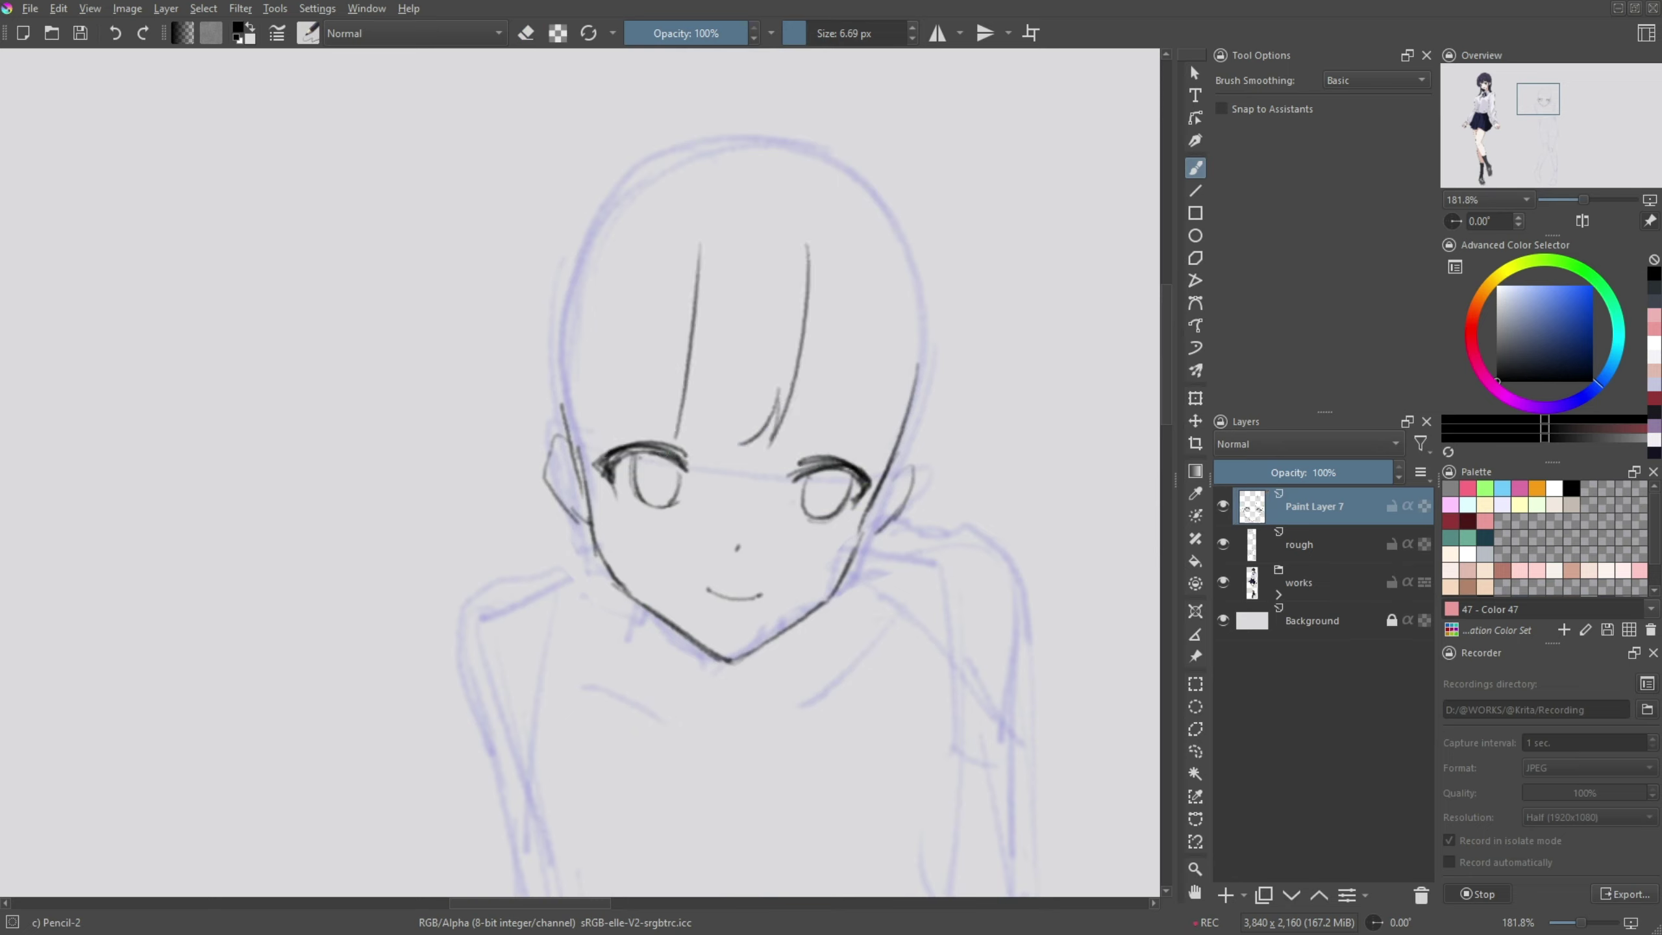
pyautogui.moveTo(719, 353); pyautogui.dragTo(690, 452)
pyautogui.moveTo(693, 452); pyautogui.dragTo(758, 393)
pyautogui.moveTo(705, 261); pyautogui.dragTo(631, 437)
pyautogui.moveTo(662, 346); pyautogui.dragTo(603, 455)
pyautogui.moveTo(638, 268); pyautogui.dragTo(575, 535)
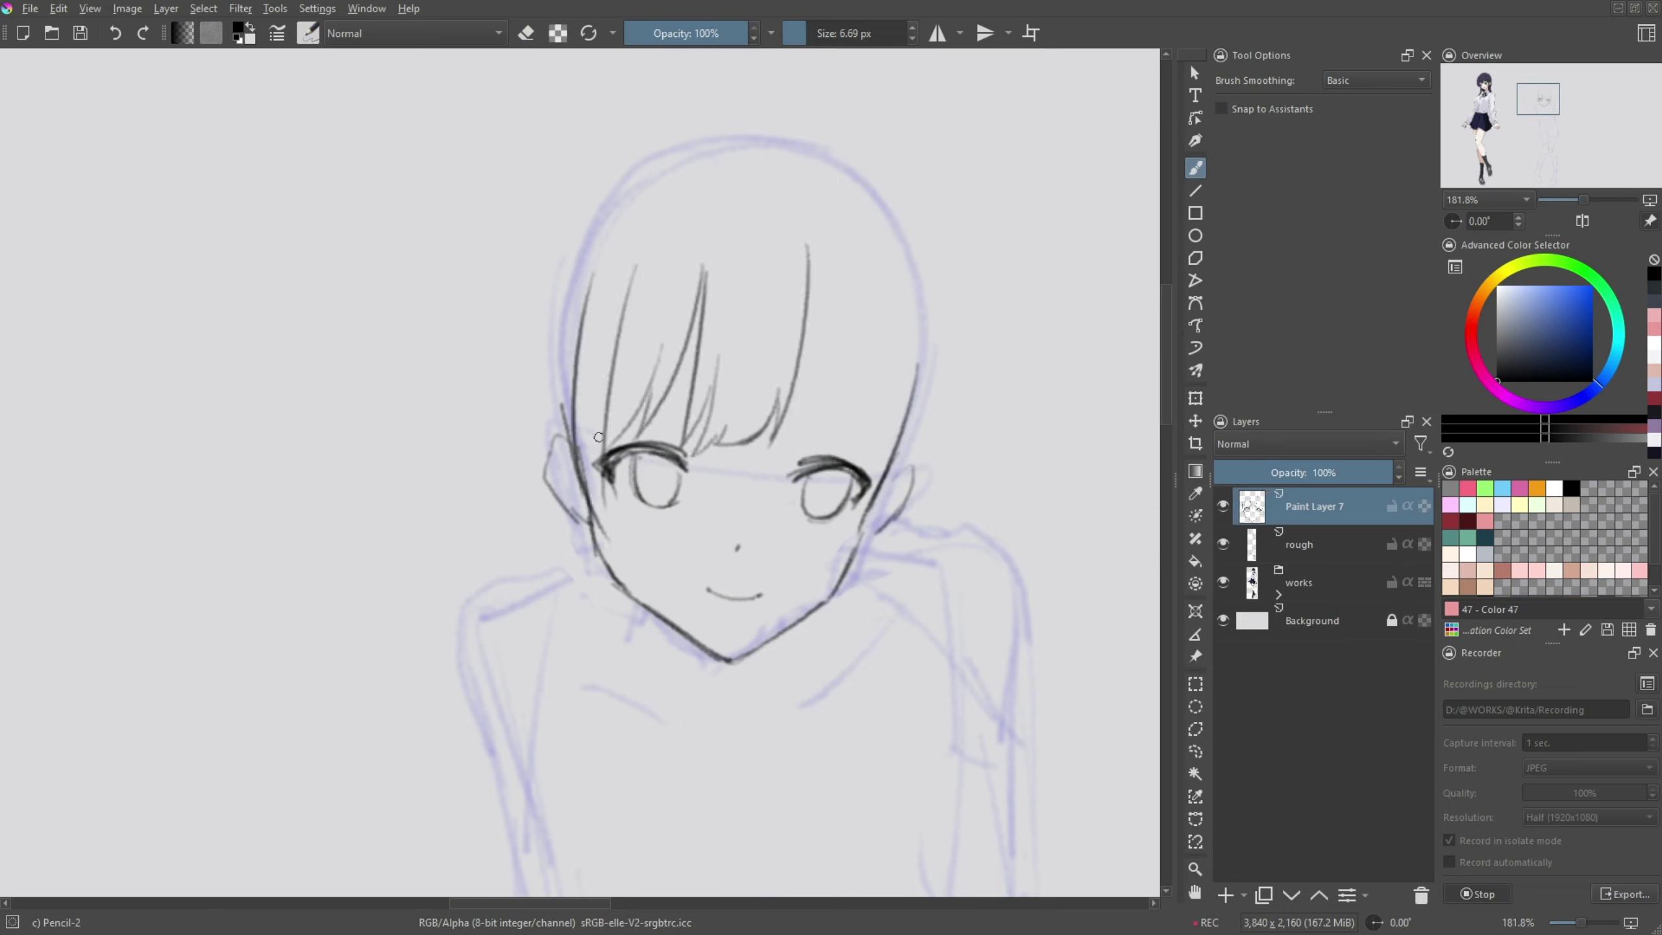
# - Draw the hair strands beside the left ear and the right-hand part of the bangs
pyautogui.moveTo(592, 403); pyautogui.dragTo(638, 562)
pyautogui.moveTo(577, 361); pyautogui.dragTo(555, 436)
pyautogui.moveTo(781, 198); pyautogui.dragTo(821, 441)
pyautogui.moveTo(888, 275); pyautogui.dragTo(845, 452)
pyautogui.moveTo(883, 363); pyautogui.dragTo(865, 534)
pyautogui.moveTo(841, 372); pyautogui.dragTo(831, 458)
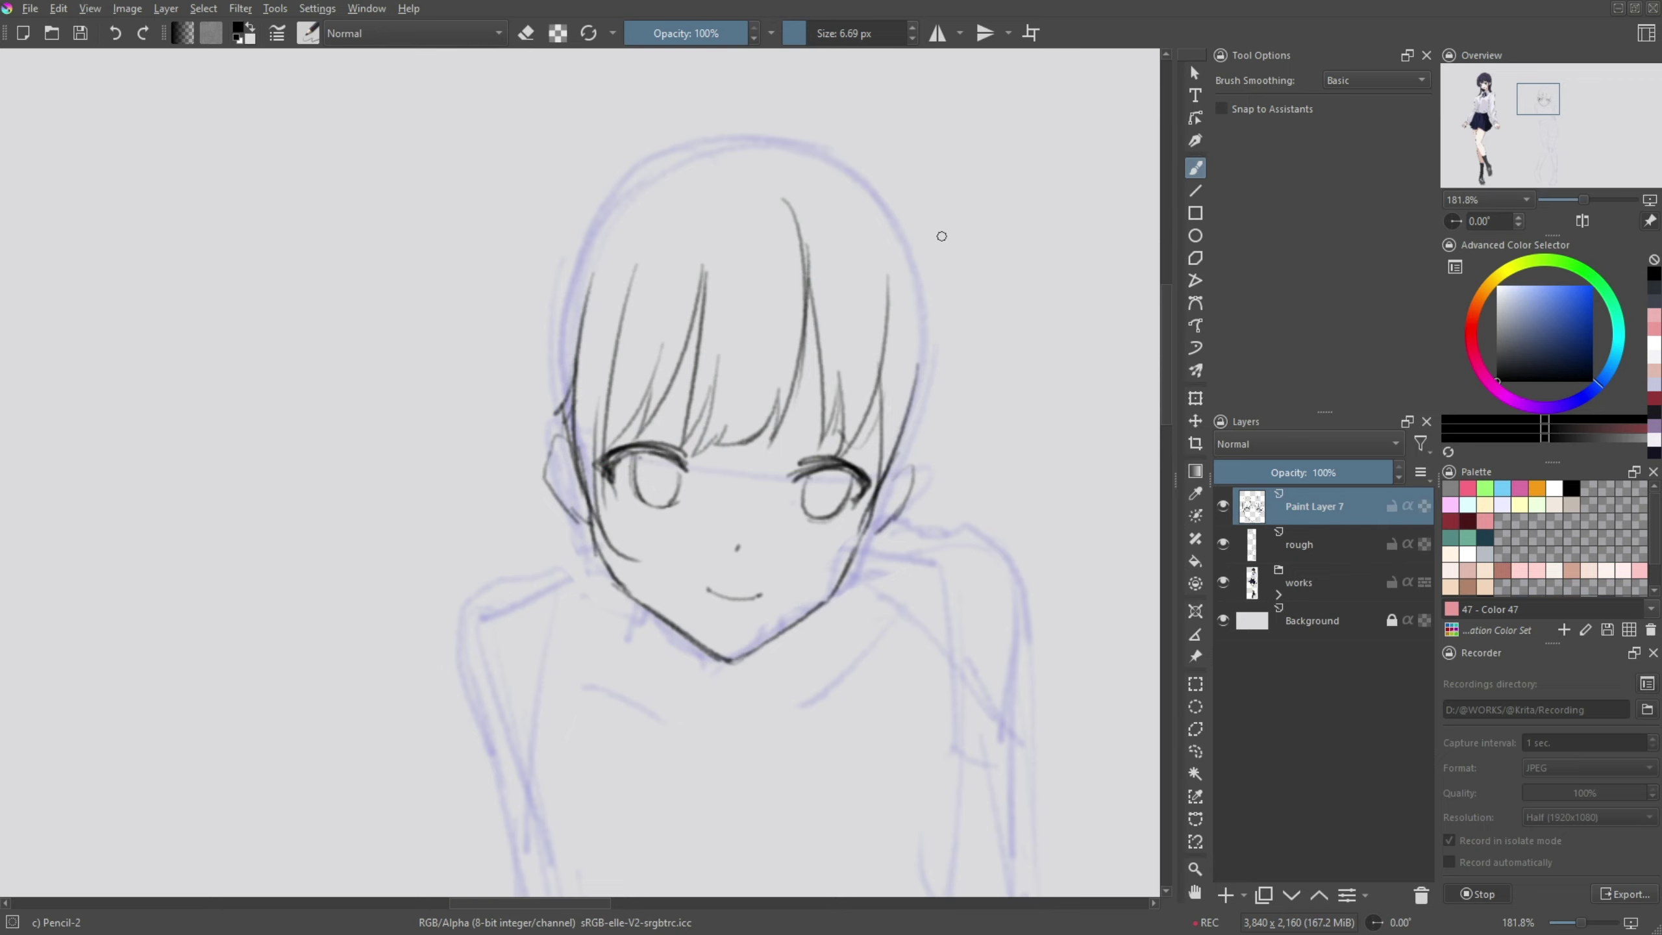
# - Draw the right outer hair contour and the locks falling beside the neck, erasing stray lines
pyautogui.moveTo(950, 251); pyautogui.dragTo(880, 507)
pyautogui.press('e')
pyautogui.moveTo(912, 353); pyautogui.dragTo(891, 481)
pyautogui.moveTo(955, 224)
pyautogui.mouseDown()
pyautogui.moveTo(922, 484)
pyautogui.moveTo(877, 563)
pyautogui.mouseUp()
pyautogui.moveTo(796, 609); pyautogui.dragTo(877, 549)
pyautogui.moveTo(733, 658)
pyautogui.mouseDown()
pyautogui.moveTo(601, 556)
pyautogui.moveTo(564, 688)
pyautogui.mouseUp()
# - Add the eyebrows and draw the hair's outer contour over the crown and down the left side
pyautogui.rightClick(760, 658)
pyautogui.click(668, 549)
pyautogui.moveTo(627, 383); pyautogui.dragTo(674, 452)
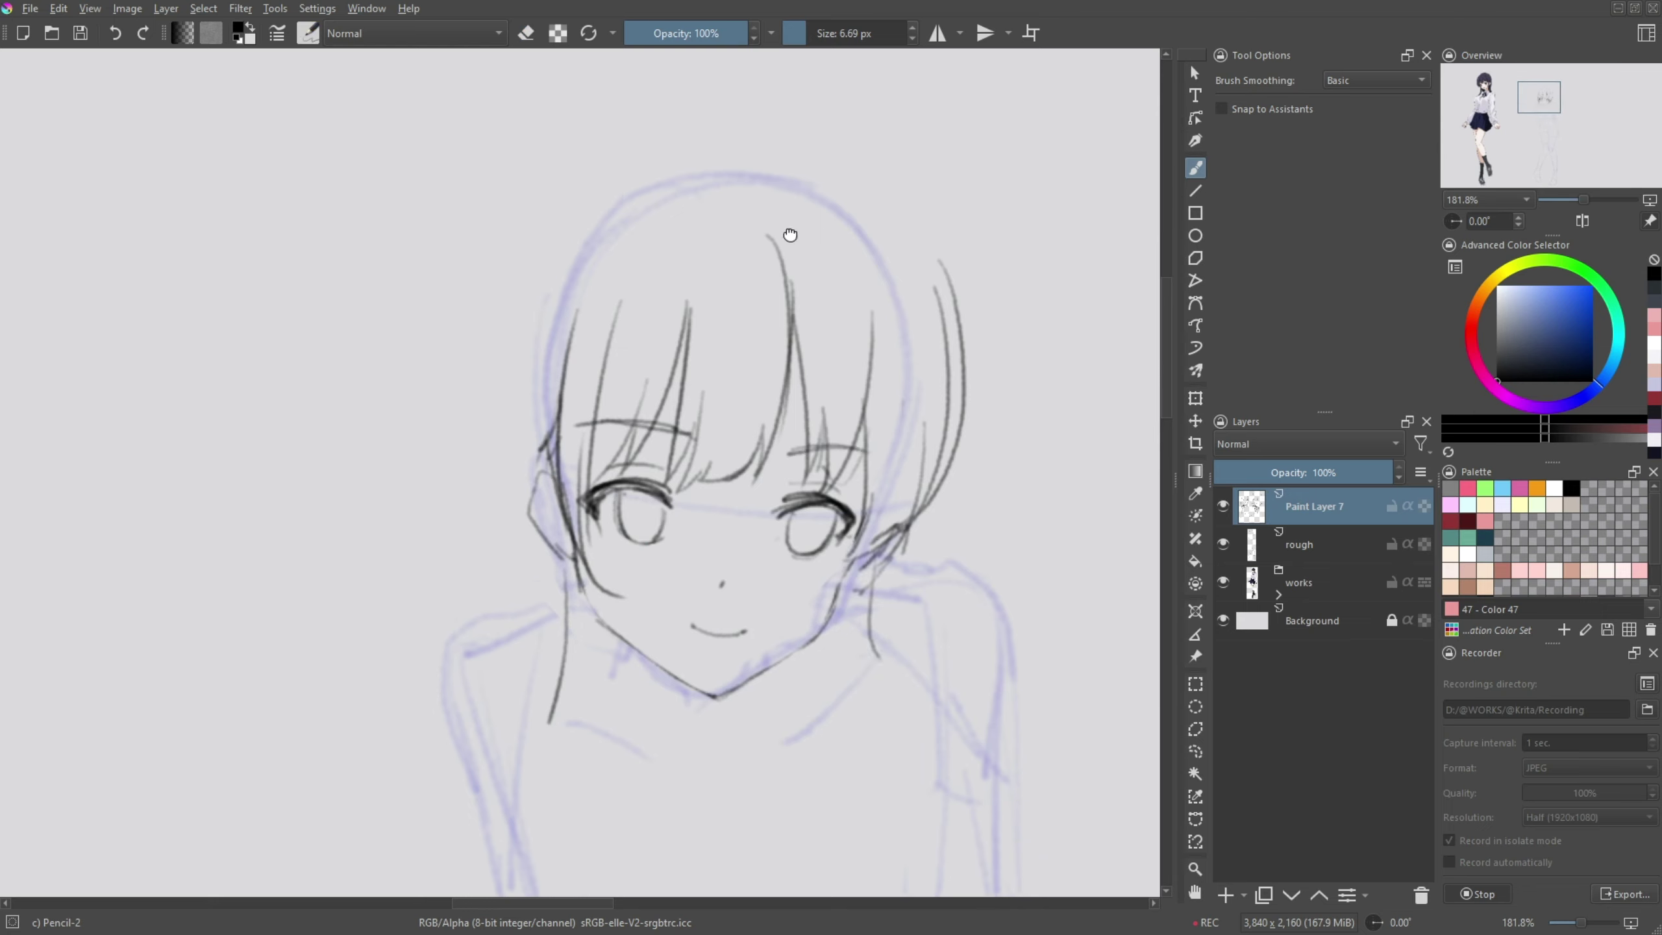
pyautogui.moveTo(703, 292); pyautogui.dragTo(870, 438)
pyautogui.moveTo(720, 393); pyautogui.dragTo(812, 432)
pyautogui.moveTo(814, 234)
pyautogui.mouseDown()
pyautogui.moveTo(913, 252)
pyautogui.moveTo(599, 569)
pyautogui.mouseUp()
# - Draw the shirt collar and a ribbon bow with two tails below the chin
pyautogui.scroll(-5, 604, 598)
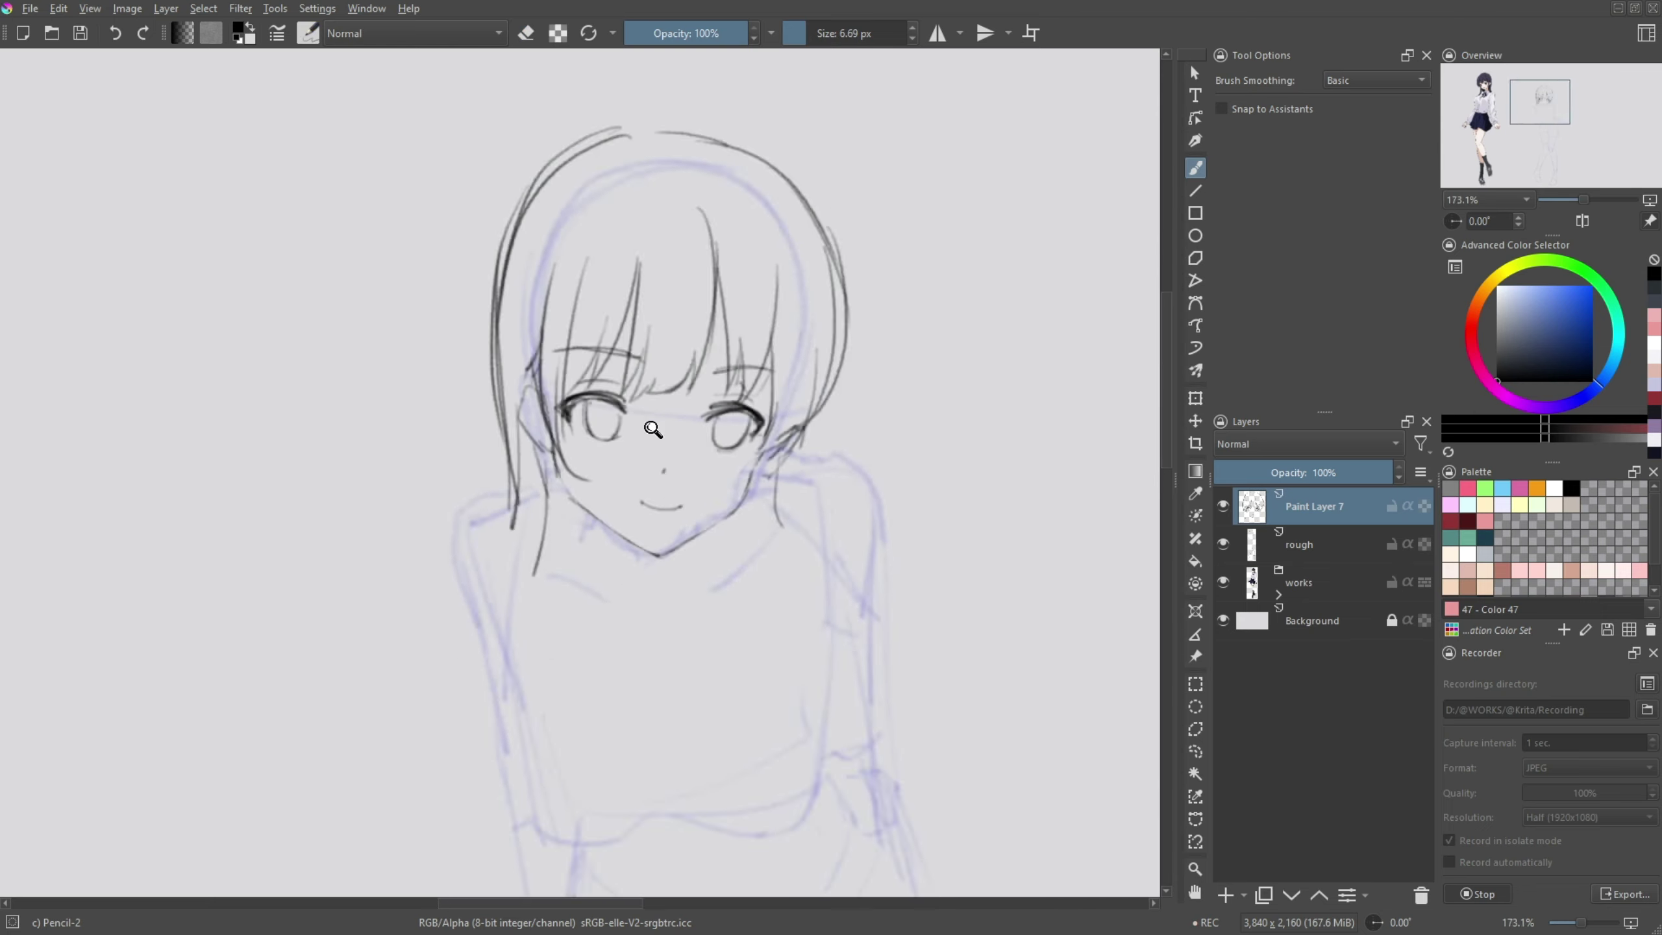
pyautogui.moveTo(740, 285)
pyautogui.mouseDown()
pyautogui.moveTo(844, 379)
pyautogui.moveTo(837, 481)
pyautogui.mouseUp()
pyautogui.moveTo(701, 280)
pyautogui.mouseDown()
pyautogui.moveTo(756, 278)
pyautogui.moveTo(592, 559)
pyautogui.mouseUp()
pyautogui.moveTo(628, 304)
pyautogui.mouseDown()
pyautogui.moveTo(562, 486)
pyautogui.moveTo(543, 359)
pyautogui.mouseUp()
pyautogui.moveTo(544, 359); pyautogui.dragTo(562, 401)
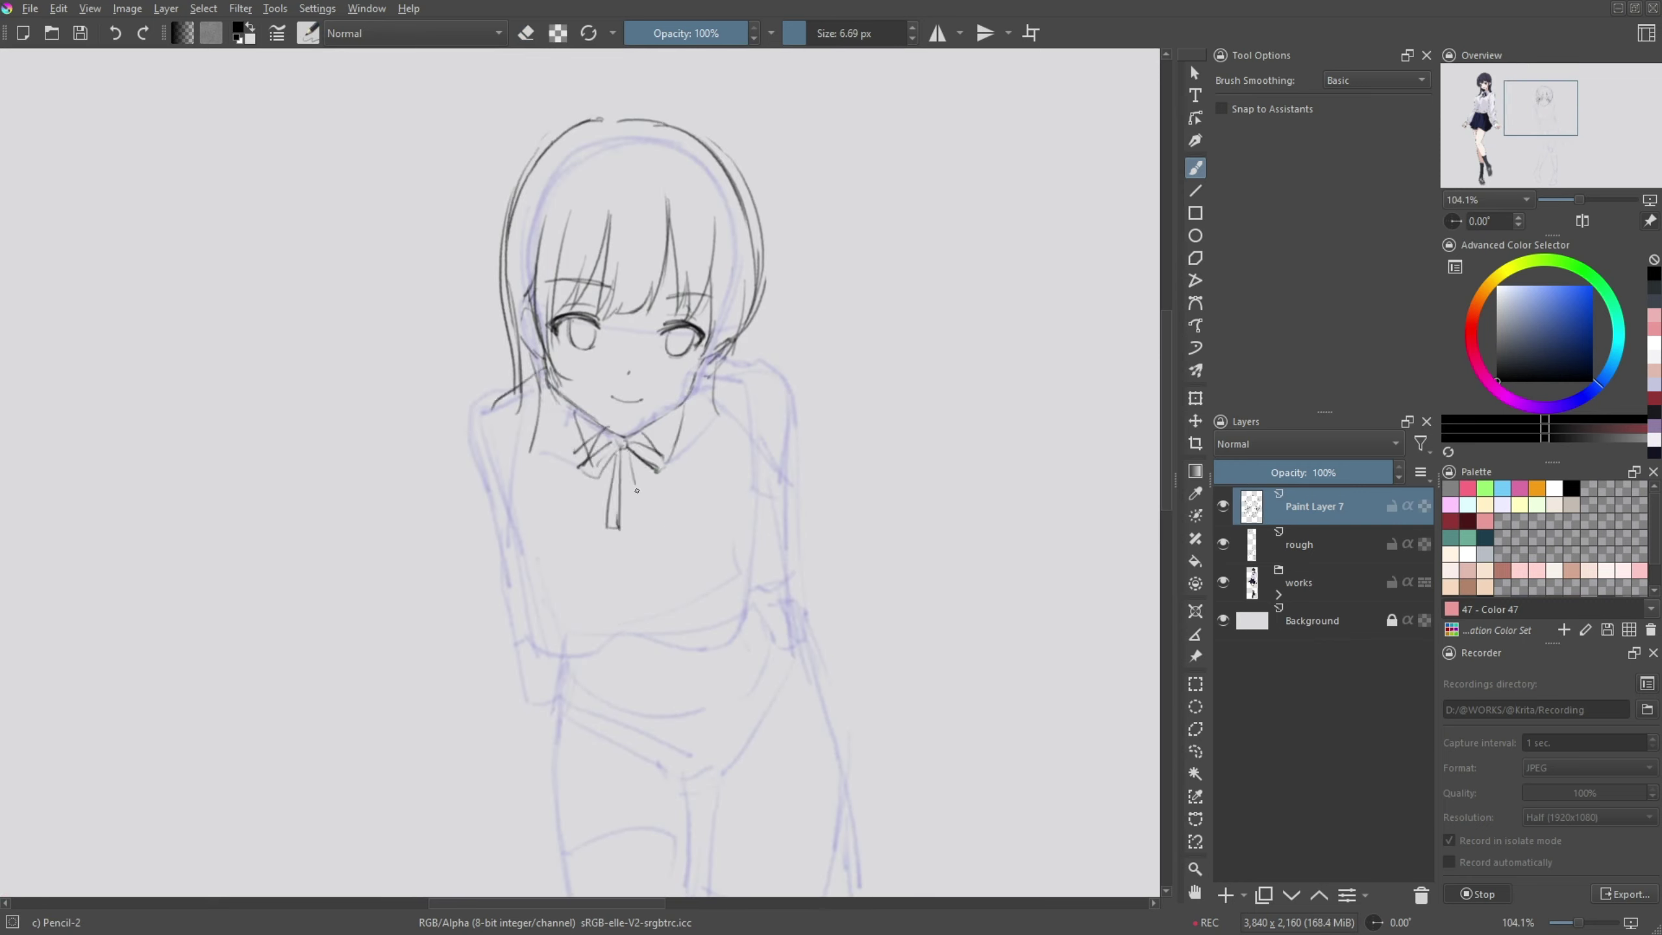
pyautogui.moveTo(635, 464); pyautogui.dragTo(653, 522)
# - Draw the blouse's right shoulder and sleeve, the chest contours and the front opening
pyautogui.moveTo(718, 357); pyautogui.dragTo(788, 382)
pyautogui.moveTo(797, 394); pyautogui.dragTo(783, 526)
pyautogui.moveTo(762, 416); pyautogui.dragTo(752, 523)
pyautogui.moveTo(758, 549); pyautogui.dragTo(716, 627)
pyautogui.moveTo(508, 466); pyautogui.dragTo(531, 548)
pyautogui.moveTo(524, 551); pyautogui.dragTo(539, 638)
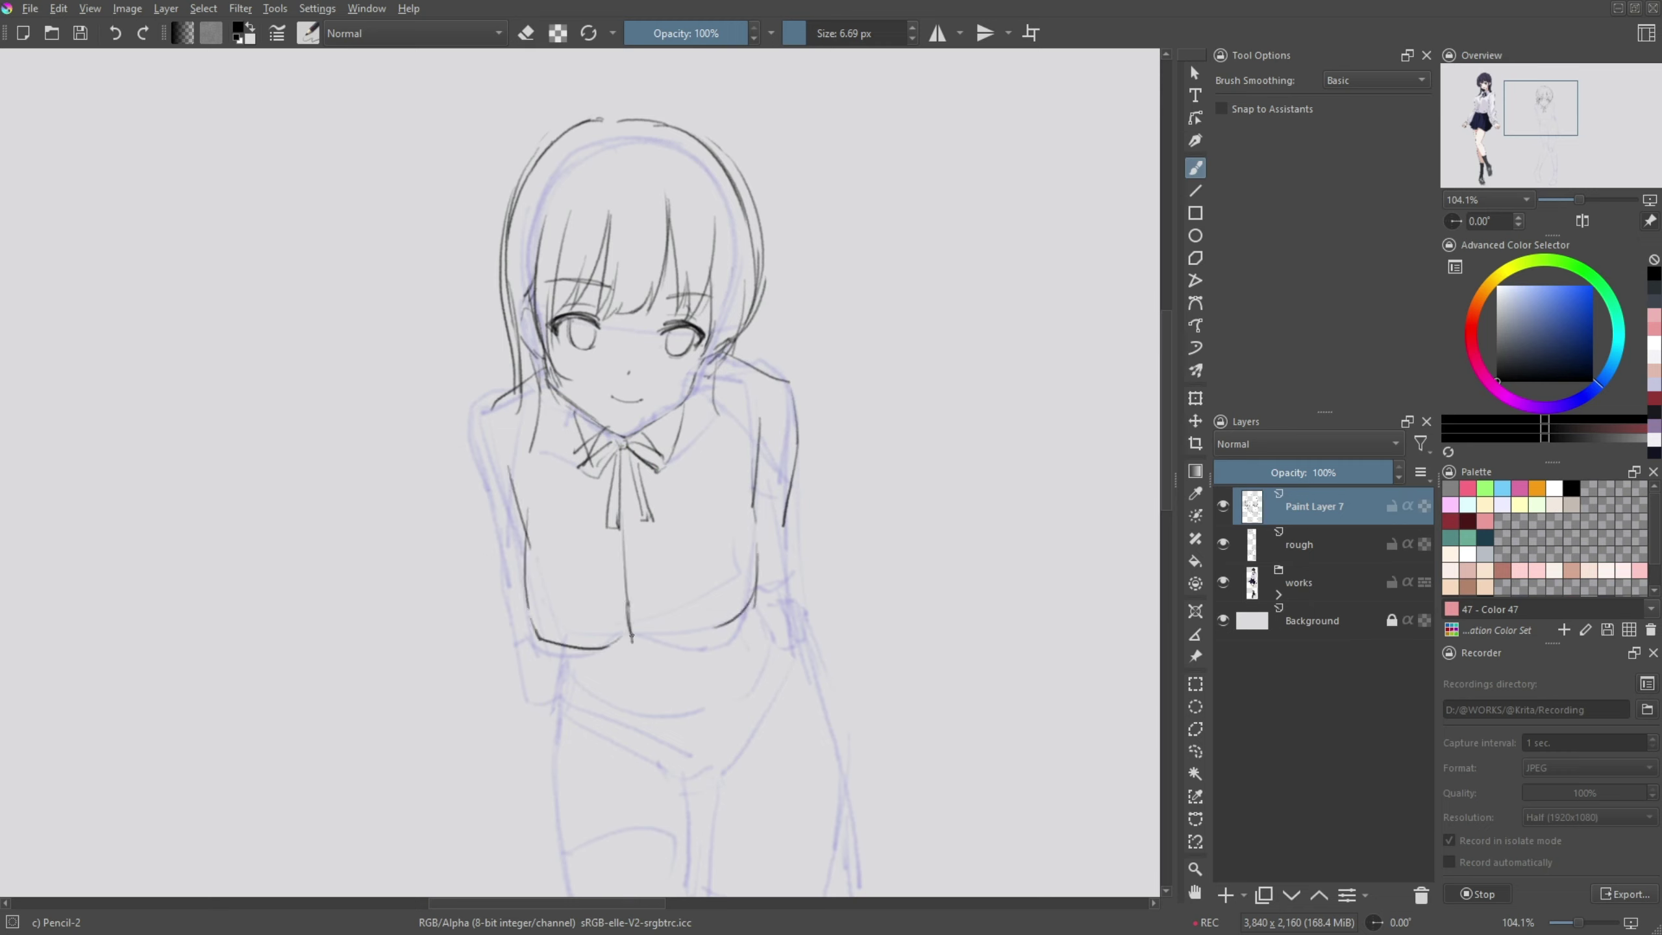
# - Draw the left shoulder and upper sleeve lines and detail the blouse with a buttoned placket
pyautogui.moveTo(541, 377)
pyautogui.mouseDown()
pyautogui.moveTo(517, 412)
pyautogui.moveTo(533, 329)
pyautogui.moveTo(469, 521)
pyautogui.mouseUp()
pyautogui.moveTo(482, 409); pyautogui.dragTo(516, 586)
pyautogui.moveTo(758, 388); pyautogui.dragTo(799, 550)
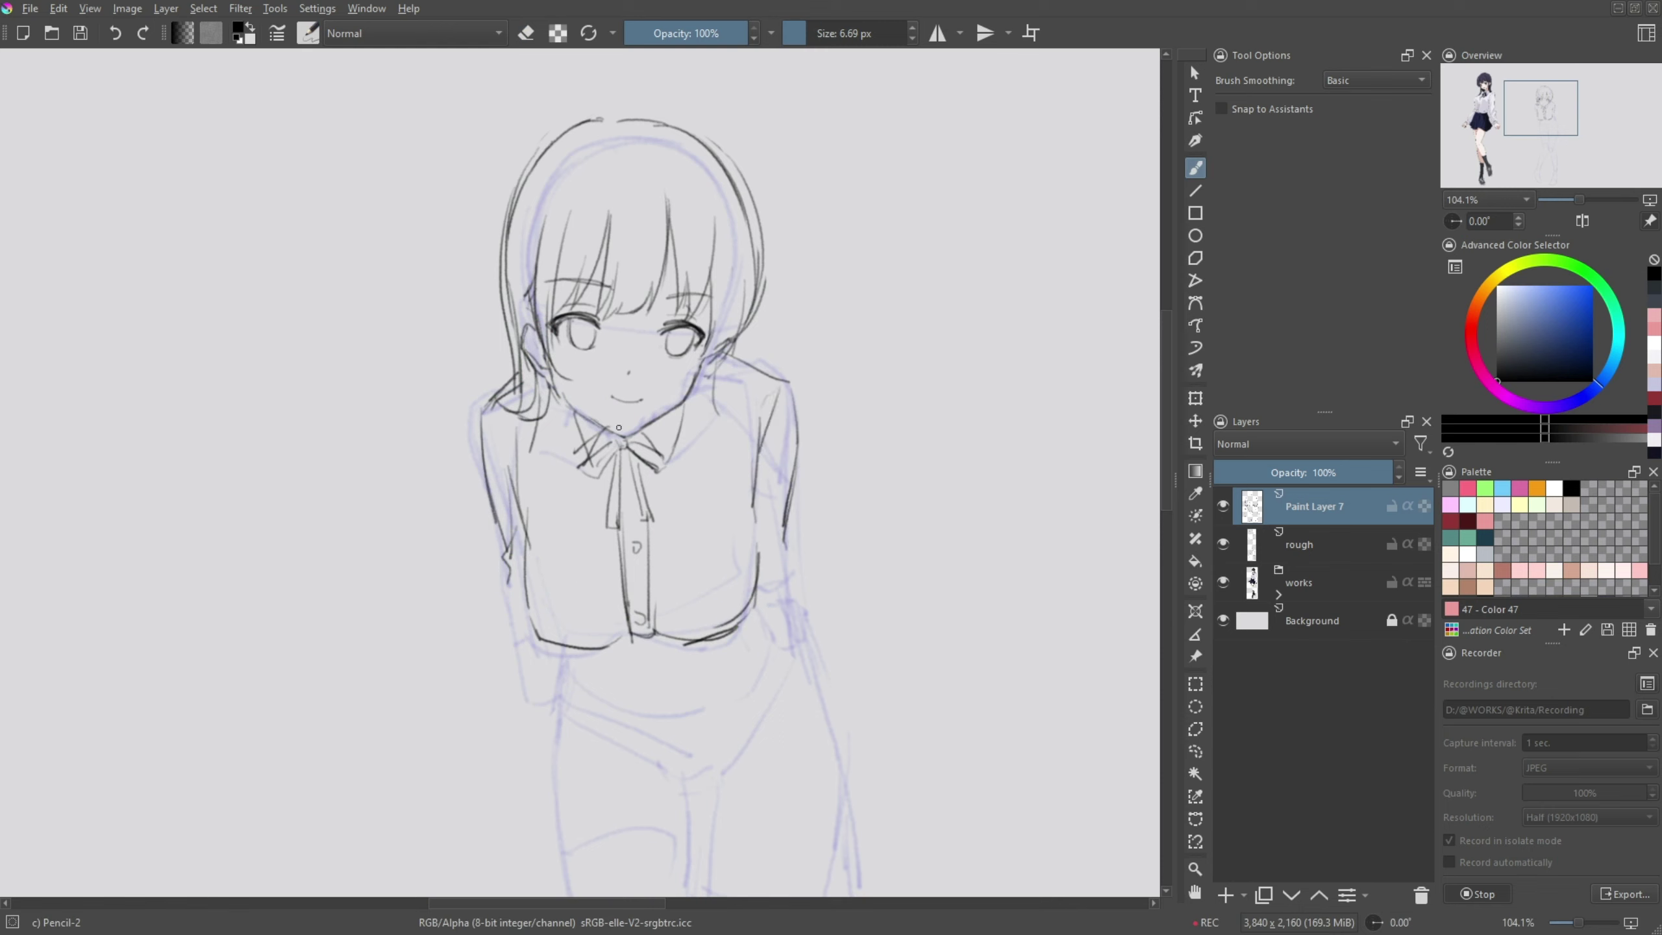
# - Draw the blouse's gathered waist and the curved skirt waistband below the chest
pyautogui.moveTo(635, 648); pyautogui.dragTo(578, 497)
pyautogui.moveTo(477, 472); pyautogui.dragTo(558, 504)
pyautogui.moveTo(734, 496); pyautogui.dragTo(497, 564)
pyautogui.moveTo(701, 458)
pyautogui.mouseDown()
pyautogui.moveTo(645, 553)
pyautogui.moveTo(601, 563)
pyautogui.mouseUp()
# - Draw the skirt's front pleats and wavy hem over the rough thighs
pyautogui.moveTo(680, 579)
pyautogui.mouseDown()
pyautogui.moveTo(497, 565)
pyautogui.moveTo(514, 773)
pyautogui.mouseUp()
pyautogui.moveTo(462, 711); pyautogui.dragTo(602, 782)
pyautogui.moveTo(581, 606); pyautogui.dragTo(645, 799)
pyautogui.moveTo(674, 590); pyautogui.dragTo(642, 793)
pyautogui.moveTo(691, 548); pyautogui.dragTo(747, 763)
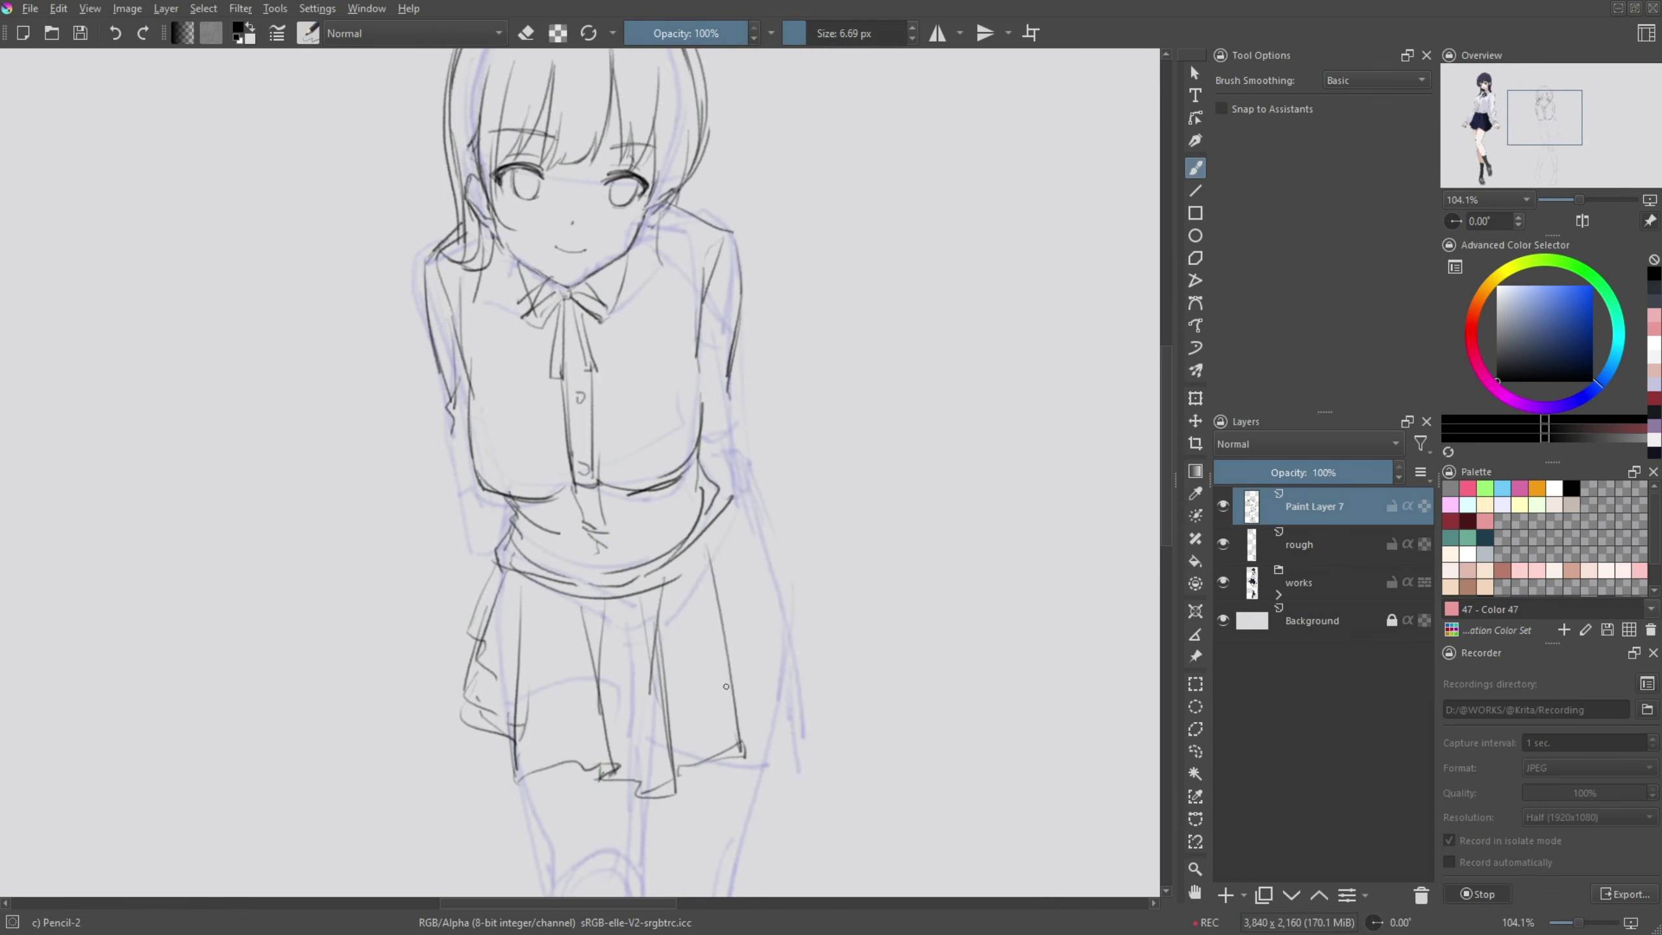
# - Flare the skirt outward on both sides with extra pleats and erase overlapping lines near the waist
pyautogui.moveTo(752, 628); pyautogui.dragTo(831, 701)
pyautogui.moveTo(718, 524); pyautogui.dragTo(805, 656)
pyautogui.moveTo(497, 569)
pyautogui.mouseDown()
pyautogui.moveTo(437, 696)
pyautogui.moveTo(513, 746)
pyautogui.mouseUp()
pyautogui.press('e')
pyautogui.moveTo(481, 612); pyautogui.dragTo(533, 739)
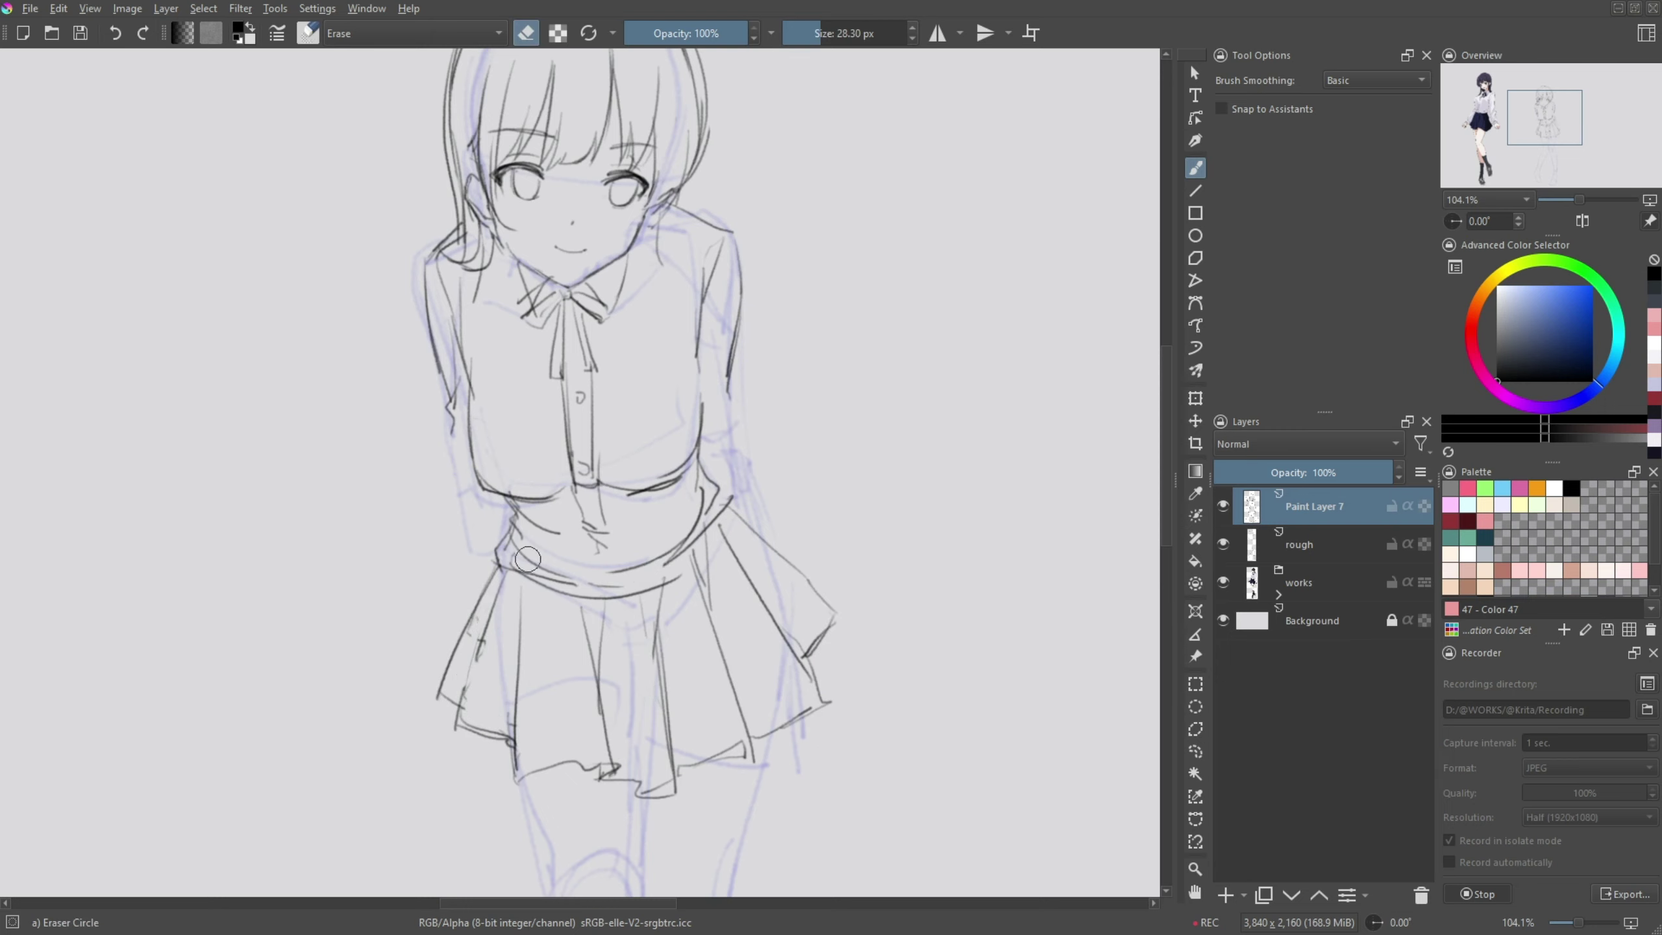
pyautogui.moveTo(557, 514); pyautogui.dragTo(510, 531)
# - Redraw the blouse button and refine the waist and waistband lines
pyautogui.press('e')
pyautogui.moveTo(579, 353); pyautogui.dragTo(579, 382)
pyautogui.moveTo(514, 445); pyautogui.dragTo(504, 554)
pyautogui.moveTo(717, 354)
pyautogui.mouseDown()
pyautogui.moveTo(611, 511)
pyautogui.moveTo(510, 576)
pyautogui.mouseUp()
pyautogui.moveTo(707, 465); pyautogui.dragTo(576, 589)
pyautogui.scroll(-3, 386, 209)
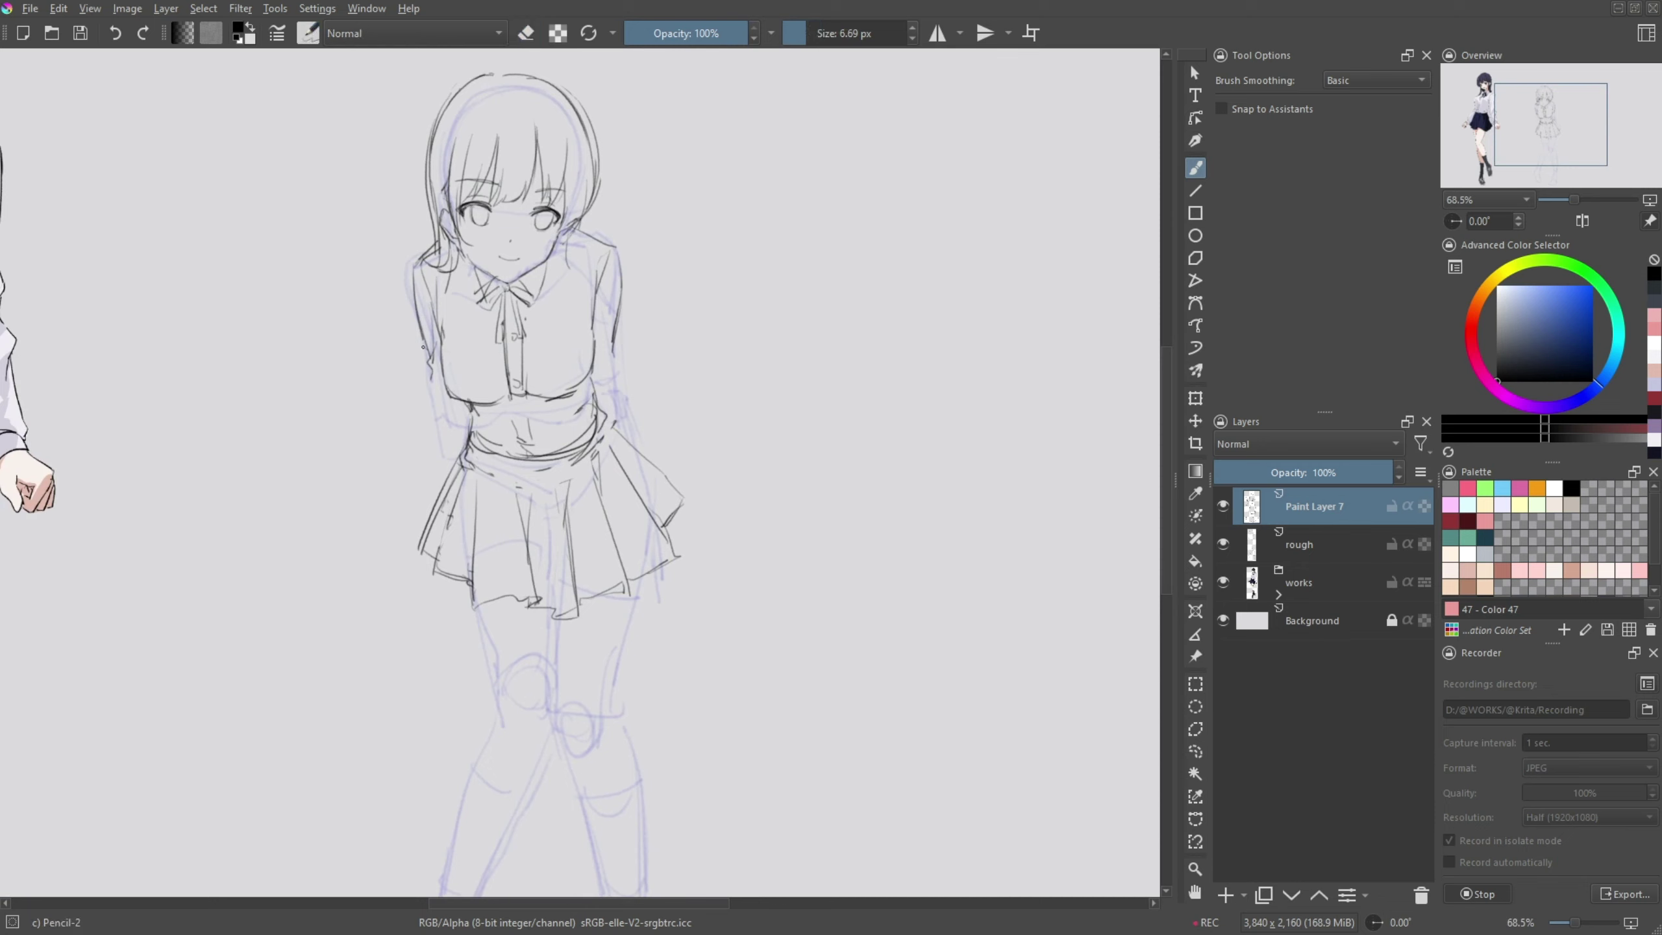
# - Draw the clean outlines of the thighs, knees and lower legs over the rough sketch
pyautogui.scroll(-5, 619, 343)
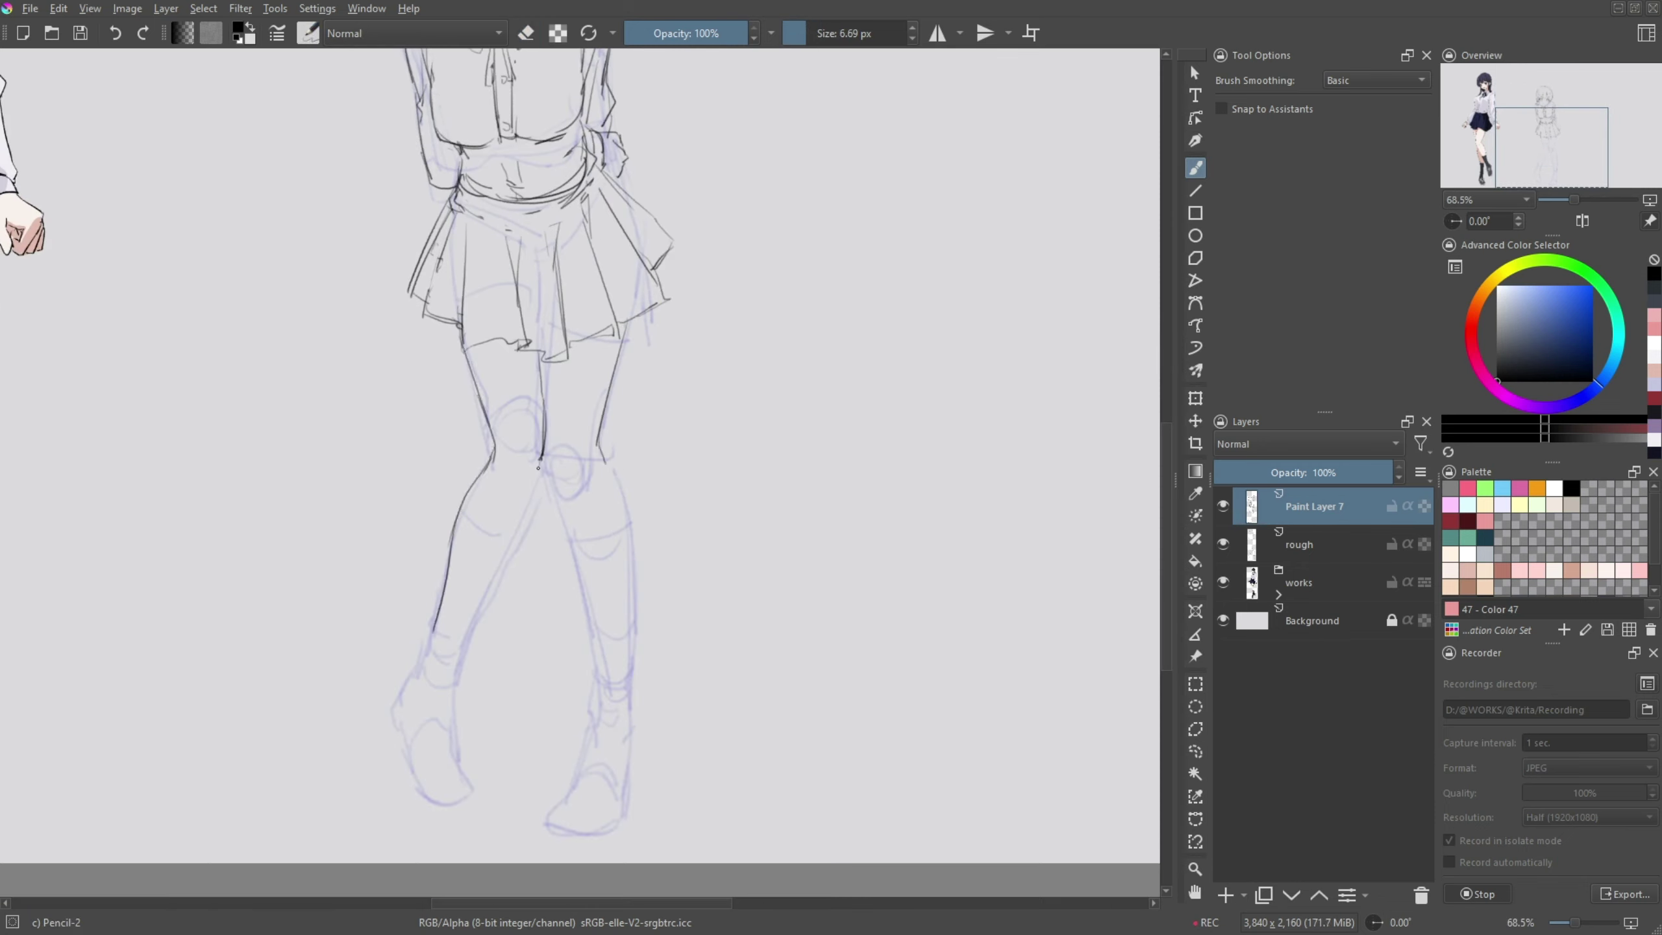
pyautogui.moveTo(543, 478); pyautogui.dragTo(448, 680)
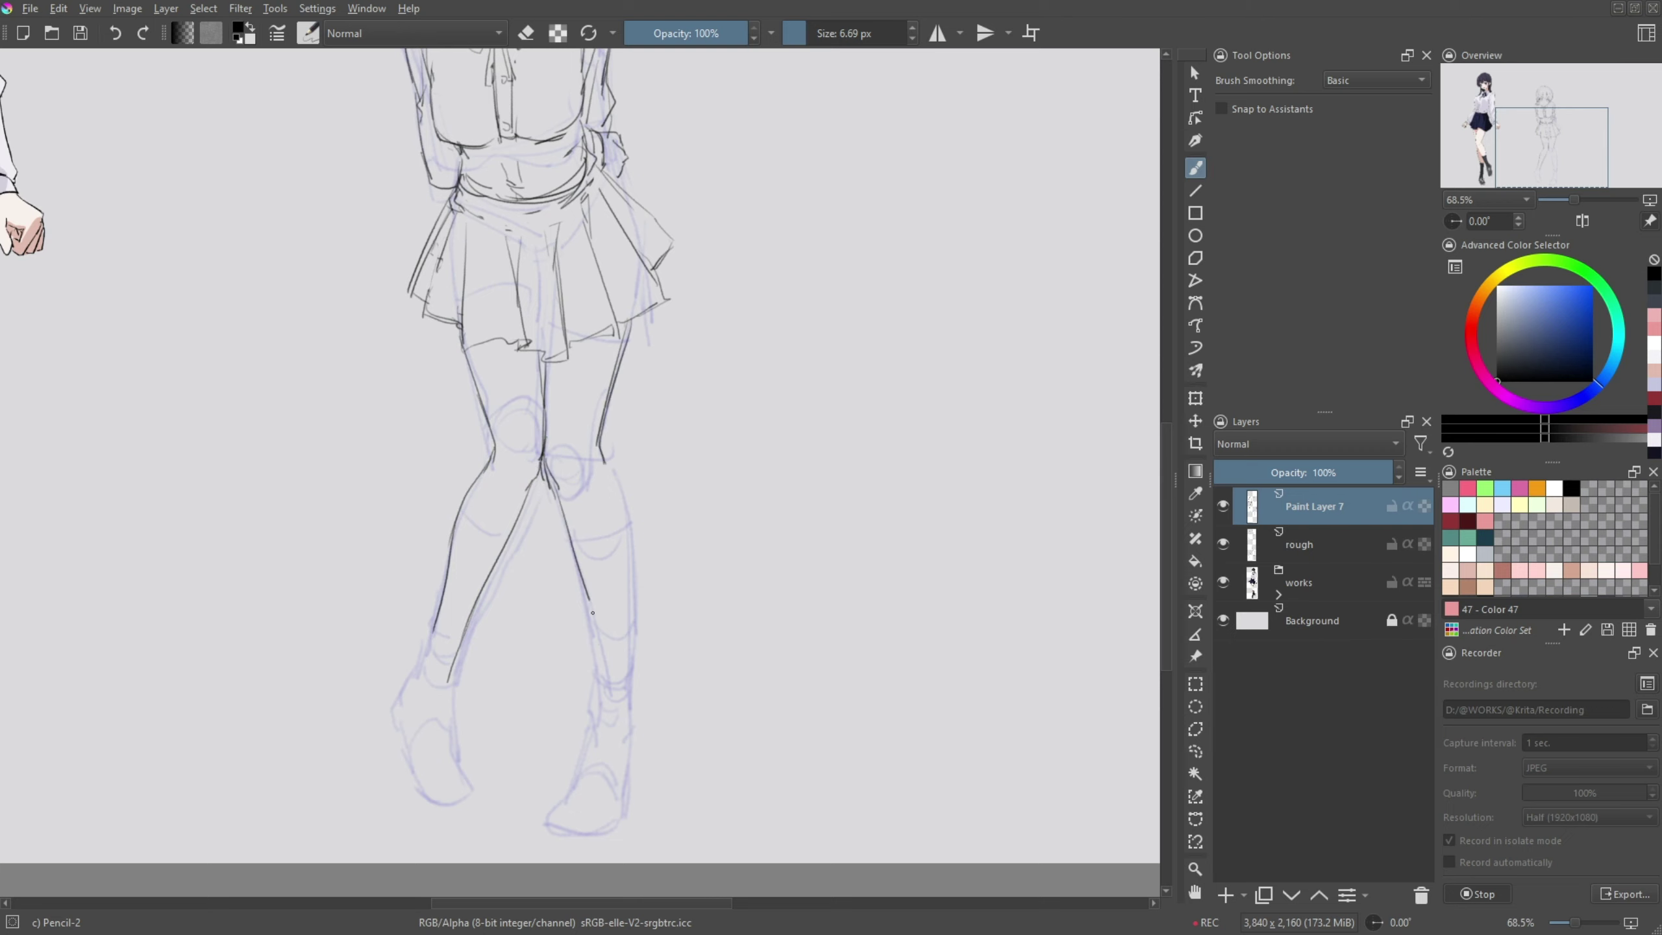
pyautogui.moveTo(593, 612); pyautogui.dragTo(602, 700)
pyautogui.moveTo(597, 442); pyautogui.dragTo(605, 478)
pyautogui.press('e')
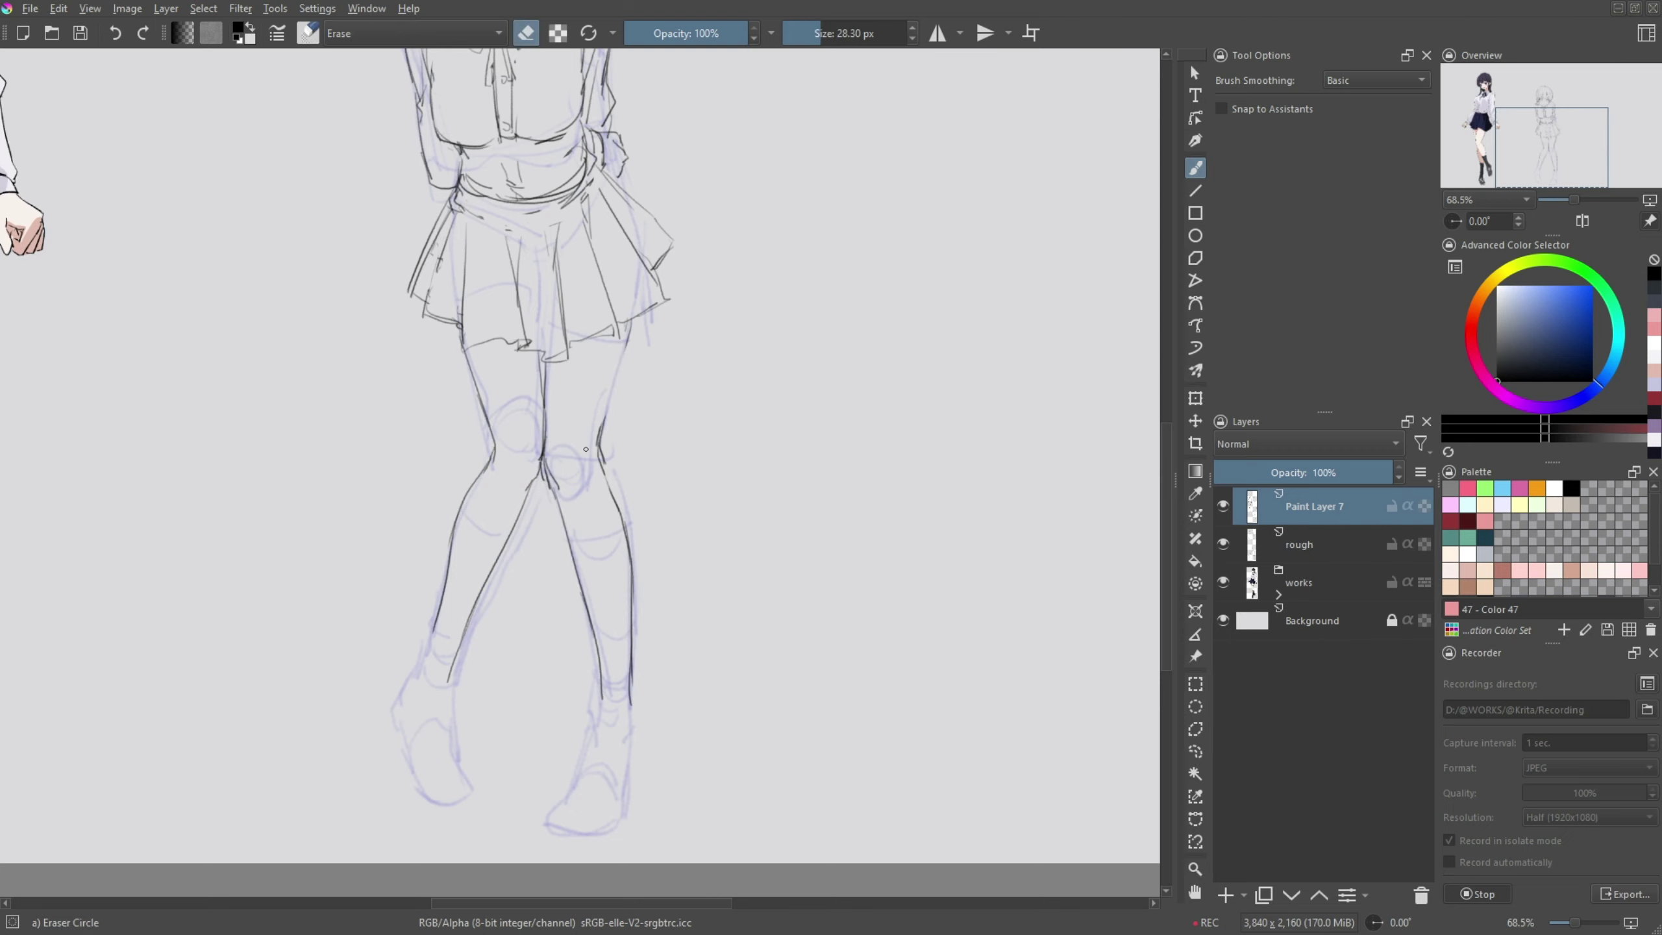
# - Draw both shoes and ankles over the rough feet, cleaning up stray lines with the eraser
pyautogui.press('e')
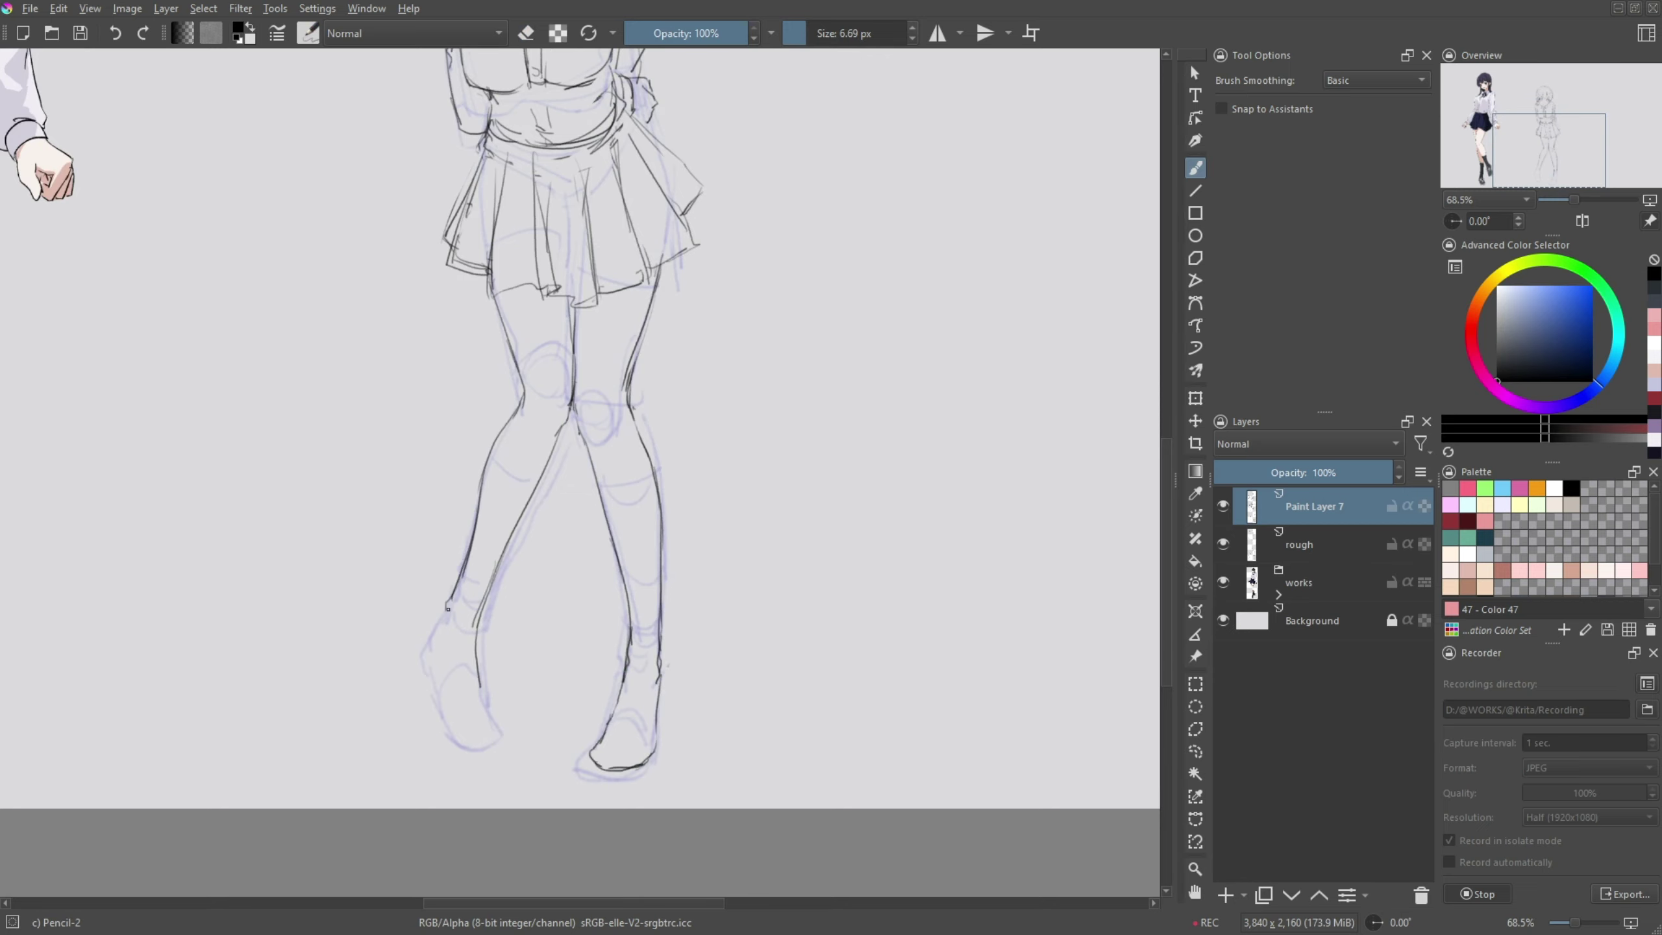
pyautogui.press('e')
pyautogui.press('e')
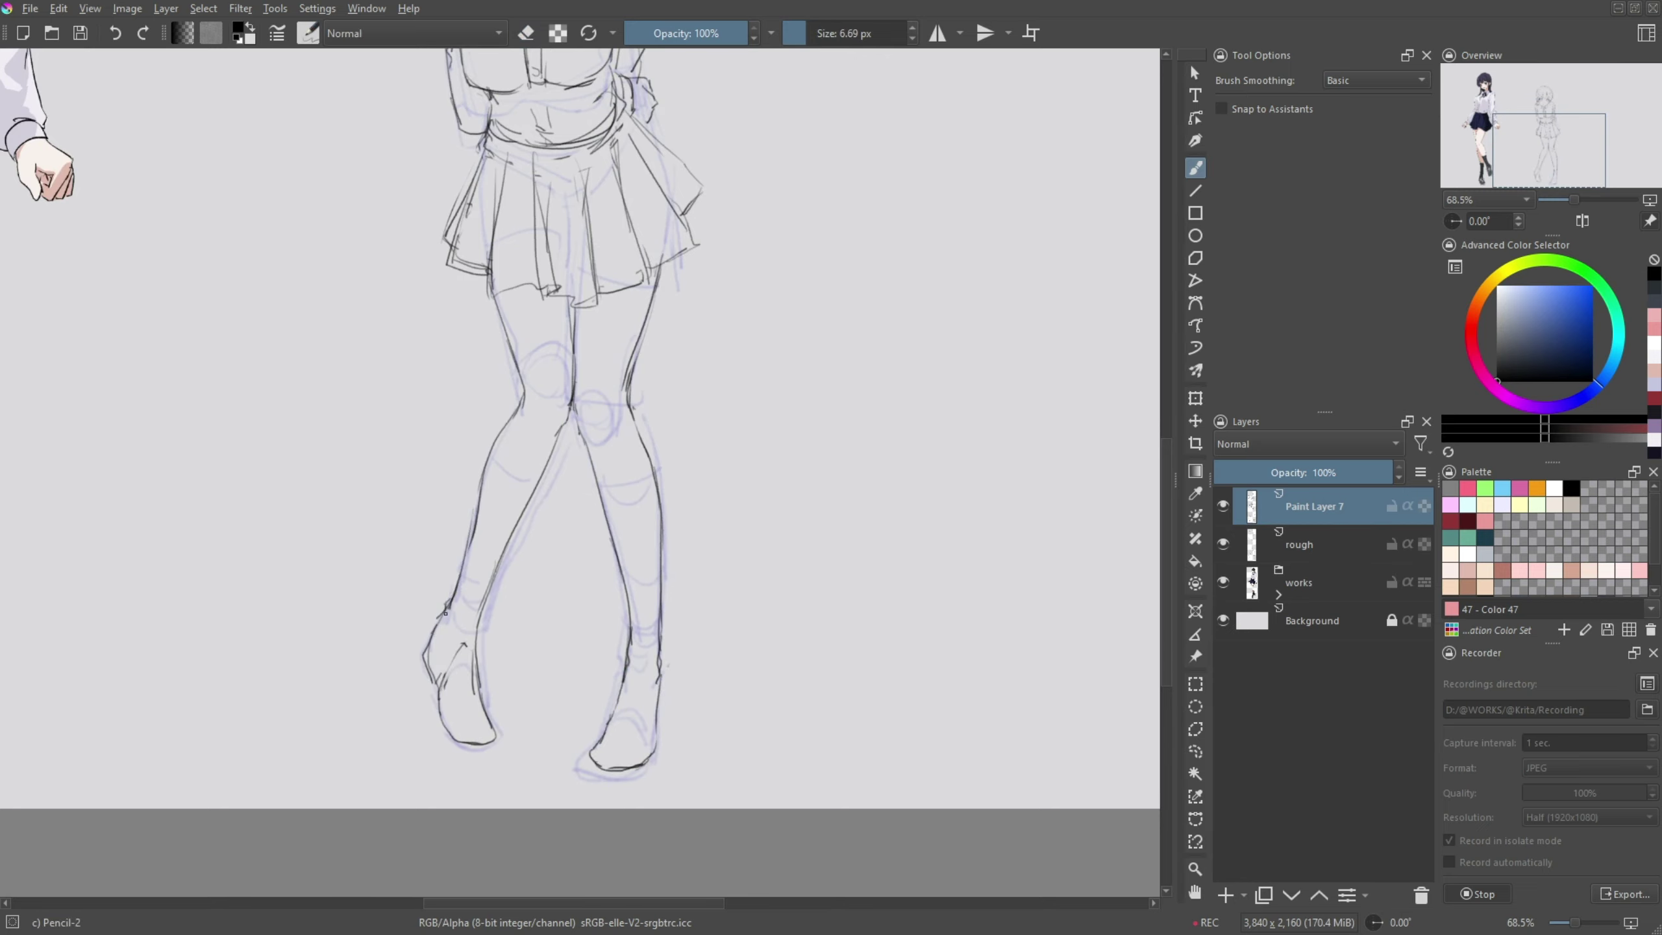
# - Select the head drawing and scale it down slightly, then clear the selection
pyautogui.scroll(10, 470, 645)
pyautogui.moveTo(517, 252)
pyautogui.mouseDown()
pyautogui.moveTo(466, 386)
pyautogui.moveTo(720, 261)
pyautogui.moveTo(660, 178)
pyautogui.moveTo(661, 312)
pyautogui.moveTo(752, 435)
pyautogui.mouseUp()
pyautogui.hotkey('ctrl', 't')
pyautogui.press('Return')
pyautogui.hotkey('ctrl', 'shift', 'a')
# - Erase and rework the side hair and outer hair contour around the resized head
pyautogui.press('b')
pyautogui.press('e')
pyautogui.press('e')
pyautogui.scroll(4, 517, 327)
pyautogui.moveTo(728, 327); pyautogui.dragTo(698, 511)
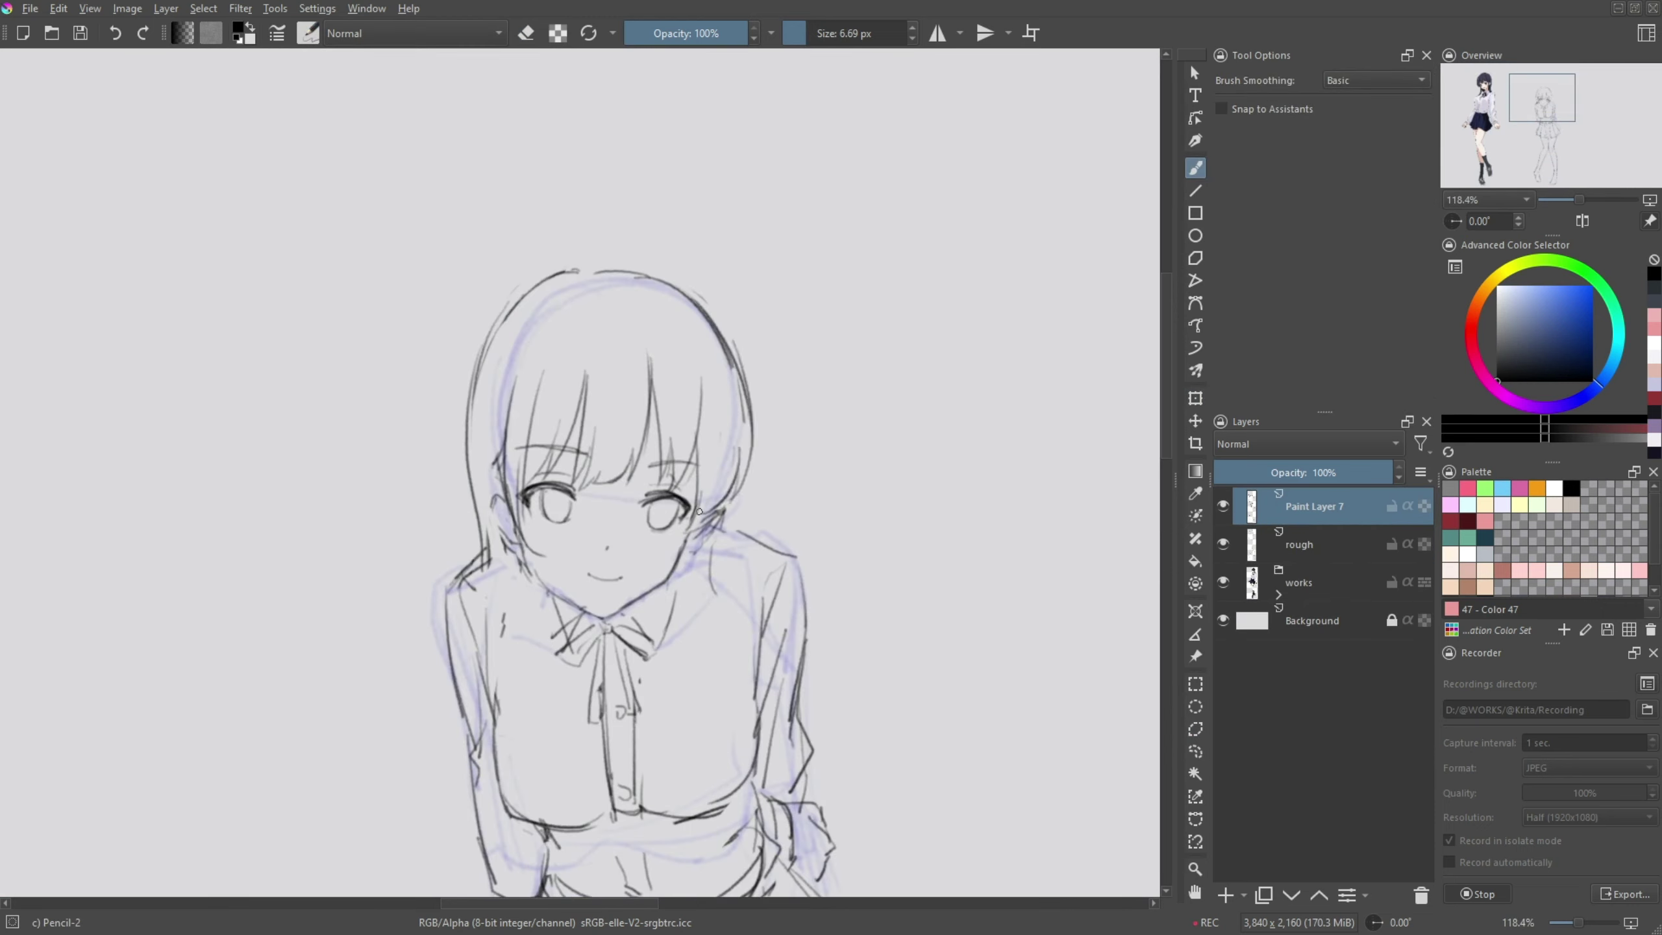
# - Select the head drawing and move it slightly upward from the body, then clear the selection
pyautogui.scroll(-5, 533, 532)
pyautogui.moveTo(573, 352)
pyautogui.mouseDown()
pyautogui.moveTo(495, 524)
pyautogui.moveTo(576, 354)
pyautogui.mouseUp()
pyautogui.press('t')
pyautogui.hotkey('ctrl', 'shift', 'a')
pyautogui.press('b')
# - Shift the collar and ribbon drawing up toward the chin with Transform
pyautogui.scroll(2, 586, 452)
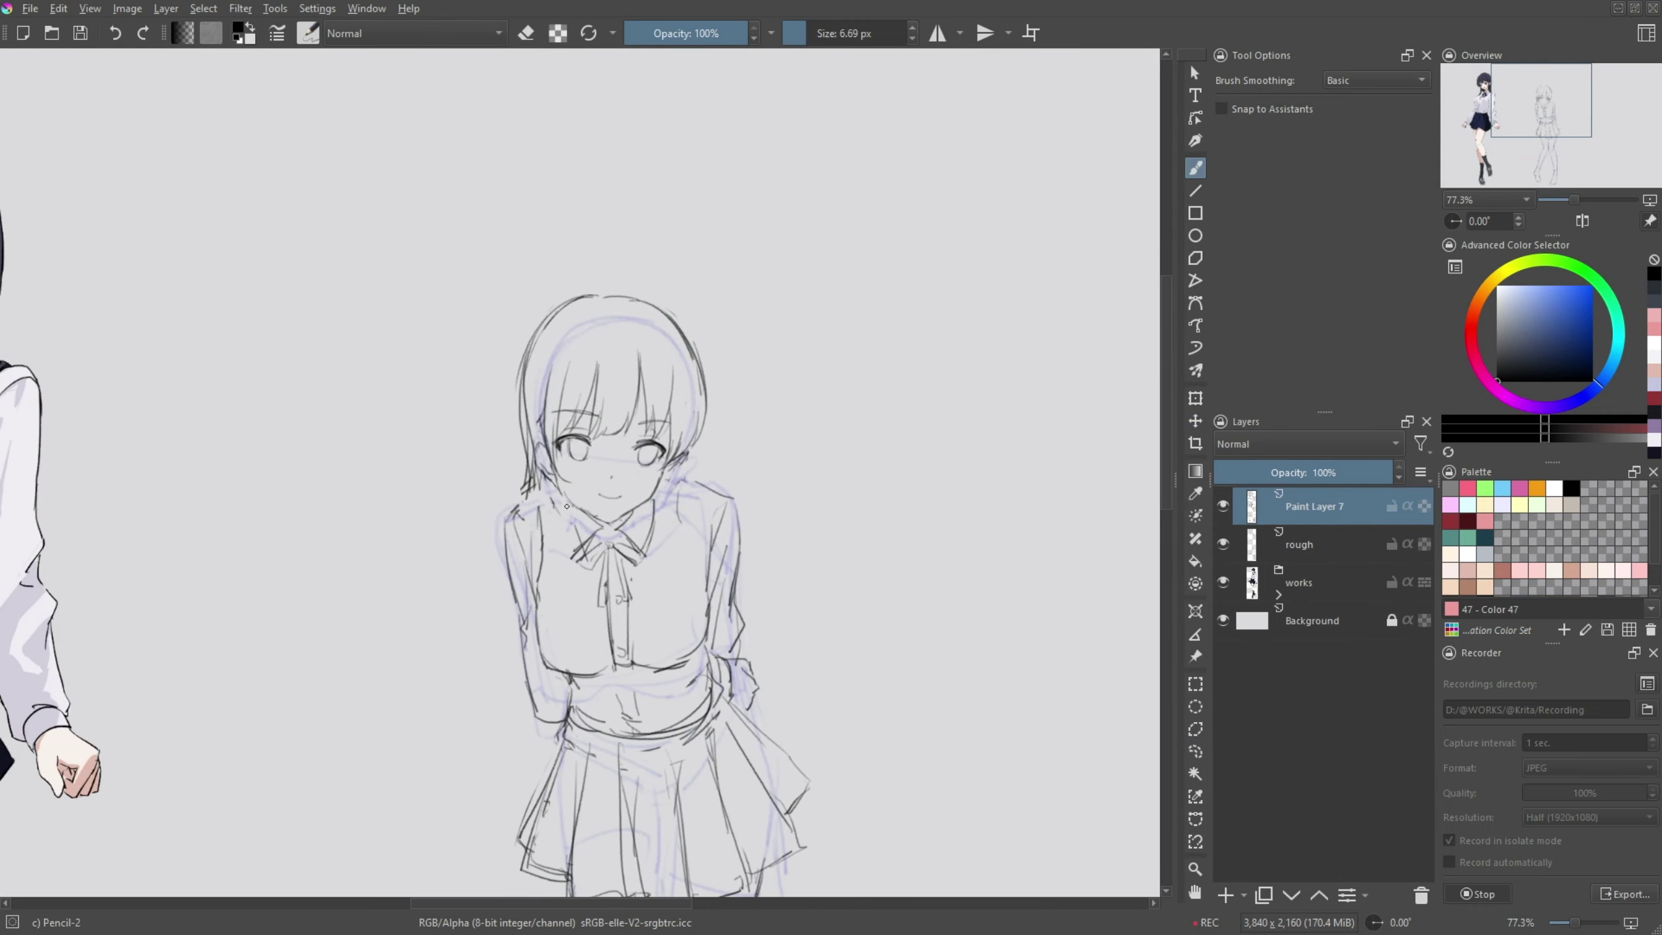
pyautogui.hotkey('ctrl', 't')
pyautogui.moveTo(567, 505); pyautogui.dragTo(567, 493)
pyautogui.press('Return')
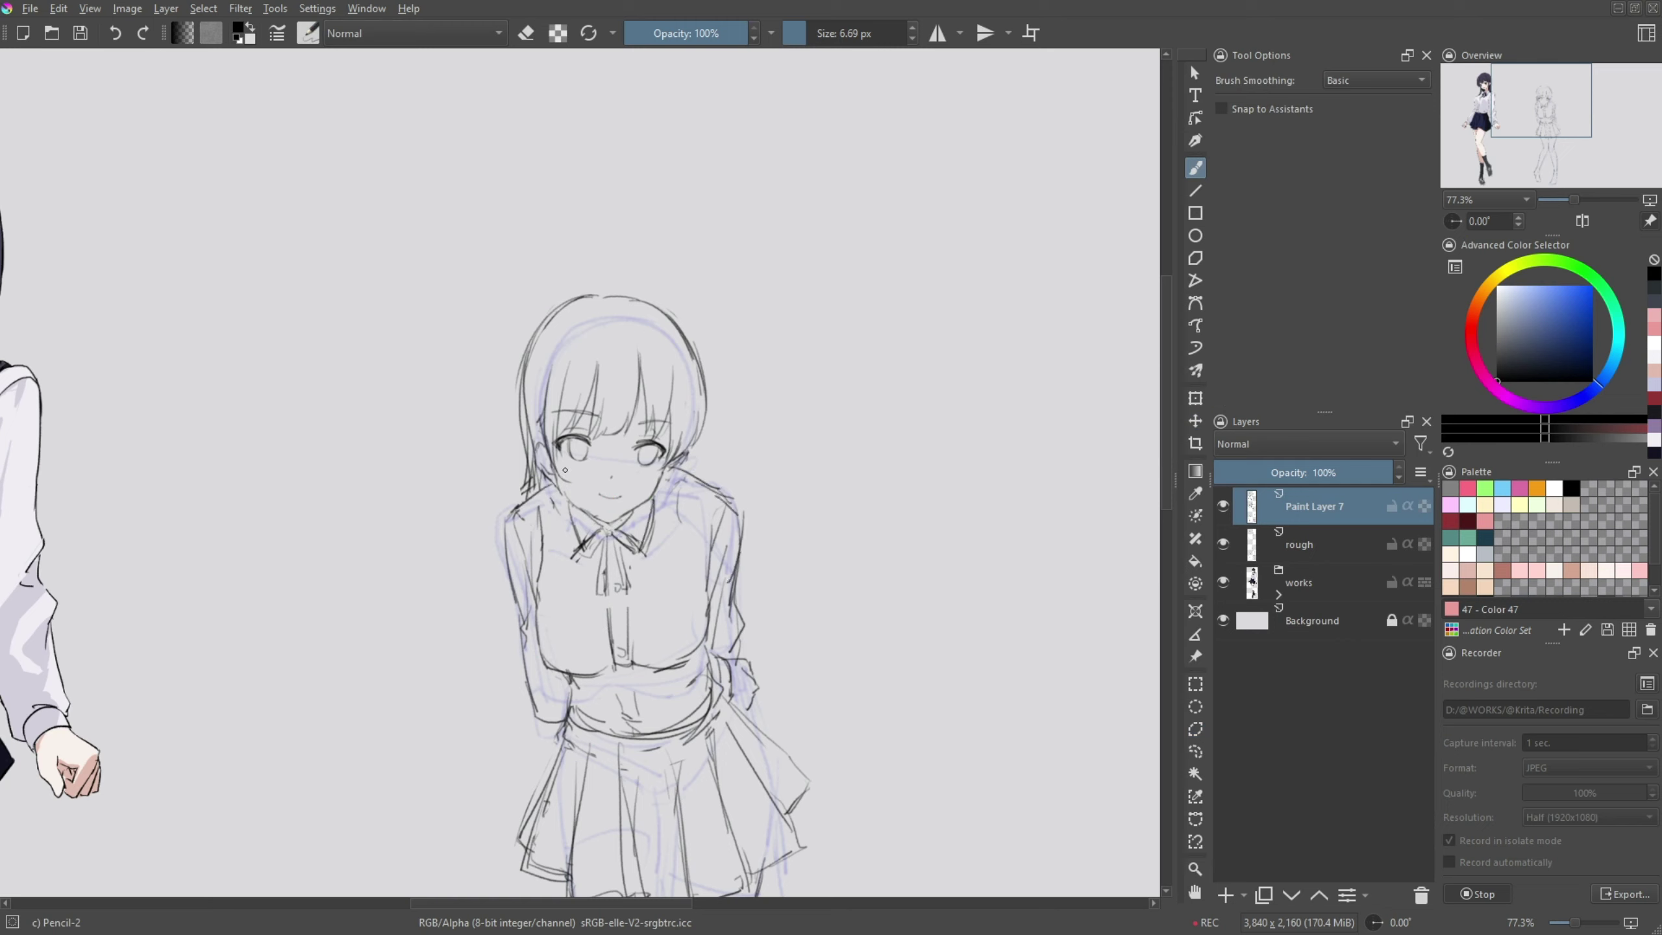
# - Erase the outer hair contour and redraw it with a long lock falling over the chest
pyautogui.press('e')
pyautogui.moveTo(588, 298); pyautogui.dragTo(523, 455)
pyautogui.moveTo(692, 345); pyautogui.dragTo(697, 425)
pyautogui.scroll(1, 627, 390)
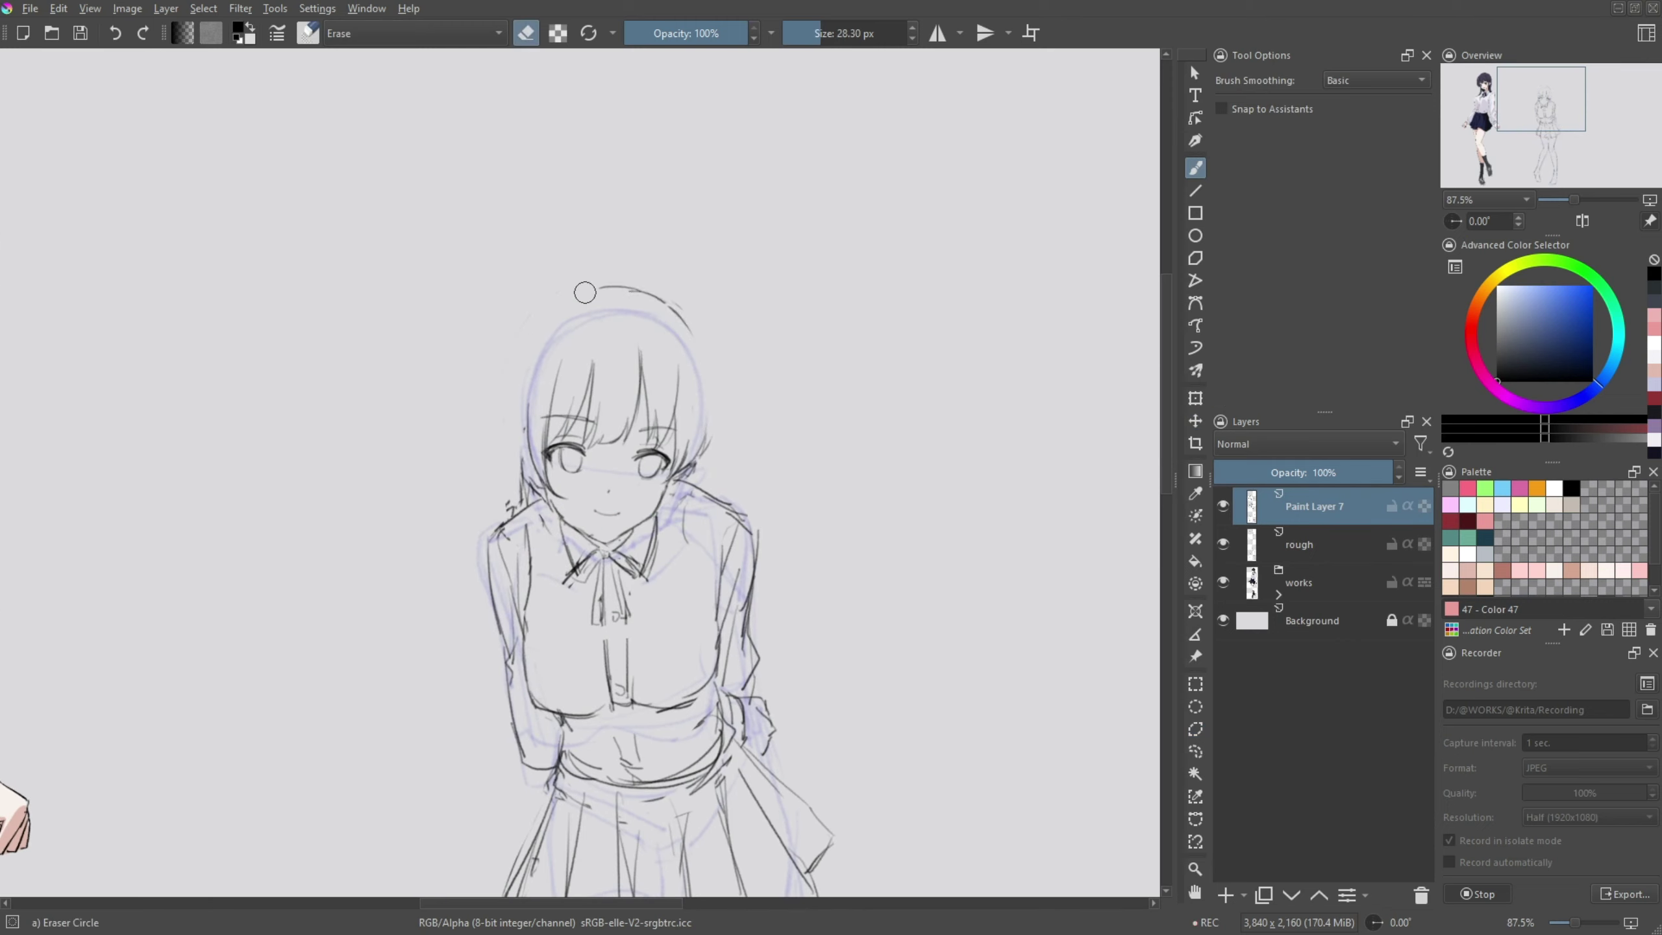
pyautogui.press('e')
pyautogui.moveTo(648, 300); pyautogui.dragTo(695, 338)
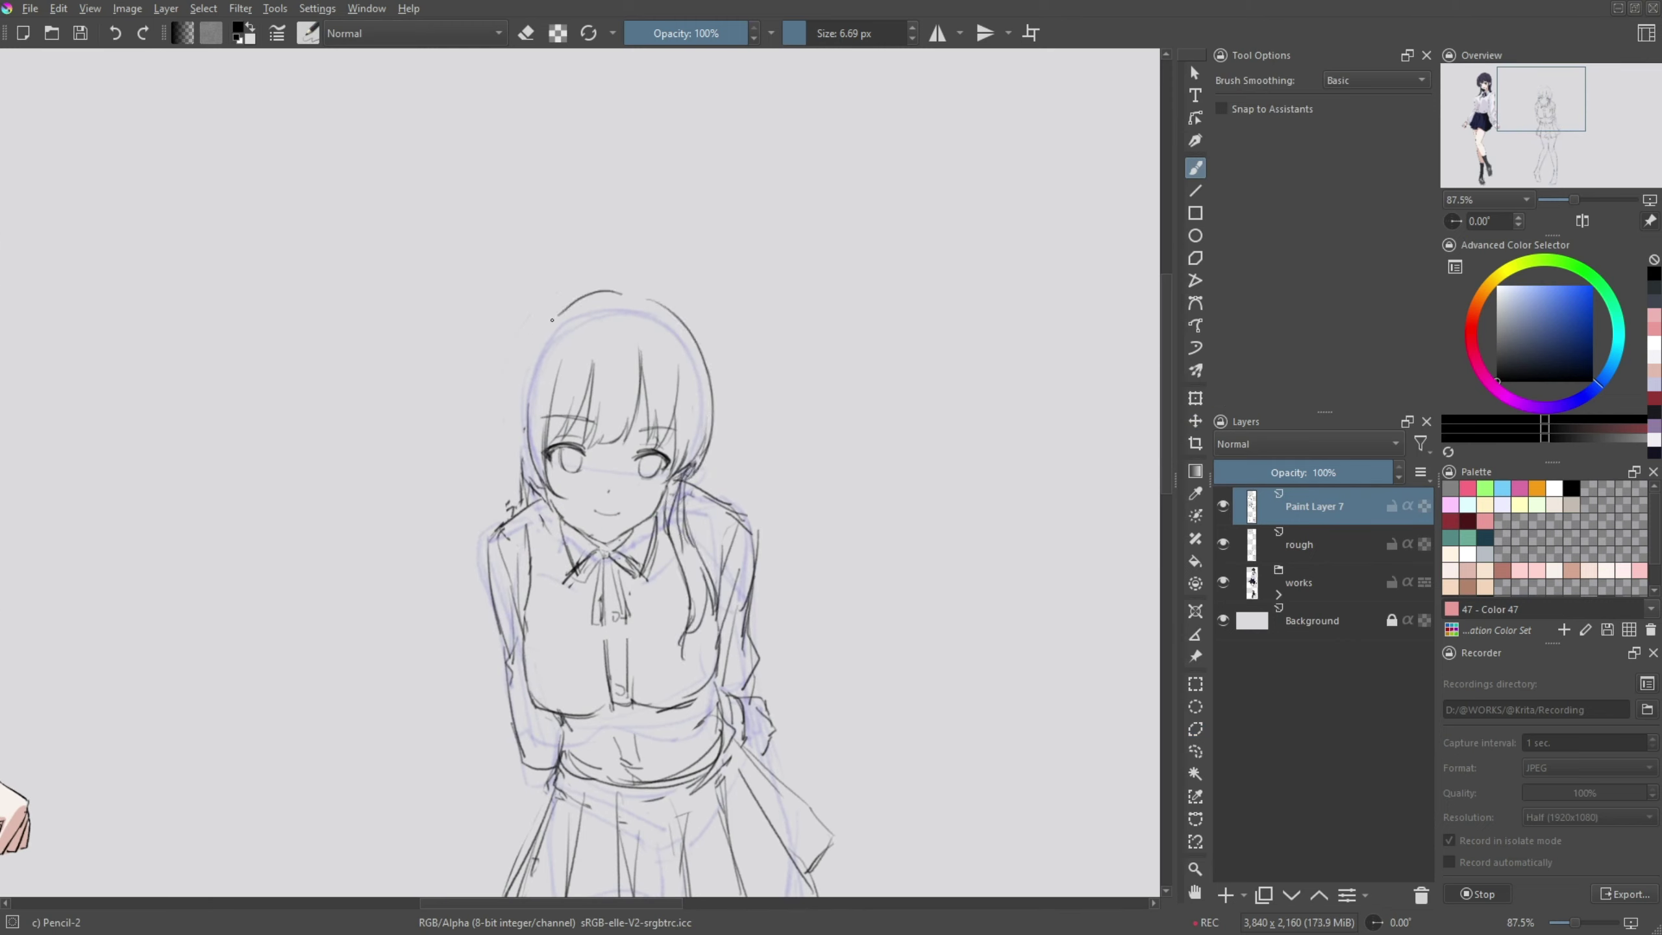
pyautogui.moveTo(570, 295)
pyautogui.mouseDown()
pyautogui.moveTo(510, 471)
pyautogui.moveTo(517, 511)
pyautogui.moveTo(615, 290)
pyautogui.moveTo(510, 481)
pyautogui.mouseUp()
# - Mirror the view and redraw the hair's crown, outer side contours and a bang strand, erasing the old lines
pyautogui.press('e')
pyautogui.press('e')
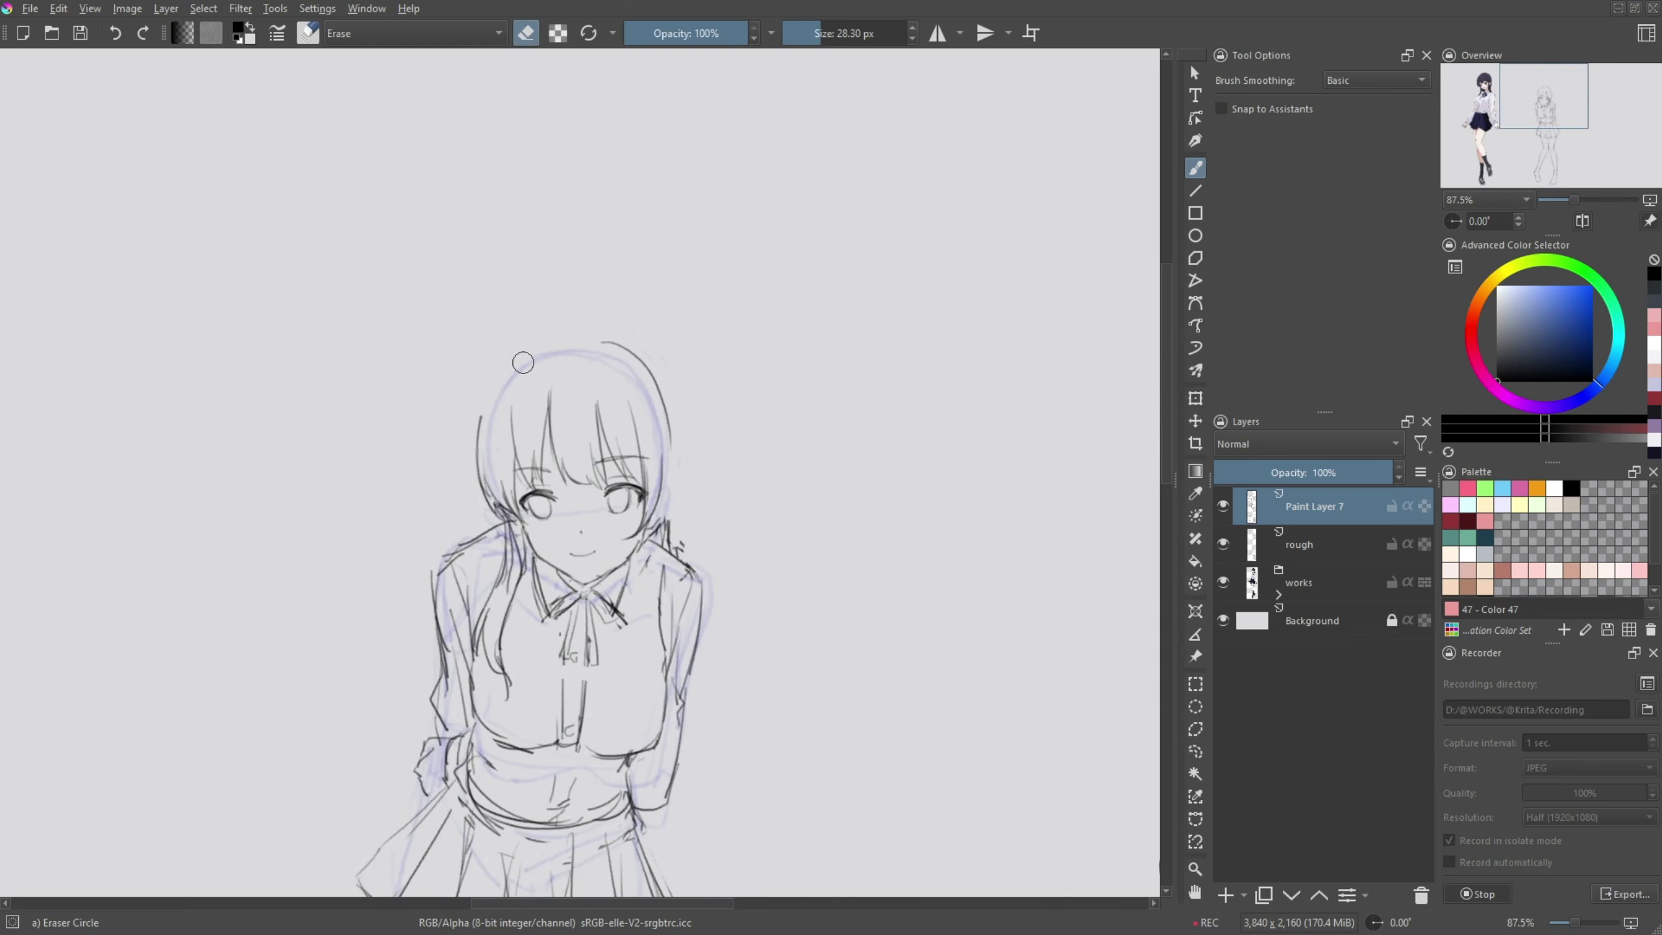
pyautogui.press('e')
pyautogui.moveTo(654, 347); pyautogui.dragTo(680, 546)
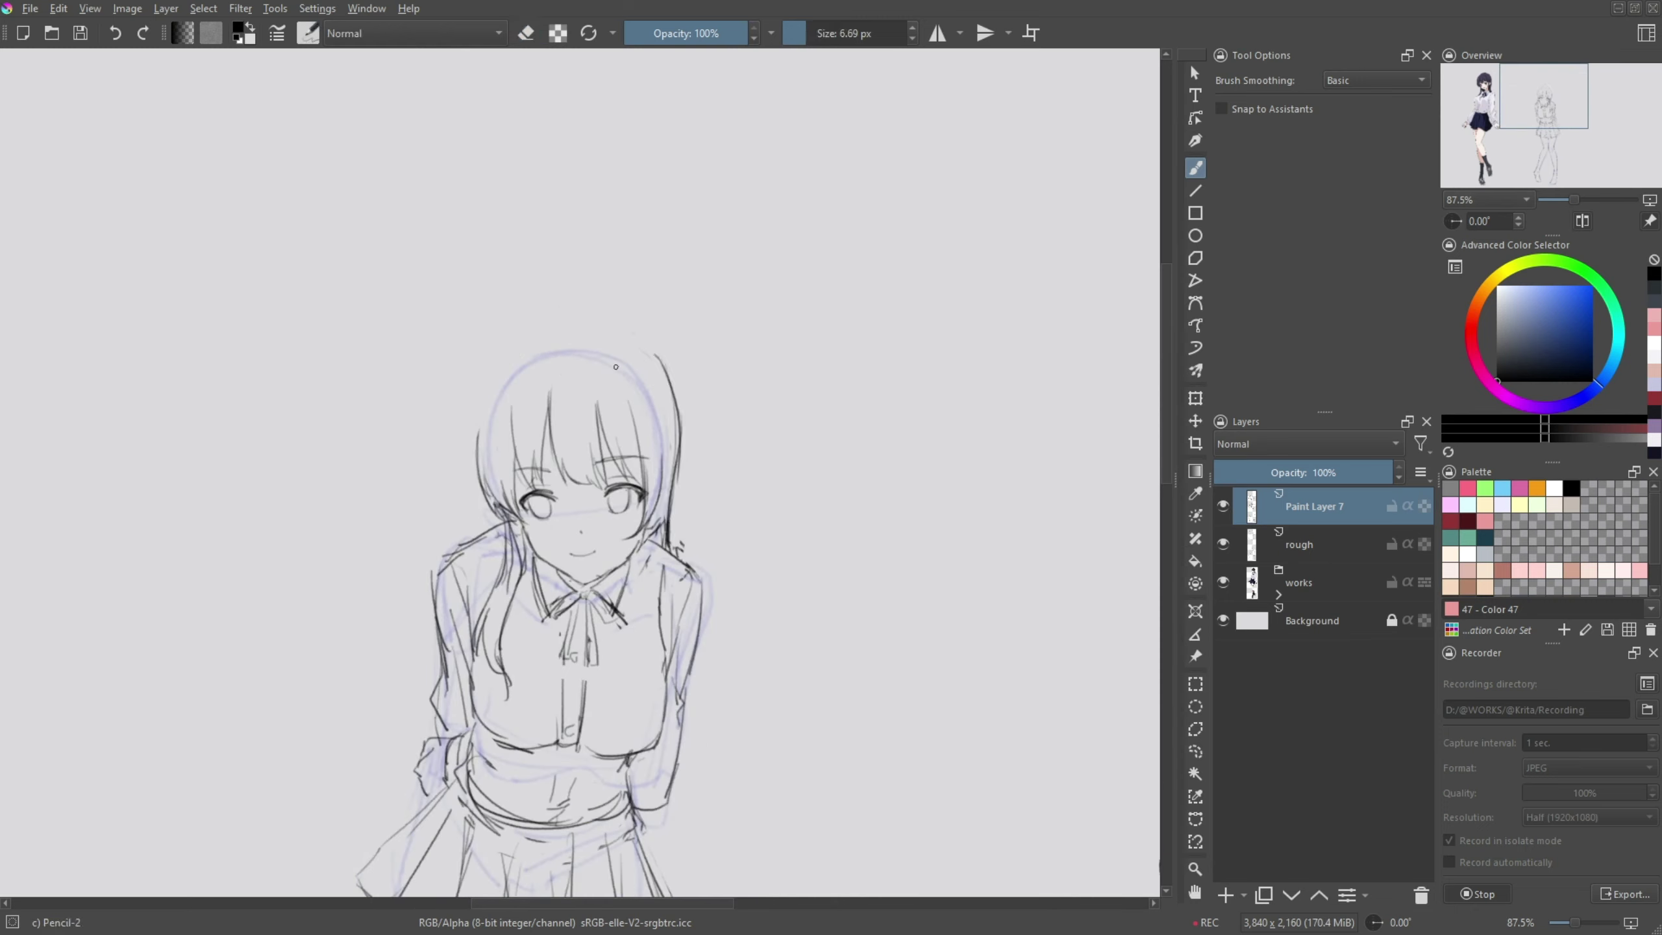
pyautogui.press('e')
pyautogui.moveTo(681, 396); pyautogui.dragTo(675, 440)
pyautogui.press('e')
pyautogui.moveTo(605, 368); pyautogui.dragTo(635, 429)
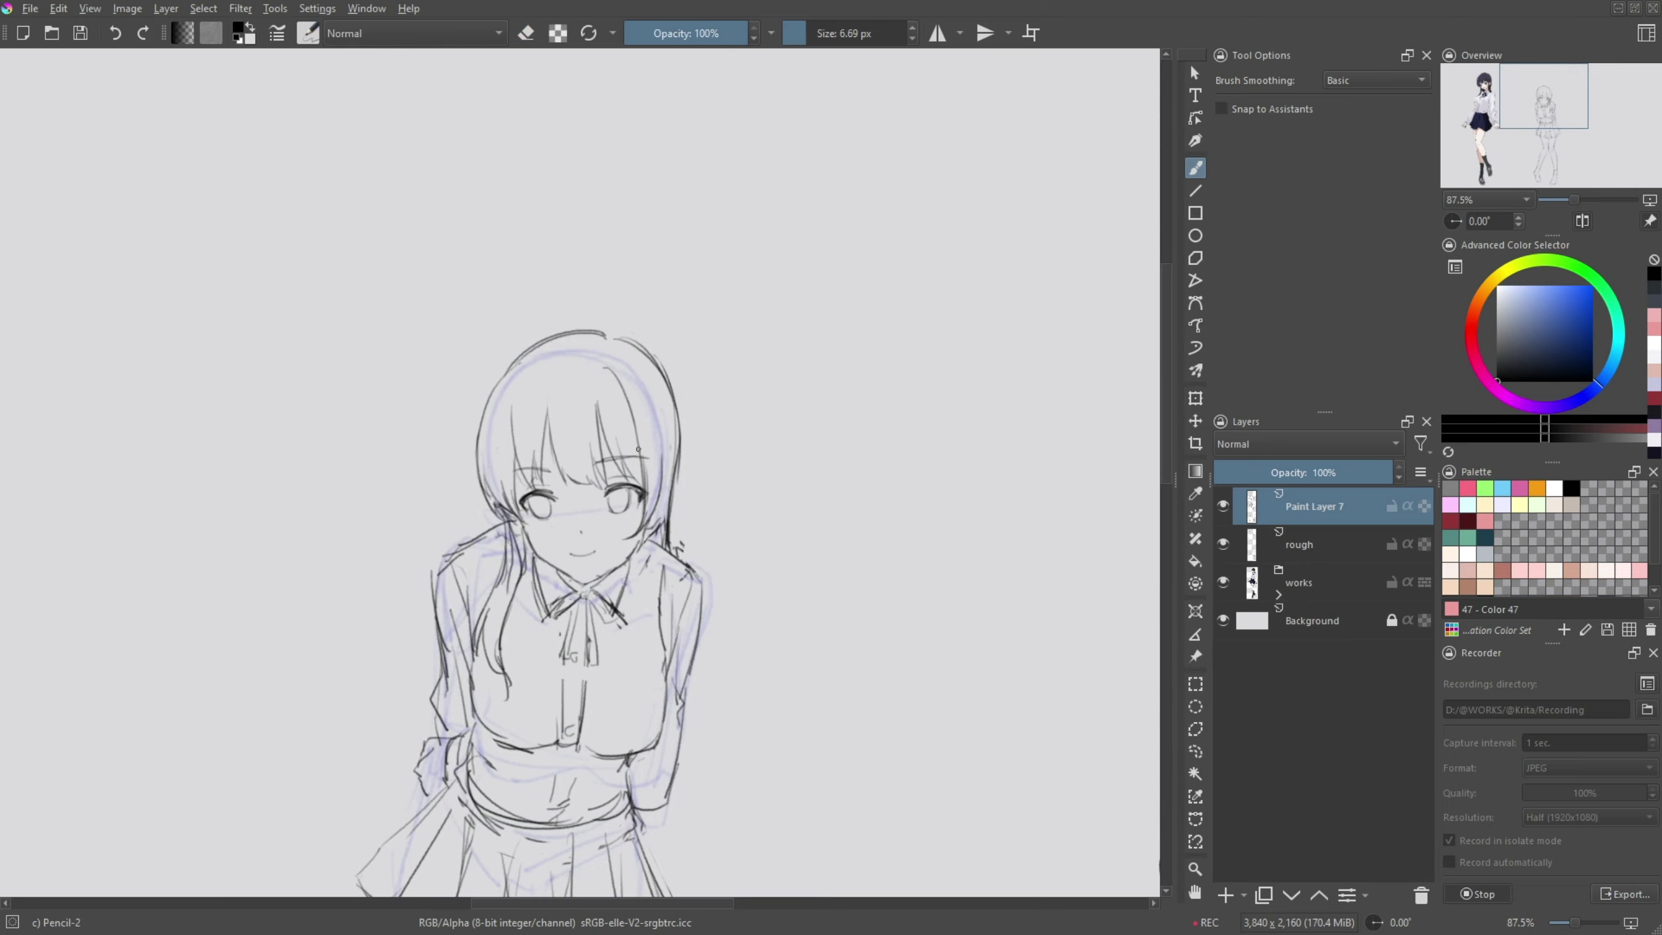
# - Erase the smile and replace it with a small, neutral mouth
pyautogui.press('e')
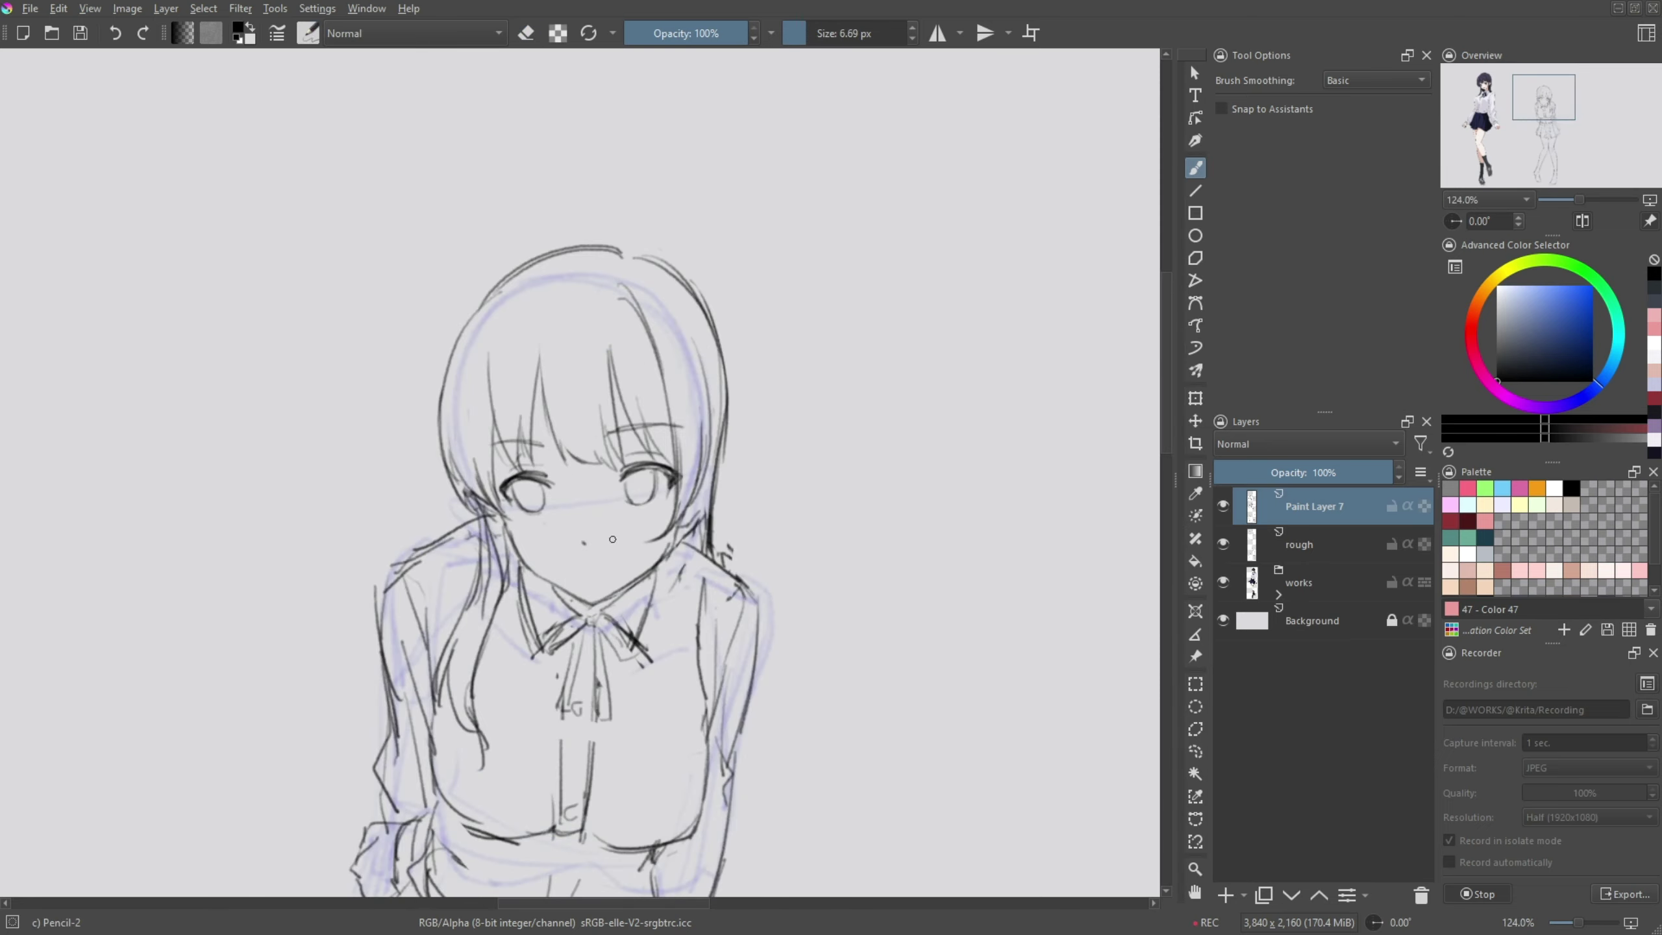
pyautogui.moveTo(612, 539); pyautogui.dragTo(667, 426)
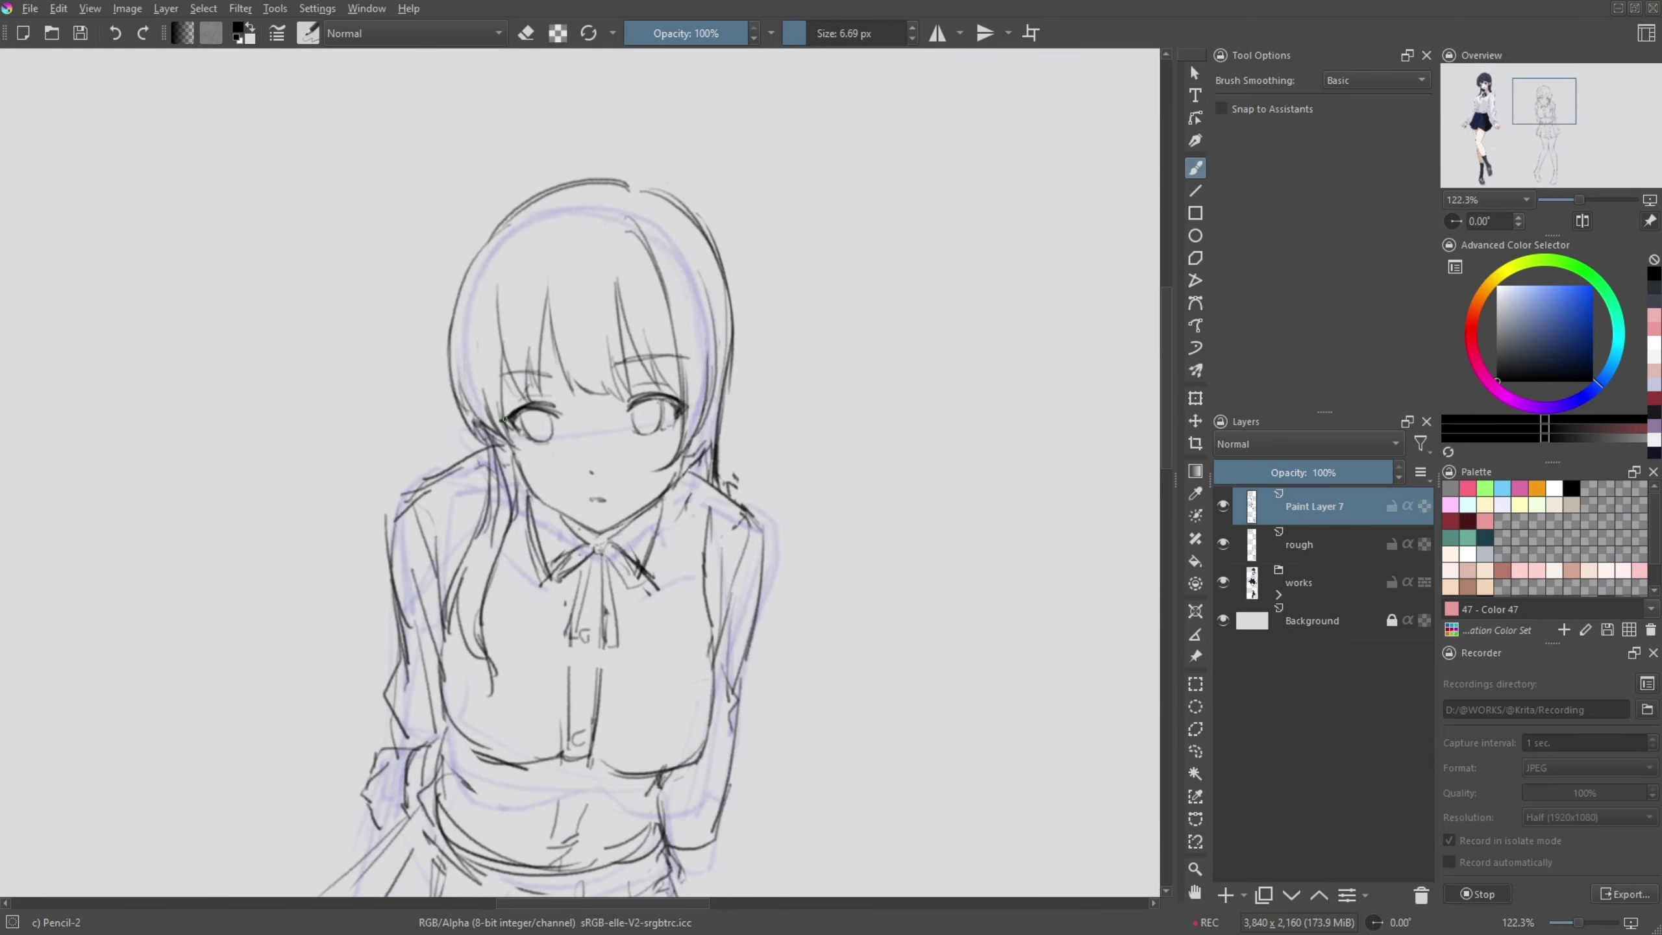
# - Clean up the doubled outer hair contours and sketch the long strands hanging behind the far arm
pyautogui.press('e')
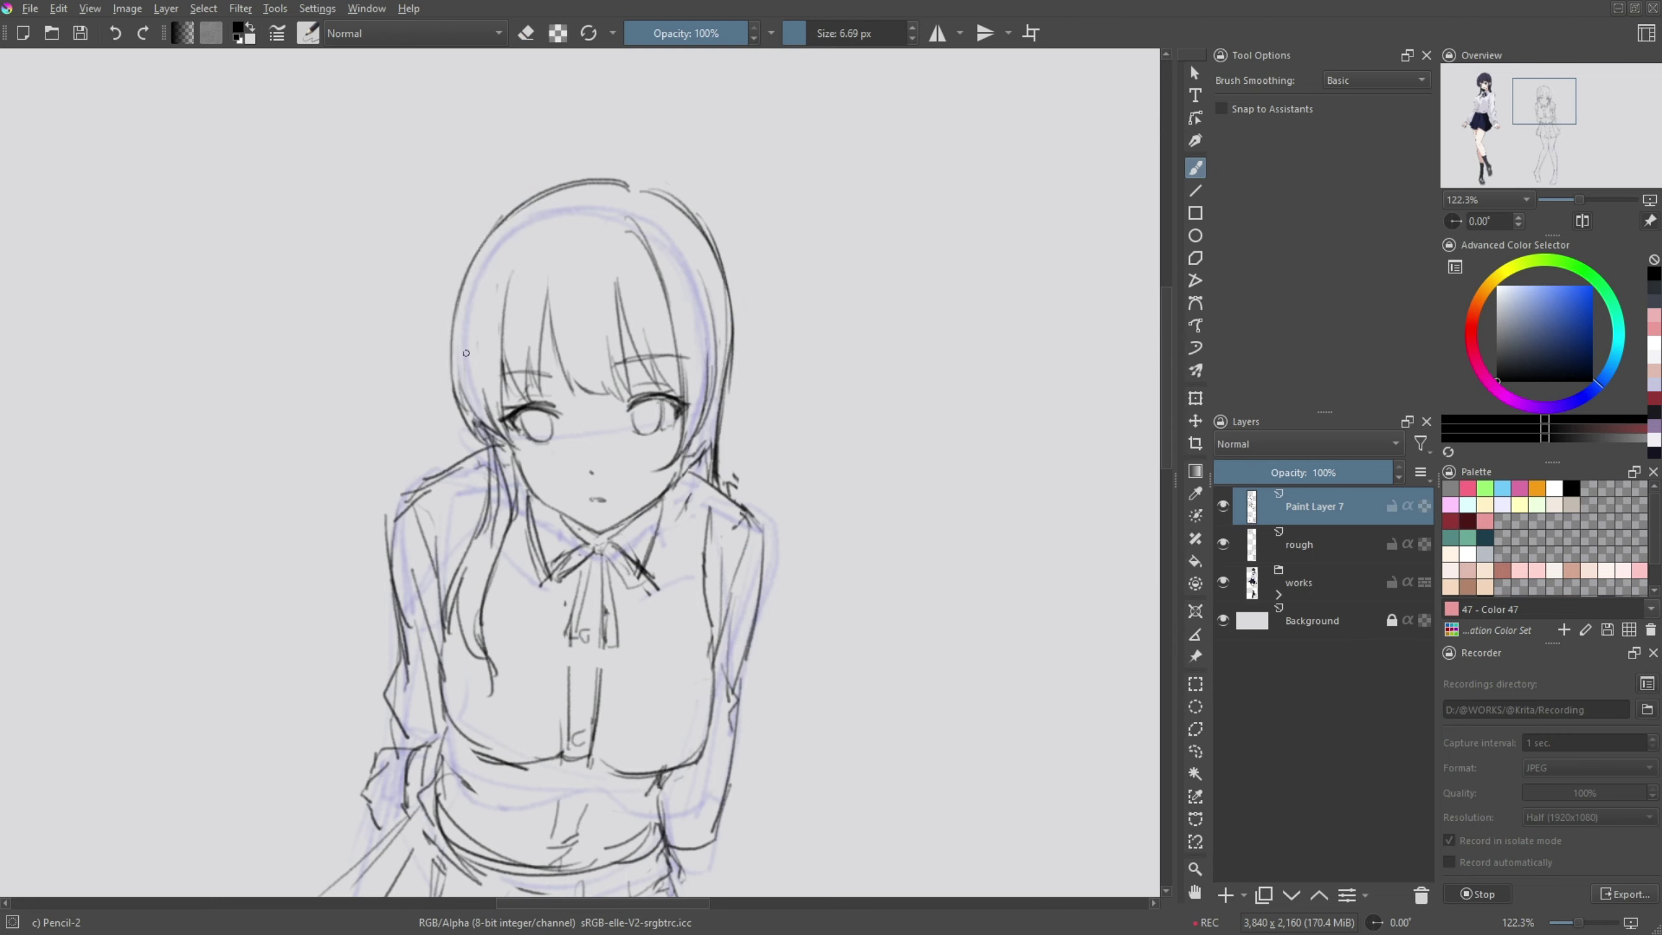
pyautogui.press('e')
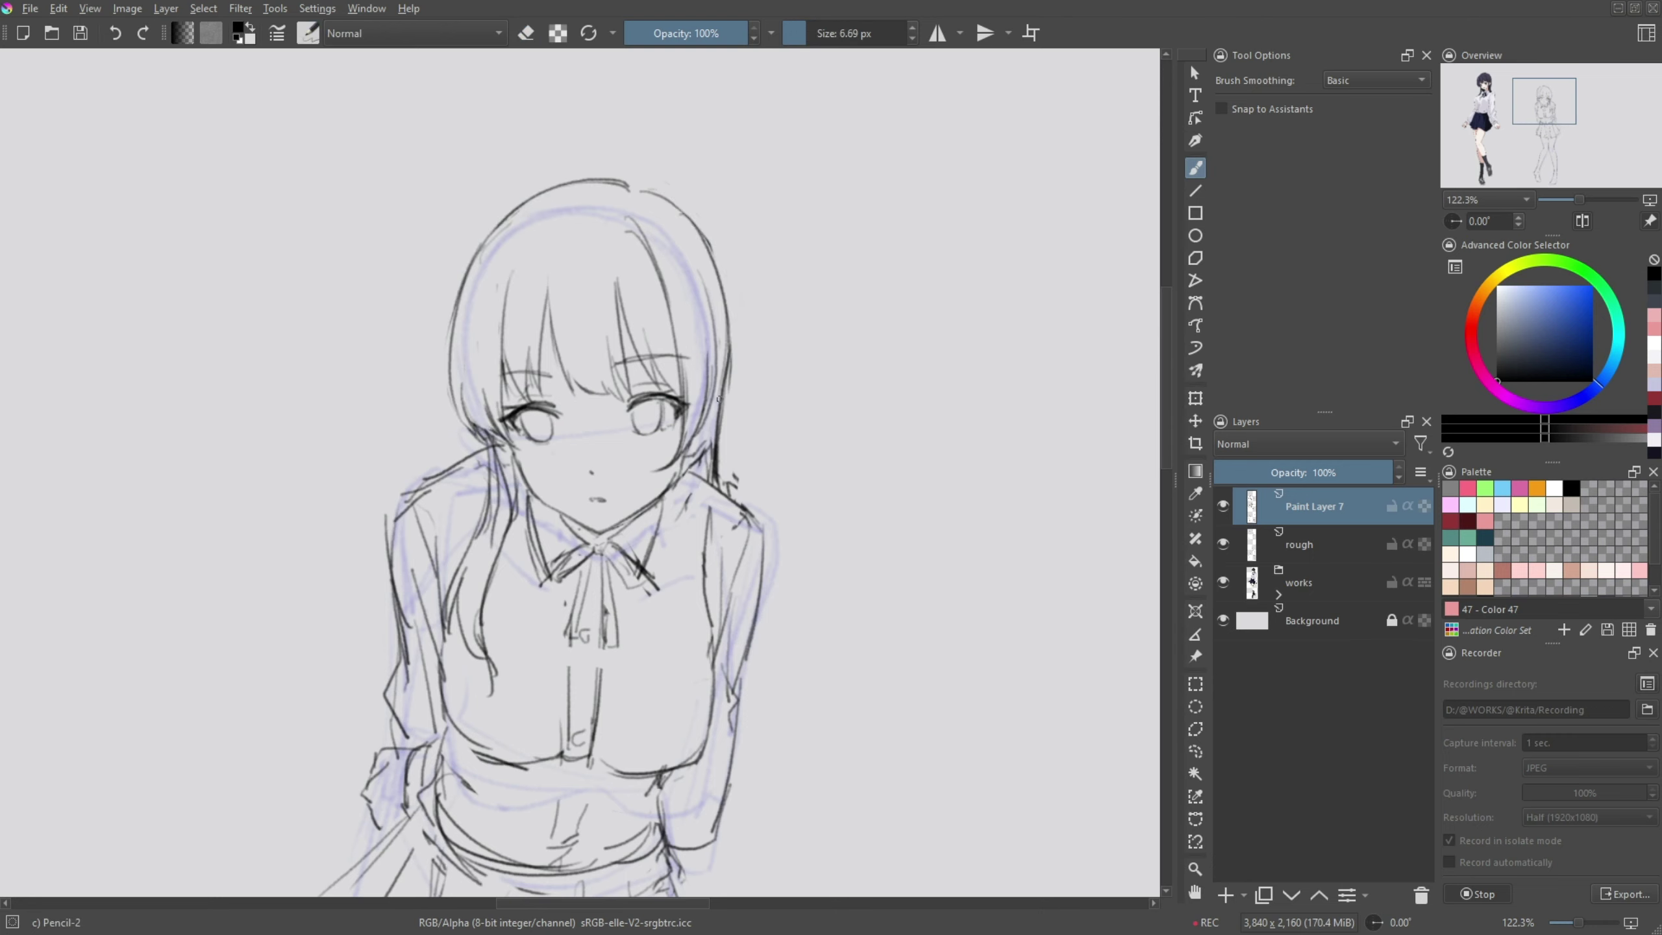
pyautogui.scroll(-3, 717, 653)
pyautogui.press('m')
pyautogui.press('e')
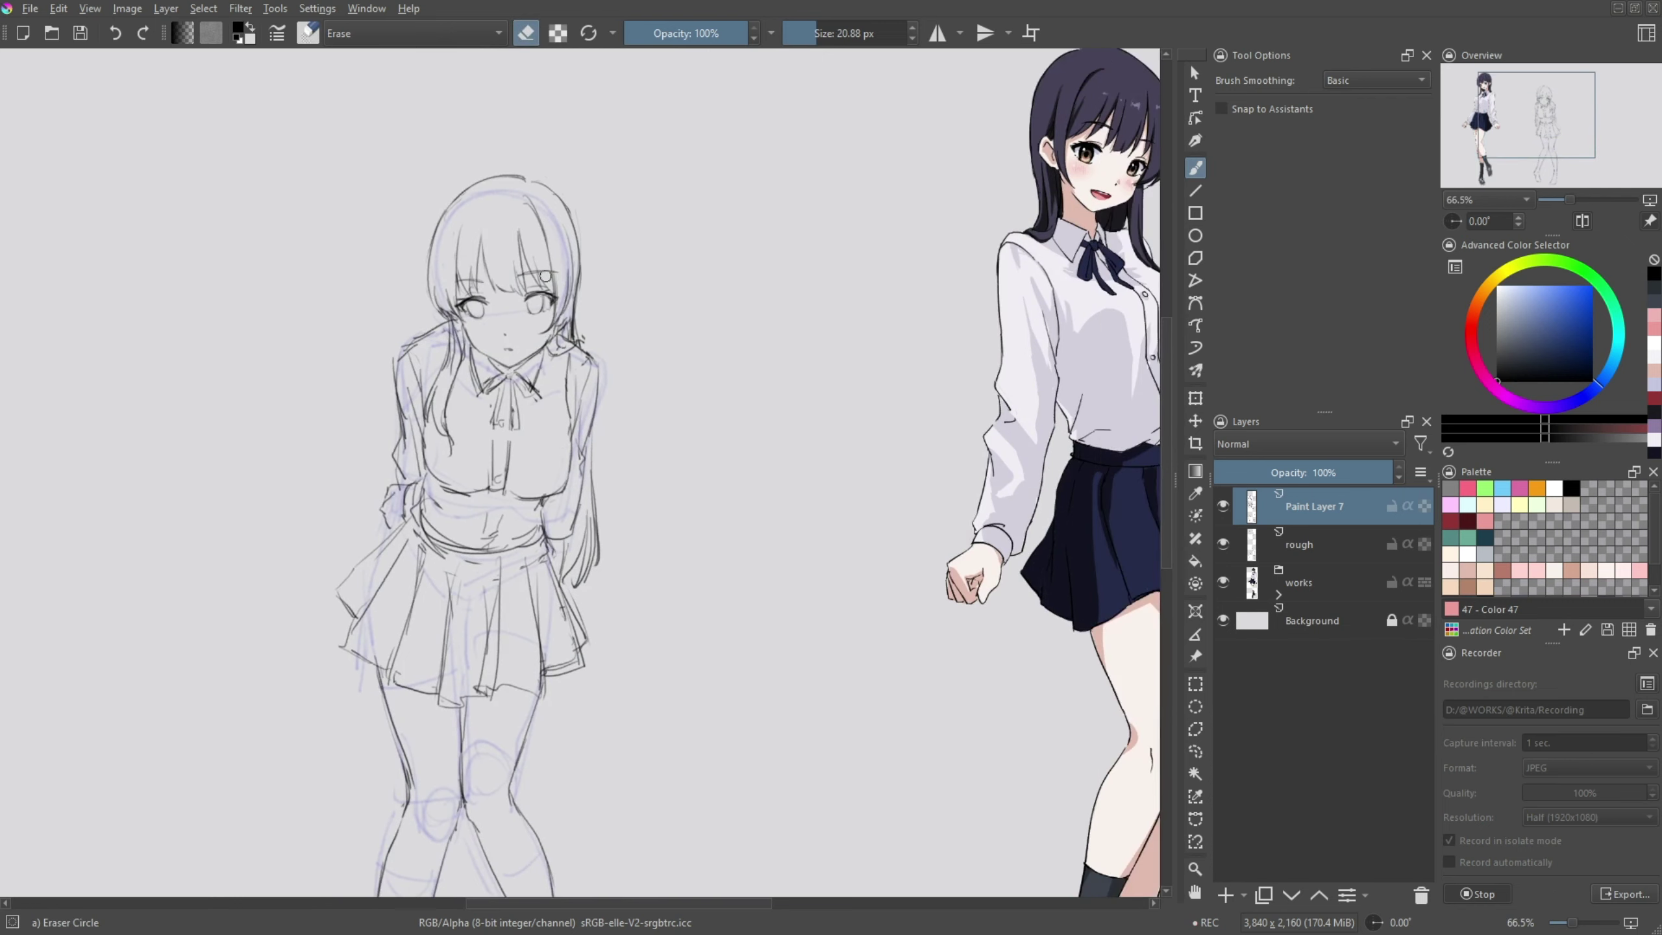
pyautogui.press('m')
# - Replace the shoulder and upper sleeve lines beside the long chest lock with a cleaner, straighter contour
pyautogui.press('b')
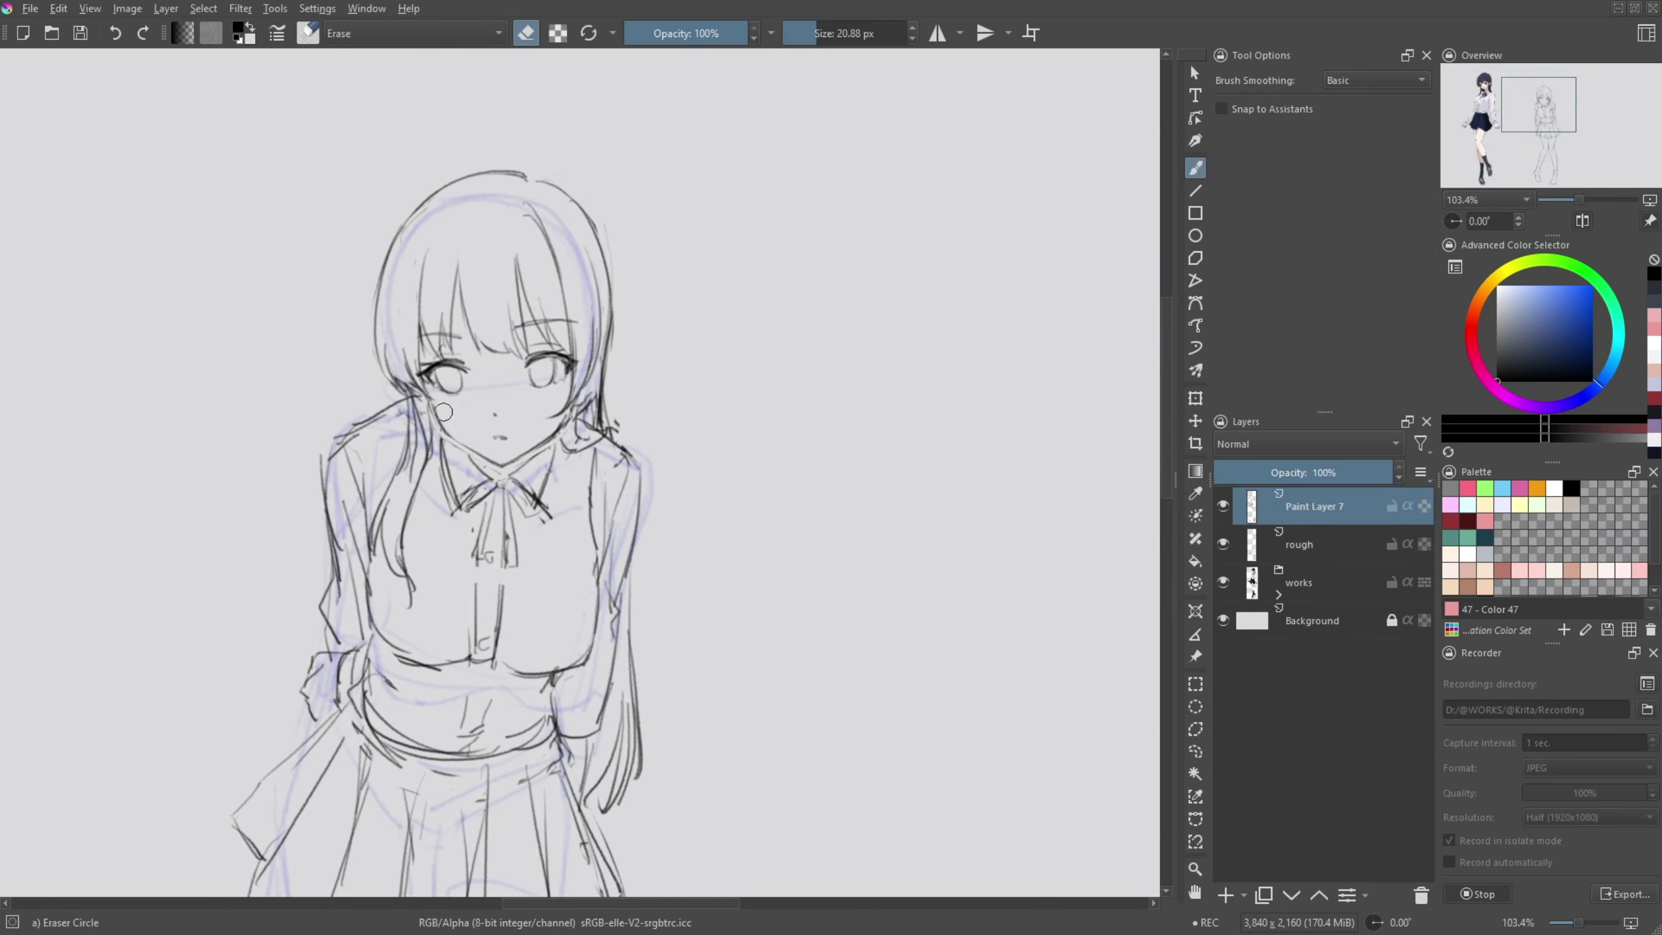
pyautogui.press('e')
pyautogui.hotkey('ctrl', 'z')
pyautogui.moveTo(414, 414)
pyautogui.mouseDown()
pyautogui.moveTo(338, 438)
pyautogui.moveTo(337, 590)
pyautogui.mouseUp()
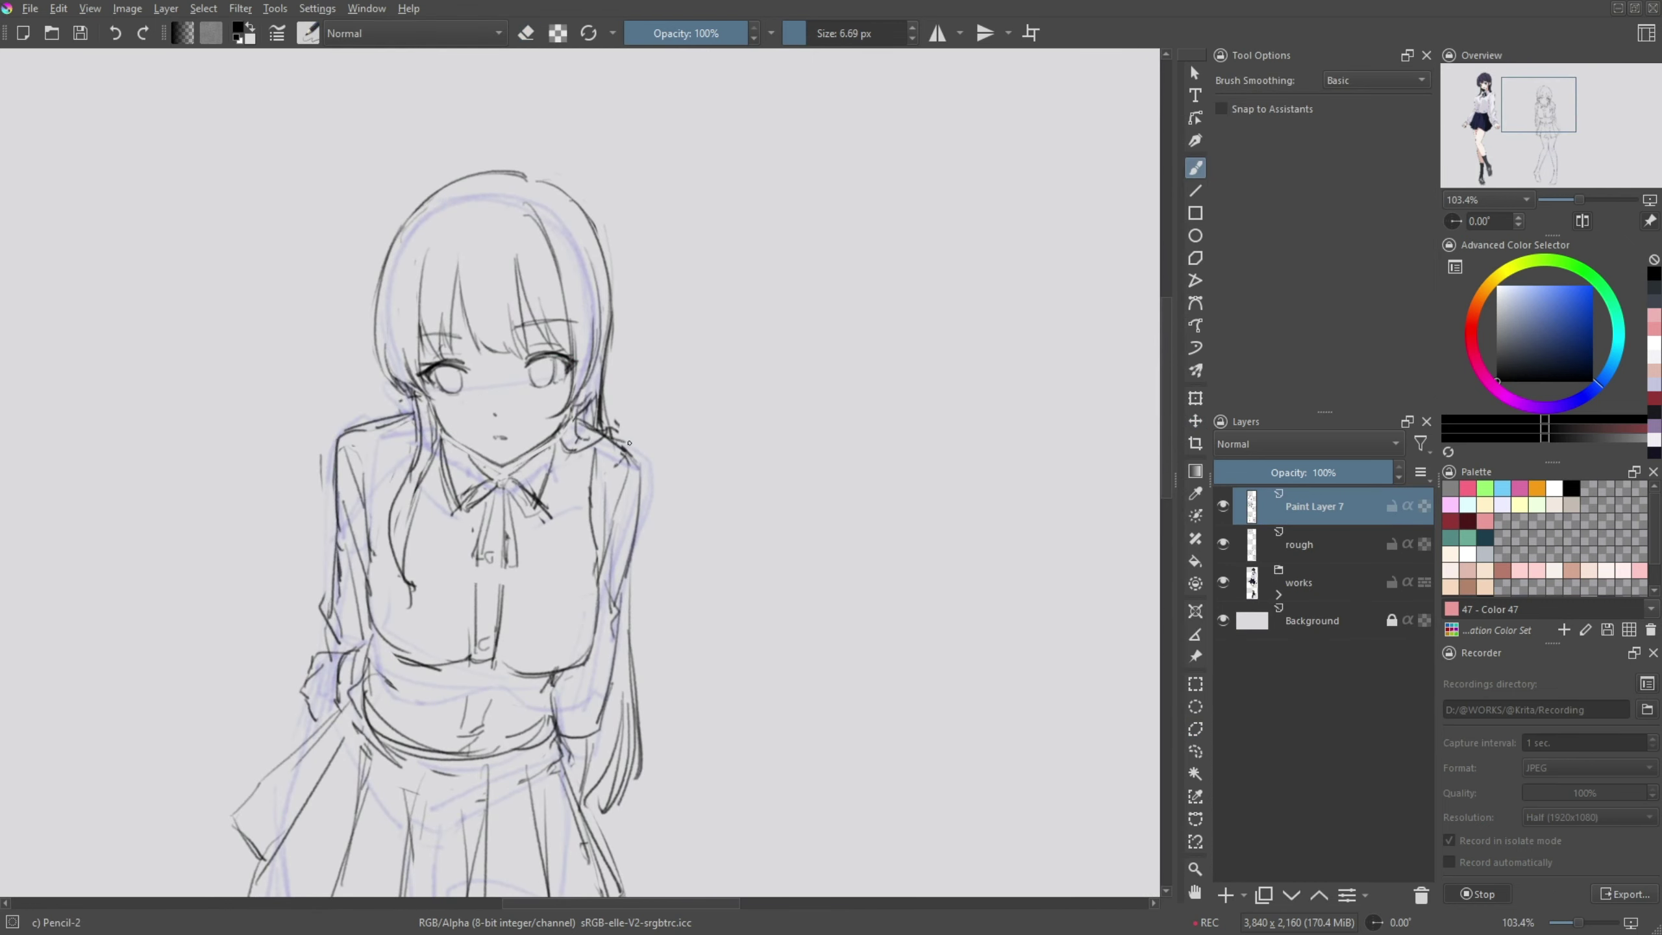
# - Erase the old ribbon and shirt-front lines and redraw the bow, button placket and waistline of the blouse
pyautogui.press('e')
pyautogui.moveTo(485, 654)
pyautogui.mouseDown()
pyautogui.moveTo(490, 516)
pyautogui.moveTo(550, 524)
pyautogui.moveTo(516, 655)
pyautogui.mouseUp()
pyautogui.press('e')
pyautogui.press('e')
pyautogui.moveTo(599, 575)
pyautogui.mouseDown()
pyautogui.moveTo(538, 681)
pyautogui.moveTo(393, 654)
pyautogui.mouseUp()
pyautogui.press('e')
pyautogui.moveTo(508, 657); pyautogui.dragTo(456, 743)
pyautogui.moveTo(380, 644); pyautogui.dragTo(432, 668)
pyautogui.press('-')
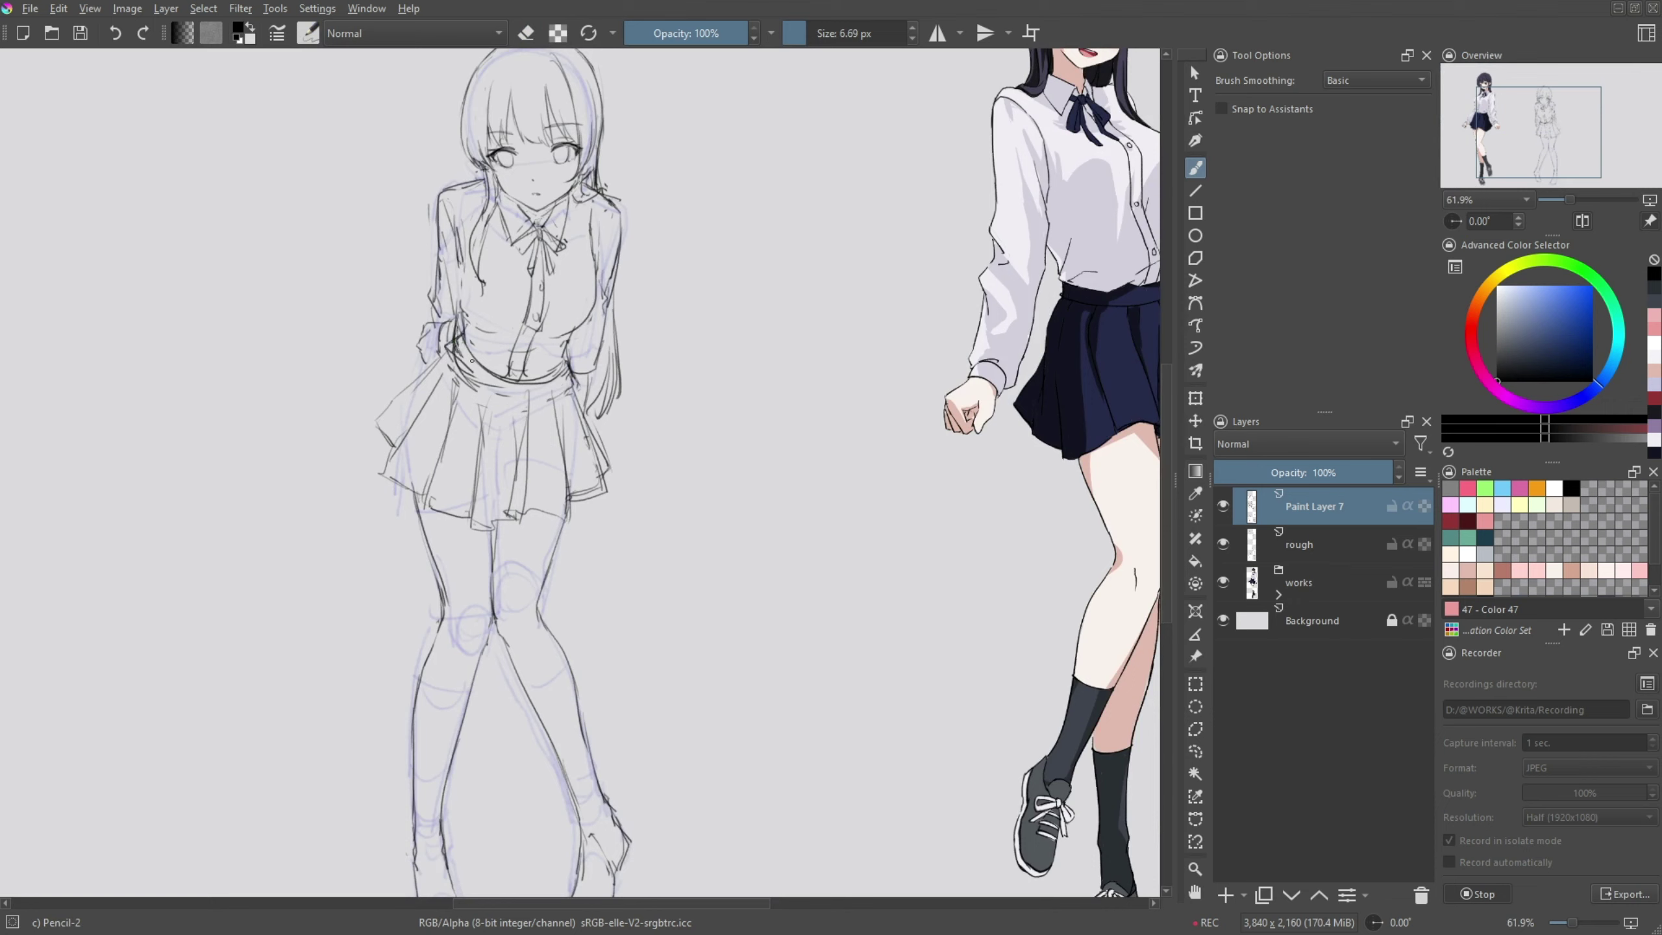
# - Clean up the waistband and redraw the bust contour on the blouse
pyautogui.press('e')
pyautogui.press('e')
pyautogui.press('e')
pyautogui.press('e')
pyautogui.press('e')
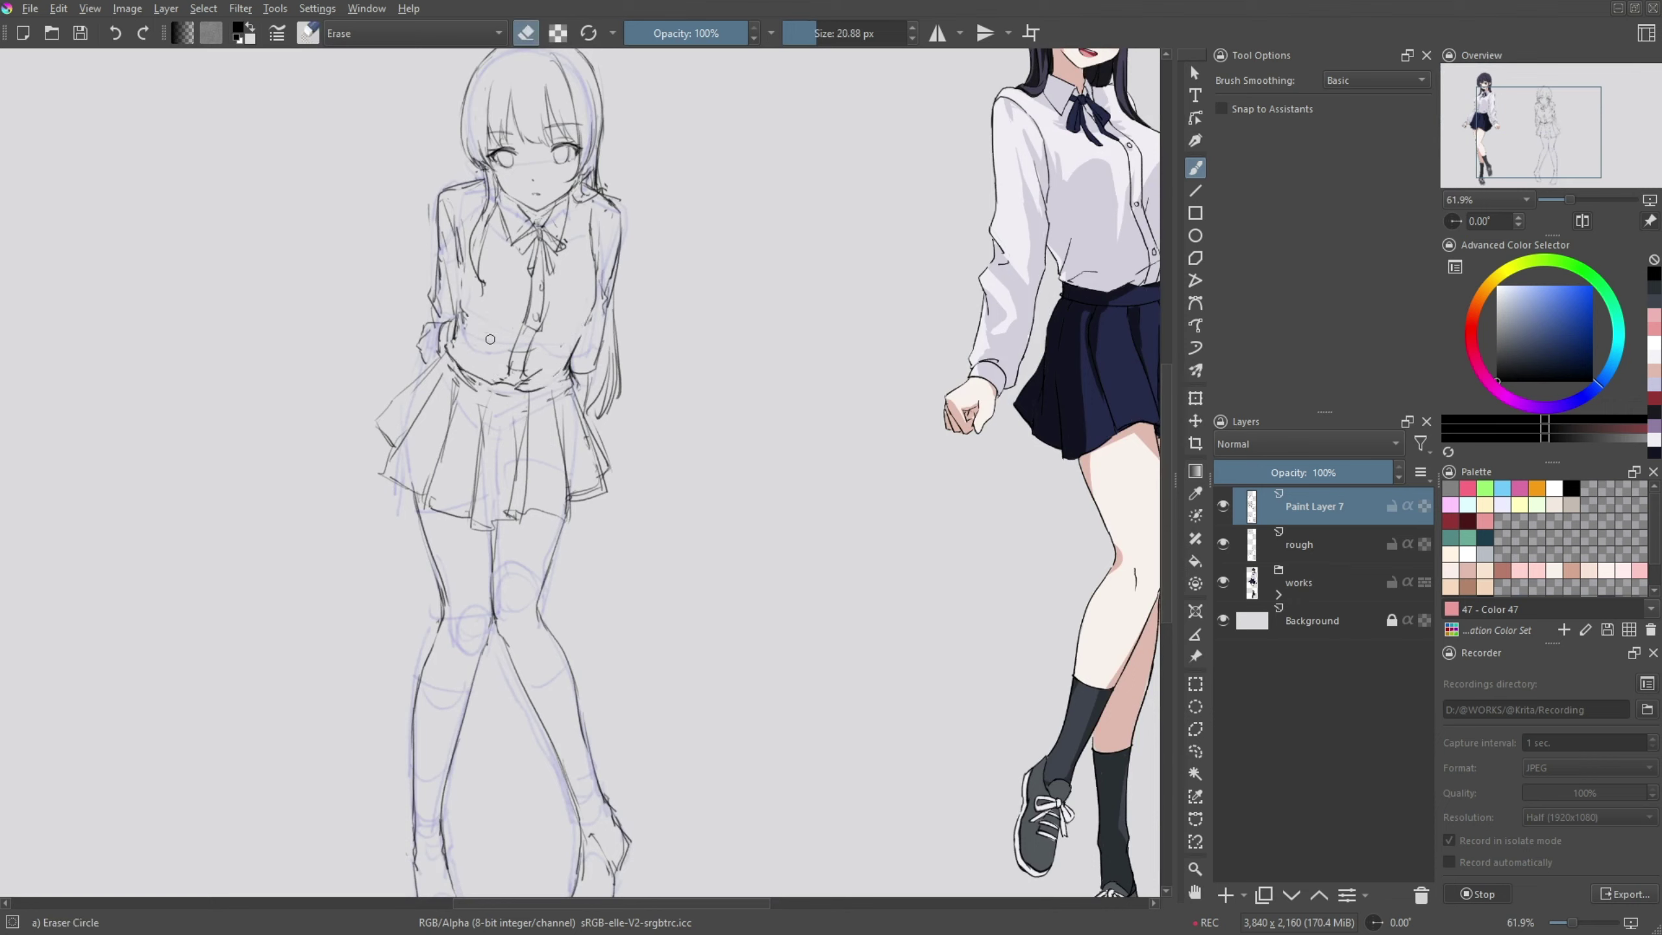
pyautogui.press('e')
pyautogui.press('e')
# - Erase the flared side of the skirt and redraw both skirt sides, the hem and the pleats
pyautogui.moveTo(440, 361); pyautogui.dragTo(386, 468)
pyautogui.press('e')
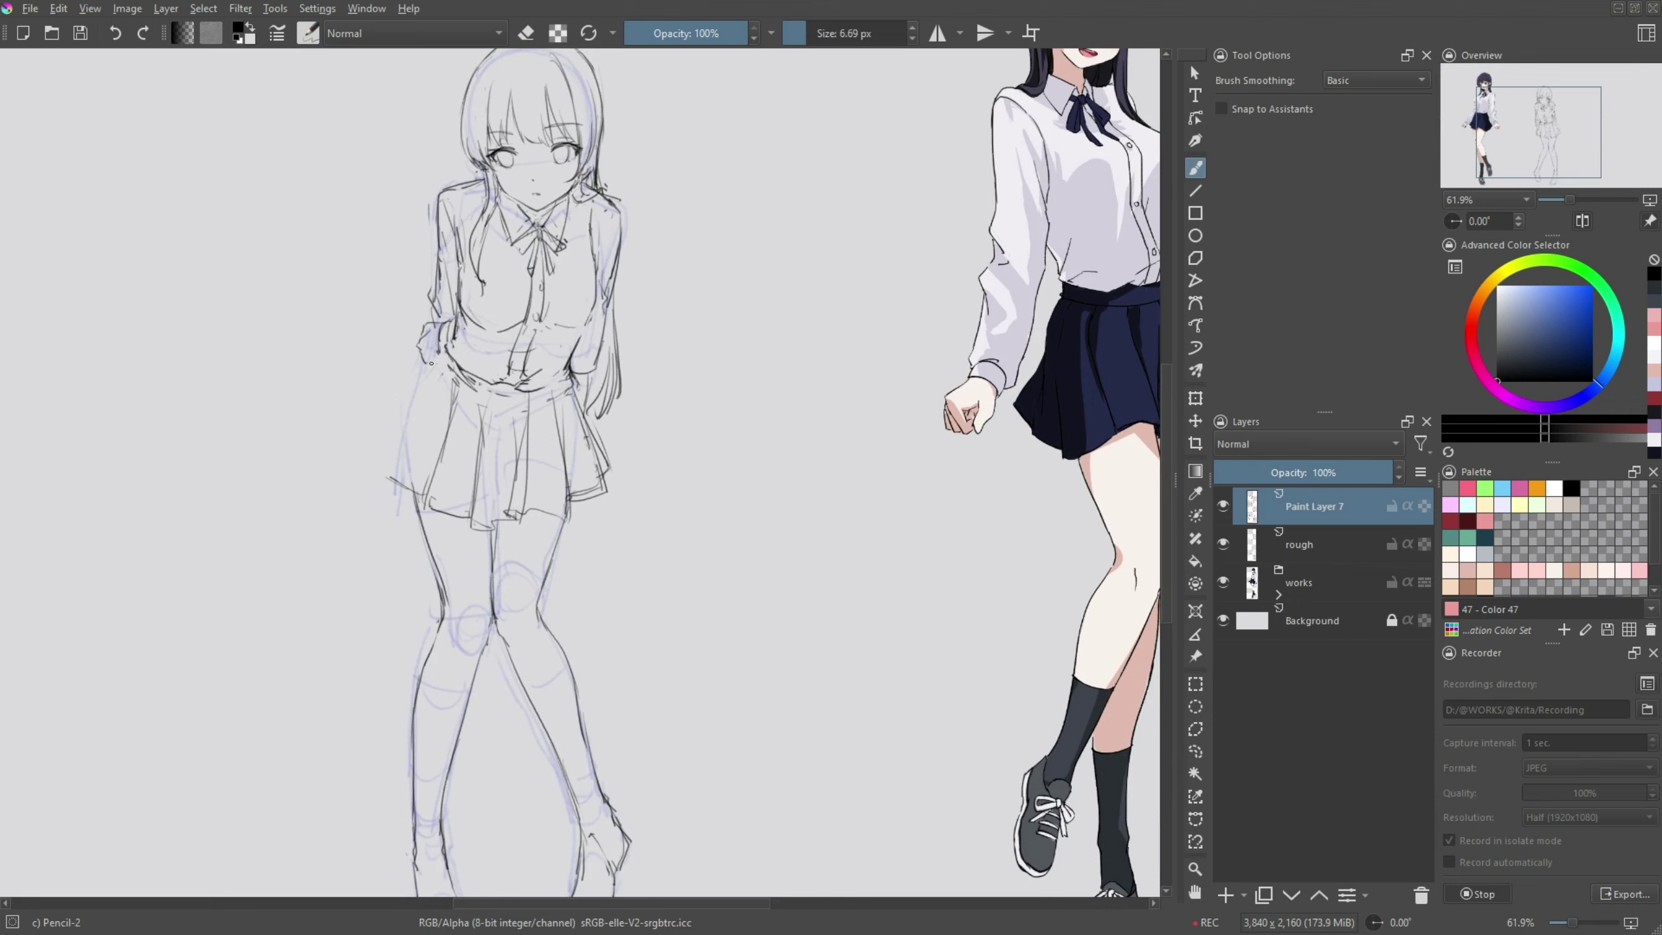
pyautogui.press('e')
pyautogui.press('e')
pyautogui.moveTo(424, 373)
pyautogui.mouseDown()
pyautogui.moveTo(409, 449)
pyautogui.moveTo(438, 410)
pyautogui.moveTo(418, 517)
pyautogui.mouseUp()
pyautogui.press('e')
pyautogui.press('e')
pyautogui.moveTo(478, 386); pyautogui.dragTo(506, 515)
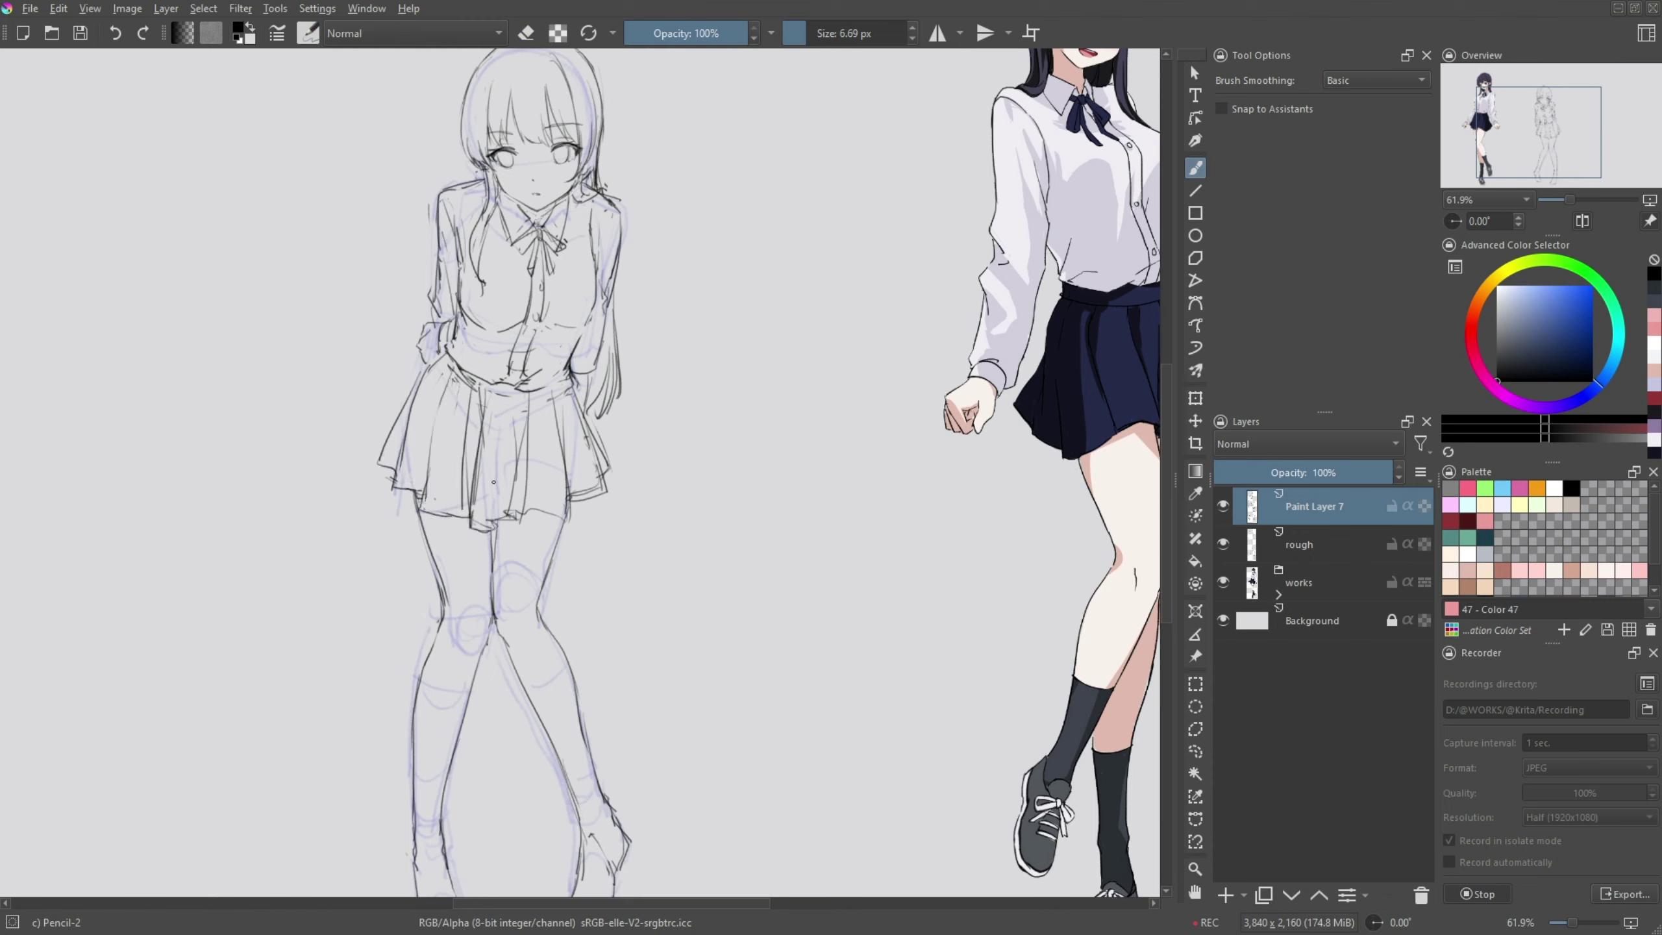
pyautogui.press('e')
pyautogui.press('e')
pyautogui.moveTo(569, 406)
pyautogui.mouseDown()
pyautogui.moveTo(530, 517)
pyautogui.moveTo(615, 481)
pyautogui.mouseUp()
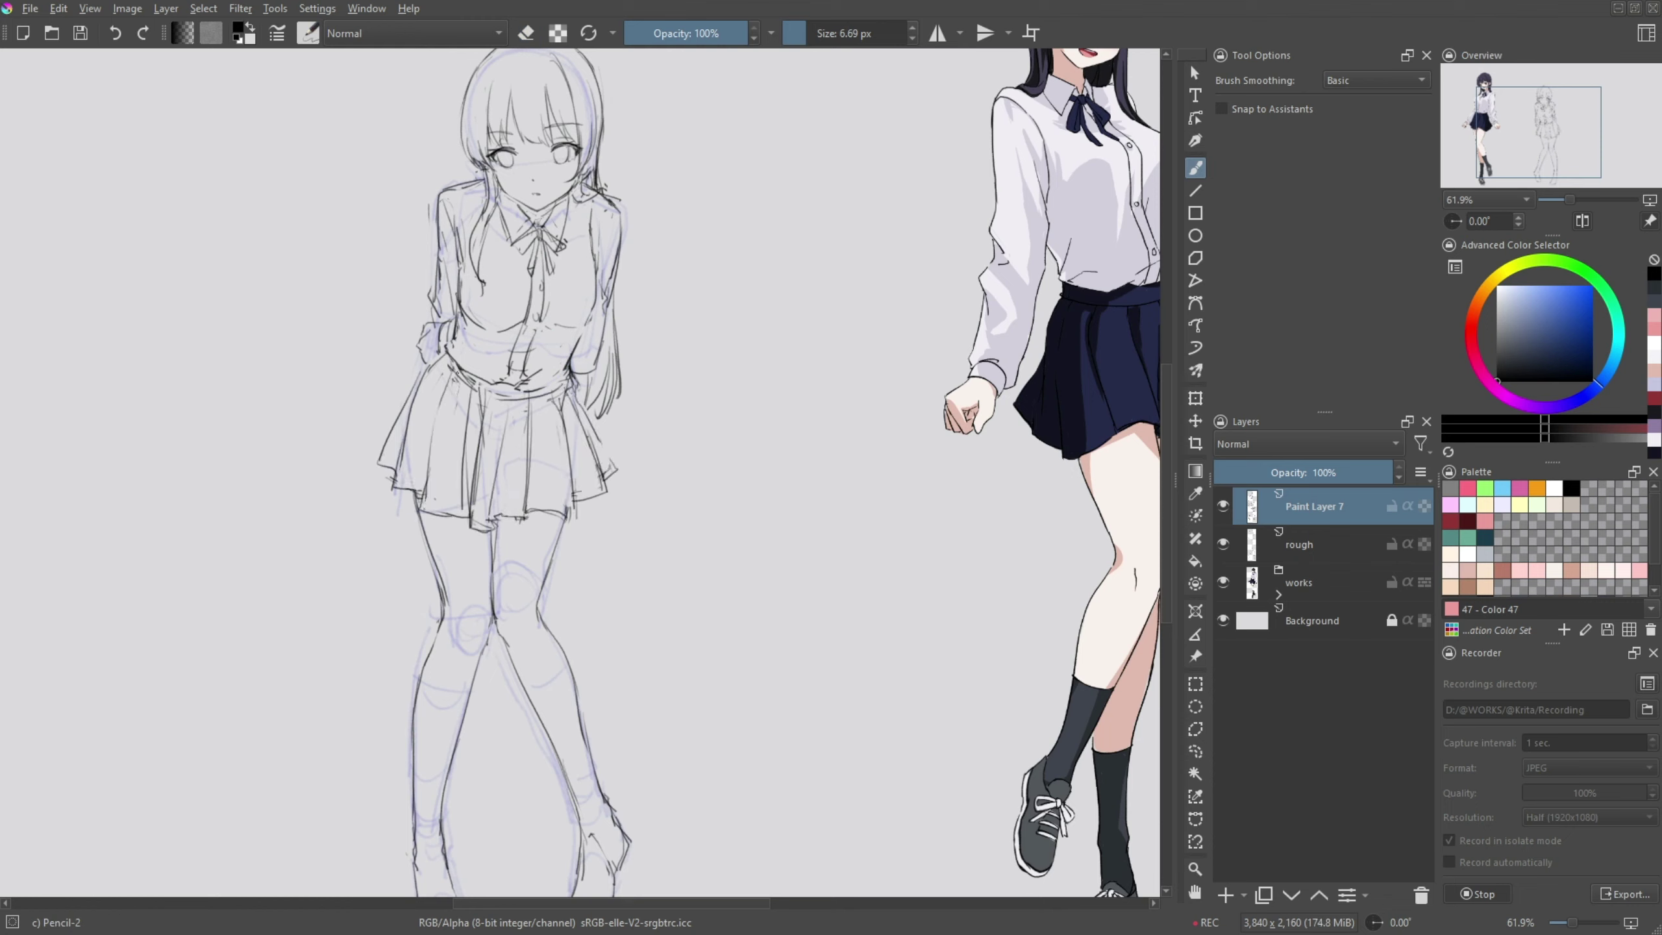
pyautogui.scroll(-3, 576, 340)
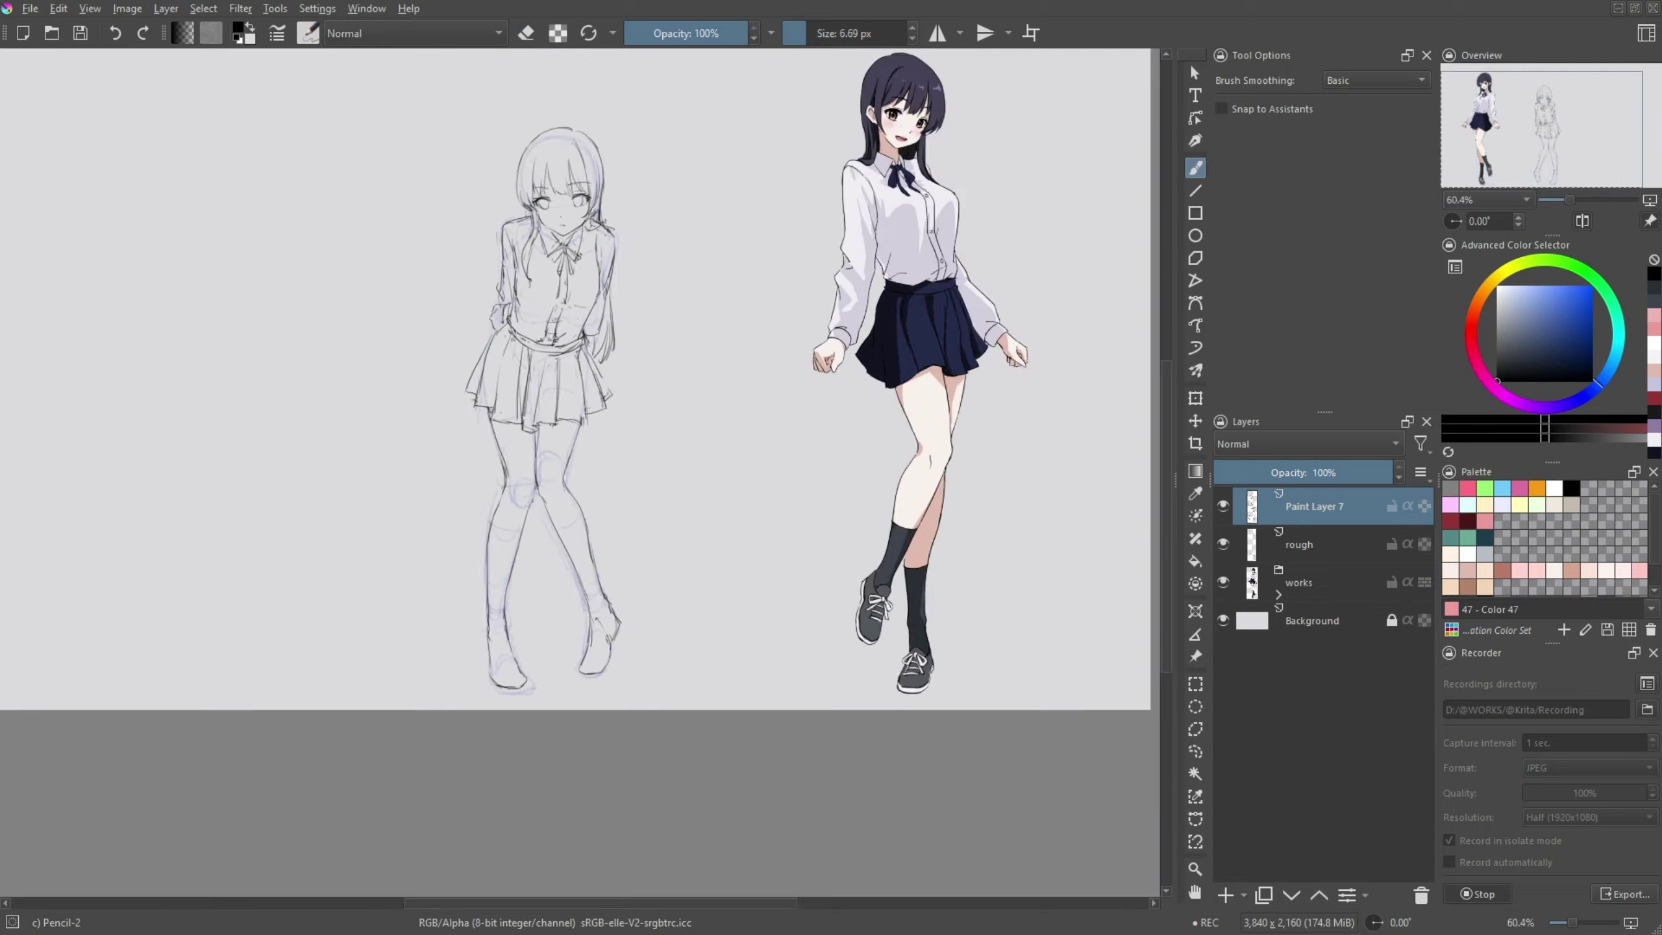
# - Erase the bust underline and rework the blouse's side contours and lower front folds
pyautogui.scroll(5, 470, 341)
pyautogui.press('e')
pyautogui.press('e')
pyautogui.press('e')
pyautogui.press('e')
pyautogui.press('e')
pyautogui.press('e')
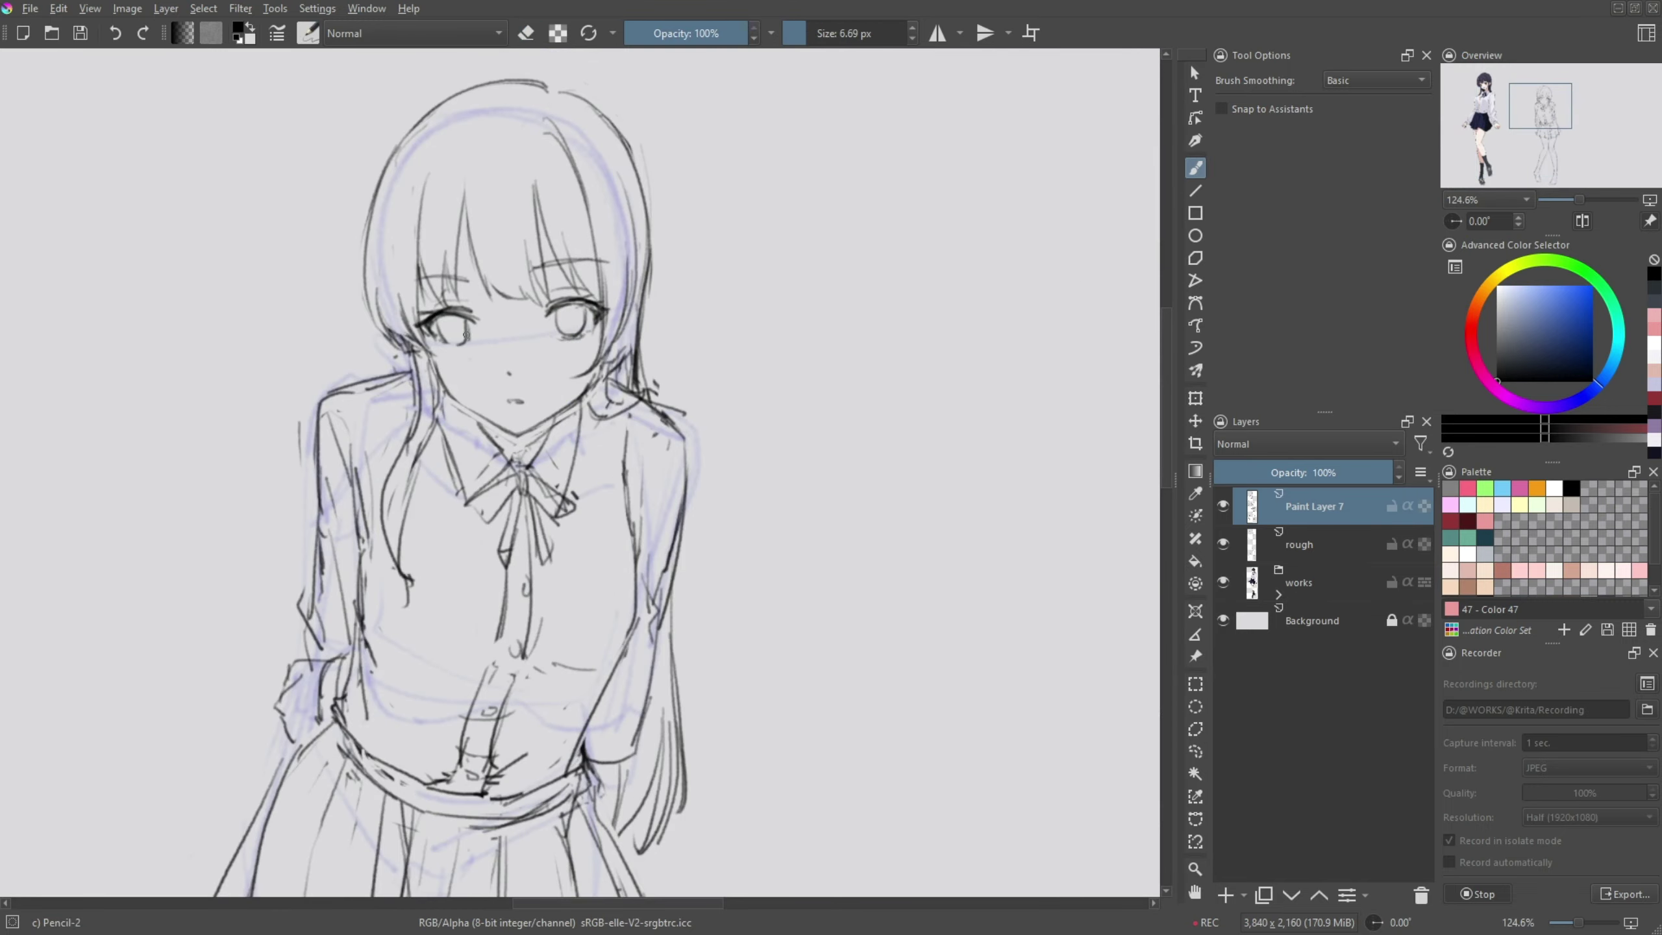
# - Erase and tidy the hair lines beside the cheek where they meet the far shoulder
pyautogui.scroll(1, 569, 309)
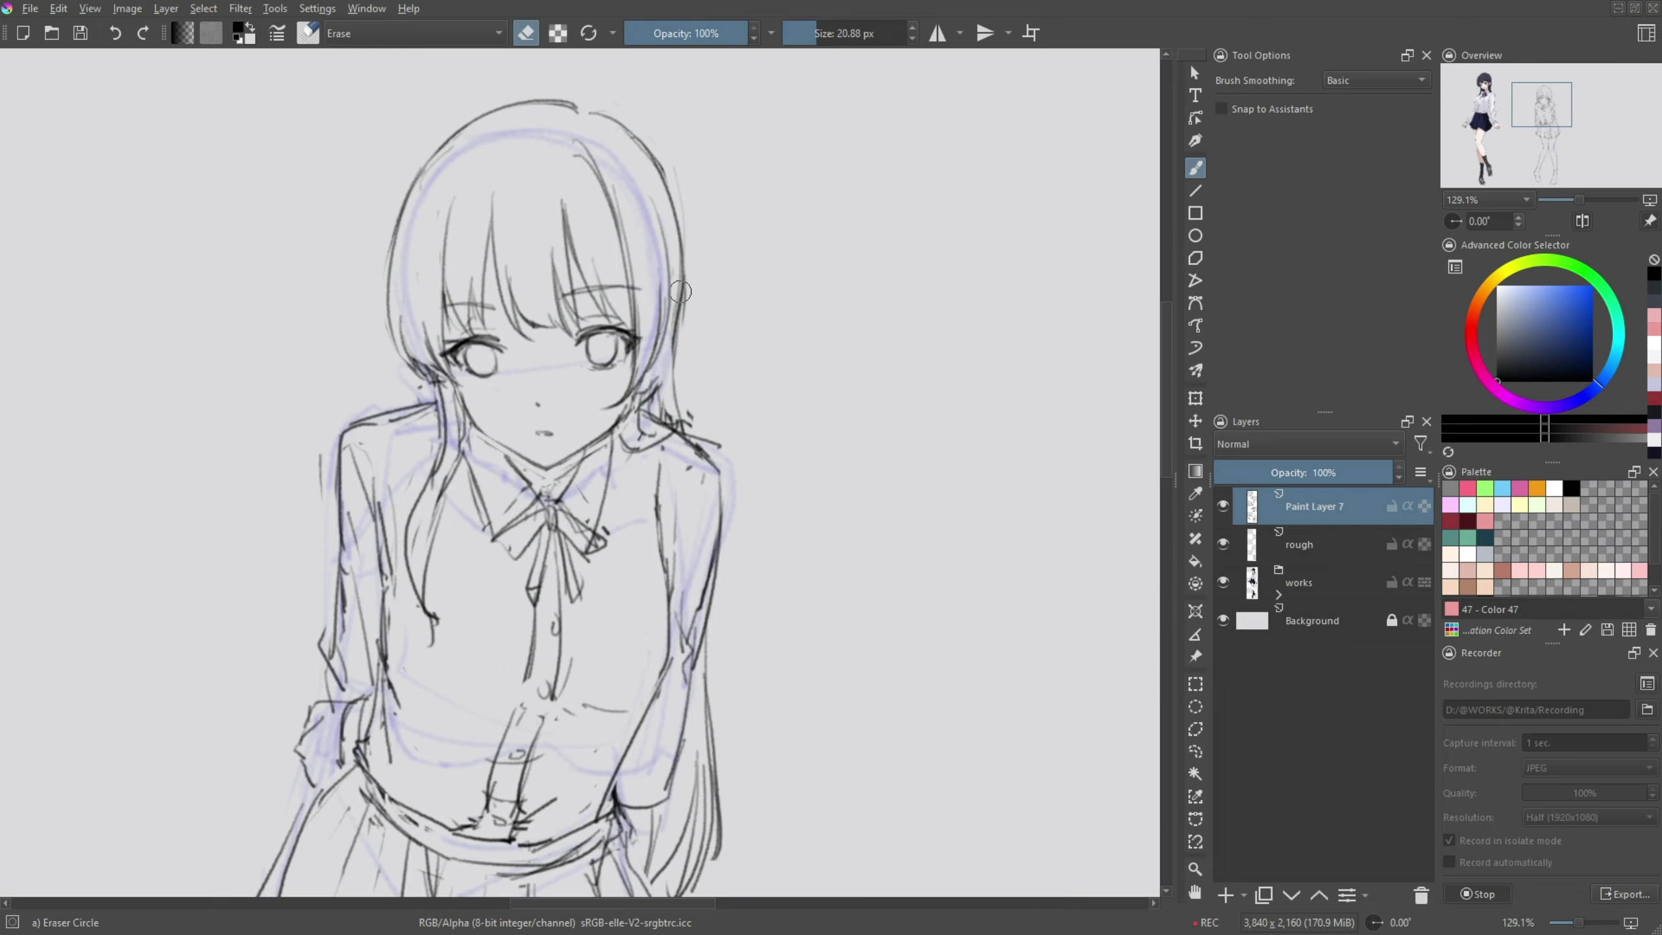
pyautogui.moveTo(668, 342); pyautogui.dragTo(647, 393)
pyautogui.rightClick(665, 426)
pyautogui.rightClick(666, 426)
pyautogui.scroll(-5, 664, 425)
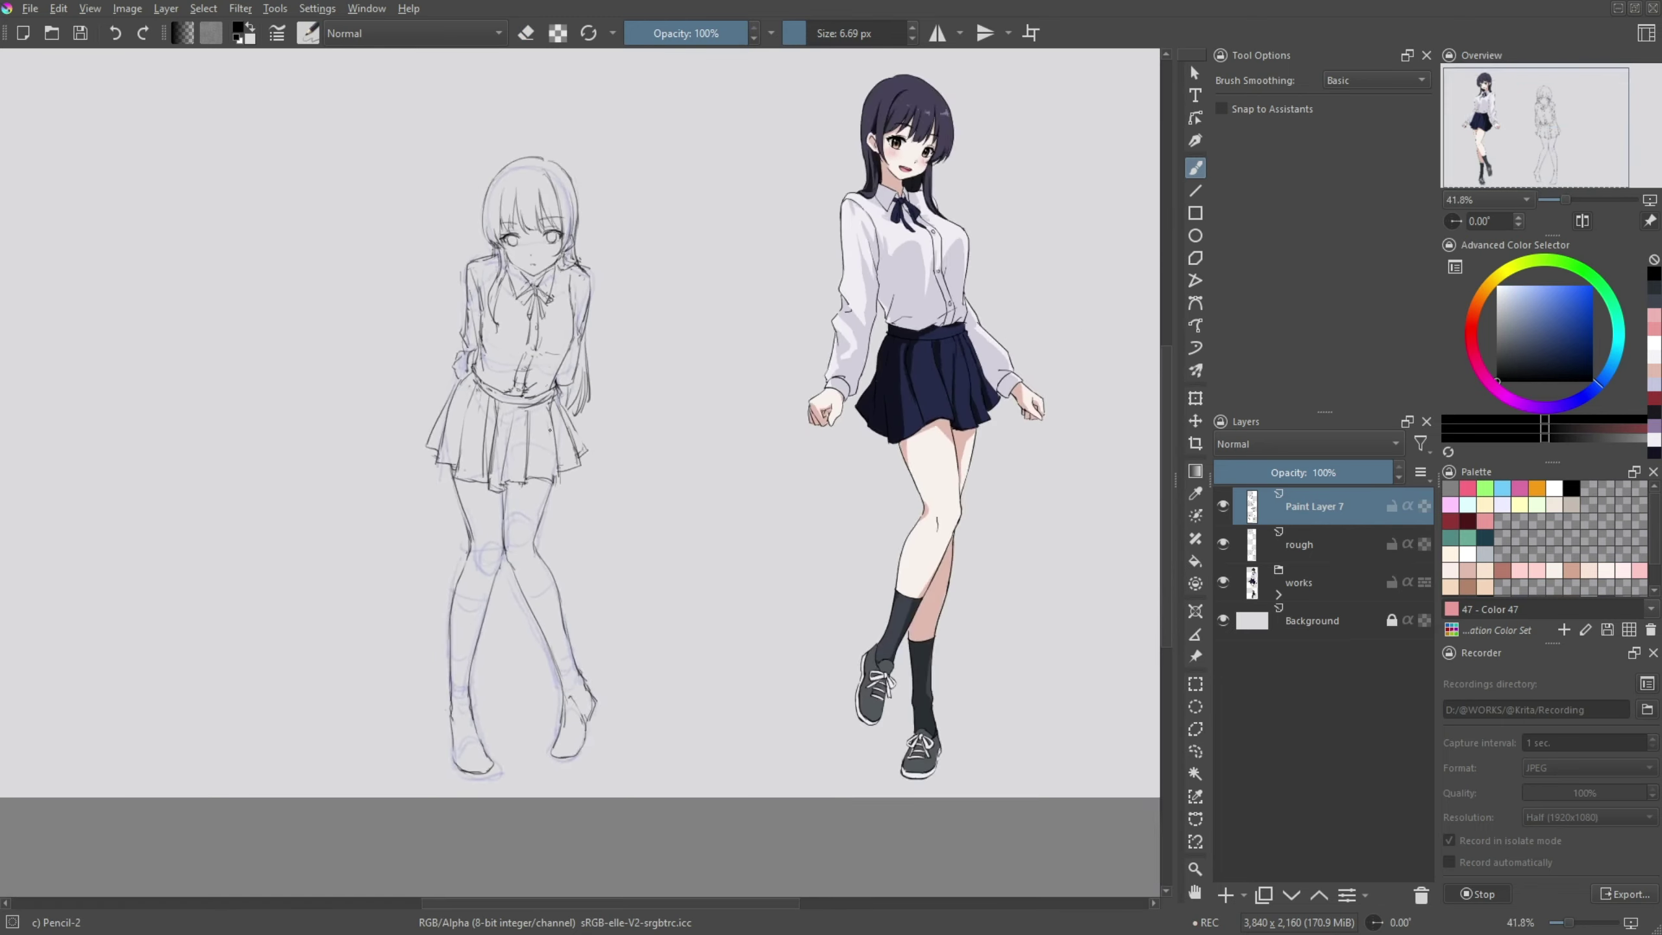
pyautogui.scroll(3, 483, 290)
pyautogui.scroll(-1, 483, 290)
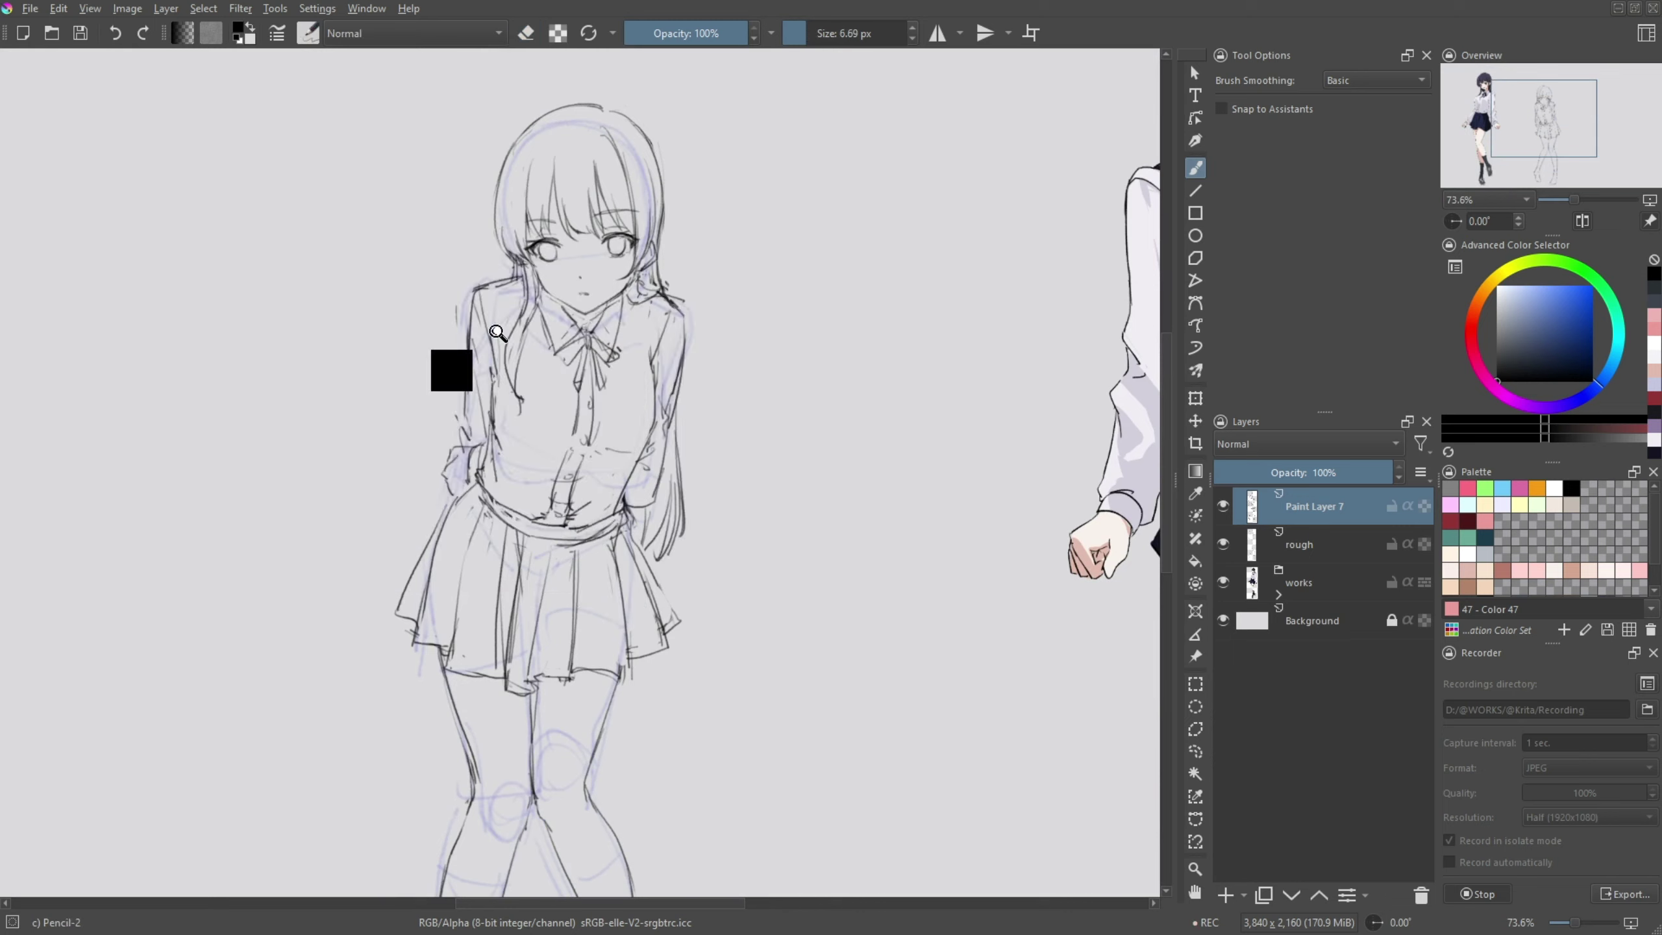
pyautogui.scroll(-2, 444, 364)
# - Hide the rough layer, select the waist and skirt area, and reshape the drawing there with the Liquify transform
pyautogui.hotkey('ctrl', 'r')
pyautogui.moveTo(371, 260); pyautogui.dragTo(705, 564)
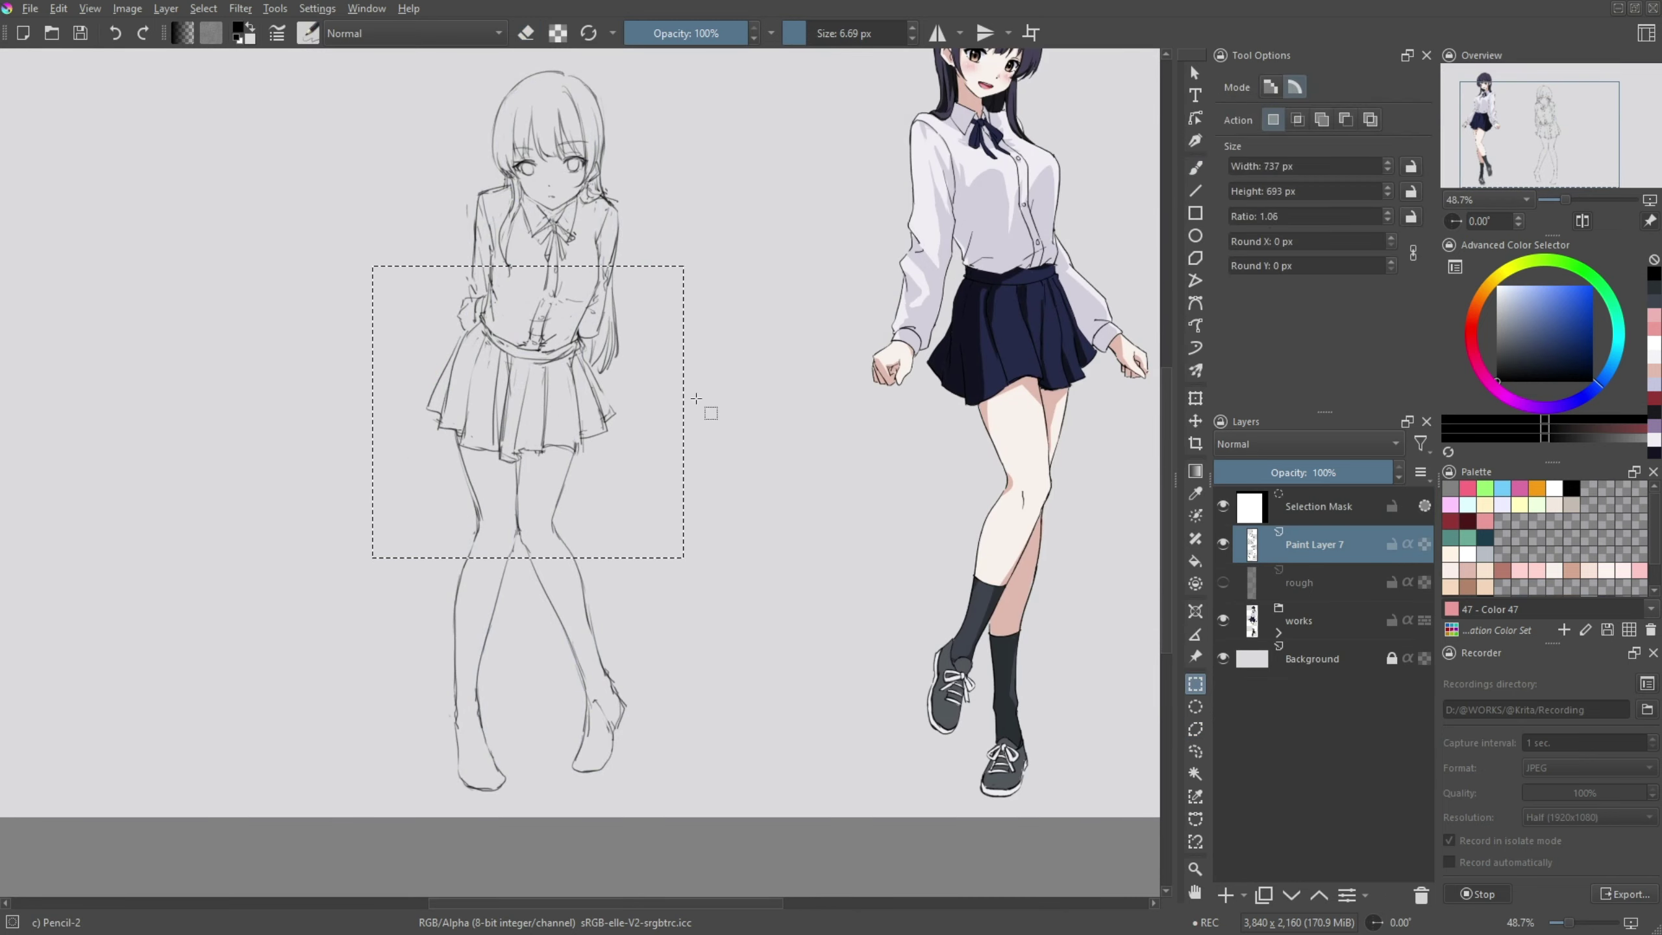
pyautogui.hotkey('ctrl', 't')
pyautogui.click(1317, 107)
pyautogui.moveTo(522, 482)
pyautogui.mouseDown()
pyautogui.moveTo(530, 429)
pyautogui.moveTo(499, 281)
pyautogui.mouseUp()
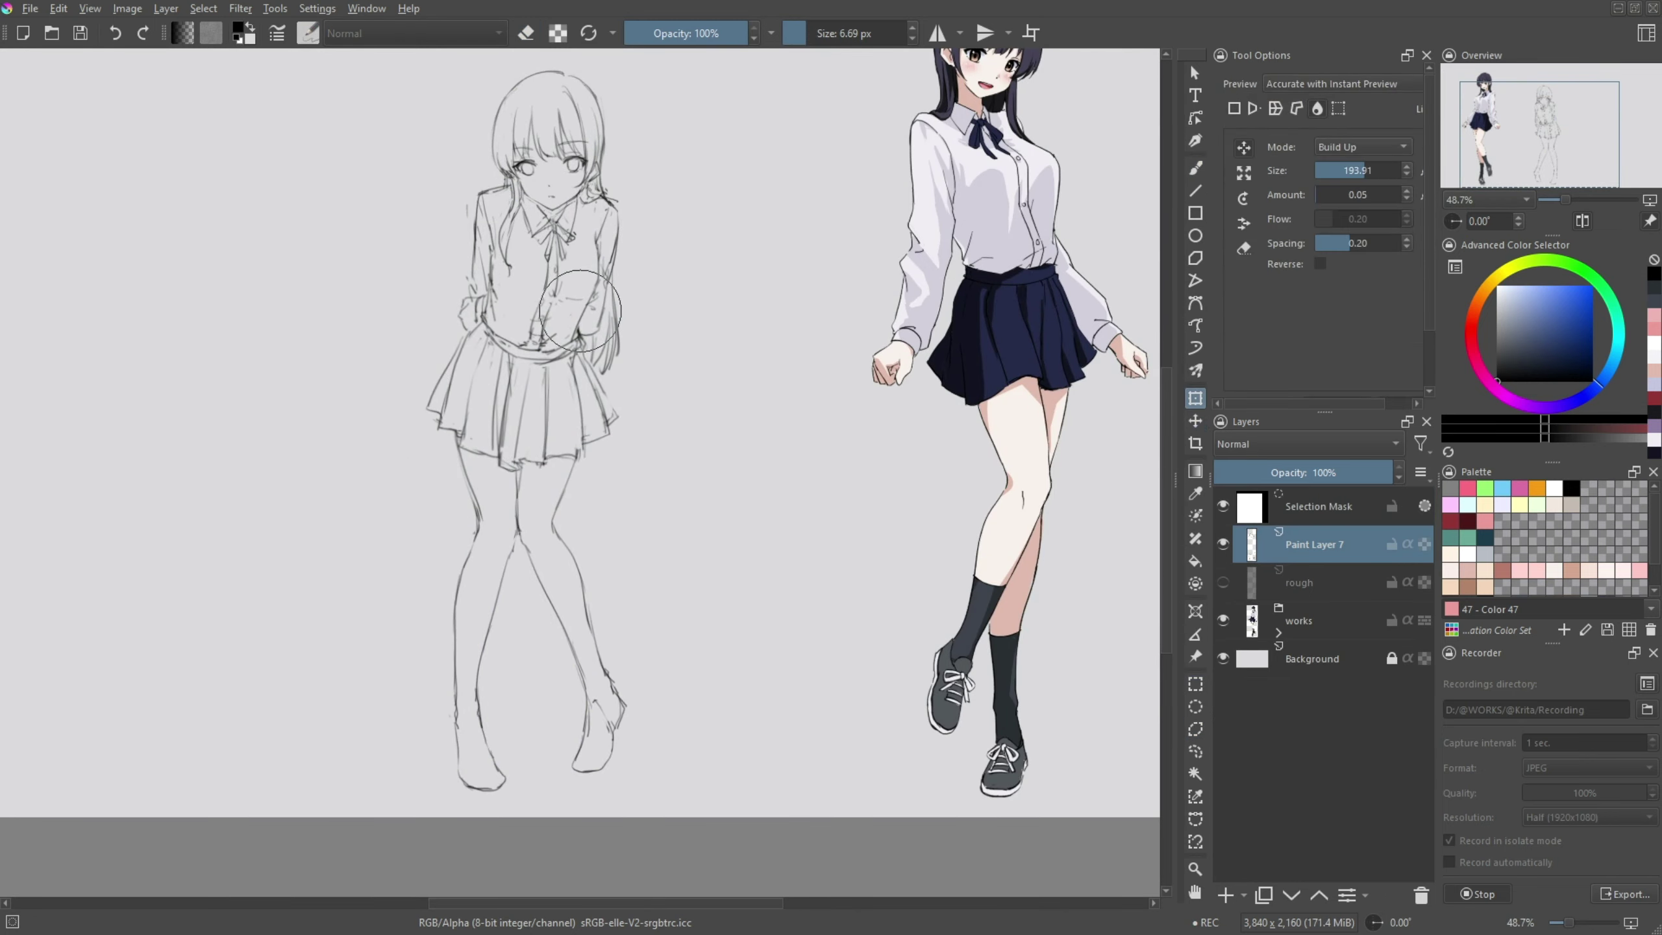
# - Select the whole figure, refine the legs and feet with smaller Liquify brushes, and clear the selection
pyautogui.hotkey('ctrl', 'r')
pyautogui.hotkey('ctrl', 't')
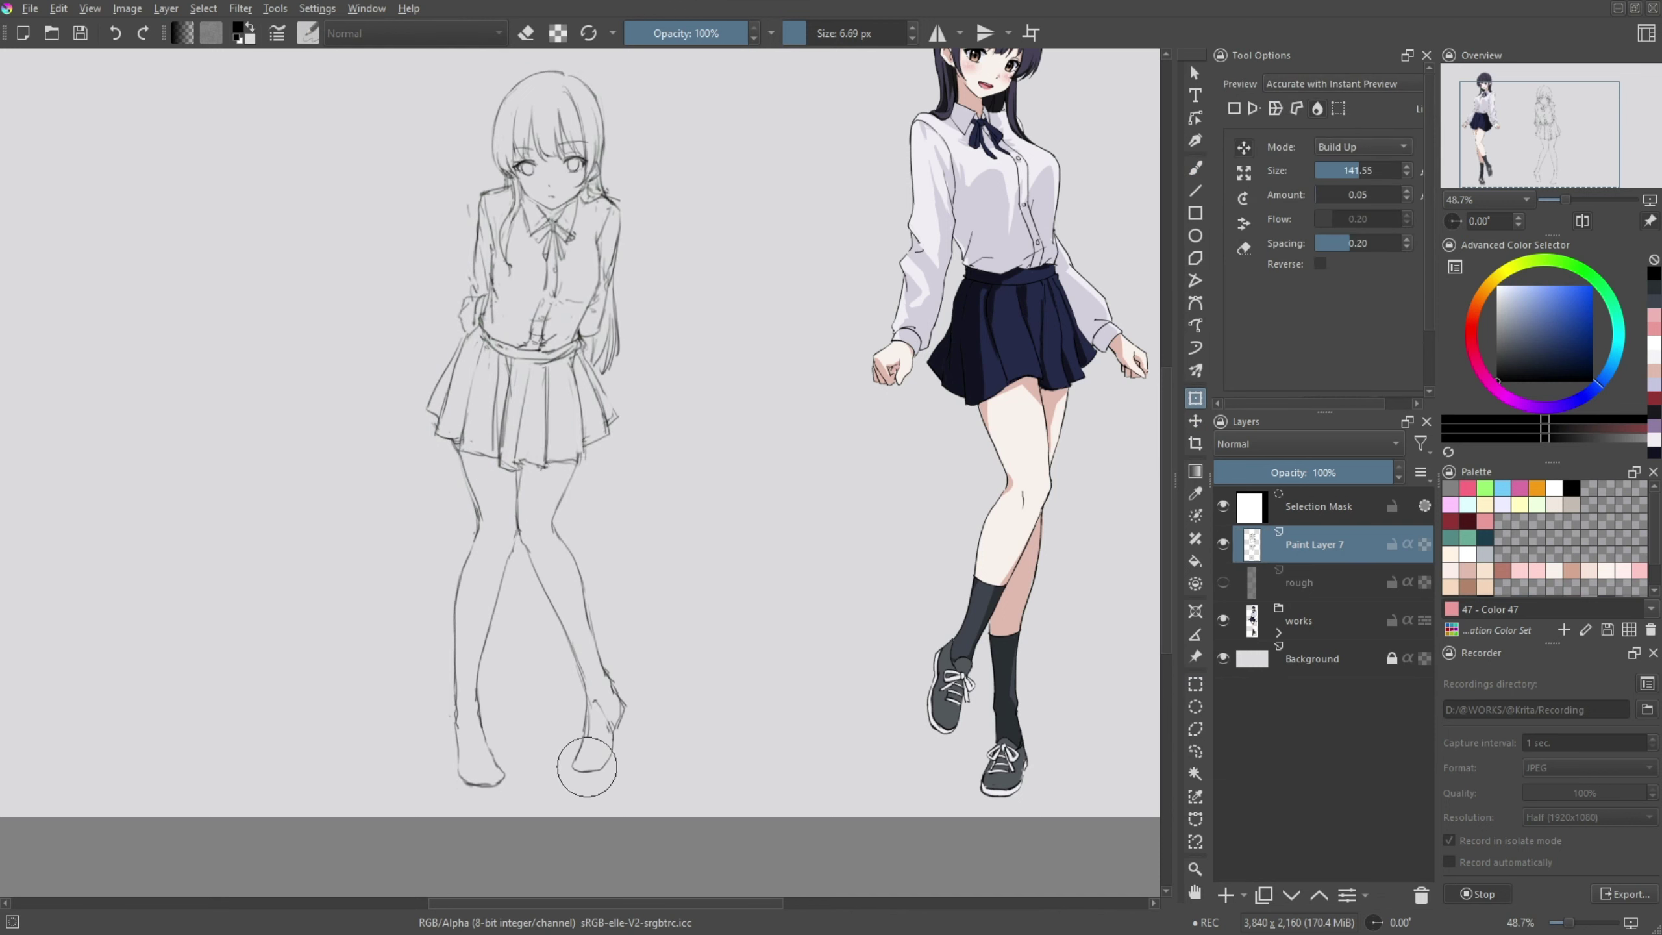
pyautogui.moveTo(575, 761); pyautogui.dragTo(575, 564)
pyautogui.press('[')
pyautogui.press('[')
pyautogui.press('Return')
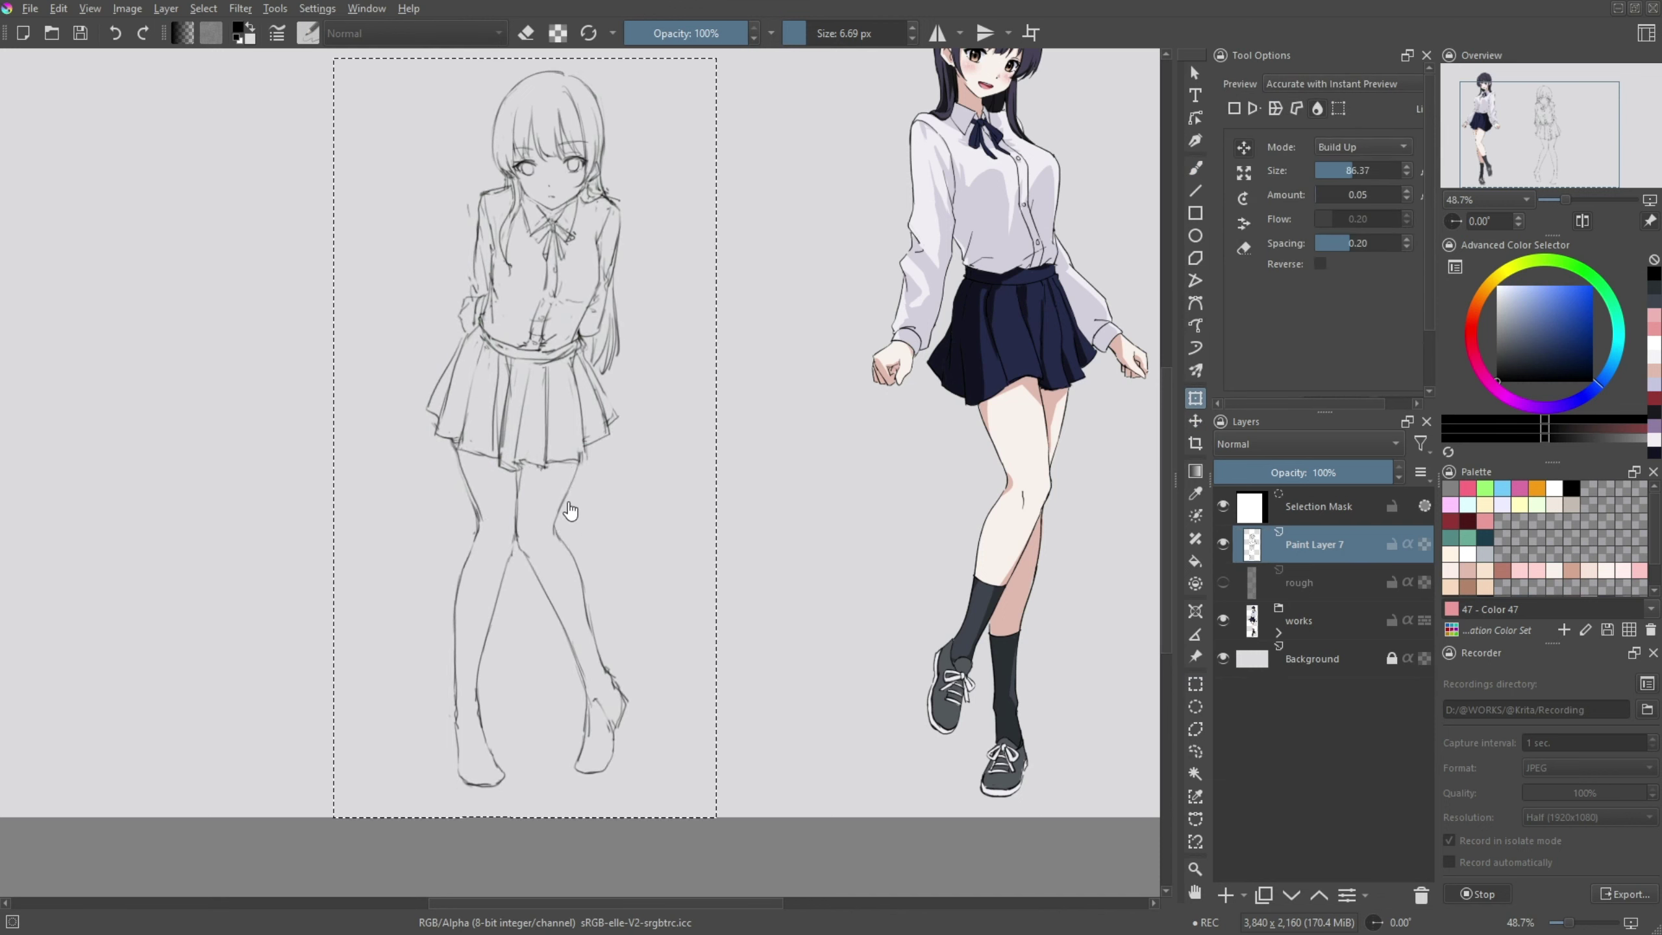
pyautogui.hotkey('ctrl', 'shift', 'a')
# - Draw sock cuffs below the knees and laced sneakers on both feet with the 11.79 px pencil
pyautogui.press('b')
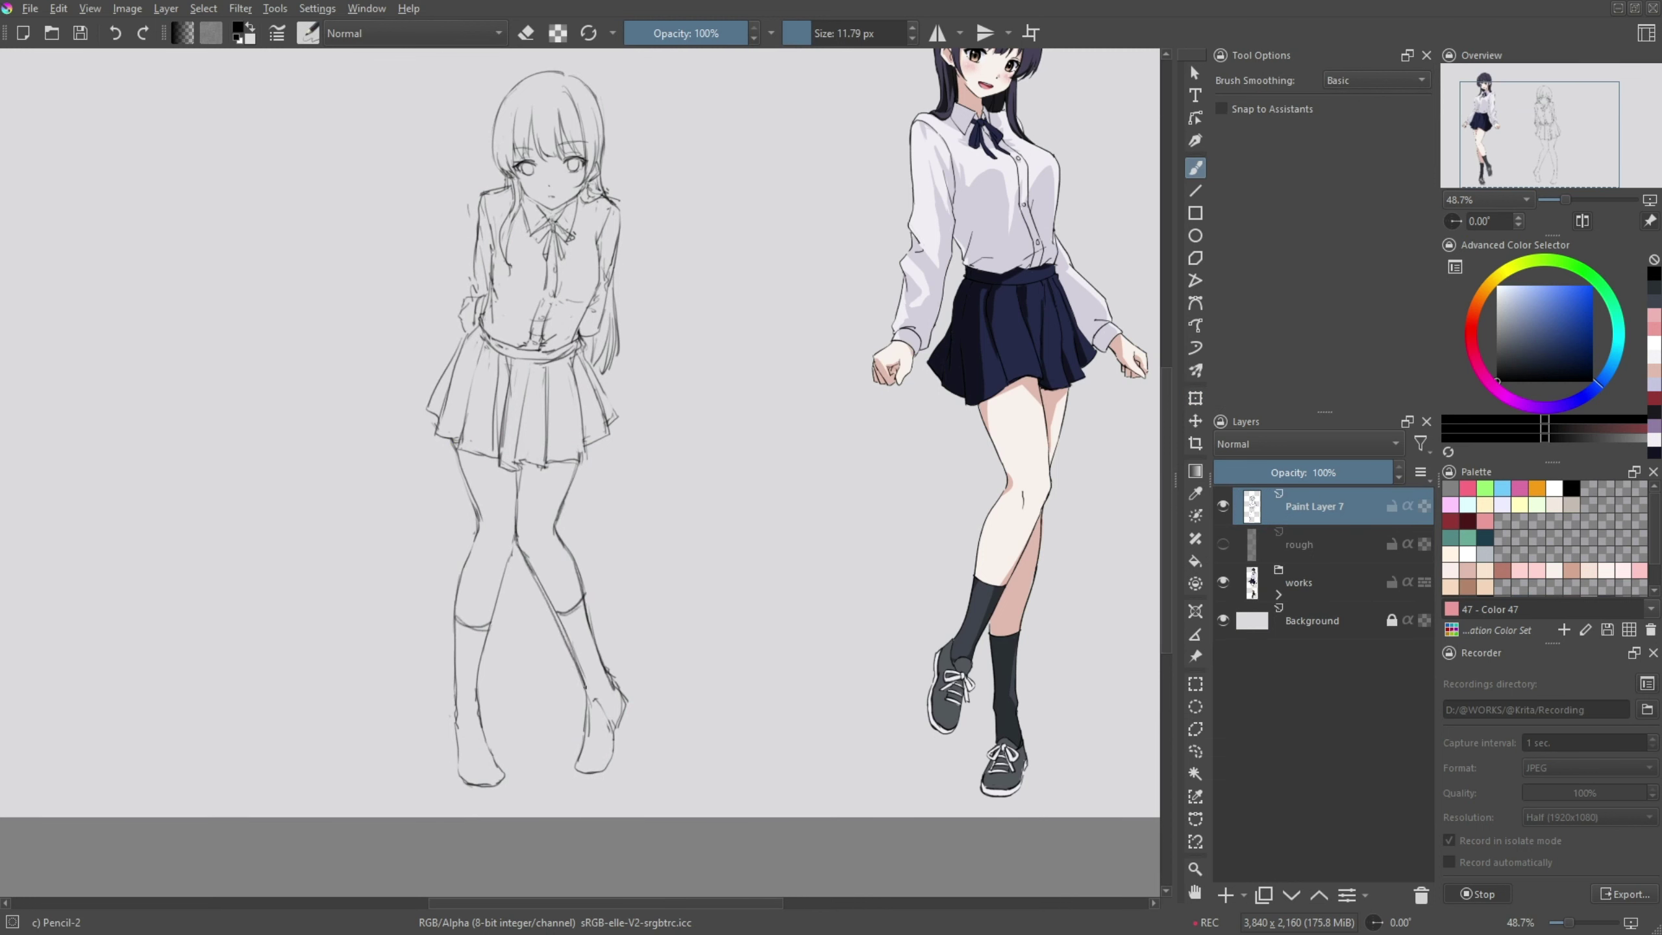
pyautogui.scroll(1, 461, 624)
pyautogui.moveTo(621, 622); pyautogui.dragTo(584, 711)
pyautogui.moveTo(428, 660); pyautogui.dragTo(476, 666)
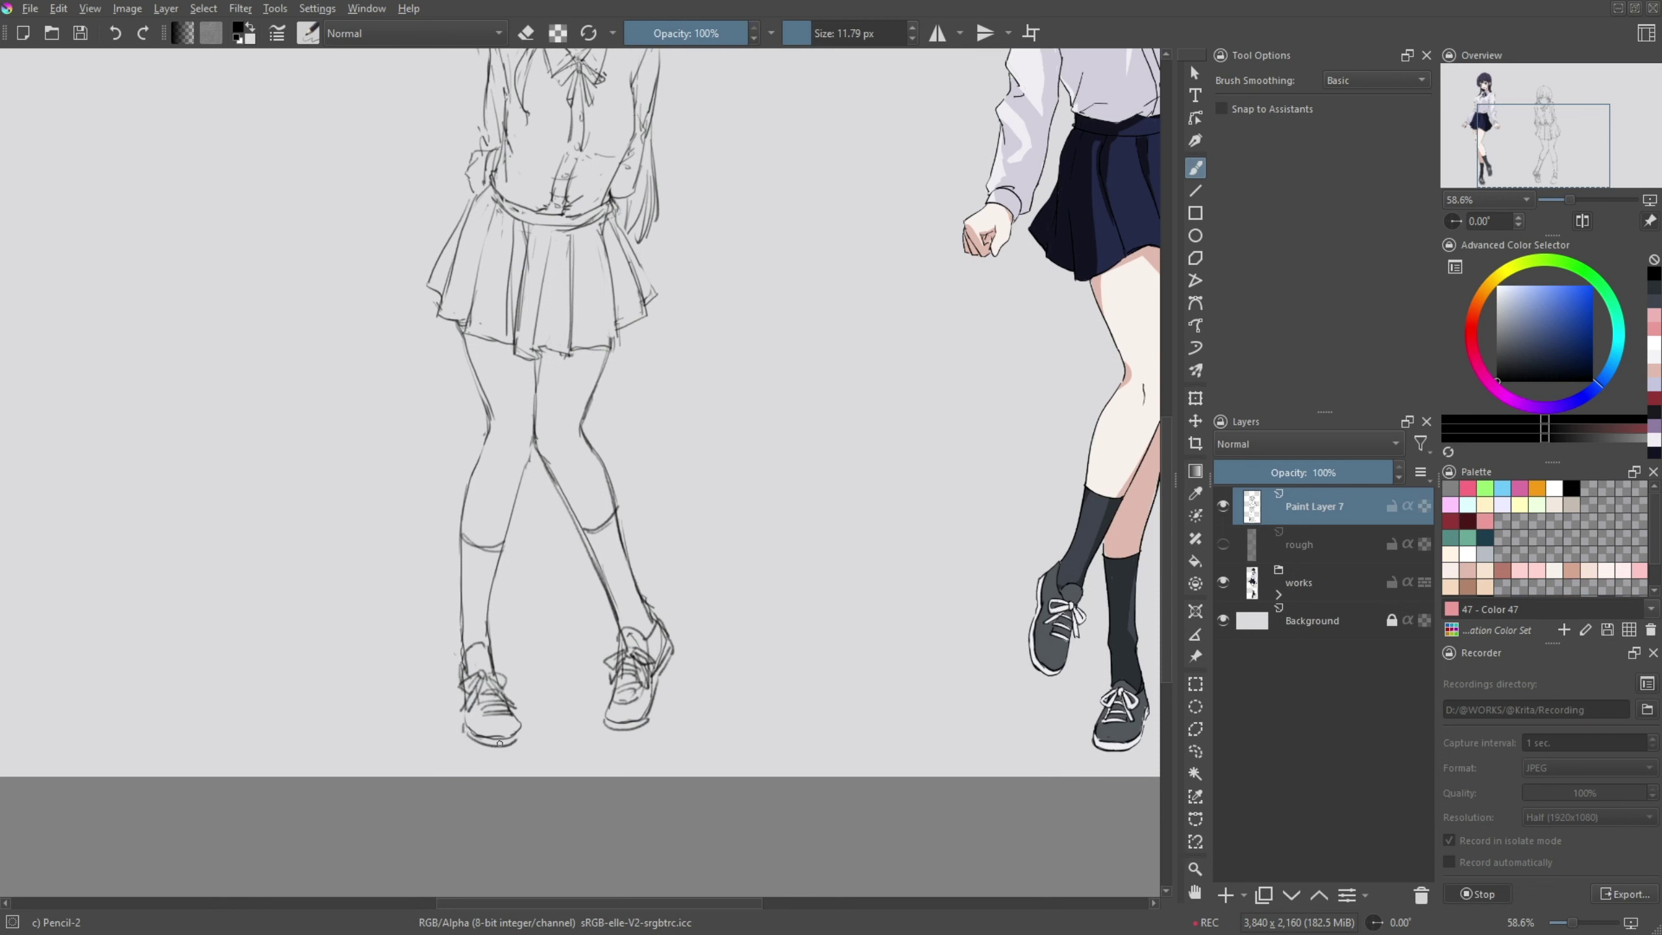
# - Select the straighter leg from the knee down and nudge it slightly with Transform
pyautogui.scroll(-2, 418, 788)
pyautogui.hotkey('ctrl', 'r')
pyautogui.moveTo(401, 511); pyautogui.dragTo(516, 794)
pyautogui.hotkey('ctrl', 't')
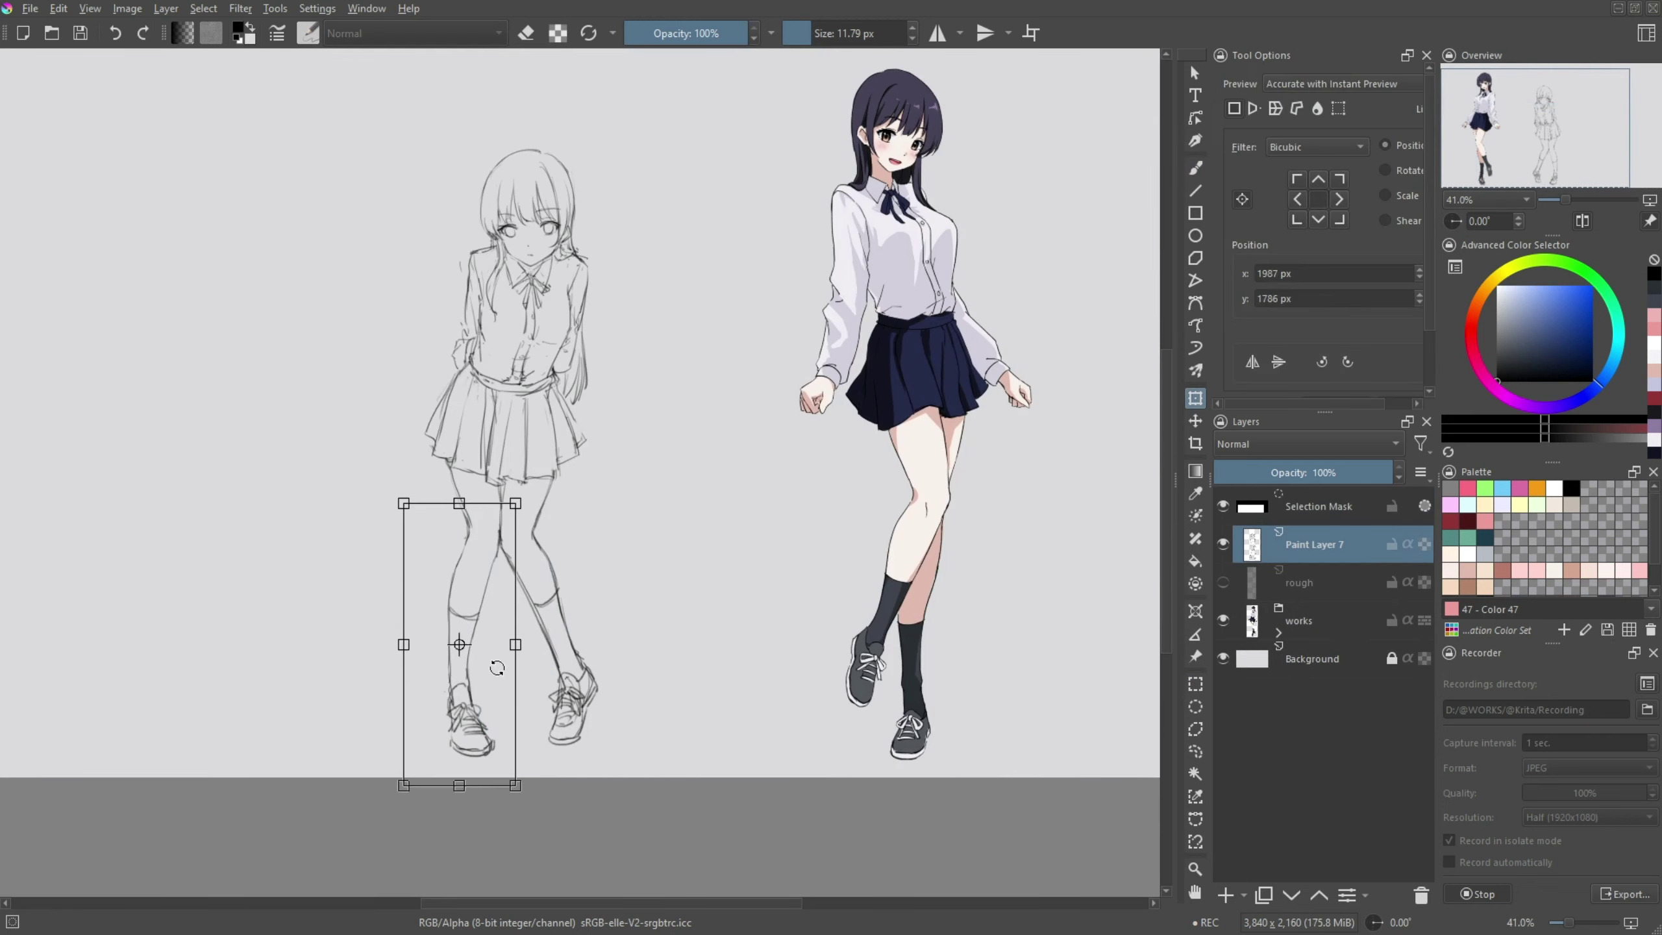
pyautogui.moveTo(478, 576); pyautogui.dragTo(470, 576)
pyautogui.press('Return')
# - Adjust the placement of each sneaker separately with a rectangular selection and Transform
pyautogui.hotkey('ctrl', 'r')
pyautogui.moveTo(423, 665); pyautogui.dragTo(468, 775)
pyautogui.hotkey('ctrl', 't')
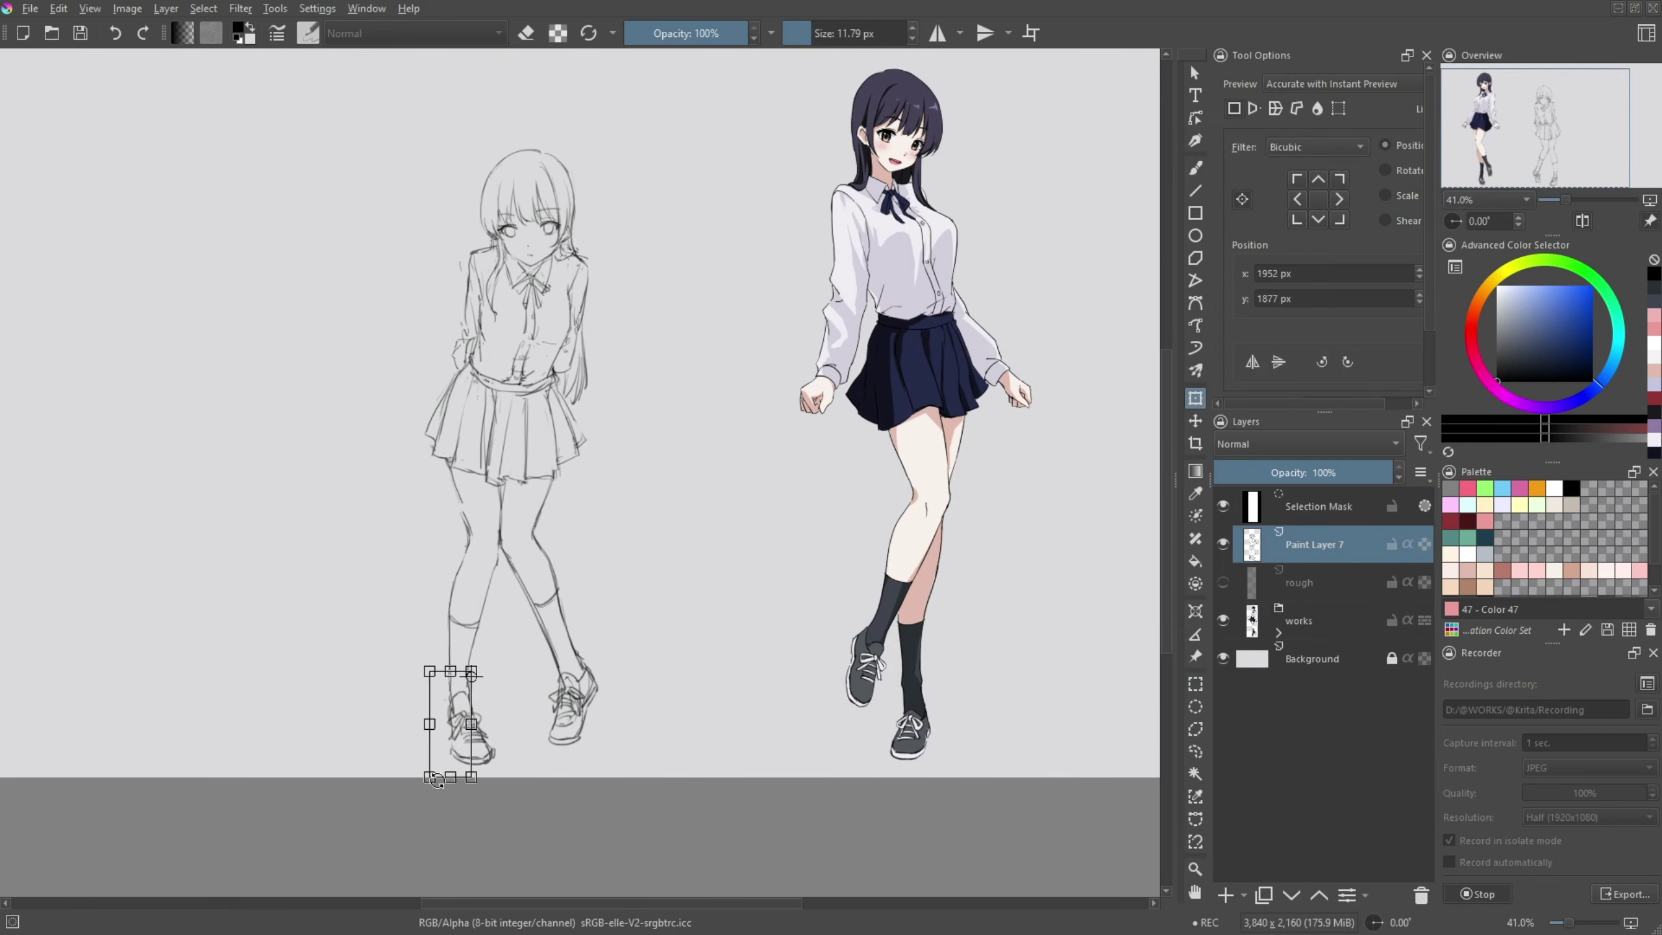
pyautogui.press('Return')
pyautogui.hotkey('ctrl', 'shift', 'a')
pyautogui.press('b')
pyautogui.moveTo(543, 655)
pyautogui.mouseDown()
pyautogui.moveTo(608, 739)
pyautogui.moveTo(583, 713)
pyautogui.mouseUp()
pyautogui.hotkey('ctrl', 't')
pyautogui.press('Return')
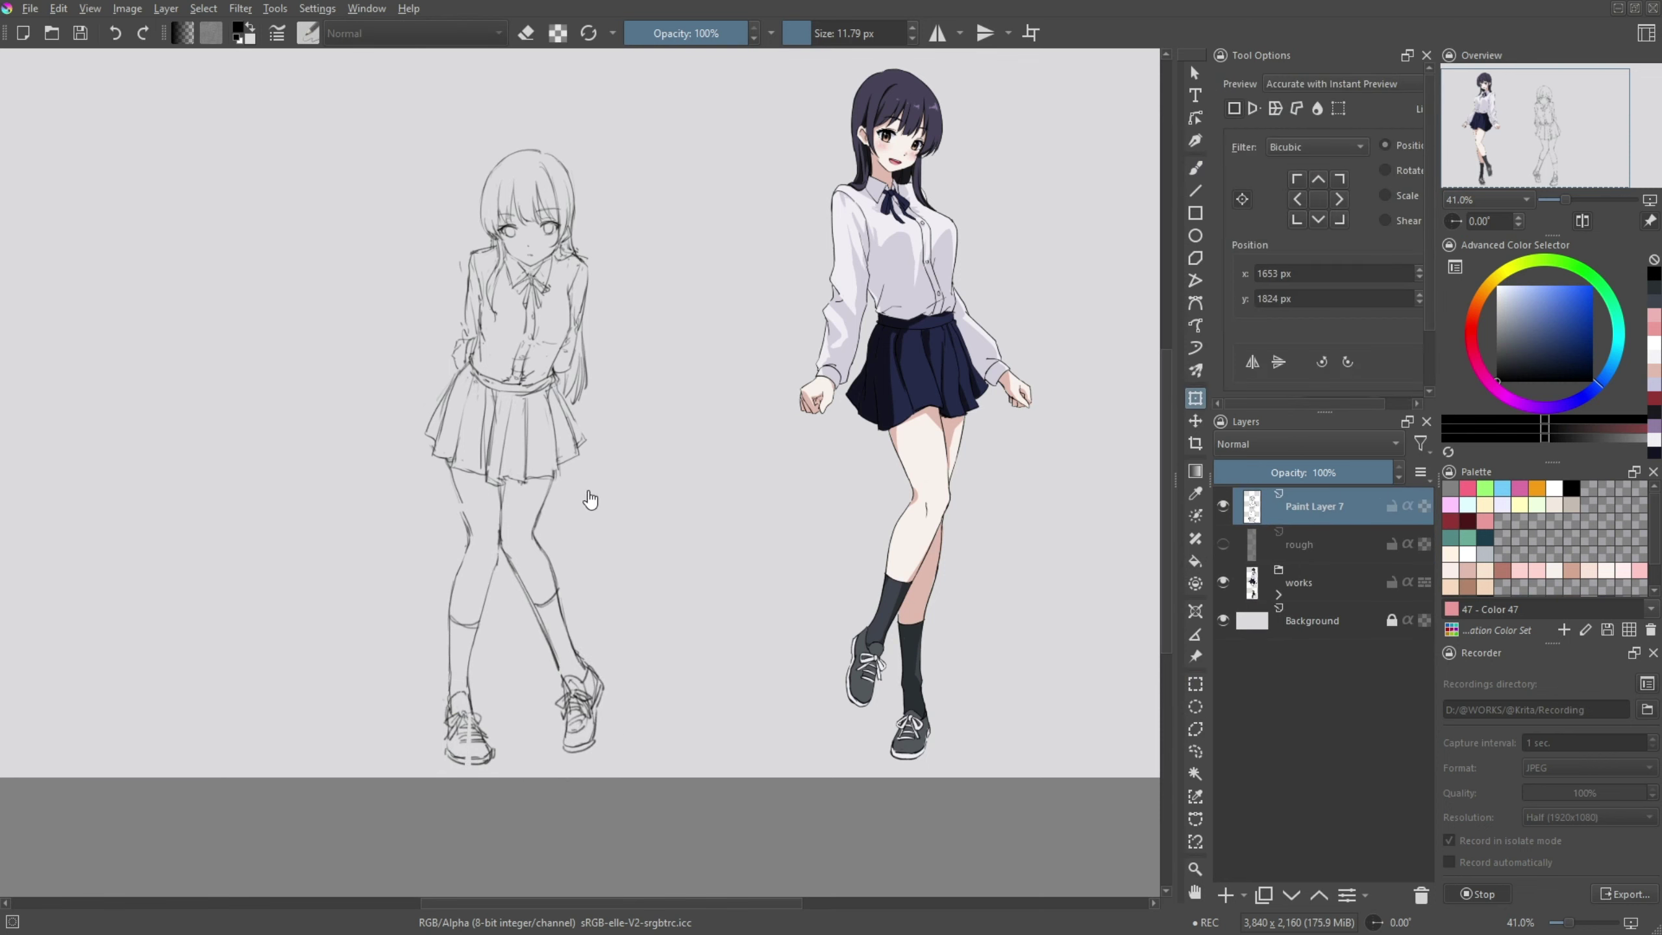
# - Outline the head and torso with a polygonal selection, tilt them sideways with Transform, and clear the selection
pyautogui.click(502, 115)
pyautogui.click(447, 209)
pyautogui.click(450, 370)
pyautogui.click(528, 406)
pyautogui.doubleClick(557, 377)
pyautogui.hotkey('ctrl', 't')
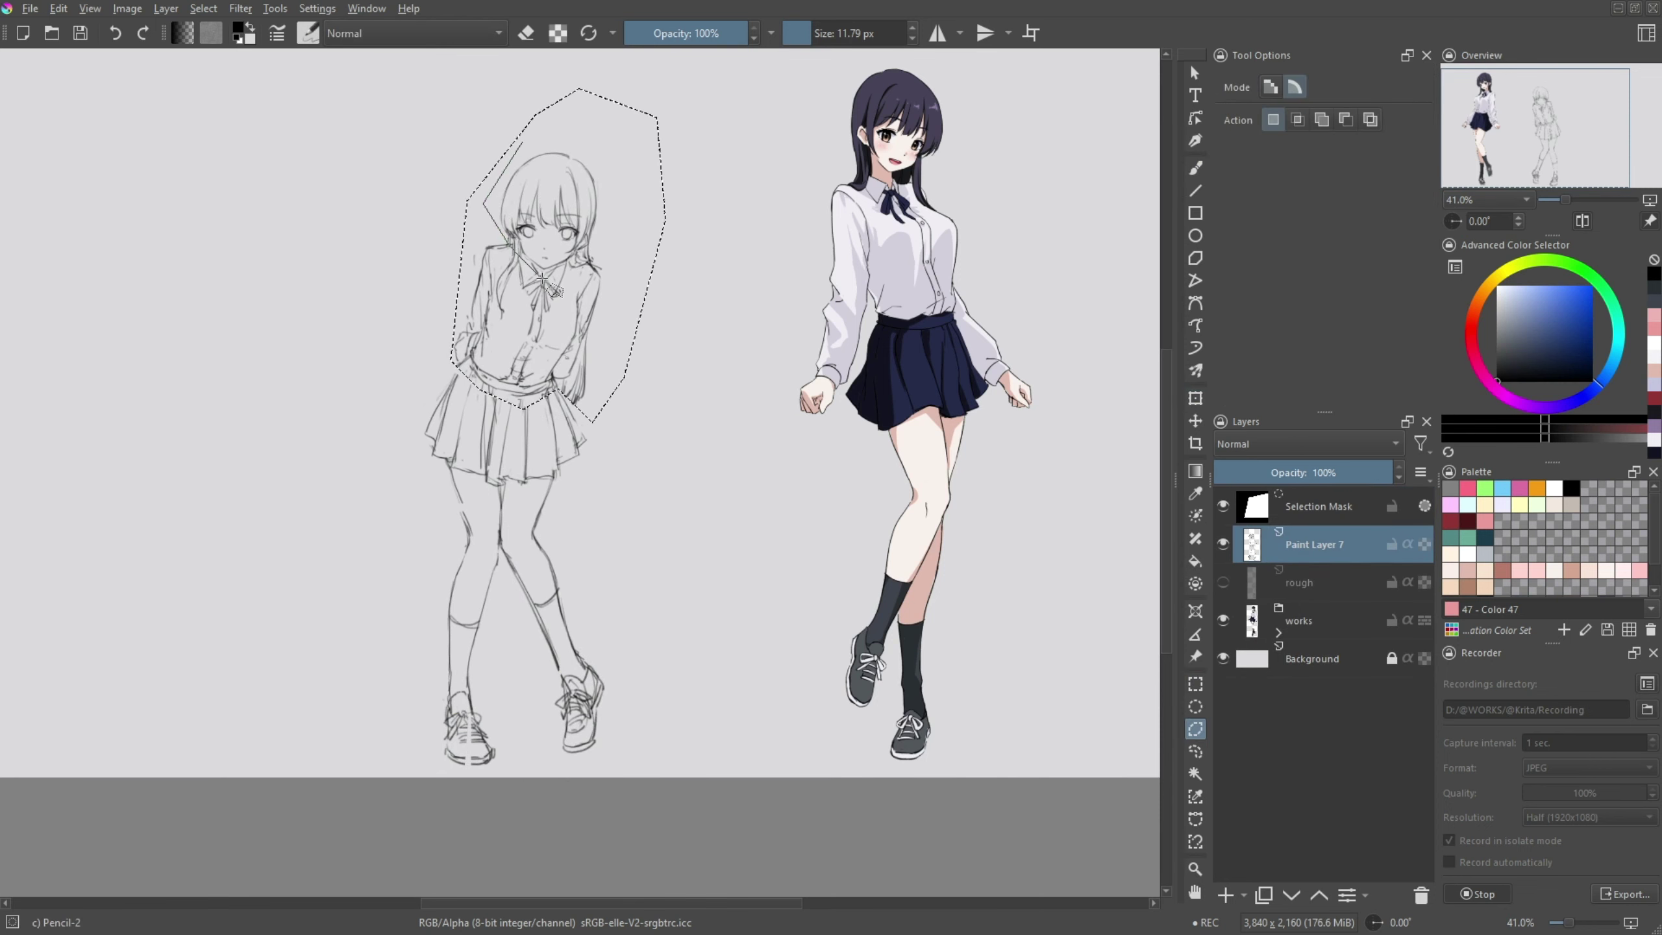
pyautogui.moveTo(556, 197); pyautogui.dragTo(593, 173)
pyautogui.press('Return')
pyautogui.hotkey('ctrl', 'shift', 'a')
pyautogui.press('b')
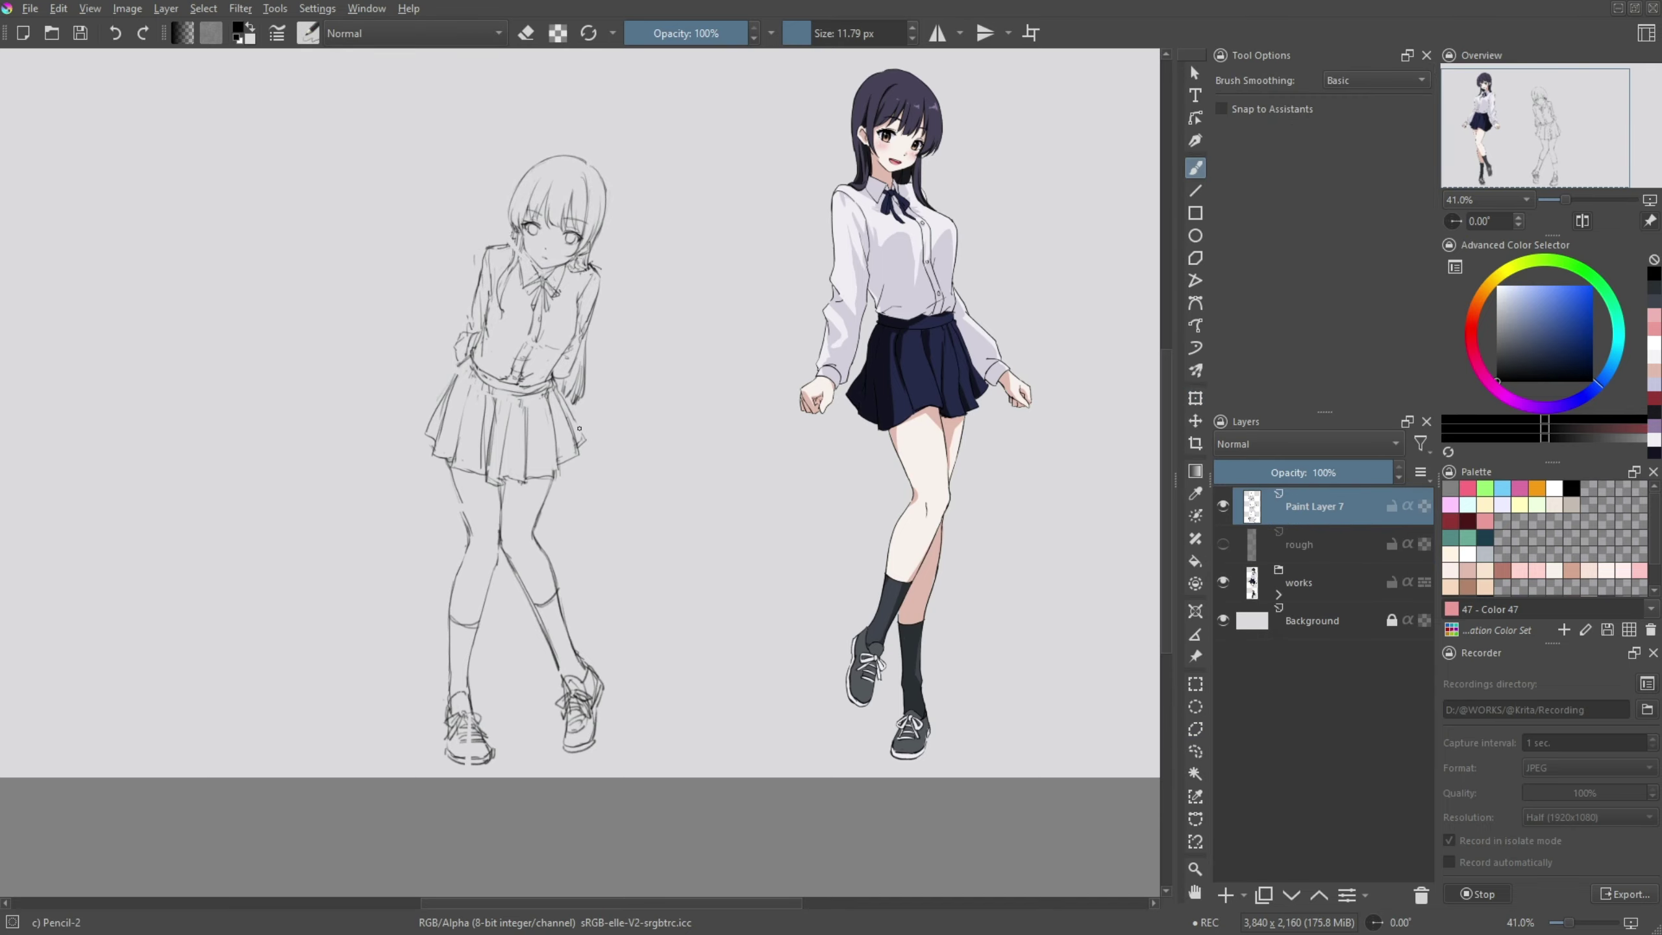
# - Mirror the view and adjust the selected head with Transform
pyautogui.click(1582, 220)
pyautogui.hotkey('ctrl', 't')
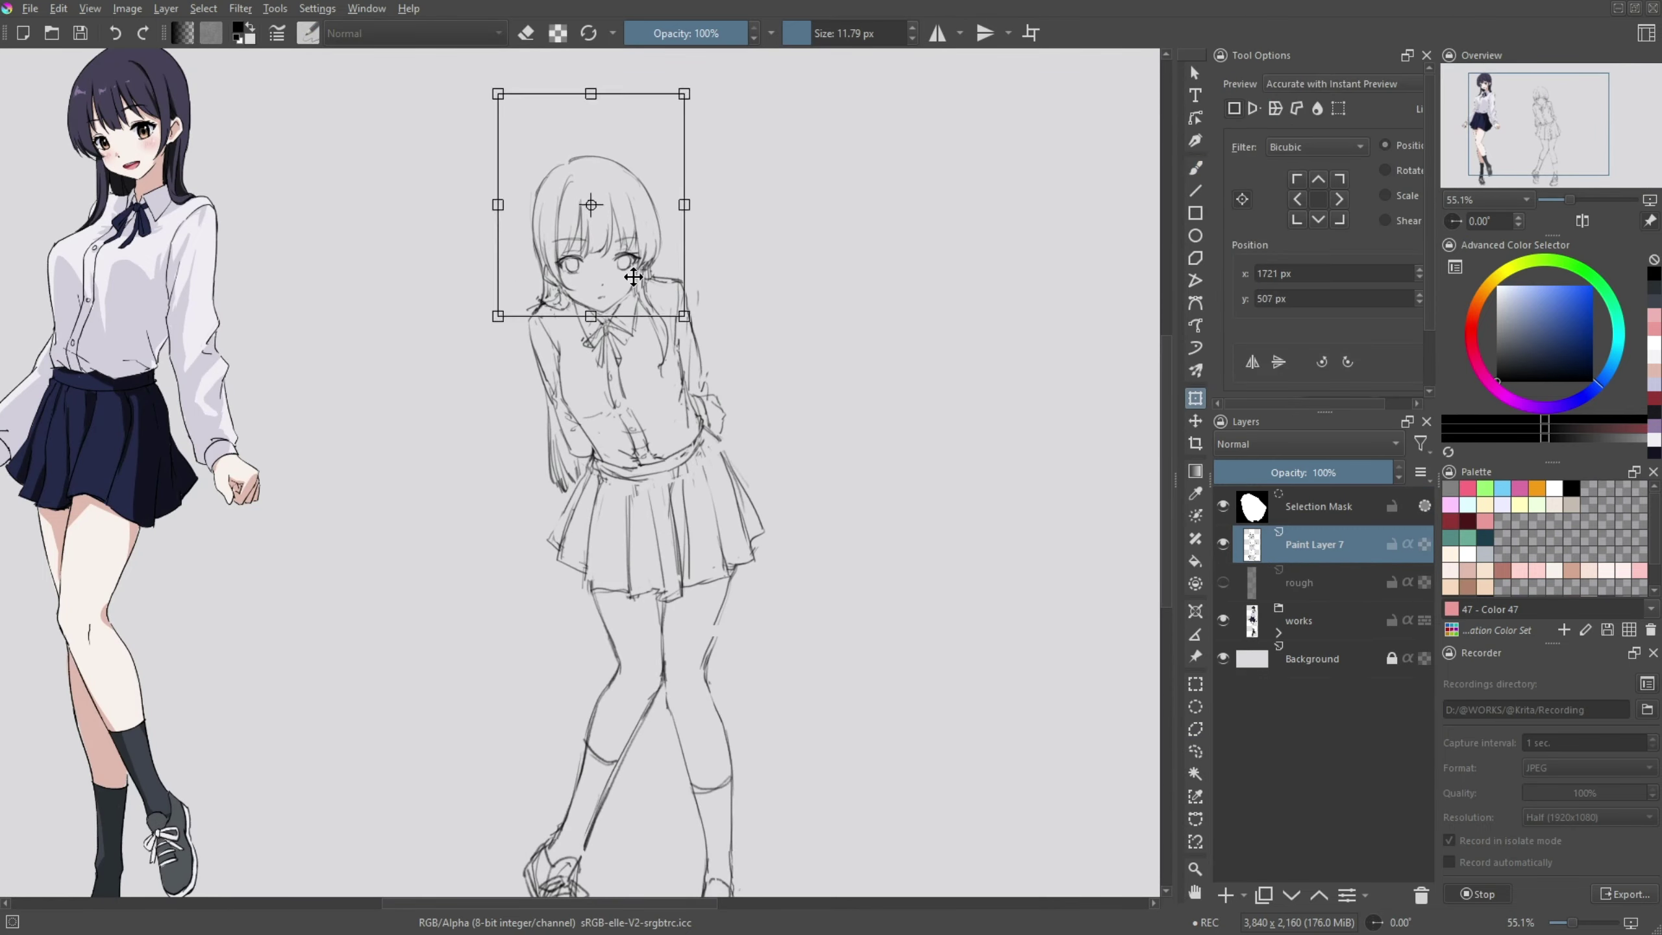
pyautogui.press('Return')
# - Enclose the skirt and legs in a polygonal selection and adjust them with Transform
pyautogui.click(1195, 728)
pyautogui.click(540, 556)
pyautogui.click(527, 786)
pyautogui.click(785, 687)
pyautogui.doubleClick(719, 393)
pyautogui.hotkey('ctrl', 't')
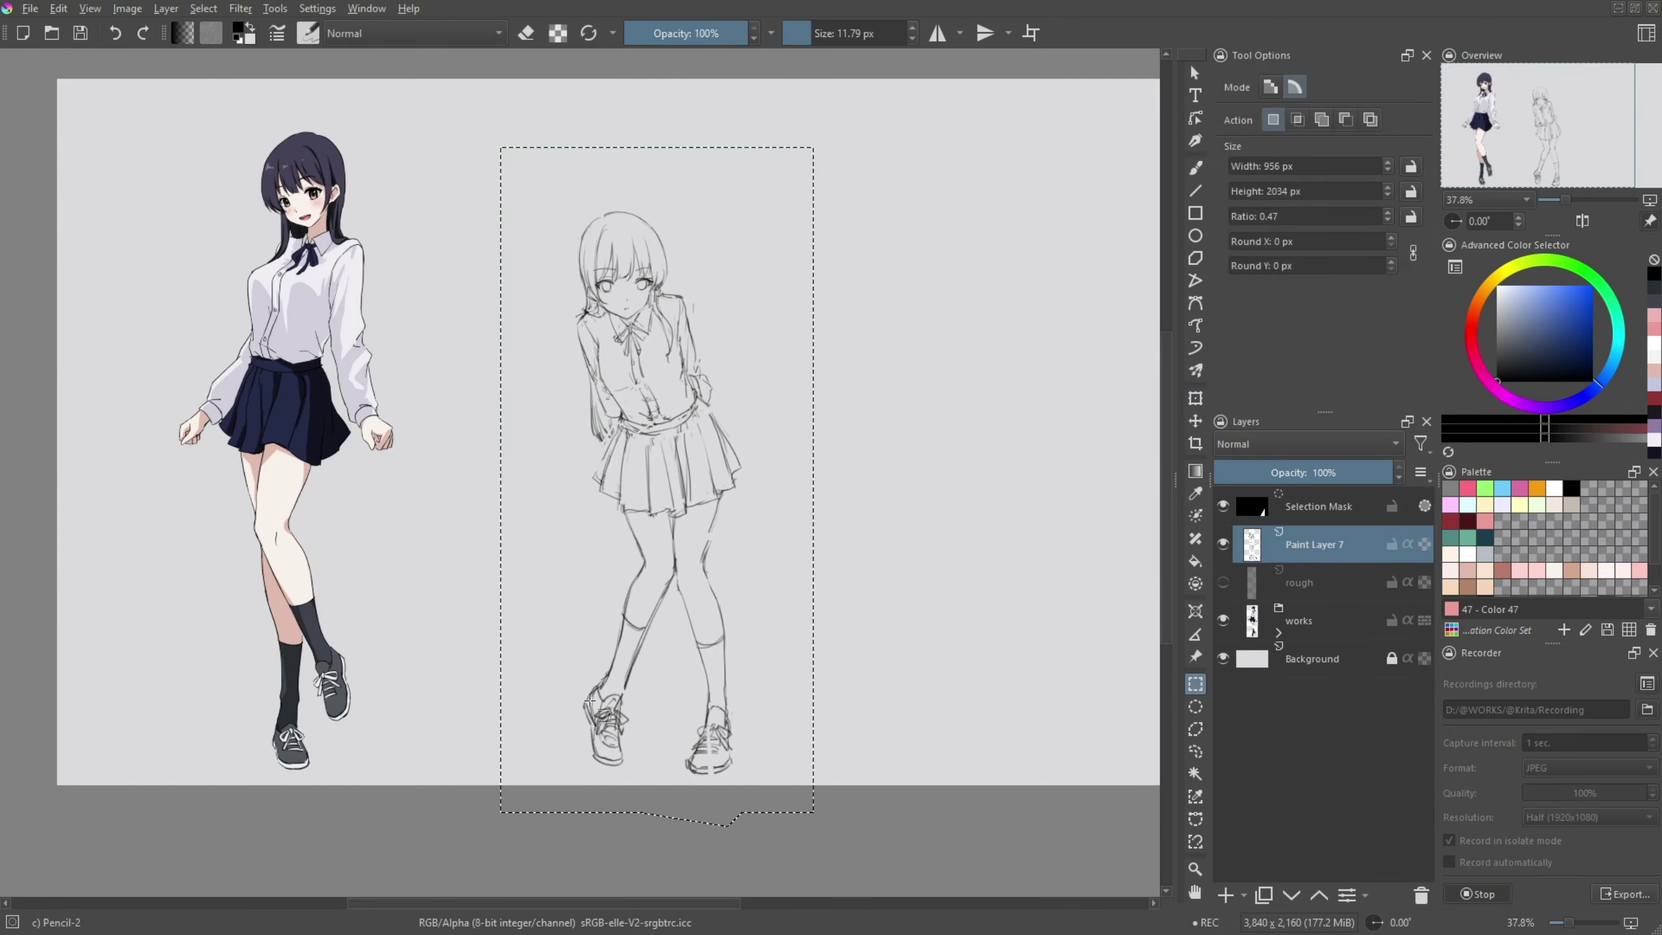
# - Rotate the whole selected figure slightly with Transform and clear the selection
pyautogui.moveTo(838, 262); pyautogui.dragTo(727, 393)
pyautogui.press('Return')
pyautogui.hotkey('ctrl', 'shift', 'a')
pyautogui.press('b')
# - Add a new paint layer and rename the pencil sketch layer below it "rough_lineart"
pyautogui.click(1225, 894)
pyautogui.doubleClick(1314, 544)
pyautogui.write('rough_lineart')
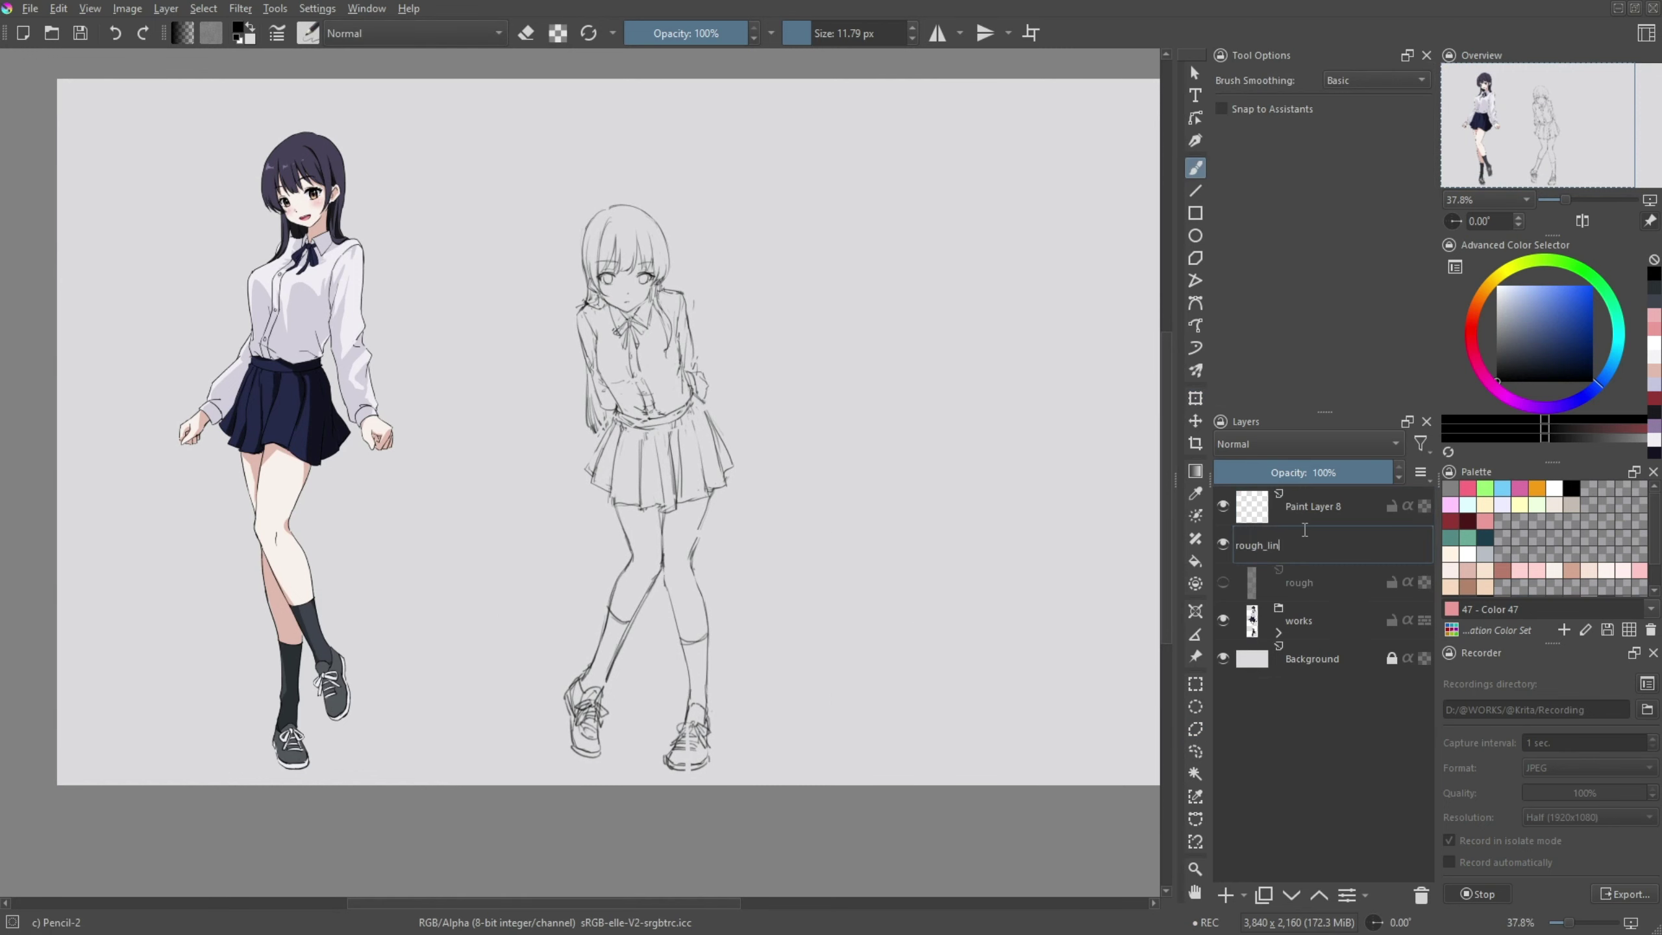
pyautogui.press('Return')
# - Fade the rough_lineart layer to a light blue, select the new layer, and switch to the Ink-4 Pen Rough brush
pyautogui.moveTo(1296, 478); pyautogui.dragTo(1263, 479)
pyautogui.click(1313, 506)
pyautogui.press('/')
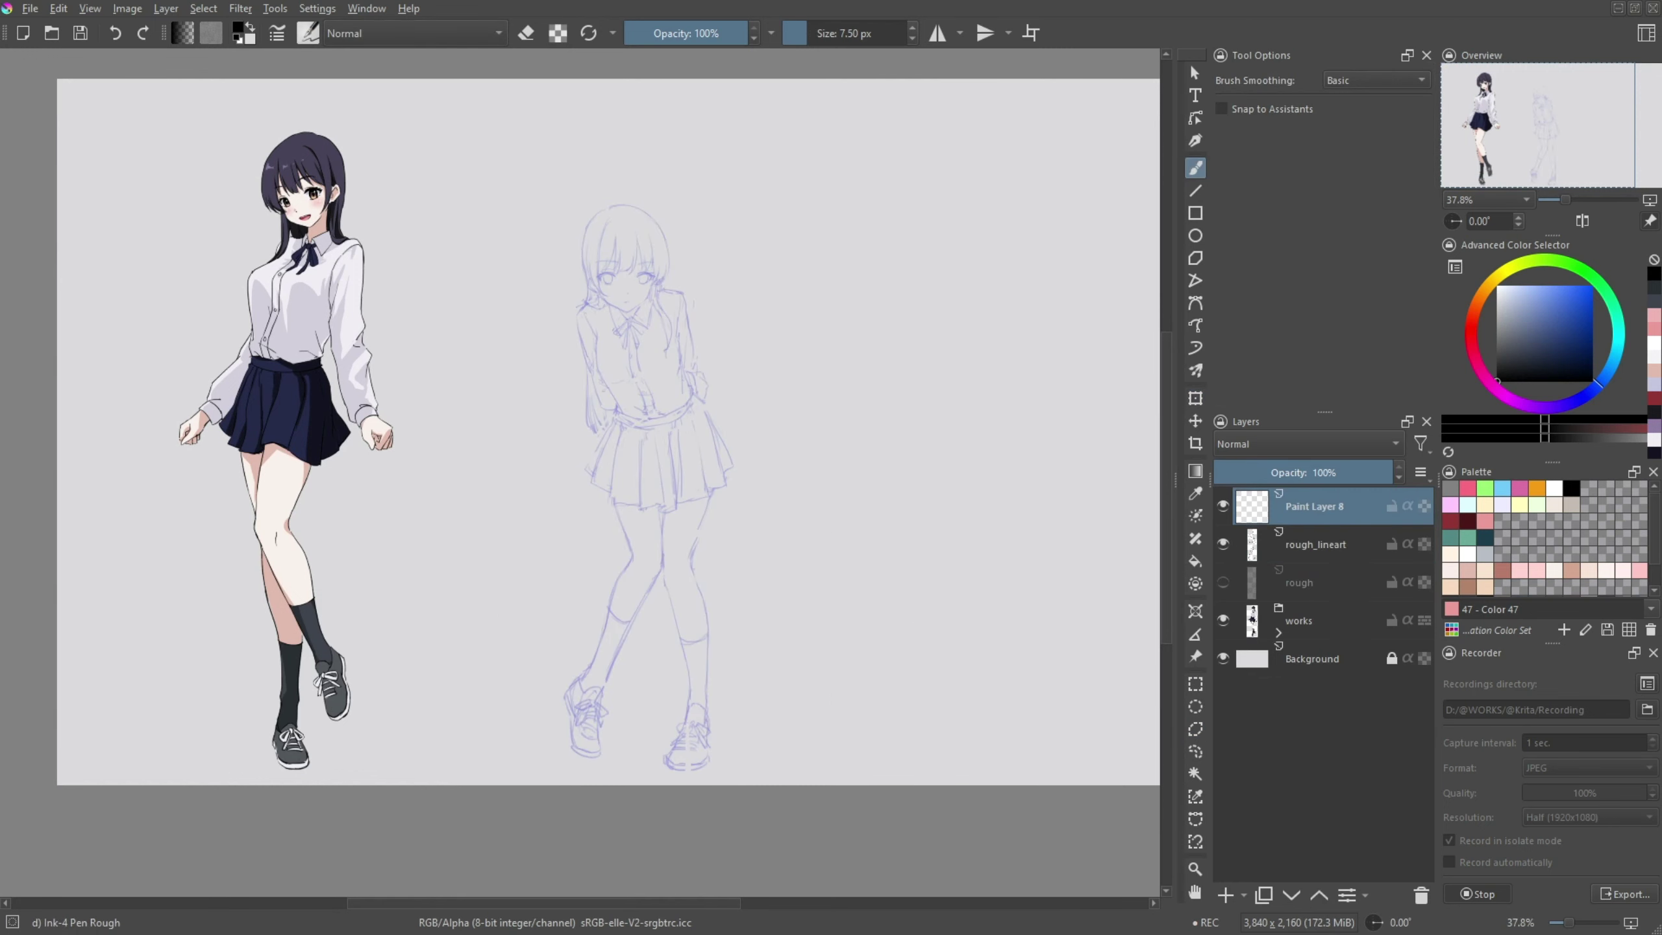
# - Choose black as the ink colour and rename the new paint layer "lineart"
pyautogui.scroll(4, 632, 328)
pyautogui.rightClick(632, 328)
pyautogui.rightClick(713, 134)
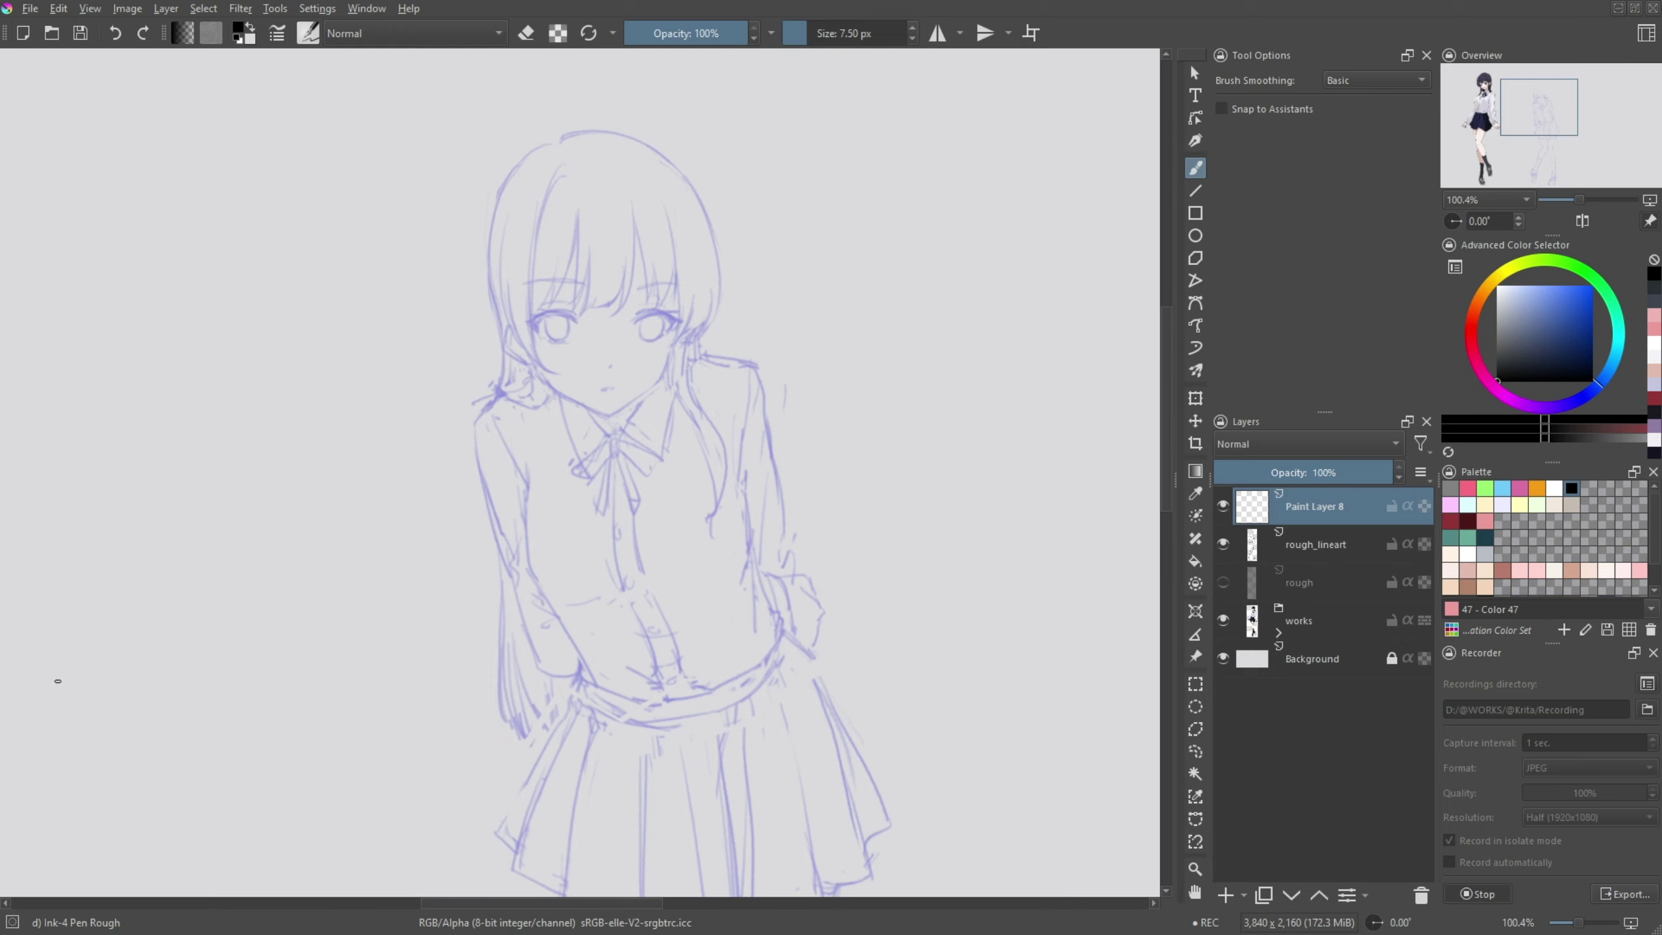
pyautogui.scroll(5, 588, 393)
pyautogui.doubleClick(1315, 506)
pyautogui.write('lineart')
pyautogui.press('Return')
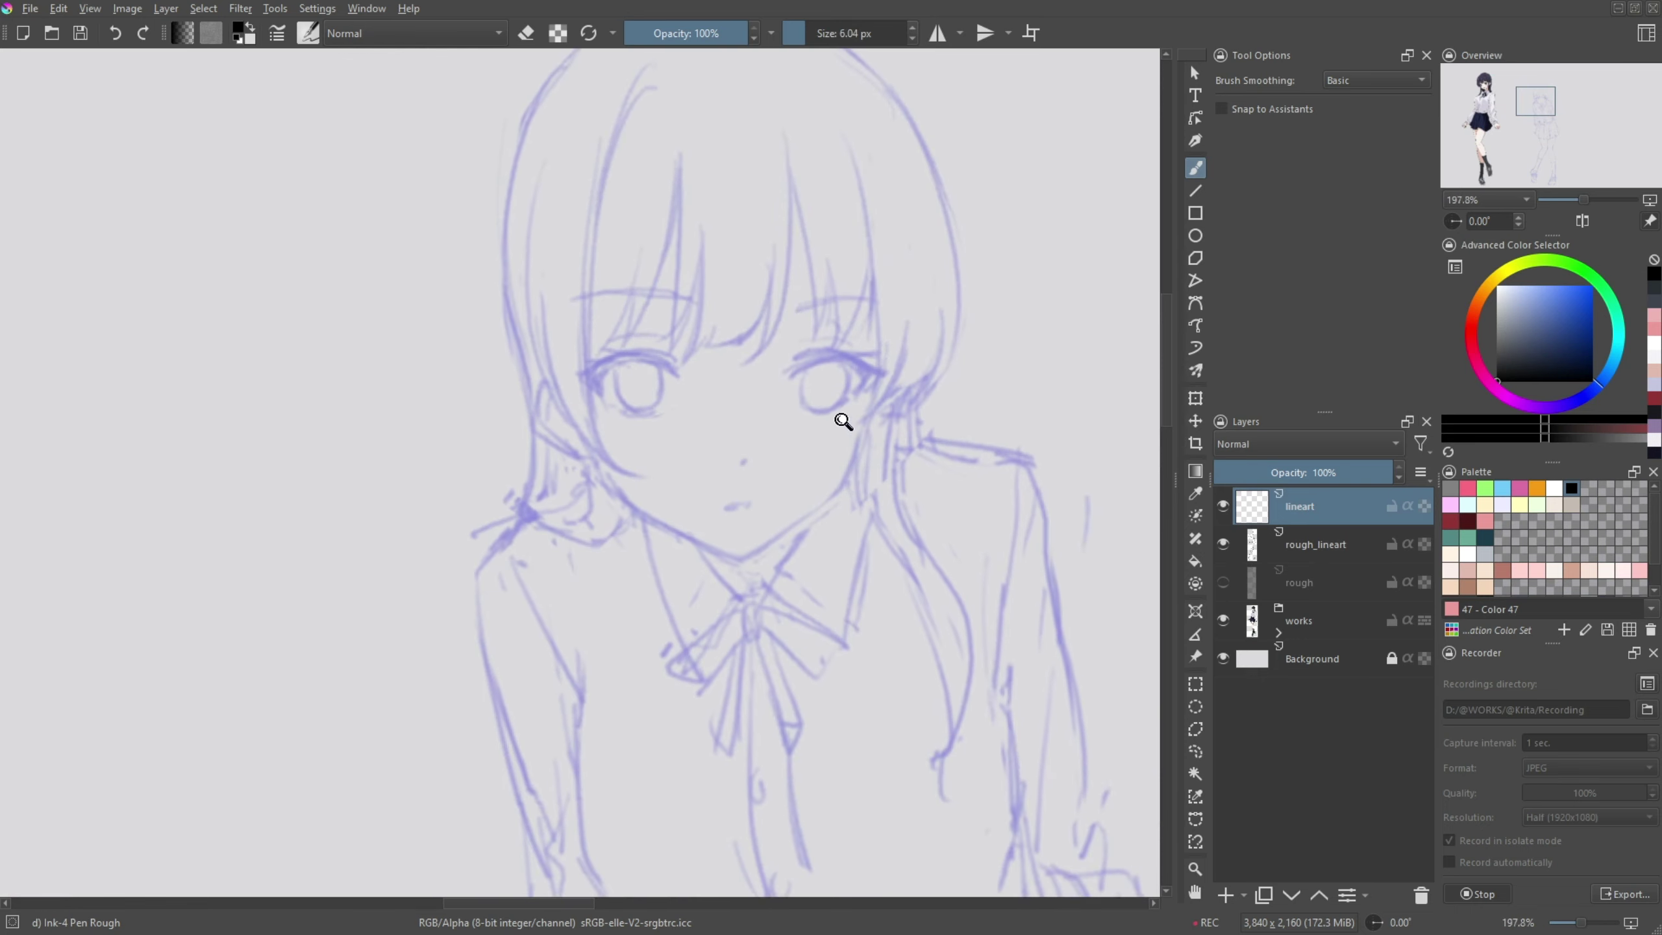
# - Ink the jawline from cheek to cheek and the small nose mark with the 6.04 px pen
pyautogui.moveTo(843, 422); pyautogui.dragTo(841, 425)
pyautogui.moveTo(879, 377); pyautogui.dragTo(848, 483)
pyautogui.moveTo(752, 549)
pyautogui.mouseDown()
pyautogui.moveTo(654, 522)
pyautogui.moveTo(592, 452)
pyautogui.mouseUp()
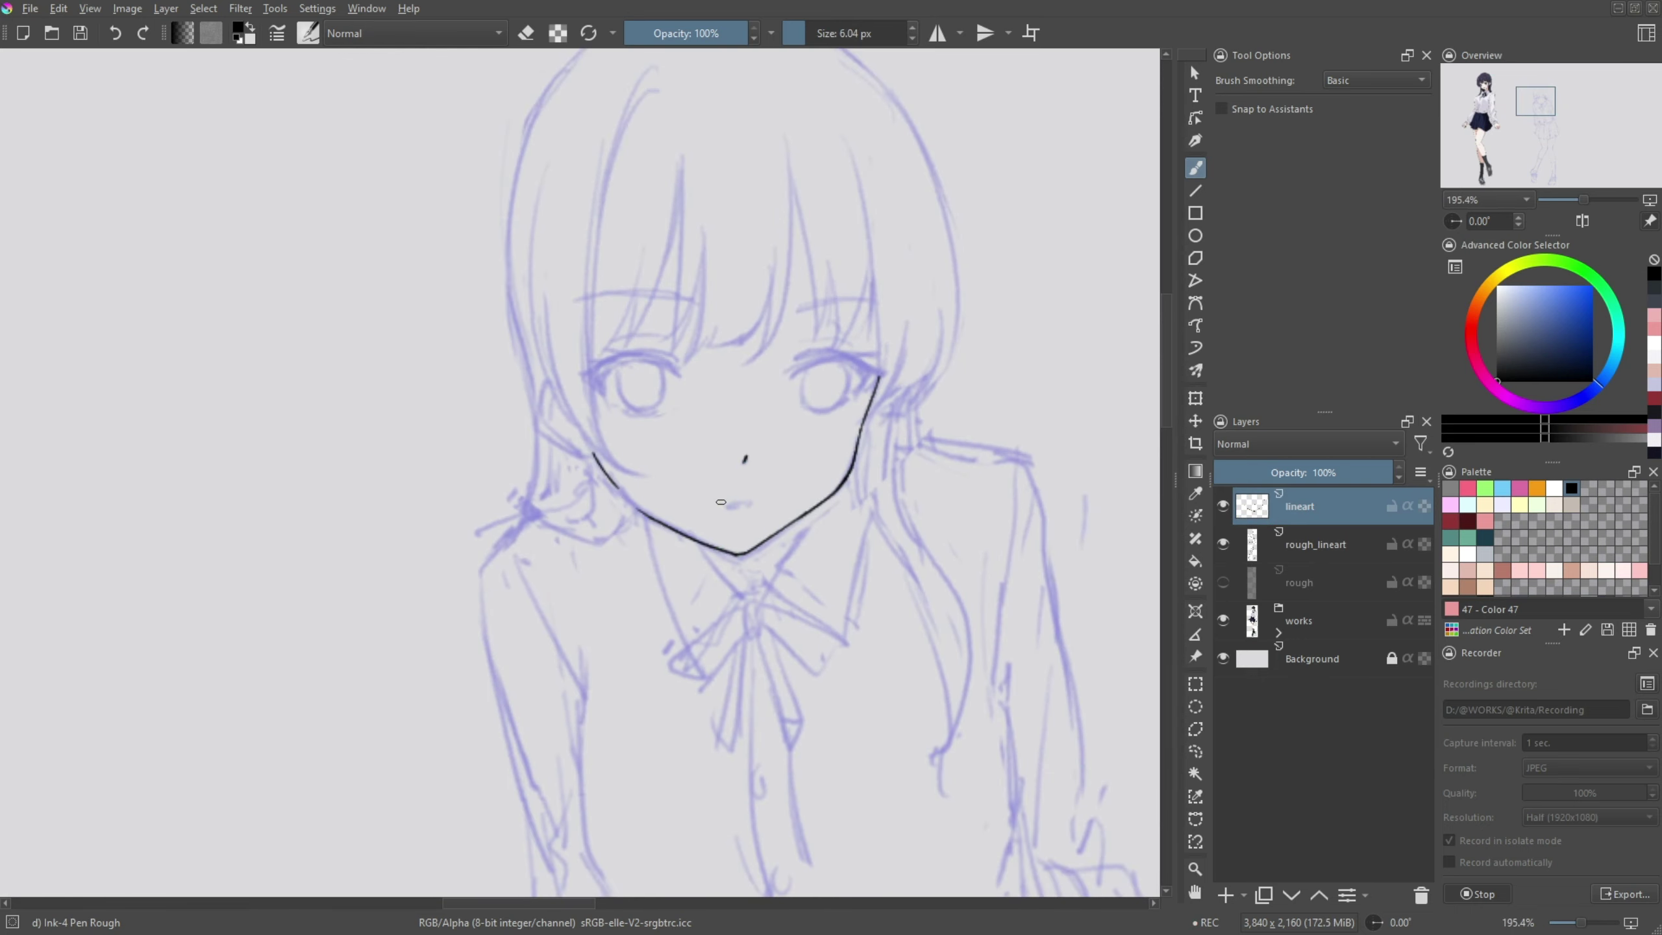
# - Ink the mouth and both eyes, with thick upper lashes, eyelid creases and iris outlines
pyautogui.moveTo(793, 374); pyautogui.dragTo(874, 379)
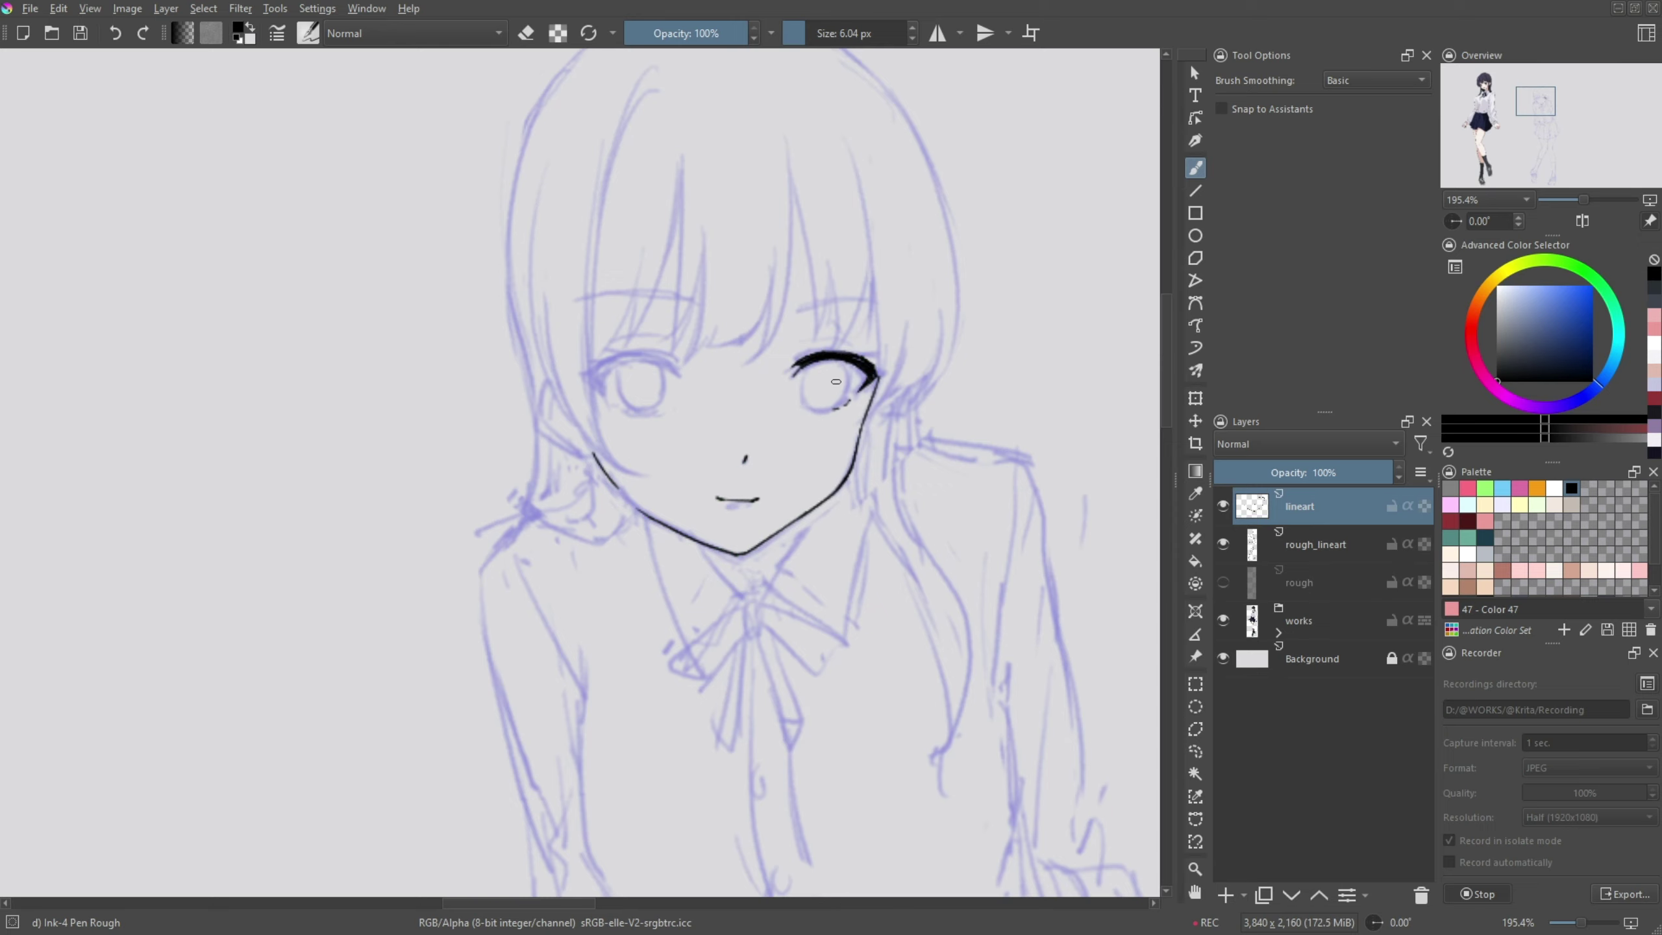
pyautogui.moveTo(811, 365); pyautogui.dragTo(893, 381)
pyautogui.moveTo(759, 380); pyautogui.dragTo(670, 396)
pyautogui.moveTo(670, 393); pyautogui.dragTo(735, 373)
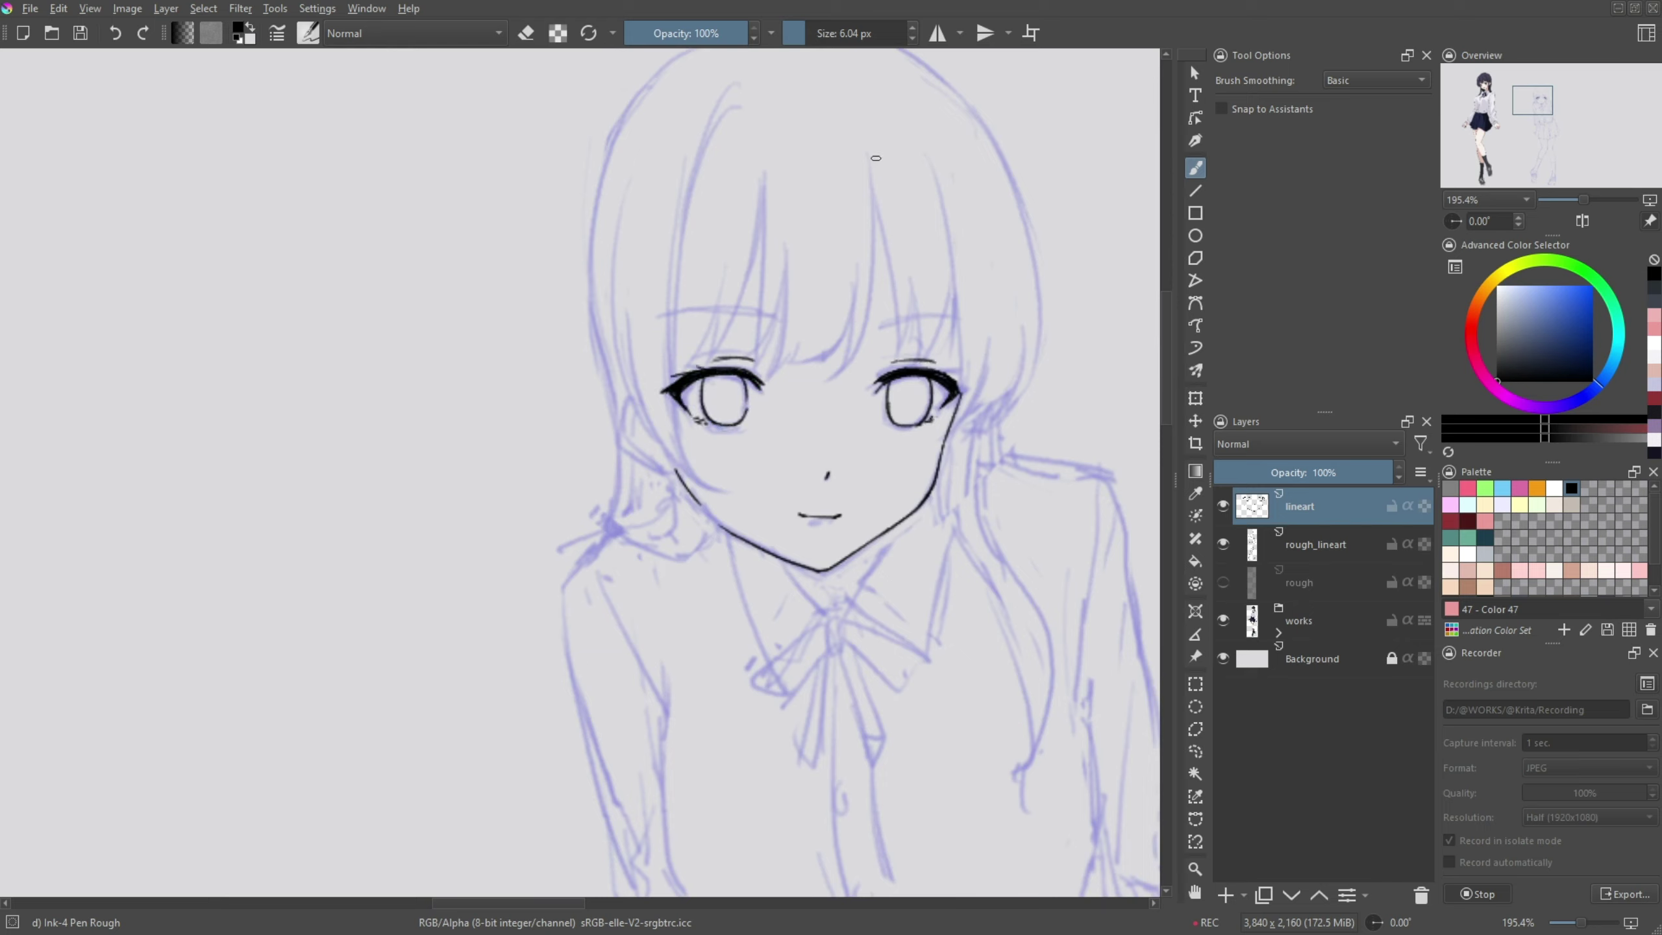
# - Ink the pointed fringe locks across the middle and left side of the forehead, redrawing the central strands
pyautogui.moveTo(875, 158); pyautogui.dragTo(838, 393)
pyautogui.moveTo(861, 270)
pyautogui.mouseDown()
pyautogui.moveTo(839, 392)
pyautogui.moveTo(790, 371)
pyautogui.mouseUp()
pyautogui.moveTo(797, 203); pyautogui.dragTo(766, 396)
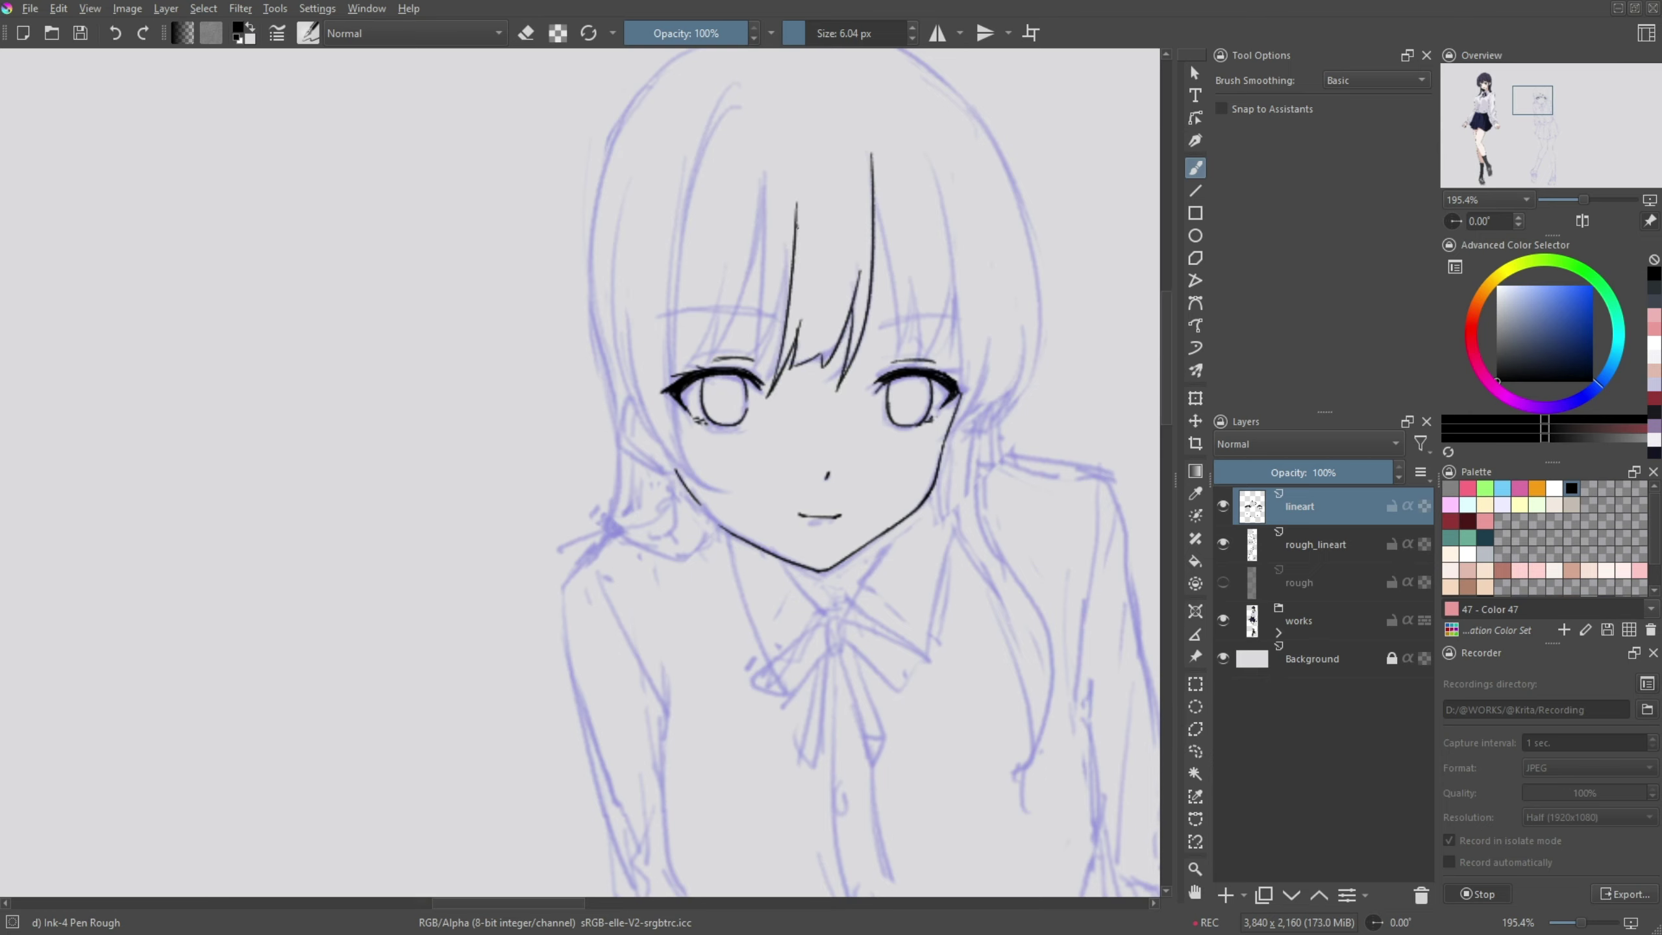
pyautogui.hotkey('ctrl', 'z')
pyautogui.hotkey('ctrl', 'z')
pyautogui.moveTo(857, 243); pyautogui.dragTo(839, 391)
pyautogui.moveTo(821, 345); pyautogui.dragTo(782, 373)
pyautogui.moveTo(795, 177)
pyautogui.mouseDown()
pyautogui.moveTo(760, 365)
pyautogui.moveTo(705, 371)
pyautogui.mouseUp()
pyautogui.moveTo(707, 367)
pyautogui.mouseDown()
pyautogui.moveTo(725, 264)
pyautogui.moveTo(674, 383)
pyautogui.mouseUp()
pyautogui.moveTo(726, 107); pyautogui.dragTo(672, 379)
# - Ink the hair lock framing the left cheek, the left ear and the fringe strands above the right eye
pyautogui.moveTo(627, 239); pyautogui.dragTo(711, 492)
pyautogui.moveTo(712, 492); pyautogui.dragTo(588, 492)
pyautogui.moveTo(514, 386)
pyautogui.mouseDown()
pyautogui.moveTo(485, 424)
pyautogui.moveTo(563, 488)
pyautogui.mouseUp()
pyautogui.moveTo(749, 186); pyautogui.dragTo(779, 359)
pyautogui.moveTo(831, 182)
pyautogui.mouseDown()
pyautogui.moveTo(791, 371)
pyautogui.moveTo(835, 442)
pyautogui.mouseUp()
pyautogui.hotkey('ctrl', 'z')
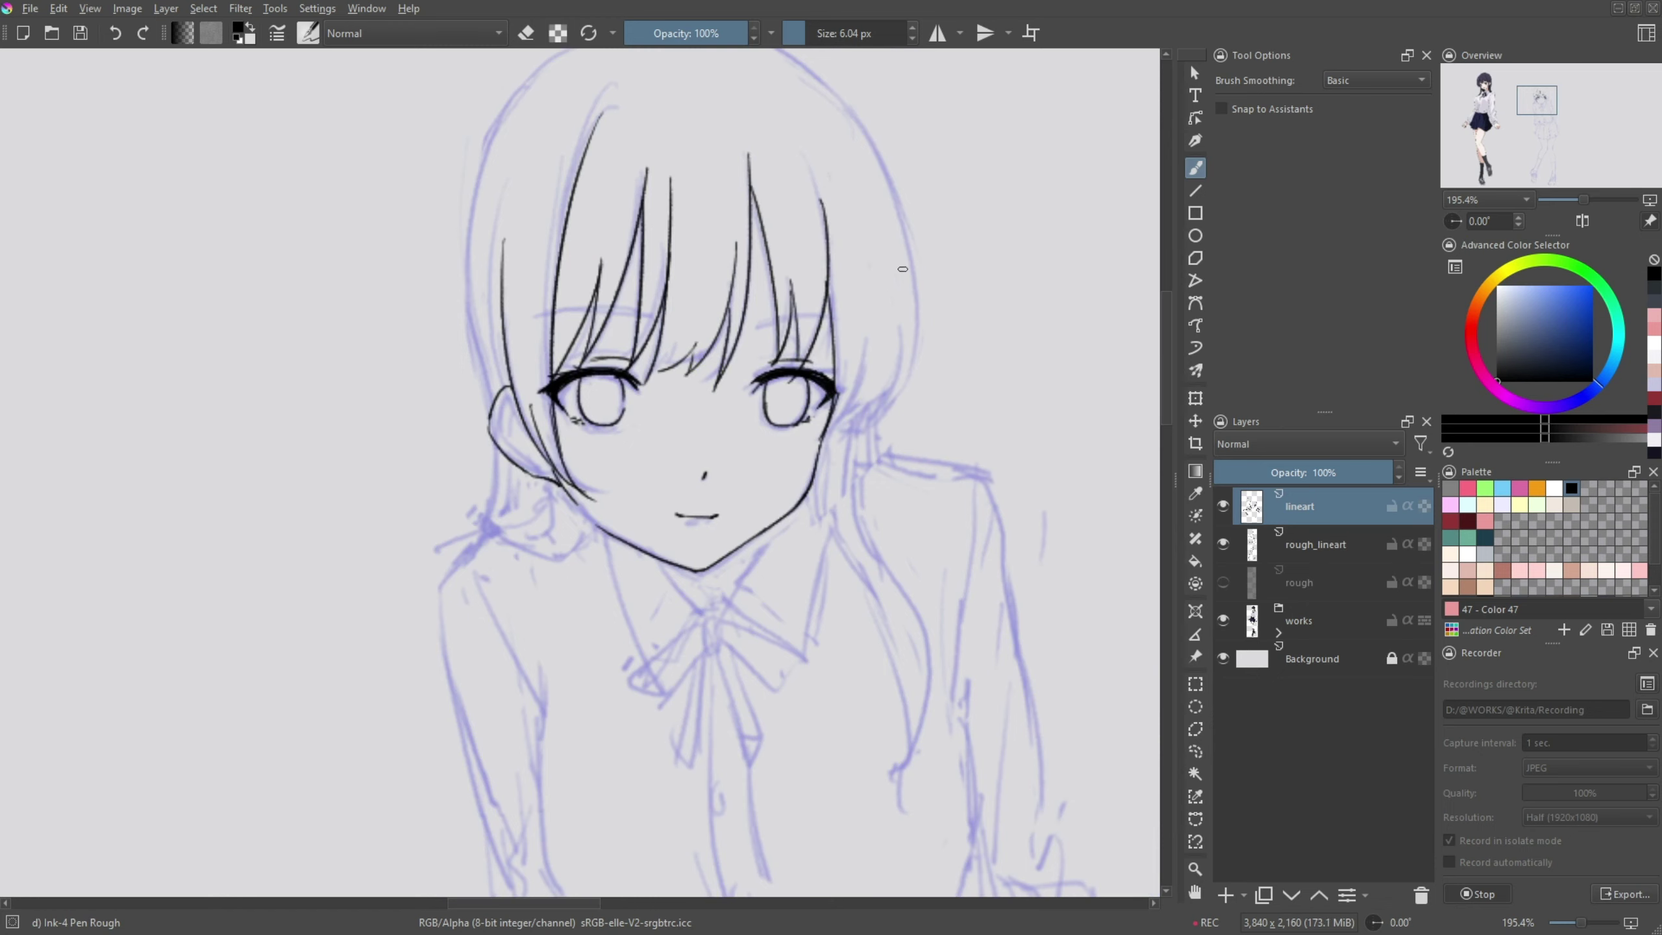
# - Ink the hair locks beside the right cheek and the rounded outline of the head, redoing its left side
pyautogui.moveTo(898, 222); pyautogui.dragTo(874, 429)
pyautogui.moveTo(900, 303); pyautogui.dragTo(803, 460)
pyautogui.moveTo(805, 458); pyautogui.dragTo(701, 630)
pyautogui.moveTo(505, 207)
pyautogui.mouseDown()
pyautogui.moveTo(687, 163)
pyautogui.moveTo(569, 192)
pyautogui.mouseUp()
pyautogui.moveTo(497, 224)
pyautogui.mouseDown()
pyautogui.moveTo(621, 298)
pyautogui.moveTo(683, 466)
pyautogui.mouseUp()
pyautogui.hotkey('ctrl', 'z')
pyautogui.moveTo(654, 459); pyautogui.dragTo(929, 329)
pyautogui.moveTo(686, 91)
pyautogui.mouseDown()
pyautogui.moveTo(533, 223)
pyautogui.moveTo(513, 425)
pyautogui.mouseUp()
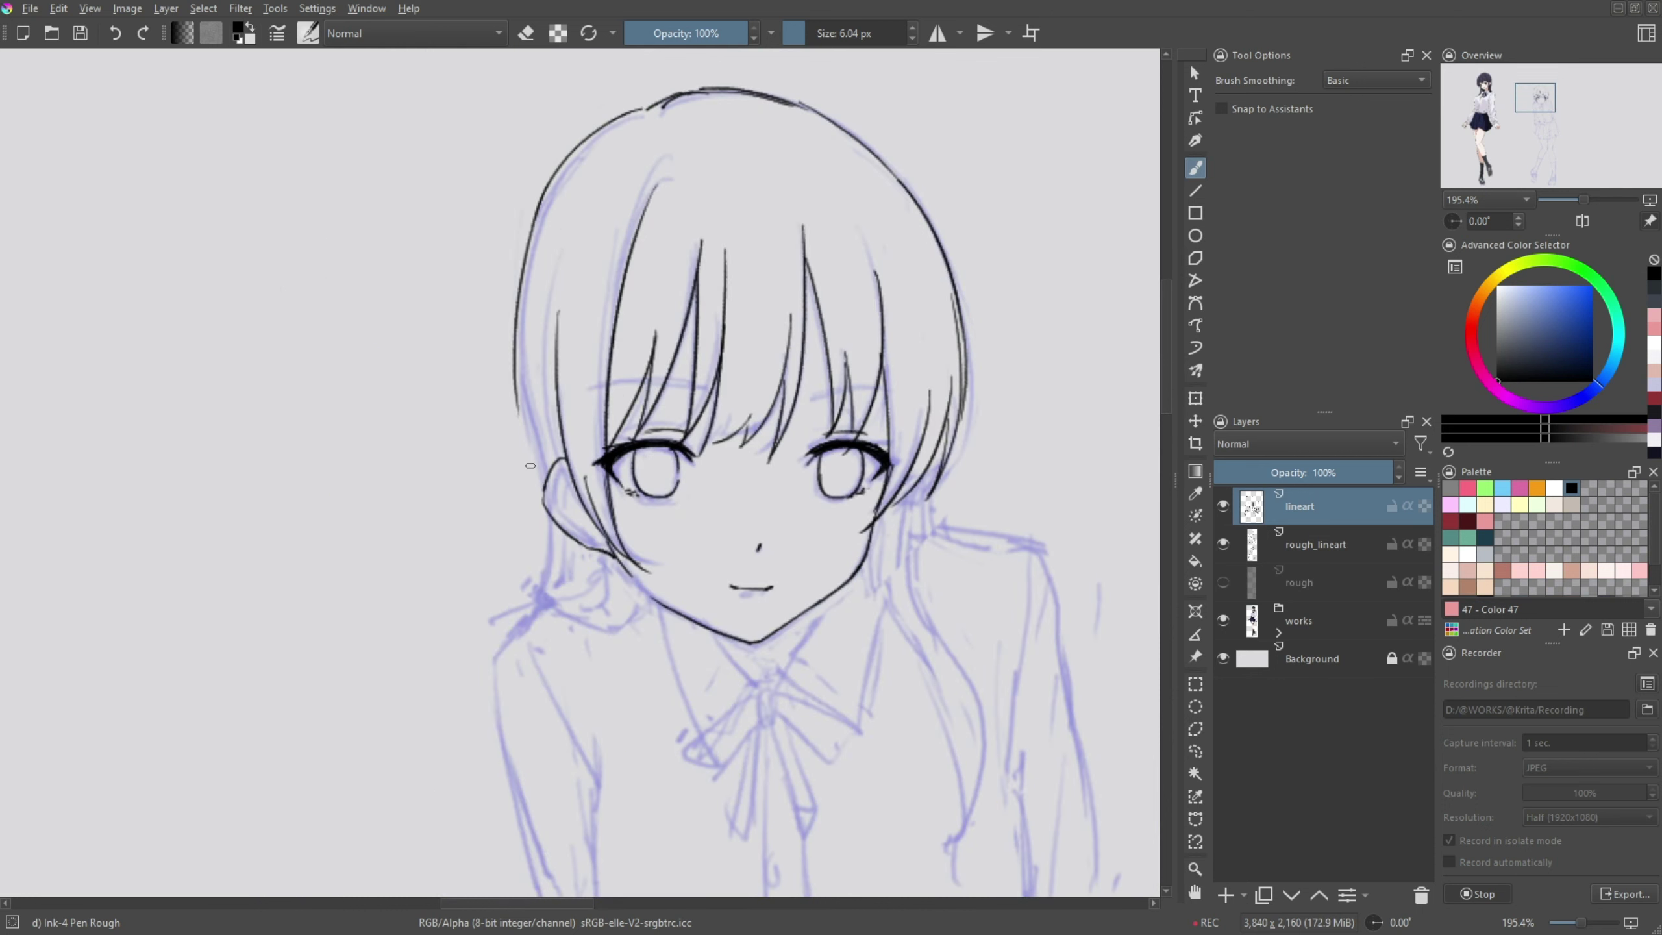
pyautogui.hotkey('ctrl', 'z')
pyautogui.moveTo(513, 262); pyautogui.dragTo(553, 481)
# - Ink the shirt collar below the chin and the ribbon bow at its centre
pyautogui.moveTo(598, 553); pyautogui.dragTo(605, 579)
pyautogui.moveTo(815, 605); pyautogui.dragTo(847, 499)
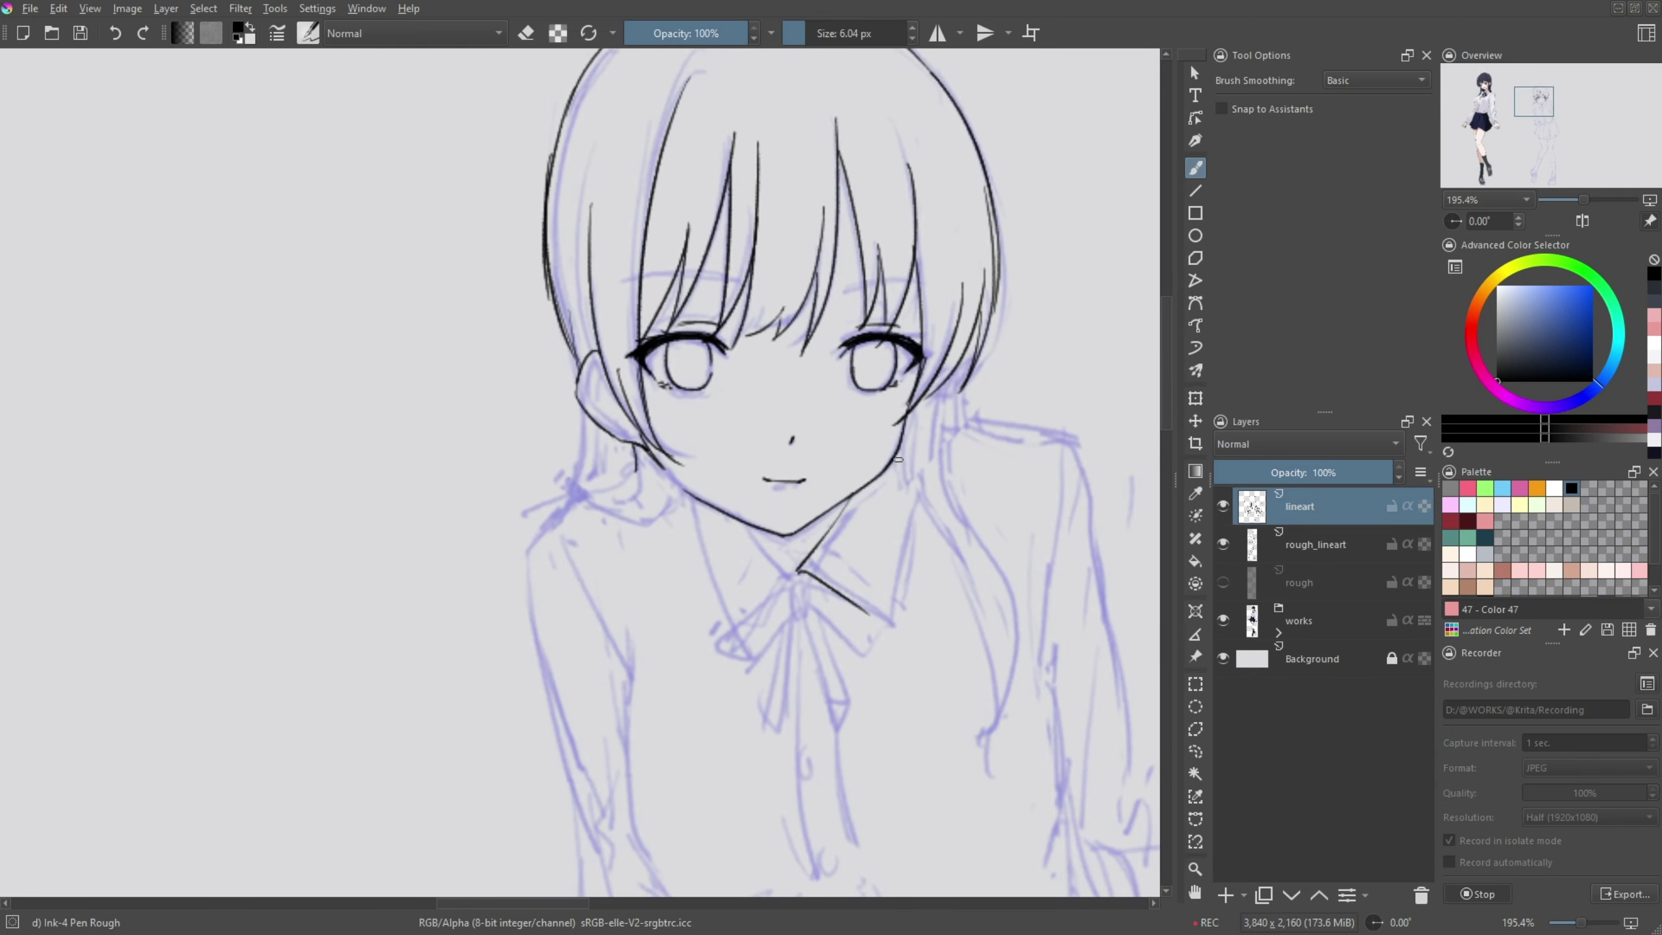
pyautogui.moveTo(906, 442); pyautogui.dragTo(877, 627)
pyautogui.moveTo(789, 571); pyautogui.dragTo(712, 630)
pyautogui.moveTo(685, 496)
pyautogui.mouseDown()
pyautogui.moveTo(718, 618)
pyautogui.moveTo(792, 616)
pyautogui.mouseUp()
pyautogui.moveTo(810, 612); pyautogui.dragTo(850, 657)
pyautogui.moveTo(789, 616)
pyautogui.mouseDown()
pyautogui.moveTo(779, 702)
pyautogui.moveTo(794, 619)
pyautogui.mouseUp()
pyautogui.moveTo(808, 615)
pyautogui.mouseDown()
pyautogui.moveTo(854, 746)
pyautogui.moveTo(850, 726)
pyautogui.moveTo(880, 753)
pyautogui.moveTo(771, 746)
pyautogui.moveTo(765, 763)
pyautogui.mouseUp()
pyautogui.hotkey('ctrl', 'z')
# - Clean up the left hair outline with Eraser Circle and ink the shoulder curl and the long lock over the chest
pyautogui.rightClick(782, 667)
pyautogui.press('-')
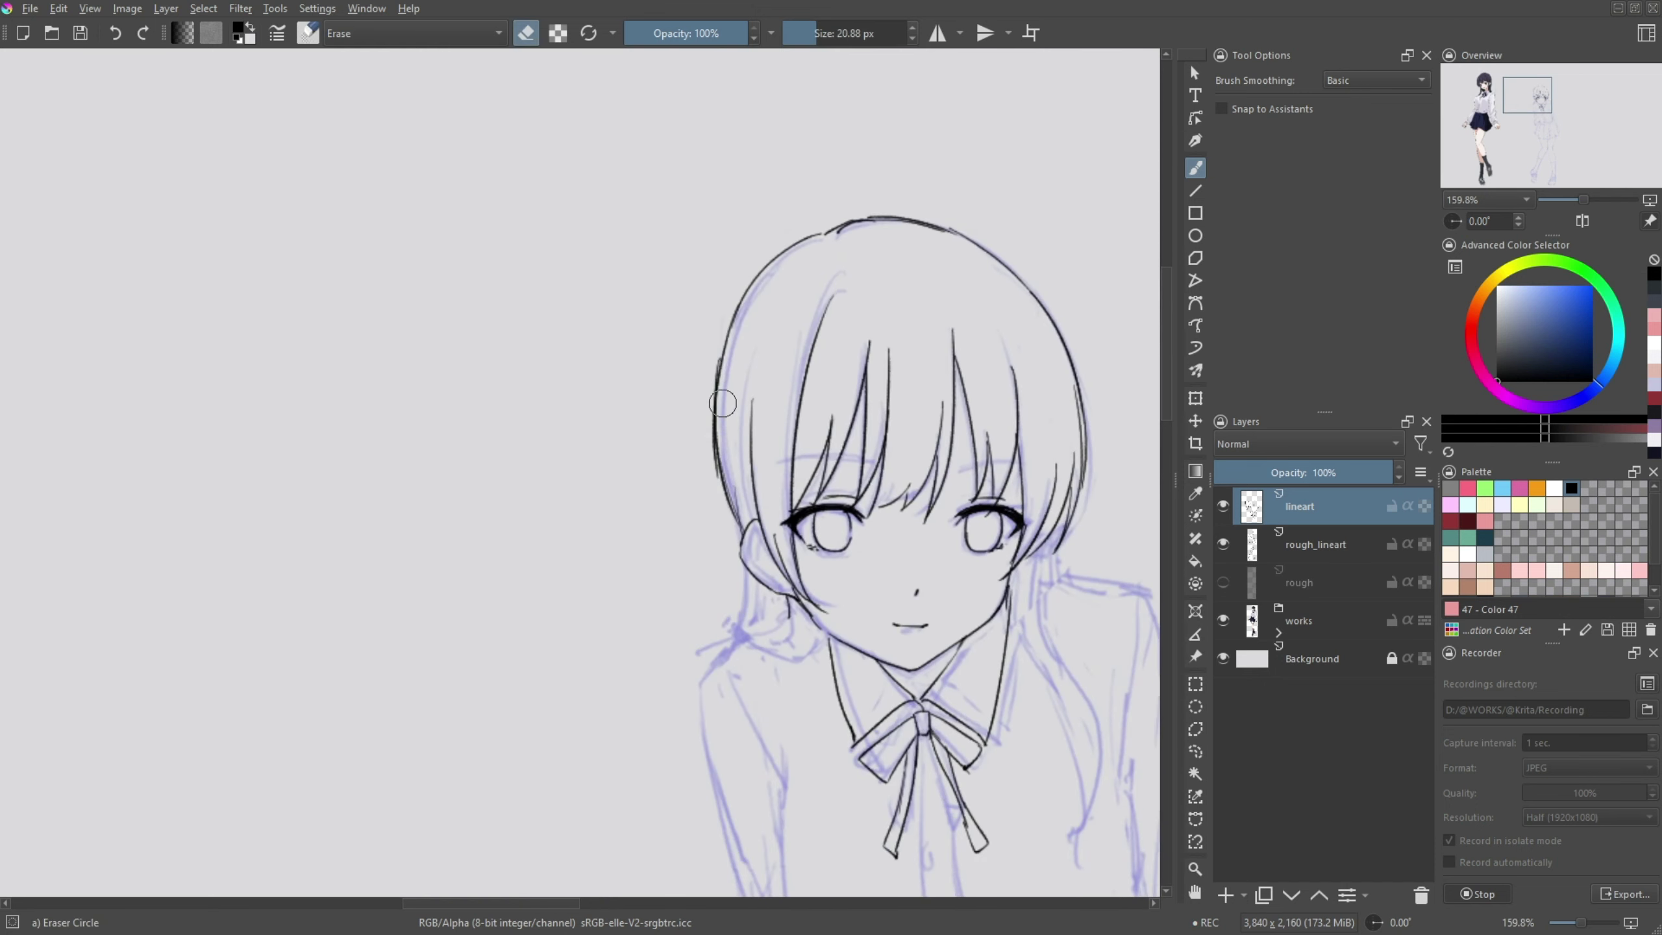
pyautogui.moveTo(723, 327); pyautogui.dragTo(736, 549)
pyautogui.moveTo(713, 379); pyautogui.dragTo(746, 639)
pyautogui.moveTo(733, 575); pyautogui.dragTo(820, 671)
pyautogui.press('+')
pyautogui.moveTo(804, 422)
pyautogui.mouseDown()
pyautogui.moveTo(811, 563)
pyautogui.moveTo(877, 694)
pyautogui.mouseUp()
pyautogui.moveTo(811, 498); pyautogui.dragTo(896, 733)
pyautogui.moveTo(834, 642); pyautogui.dragTo(850, 769)
pyautogui.moveTo(876, 655); pyautogui.dragTo(854, 555)
pyautogui.press('e')
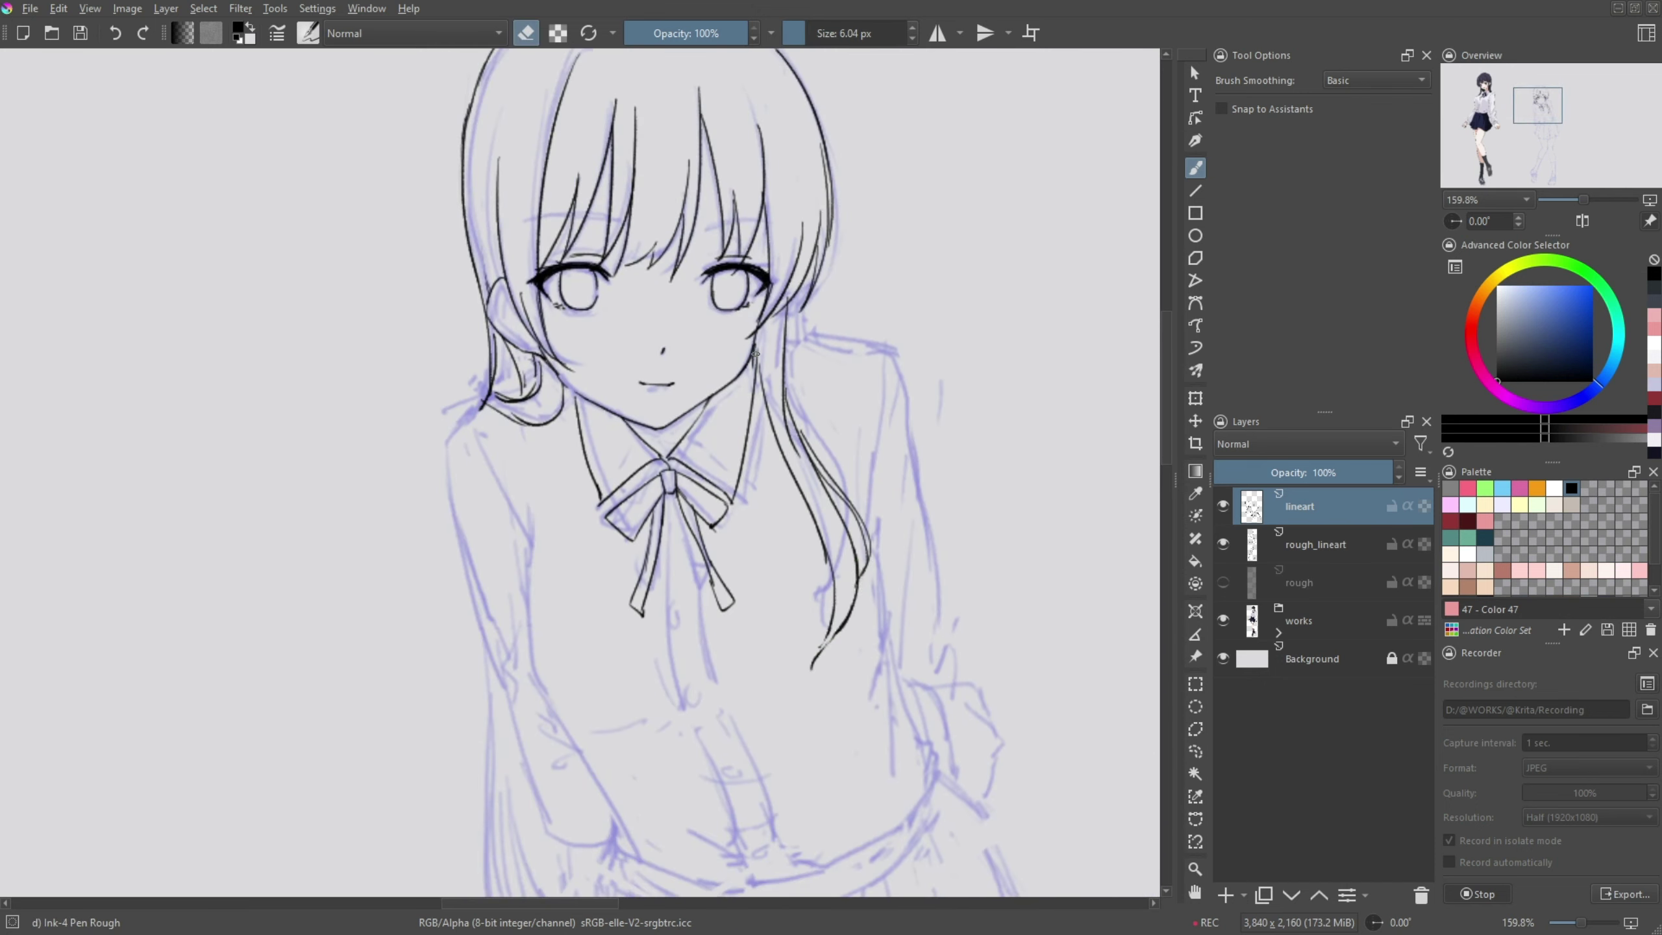
# - Ink the shirt body with its side contours, button placket and gathered hem at the waist
pyautogui.press('-')
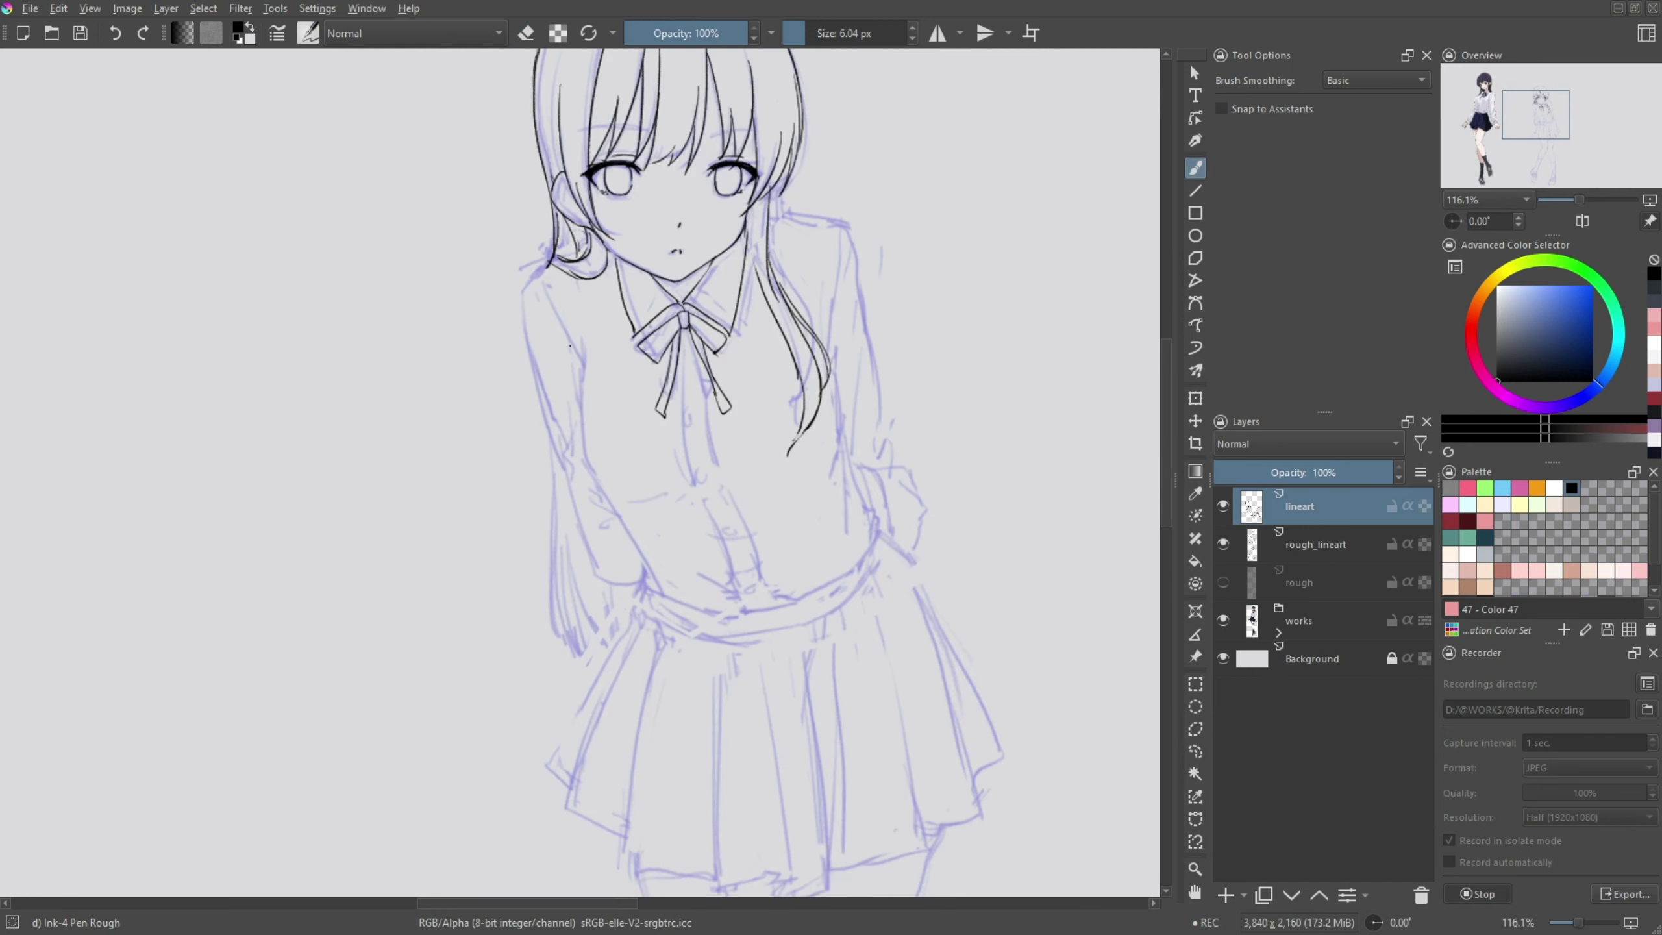
pyautogui.moveTo(569, 347); pyautogui.dragTo(591, 472)
pyautogui.moveTo(665, 561); pyautogui.dragTo(697, 599)
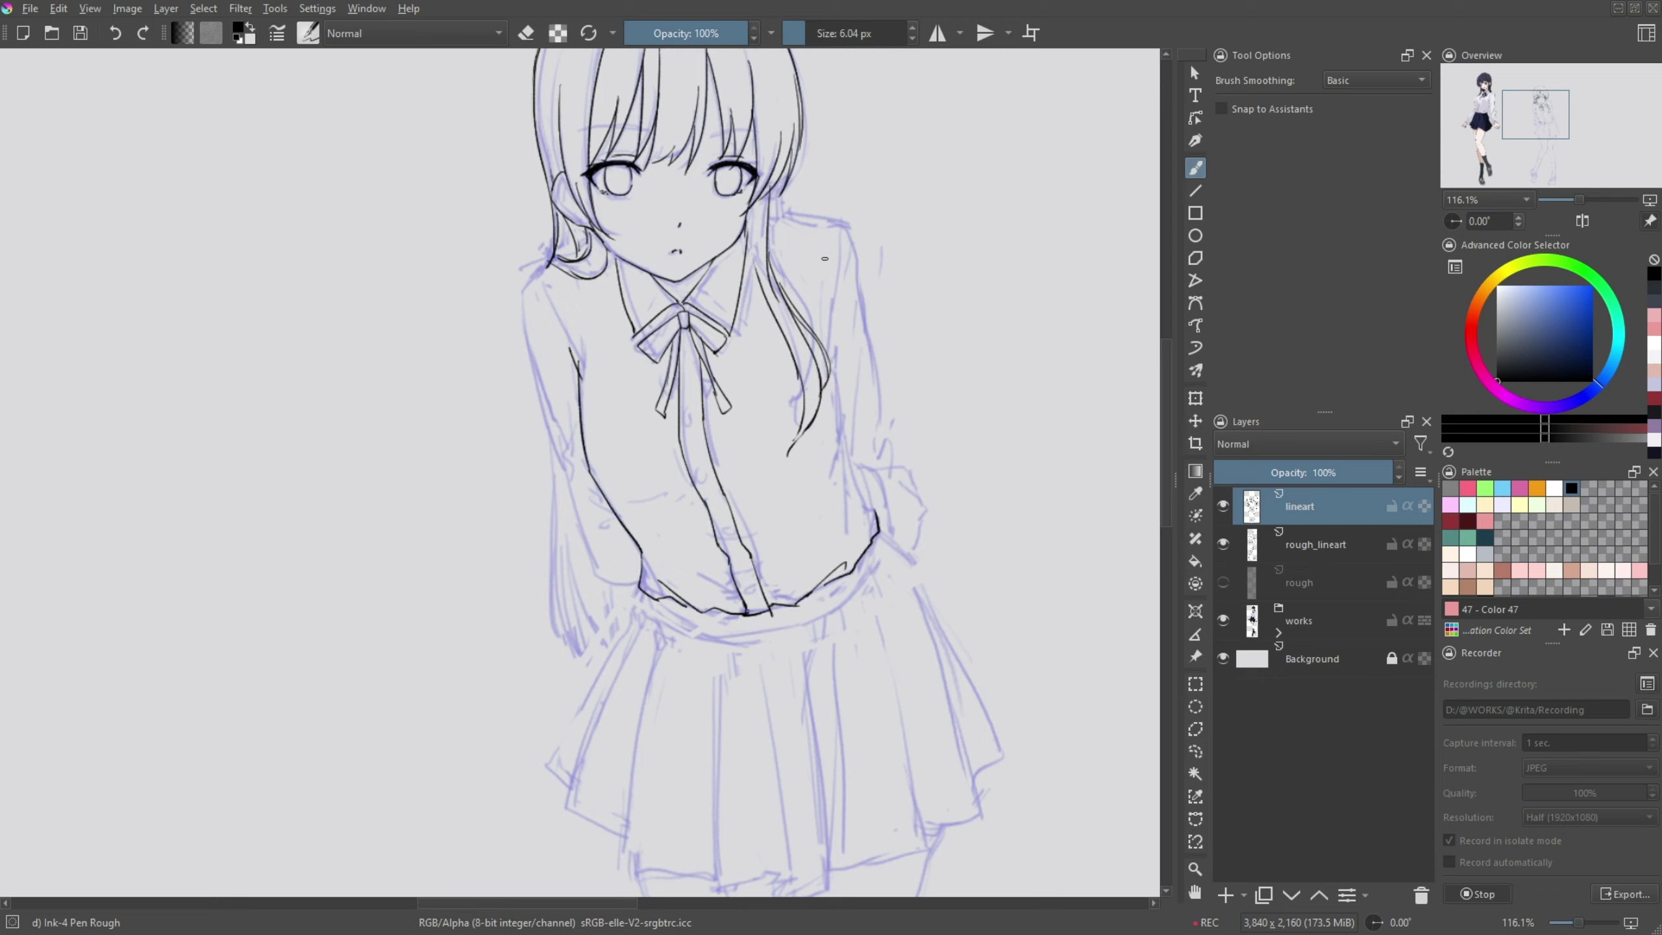
pyautogui.moveTo(825, 284); pyautogui.dragTo(828, 354)
pyautogui.moveTo(831, 343); pyautogui.dragTo(853, 517)
# - Ink both shoulders and sleeves, including the elbow folds, the cuff and the hand behind the back
pyautogui.moveTo(776, 214); pyautogui.dragTo(866, 321)
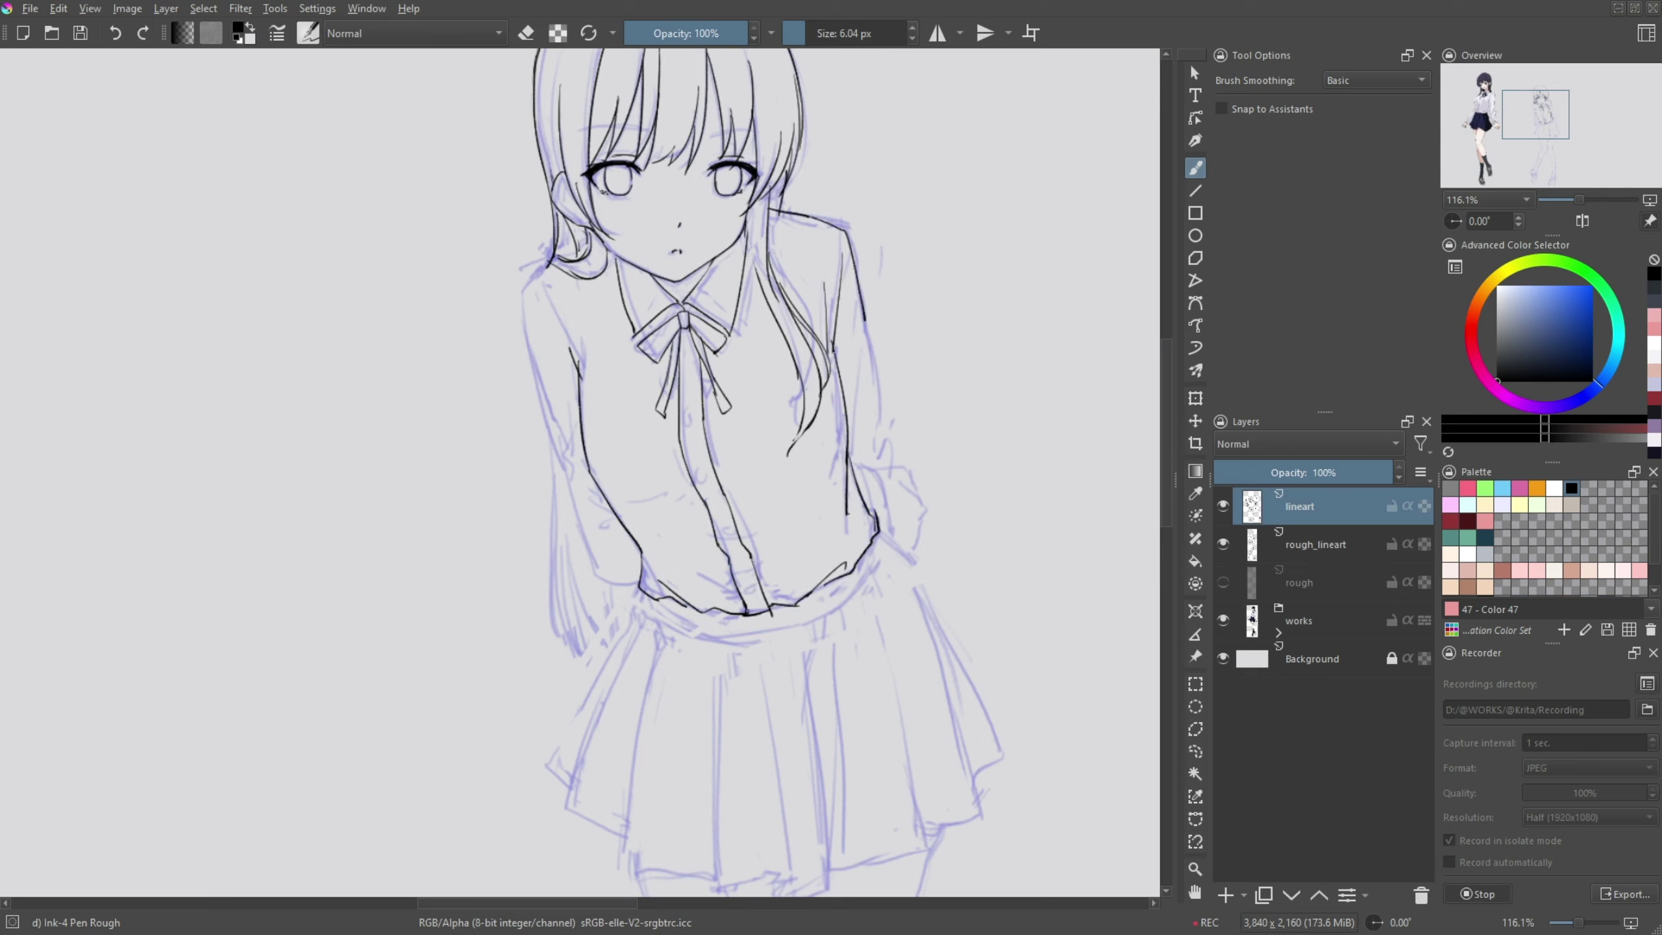
pyautogui.moveTo(550, 263); pyautogui.dragTo(537, 396)
pyautogui.moveTo(535, 405); pyautogui.dragTo(640, 590)
pyautogui.moveTo(620, 520); pyautogui.dragTo(597, 524)
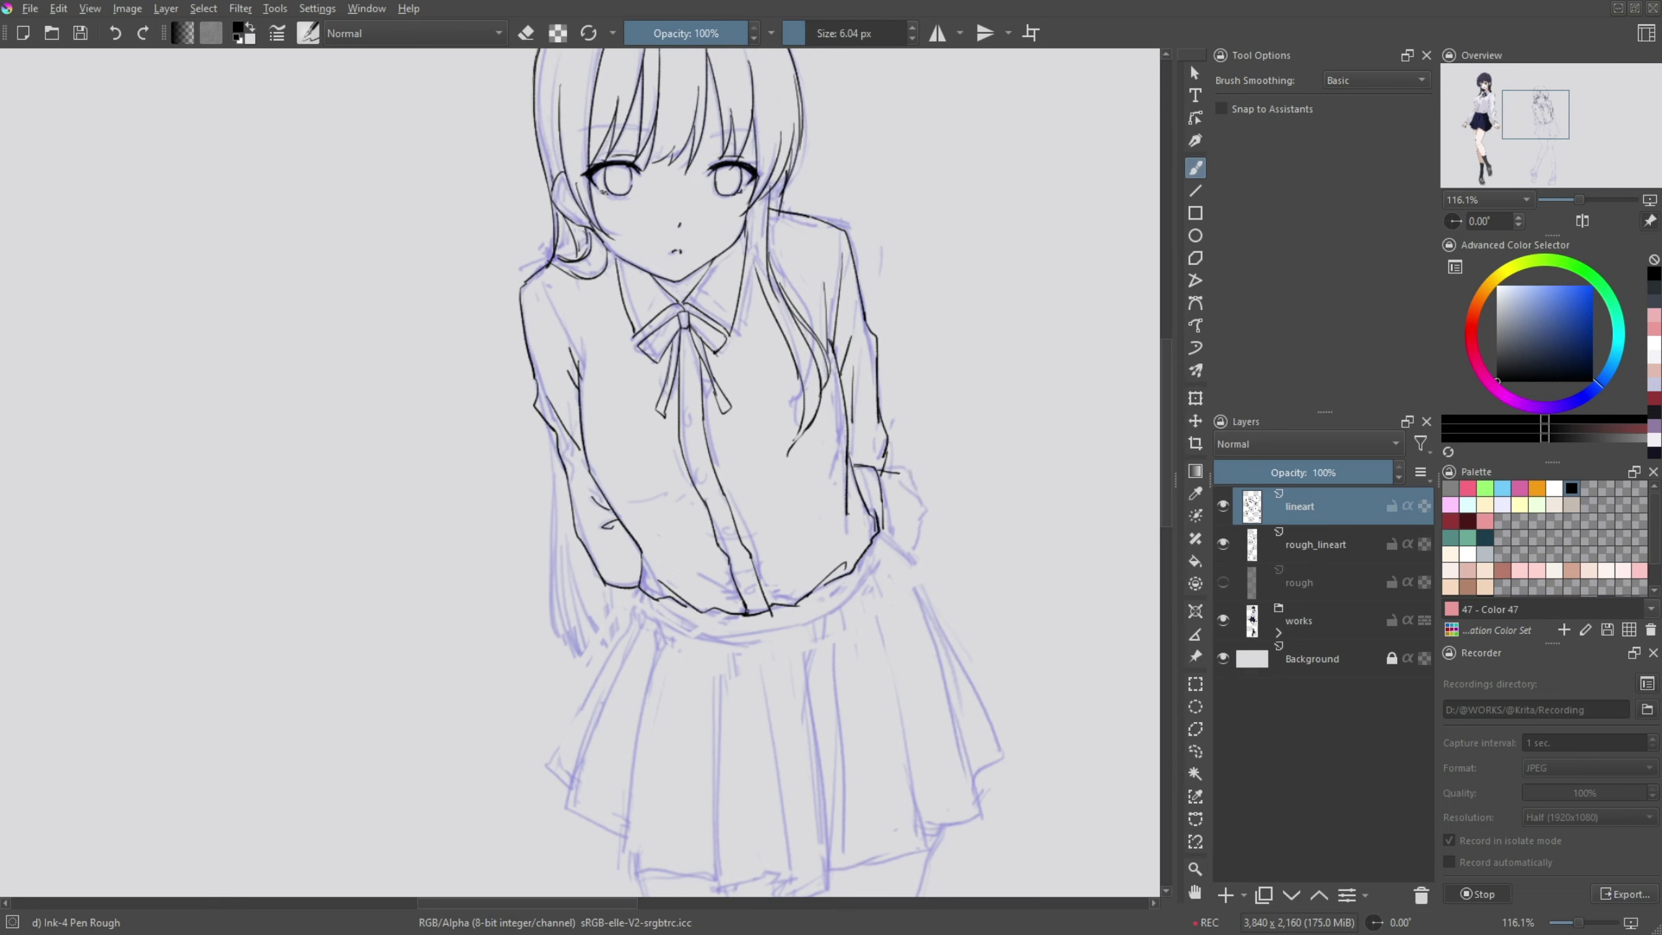
pyautogui.moveTo(883, 474); pyautogui.dragTo(901, 547)
# - Ink the skirt's curved waistband, the first side line and the short folds just below the waist
pyautogui.moveTo(775, 630); pyautogui.dragTo(796, 624)
pyautogui.moveTo(784, 621); pyautogui.dragTo(677, 471)
pyautogui.moveTo(792, 389); pyautogui.dragTo(837, 477)
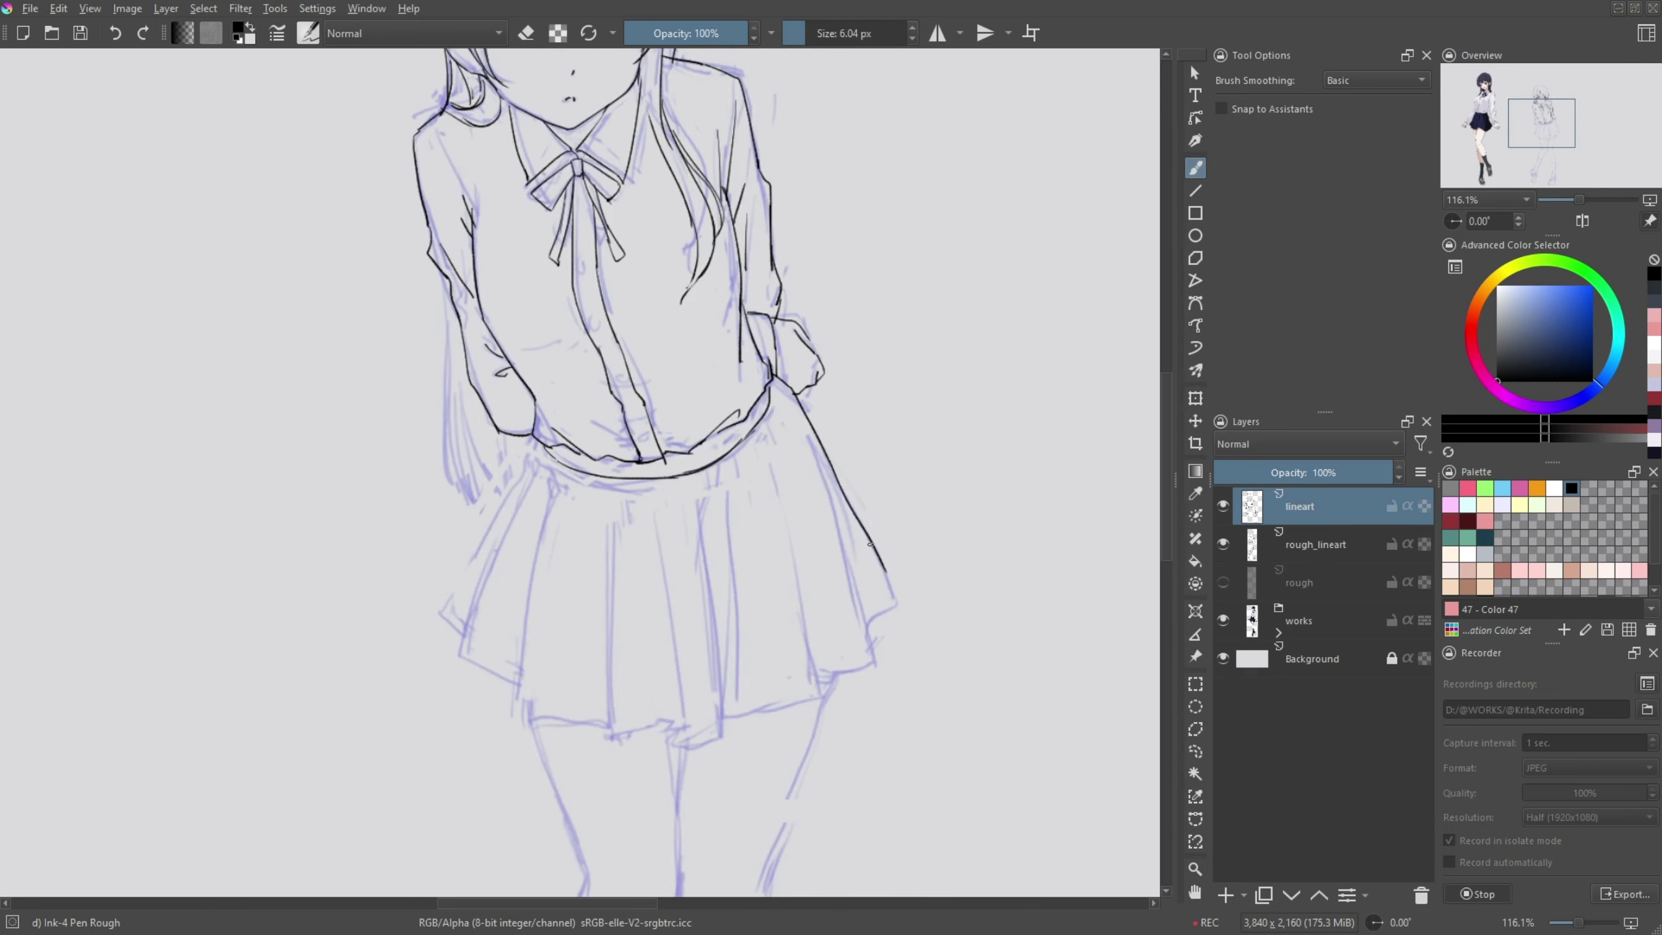
pyautogui.moveTo(729, 477); pyautogui.dragTo(657, 532)
pyautogui.moveTo(587, 486); pyautogui.dragTo(635, 509)
# - Ink the skirt's left edge, the left and central pleats and the wavy hem beneath them
pyautogui.moveTo(540, 450)
pyautogui.mouseDown()
pyautogui.moveTo(442, 611)
pyautogui.moveTo(461, 635)
pyautogui.mouseUp()
pyautogui.moveTo(545, 458)
pyautogui.mouseDown()
pyautogui.moveTo(456, 653)
pyautogui.moveTo(512, 694)
pyautogui.mouseUp()
pyautogui.moveTo(561, 466)
pyautogui.mouseDown()
pyautogui.moveTo(525, 612)
pyautogui.moveTo(610, 733)
pyautogui.mouseUp()
pyautogui.moveTo(595, 494); pyautogui.dragTo(609, 738)
pyautogui.moveTo(609, 738); pyautogui.dragTo(692, 726)
pyautogui.moveTo(659, 534); pyautogui.dragTo(688, 737)
pyautogui.moveTo(686, 746); pyautogui.dragTo(726, 719)
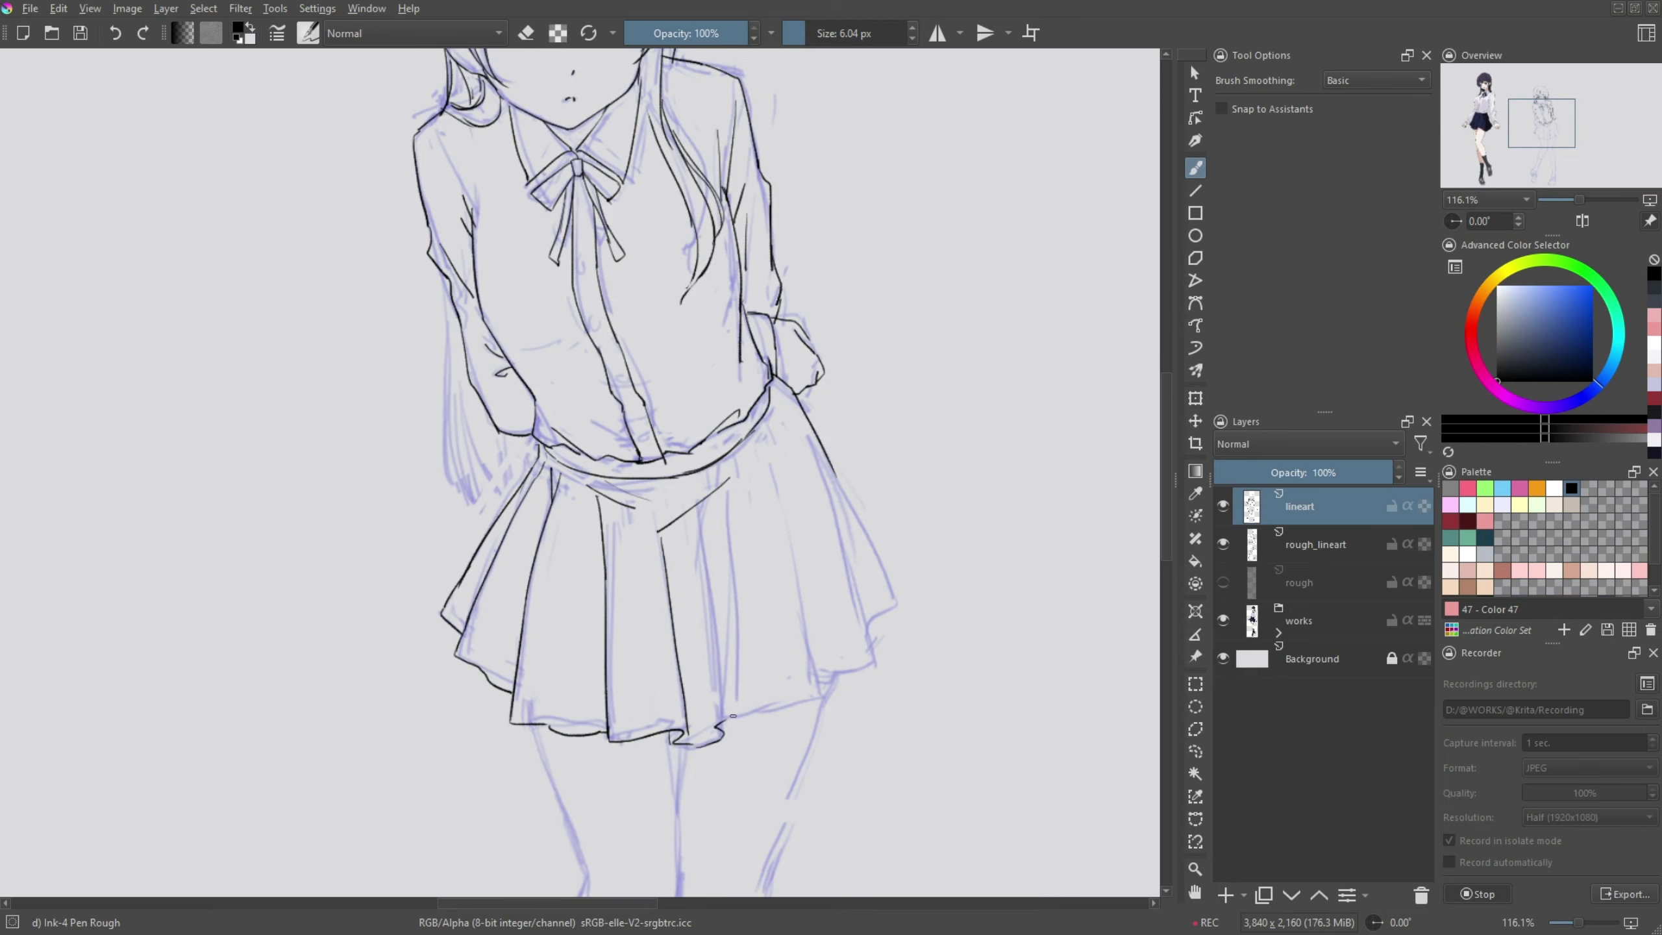
# - Ink the right-hand pleats, the remaining hem and the outer right edge of the skirt
pyautogui.moveTo(695, 513); pyautogui.dragTo(716, 728)
pyautogui.moveTo(723, 721); pyautogui.dragTo(817, 693)
pyautogui.moveTo(740, 496); pyautogui.dragTo(772, 713)
pyautogui.moveTo(762, 422); pyautogui.dragTo(800, 590)
pyautogui.moveTo(771, 382); pyautogui.dragTo(896, 605)
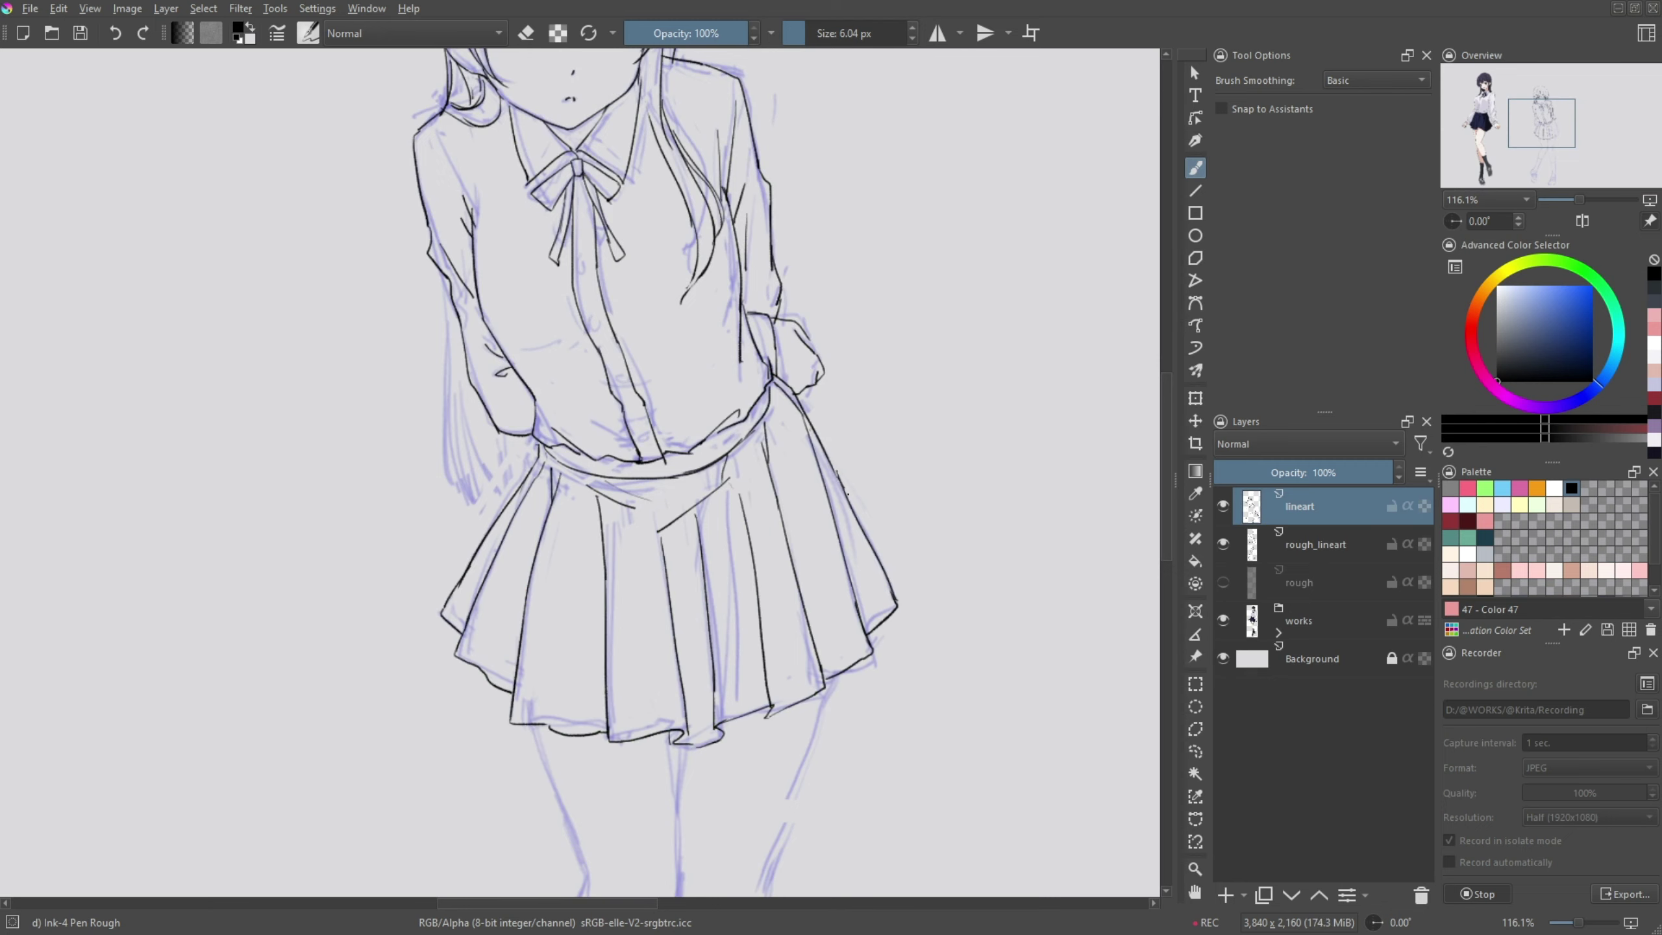
# - Ink the inner thigh line and the left leg's contours from the skirt hem down to the ankle
pyautogui.moveTo(648, 451); pyautogui.dragTo(655, 577)
pyautogui.moveTo(650, 487); pyautogui.dragTo(646, 626)
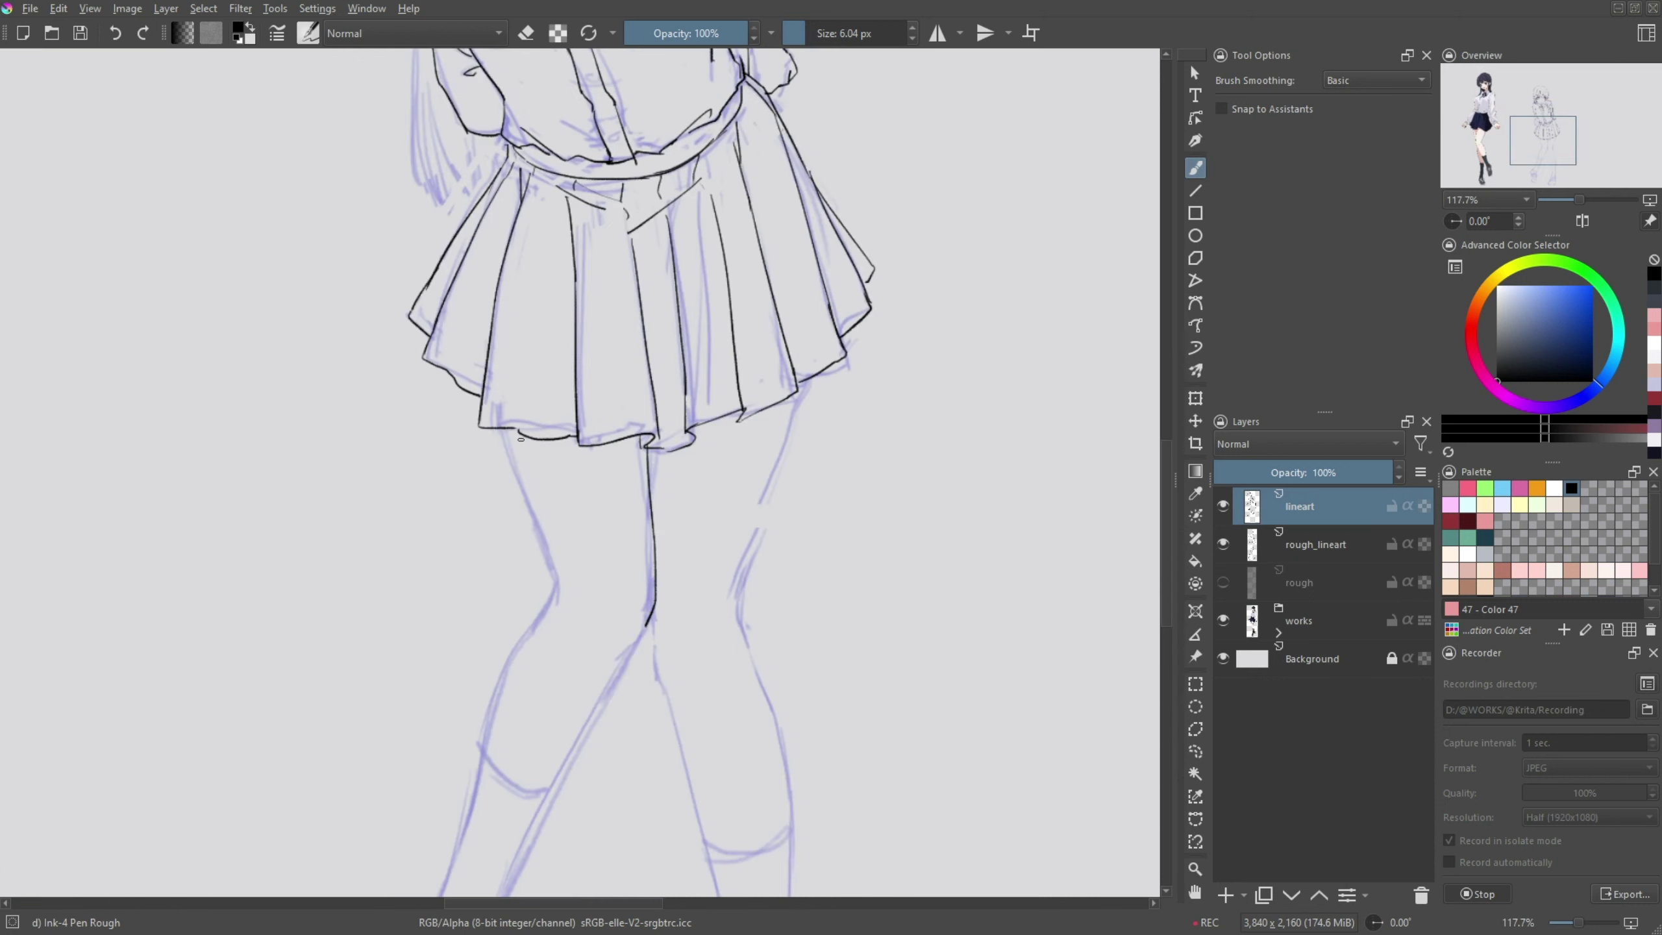
pyautogui.moveTo(505, 448); pyautogui.dragTo(555, 597)
pyautogui.scroll(-5, 555, 597)
pyautogui.moveTo(654, 359); pyautogui.dragTo(545, 663)
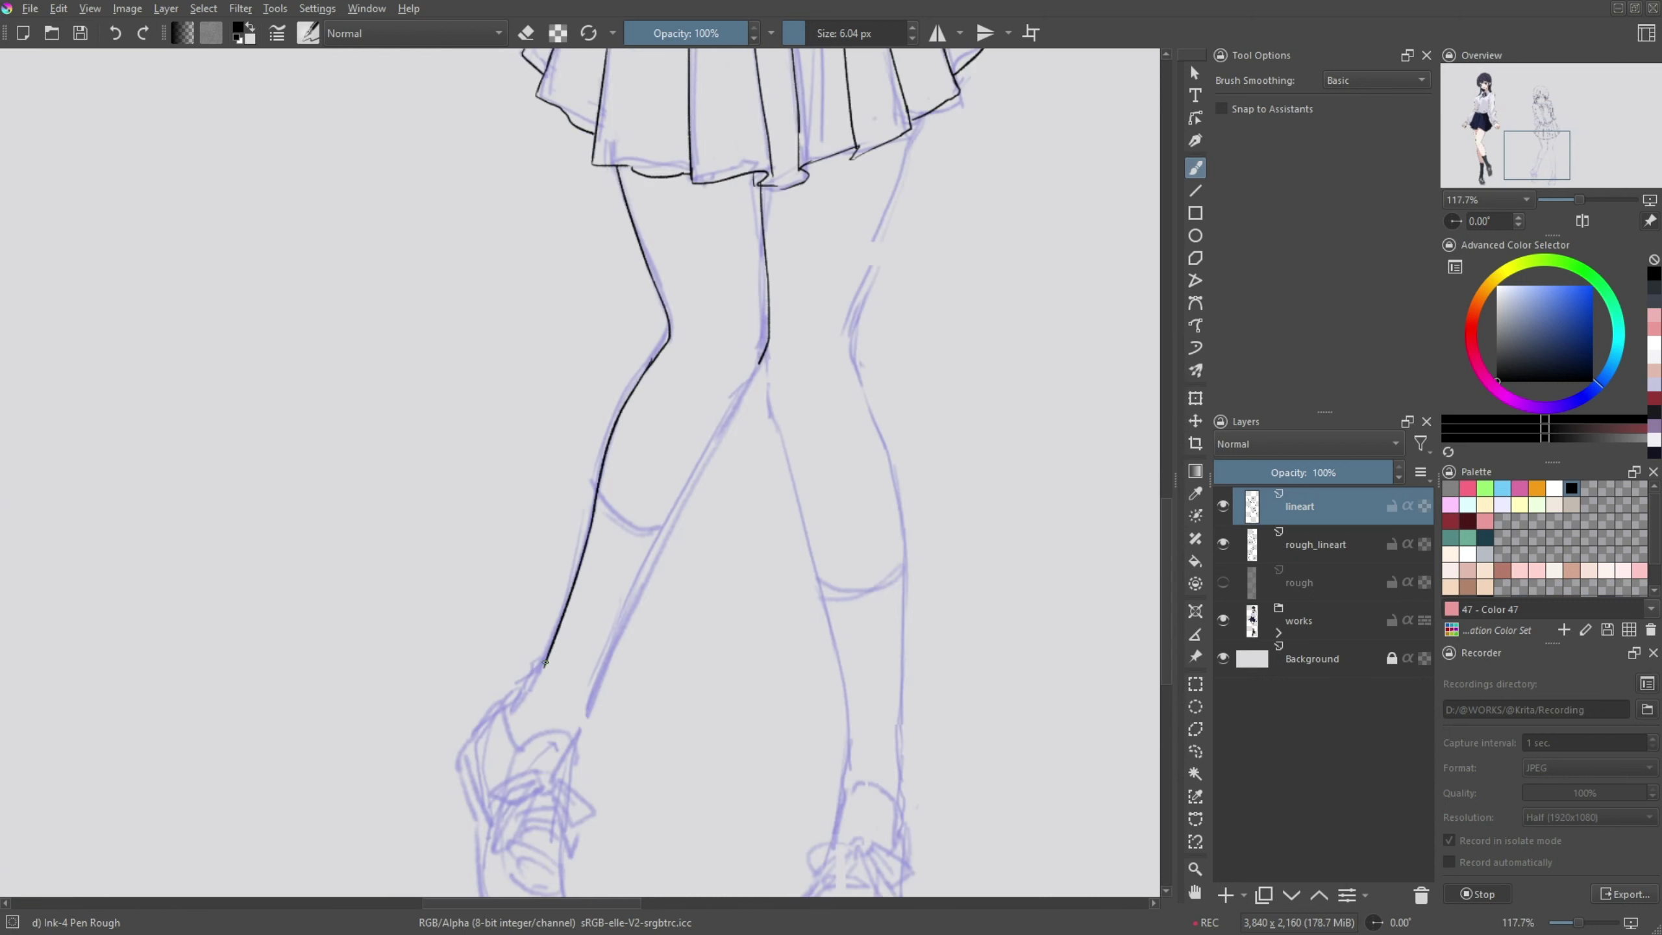
pyautogui.moveTo(749, 386); pyautogui.dragTo(586, 713)
# - Ink both contours of the right leg from the skirt hem down to the shoe
pyautogui.scroll(3, 654, 458)
pyautogui.moveTo(656, 483); pyautogui.dragTo(667, 535)
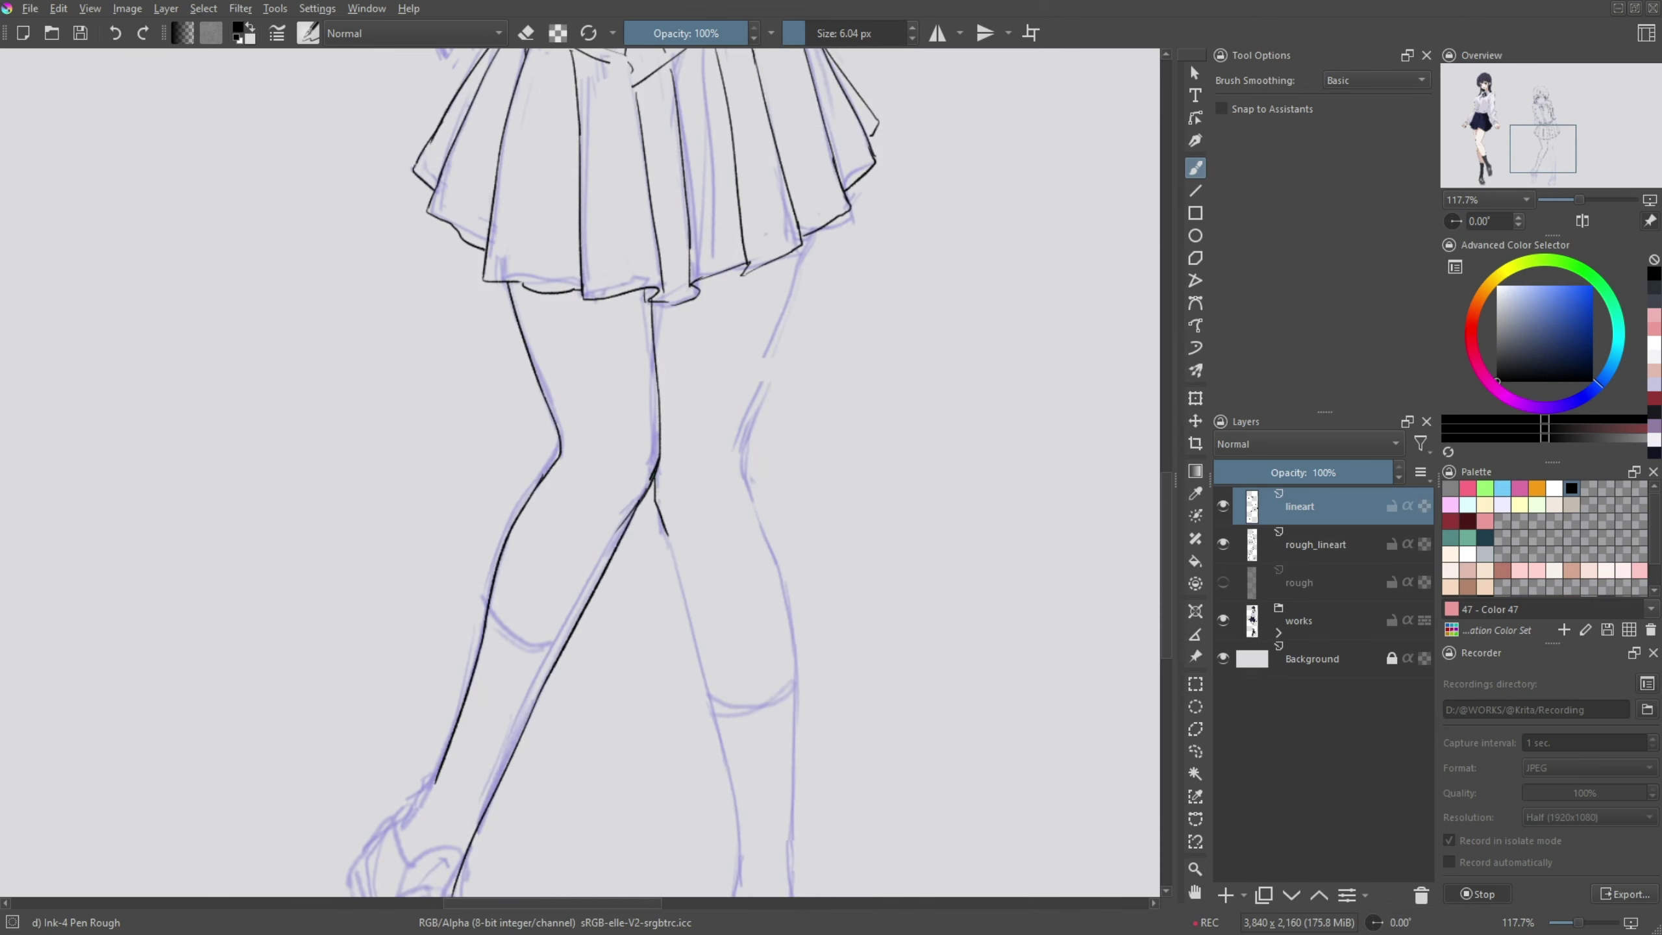
pyautogui.moveTo(701, 682); pyautogui.dragTo(729, 792)
pyautogui.scroll(-2, 729, 792)
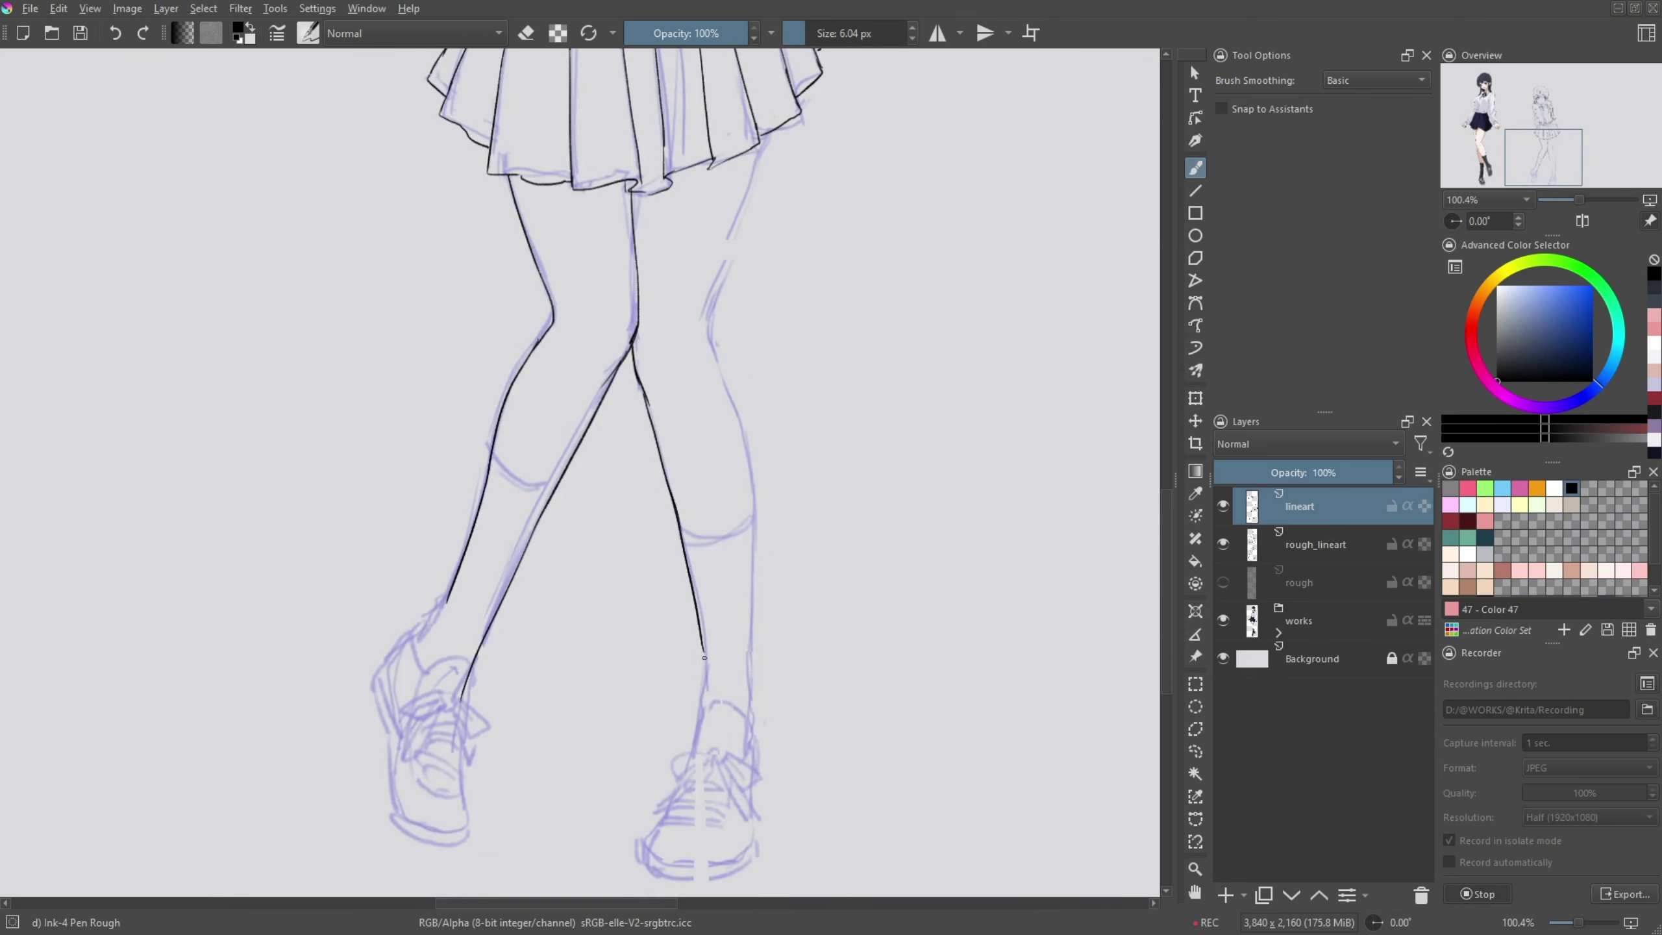
pyautogui.scroll(3, 707, 524)
pyautogui.moveTo(759, 264)
pyautogui.mouseDown()
pyautogui.moveTo(711, 465)
pyautogui.moveTo(750, 571)
pyautogui.mouseUp()
pyautogui.scroll(2, 746, 569)
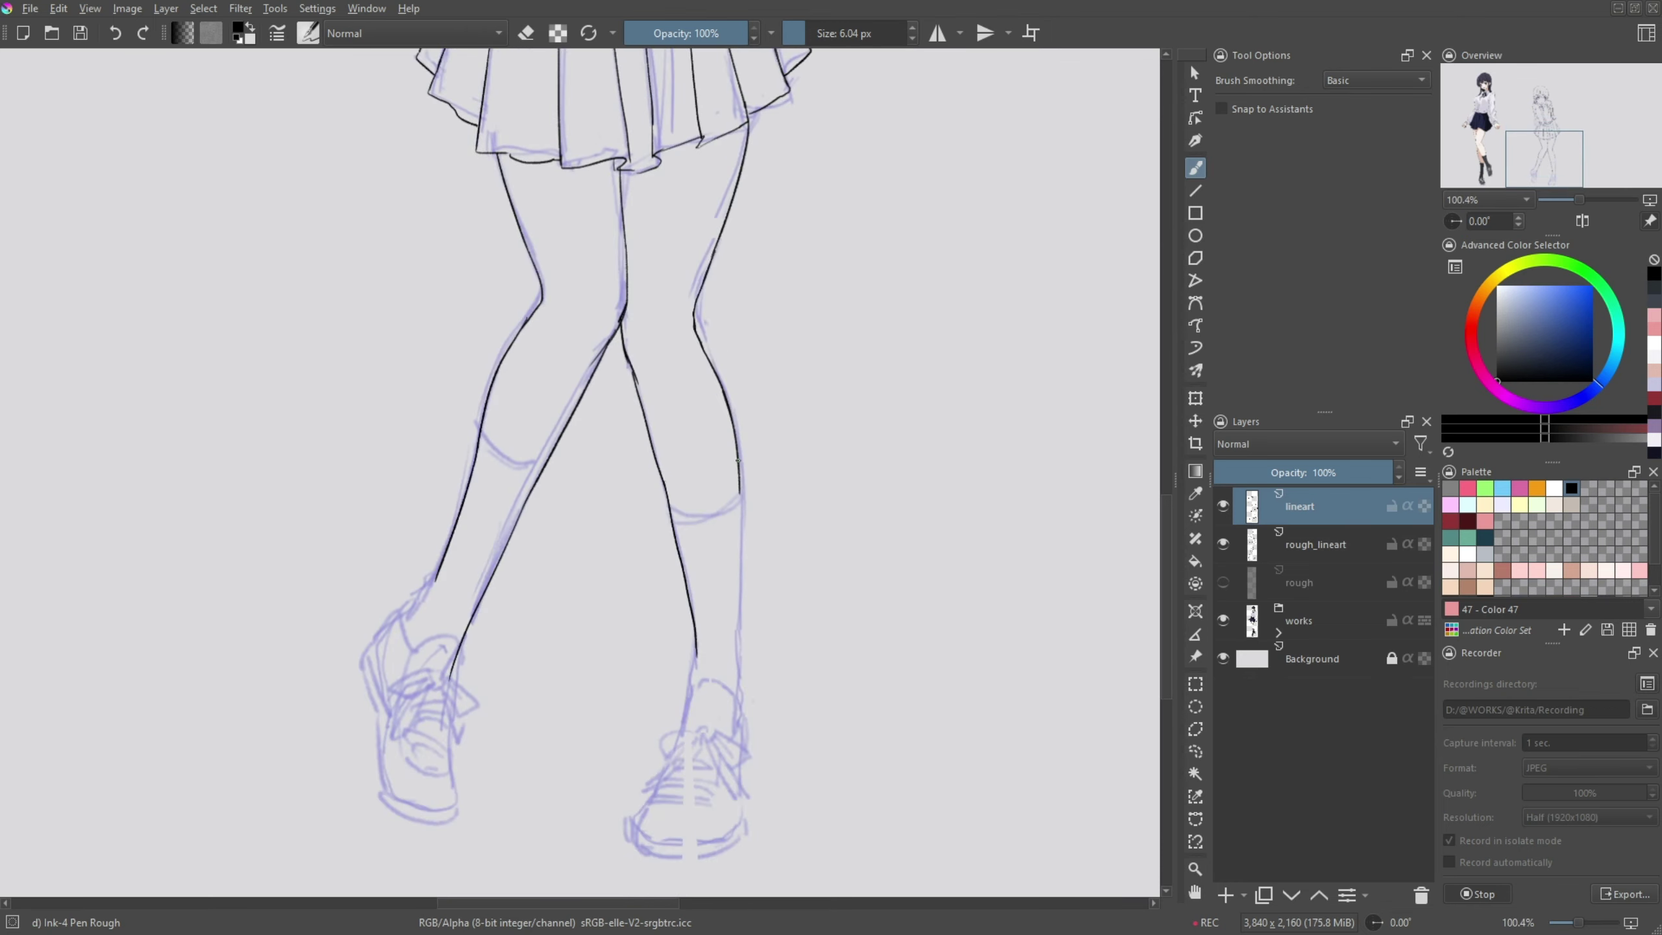
pyautogui.moveTo(738, 464)
pyautogui.mouseDown()
pyautogui.moveTo(737, 691)
pyautogui.moveTo(694, 699)
pyautogui.mouseUp()
pyautogui.moveTo(739, 654); pyautogui.dragTo(738, 709)
# - Ink the right shoe with its ankle opening, lace bow, crossed laces, toe and sole
pyautogui.scroll(-6, 666, 400)
pyautogui.scroll(2, 667, 401)
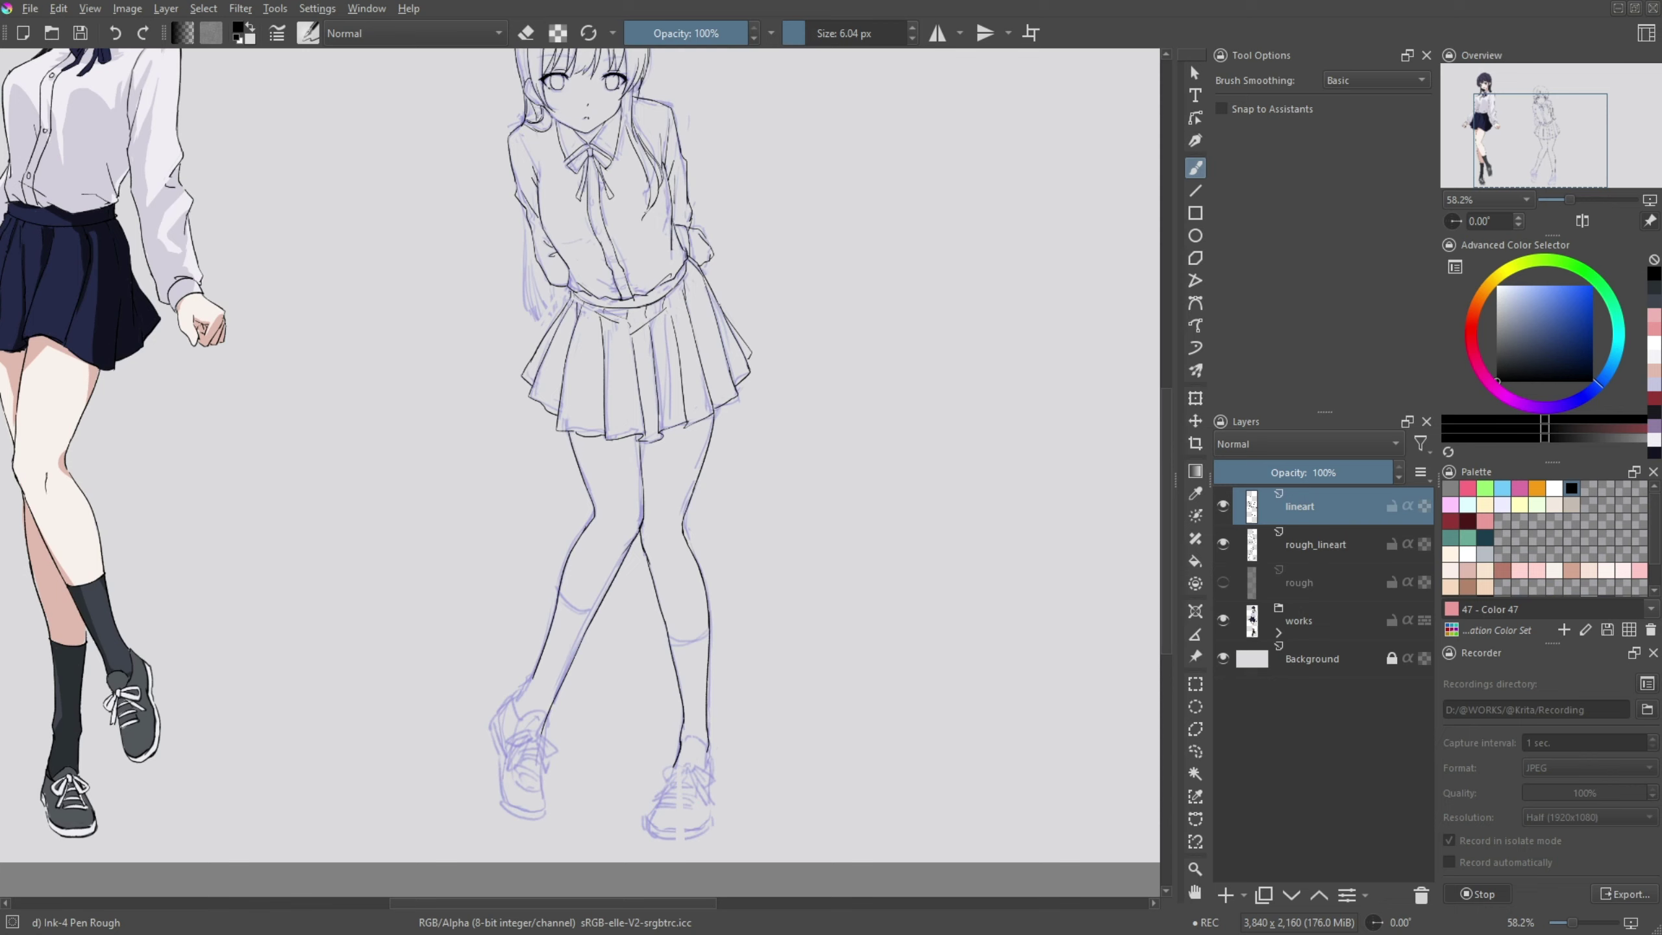
pyautogui.scroll(-3, 655, 458)
pyautogui.scroll(3, 693, 590)
pyautogui.rightClick(694, 590)
pyautogui.rightClick(684, 569)
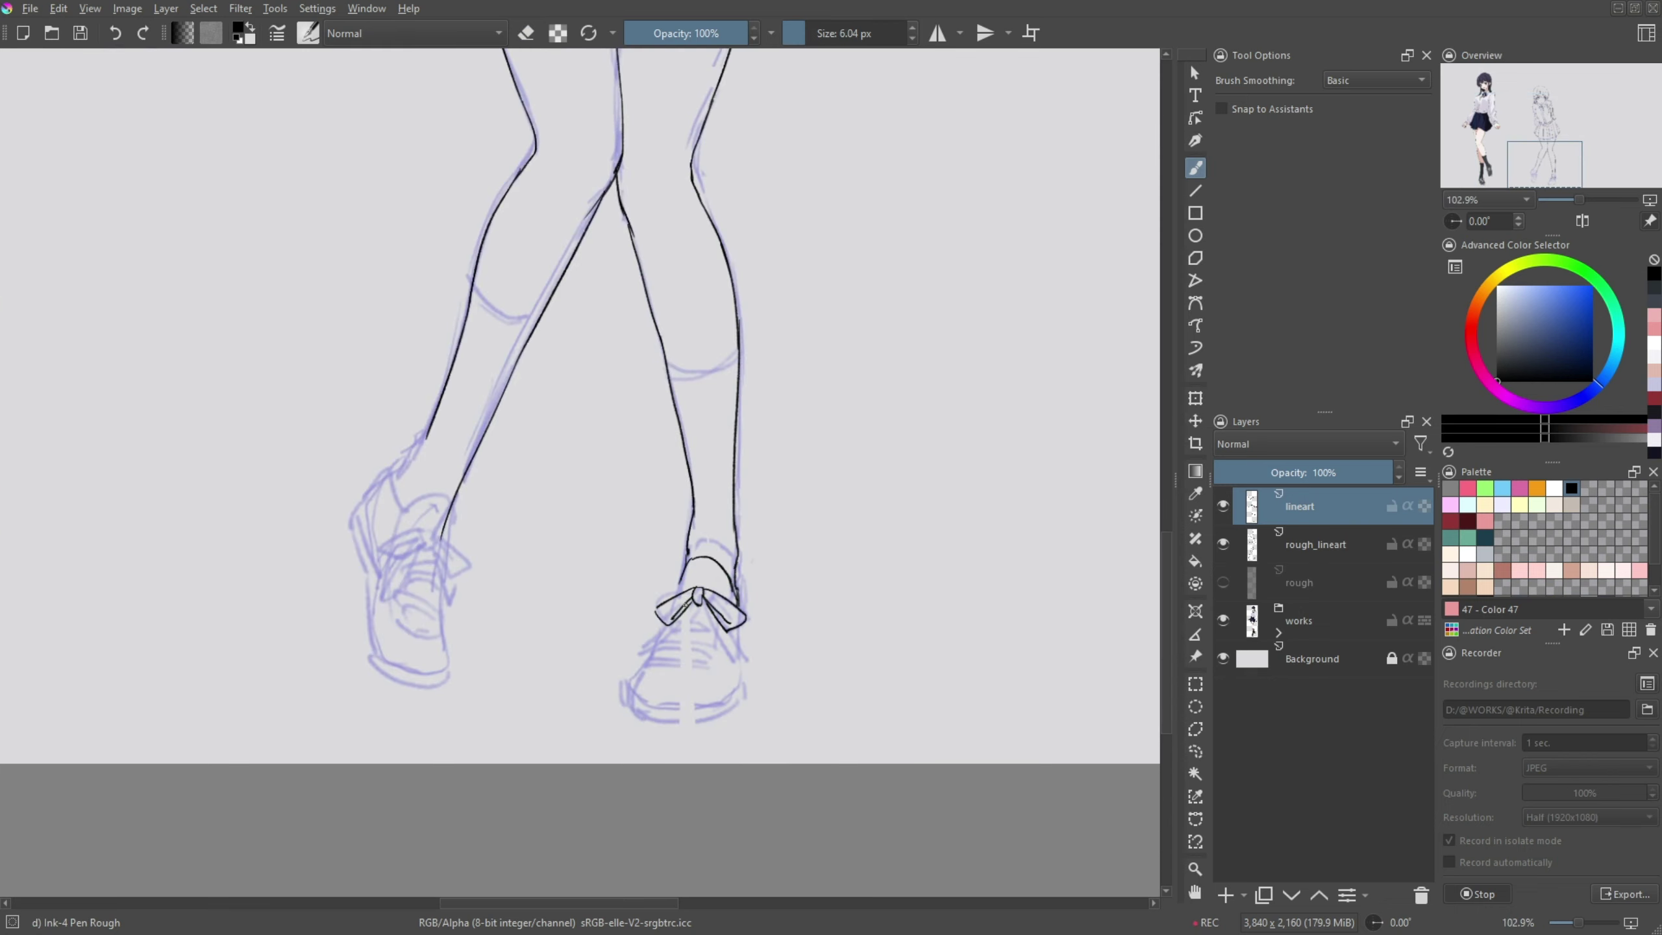
pyautogui.moveTo(700, 599); pyautogui.dragTo(746, 678)
pyautogui.moveTo(715, 619)
pyautogui.mouseDown()
pyautogui.moveTo(751, 681)
pyautogui.moveTo(637, 708)
pyautogui.moveTo(715, 722)
pyautogui.mouseUp()
pyautogui.press(']')
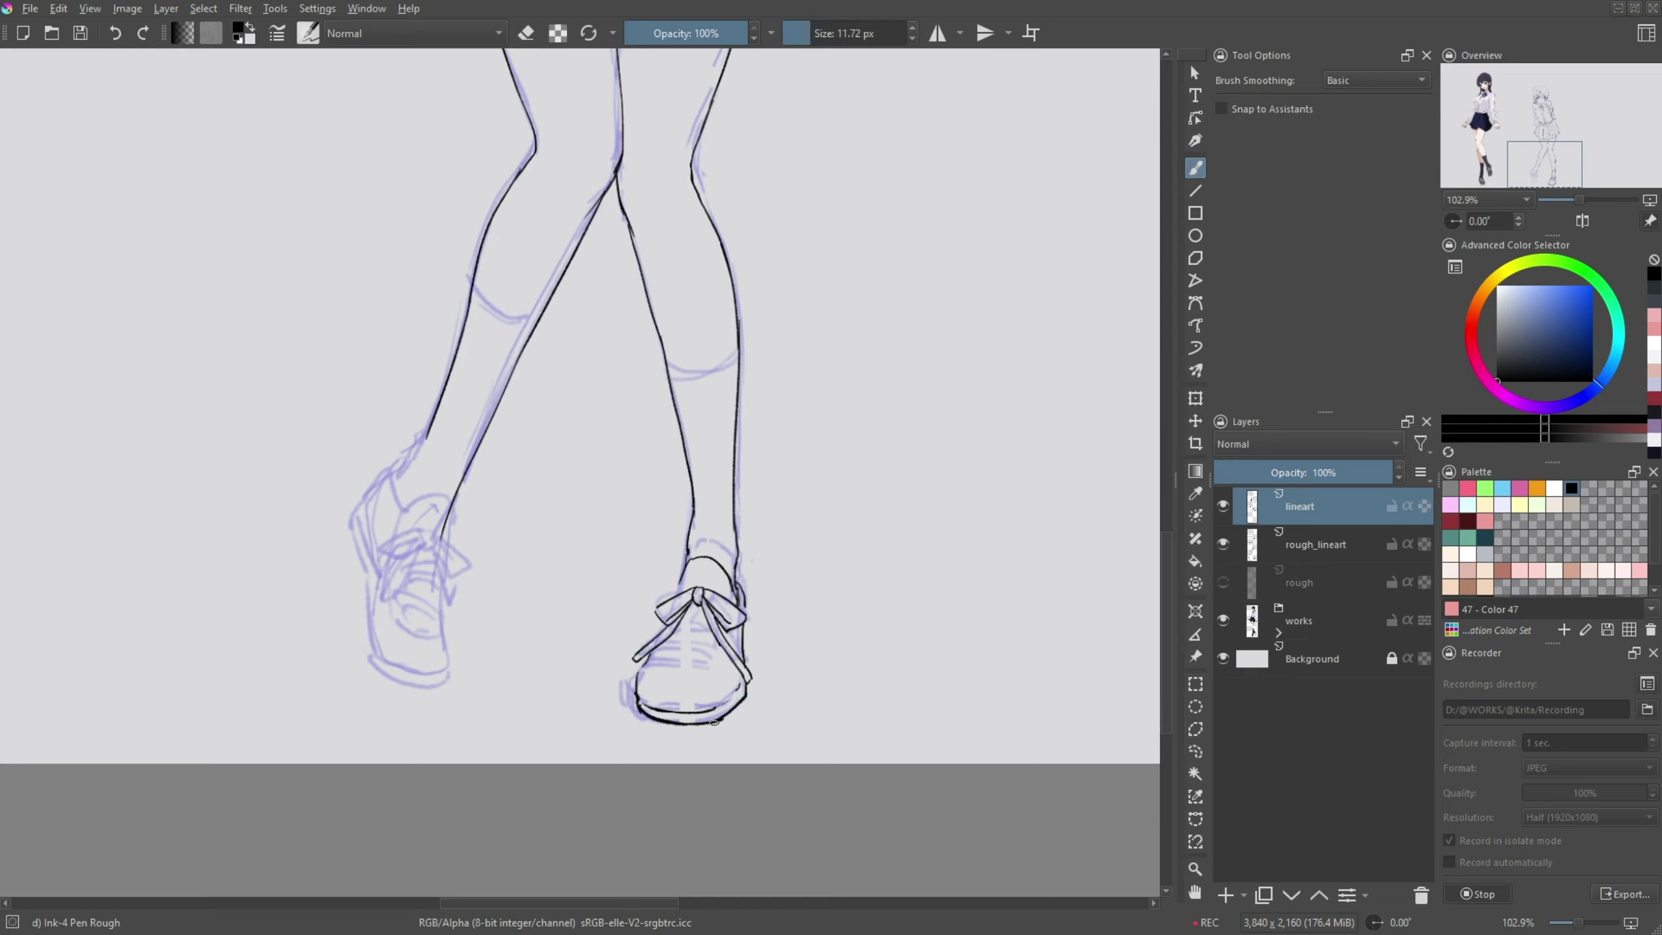
pyautogui.moveTo(664, 640); pyautogui.dragTo(713, 637)
pyautogui.moveTo(663, 648); pyautogui.dragTo(929, 669)
# - Ink the left shoe with its heel, tongue, lace bow, laces and sole using the 7.52 px pen
pyautogui.moveTo(723, 468); pyautogui.dragTo(692, 549)
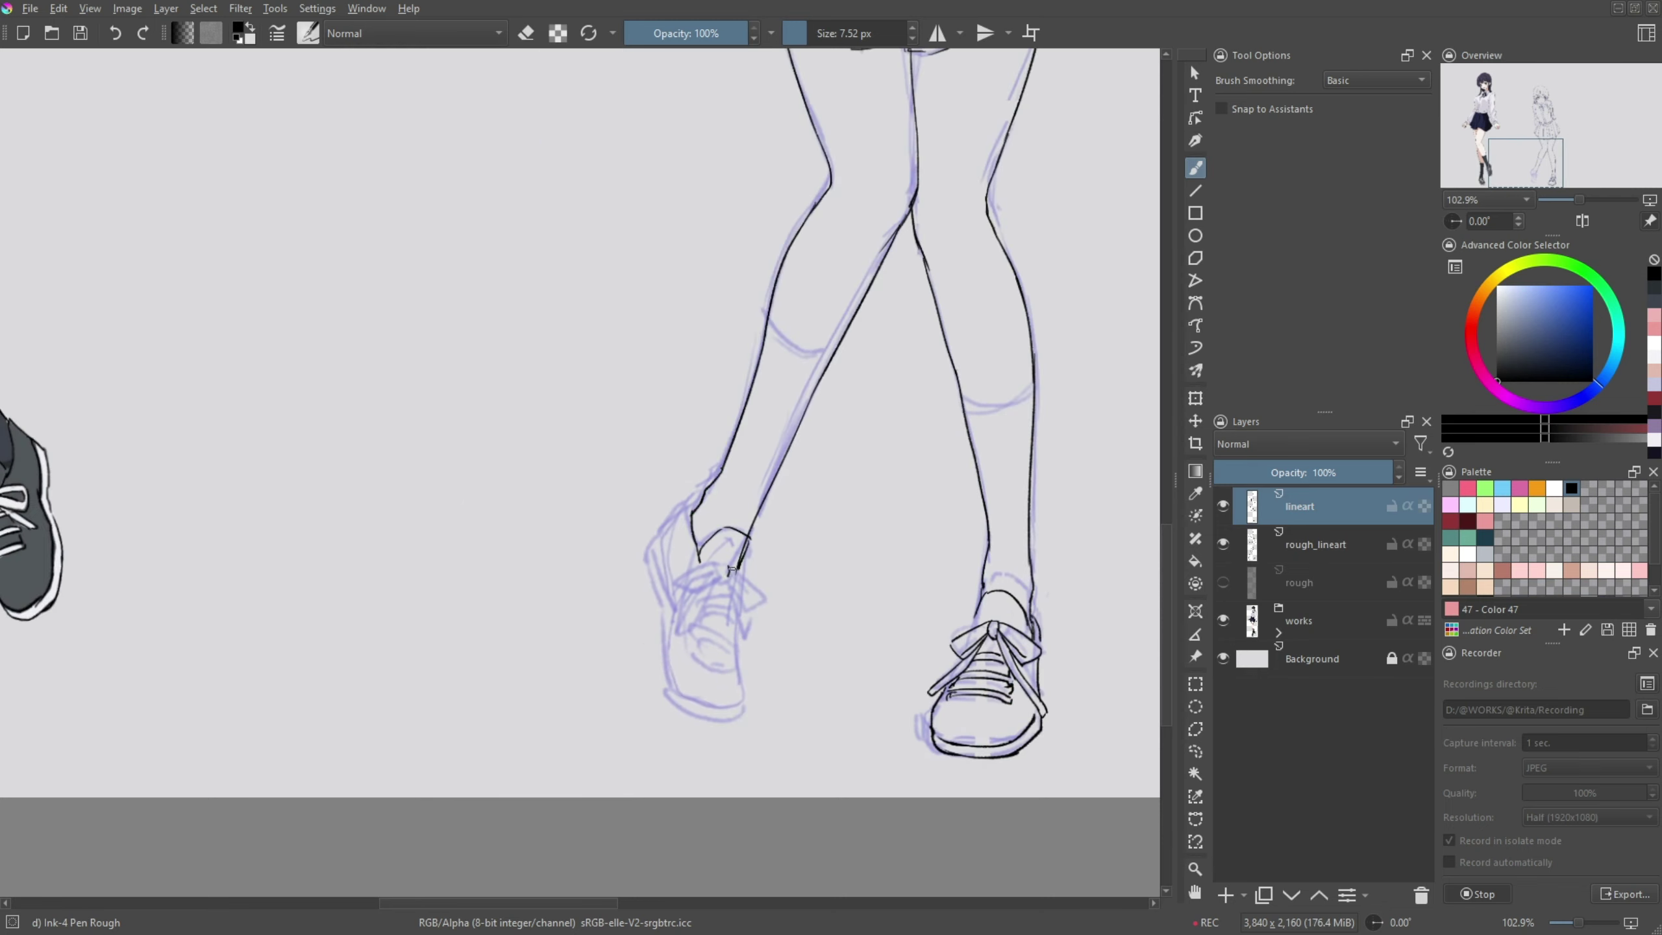
pyautogui.moveTo(739, 580); pyautogui.dragTo(749, 617)
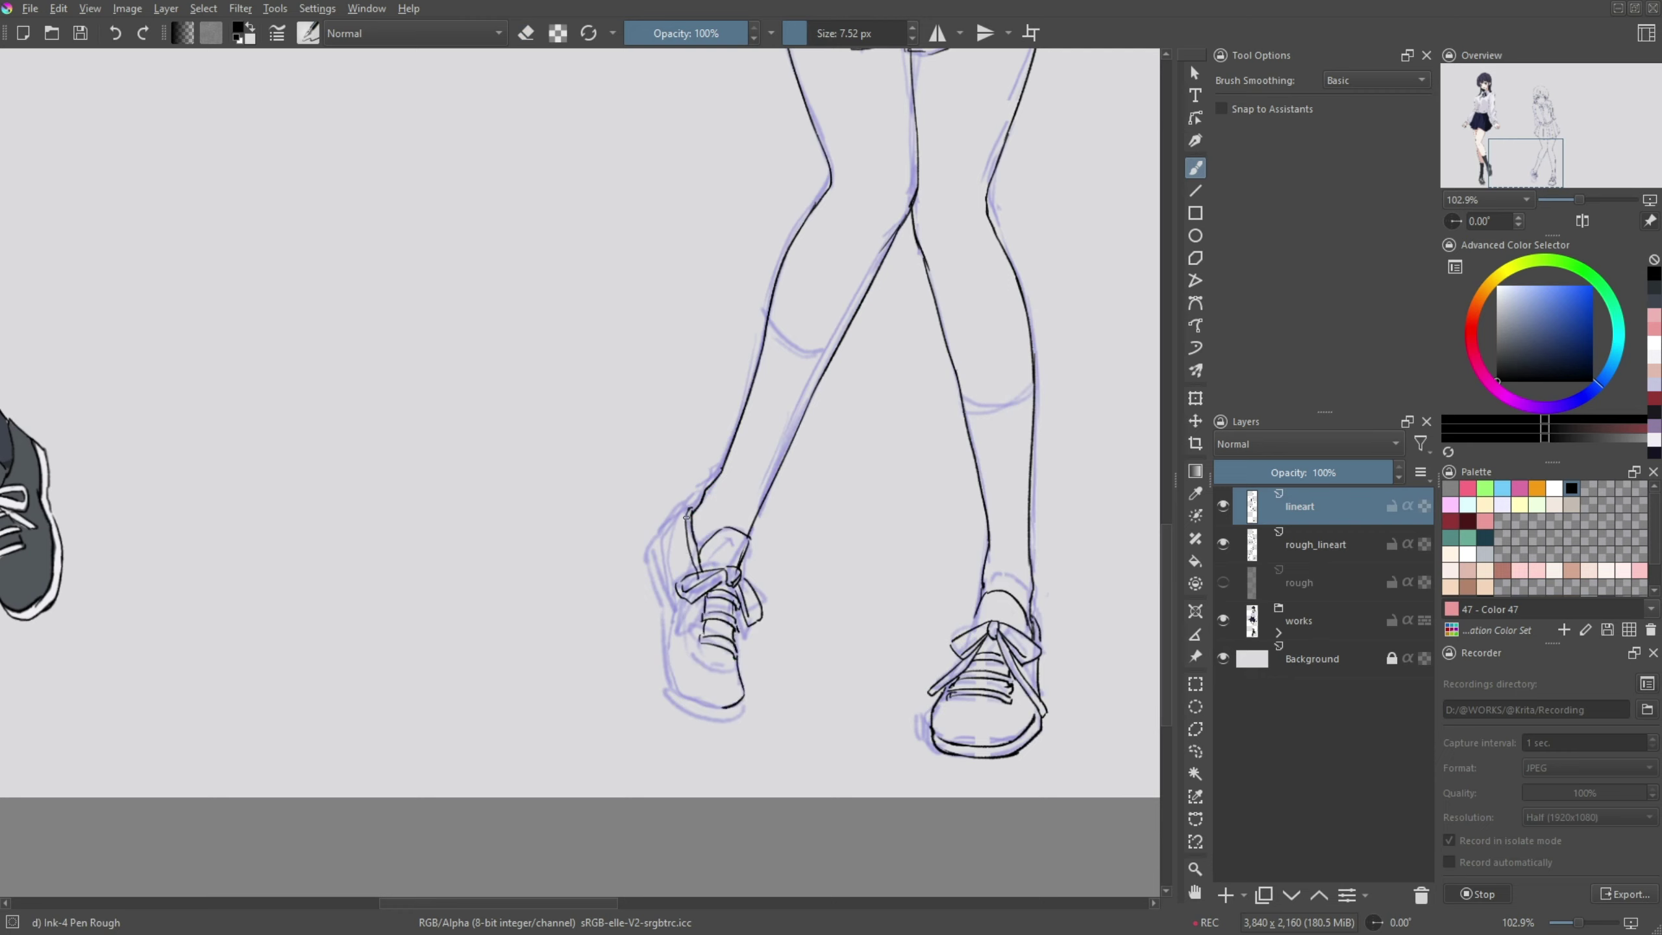
pyautogui.moveTo(655, 549)
pyautogui.mouseDown()
pyautogui.moveTo(745, 701)
pyautogui.moveTo(662, 629)
pyautogui.moveTo(655, 557)
pyautogui.mouseUp()
pyautogui.press('e')
pyautogui.press('e')
pyautogui.press('e')
pyautogui.moveTo(660, 681); pyautogui.dragTo(662, 641)
pyautogui.moveTo(717, 706)
pyautogui.mouseDown()
pyautogui.moveTo(742, 700)
pyautogui.moveTo(738, 648)
pyautogui.mouseUp()
pyautogui.press('e')
pyautogui.press('e')
pyautogui.press('e')
pyautogui.moveTo(698, 595); pyautogui.dragTo(701, 617)
# - Ink the long hair strands hanging behind the back beside the left arm
pyautogui.moveTo(811, 388); pyautogui.dragTo(756, 520)
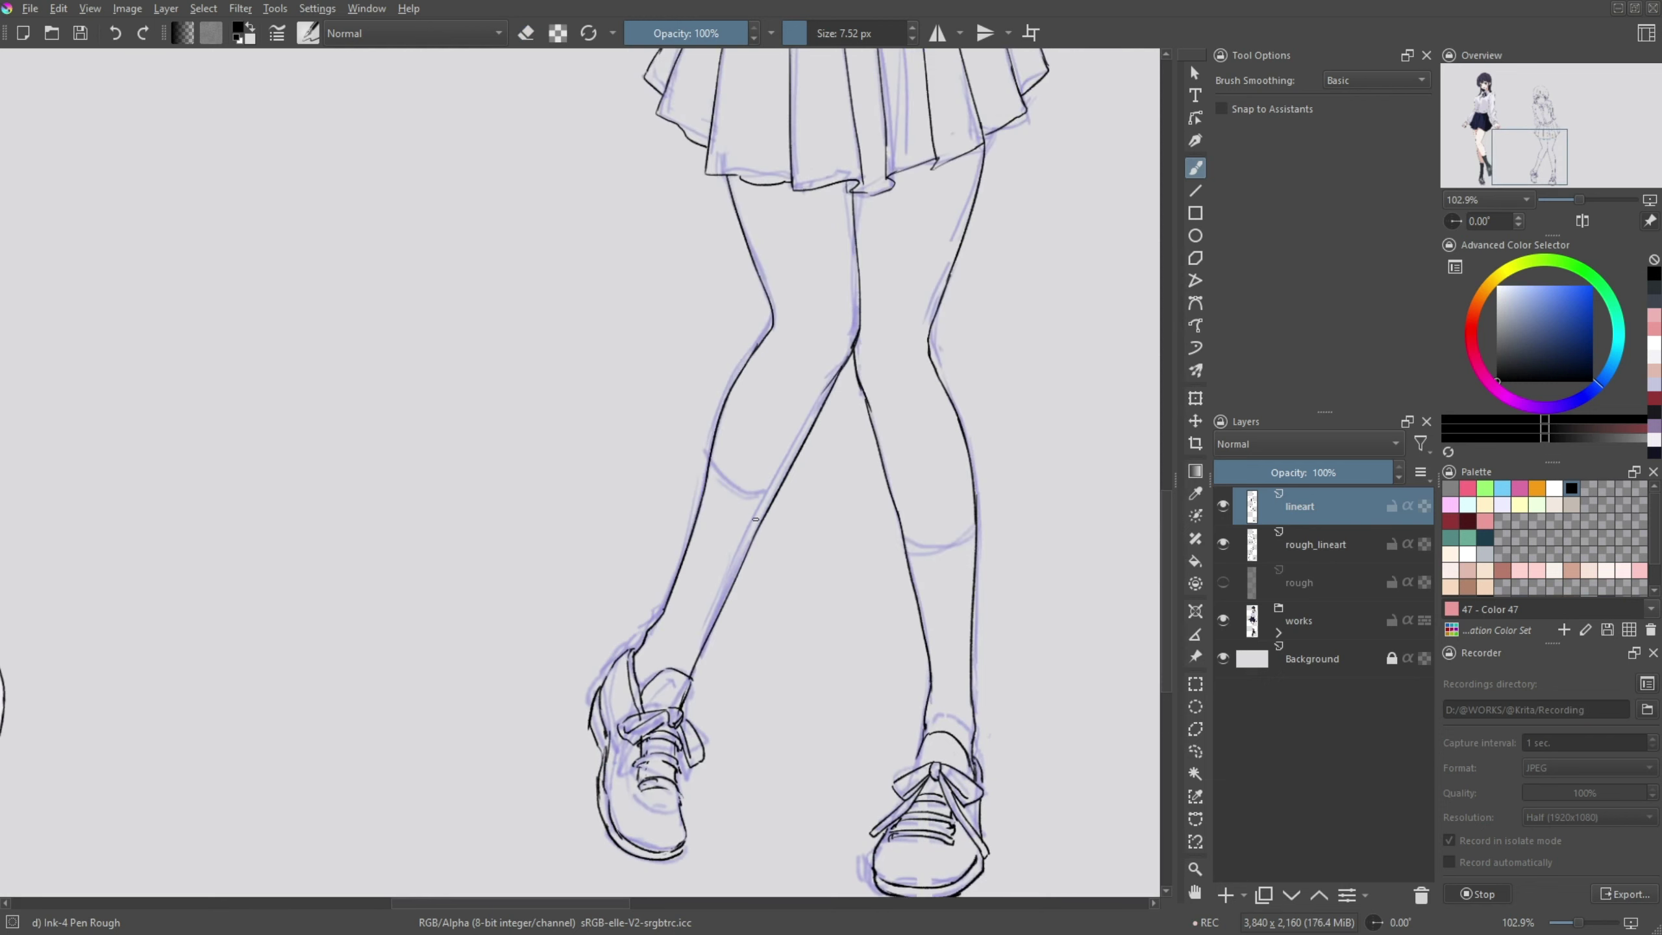
pyautogui.moveTo(707, 79); pyautogui.dragTo(685, 512)
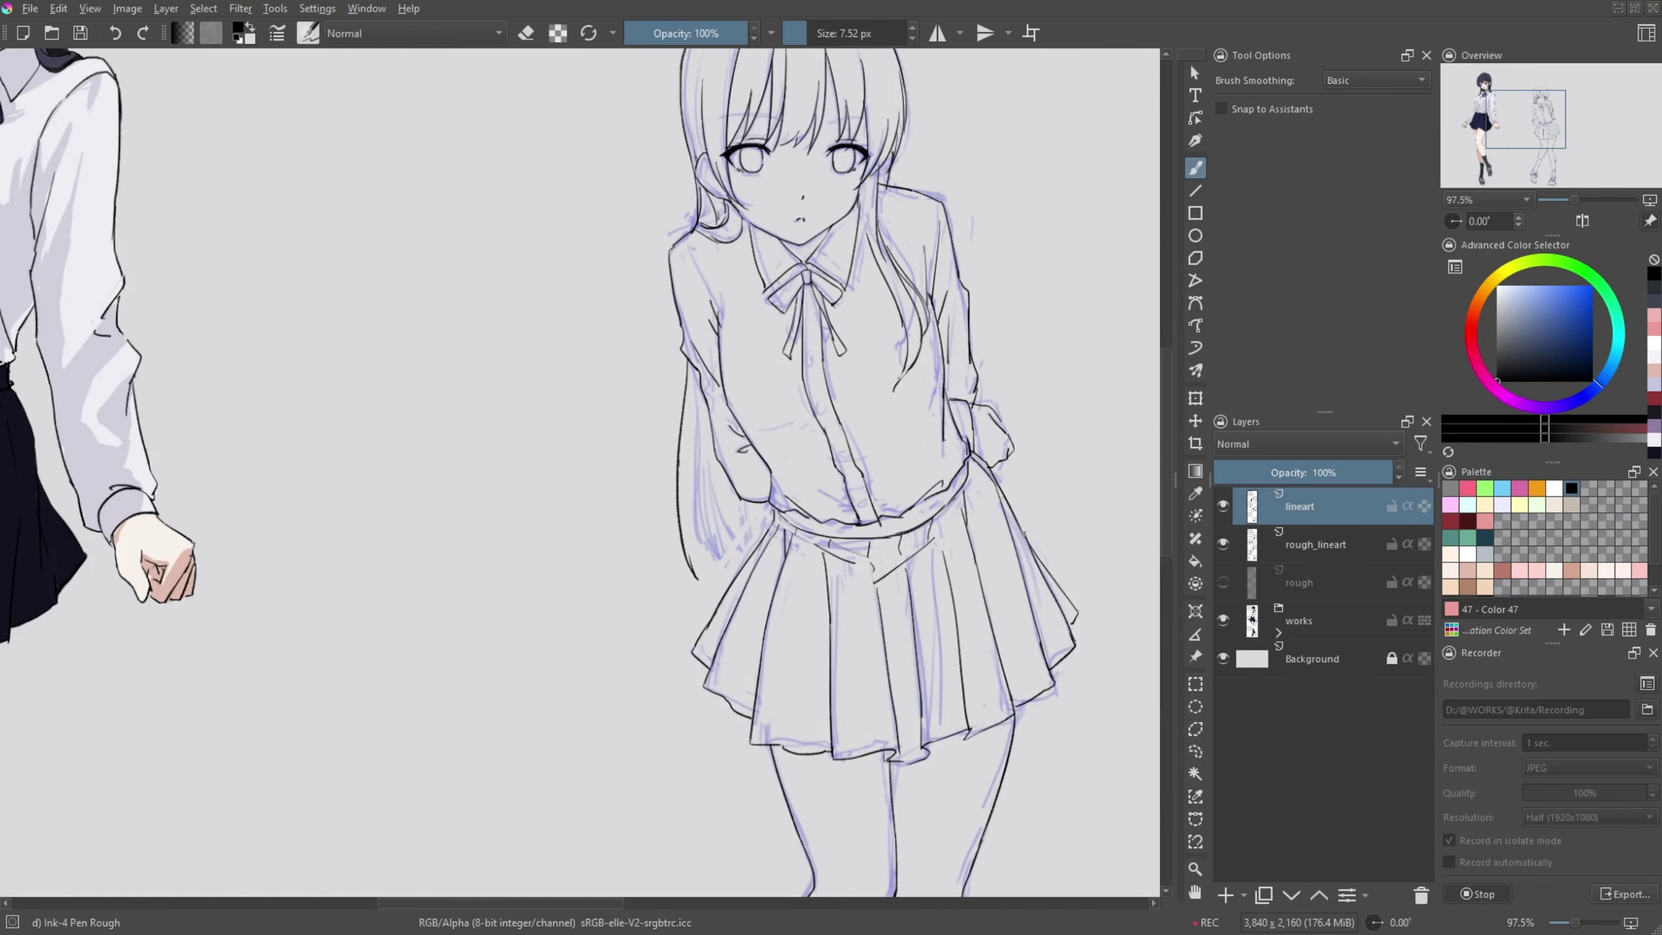
pyautogui.moveTo(687, 409); pyautogui.dragTo(717, 592)
pyautogui.moveTo(710, 437); pyautogui.dragTo(746, 586)
pyautogui.moveTo(754, 502); pyautogui.dragTo(758, 547)
pyautogui.moveTo(759, 543)
pyautogui.mouseDown()
pyautogui.moveTo(836, 381)
pyautogui.moveTo(785, 406)
pyautogui.moveTo(733, 472)
pyautogui.moveTo(694, 411)
pyautogui.mouseUp()
# - Ink the eyebrows and shirt buttons, and hide the rough_lineart layer
pyautogui.press(']')
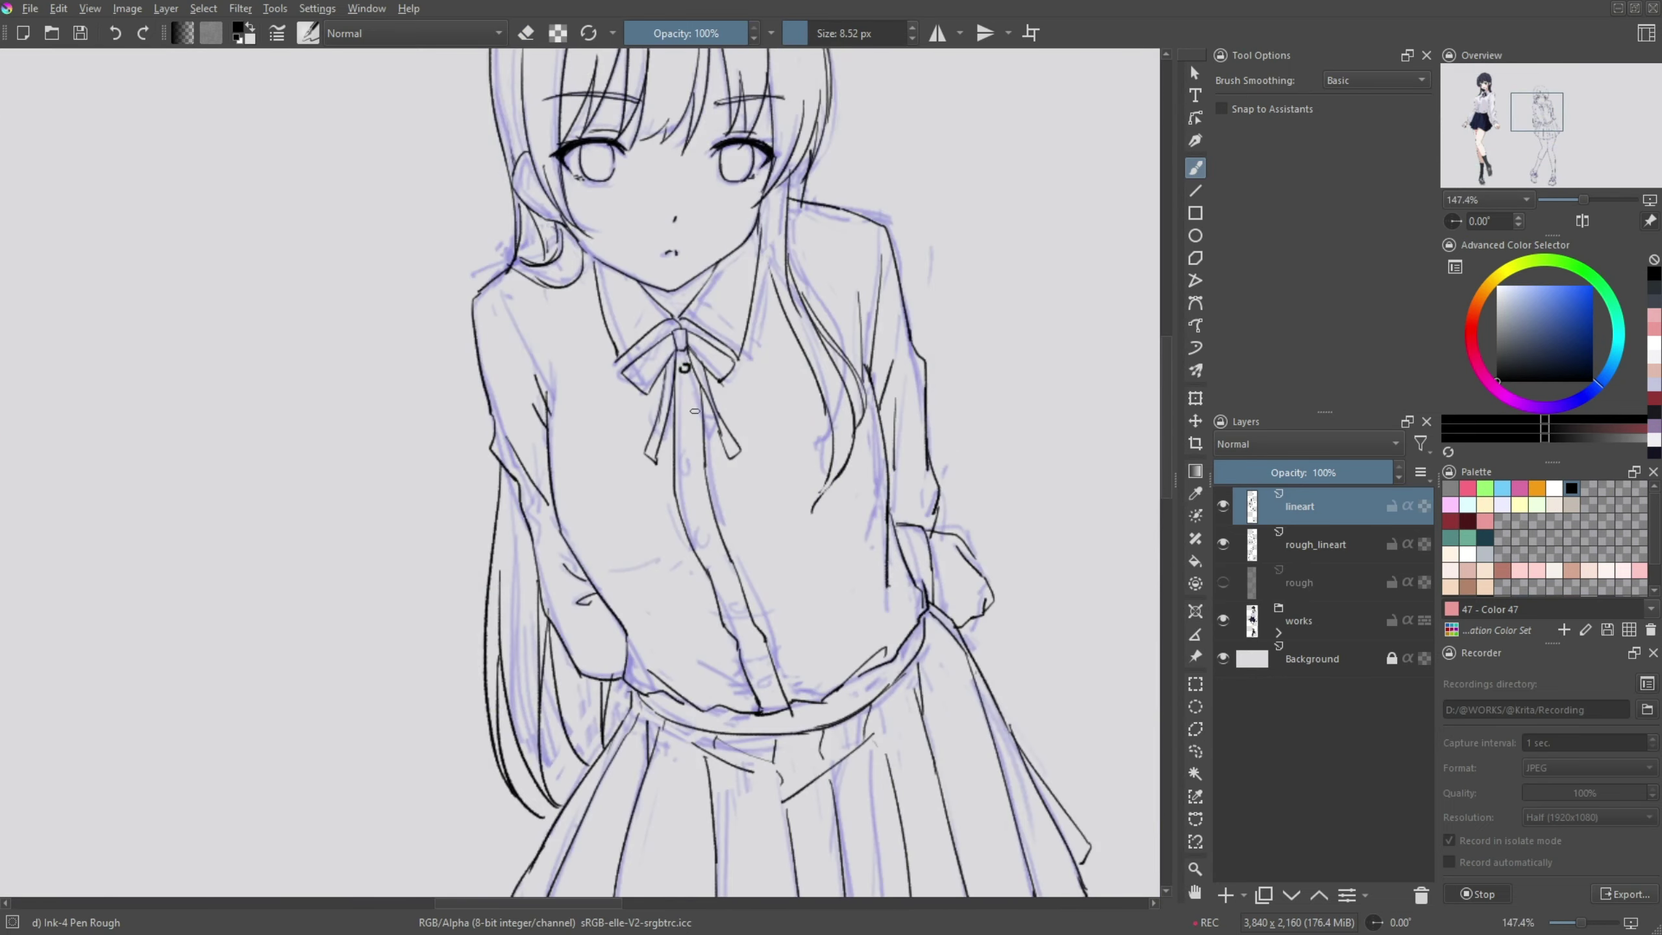
pyautogui.moveTo(688, 593); pyautogui.dragTo(521, 421)
pyautogui.click(1222, 544)
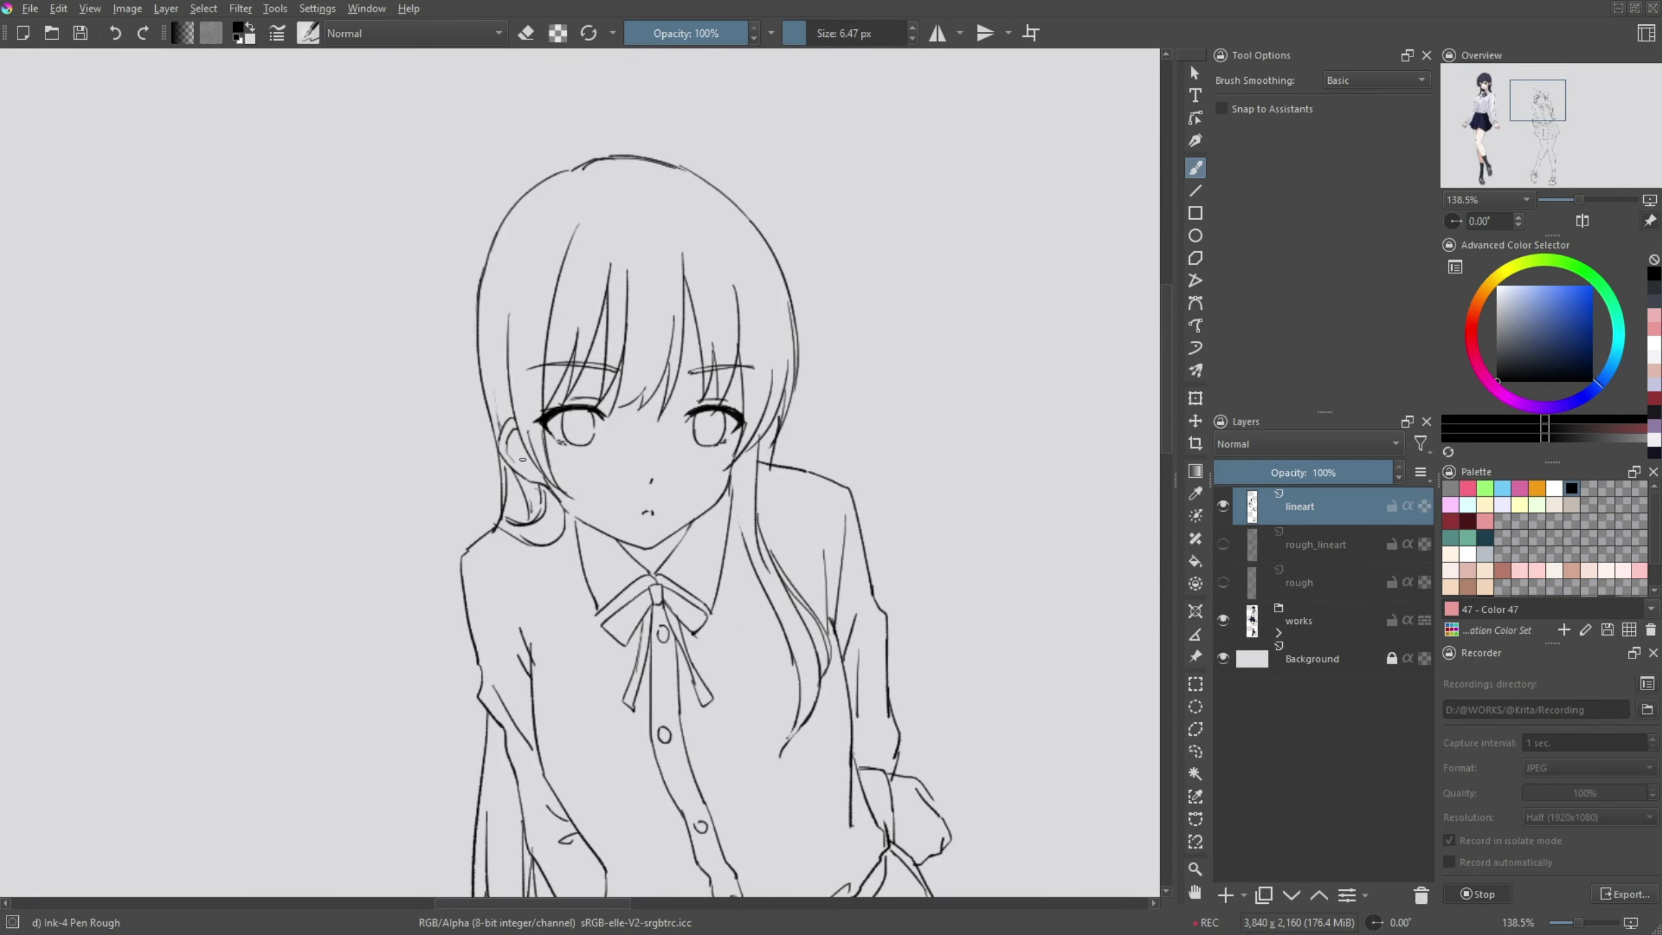
# - Thicken the iris outlines and ink the pupils of both eyes with the 6.47 px pen
pyautogui.rightClick(667, 500)
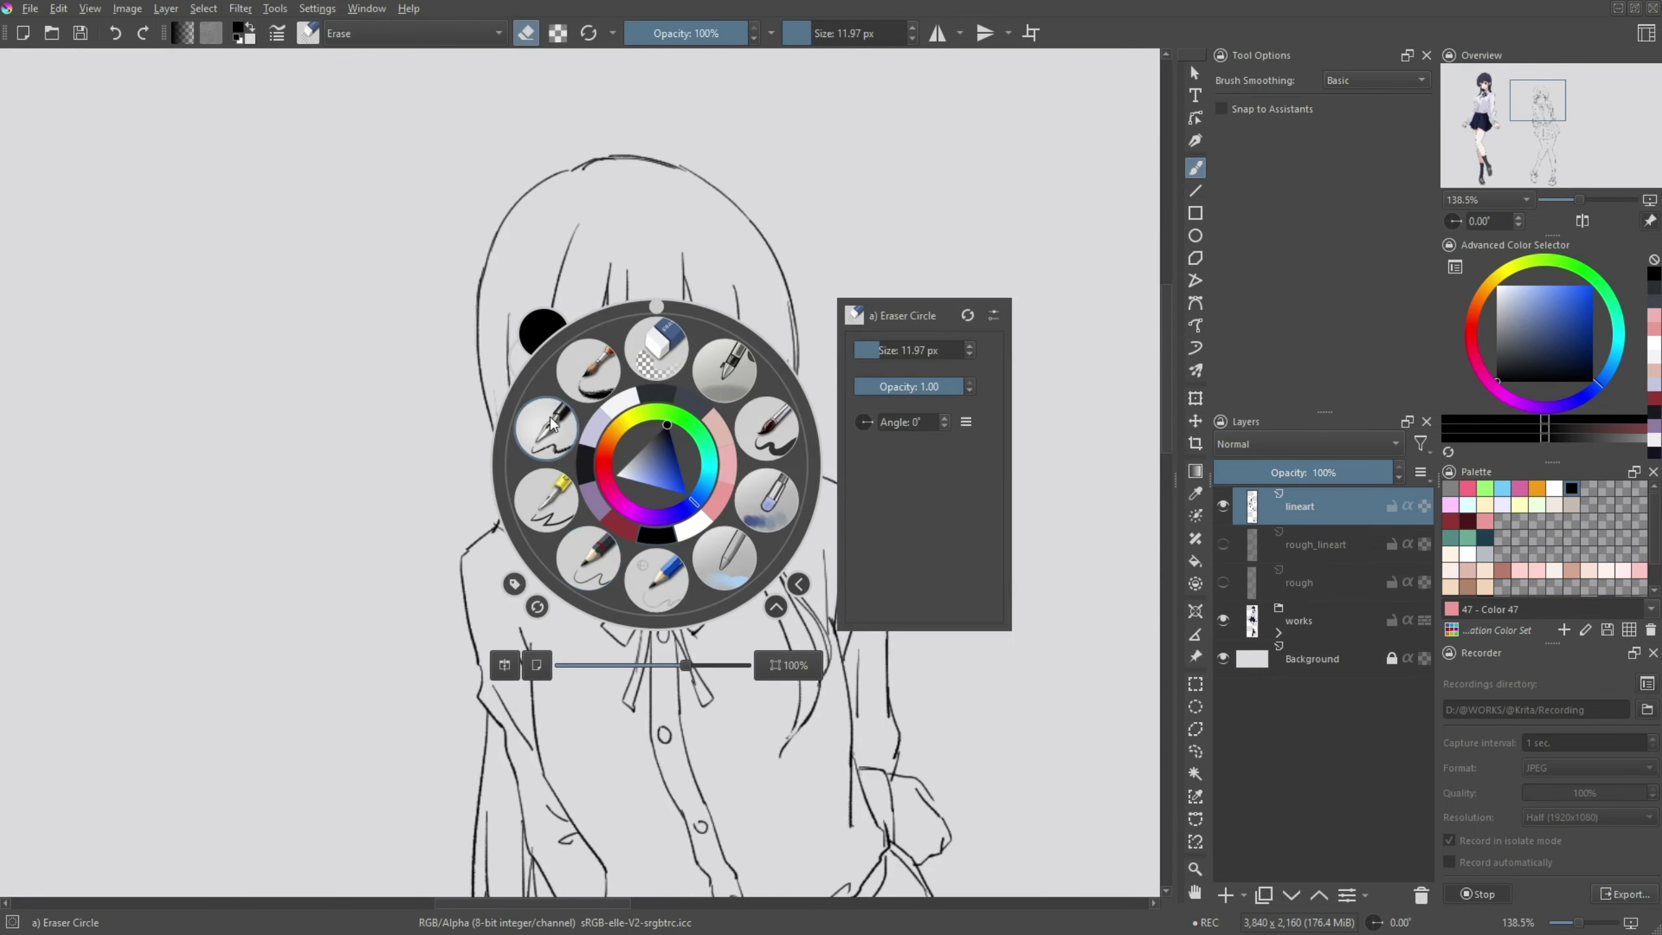
pyautogui.moveTo(667, 500)
pyautogui.mouseDown()
pyautogui.moveTo(703, 579)
pyautogui.moveTo(644, 563)
pyautogui.mouseUp()
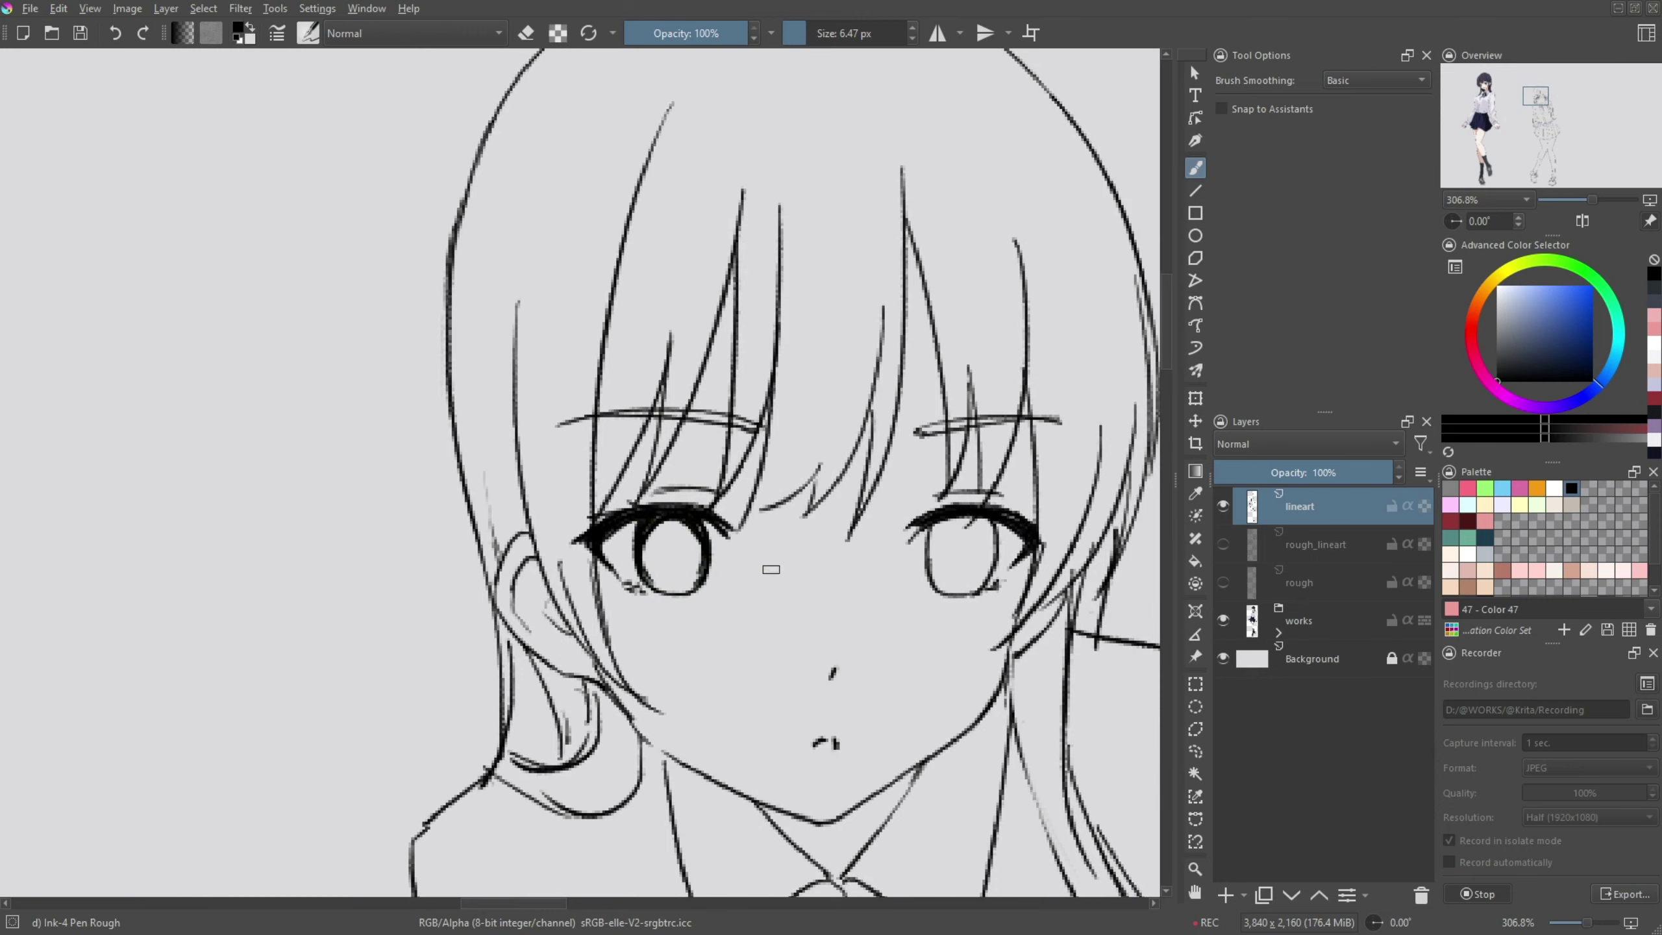
pyautogui.moveTo(942, 524); pyautogui.dragTo(942, 586)
pyautogui.moveTo(957, 527); pyautogui.dragTo(967, 563)
pyautogui.moveTo(671, 536); pyautogui.dragTo(684, 525)
# - Using the background grey and the Basic-5 Size brush, add a paint layer above the line art and merge it down
pyautogui.press('Insert')
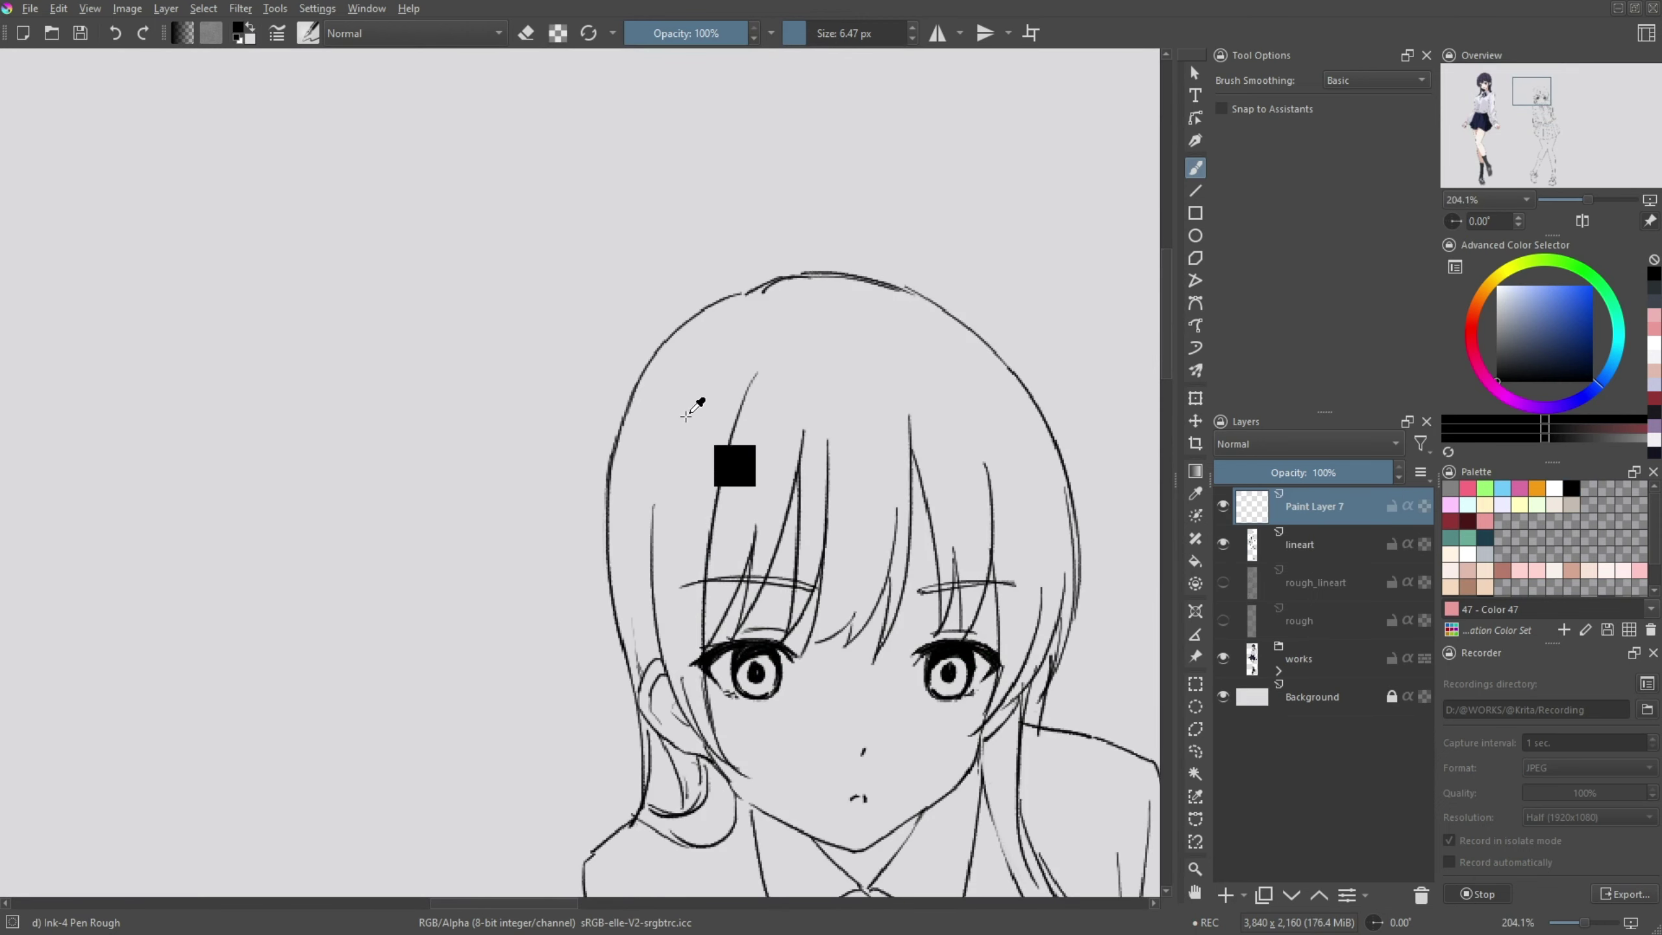
pyautogui.keyDown('ctrl'); pyautogui.click(731, 466); pyautogui.keyUp('ctrl')
pyautogui.scroll(-5, 588, 276)
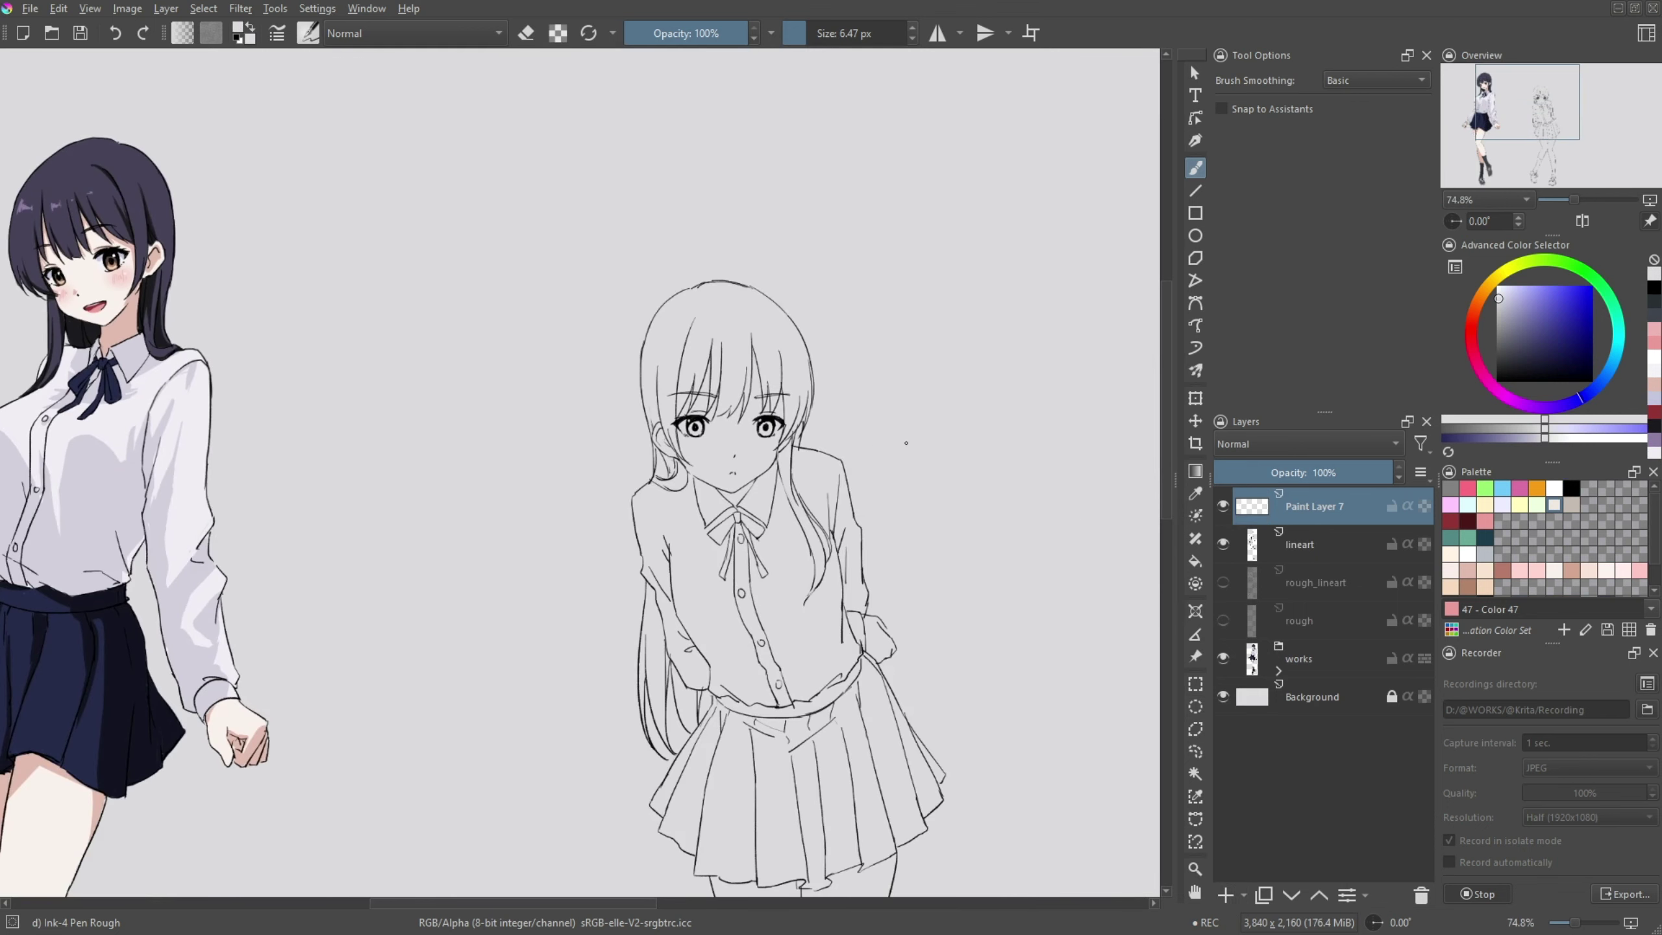
pyautogui.rightClick(786, 578)
pyautogui.click(906, 537)
pyautogui.hotkey('ctrl', 'e')
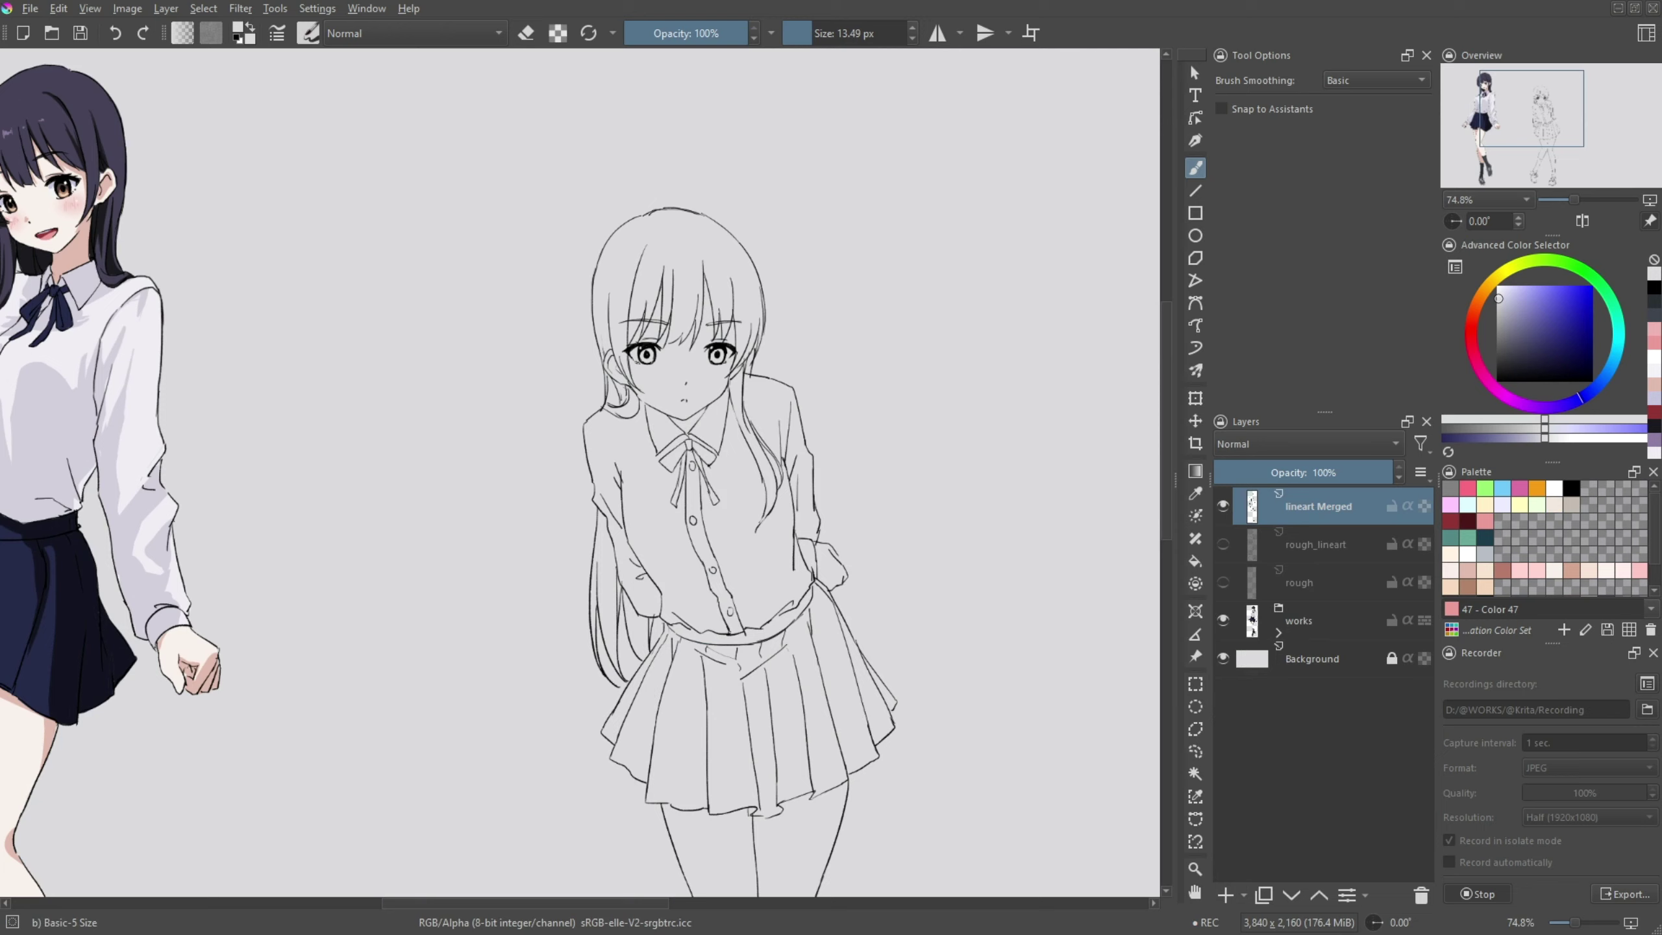
# - On a new layer beneath the line art, paint the face, neck and hand in a pale skin tone
pyautogui.click(1554, 570)
pyautogui.press('Insert')
pyautogui.scroll(4, 568, 260)
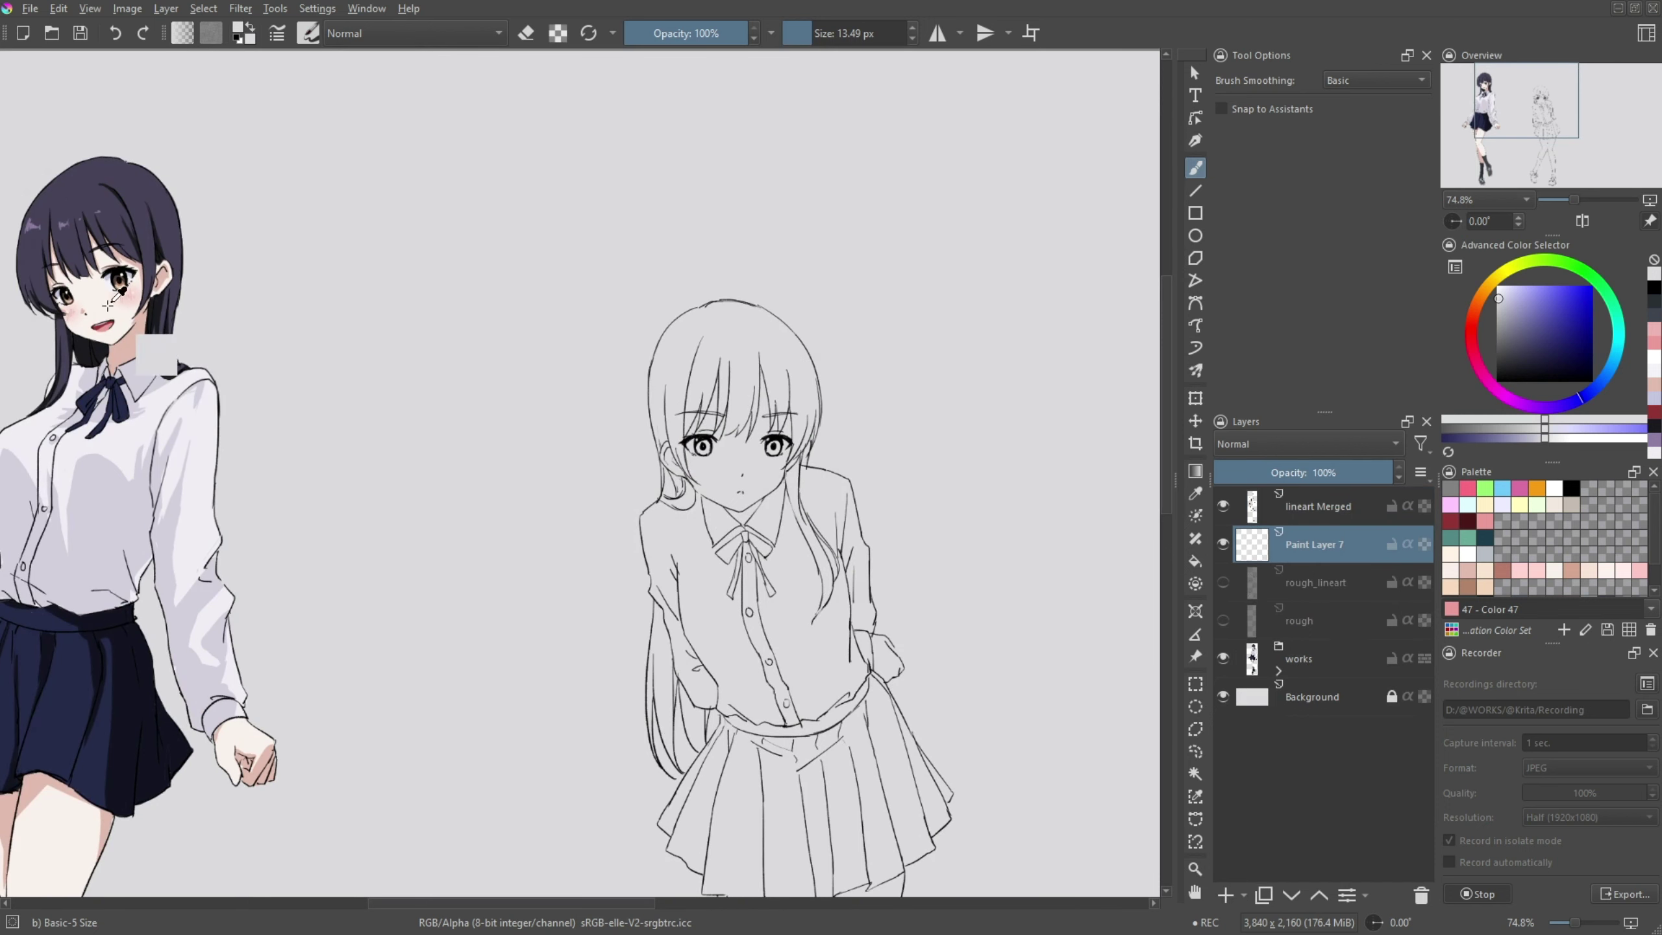
pyautogui.moveTo(647, 442)
pyautogui.mouseDown()
pyautogui.moveTo(806, 441)
pyautogui.moveTo(823, 485)
pyautogui.moveTo(863, 459)
pyautogui.moveTo(840, 507)
pyautogui.moveTo(700, 509)
pyautogui.moveTo(761, 511)
pyautogui.moveTo(822, 522)
pyautogui.mouseUp()
pyautogui.press(']')
pyautogui.scroll(-10, 822, 522)
pyautogui.moveTo(850, 393)
pyautogui.mouseDown()
pyautogui.moveTo(870, 478)
pyautogui.moveTo(863, 419)
pyautogui.mouseUp()
pyautogui.scroll(-8, 720, 458)
# - Paint the bare legs between the skirt hem and socks in the pale skin tone with a 20.38 px brush
pyautogui.press(']')
pyautogui.moveTo(635, 412); pyautogui.dragTo(720, 569)
pyautogui.scroll(2, 625, 500)
pyautogui.moveTo(626, 500)
pyautogui.mouseDown()
pyautogui.moveTo(670, 569)
pyautogui.moveTo(576, 789)
pyautogui.mouseUp()
pyautogui.moveTo(654, 576); pyautogui.dragTo(785, 851)
pyautogui.scroll(-3, 720, 589)
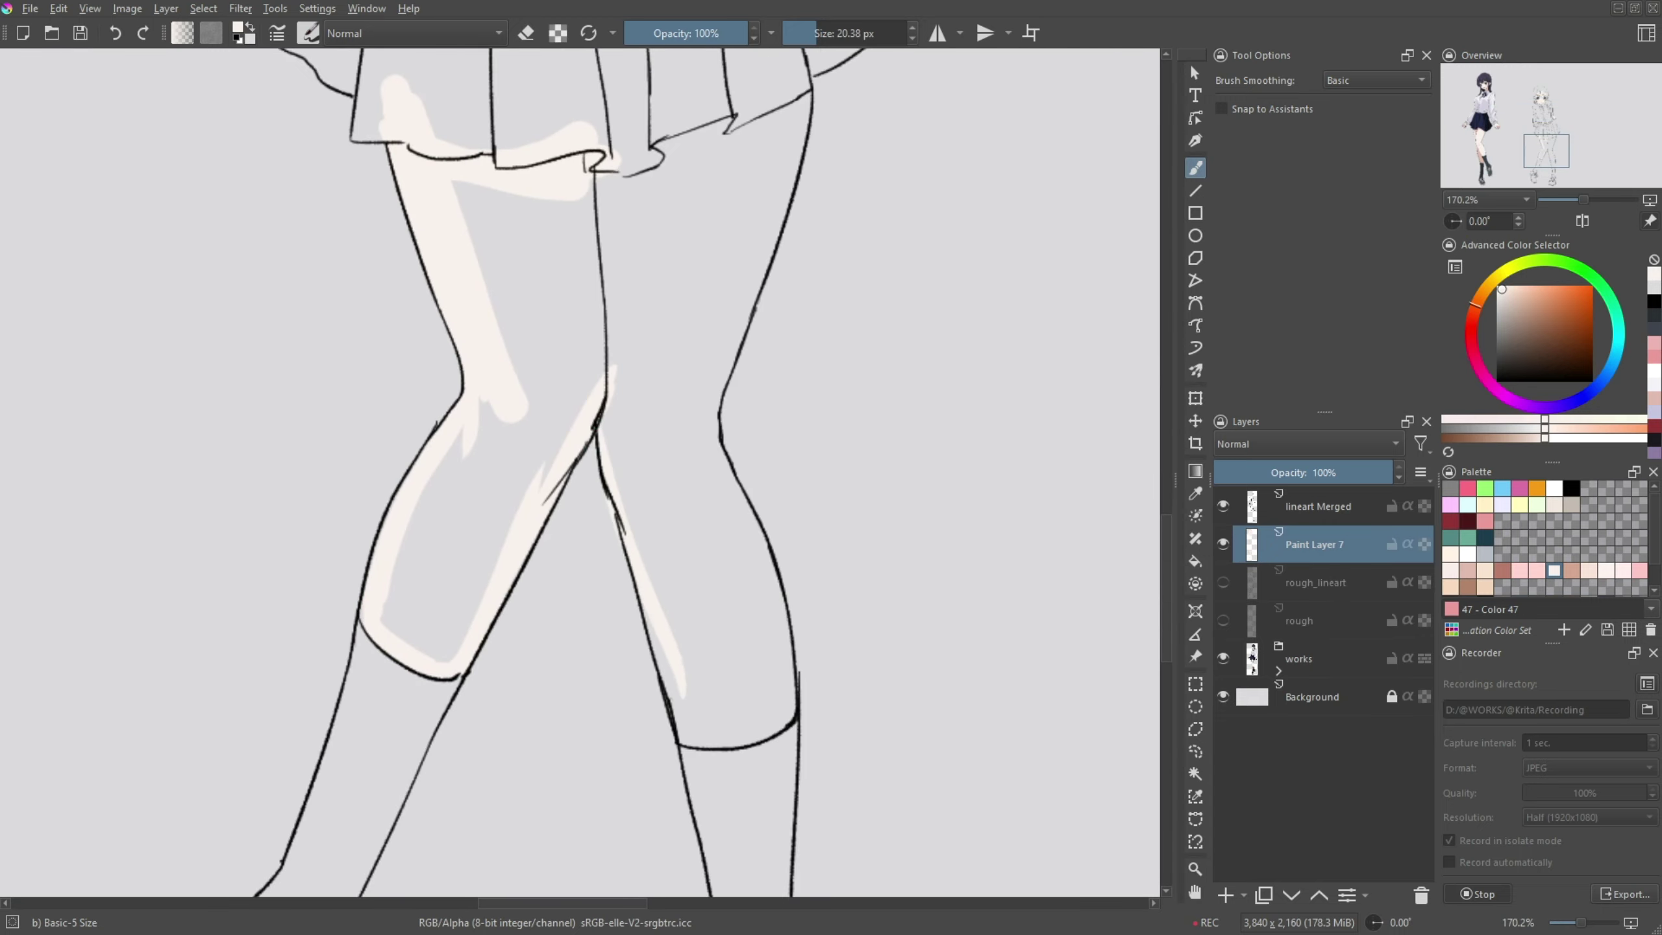
pyautogui.moveTo(628, 504); pyautogui.dragTo(785, 747)
pyautogui.scroll(3, 720, 458)
pyautogui.moveTo(589, 386)
pyautogui.mouseDown()
pyautogui.moveTo(795, 337)
pyautogui.moveTo(575, 520)
pyautogui.mouseUp()
pyautogui.scroll(10, 575, 520)
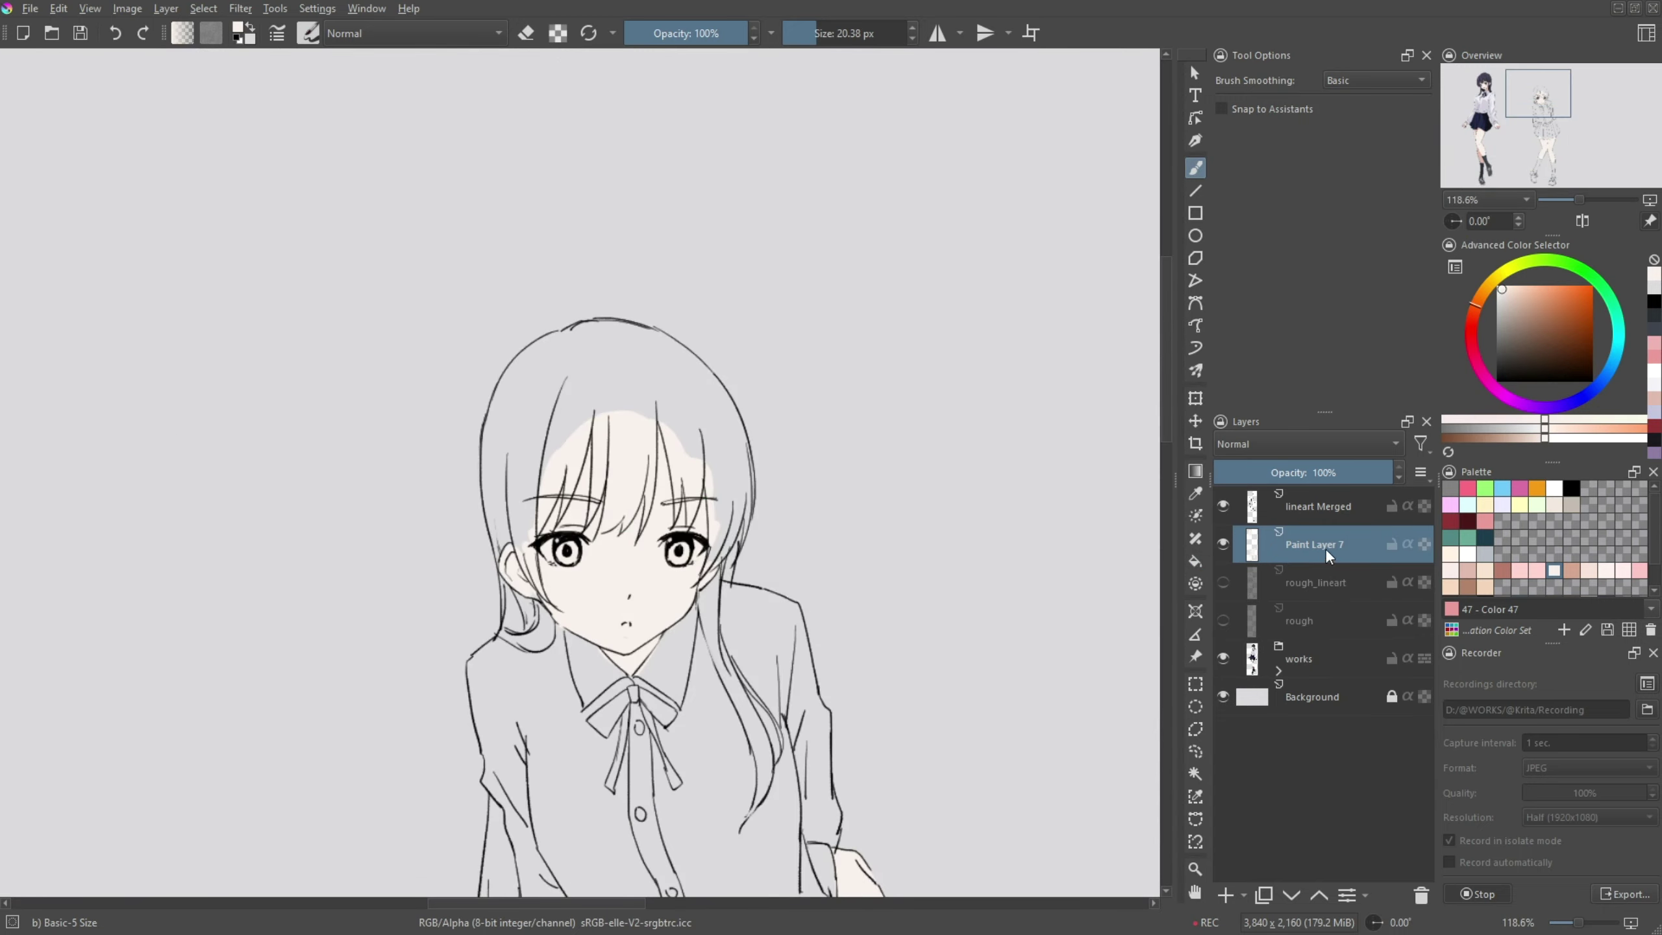
# - On a new layer above the skin, paint the left half of the fringe strands in dark purple with a 7.44 px brush
pyautogui.scroll(-3, 493, 475)
pyautogui.scroll(4, 493, 475)
pyautogui.moveTo(749, 275); pyautogui.dragTo(635, 586)
pyautogui.moveTo(742, 448); pyautogui.dragTo(674, 648)
pyautogui.press('[')
pyautogui.press('[')
pyautogui.press('[')
pyautogui.press('[')
pyautogui.moveTo(788, 403)
pyautogui.mouseDown()
pyautogui.moveTo(720, 632)
pyautogui.moveTo(733, 596)
pyautogui.mouseUp()
pyautogui.moveTo(788, 403); pyautogui.dragTo(784, 642)
pyautogui.moveTo(812, 433); pyautogui.dragTo(789, 557)
pyautogui.moveTo(797, 402); pyautogui.dragTo(776, 619)
pyautogui.moveTo(818, 511); pyautogui.dragTo(795, 651)
pyautogui.moveTo(867, 553); pyautogui.dragTo(799, 648)
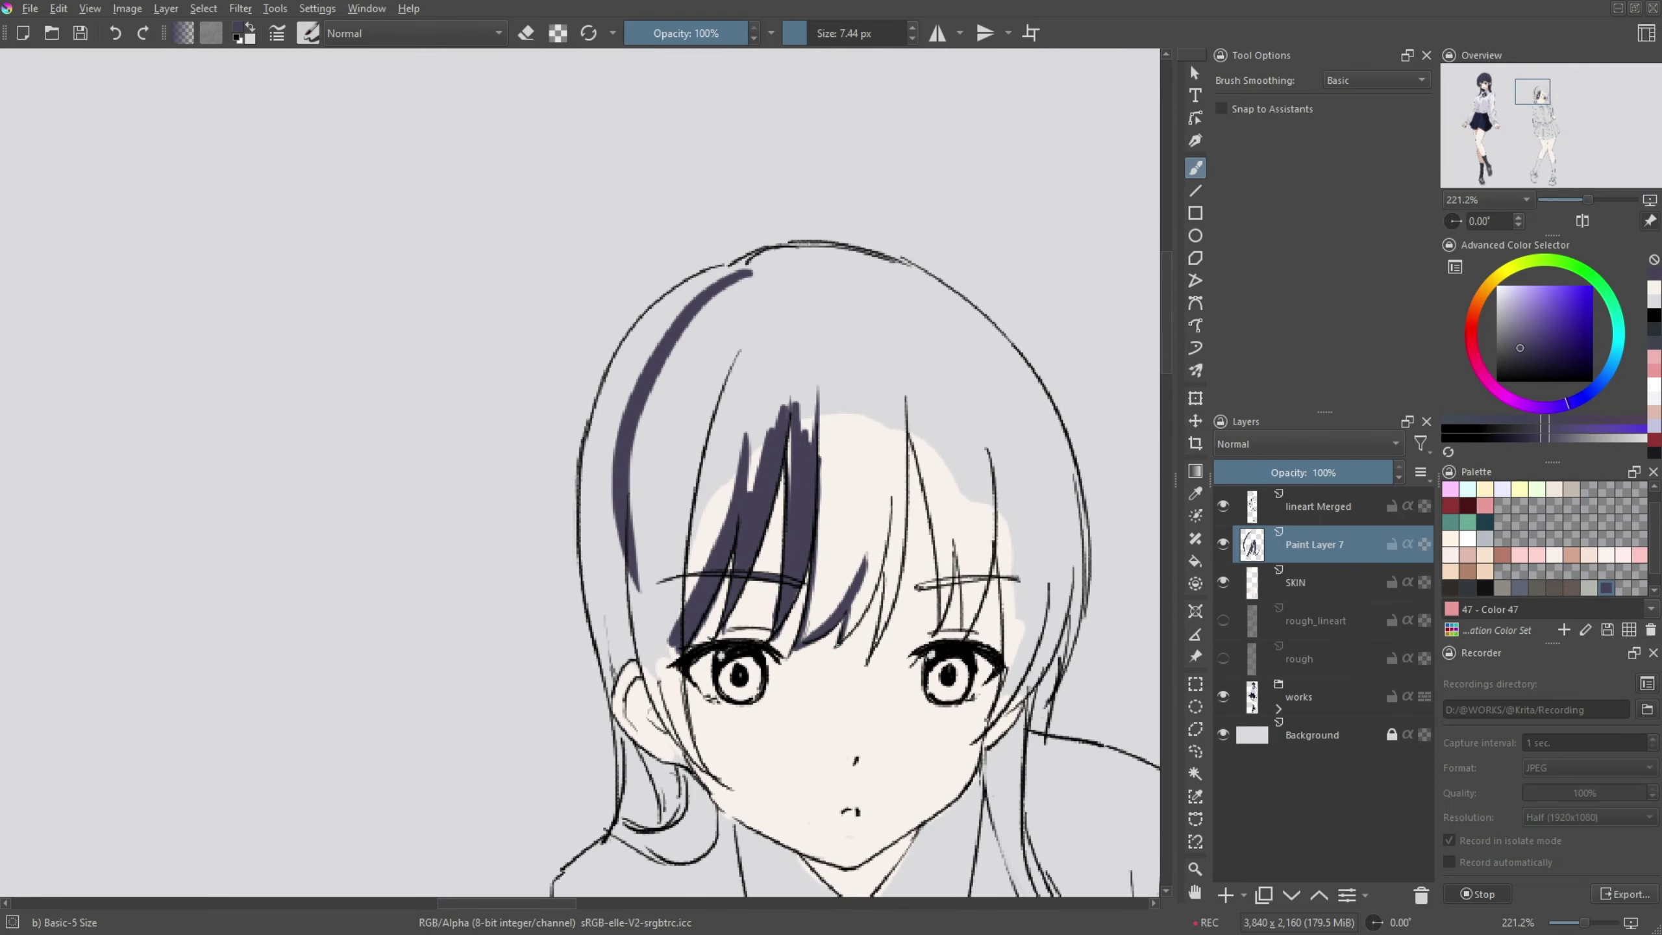
# - Paint the centre and right fringe strands and the right temple lock in dark purple with the 7.44 px brush
pyautogui.moveTo(903, 405); pyautogui.dragTo(847, 638)
pyautogui.hotkey('ctrl', 'z')
pyautogui.moveTo(909, 377); pyautogui.dragTo(874, 654)
pyautogui.moveTo(906, 491); pyautogui.dragTo(817, 634)
pyautogui.moveTo(854, 543); pyautogui.dragTo(802, 638)
pyautogui.moveTo(909, 433); pyautogui.dragTo(950, 623)
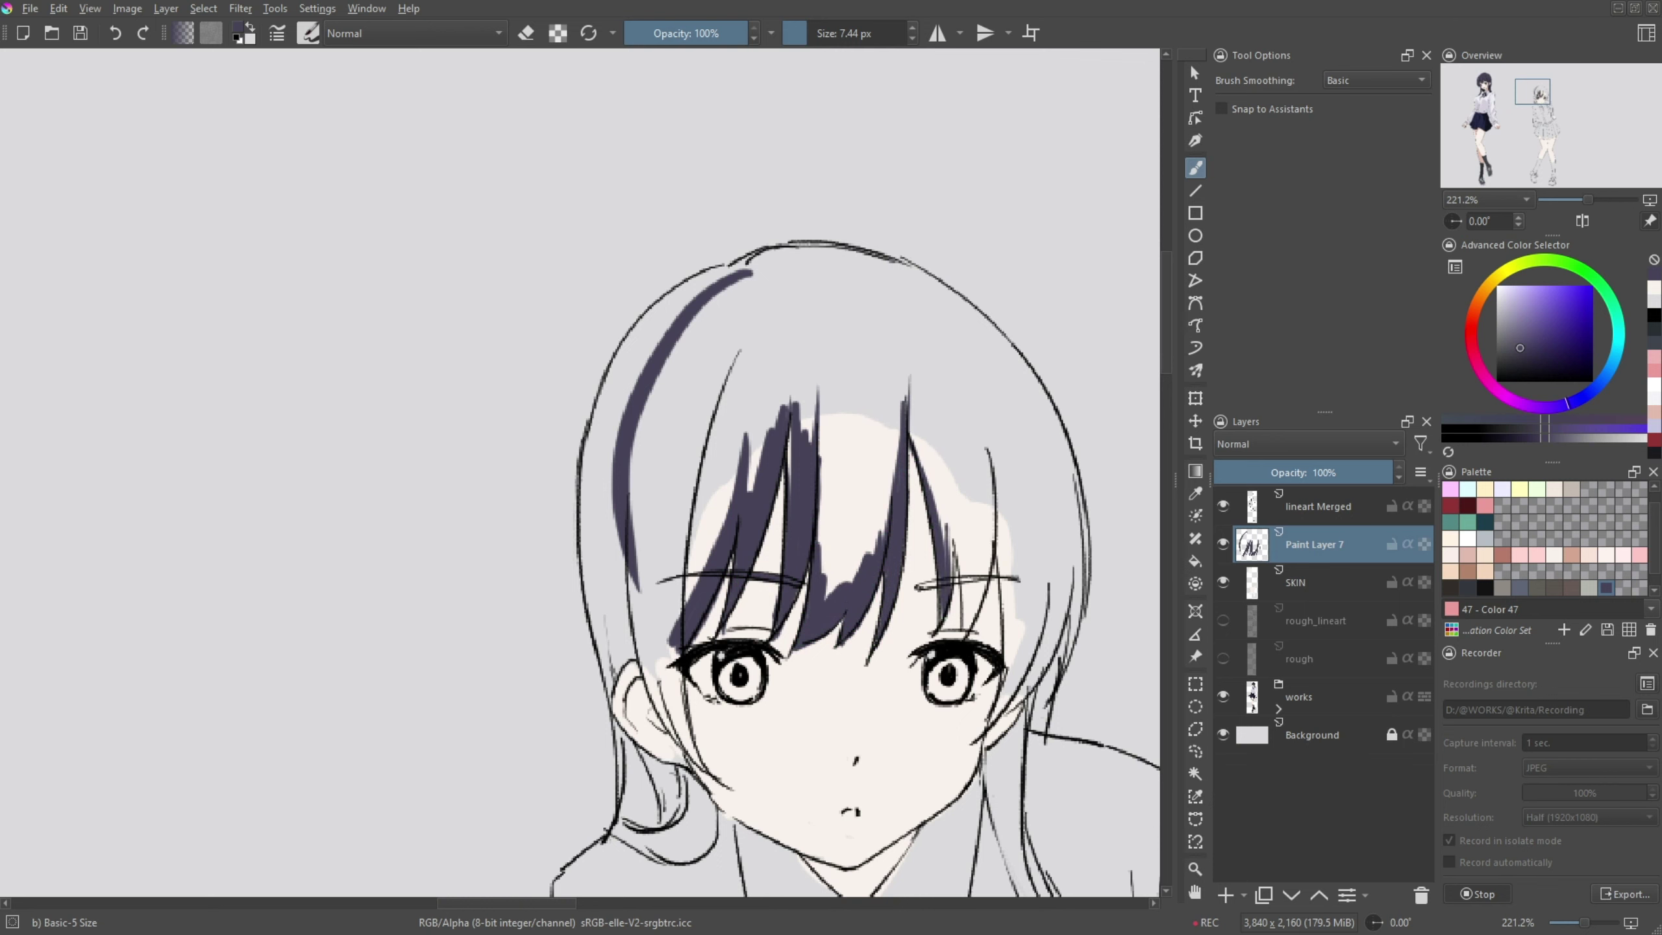
pyautogui.moveTo(989, 422); pyautogui.dragTo(962, 638)
pyautogui.moveTo(1010, 557); pyautogui.dragTo(994, 705)
pyautogui.moveTo(1054, 615); pyautogui.dragTo(978, 736)
# - Enlarge the brush to 20.53 px and paint the hair at the right temple and above the exposed ear
pyautogui.press(']')
pyautogui.press(']')
pyautogui.press(']')
pyautogui.press(']')
pyautogui.moveTo(982, 589); pyautogui.dragTo(1054, 651)
pyautogui.moveTo(716, 705); pyautogui.dragTo(658, 766)
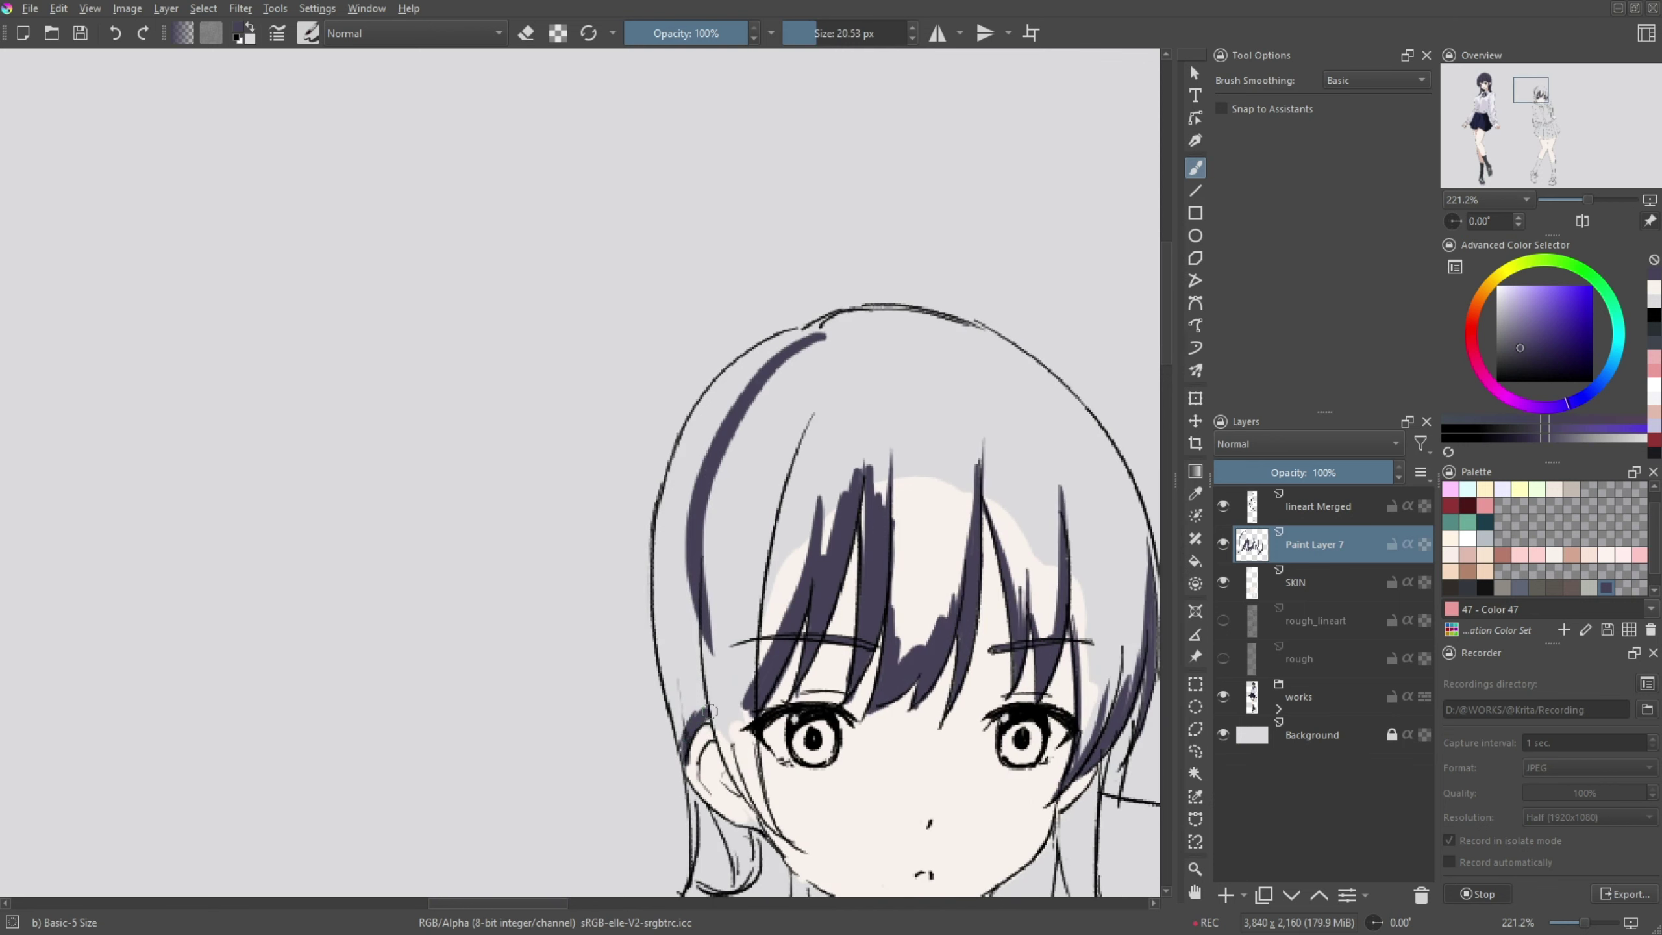
# - Fill the sides and crown of the hair with solid dark purple and cover the remaining gaps in the fringe
pyautogui.moveTo(769, 693); pyautogui.dragTo(707, 825)
pyautogui.moveTo(683, 601); pyautogui.dragTo(661, 745)
pyautogui.moveTo(820, 325)
pyautogui.mouseDown()
pyautogui.moveTo(655, 661)
pyautogui.moveTo(661, 749)
pyautogui.mouseUp()
pyautogui.moveTo(625, 475)
pyautogui.mouseDown()
pyautogui.moveTo(919, 586)
pyautogui.moveTo(975, 704)
pyautogui.mouseUp()
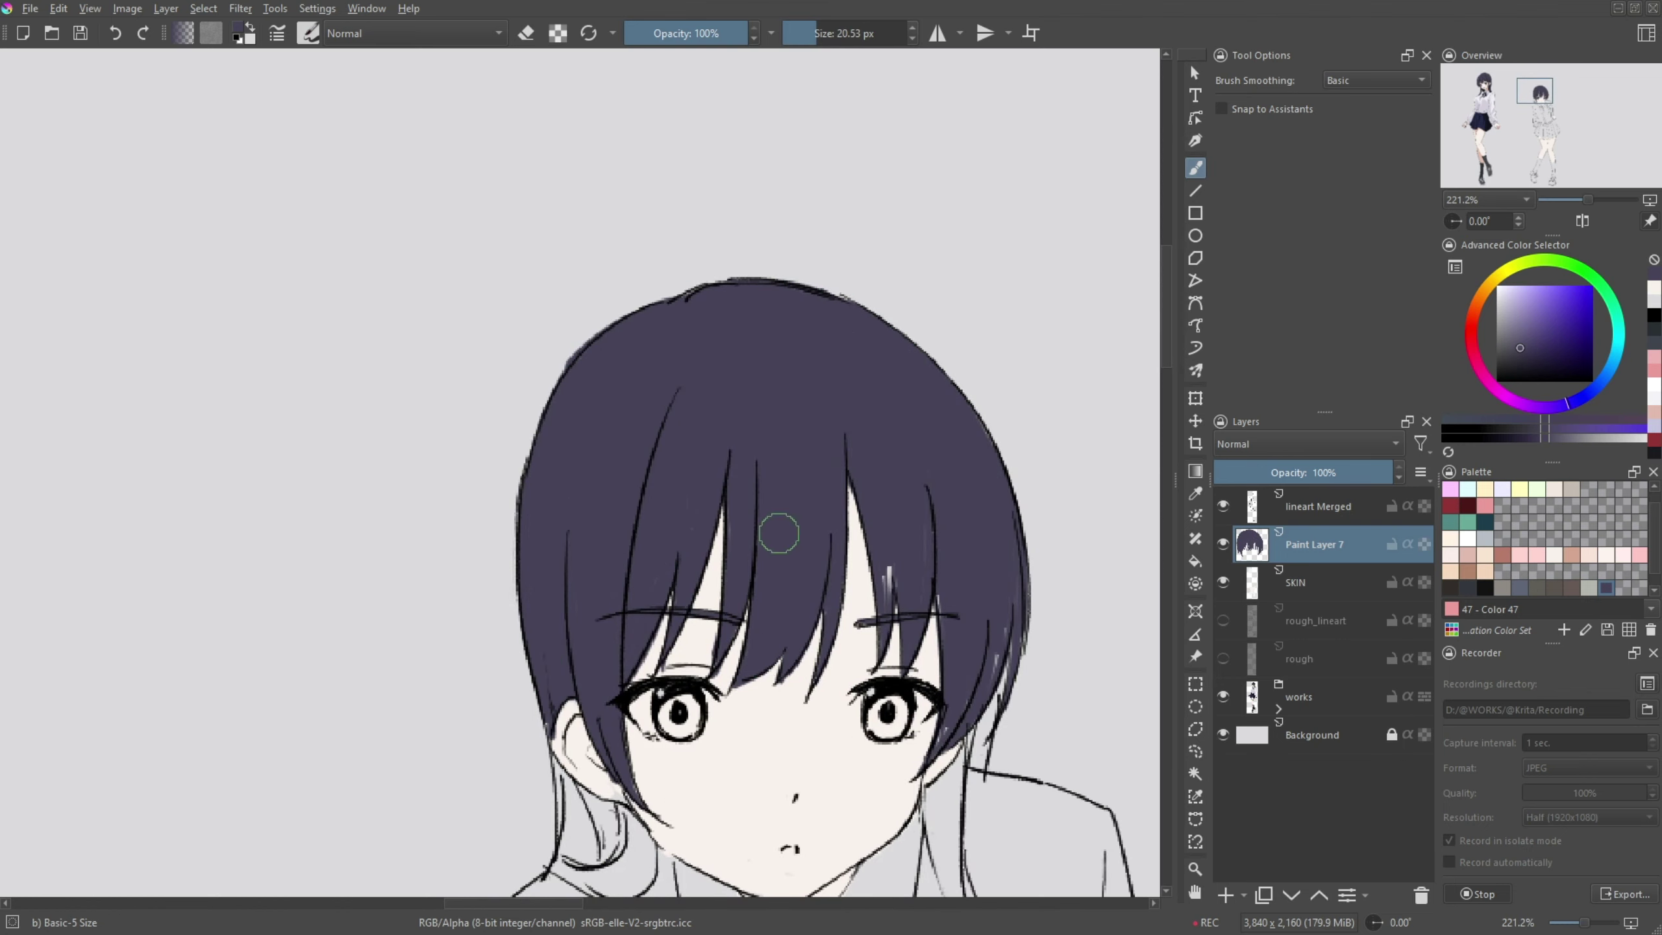
pyautogui.moveTo(850, 654); pyautogui.dragTo(1089, 311)
pyautogui.moveTo(851, 419)
pyautogui.mouseDown()
pyautogui.moveTo(831, 563)
pyautogui.moveTo(877, 550)
pyautogui.mouseUp()
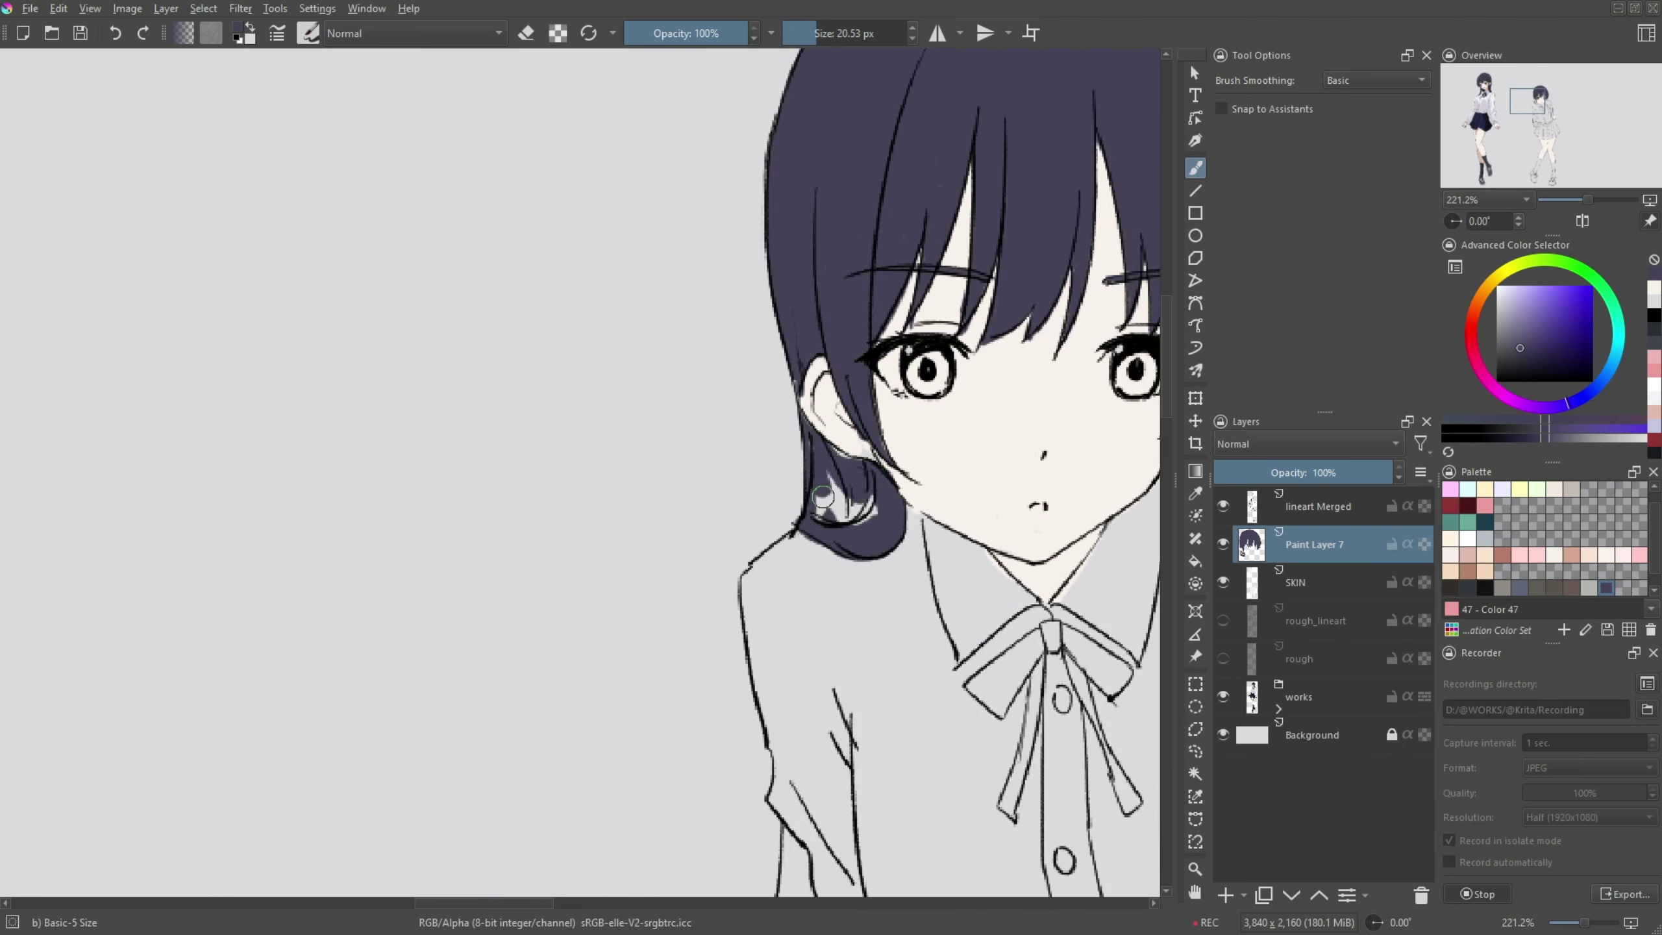
# - Paint the curled lock below the ear and the long front lock over the shirt in dark purple
pyautogui.moveTo(824, 445); pyautogui.dragTo(863, 524)
pyautogui.moveTo(1112, 484)
pyautogui.mouseDown()
pyautogui.moveTo(702, 458)
pyautogui.moveTo(840, 638)
pyautogui.moveTo(894, 773)
pyautogui.moveTo(837, 854)
pyautogui.mouseUp()
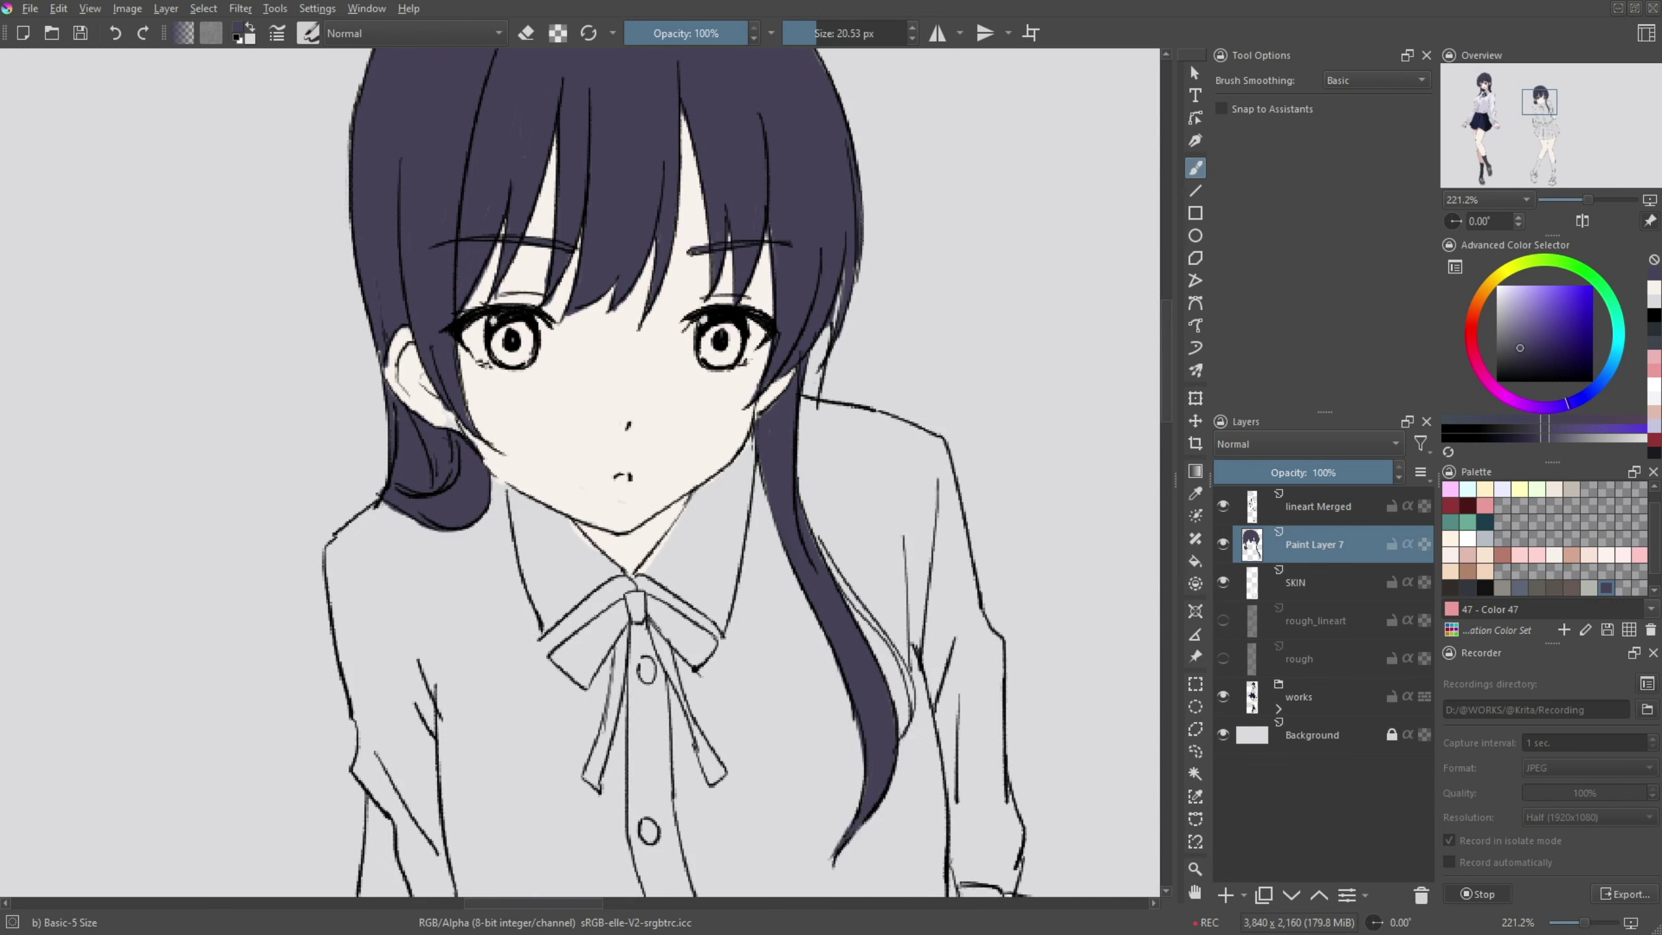
pyautogui.moveTo(778, 452)
pyautogui.mouseDown()
pyautogui.moveTo(825, 726)
pyautogui.moveTo(1027, 449)
pyautogui.mouseUp()
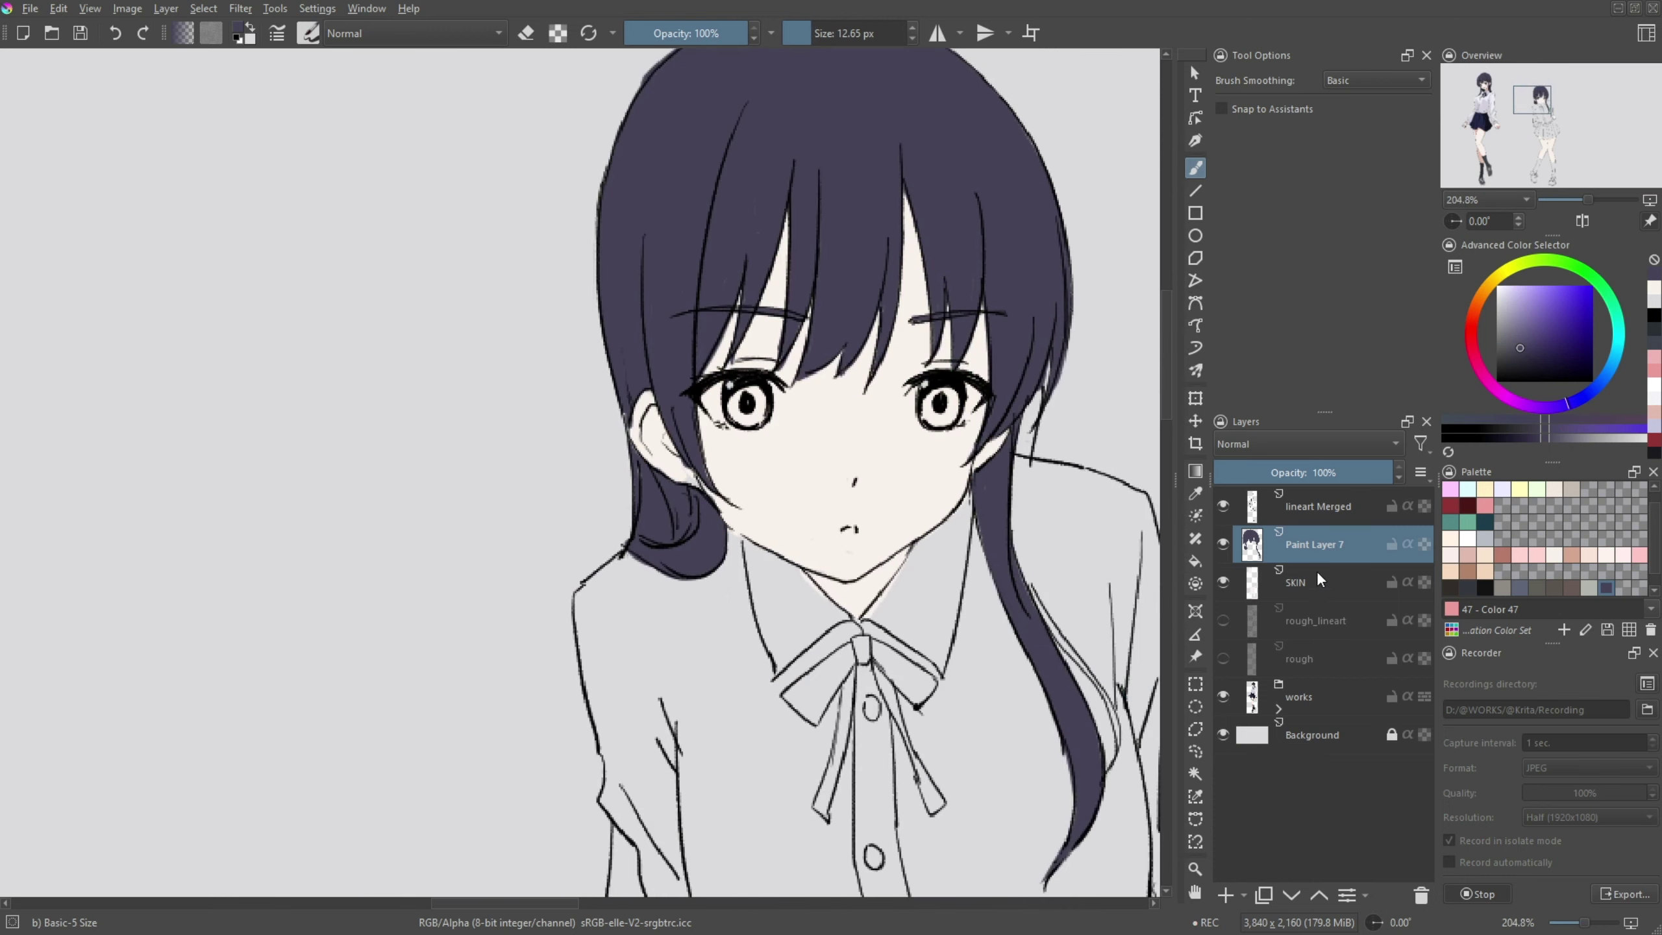
# - Rename the layer "hair" and paint the long hair hanging behind the arm in dark purple with a 12.65 px brush
pyautogui.keyDown('ctrl'); pyautogui.click(674, 367); pyautogui.keyUp('ctrl')
pyautogui.moveTo(626, 835)
pyautogui.mouseDown()
pyautogui.moveTo(641, 386)
pyautogui.moveTo(618, 628)
pyautogui.mouseUp()
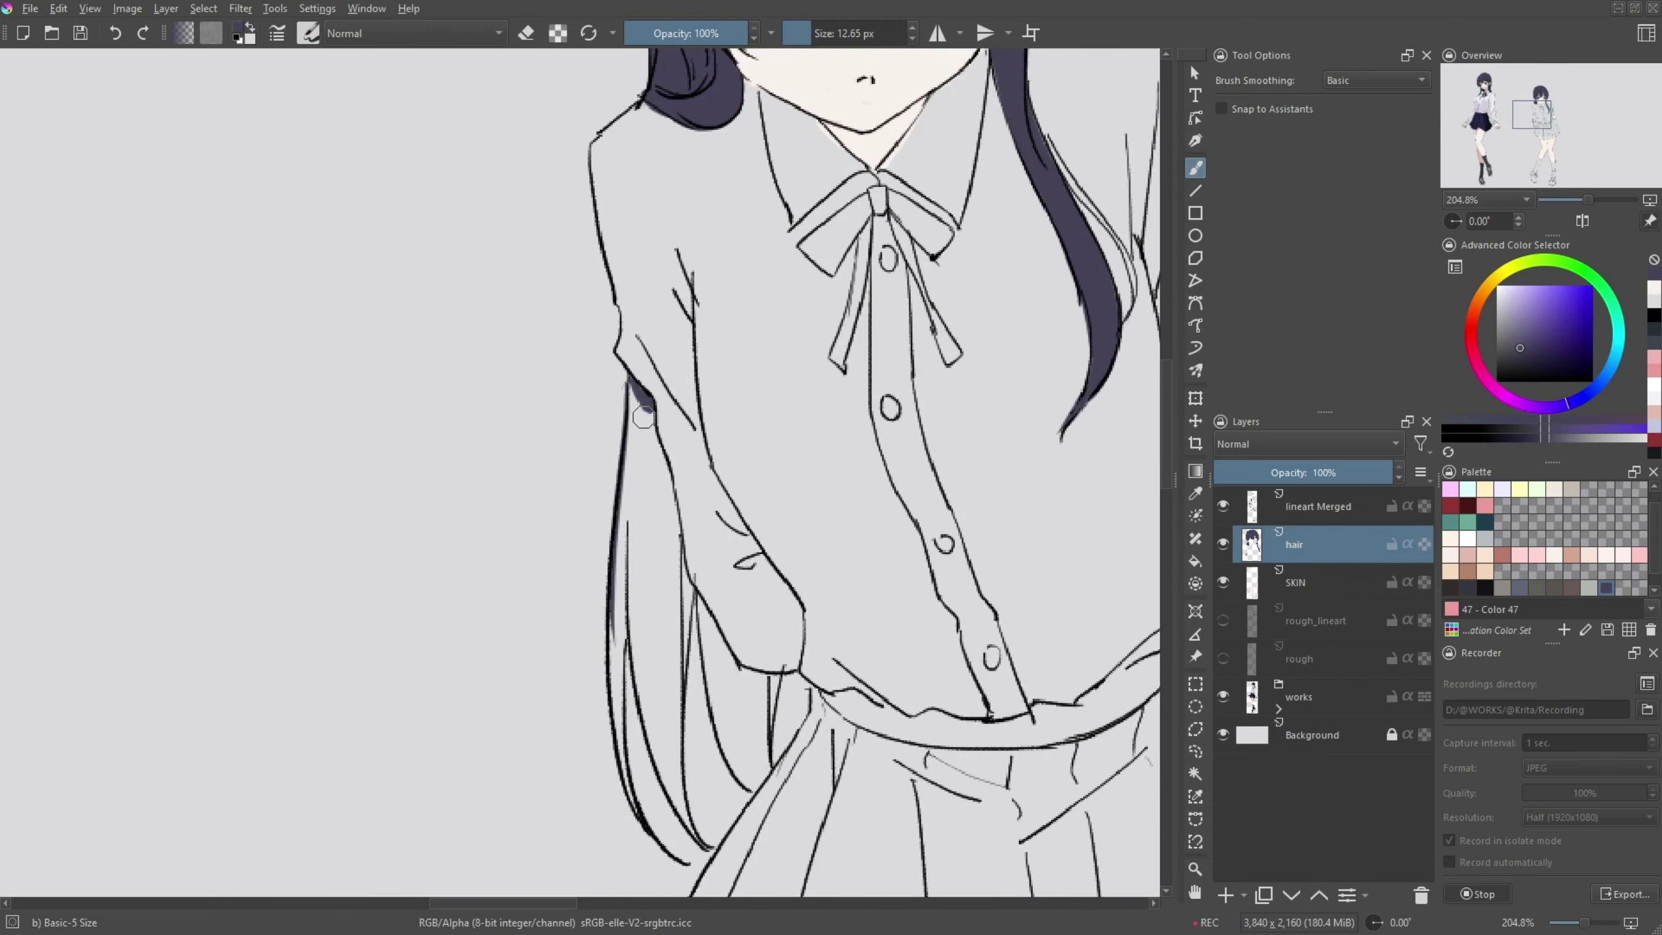
pyautogui.moveTo(654, 412); pyautogui.dragTo(680, 615)
pyautogui.moveTo(628, 386)
pyautogui.mouseDown()
pyautogui.moveTo(626, 782)
pyautogui.moveTo(645, 518)
pyautogui.mouseUp()
pyautogui.moveTo(654, 727); pyautogui.dragTo(710, 854)
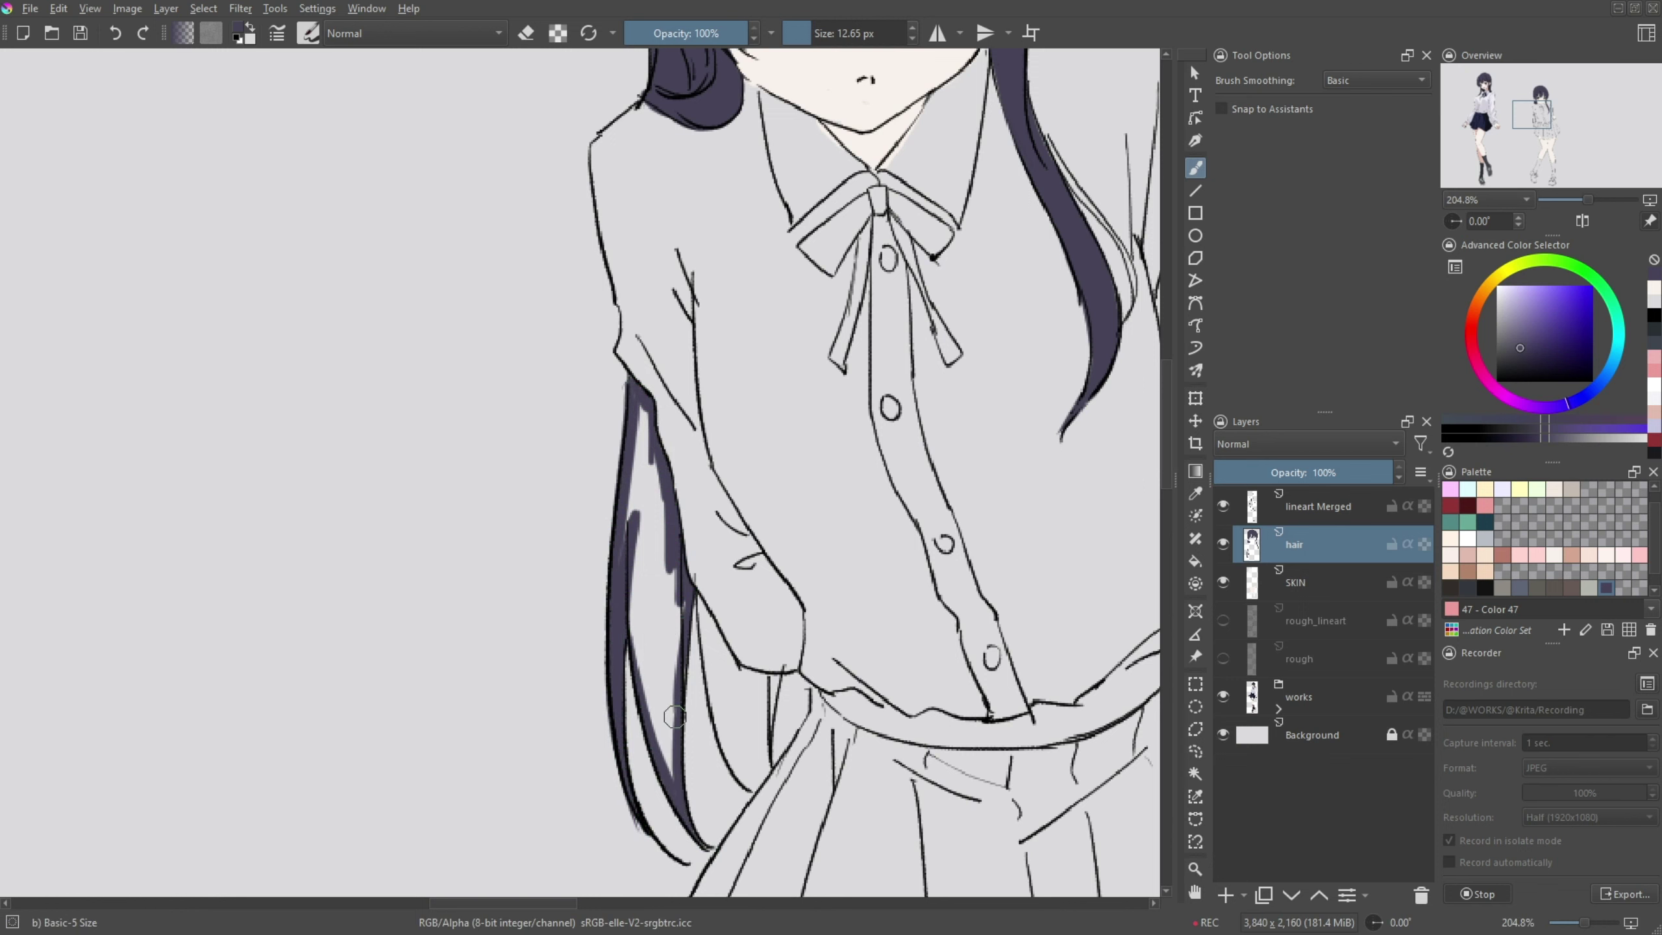
pyautogui.moveTo(680, 413); pyautogui.dragTo(632, 766)
pyautogui.moveTo(720, 589); pyautogui.dragTo(589, 540)
pyautogui.moveTo(572, 615)
pyautogui.mouseDown()
pyautogui.moveTo(621, 739)
pyautogui.moveTo(566, 546)
pyautogui.mouseUp()
pyautogui.moveTo(667, 616); pyautogui.dragTo(644, 720)
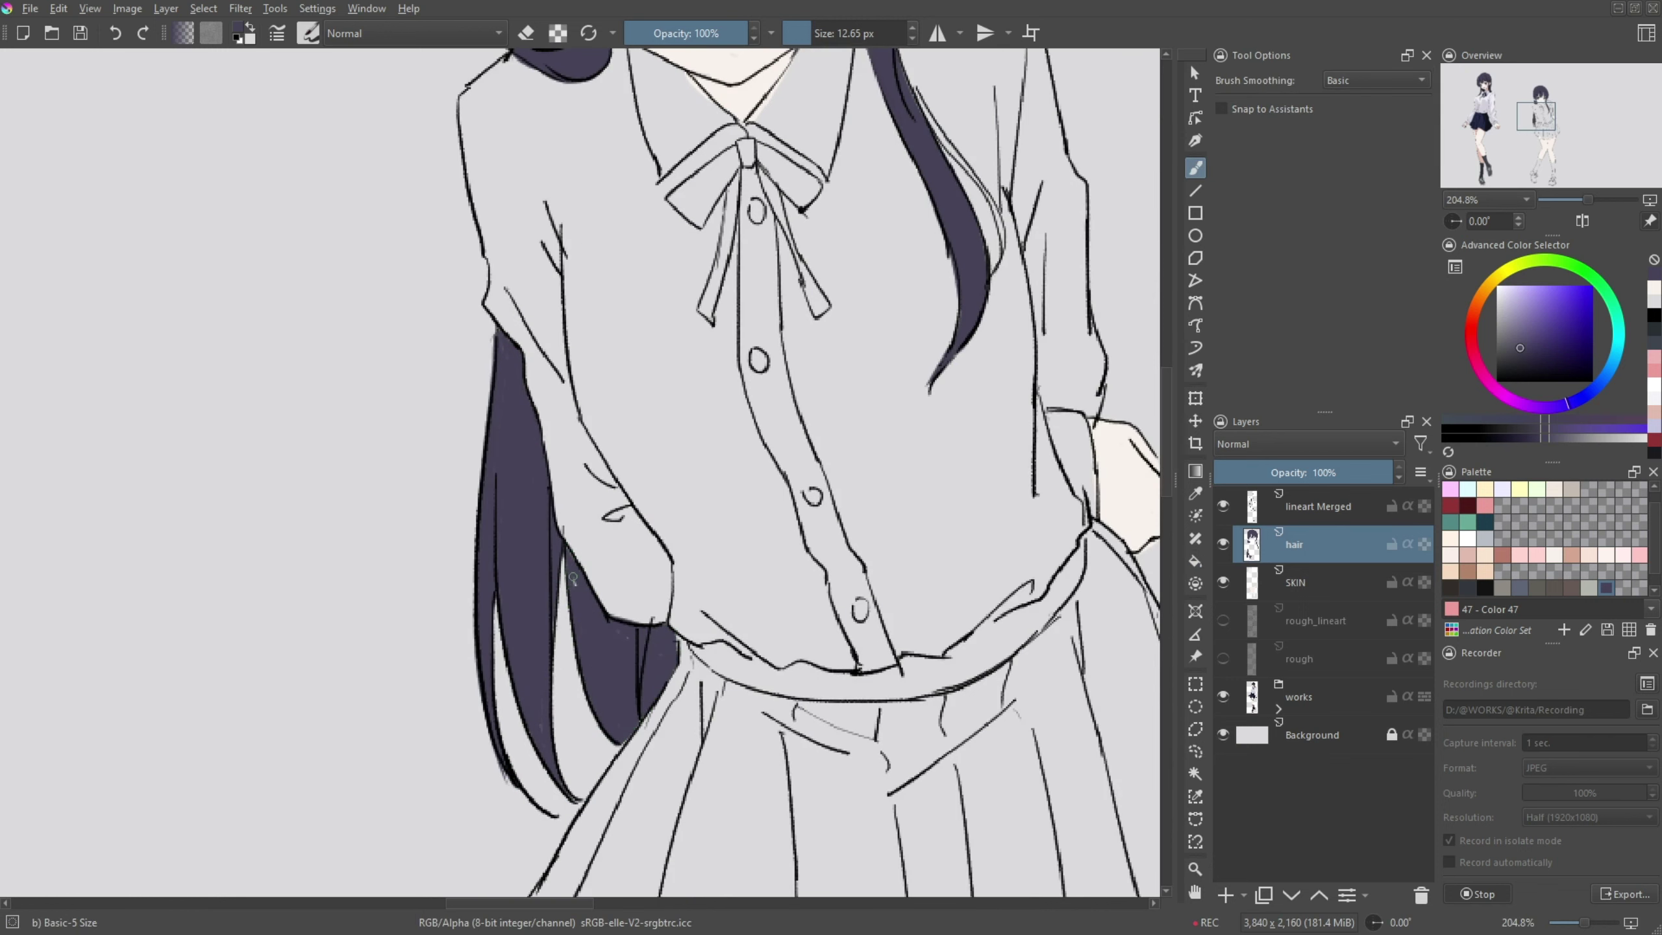
pyautogui.moveTo(673, 532); pyautogui.dragTo(403, 532)
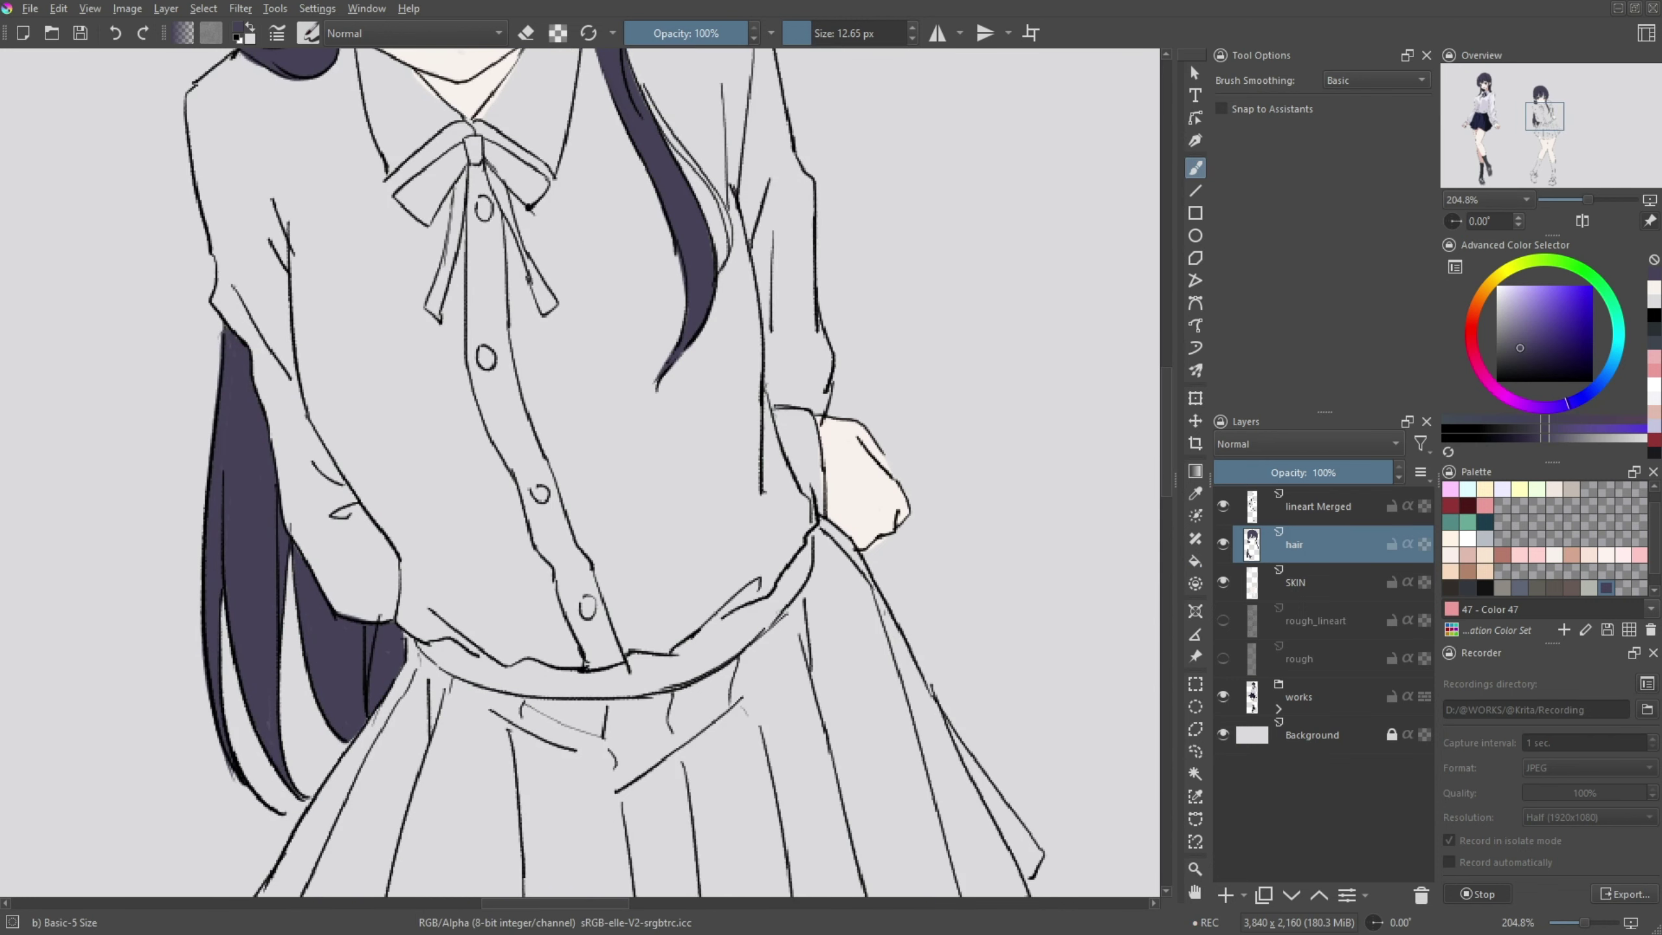
# - On a new layer beneath the hair, paint the whites and brown irises of both eyes, using a 7.86 px brush for the irises
pyautogui.scroll(-5, 317, 890)
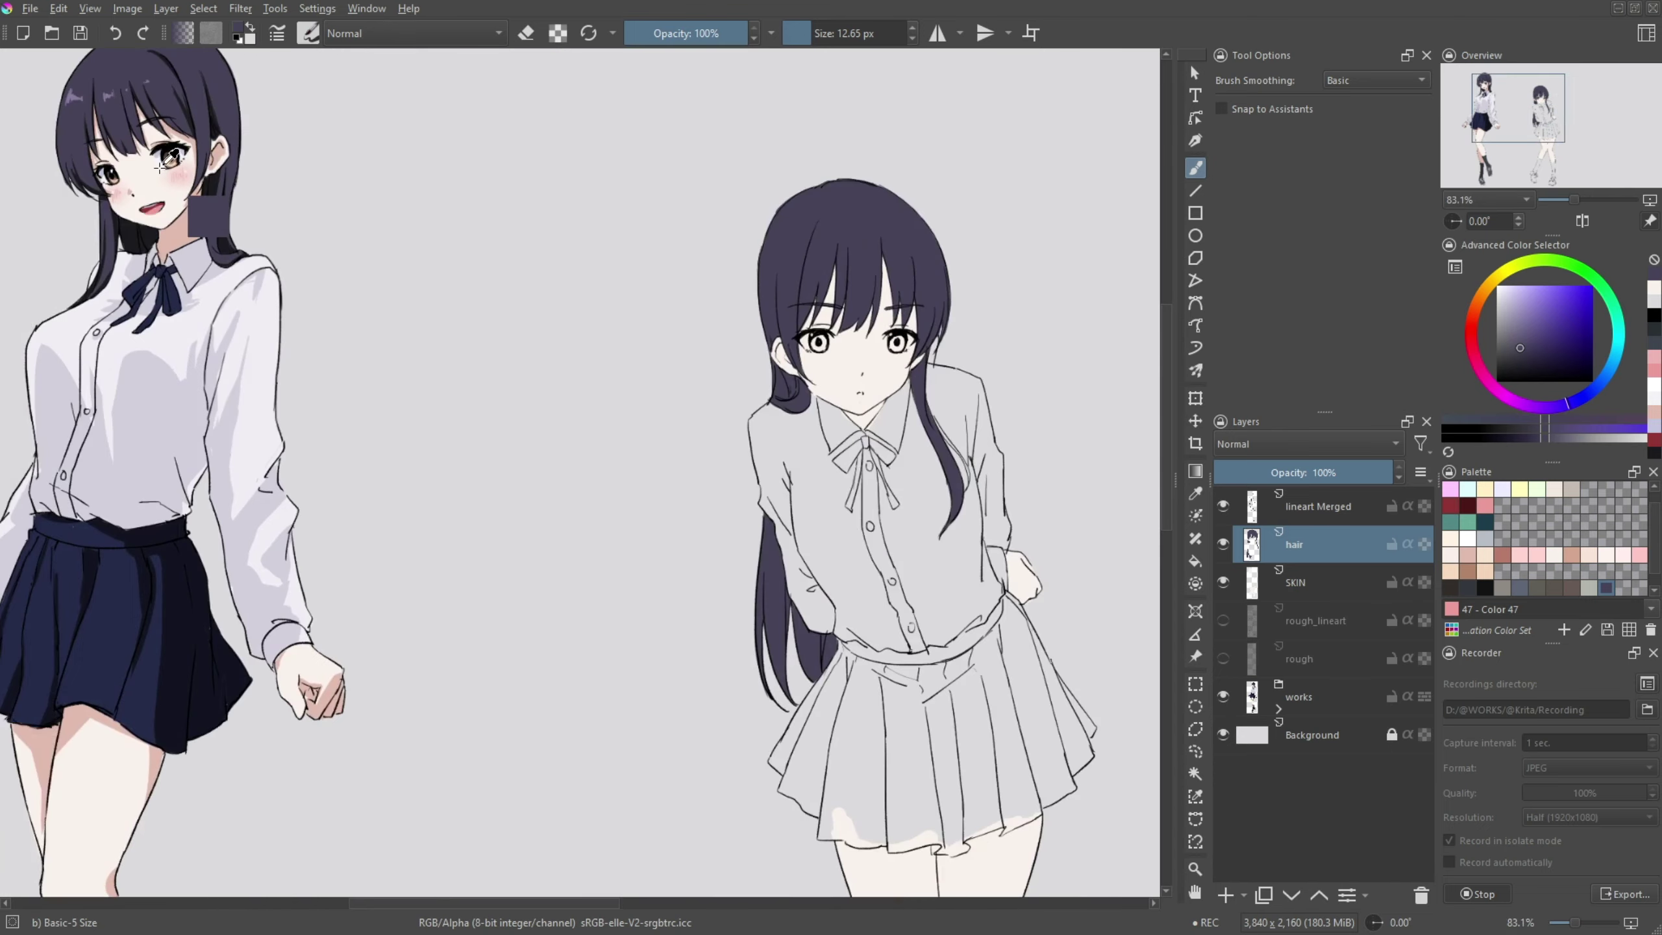
pyautogui.scroll(6, 857, 282)
pyautogui.press('Insert')
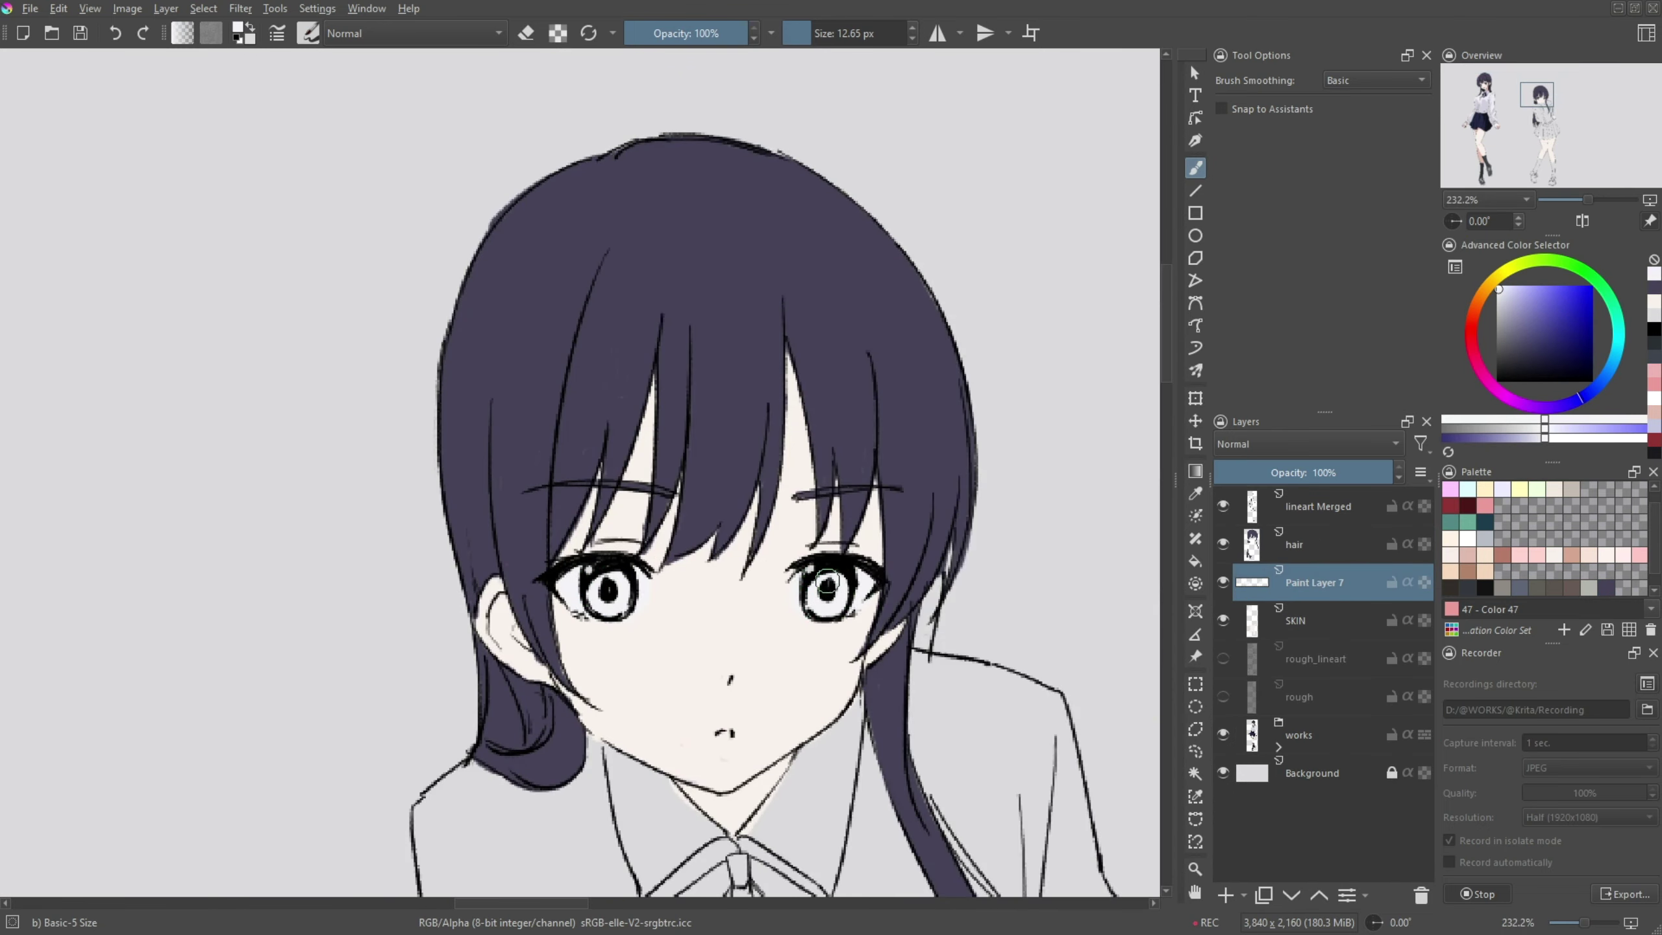
pyautogui.scroll(-5, 828, 582)
pyautogui.scroll(8, 196, 327)
pyautogui.keyDown('ctrl'); pyautogui.click(835, 543); pyautogui.keyUp('ctrl')
pyautogui.scroll(6, 785, 590)
pyautogui.moveTo(707, 418); pyautogui.dragTo(739, 471)
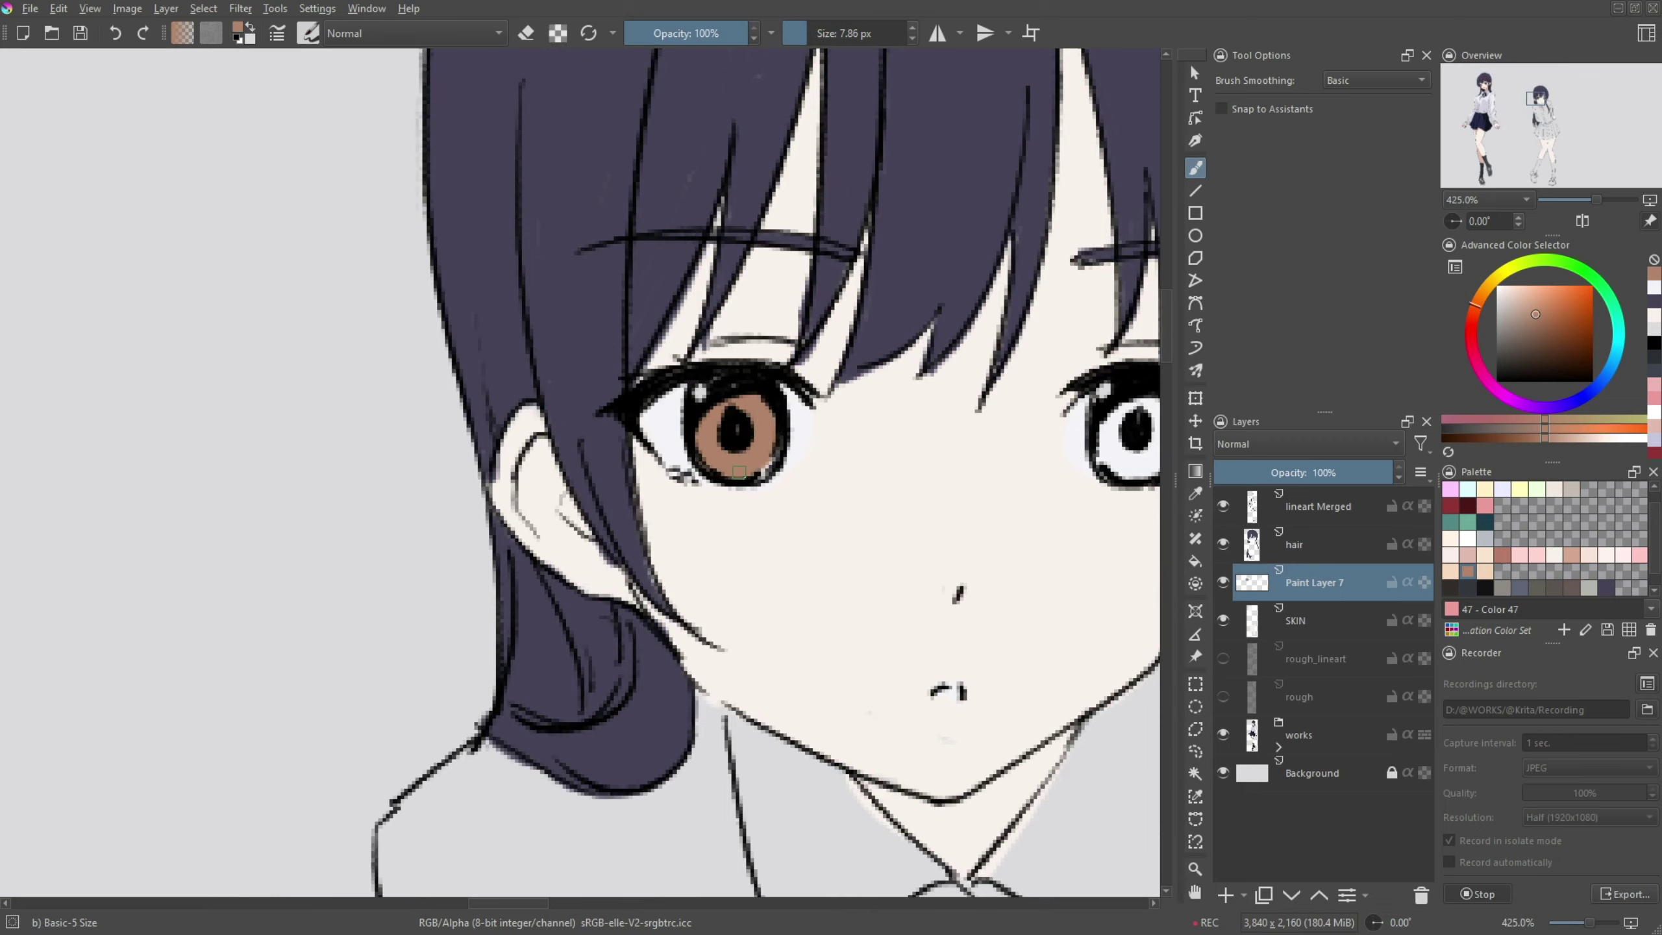
pyautogui.scroll(-8, 738, 472)
# - Add a paint layer above the eye colour layer and rename the eye colour layer "eyes"
pyautogui.scroll(-1, 589, 458)
pyautogui.press('Insert')
pyautogui.doubleClick(1314, 620)
pyautogui.write('eyes')
pyautogui.press('Return')
# - On the new layer, paint the whole shirt in the pale lavender white, edging it with a 16.81 px brush
pyautogui.keyDown('ctrl'); pyautogui.click(656, 343); pyautogui.keyUp('ctrl')
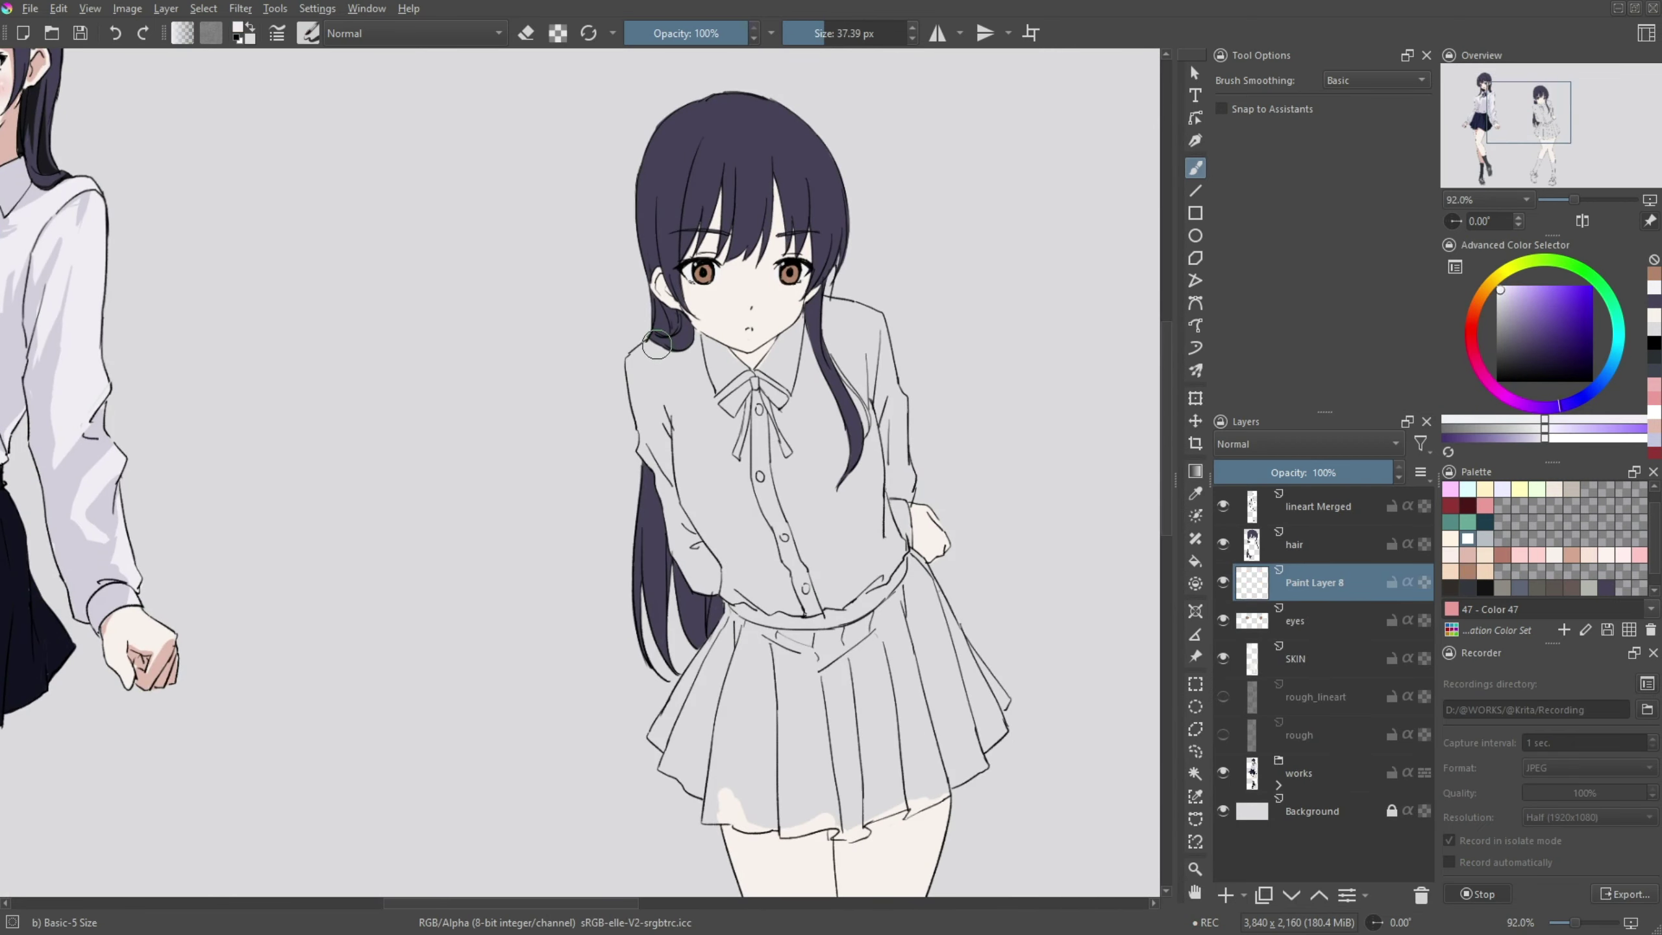
pyautogui.scroll(3, 657, 343)
pyautogui.moveTo(713, 392)
pyautogui.mouseDown()
pyautogui.moveTo(844, 291)
pyautogui.moveTo(982, 236)
pyautogui.mouseUp()
pyautogui.scroll(2, 703, 383)
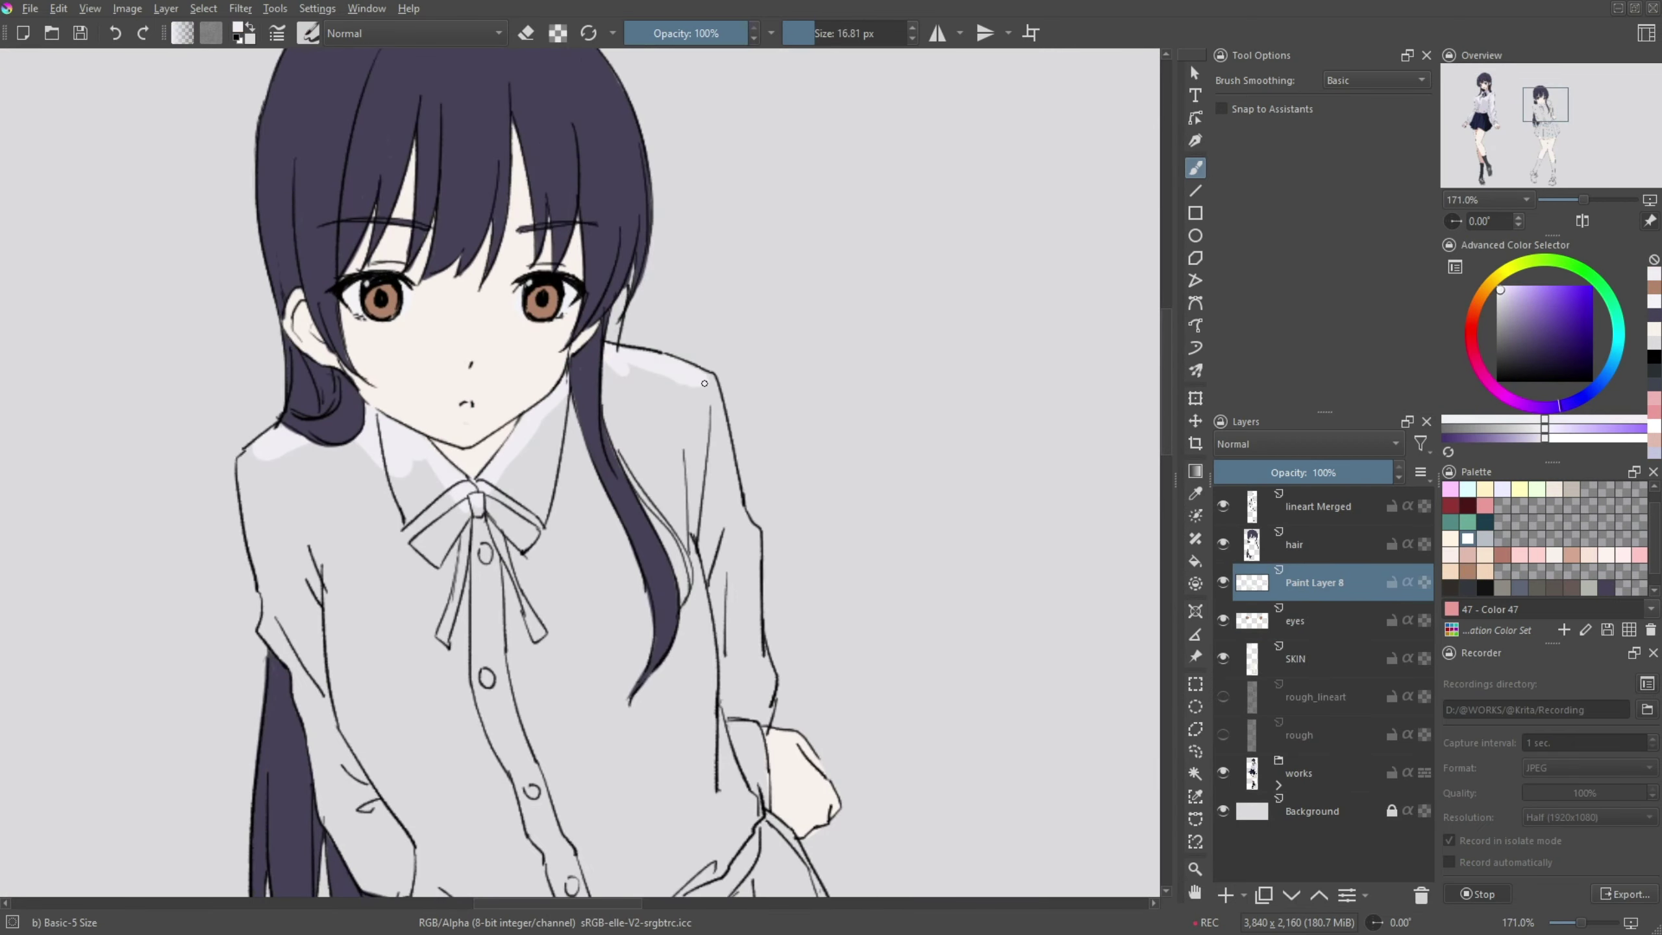
pyautogui.moveTo(704, 383)
pyautogui.mouseDown()
pyautogui.moveTo(765, 669)
pyautogui.moveTo(772, 805)
pyautogui.mouseUp()
pyautogui.moveTo(719, 785); pyautogui.dragTo(805, 388)
pyautogui.moveTo(811, 465)
pyautogui.mouseDown()
pyautogui.moveTo(718, 522)
pyautogui.moveTo(594, 526)
pyautogui.mouseUp()
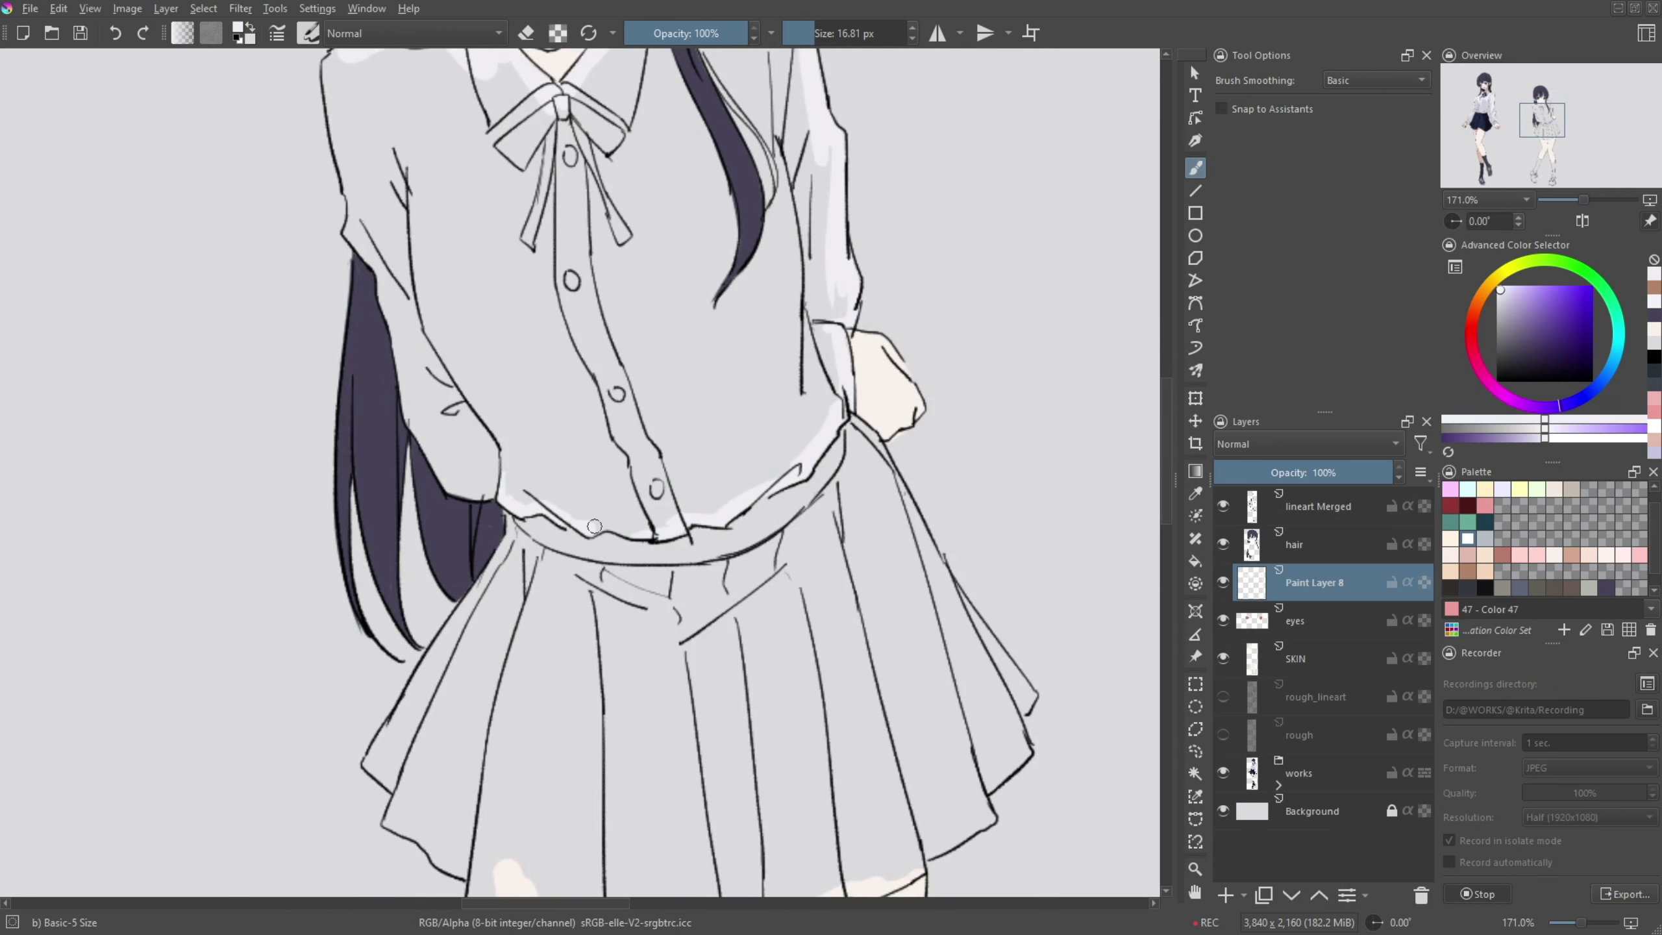
pyautogui.scroll(-3, 594, 525)
pyautogui.moveTo(467, 213); pyautogui.dragTo(556, 648)
pyautogui.scroll(3, 629, 393)
# - Clean up stray marks on the shirt's line art with the Eraser Circle brush at 11.97 px
pyautogui.rightClick(613, 544)
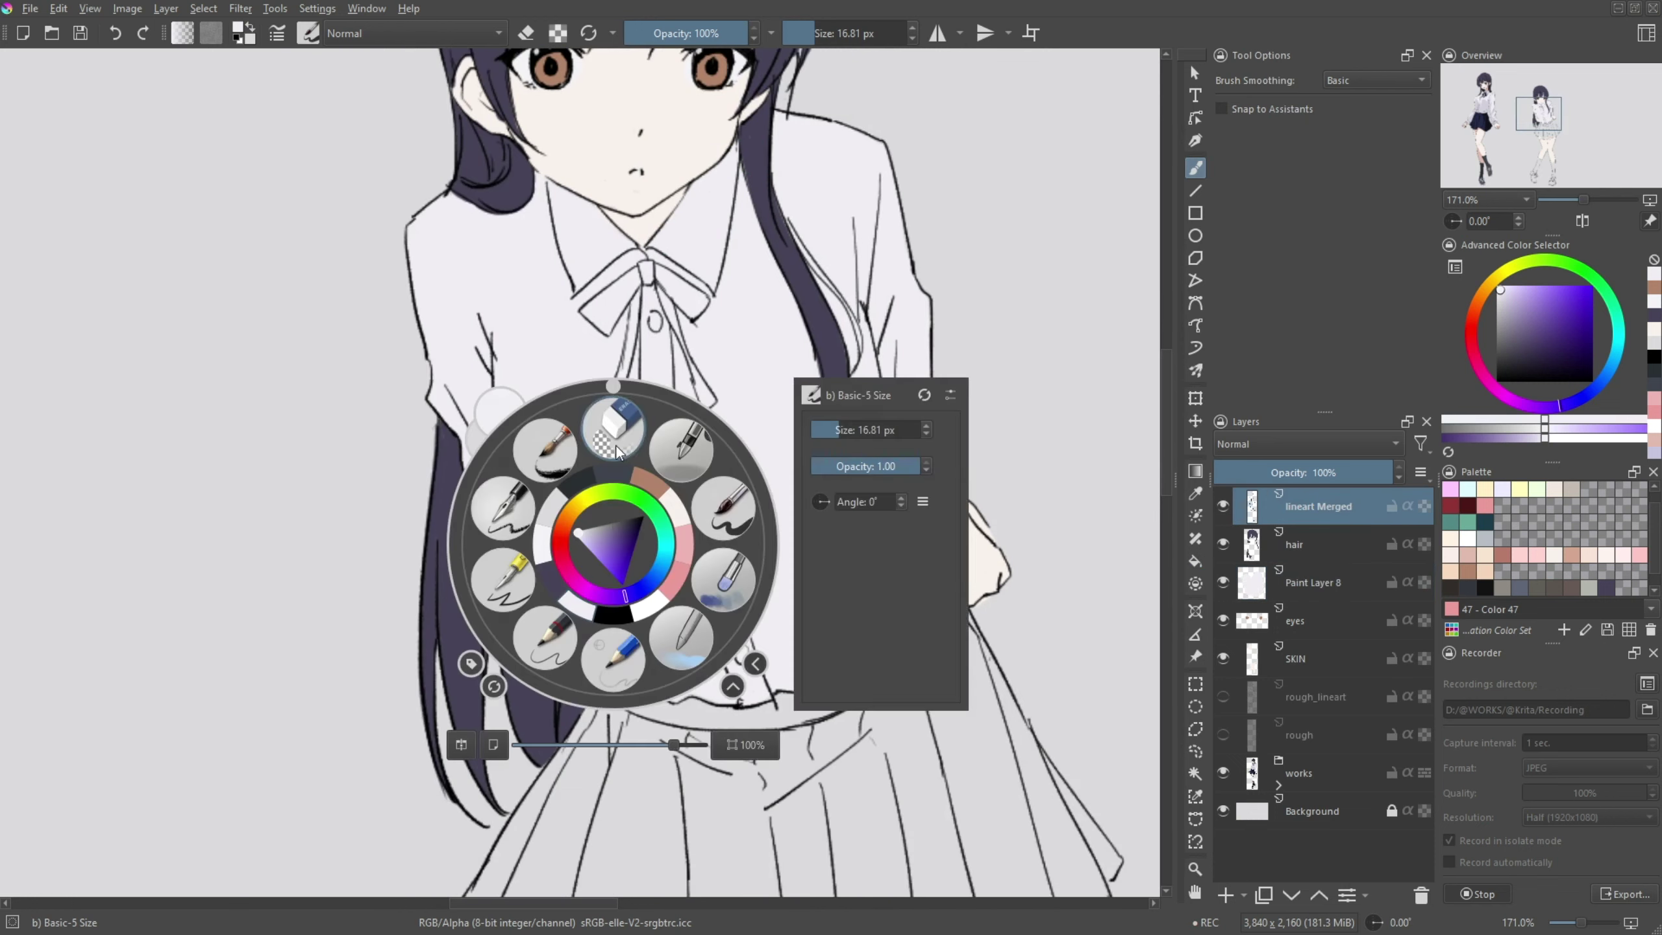
pyautogui.click(617, 450)
pyautogui.scroll(3, 485, 444)
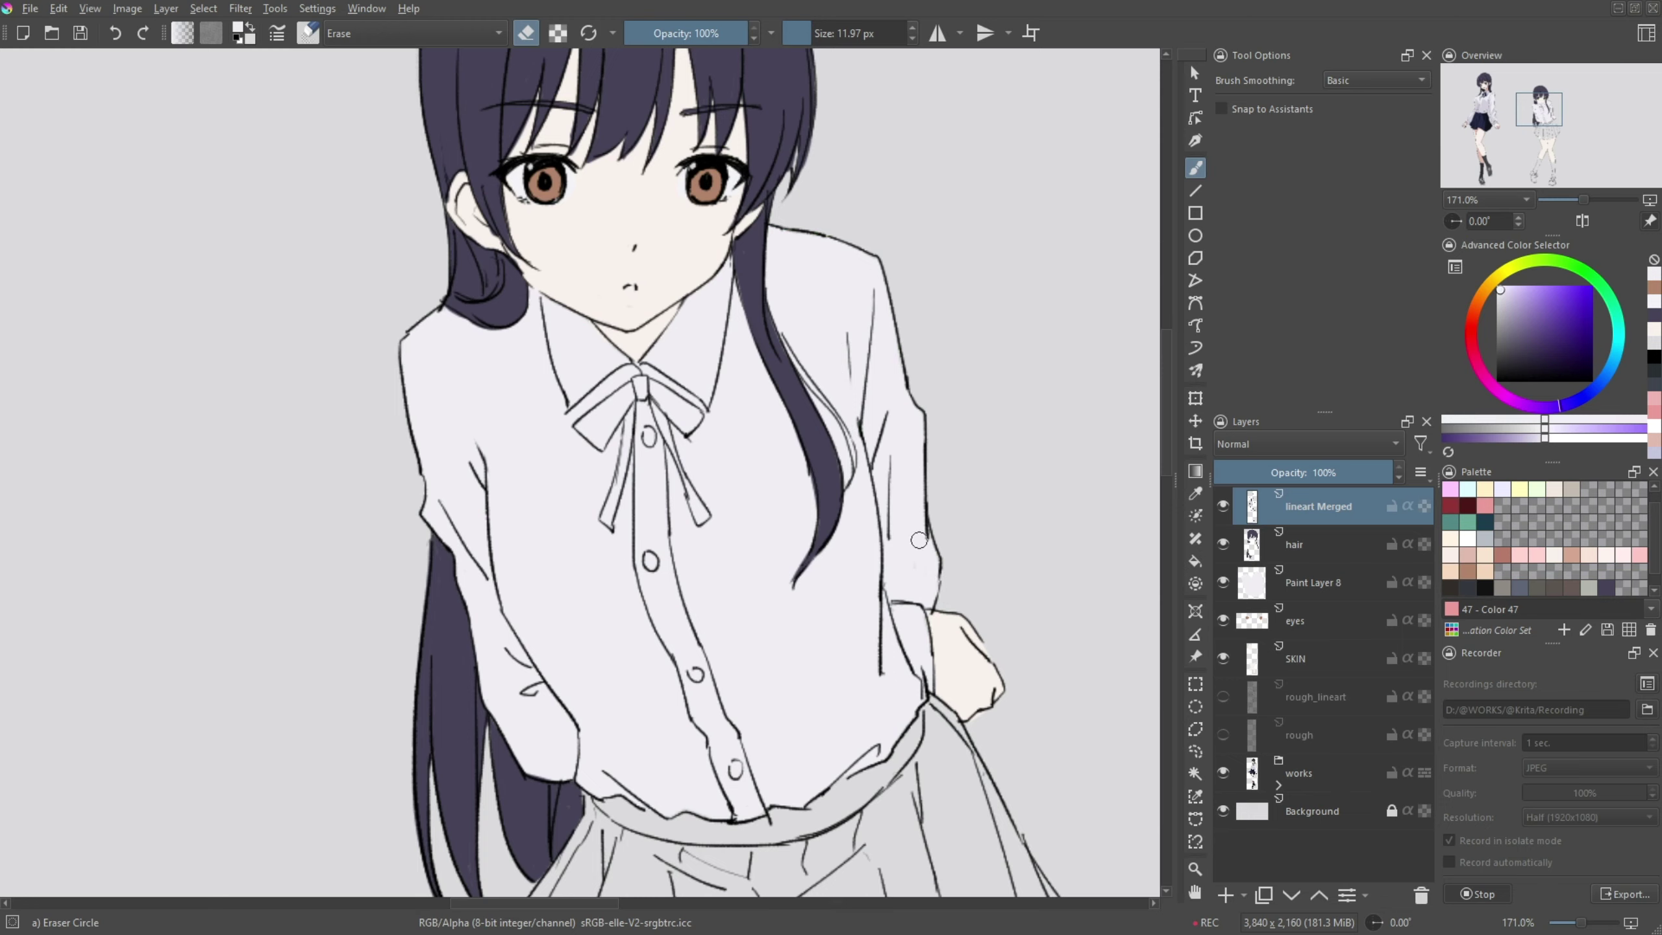
pyautogui.scroll(-5, 918, 540)
# - Return to the painting brush and touch up the long front lock on the hair layer in dark purple at 7.23 px
pyautogui.scroll(8, 918, 540)
pyautogui.press('/')
pyautogui.keyDown('ctrl'); pyautogui.click(712, 432); pyautogui.keyUp('ctrl')
pyautogui.scroll(2, 712, 433)
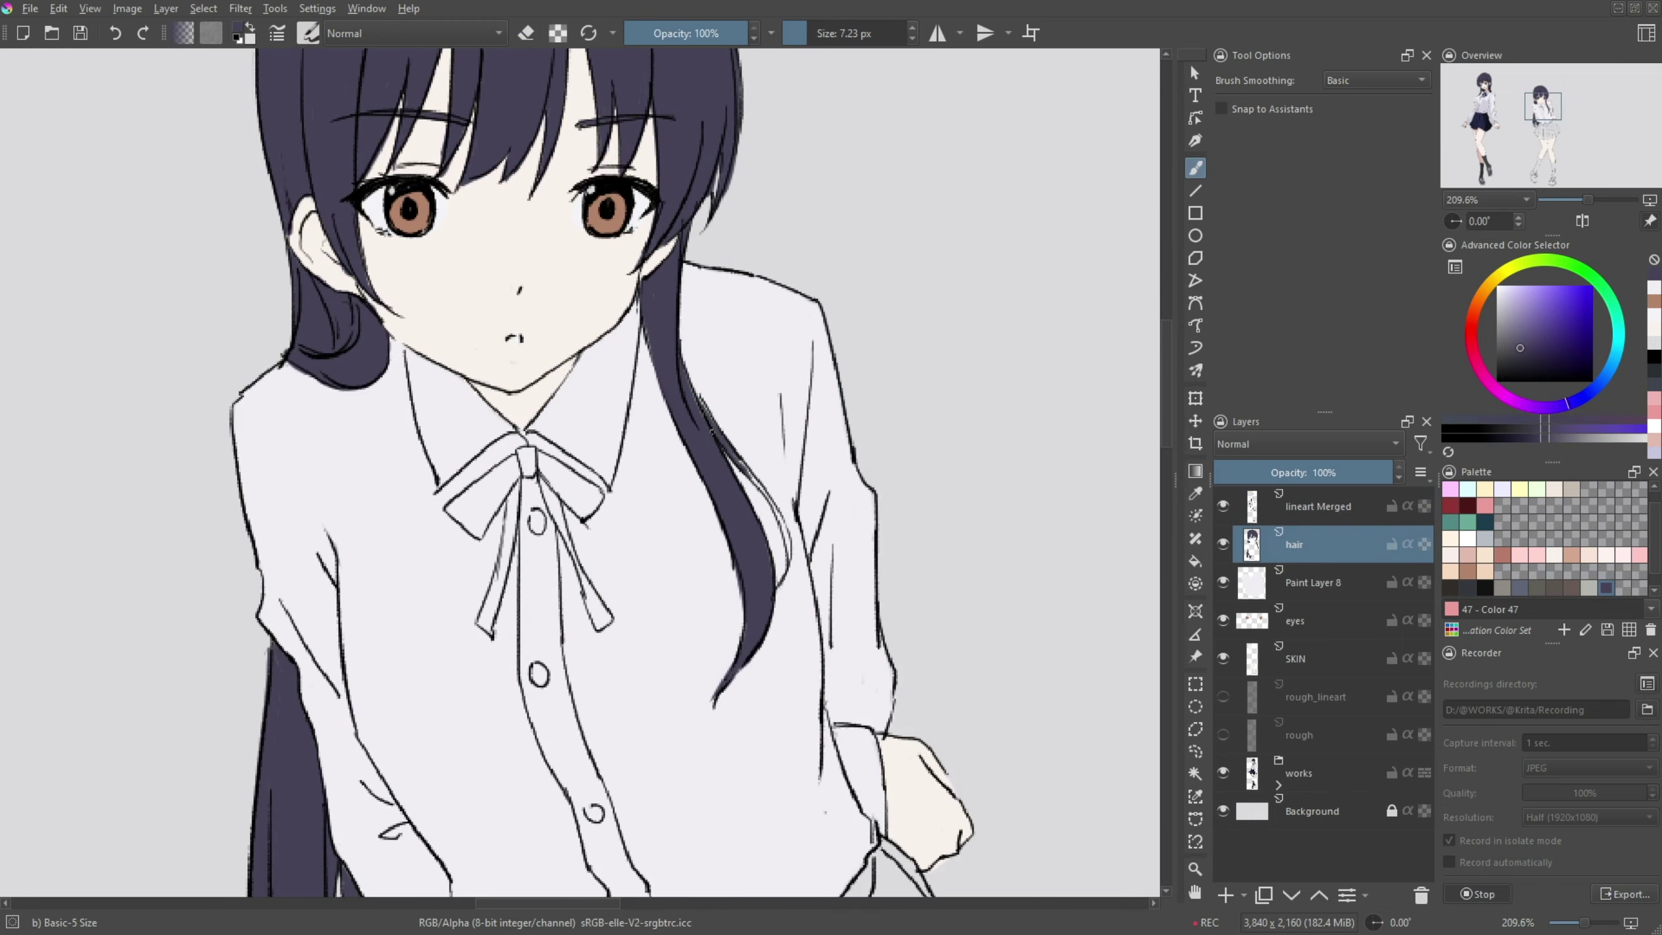
pyautogui.scroll(-3, 786, 542)
# - On a new layer named "skirt" beneath the cloth layer, outline the skirt's waist, sides and right hem in navy at 23.97 px
pyautogui.scroll(-2, 786, 542)
pyautogui.click(1290, 528)
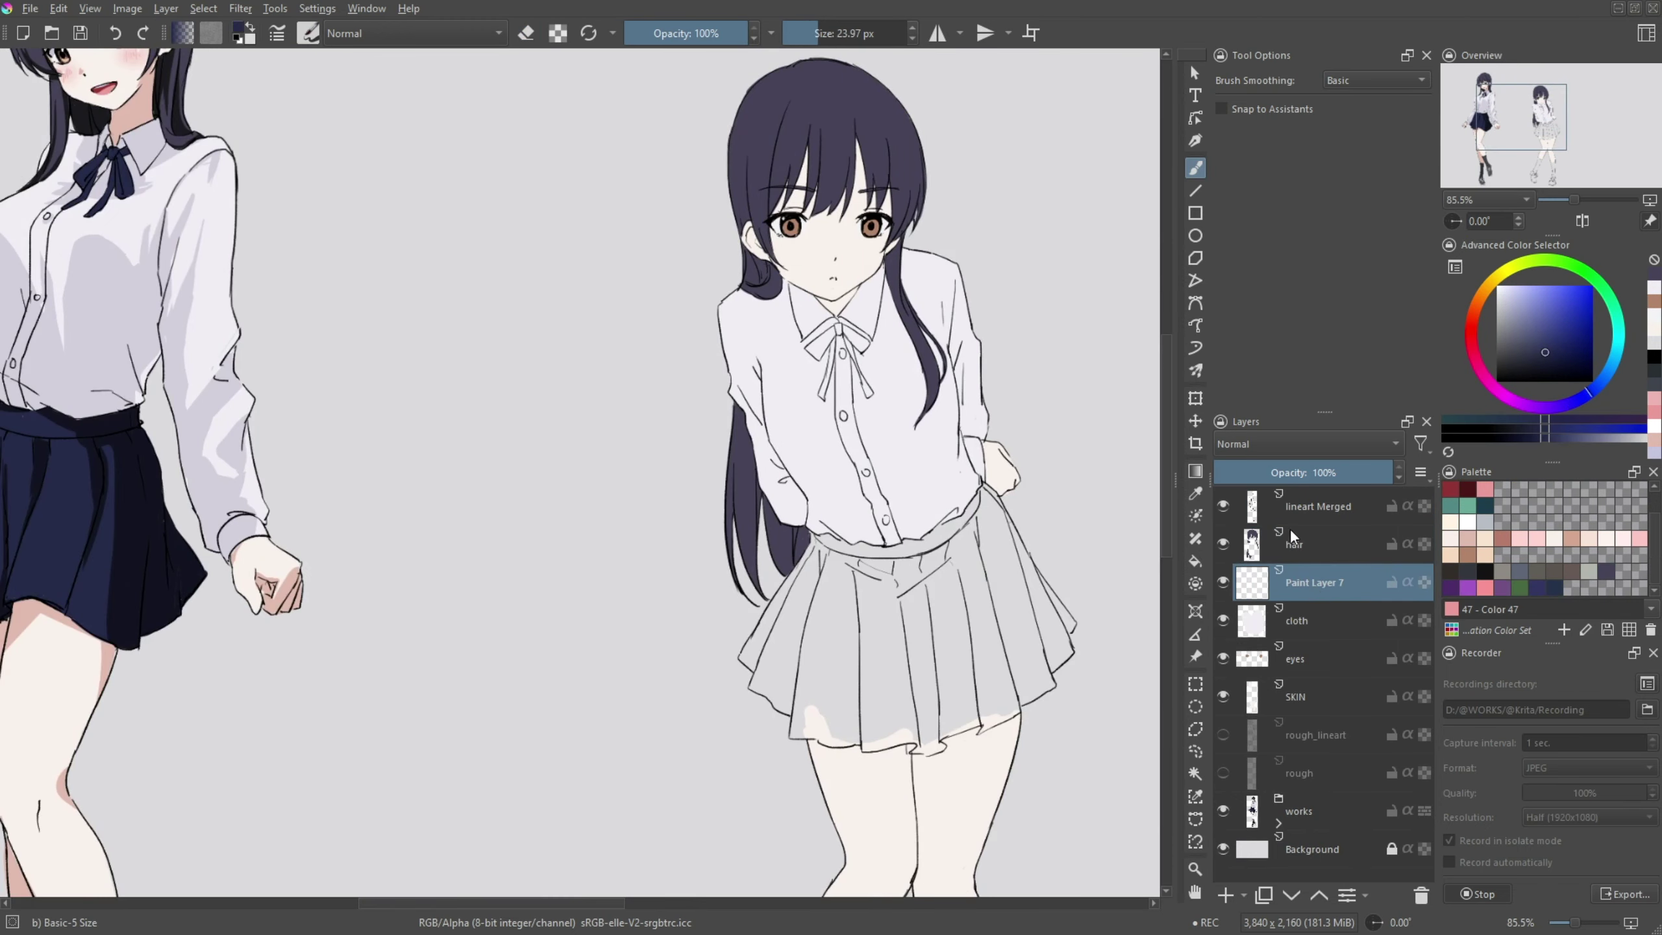
pyautogui.scroll(3, 823, 564)
pyautogui.hotkey('ctrl', 'pagedown')
pyautogui.moveTo(790, 527); pyautogui.dragTo(732, 644)
pyautogui.moveTo(789, 530)
pyautogui.mouseDown()
pyautogui.moveTo(1022, 452)
pyautogui.moveTo(1145, 635)
pyautogui.moveTo(898, 534)
pyautogui.mouseUp()
pyautogui.moveTo(872, 629); pyautogui.dragTo(797, 665)
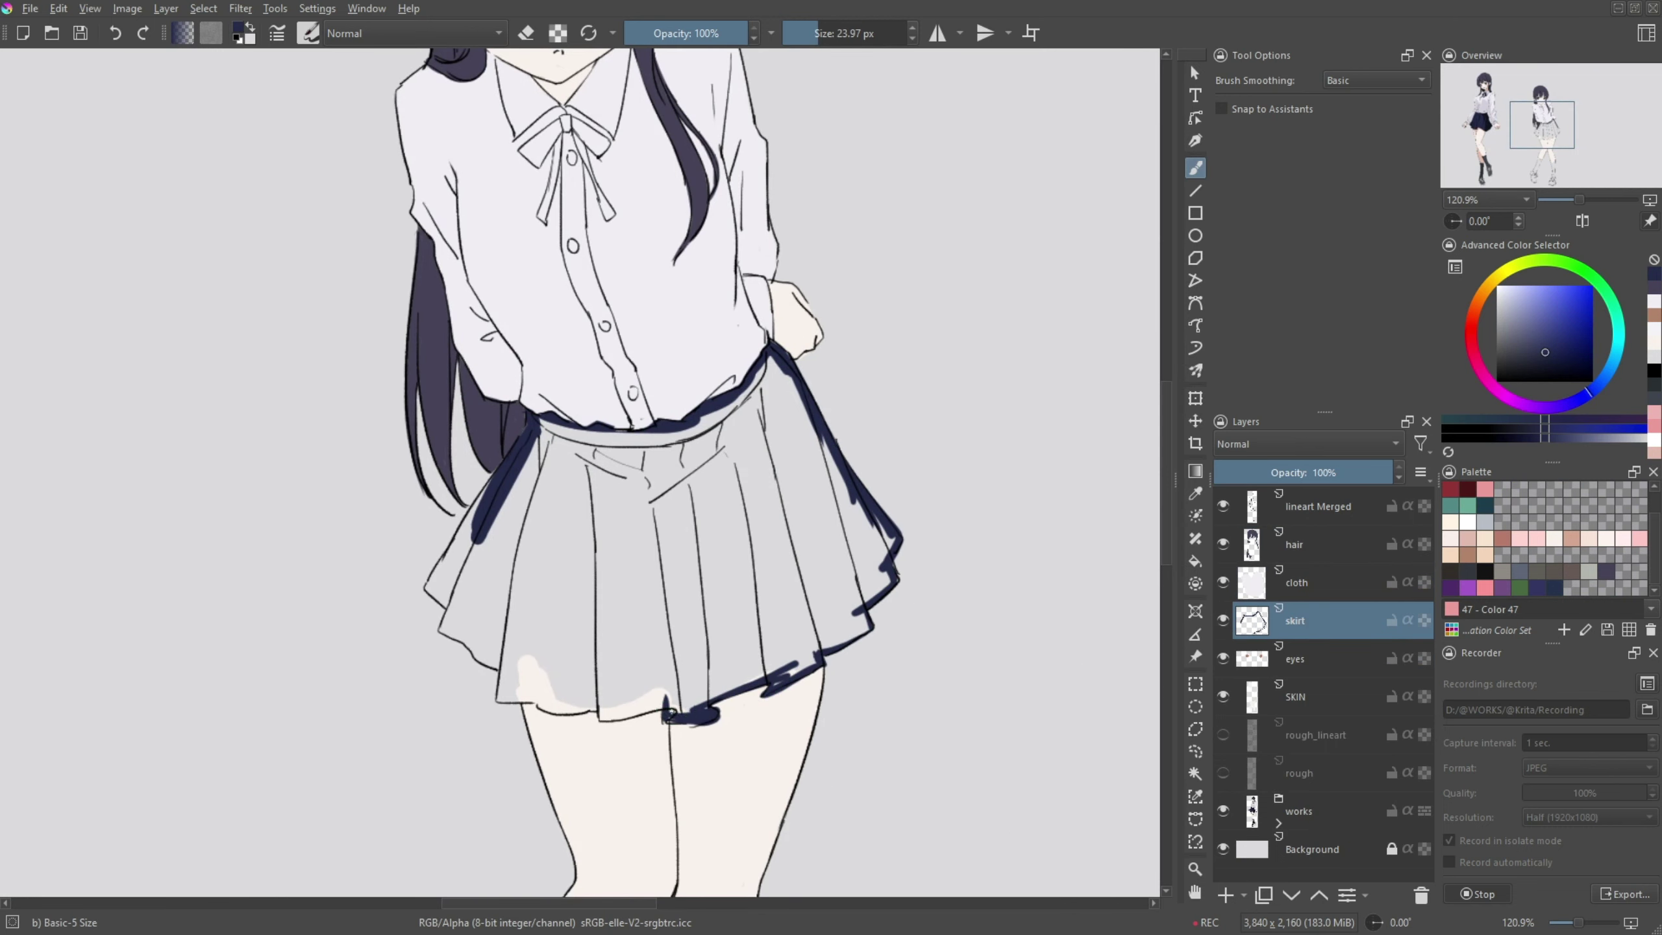
# - Close the navy outline along the rest of the hem and fill the skirt with navy
pyautogui.moveTo(669, 713); pyautogui.dragTo(898, 759)
pyautogui.moveTo(890, 622)
pyautogui.mouseDown()
pyautogui.moveTo(799, 661)
pyautogui.moveTo(854, 704)
pyautogui.mouseUp()
pyautogui.moveTo(831, 557)
pyautogui.mouseDown()
pyautogui.moveTo(759, 693)
pyautogui.moveTo(640, 594)
pyautogui.mouseUp()
pyautogui.press('f')
pyautogui.click(916, 589)
pyautogui.press('b')
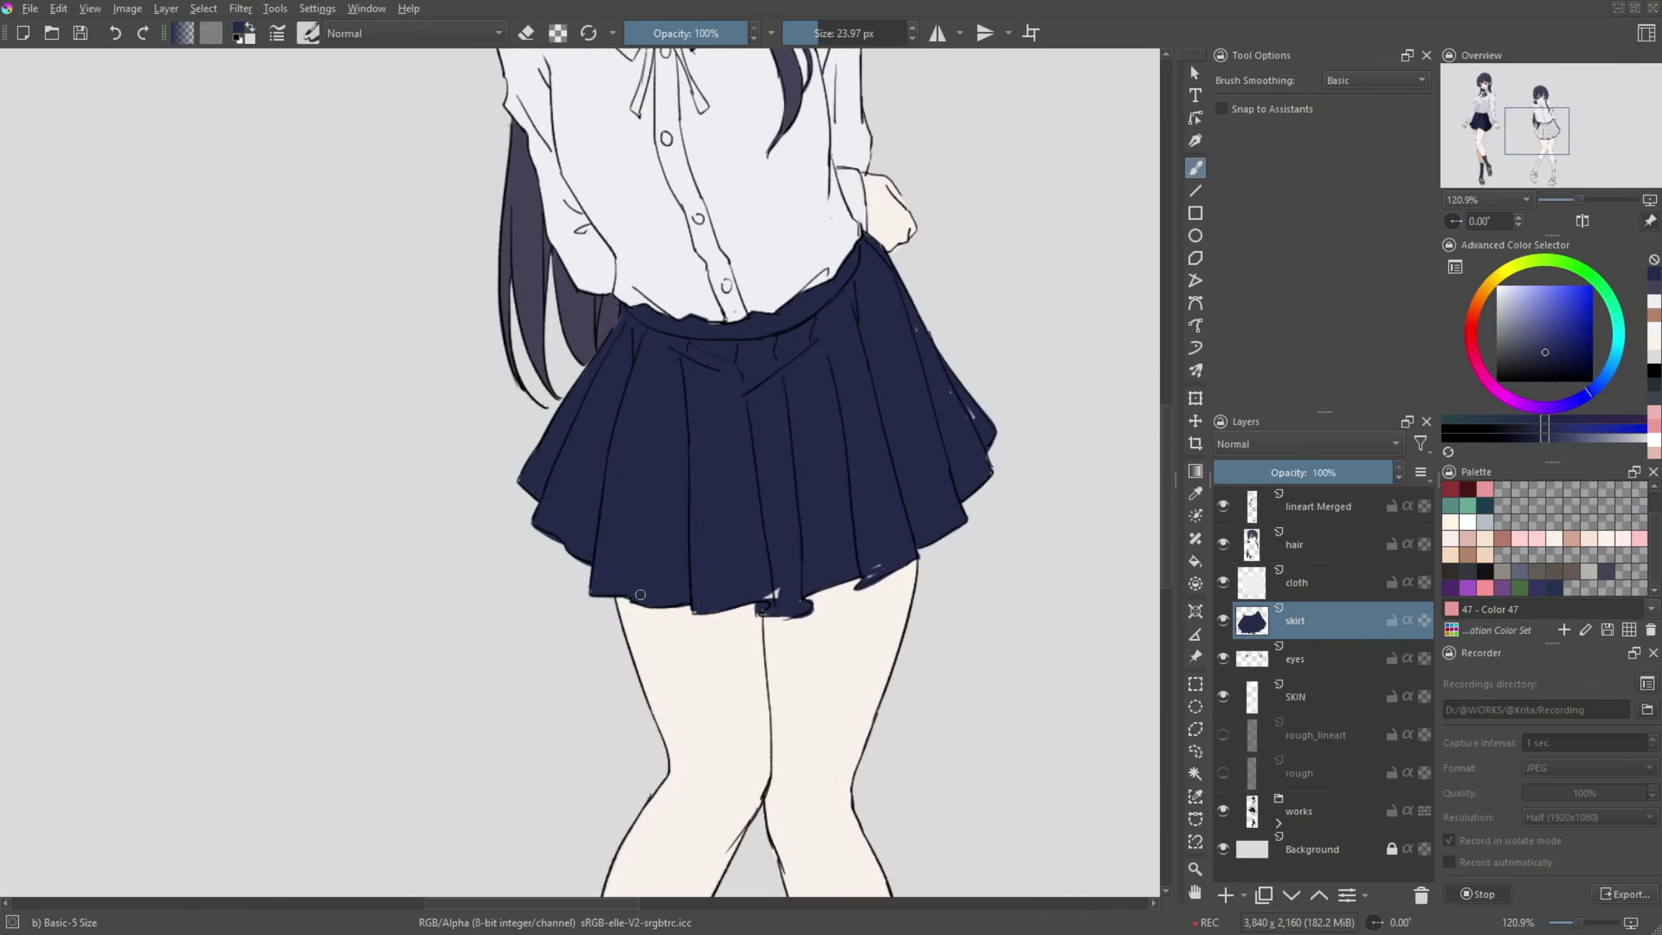
# - On a new layer above the skirt, paint both knee socks in dark blue-grey with the 23.97 px brush
pyautogui.press('Insert')
pyautogui.scroll(-5, 858, 554)
pyautogui.scroll(5, 851, 590)
pyautogui.moveTo(812, 589)
pyautogui.mouseDown()
pyautogui.moveTo(847, 795)
pyautogui.moveTo(887, 821)
pyautogui.mouseUp()
pyautogui.moveTo(878, 701)
pyautogui.mouseDown()
pyautogui.moveTo(844, 629)
pyautogui.moveTo(1040, 606)
pyautogui.mouseUp()
pyautogui.moveTo(798, 484); pyautogui.dragTo(746, 668)
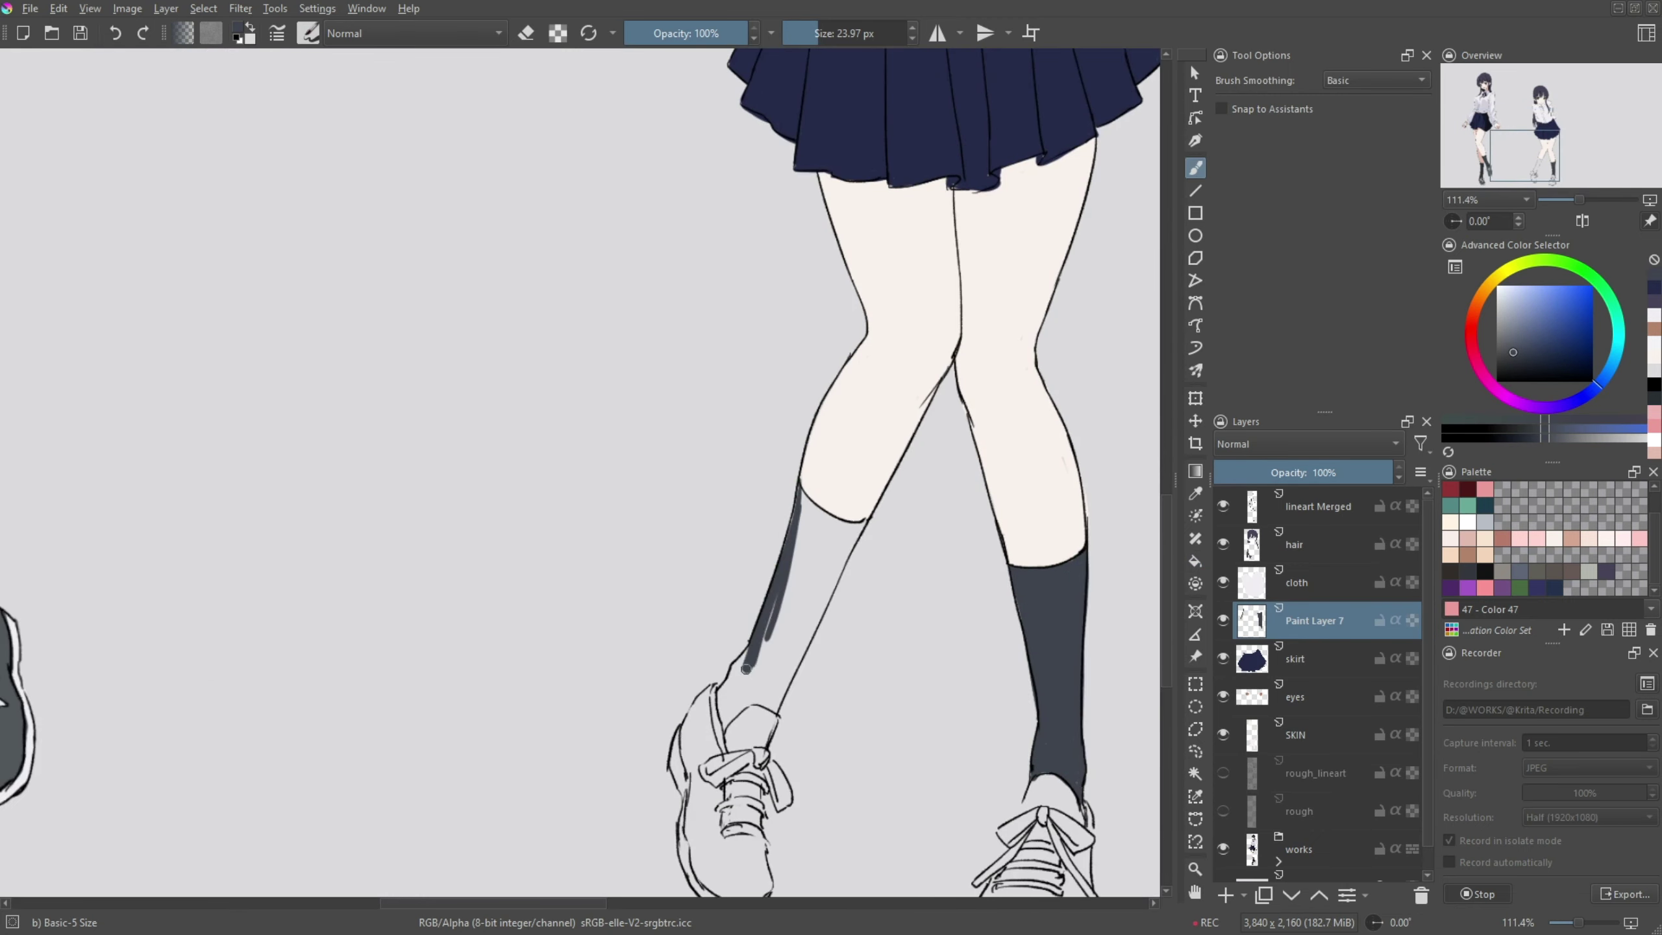
pyautogui.moveTo(867, 521); pyautogui.dragTo(770, 696)
pyautogui.moveTo(810, 519); pyautogui.dragTo(809, 515)
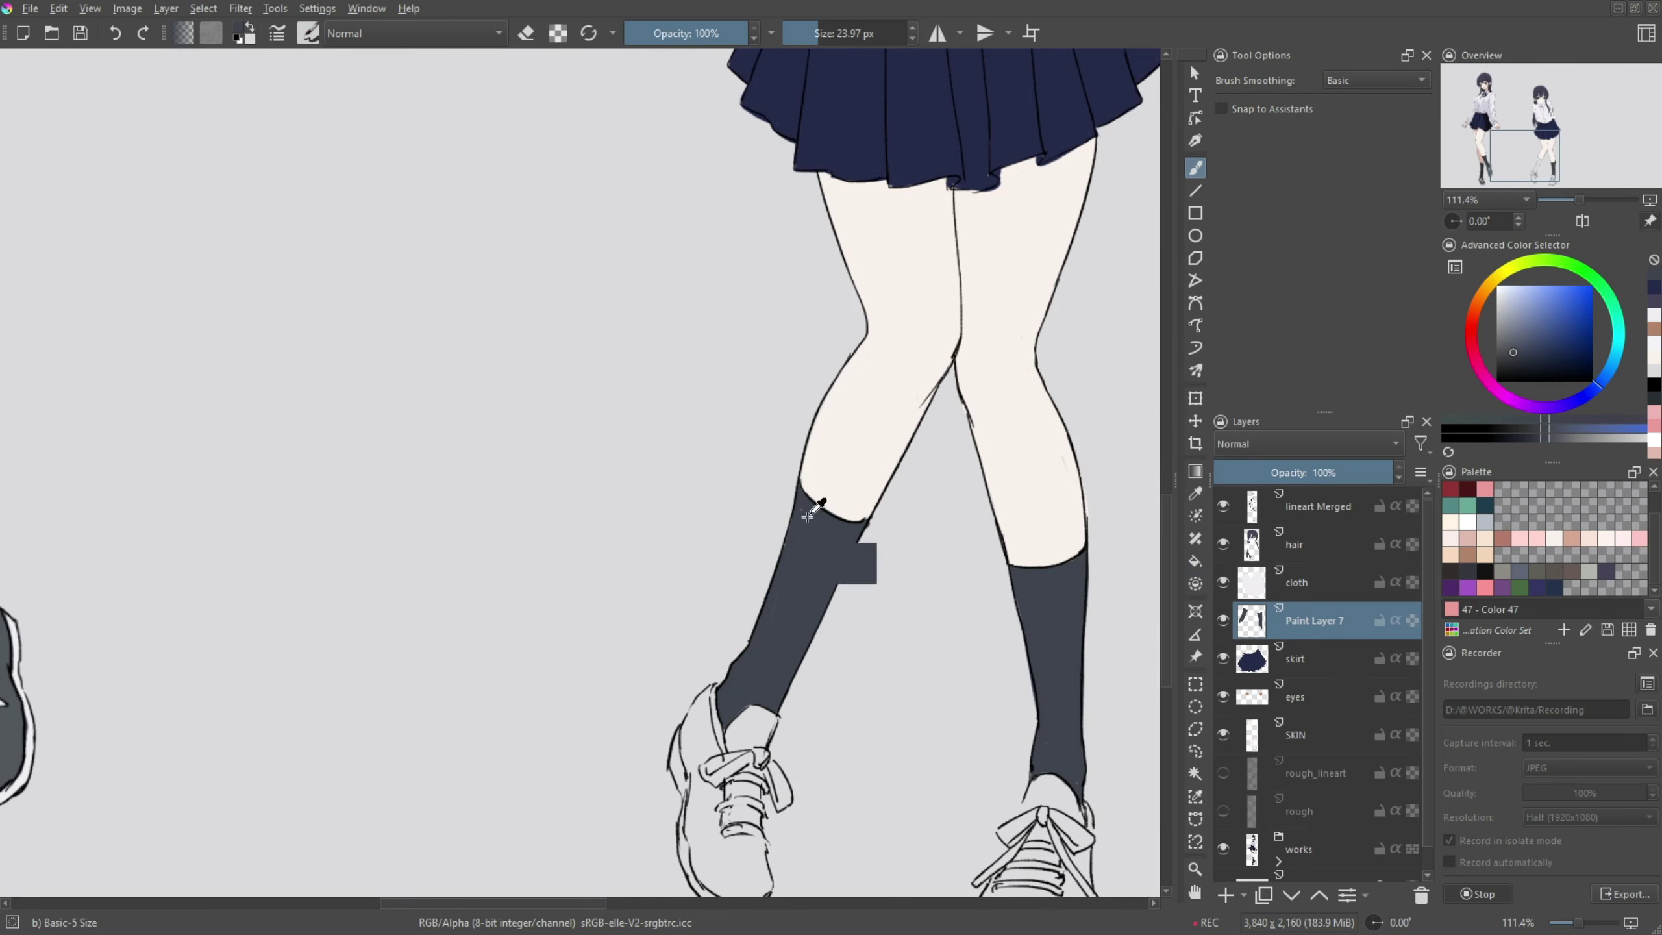
# - On another new layer above the socks, paint both shoes in dark grey with the 23.97 px brush
pyautogui.scroll(-5, 809, 515)
pyautogui.scroll(2, 800, 536)
pyautogui.press('Insert')
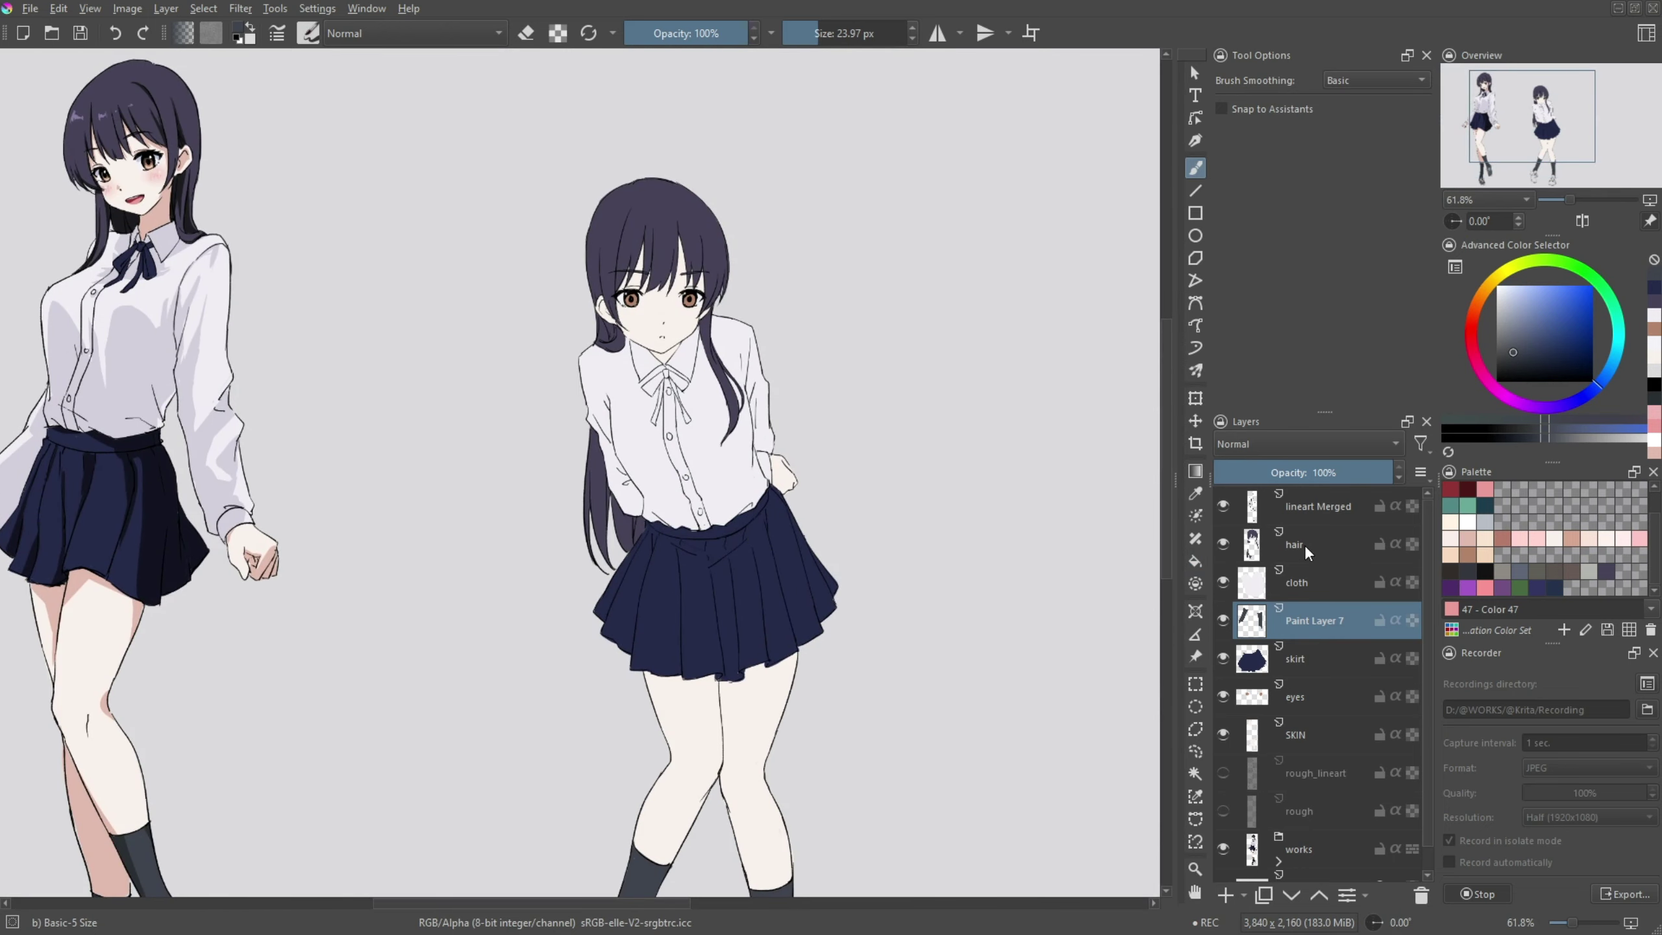
pyautogui.scroll(-5, 655, 524)
pyautogui.scroll(3, 654, 524)
pyautogui.moveTo(573, 569)
pyautogui.mouseDown()
pyautogui.moveTo(553, 655)
pyautogui.moveTo(609, 593)
pyautogui.moveTo(632, 681)
pyautogui.moveTo(569, 655)
pyautogui.moveTo(550, 753)
pyautogui.moveTo(608, 727)
pyautogui.moveTo(556, 654)
pyautogui.mouseUp()
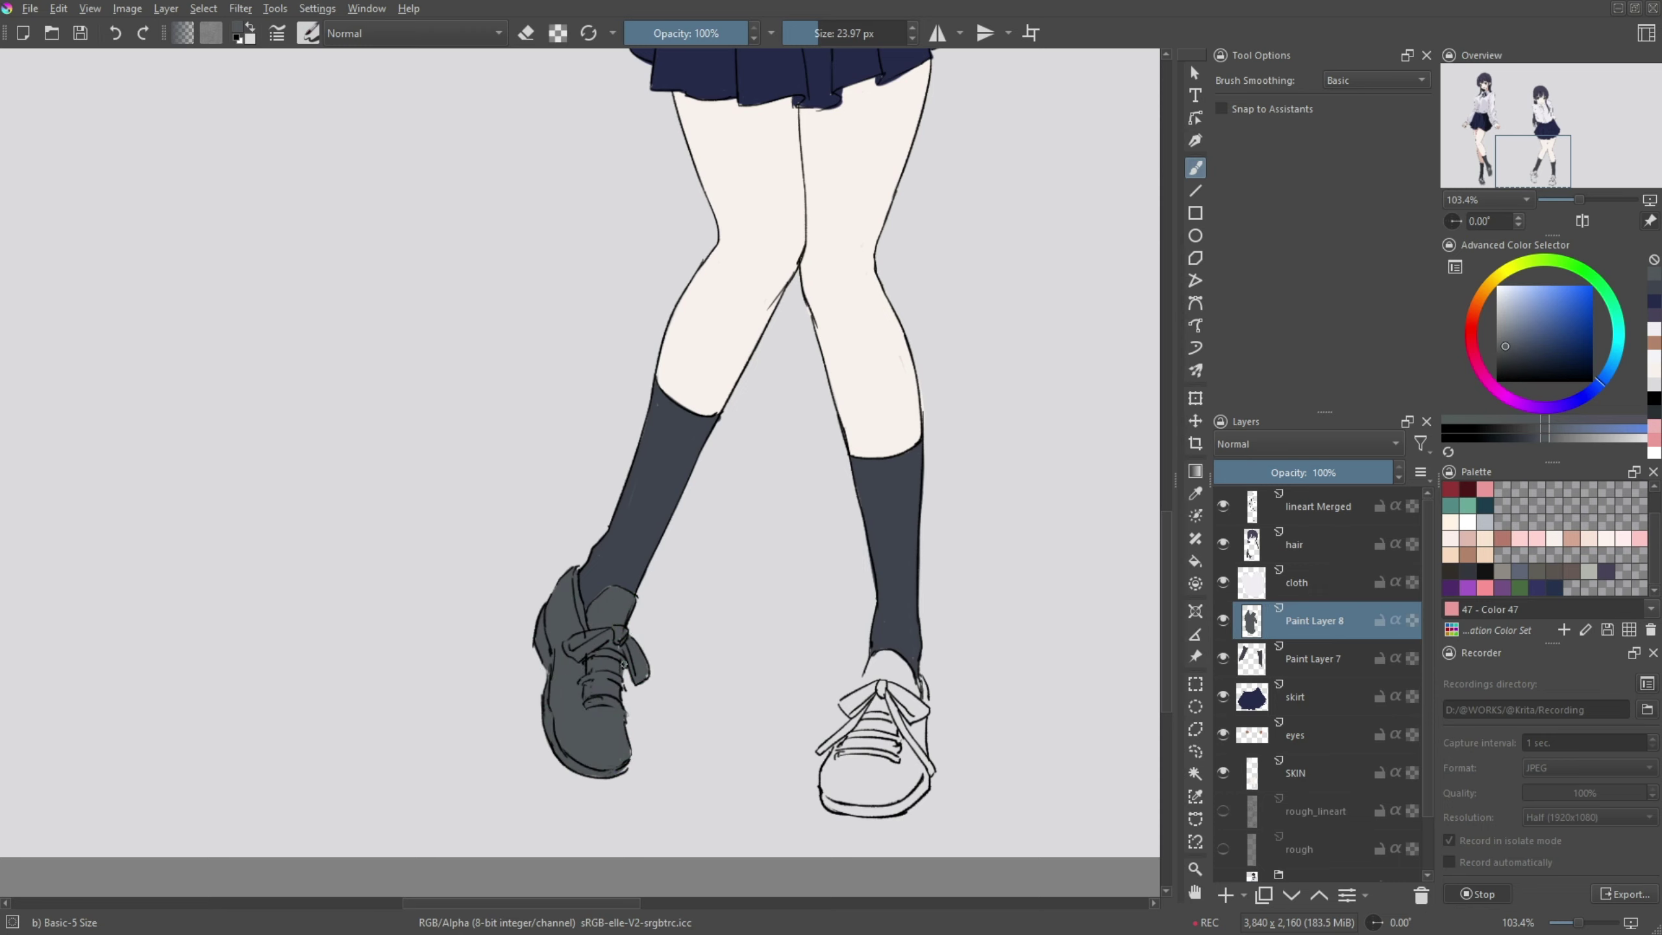
pyautogui.moveTo(609, 719); pyautogui.dragTo(432, 490)
pyautogui.moveTo(686, 484)
pyautogui.mouseDown()
pyautogui.moveTo(717, 445)
pyautogui.moveTo(670, 490)
pyautogui.mouseUp()
pyautogui.moveTo(653, 549); pyautogui.dragTo(749, 569)
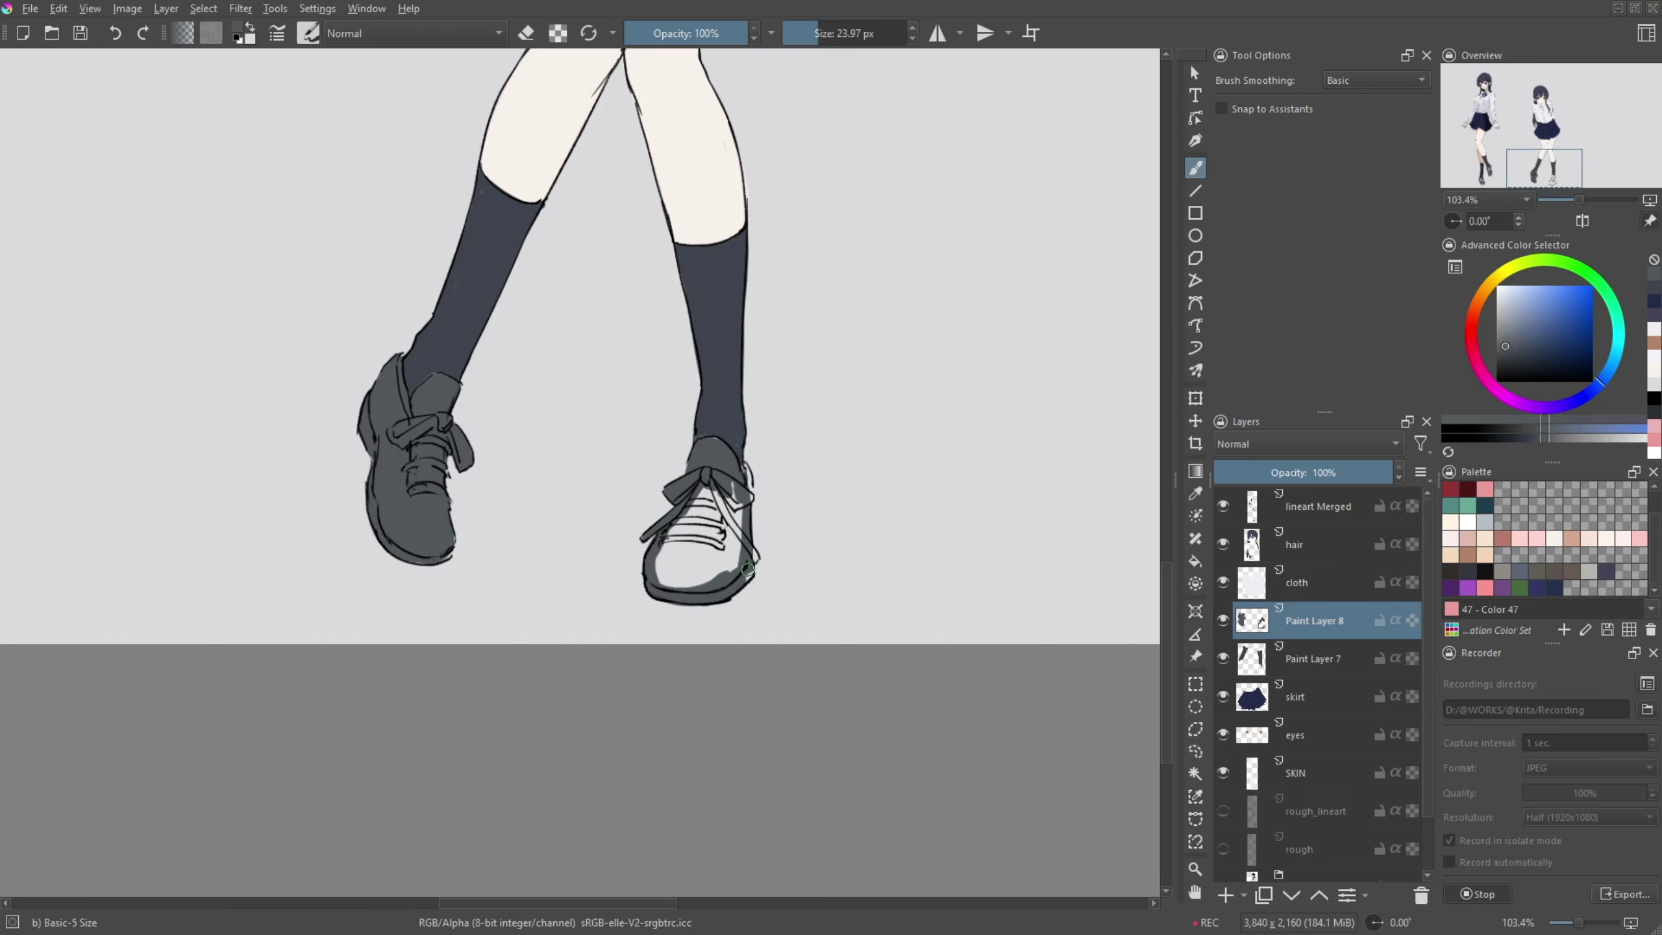
# - On a new layer moved above the cloth layer, paint the neck ribbon and its tails in navy
pyautogui.scroll(-5, 720, 446)
pyautogui.press('Insert')
pyautogui.hotkey('ctrl', 'pageup')
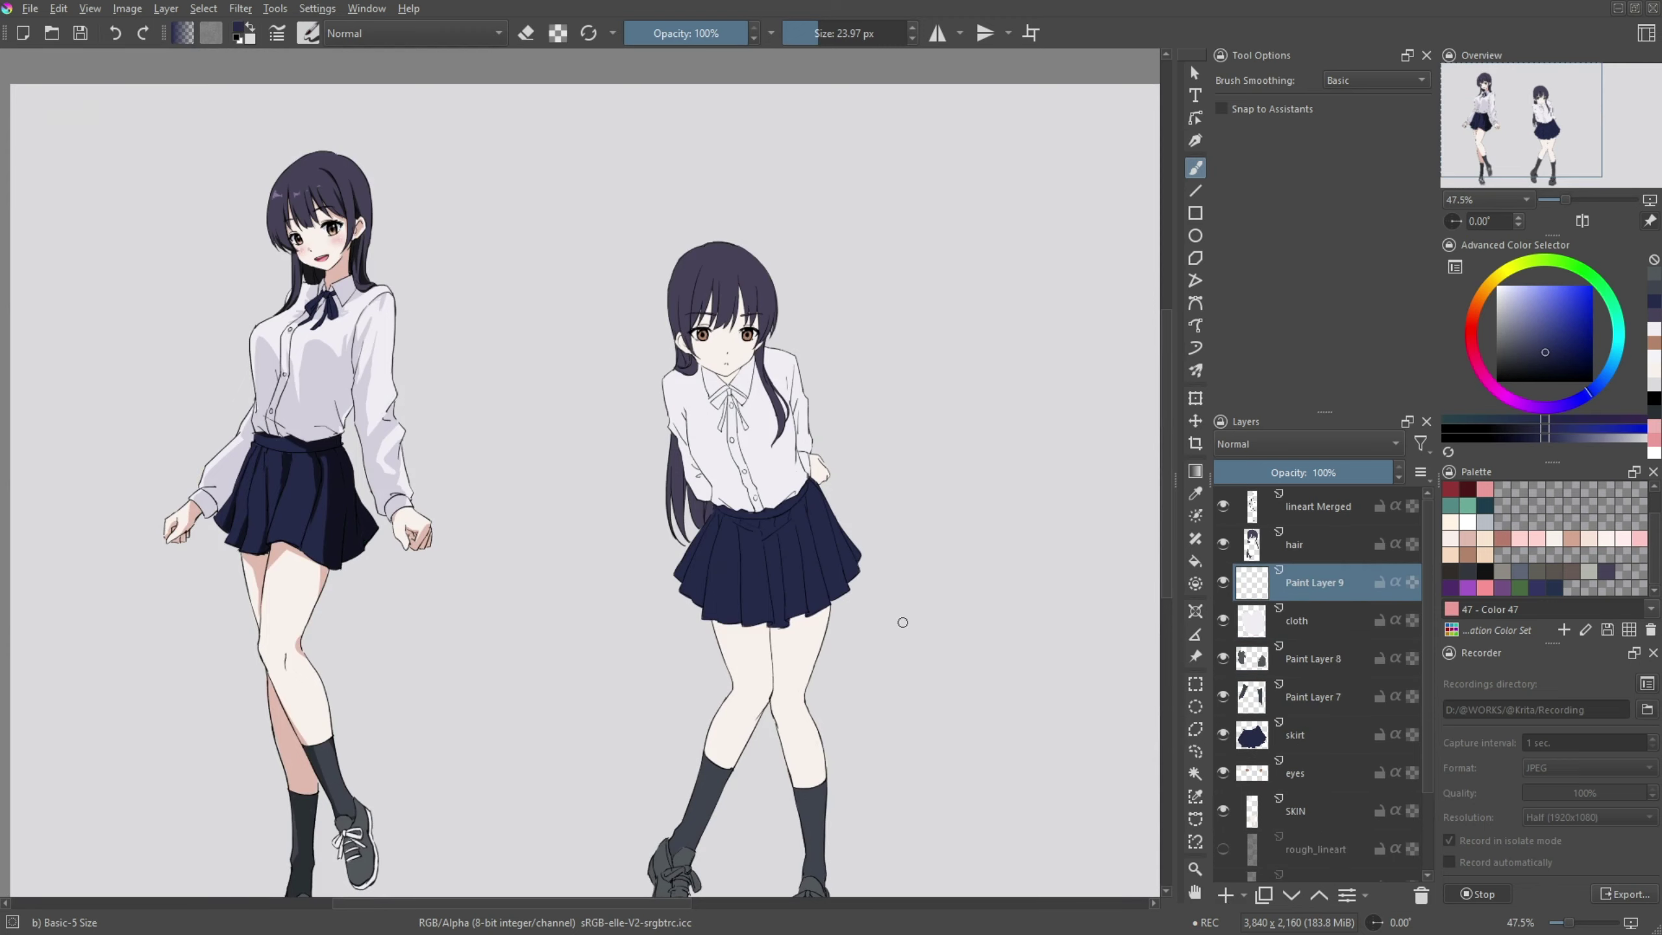
pyautogui.scroll(5, 738, 340)
pyautogui.moveTo(731, 360)
pyautogui.mouseDown()
pyautogui.moveTo(738, 340)
pyautogui.moveTo(693, 425)
pyautogui.moveTo(699, 510)
pyautogui.moveTo(785, 392)
pyautogui.moveTo(772, 445)
pyautogui.mouseUp()
pyautogui.moveTo(800, 502); pyautogui.dragTo(729, 325)
pyautogui.scroll(-5, 580, 472)
pyautogui.press('pageup')
pyautogui.press('pageup')
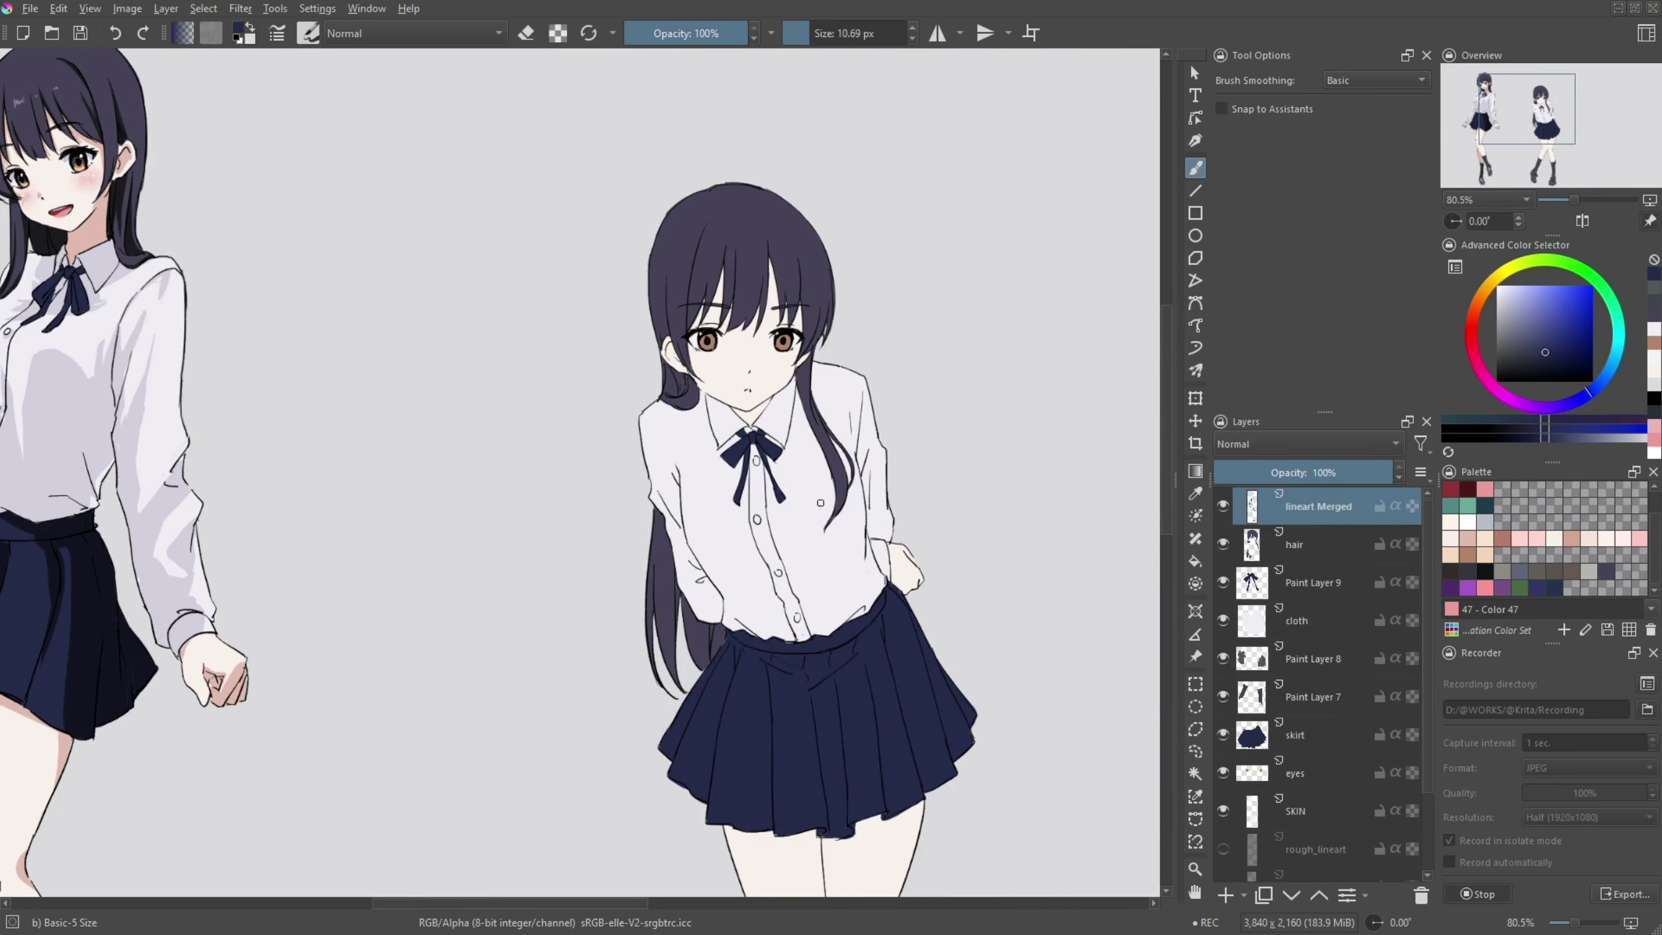
pyautogui.scroll(5, 785, 426)
pyautogui.moveTo(785, 419); pyautogui.dragTo(824, 452)
pyautogui.scroll(-4, 877, 489)
pyautogui.scroll(3, 877, 489)
pyautogui.hotkey('ctrl', 't')
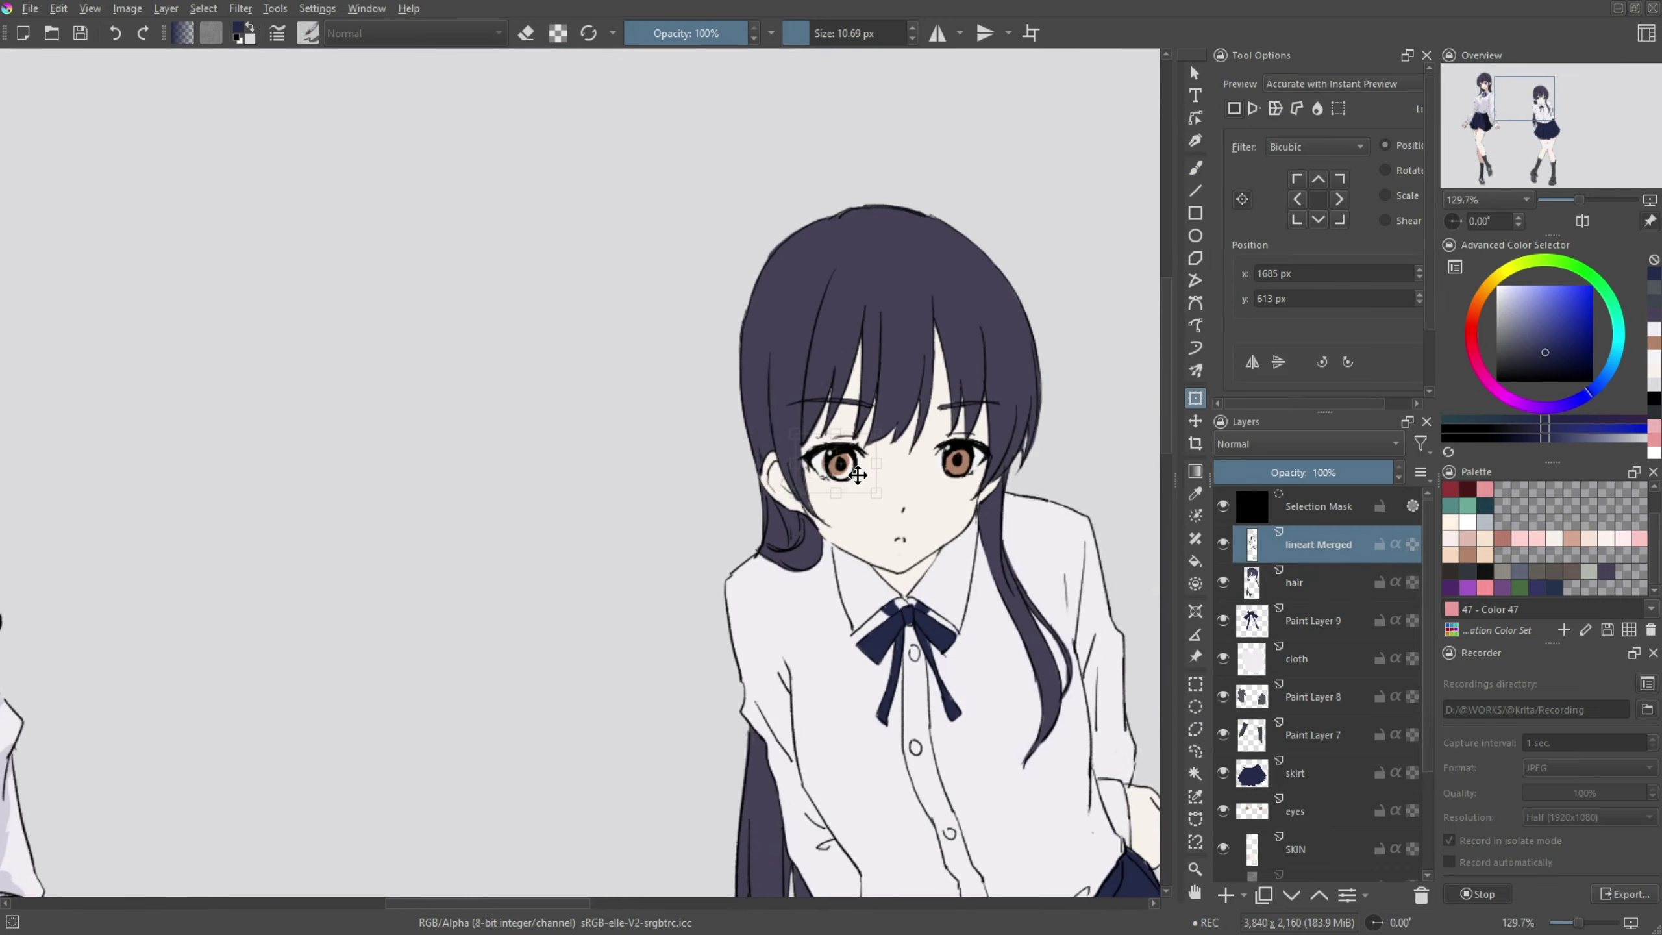
pyautogui.hotkey('ctrl', 'shift', 'a')
# - Select the line art layer through the skin layer and put them all in one group
pyautogui.scroll(-1, 1316, 520)
pyautogui.keyDown('shift'); pyautogui.click(1317, 826); pyautogui.keyUp('shift')
pyautogui.hotkey('ctrl', 'g')
# - Lasso the left-hand eye on the whole group, transform it to position 1680, 611 px, and deselect
pyautogui.click(1195, 728)
pyautogui.scroll(3, 912, 412)
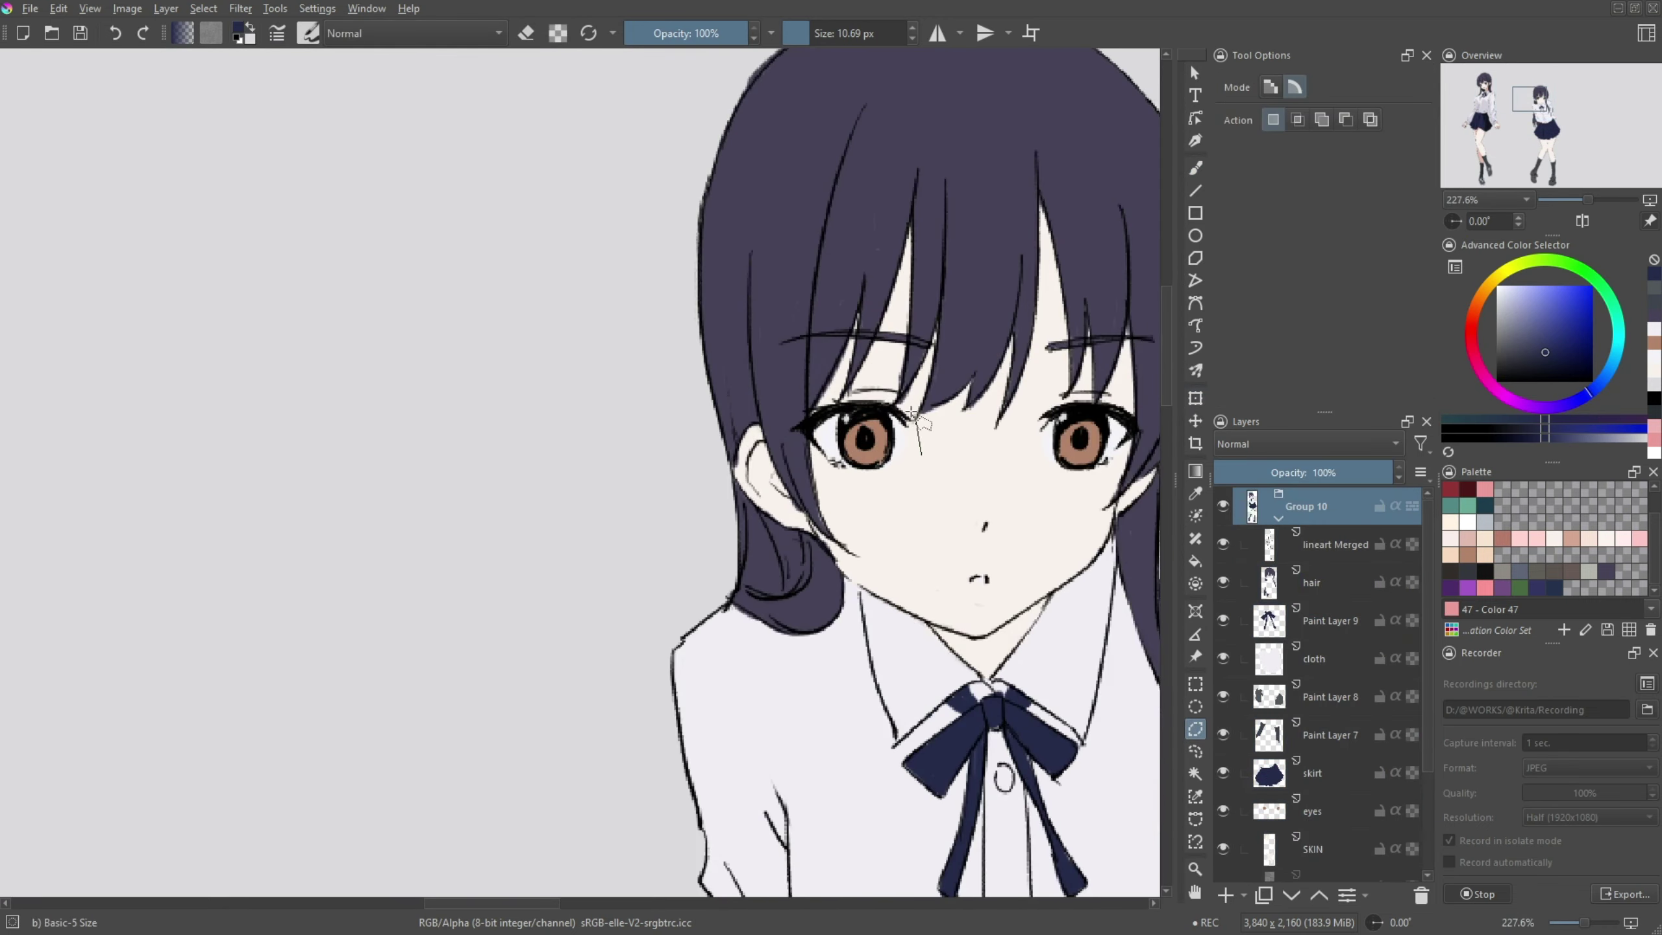
pyautogui.doubleClick(818, 447)
pyautogui.scroll(-4, 818, 446)
pyautogui.scroll(2, 784, 432)
pyautogui.hotkey('ctrl', 't')
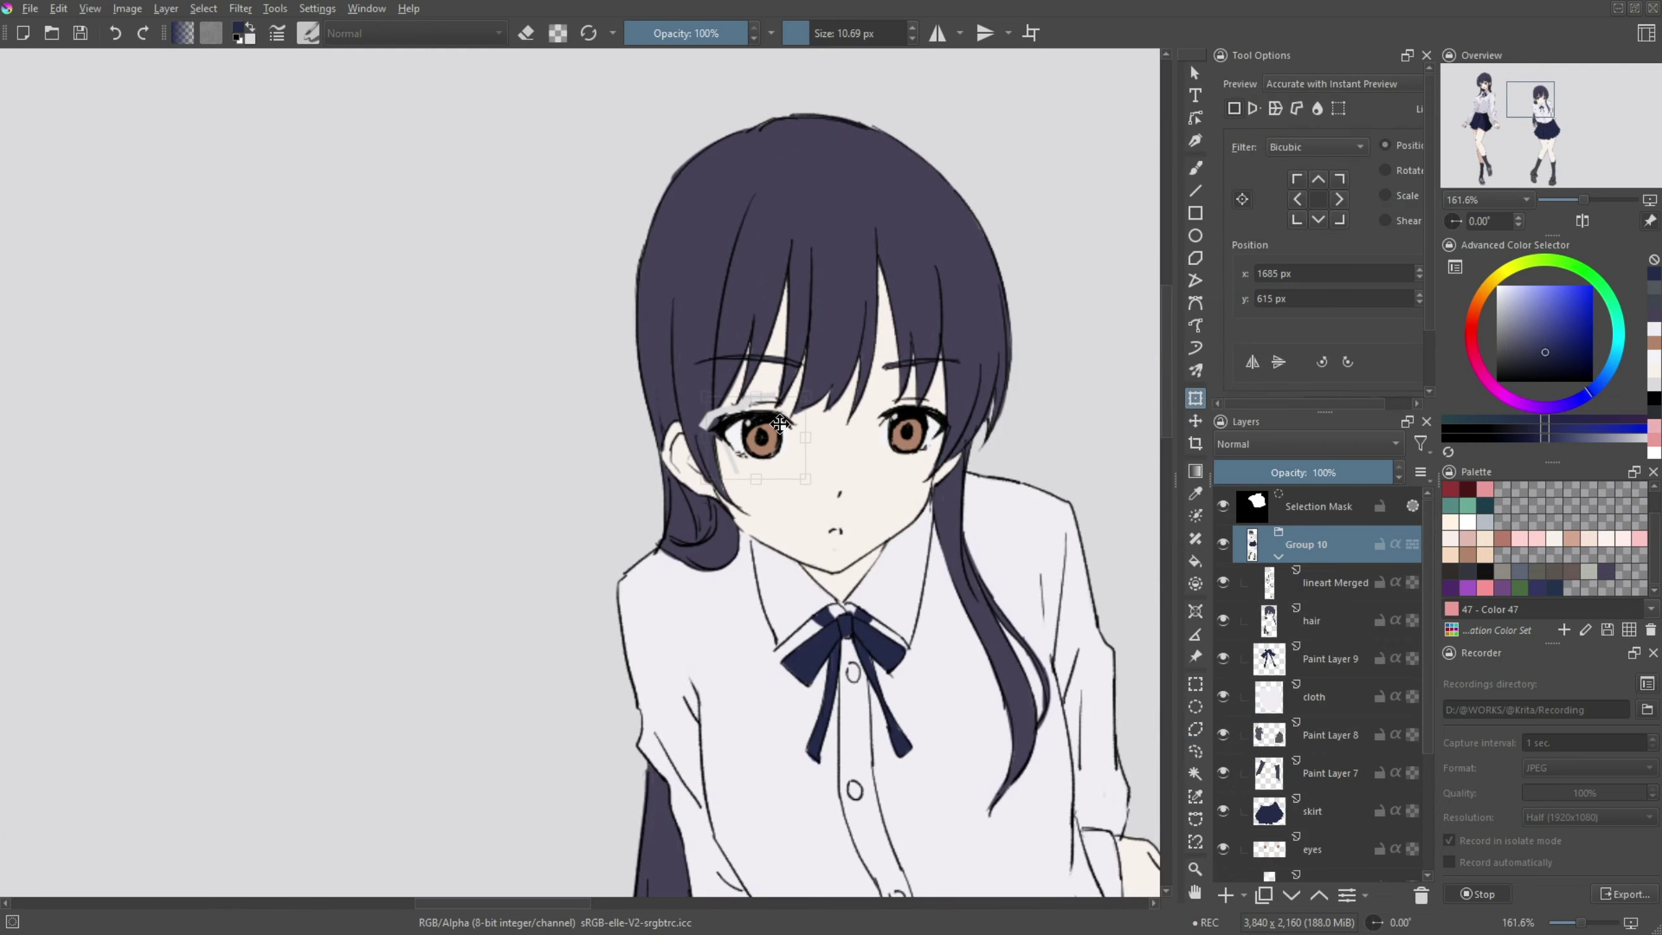
pyautogui.scroll(-2, 774, 429)
pyautogui.moveTo(774, 429); pyautogui.dragTo(772, 427)
pyautogui.scroll(2, 771, 426)
pyautogui.scroll(-3, 772, 426)
pyautogui.scroll(3, 766, 406)
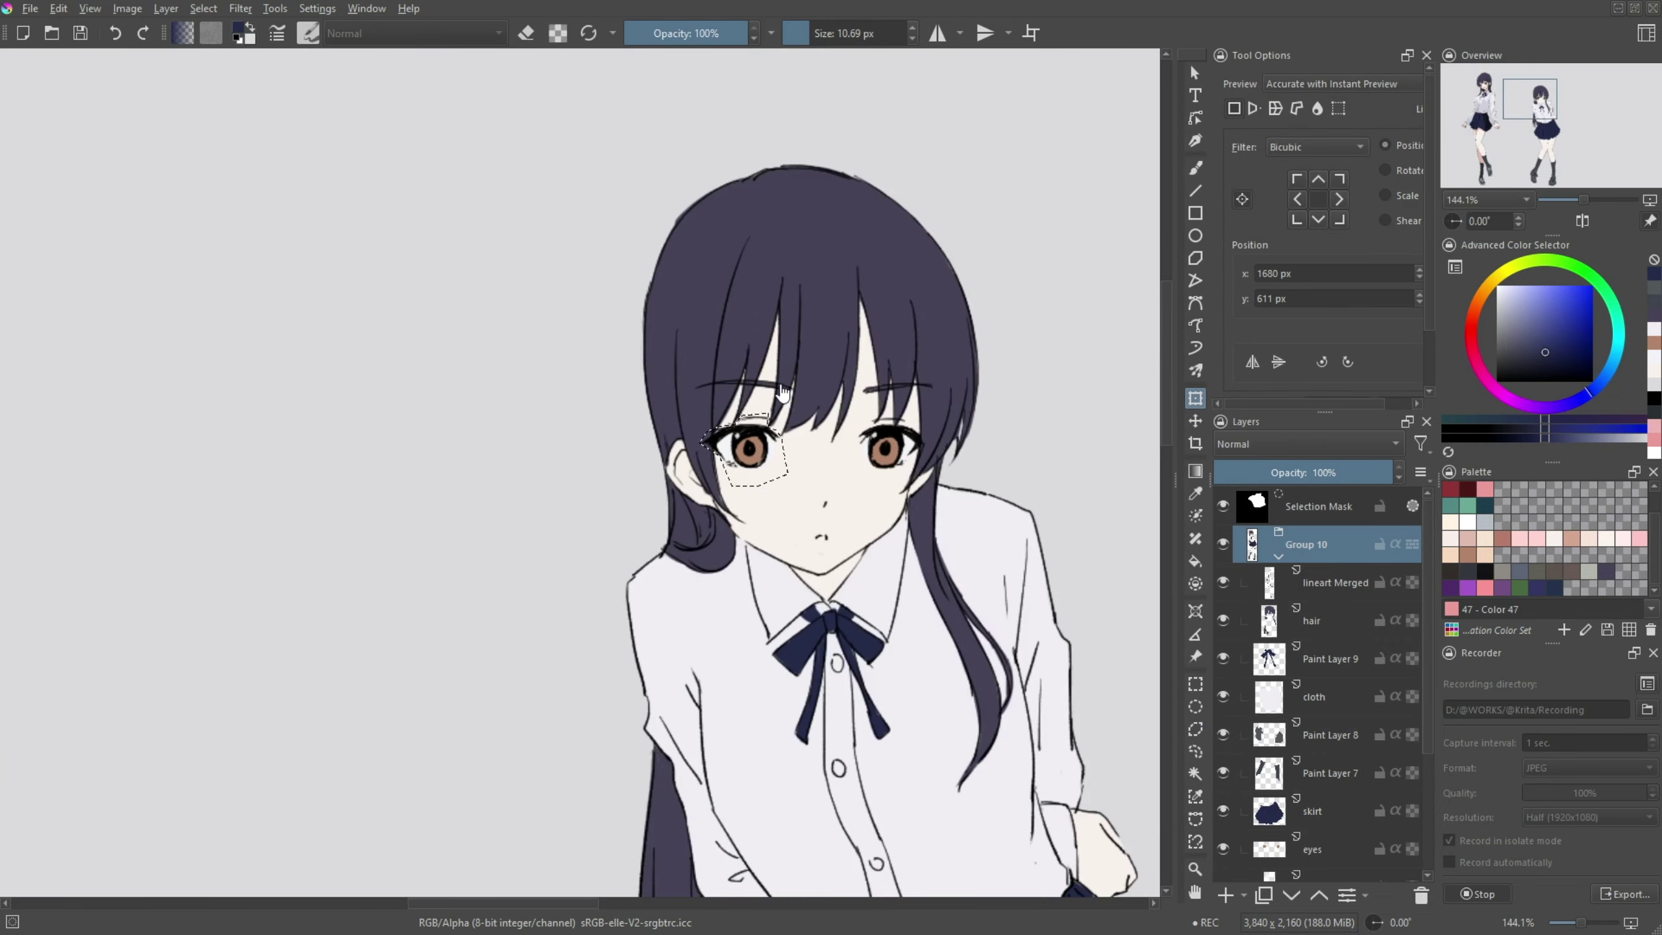
pyautogui.press('Return')
pyautogui.hotkey('ctrl', 'shift', 'a')
# - Hide the eyes layer and nudge the lassoed left-hand eye's line art inward, to position 1651, 587 px
pyautogui.scroll(-3, 756, 383)
pyautogui.scroll(5, 755, 383)
pyautogui.hotkey('ctrl', 'shift', 'd')
pyautogui.click(1335, 582)
pyautogui.click(1223, 848)
pyautogui.press('t')
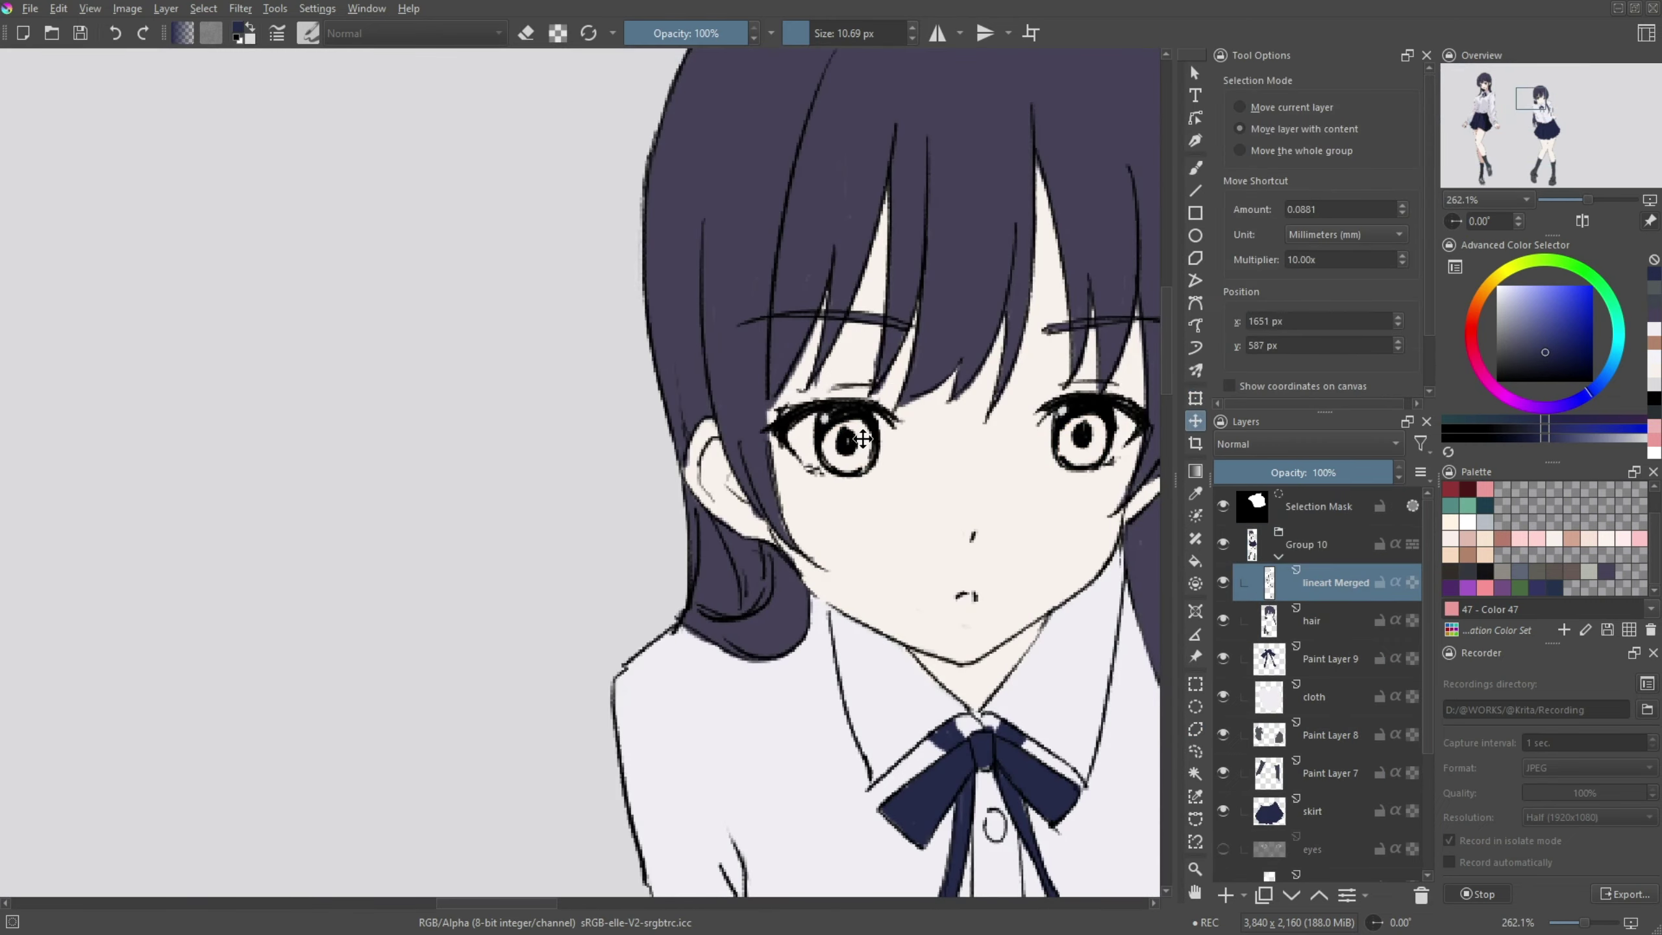
# - Lasso the right-hand eye on the line art layer, move it inward to position 1769, 584 px, and deselect
pyautogui.hscroll(3, 878, 443)
pyautogui.click(1195, 728)
pyautogui.click(831, 471)
pyautogui.click(875, 381)
pyautogui.press('Escape')
pyautogui.hotkey('ctrl', 'shift', 'a')
pyautogui.press('b')
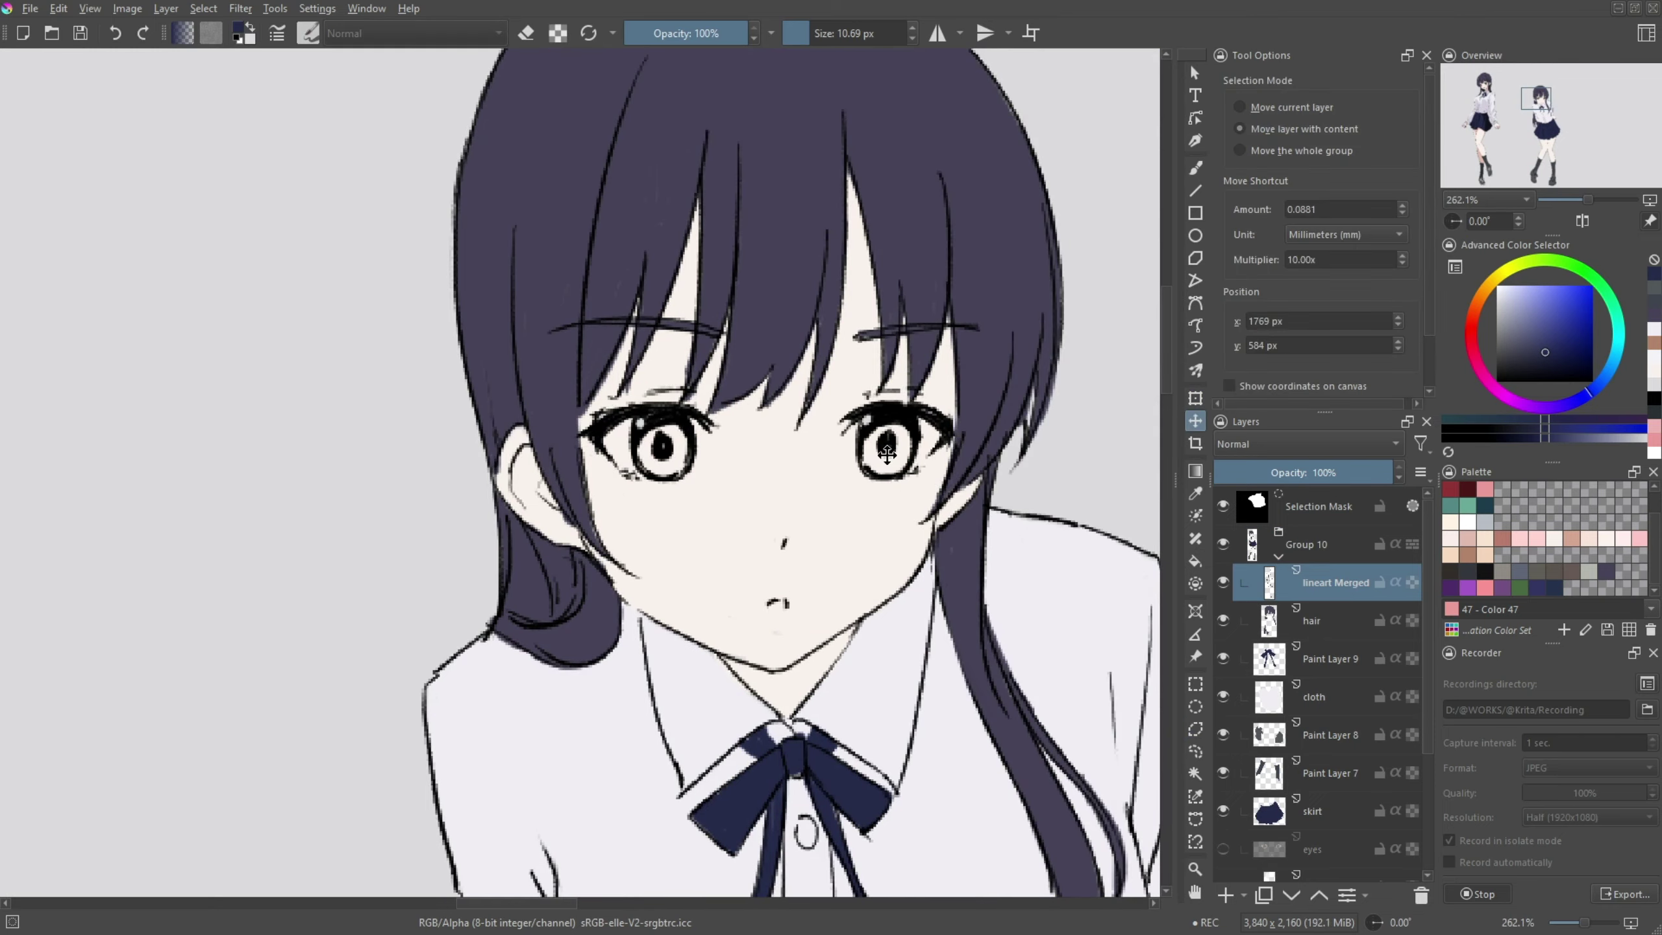
# - Touch up the eyelid and lash lines on the line art layer in black with Ink-4 Pen Rough at 5.04 px
pyautogui.scroll(-3, 937, 338)
pyautogui.scroll(3, 937, 337)
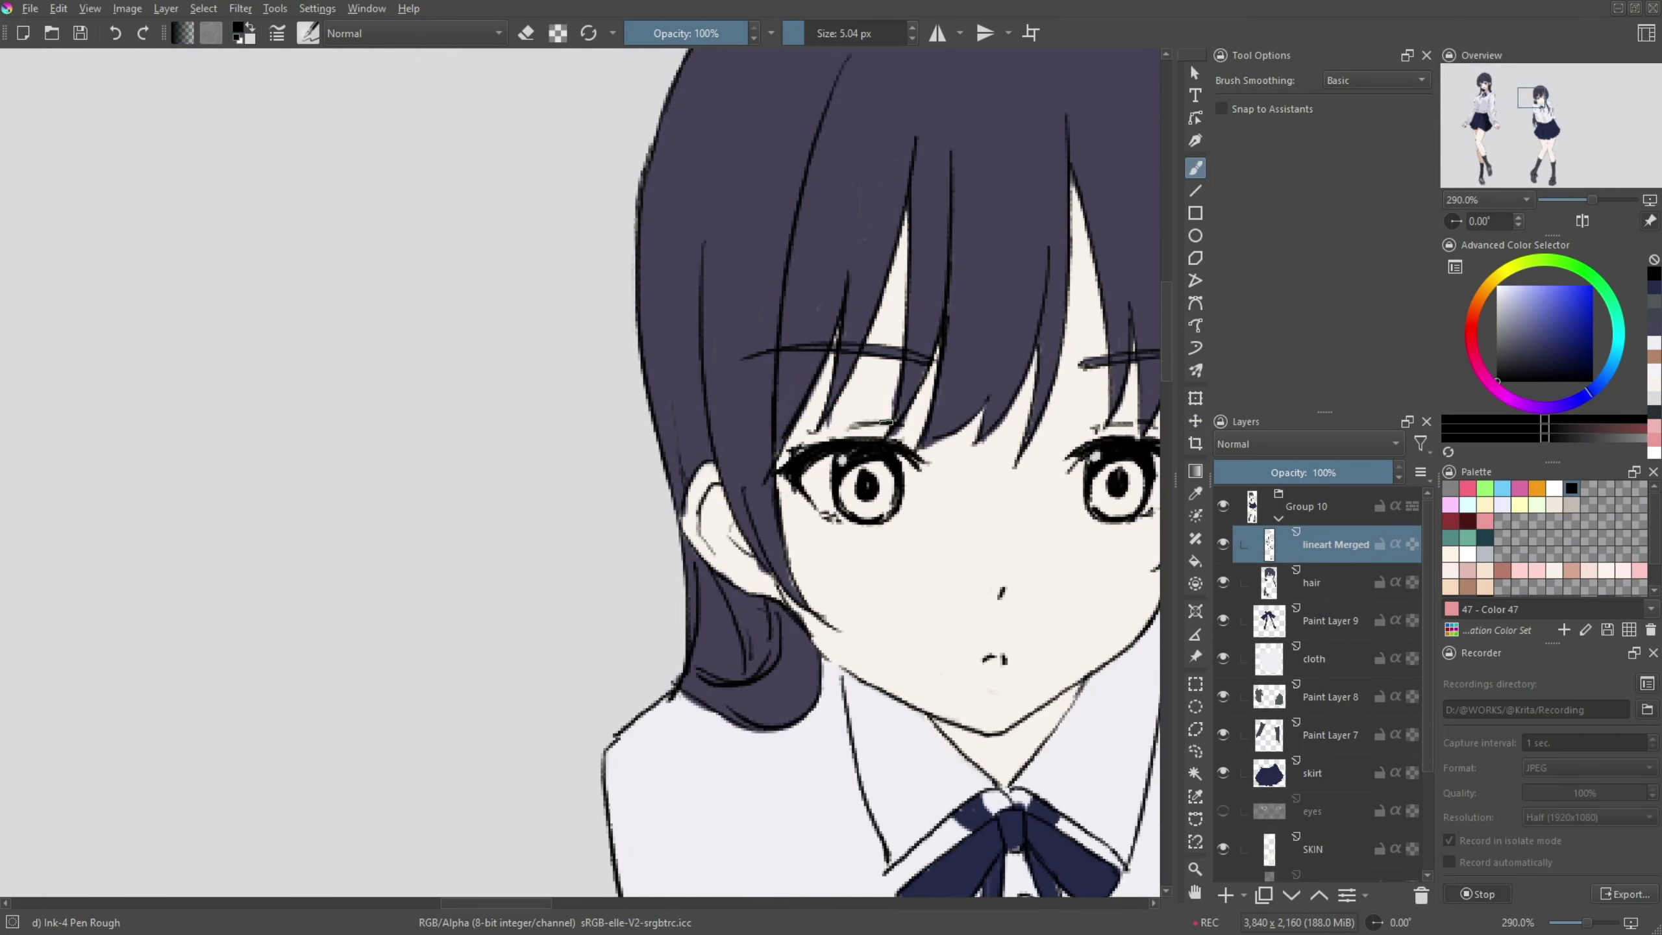
pyautogui.hscroll(4, 891, 422)
pyautogui.scroll(-1, 882, 396)
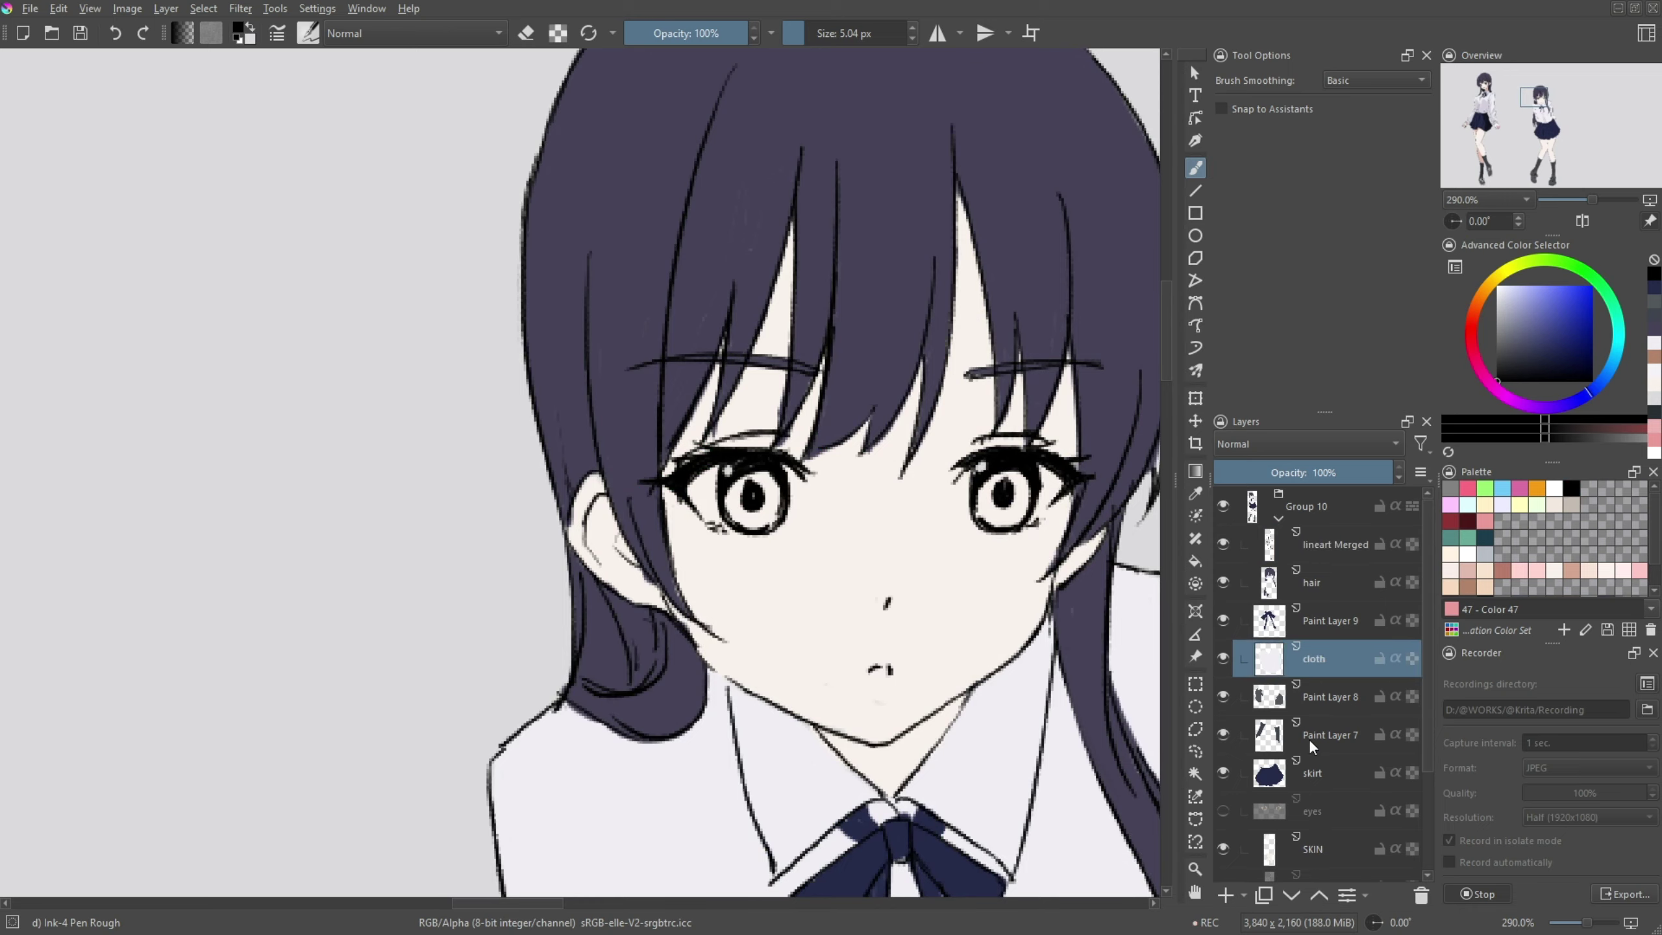
# - Show the eyes layer again and touch up the irises and the line art around both eyes
pyautogui.click(1223, 810)
pyautogui.click(1312, 810)
pyautogui.scroll(-3, 919, 495)
pyautogui.scroll(-3, 919, 496)
pyautogui.scroll(2, 918, 496)
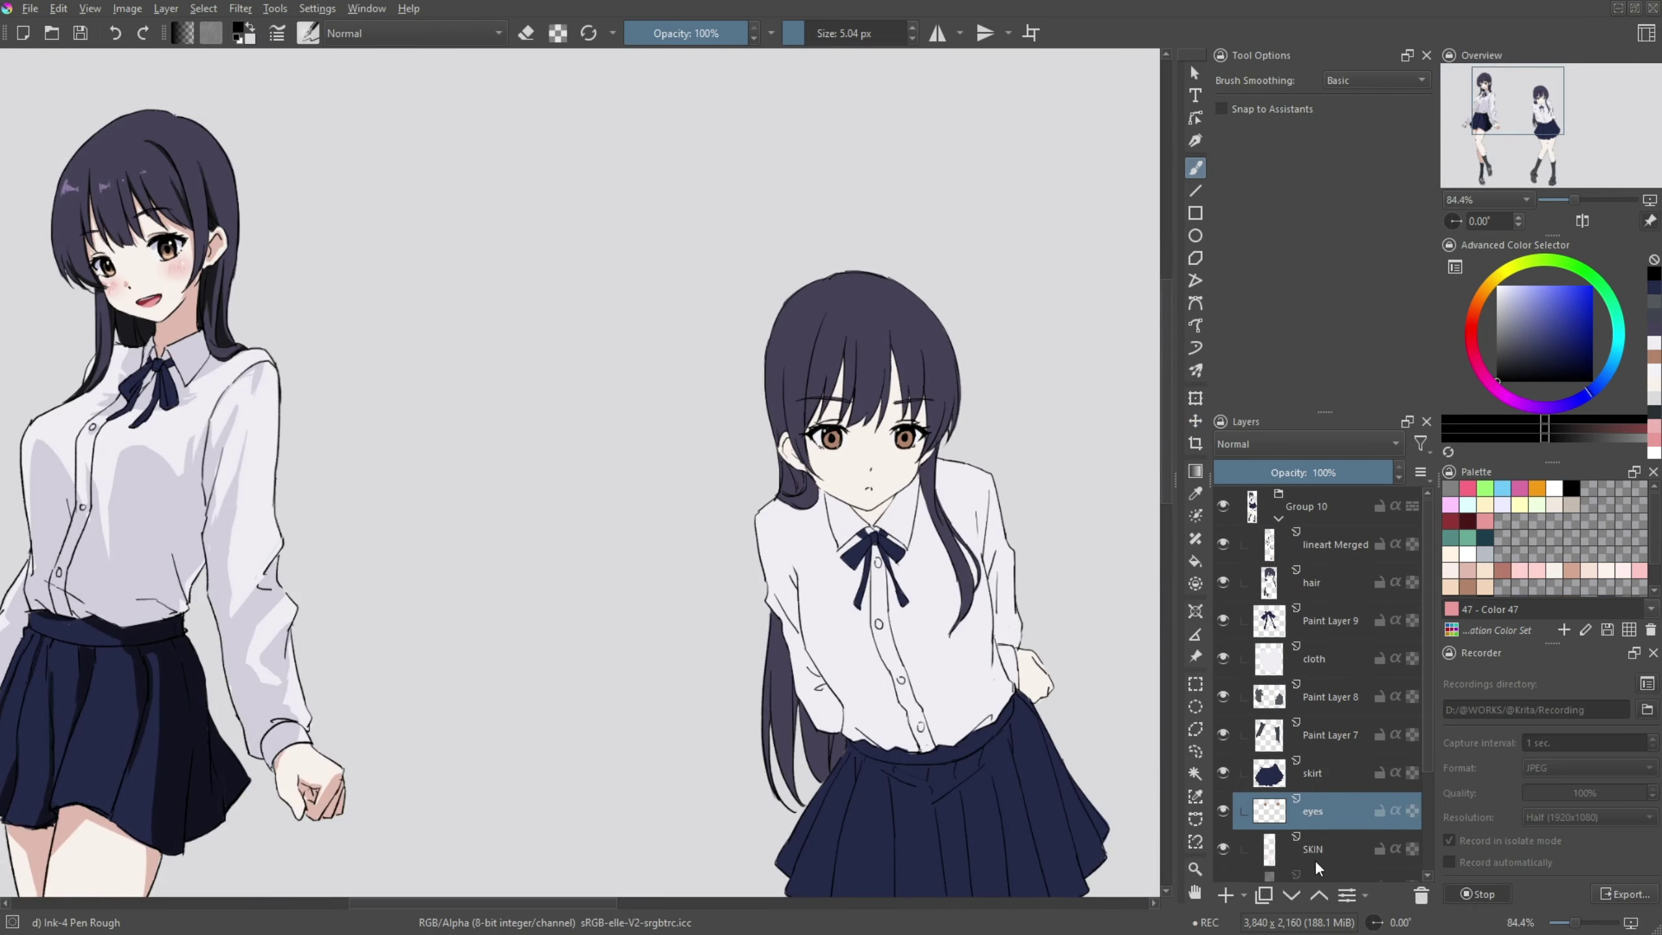
pyautogui.scroll(1, 674, 439)
pyautogui.scroll(1, 674, 439)
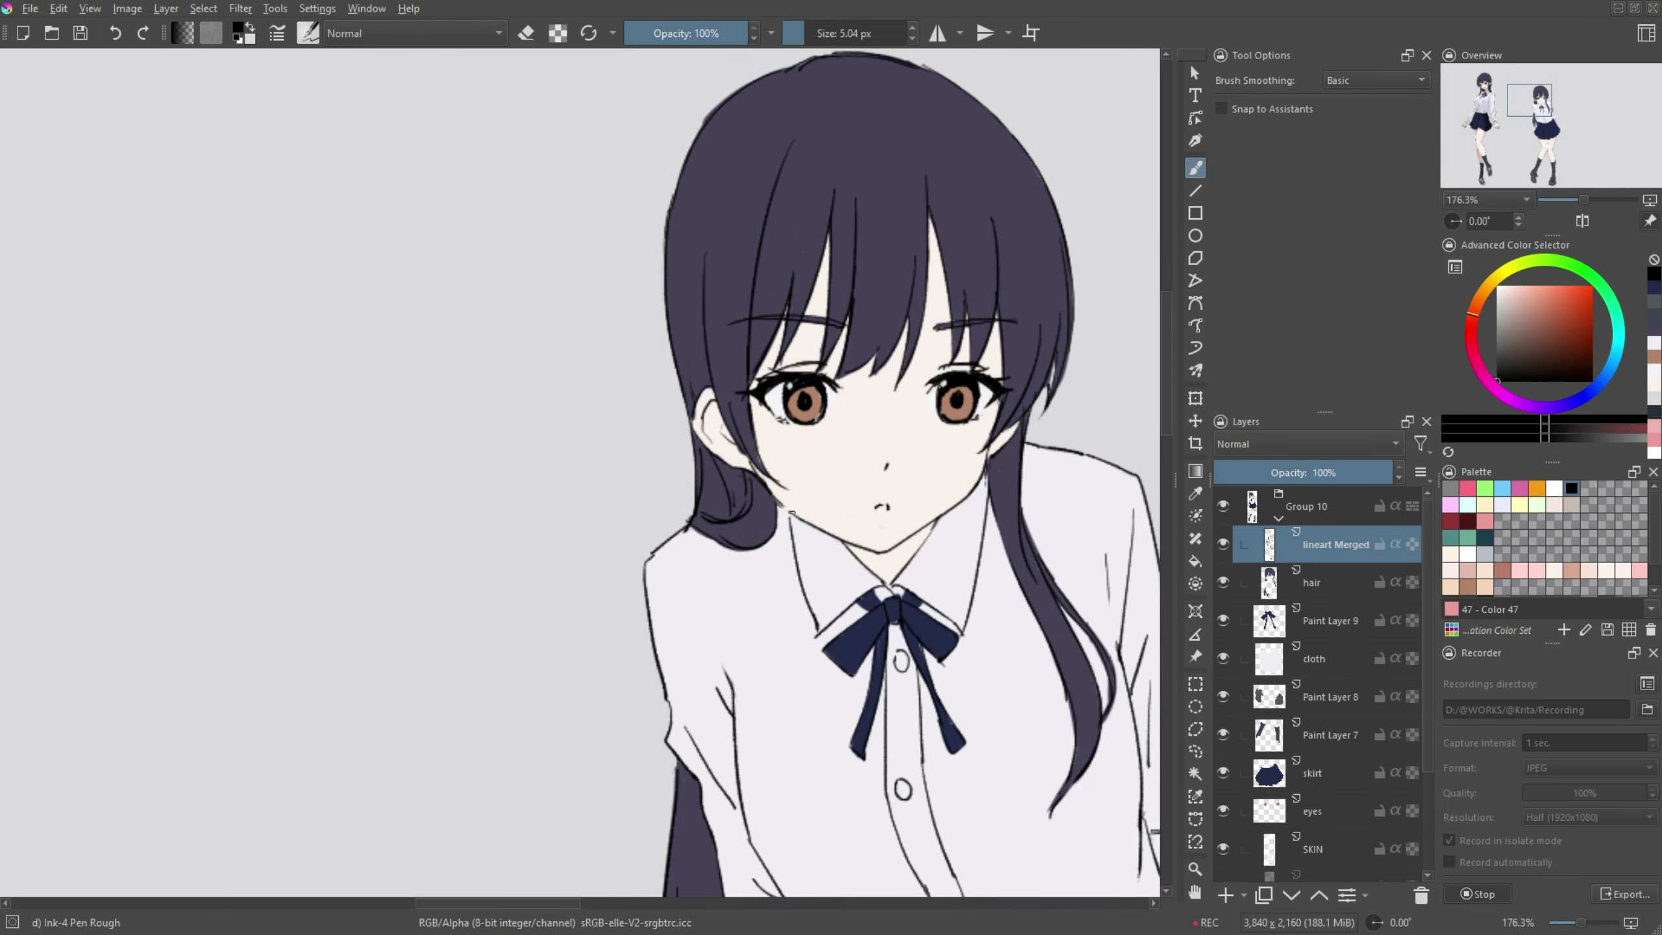
pyautogui.scroll(-2, 850, 458)
# - On the alpha-locked SKIN layer, shade the neck, ear and skin under the fringe in dusty pink with Basic-5 Size at 23.58 px
pyautogui.press('/')
pyautogui.scroll(-2, 850, 459)
pyautogui.click(1306, 845)
pyautogui.scroll(3, 797, 478)
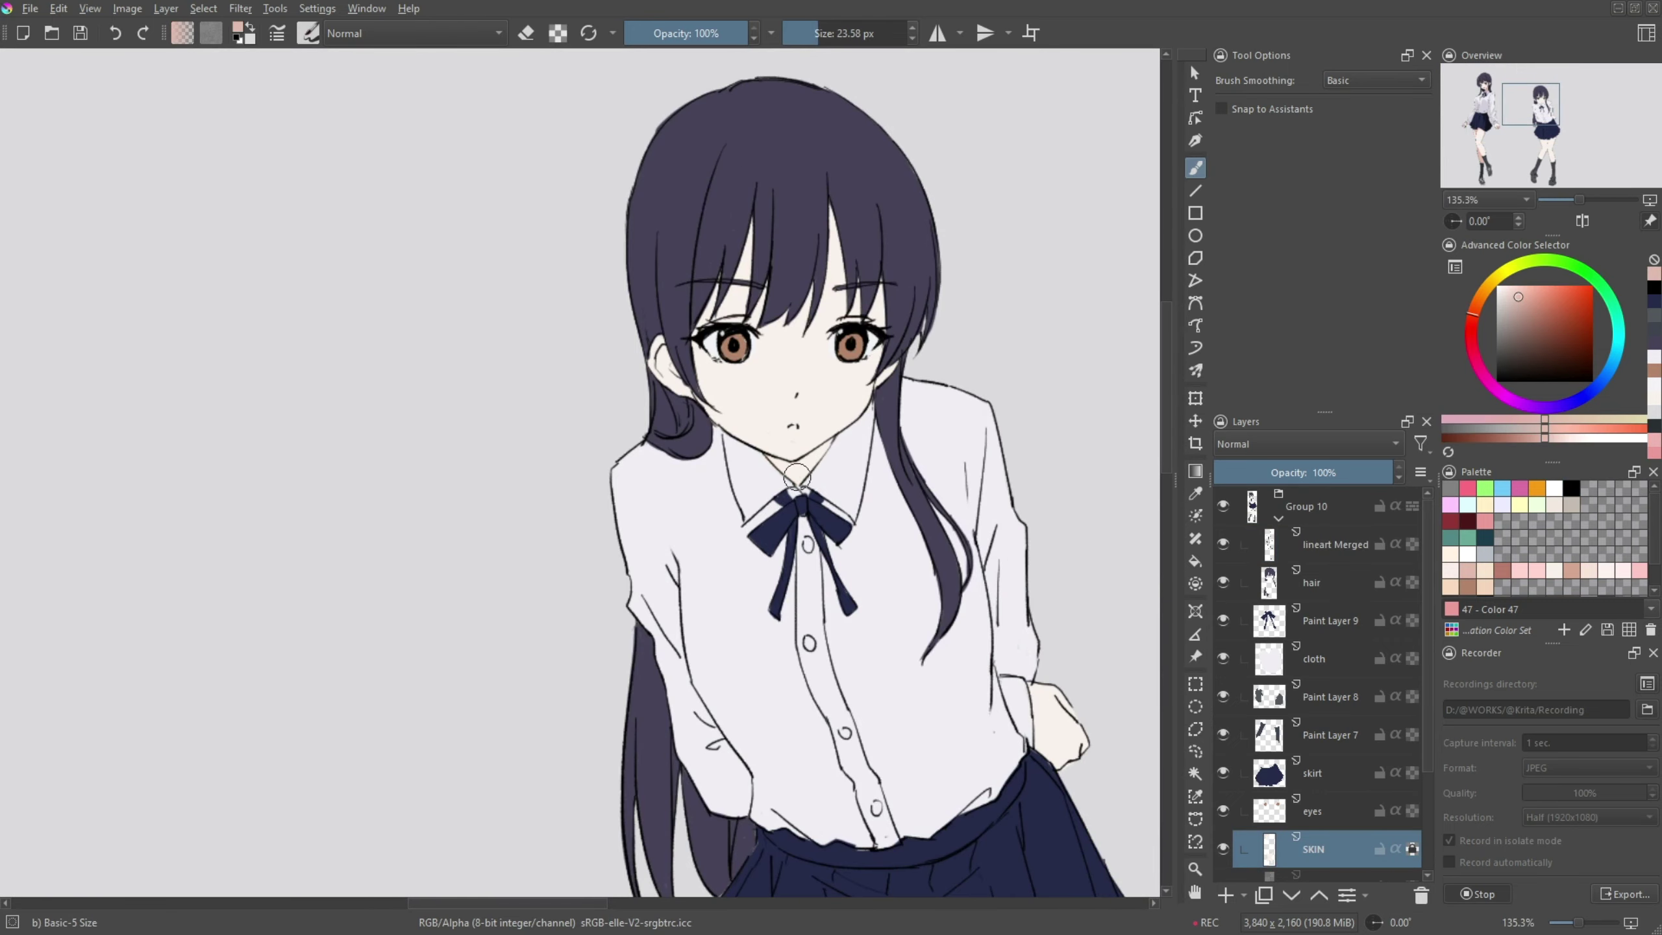
pyautogui.moveTo(701, 321); pyautogui.dragTo(737, 543)
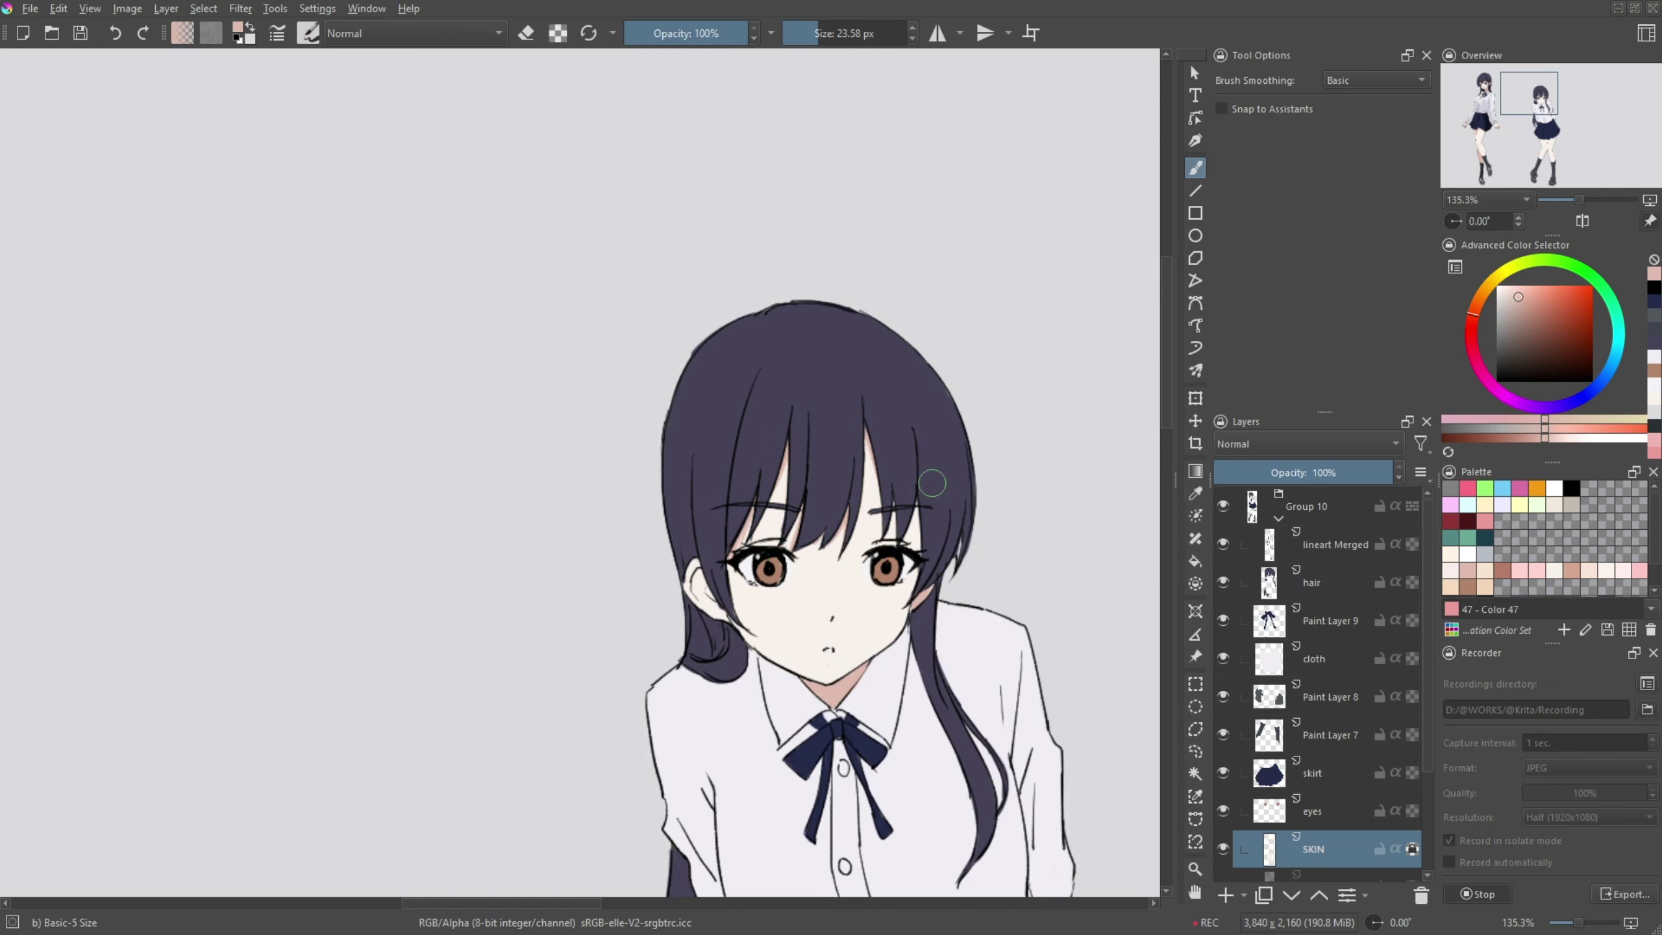
pyautogui.moveTo(766, 588); pyautogui.dragTo(768, 452)
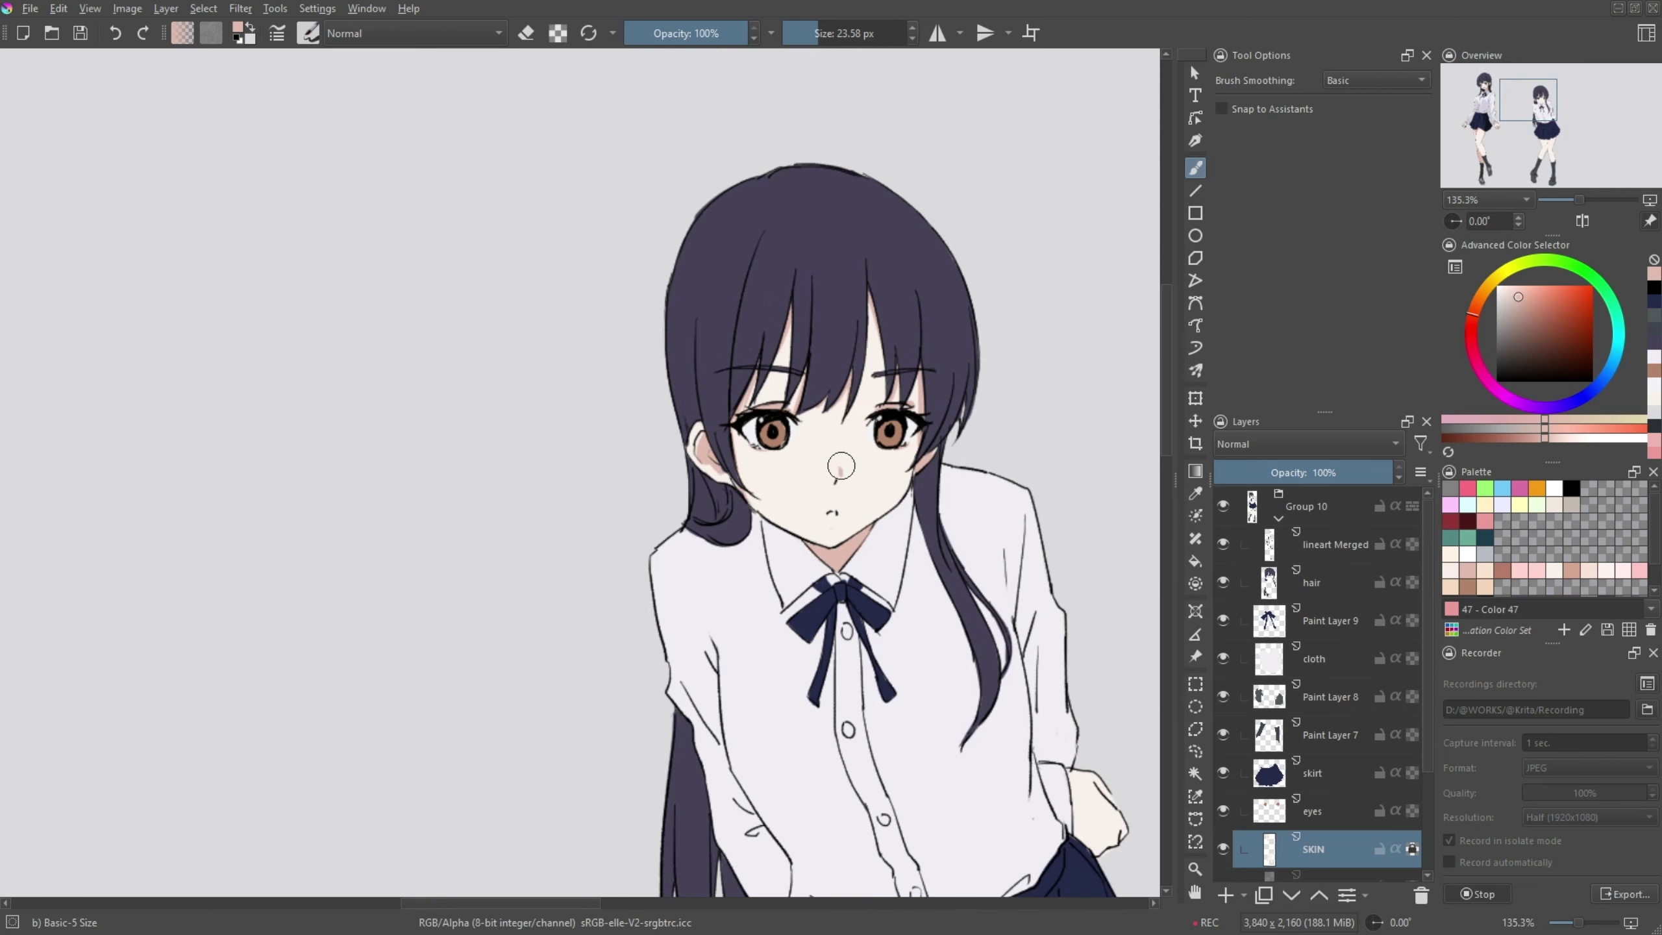
# - Add dusty pink shadows to the hand, the legs beneath the skirt and the nose, using brush sizes of 82.50 and 42.23 px
pyautogui.scroll(-3, 840, 465)
pyautogui.moveTo(916, 615); pyautogui.dragTo(816, 541)
pyautogui.moveTo(805, 803); pyautogui.dragTo(731, 580)
pyautogui.moveTo(731, 581); pyautogui.dragTo(878, 534)
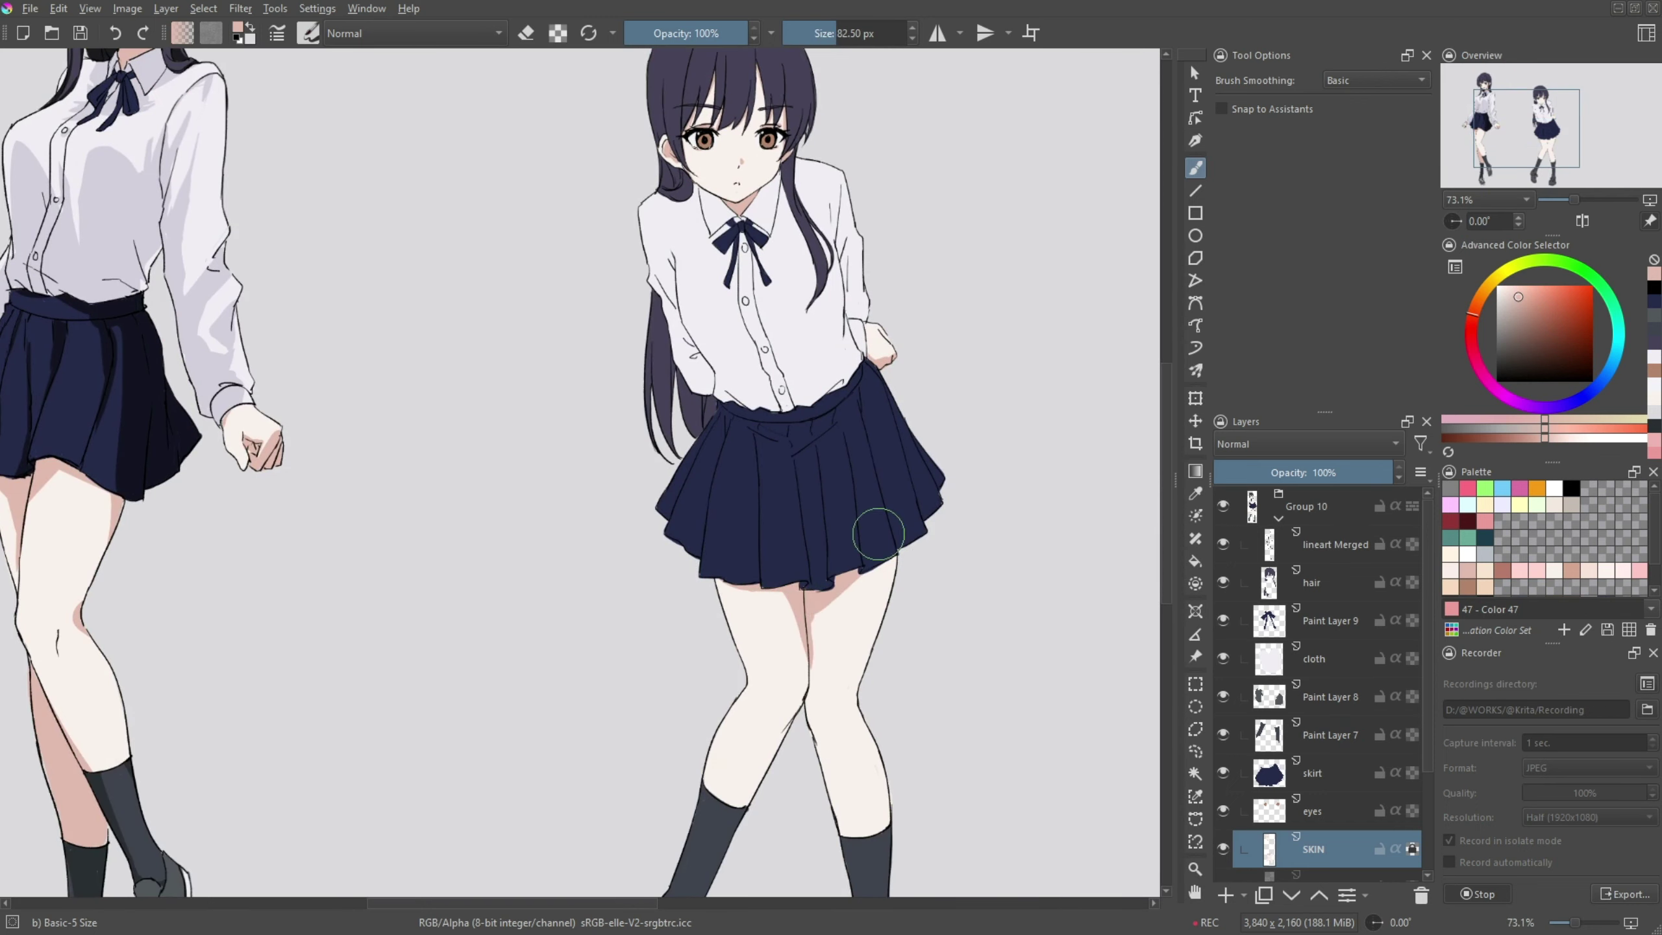
pyautogui.scroll(-3, 760, 742)
pyautogui.moveTo(760, 742); pyautogui.dragTo(743, 496)
pyautogui.scroll(4, 743, 495)
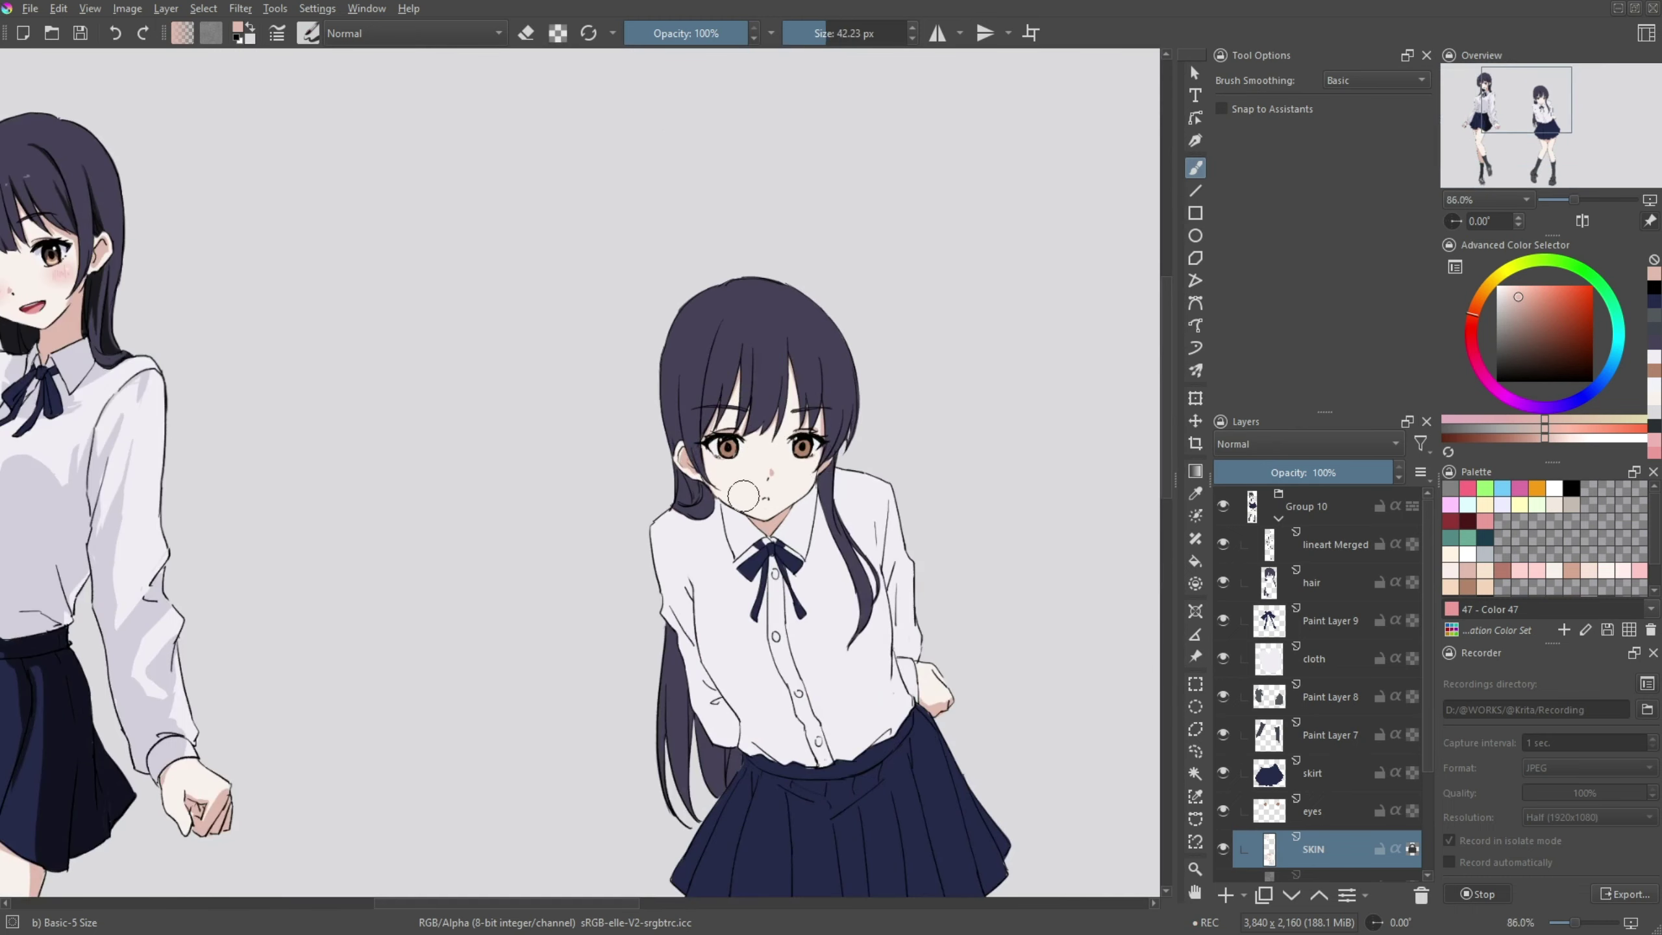
# - Clean the hair line art with an 11.97 px eraser, and paint near-black shadows along the parting and locks on the hair layer
pyautogui.click(1323, 551)
pyautogui.press('e')
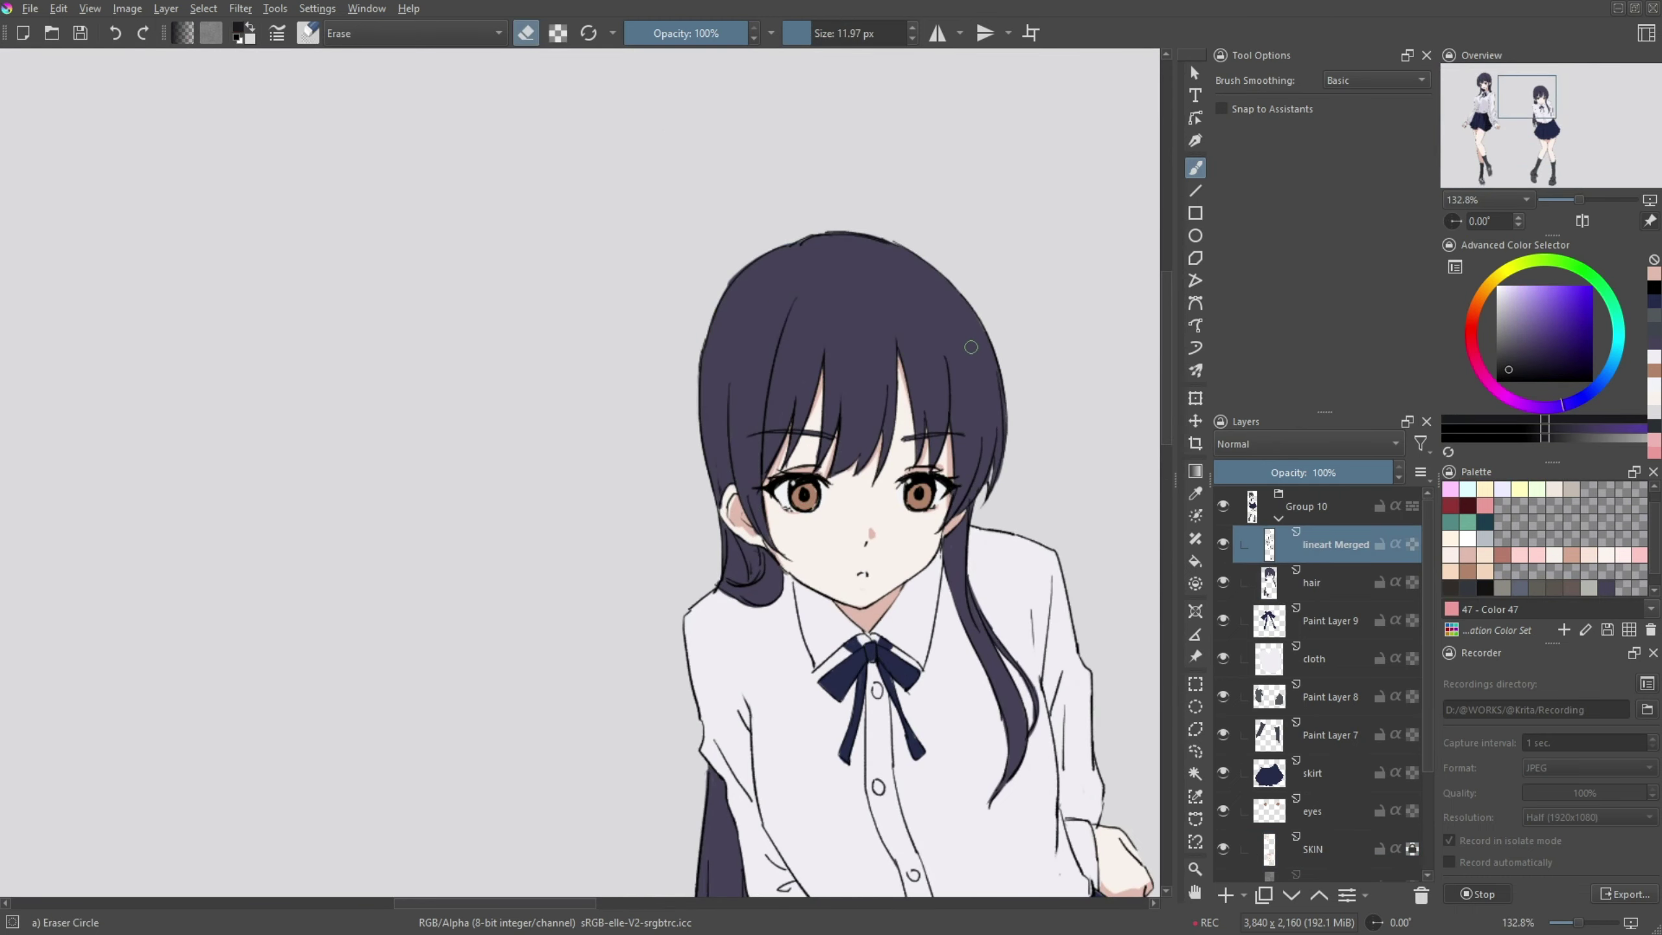
pyautogui.press('pagedown')
pyautogui.press('e')
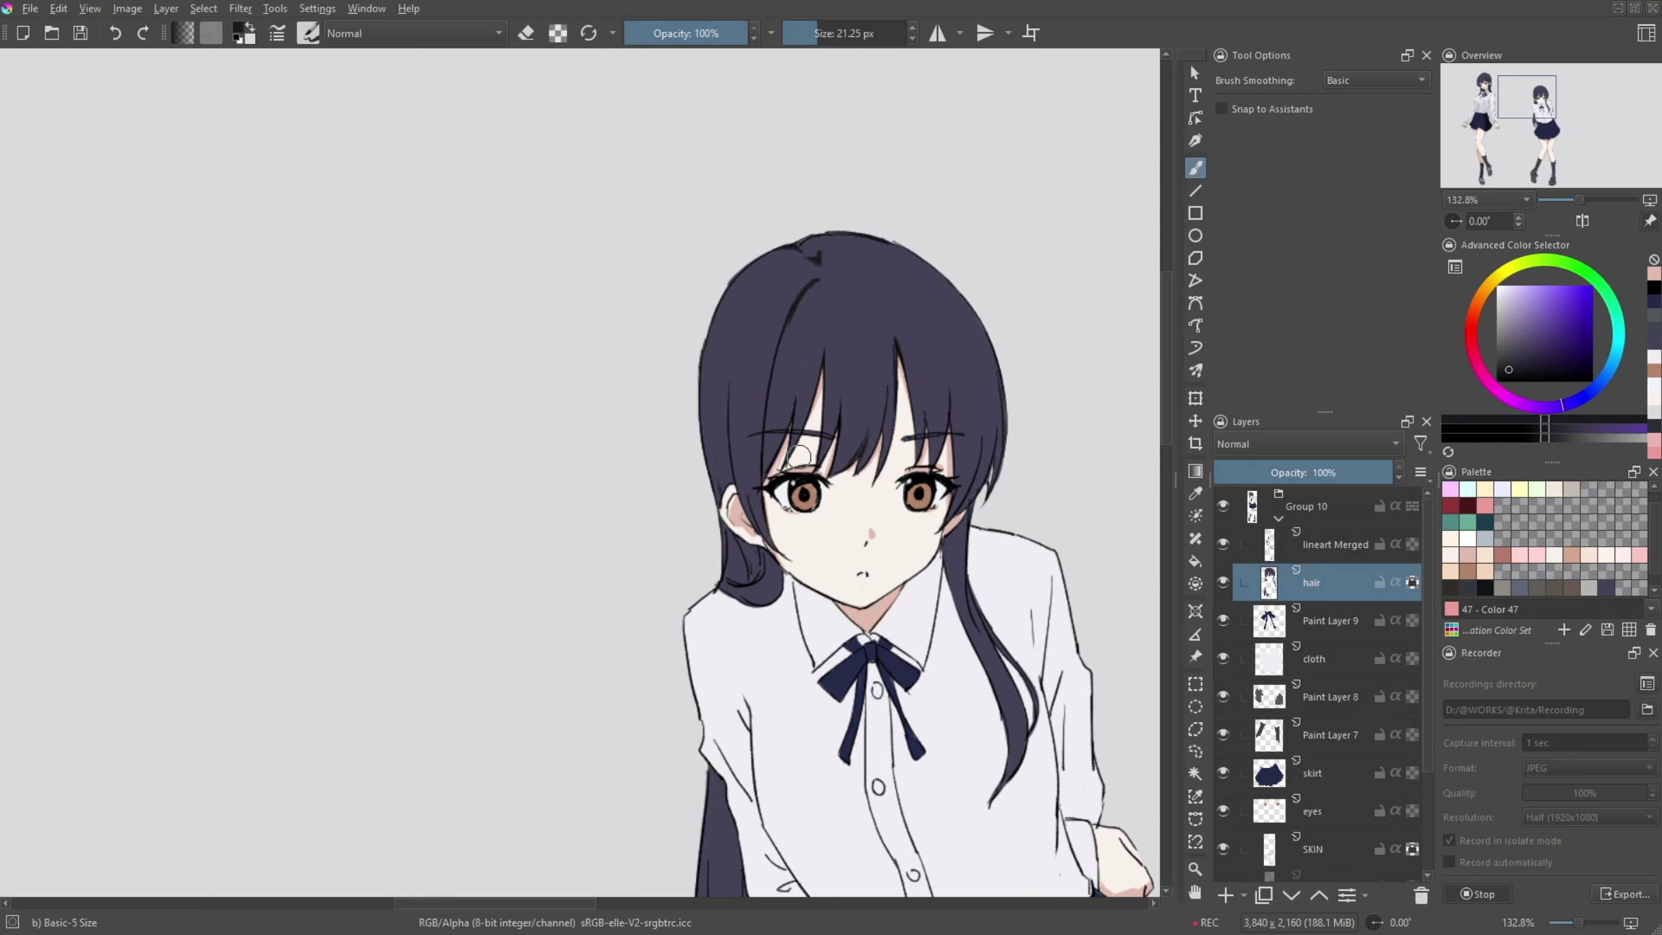
pyautogui.moveTo(954, 419); pyautogui.dragTo(944, 398)
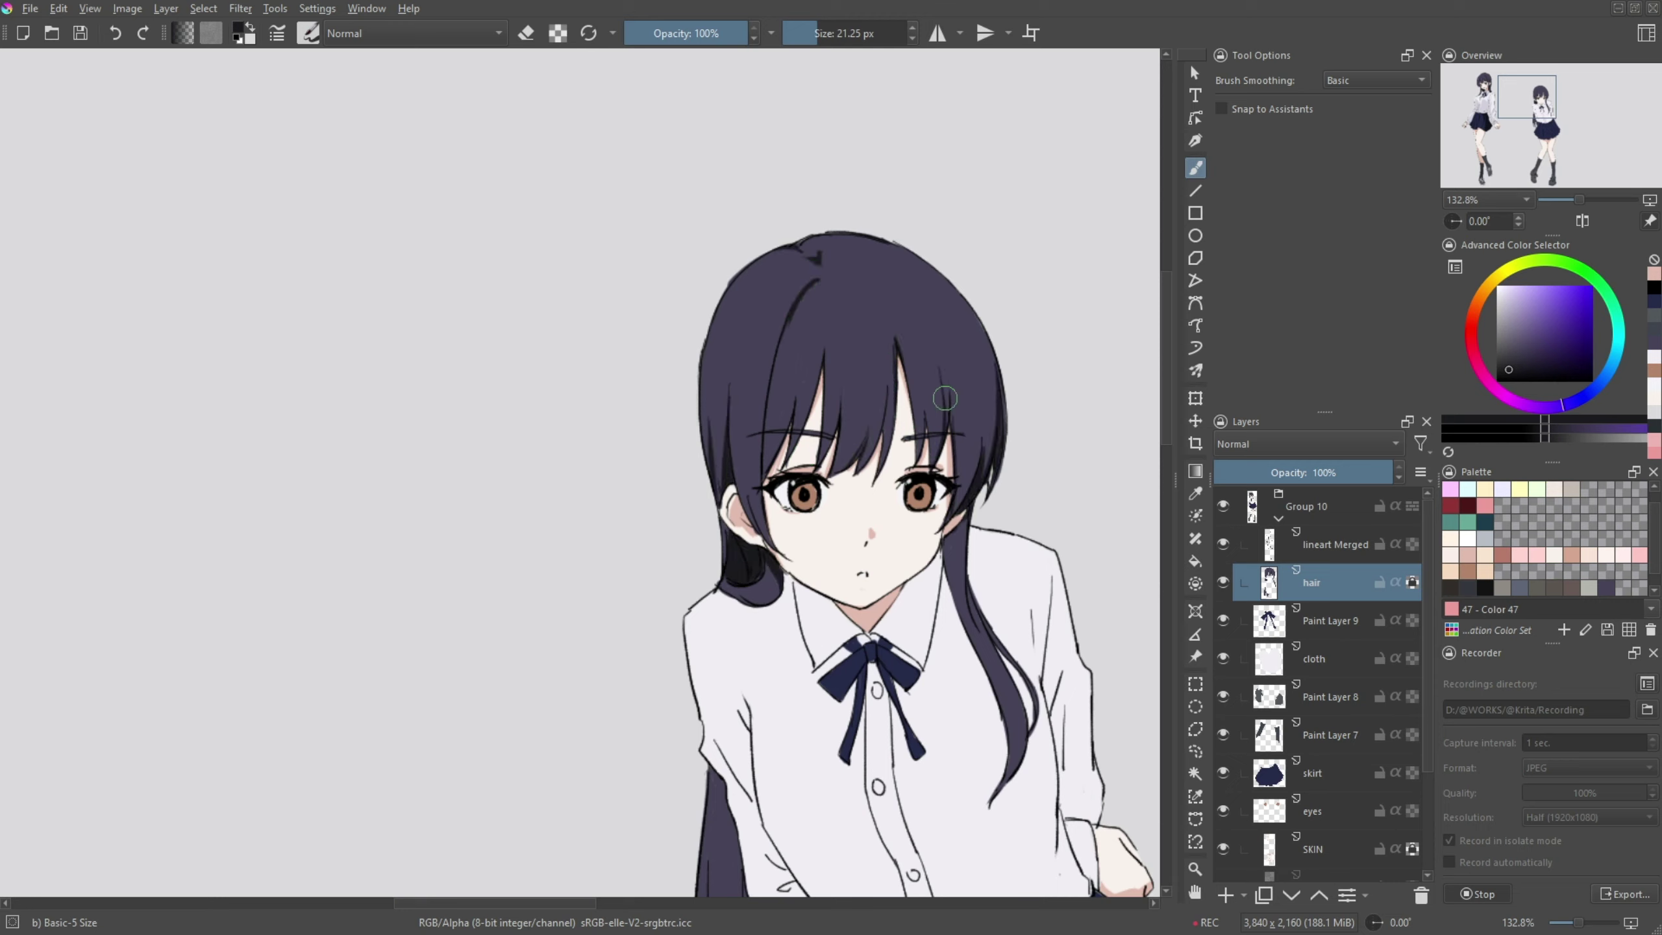
# - Shade the long hair behind the back and the strand over the right-hand shoulder near-black, enlarging the brush to 85.05 px
pyautogui.scroll(-5, 845, 279)
pyautogui.scroll(3, 849, 693)
pyautogui.hscroll(2, 849, 694)
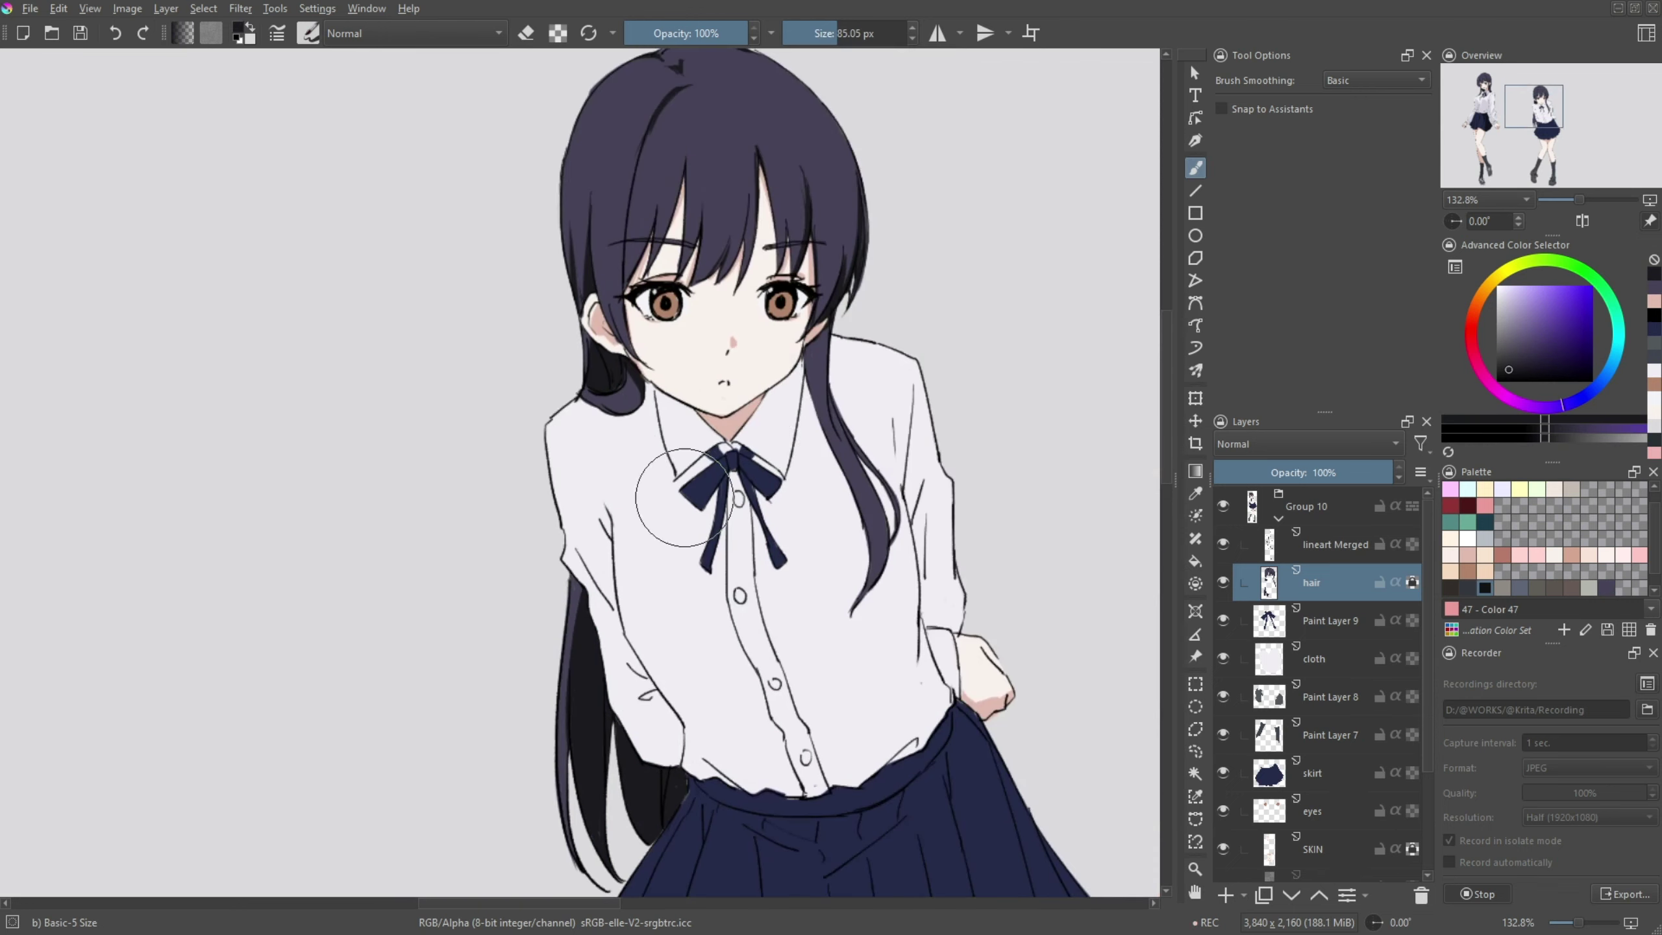
pyautogui.press('[')
pyautogui.press('[')
pyautogui.press('[')
# - Dab muted purple highlights across the fringe and crown on the hair layer with an 11 px brush
pyautogui.scroll(-3, 814, 397)
pyautogui.scroll(3, 814, 397)
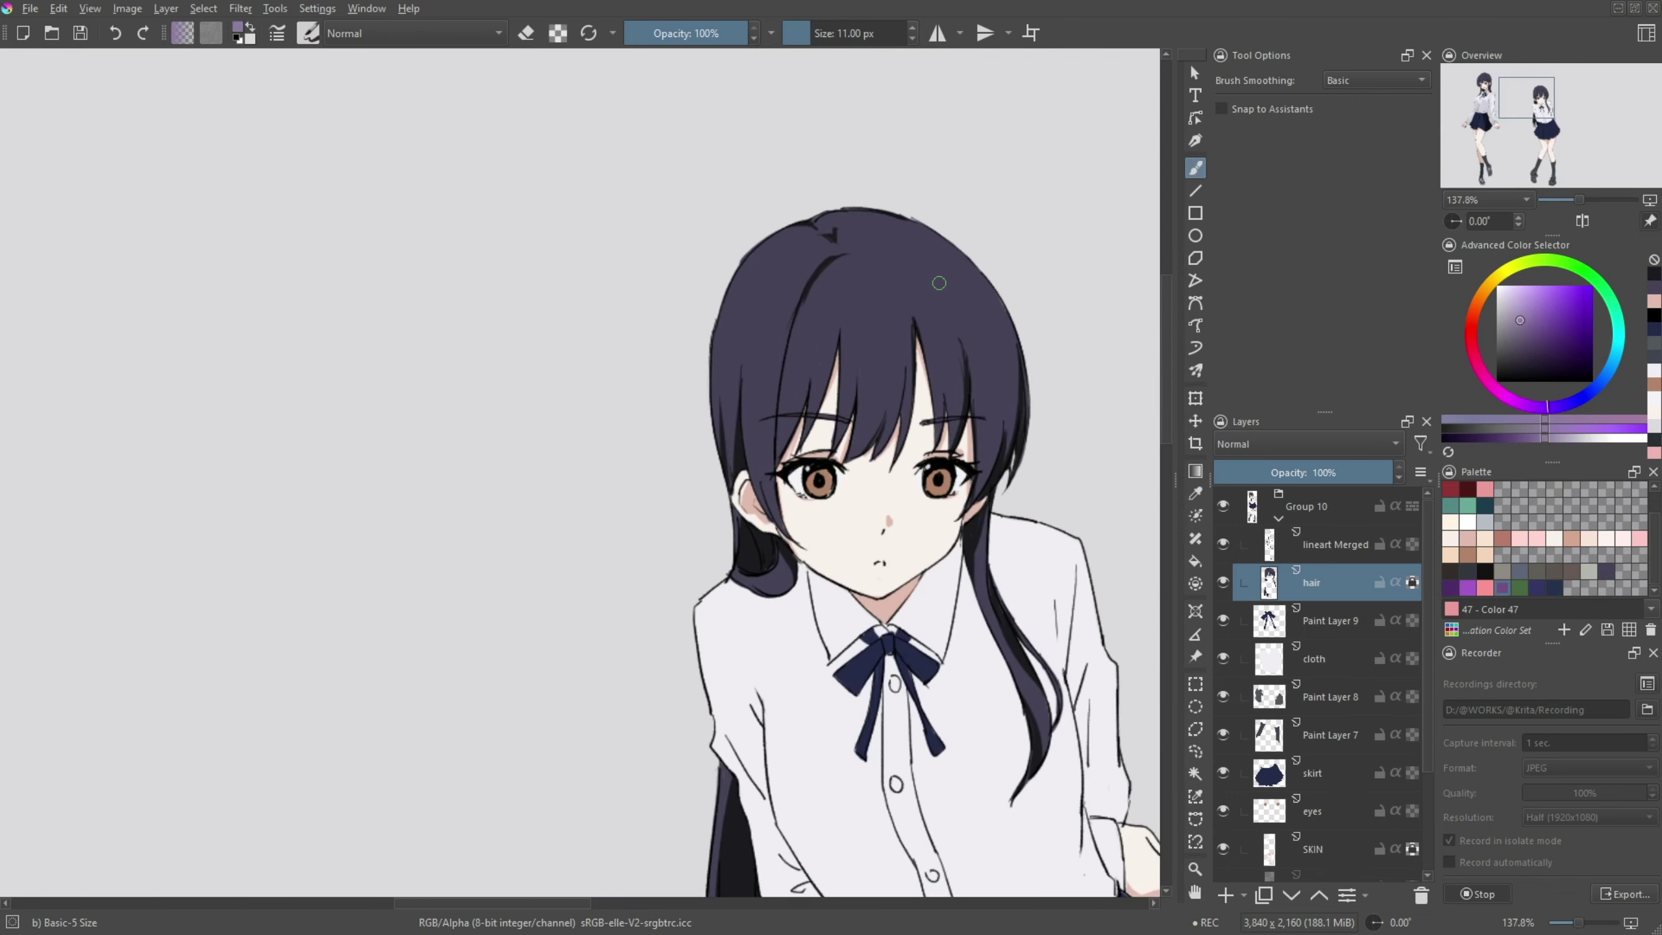
pyautogui.keyDown('ctrl'); pyautogui.click(1004, 350); pyautogui.keyUp('ctrl')
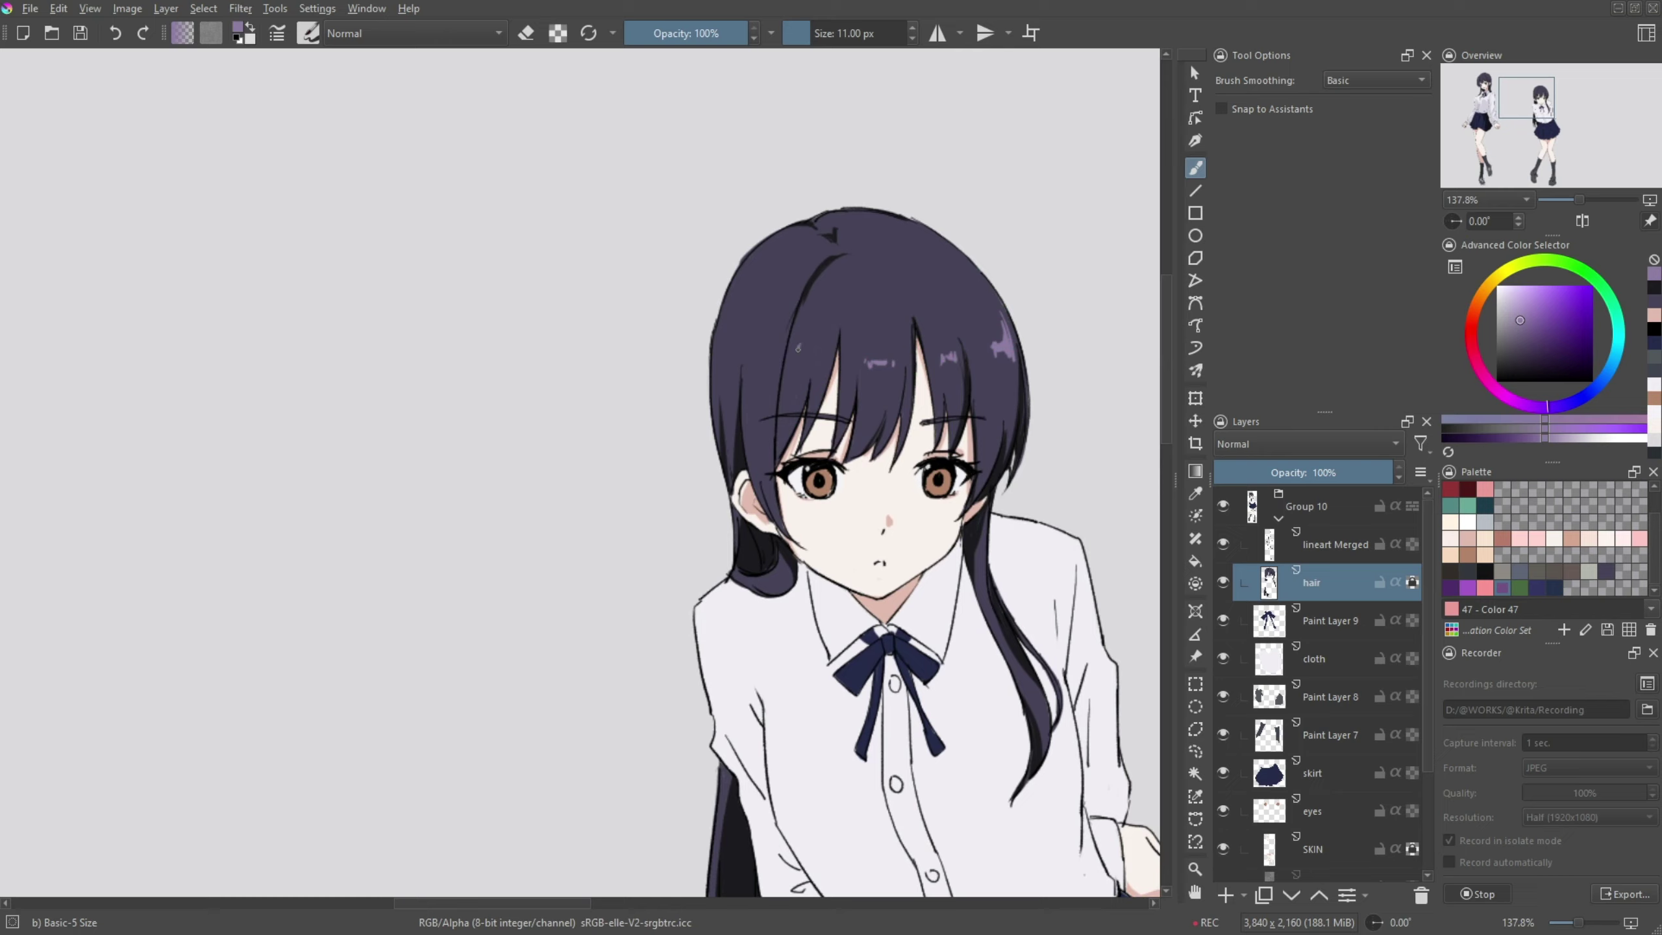
# - On the alpha-locked cloth layer, block in pale lavender shadows across the blouse with a brush of about 213 px
pyautogui.scroll(-5, 906, 229)
pyautogui.keyDown('ctrl'); pyautogui.click(792, 559); pyautogui.keyUp('ctrl')
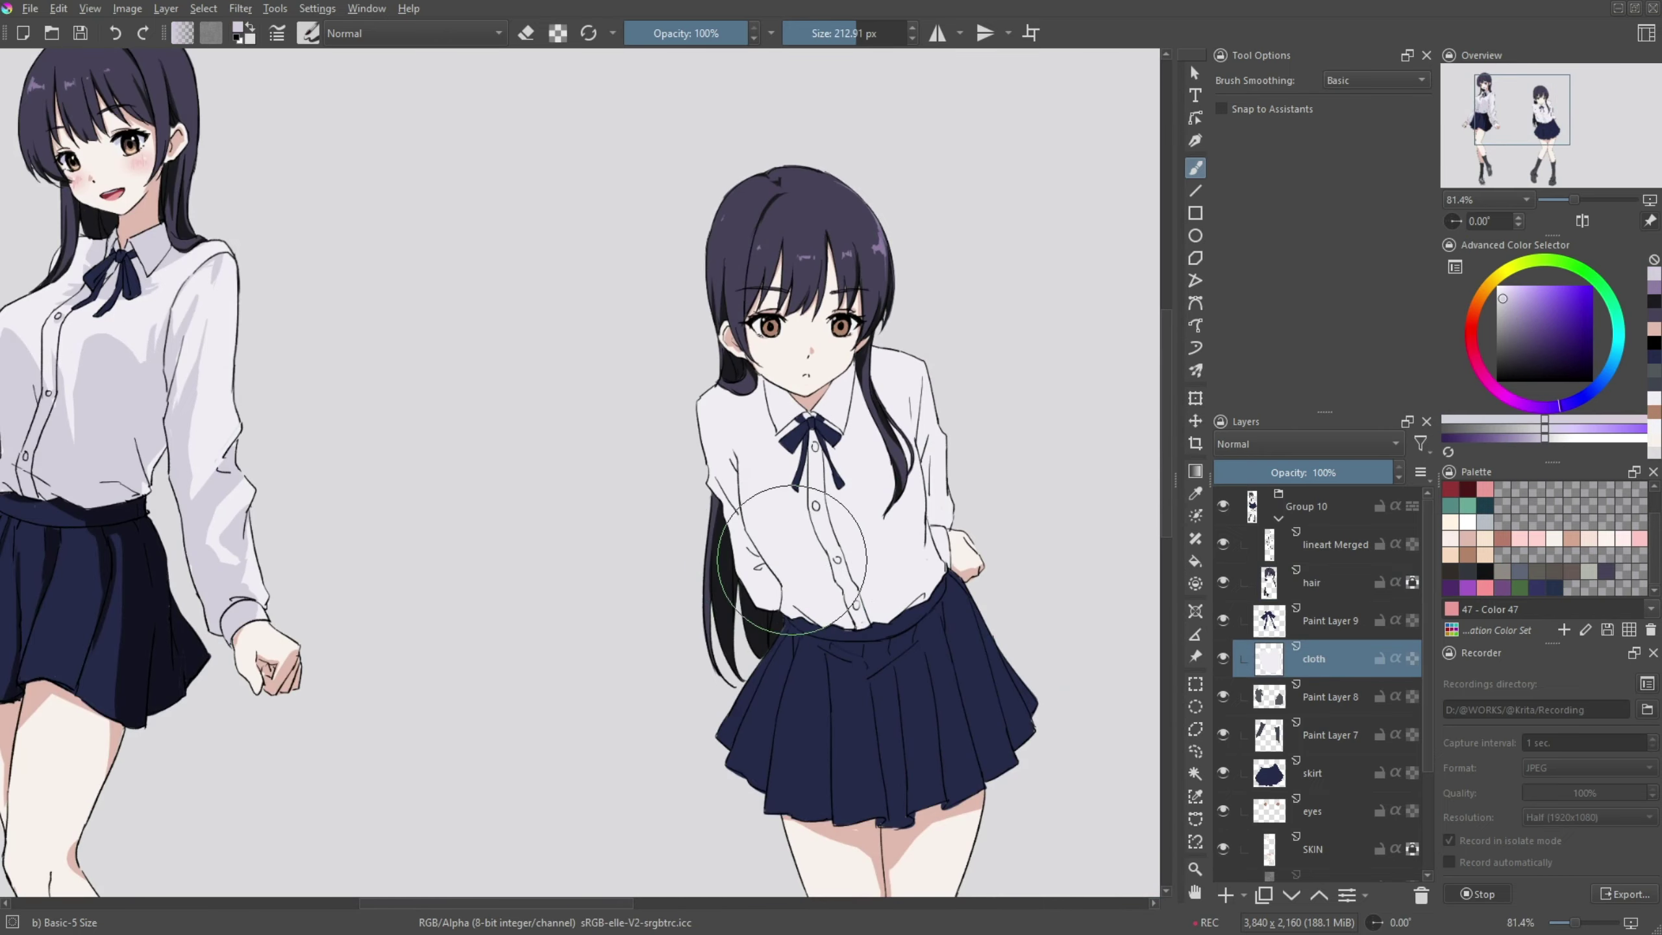
pyautogui.moveTo(792, 560)
pyautogui.mouseDown()
pyautogui.moveTo(962, 582)
pyautogui.moveTo(929, 458)
pyautogui.mouseUp()
pyautogui.press('[')
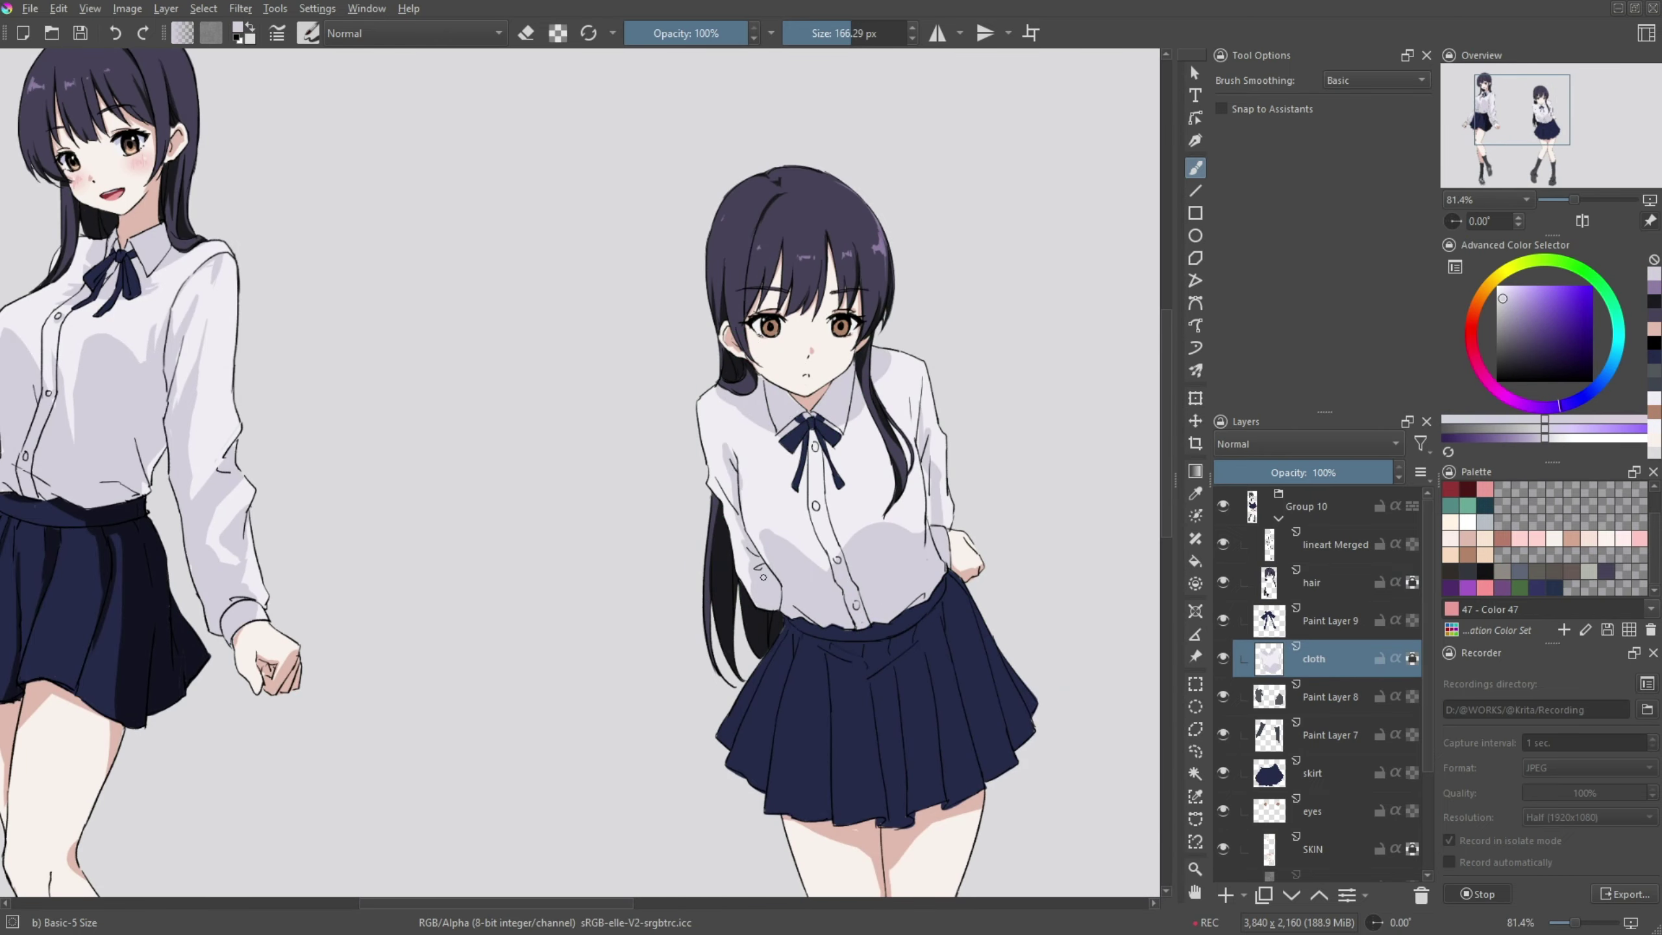
# - Refine the blouse's fold shadows with a 28.86 px brush, alternating between the sampled white base and lavender shadow colours
pyautogui.press('[')
pyautogui.press('[')
pyautogui.press('[')
pyautogui.press('[')
pyautogui.press('[')
pyautogui.press('[')
pyautogui.press('[')
pyautogui.keyDown('ctrl'); pyautogui.click(734, 424); pyautogui.keyUp('ctrl')
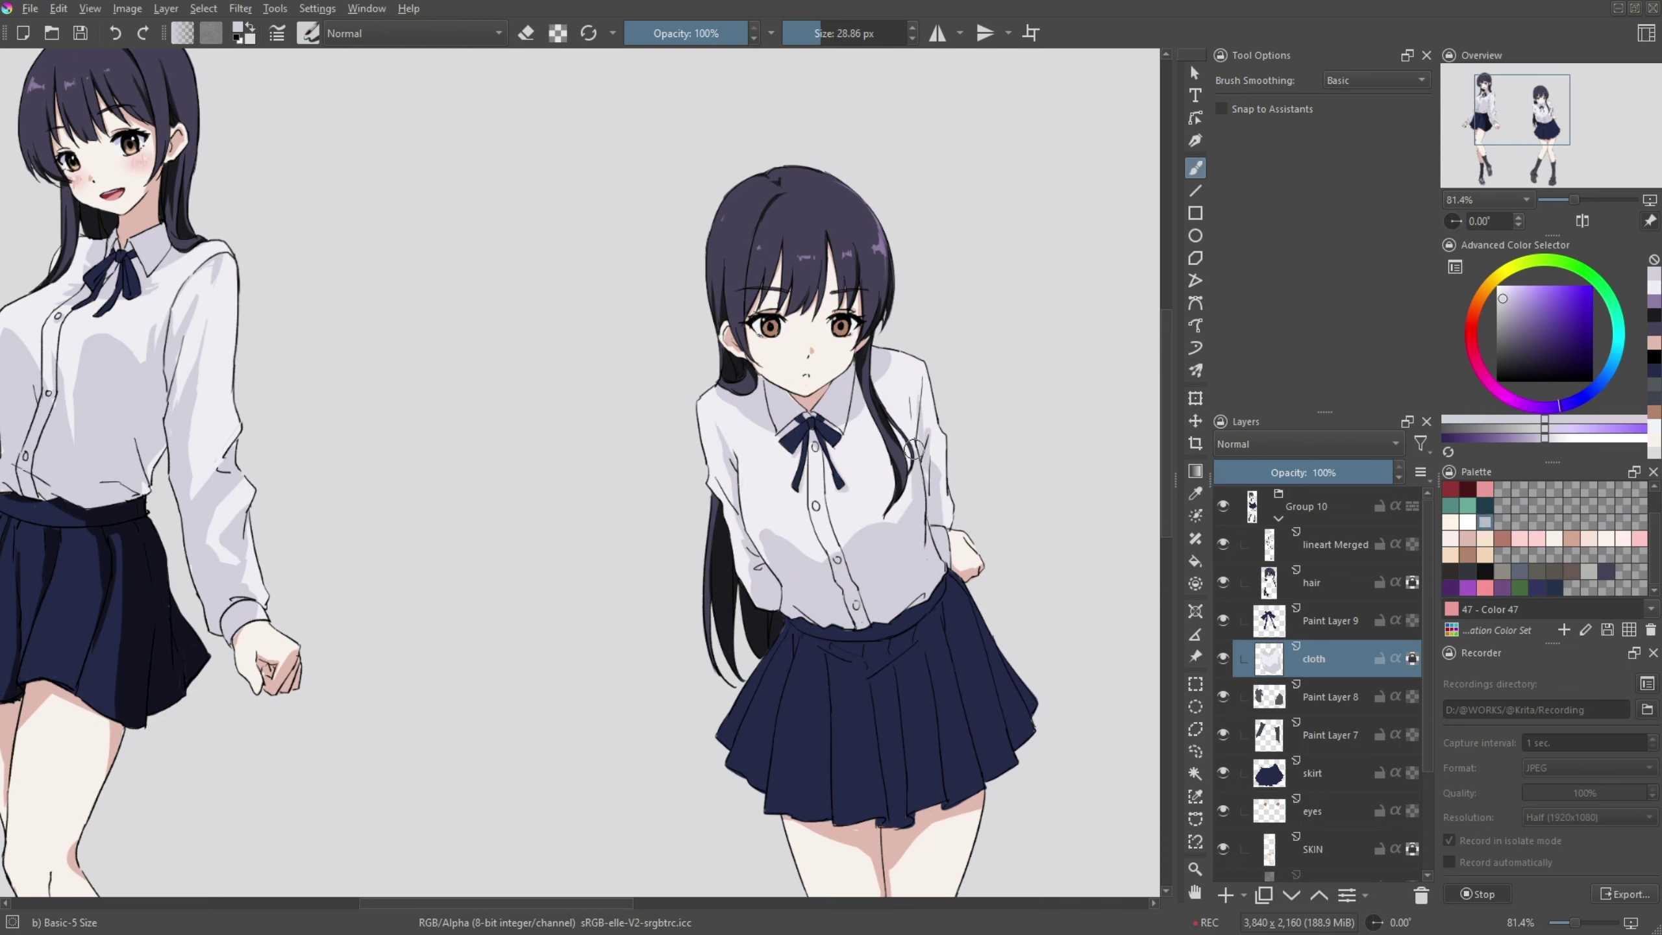
pyautogui.keyDown('ctrl'); pyautogui.click(771, 551); pyautogui.keyUp('ctrl')
pyautogui.keyDown('ctrl'); pyautogui.click(866, 602); pyautogui.keyUp('ctrl')
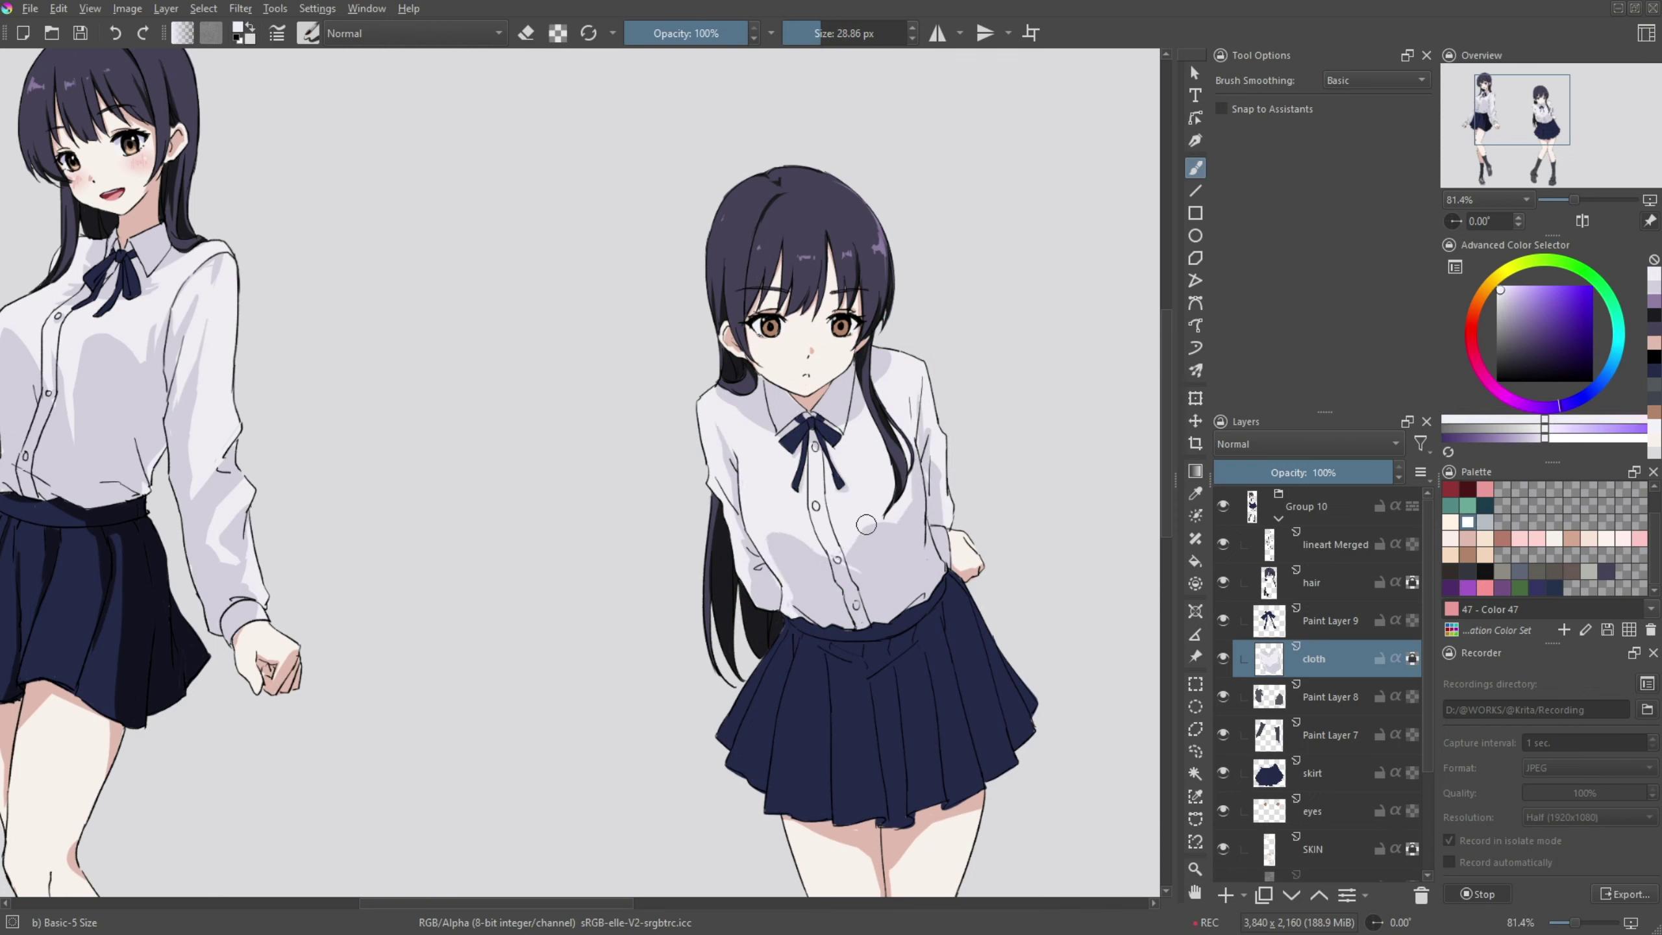
pyautogui.keyDown('ctrl'); pyautogui.click(940, 478); pyautogui.keyUp('ctrl')
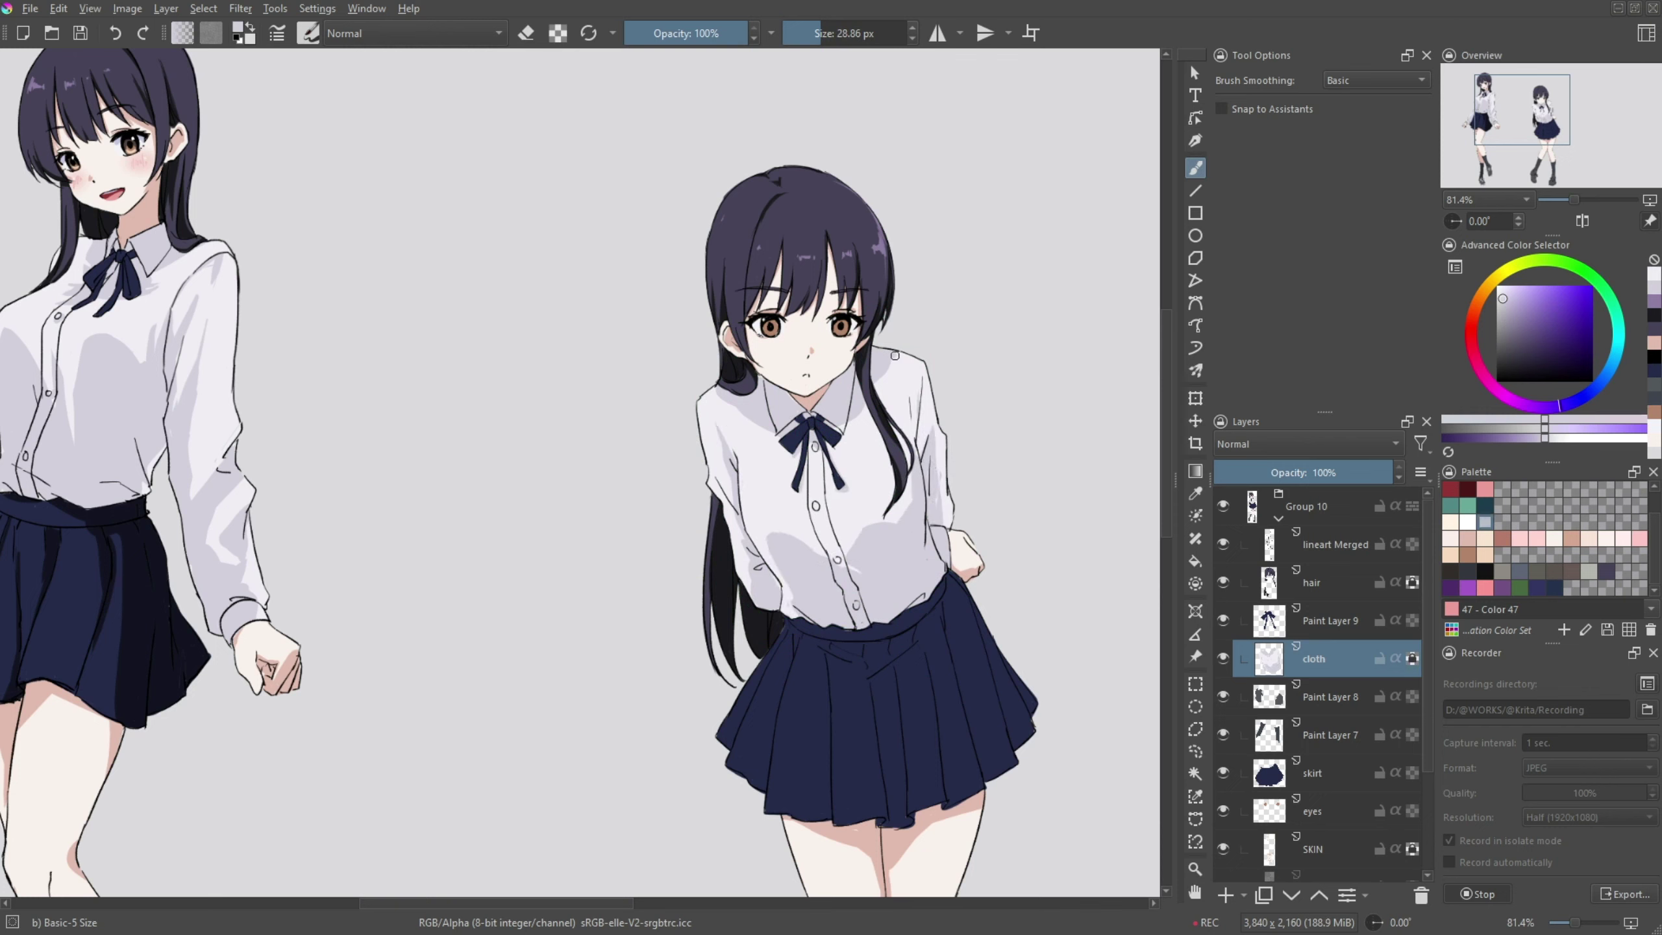
# - On the alpha-locked skirt layer, paint dark navy pleat shadows with a 59.32 px brush and trim them with the base navy
pyautogui.scroll(-2, 234, 381)
pyautogui.keyDown('ctrl'); pyautogui.click(234, 382); pyautogui.keyUp('ctrl')
pyautogui.press(']')
pyautogui.press(']')
pyautogui.press(']')
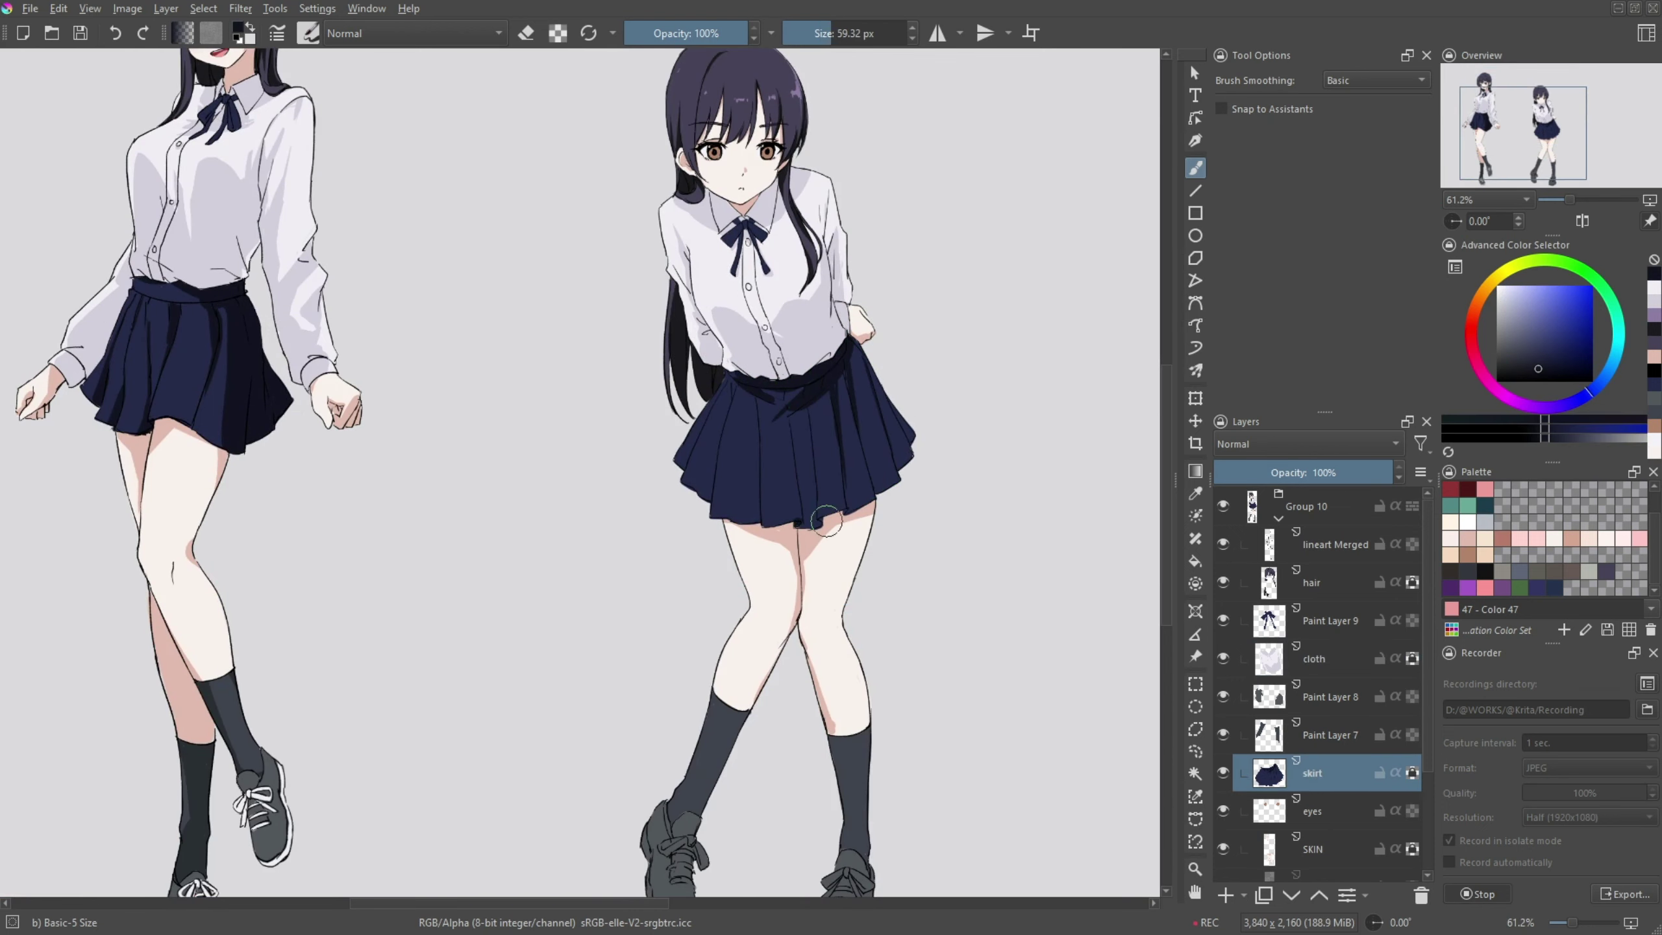
pyautogui.keyDown('ctrl'); pyautogui.click(752, 399); pyautogui.keyUp('ctrl')
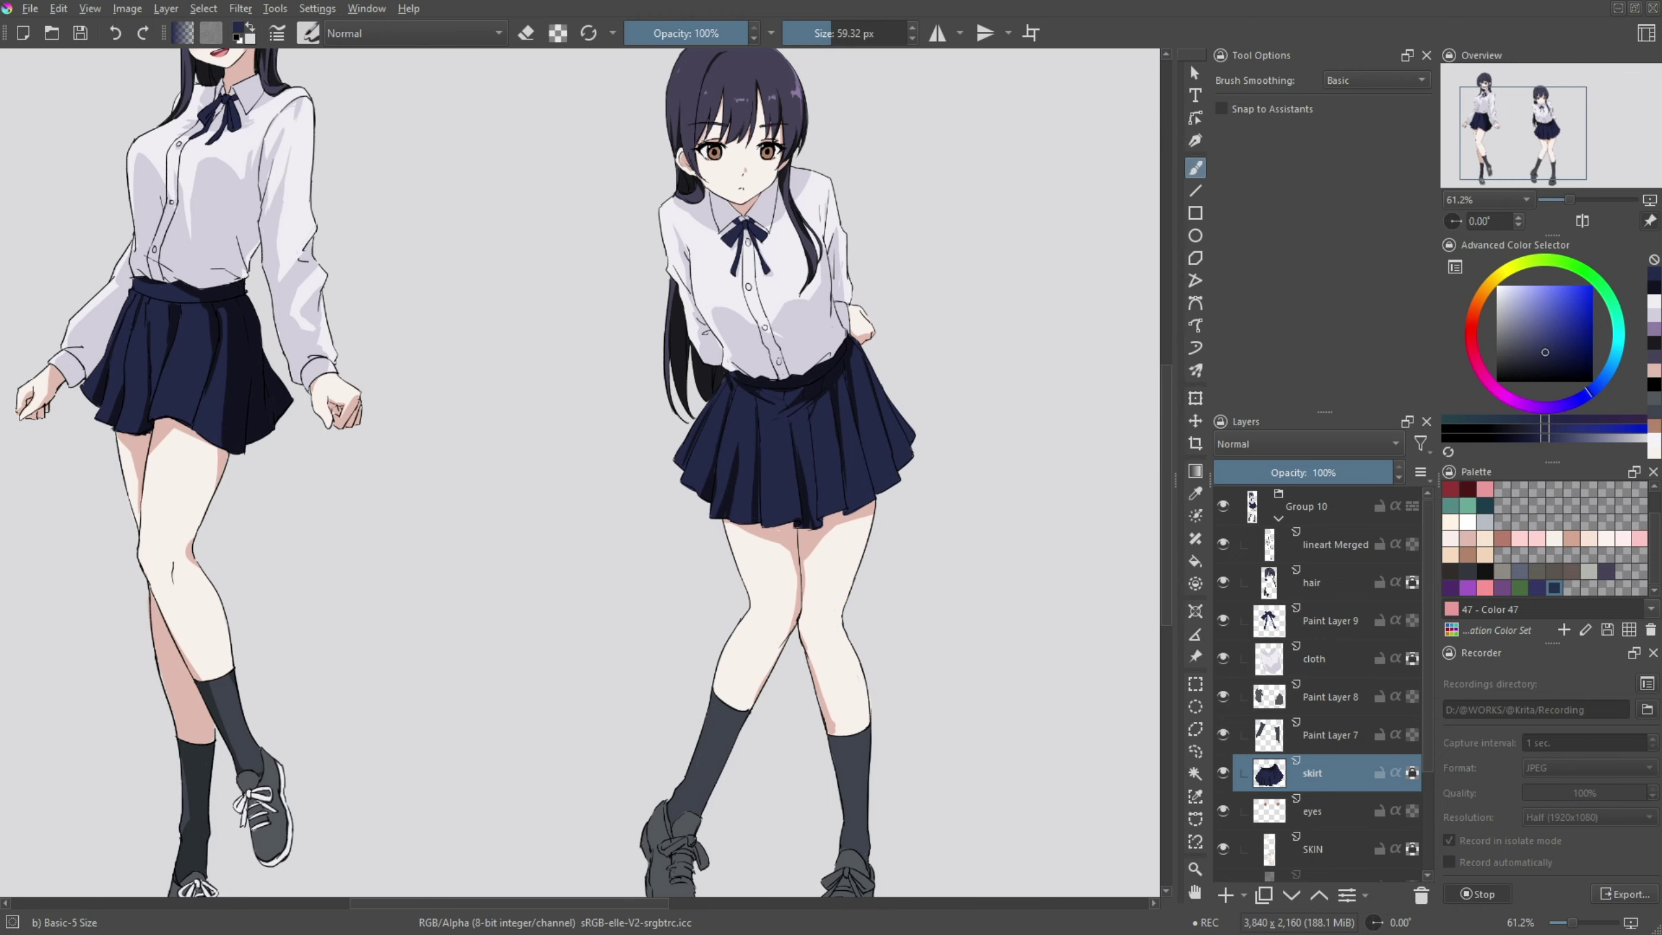
# - Shade the socks on alpha-locked Paint Layer 7 in the dark grey sampled from the first girl's sock
pyautogui.scroll(-2, 853, 599)
pyautogui.keyDown('ctrl'); pyautogui.click(245, 733); pyautogui.keyUp('ctrl')
pyautogui.click(1361, 744)
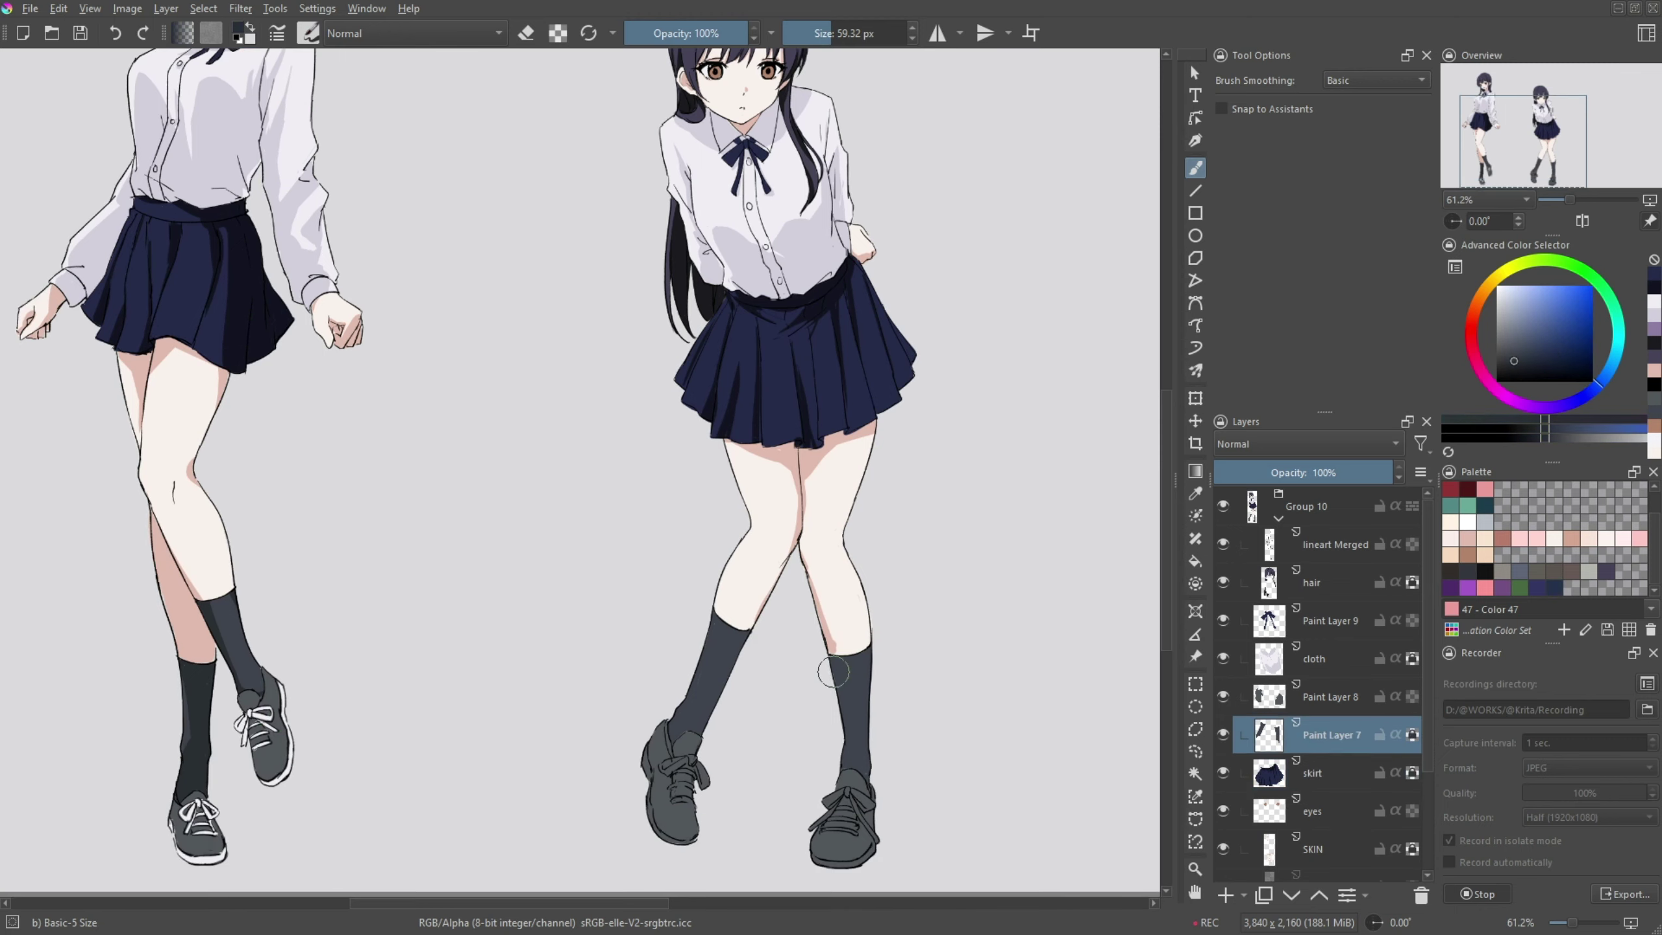
# - Rename Paint Layer 8 as shoes
pyautogui.doubleClick(1330, 697)
pyautogui.write('shoes')
pyautogui.press('Return')
# - Paint the laces and sole edges of both shoes white with a 12.39 px brush
pyautogui.scroll(4, 891, 503)
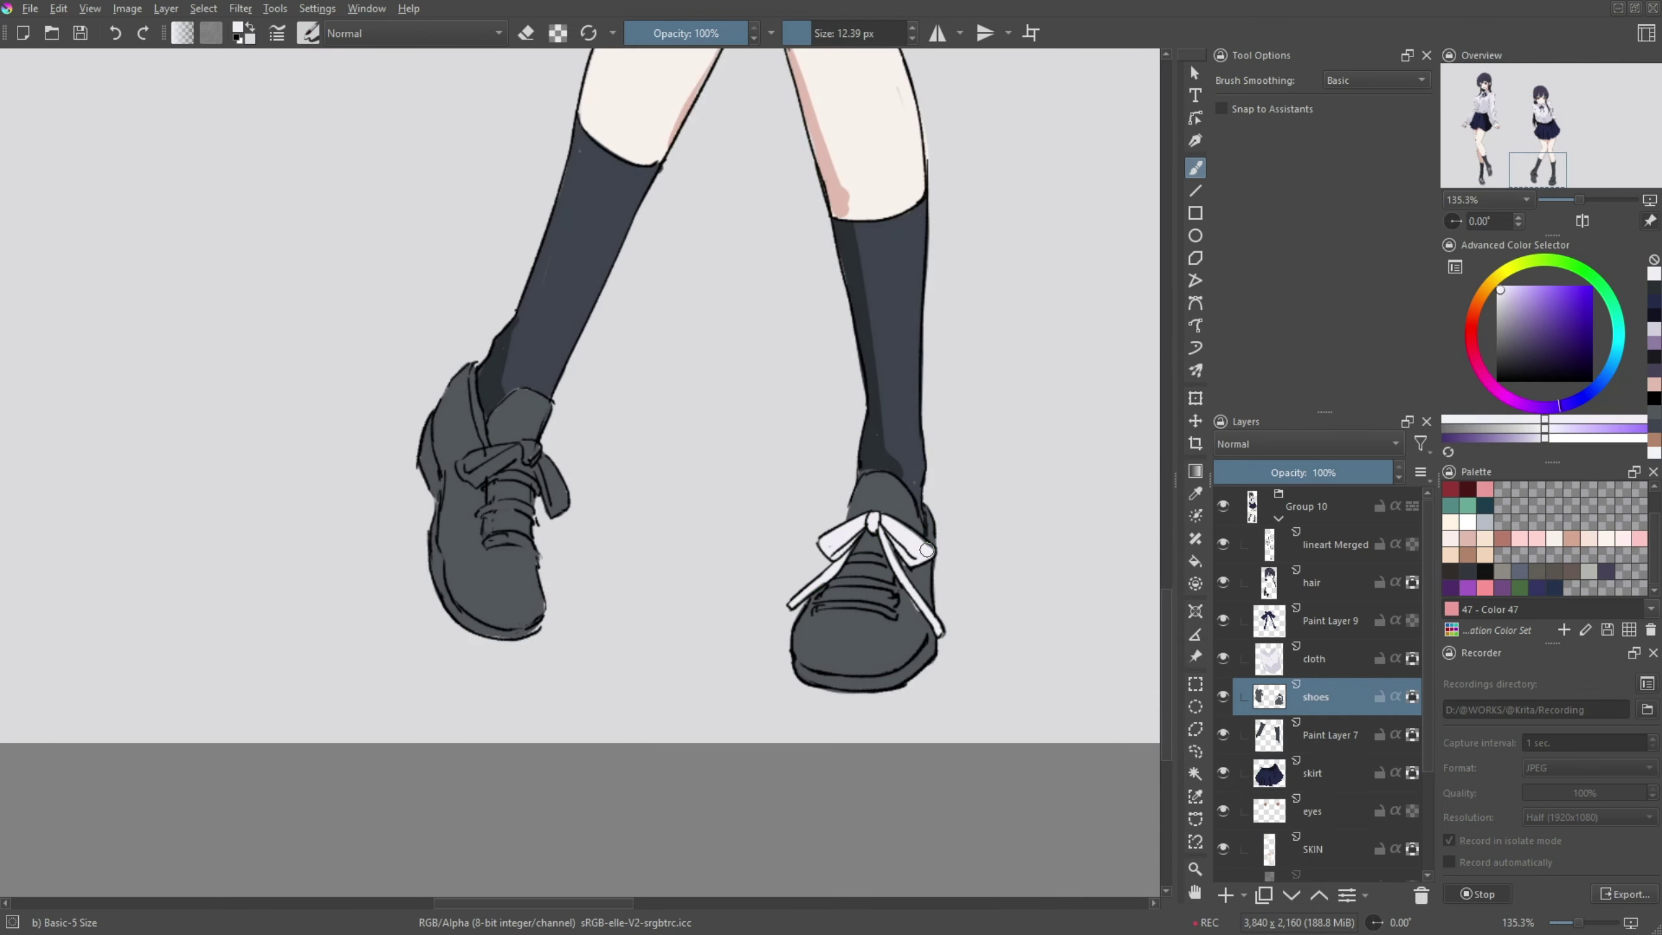
pyautogui.moveTo(800, 666)
pyautogui.mouseDown()
pyautogui.moveTo(904, 686)
pyautogui.moveTo(1122, 825)
pyautogui.mouseUp()
pyautogui.moveTo(743, 612); pyautogui.dragTo(805, 584)
pyautogui.moveTo(817, 597); pyautogui.dragTo(845, 642)
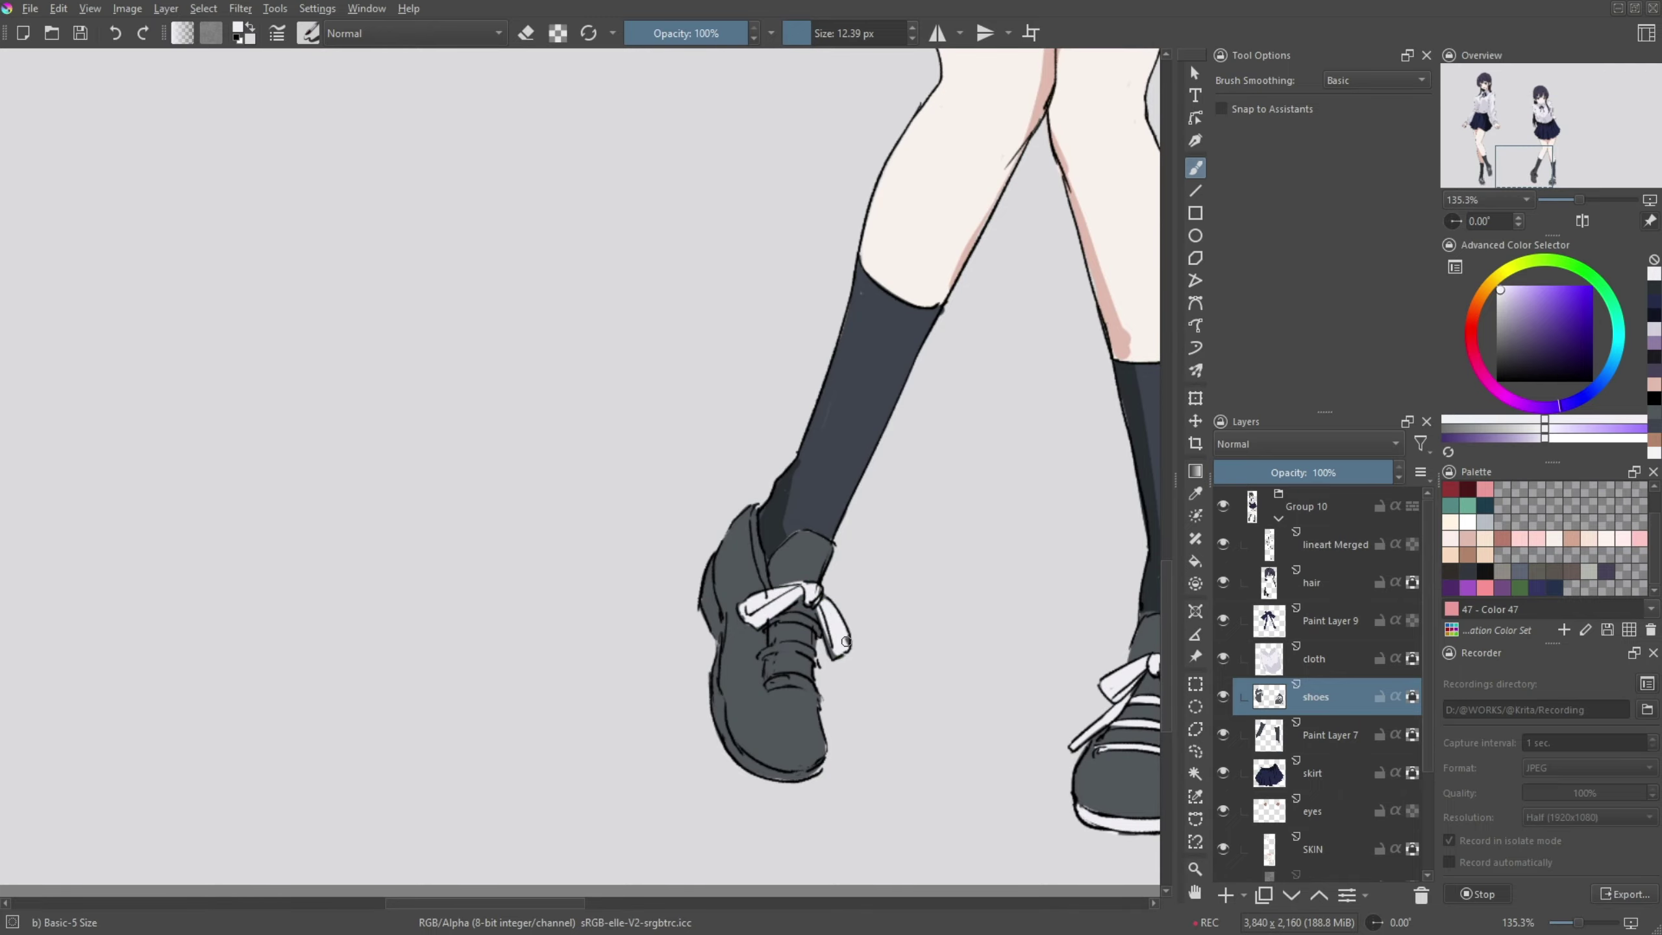
pyautogui.moveTo(717, 642); pyautogui.dragTo(824, 744)
# - On the alpha-locked eyes layer, shade the irises in dark brown and add light peach tones with the 12.39 px brush
pyautogui.click(1520, 103)
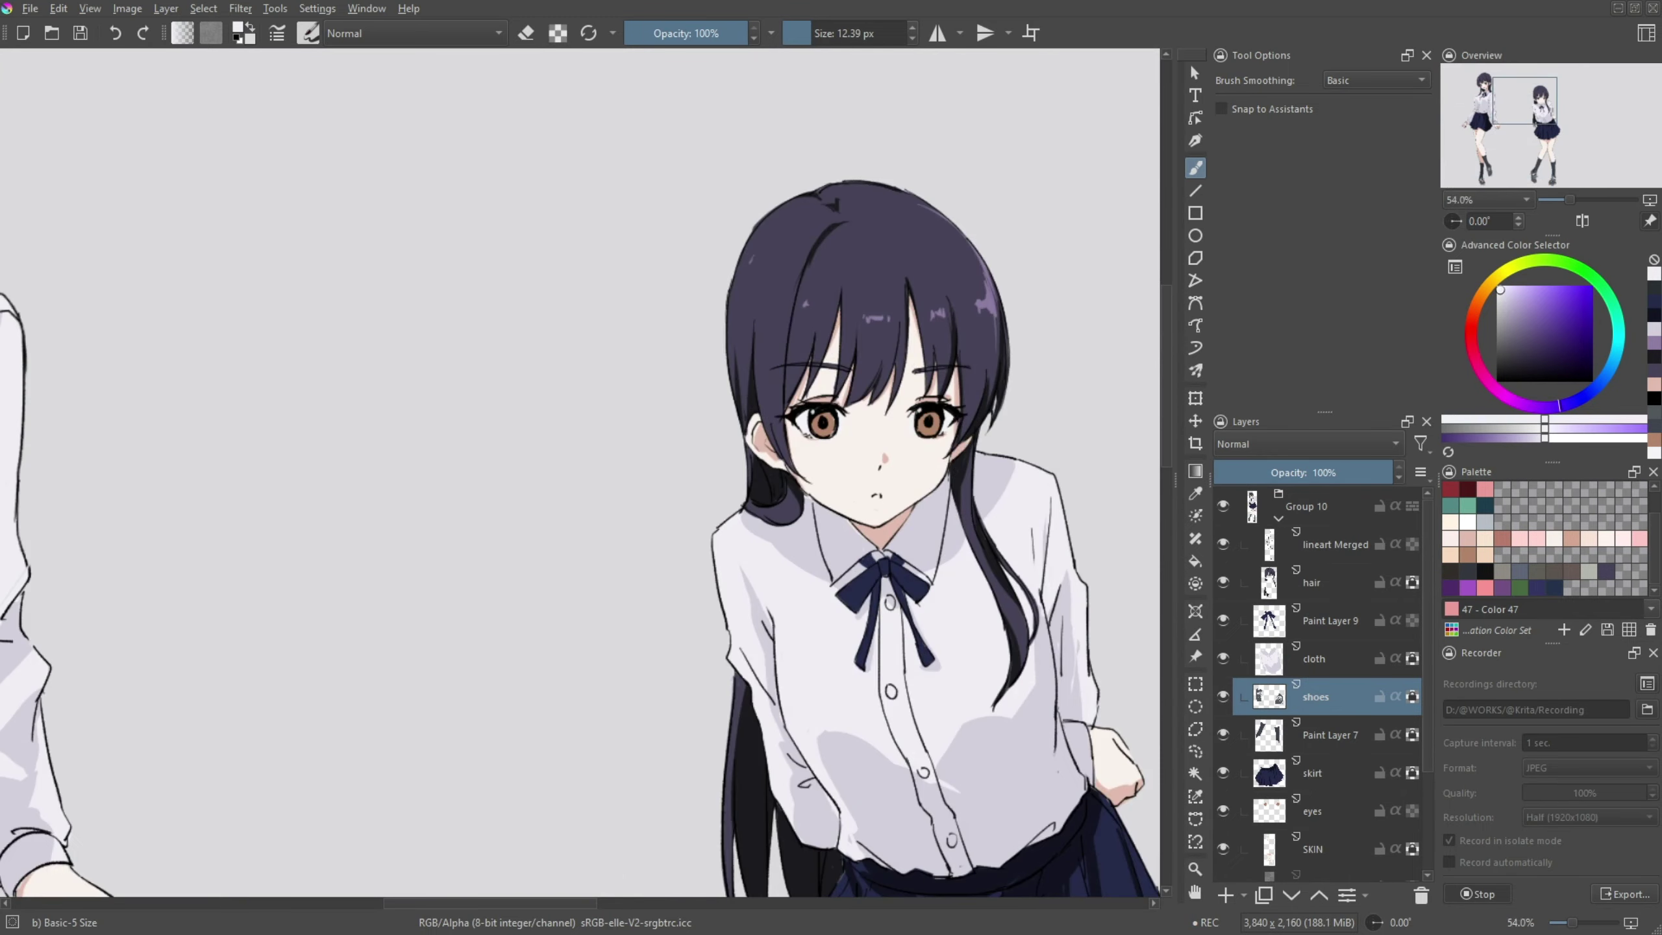
pyautogui.click(1312, 810)
pyautogui.scroll(4, 861, 327)
pyautogui.moveTo(1033, 582); pyautogui.dragTo(859, 563)
pyautogui.scroll(-6, 859, 563)
pyautogui.scroll(5, 961, 473)
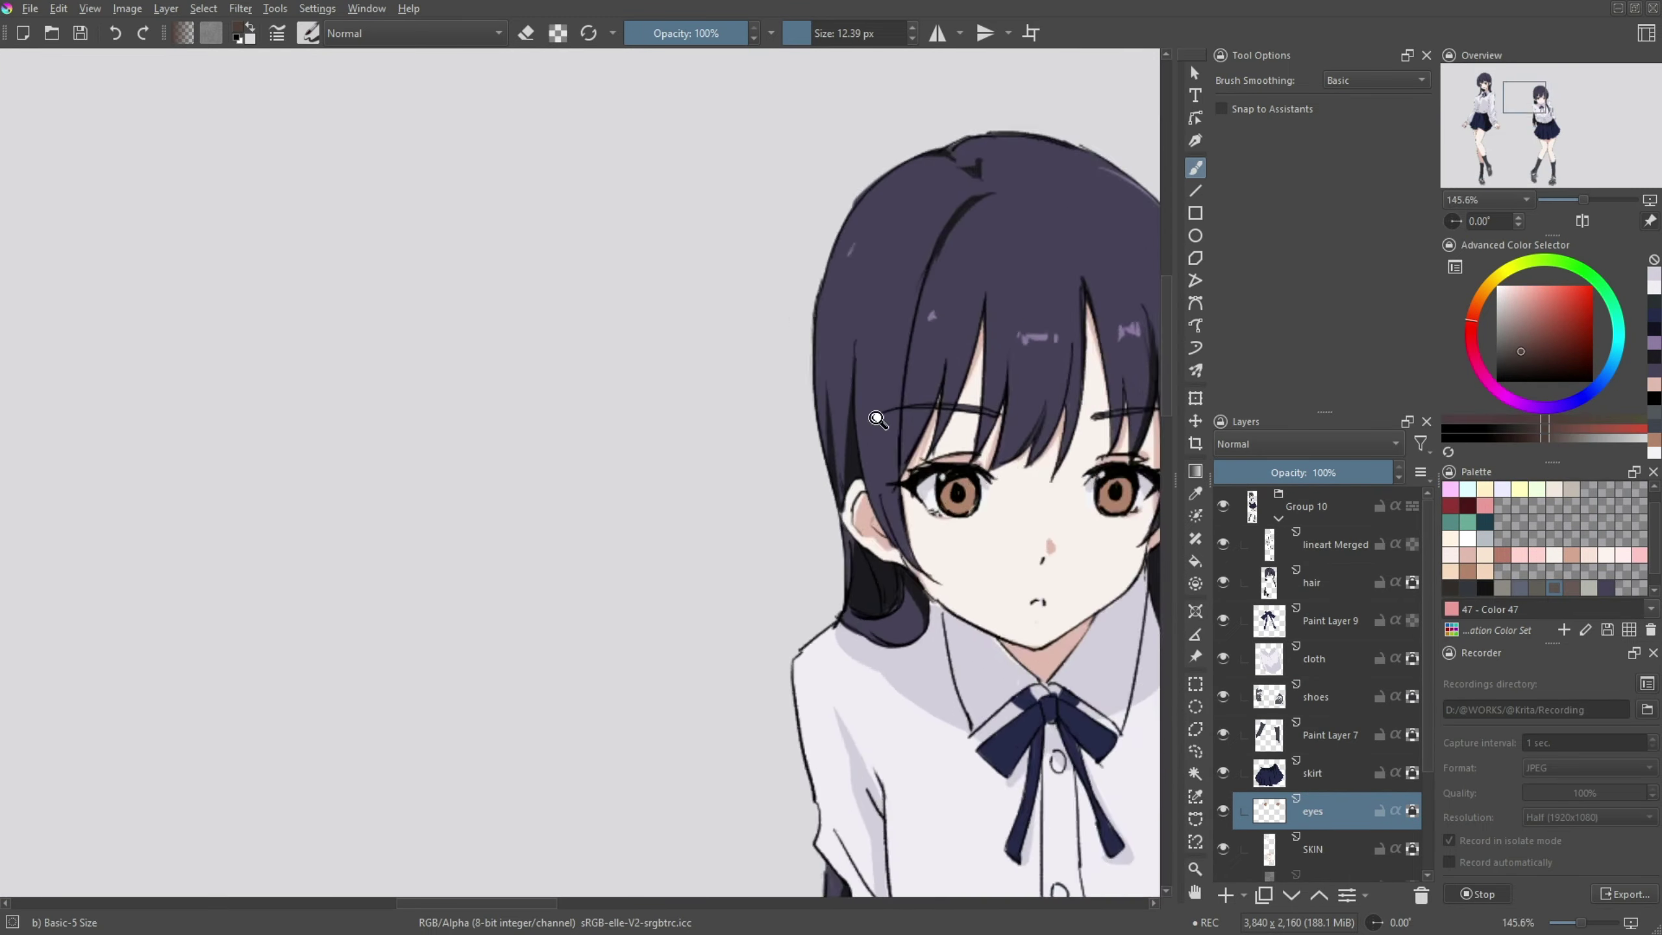
pyautogui.click(1529, 293)
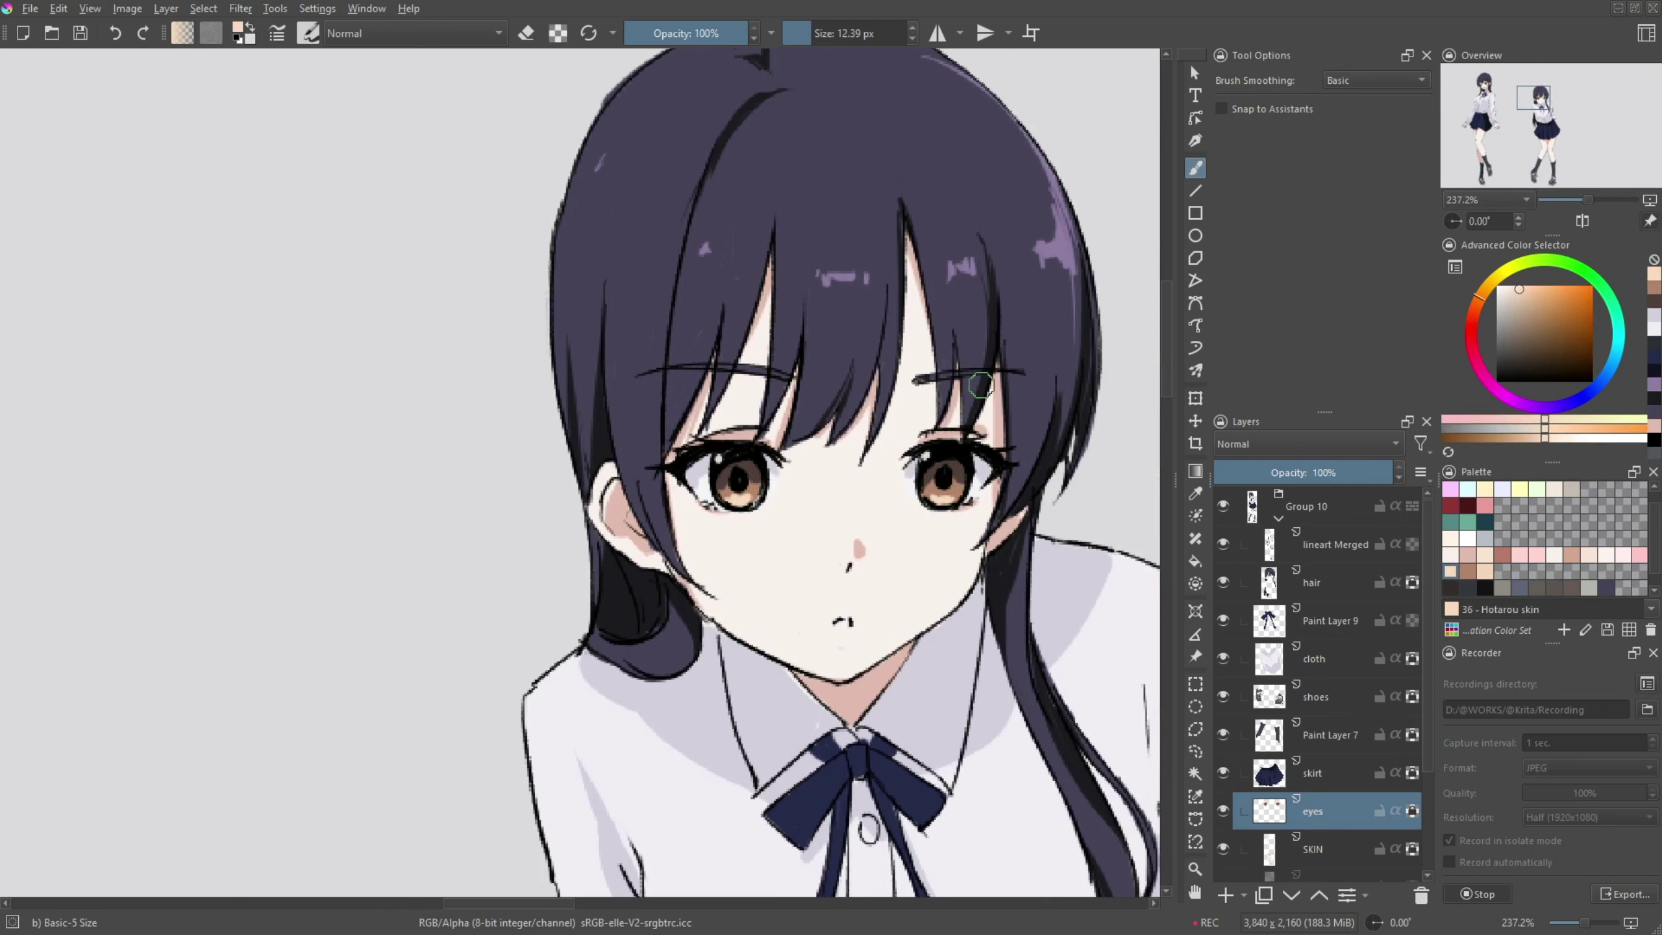
# - Add a new layer below the eyes layer and airbrush soft pink blush on both cheeks at 24% opacity and 47.22 px
pyautogui.press('Insert')
pyautogui.rightClick(798, 581)
pyautogui.click(798, 439)
pyautogui.moveTo(928, 524); pyautogui.dragTo(968, 544)
pyautogui.moveTo(714, 543); pyautogui.dragTo(759, 557)
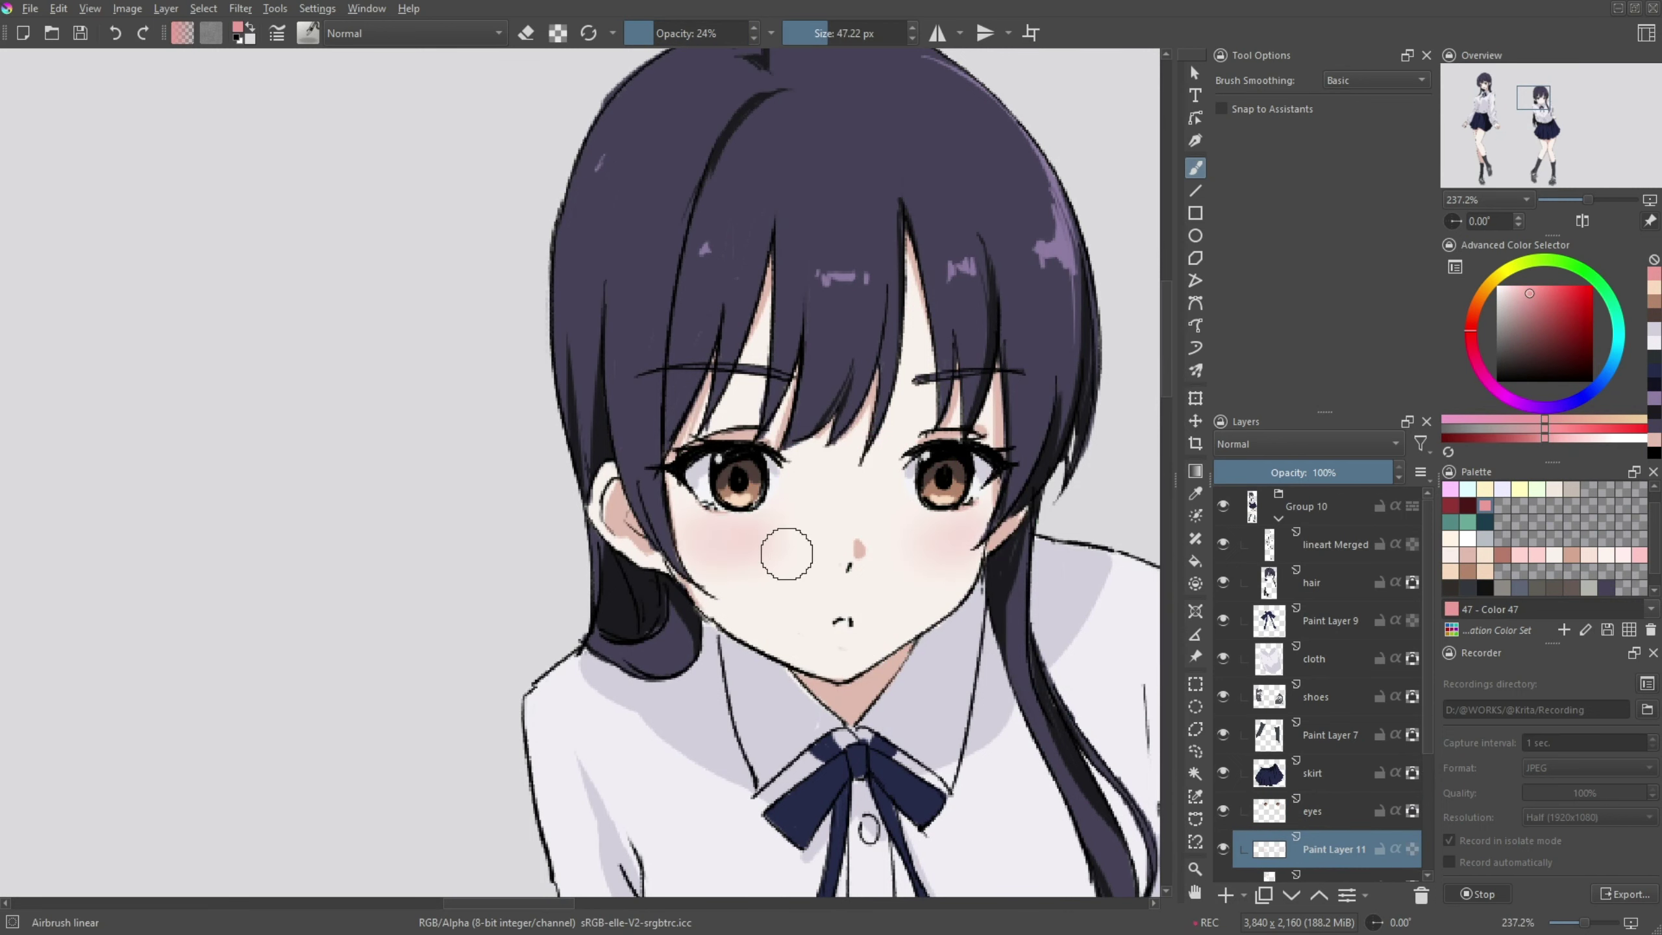
# - Hatch fine pink lines over both cheeks' blush with Ink-4 Pen Rough at 5.04 px
pyautogui.rightClick(786, 557)
pyautogui.click(691, 527)
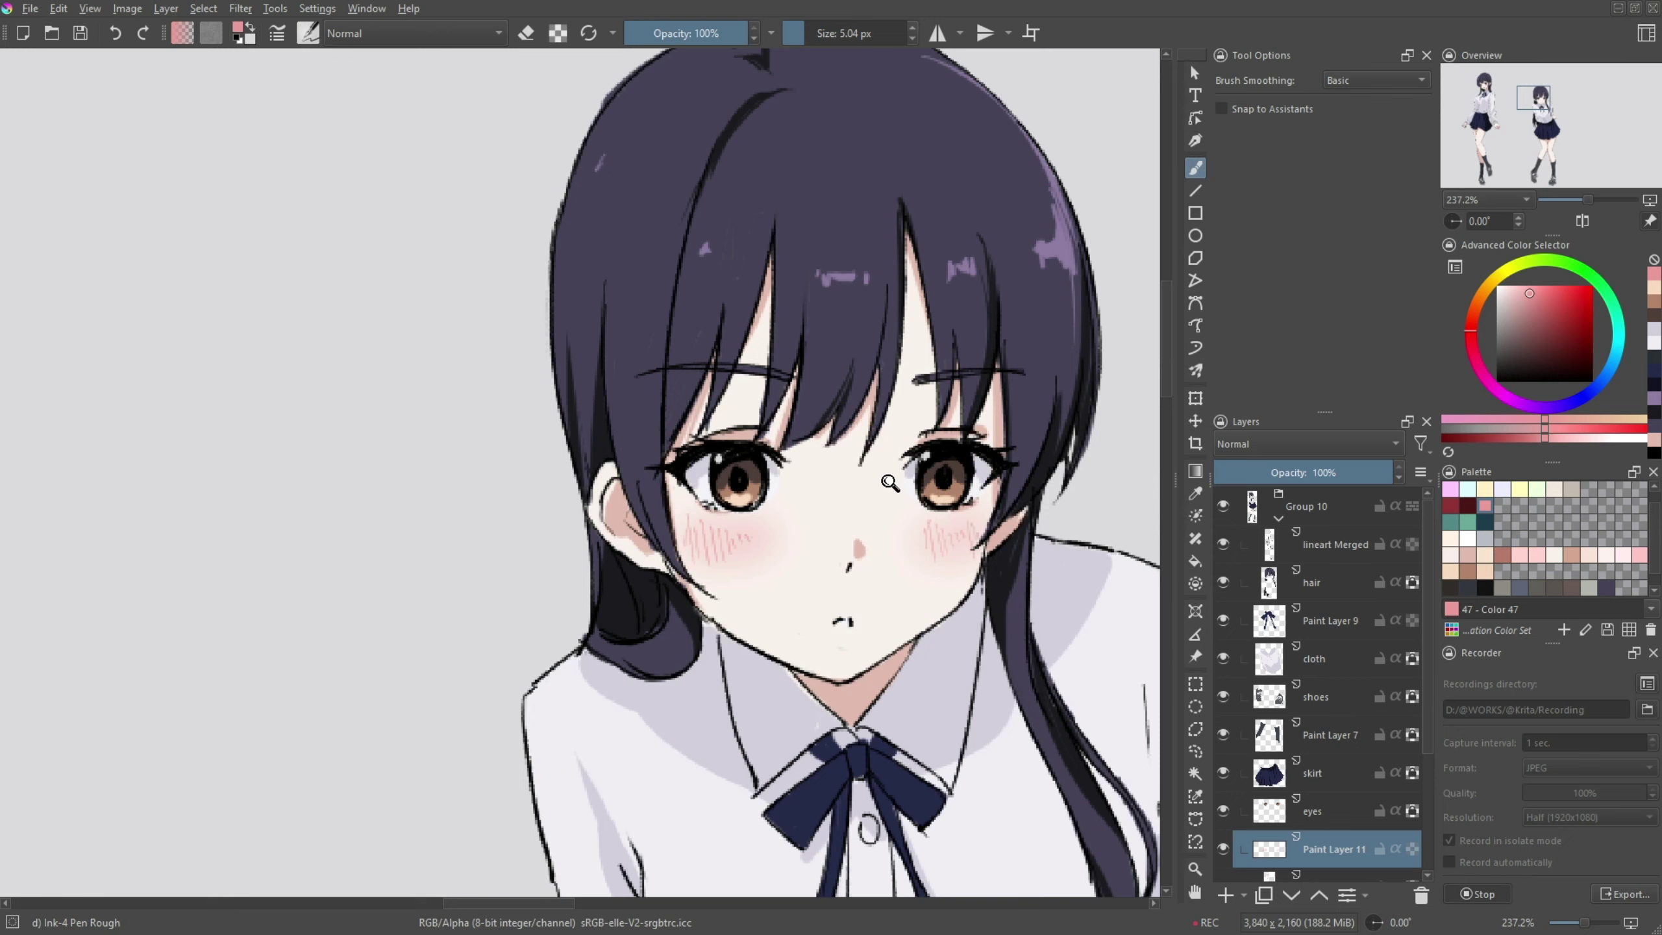
# - On the eyes layer, colour the small mouth pink with the 5.04 px ink pen
pyautogui.scroll(-6, 890, 482)
pyautogui.scroll(5, 890, 482)
pyautogui.click(1272, 826)
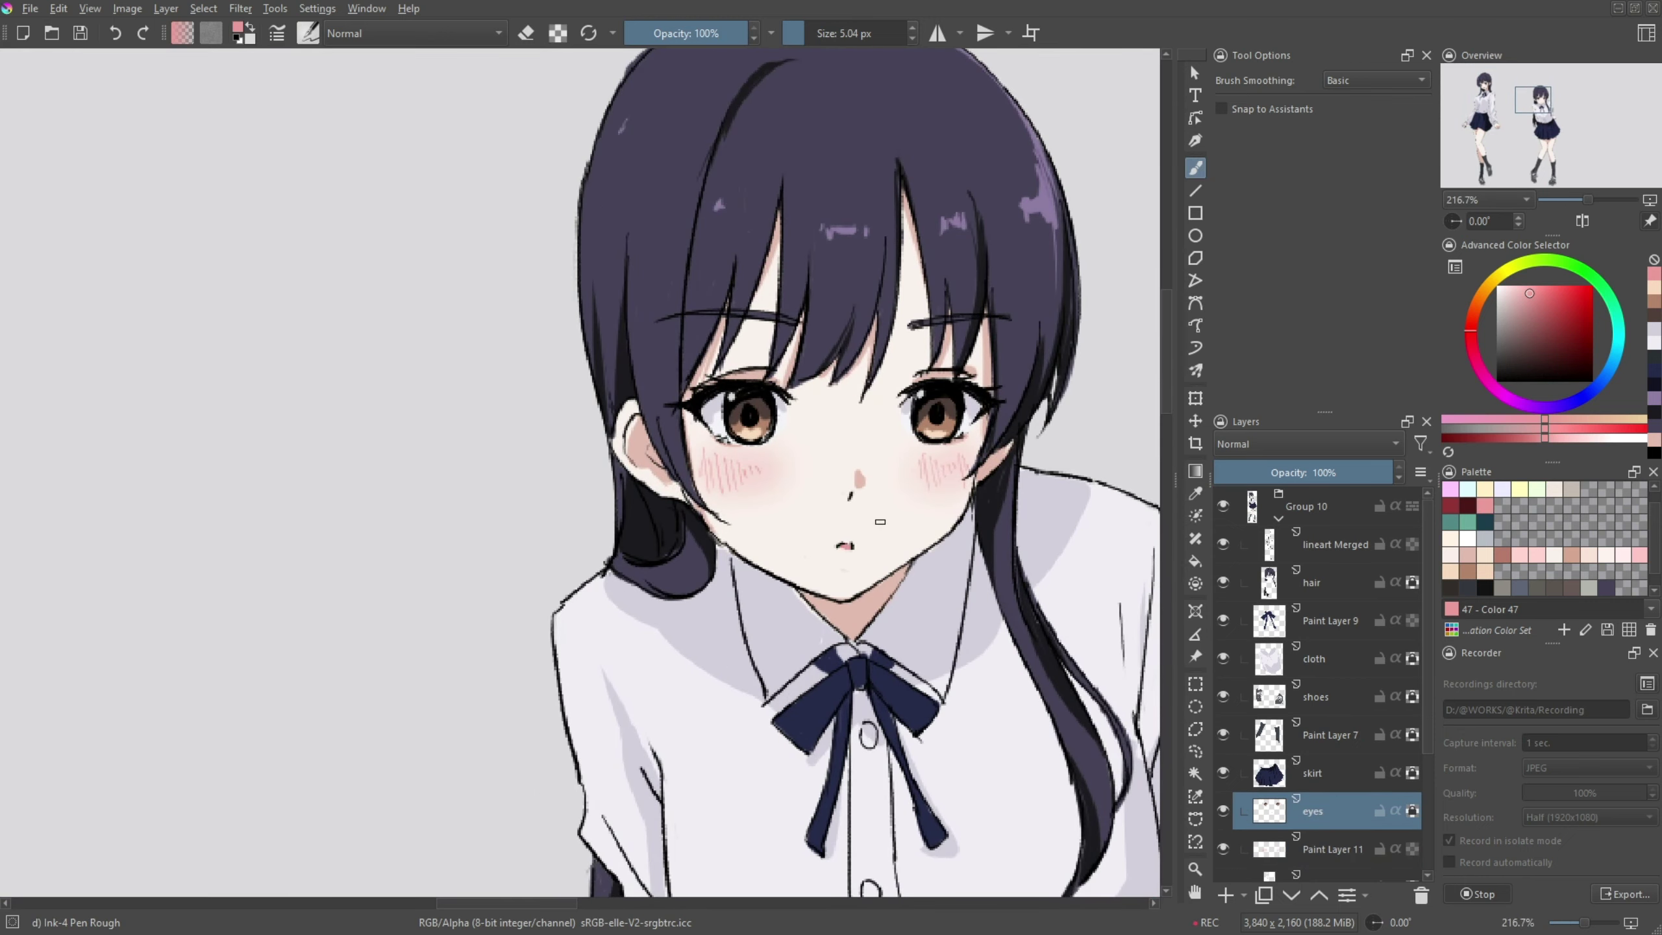
pyautogui.scroll(-7, 845, 550)
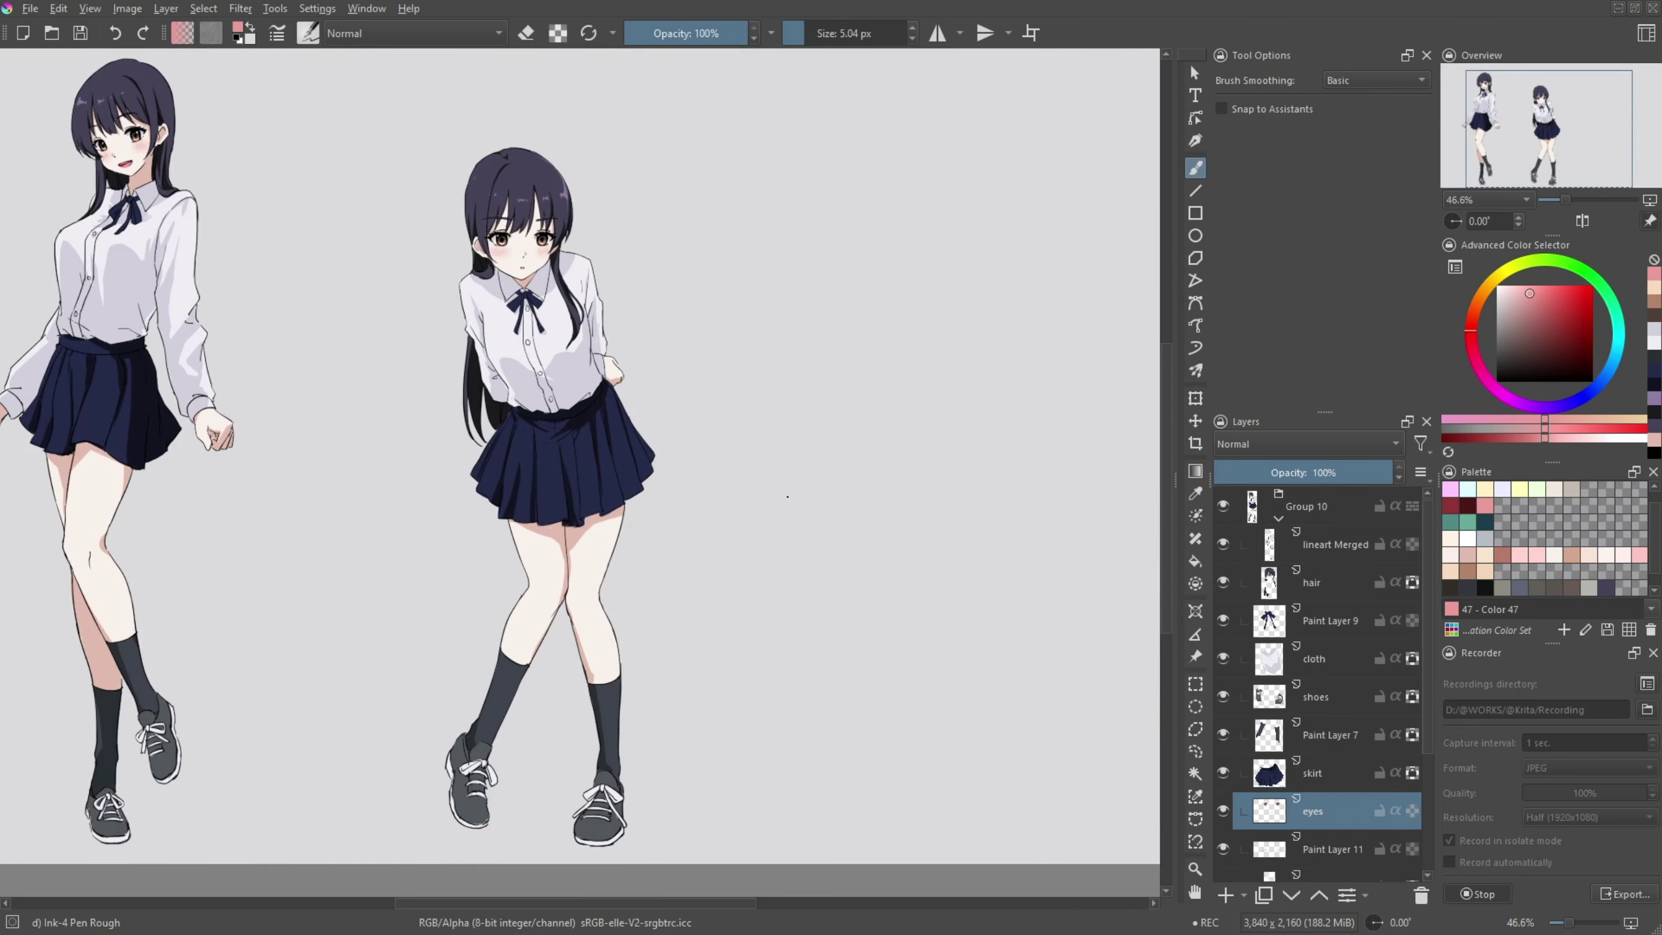
# - On a new layer above both figures' groups, handwrite "Week #.22" in black beside the second girl with Ink-4 Pen Rough
pyautogui.rightClick(760, 556)
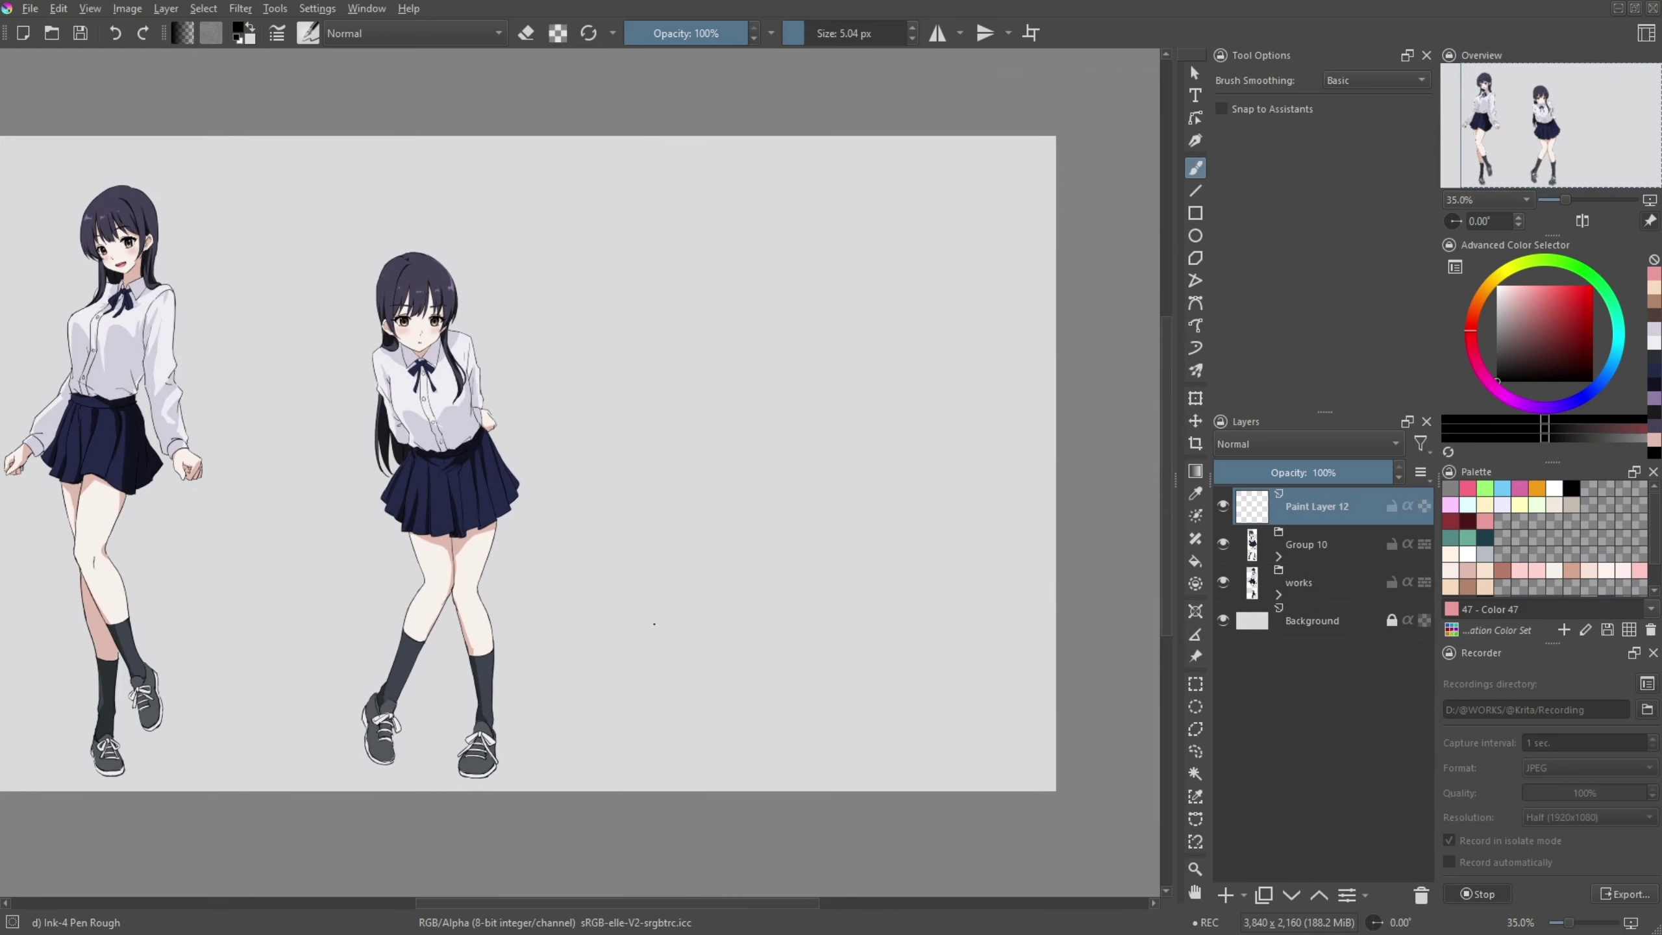
pyautogui.scroll(3, 690, 564)
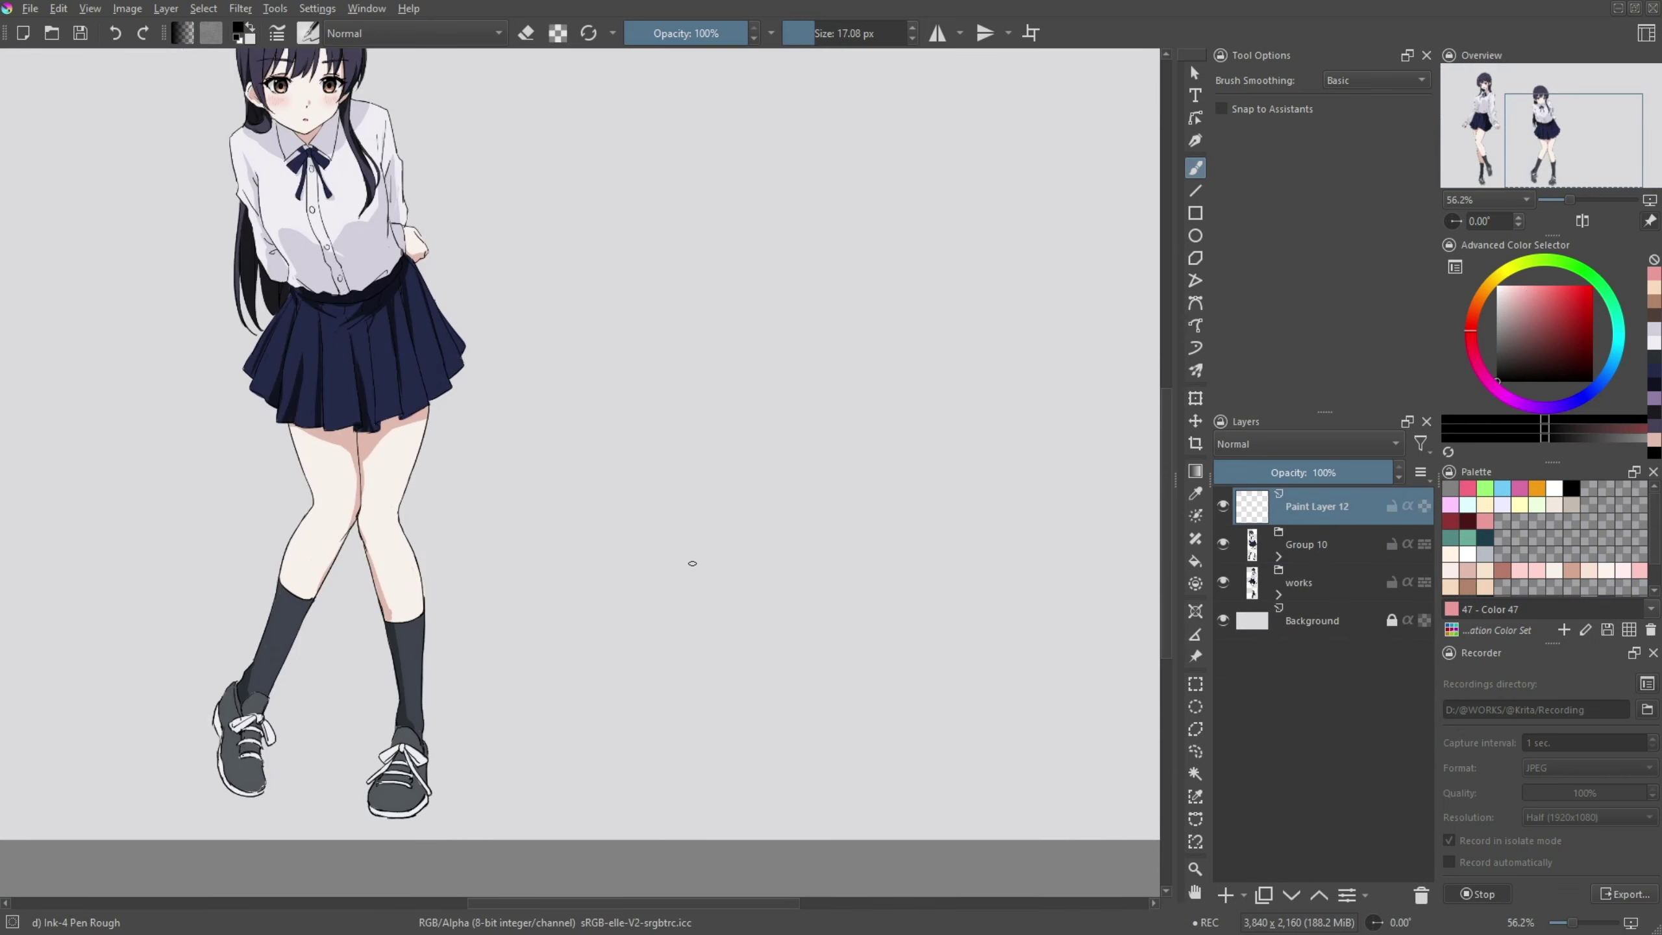
pyautogui.moveTo(563, 471)
pyautogui.mouseDown()
pyautogui.moveTo(700, 536)
pyautogui.moveTo(896, 497)
pyautogui.moveTo(942, 518)
pyautogui.mouseUp()
pyautogui.scroll(-1, 929, 517)
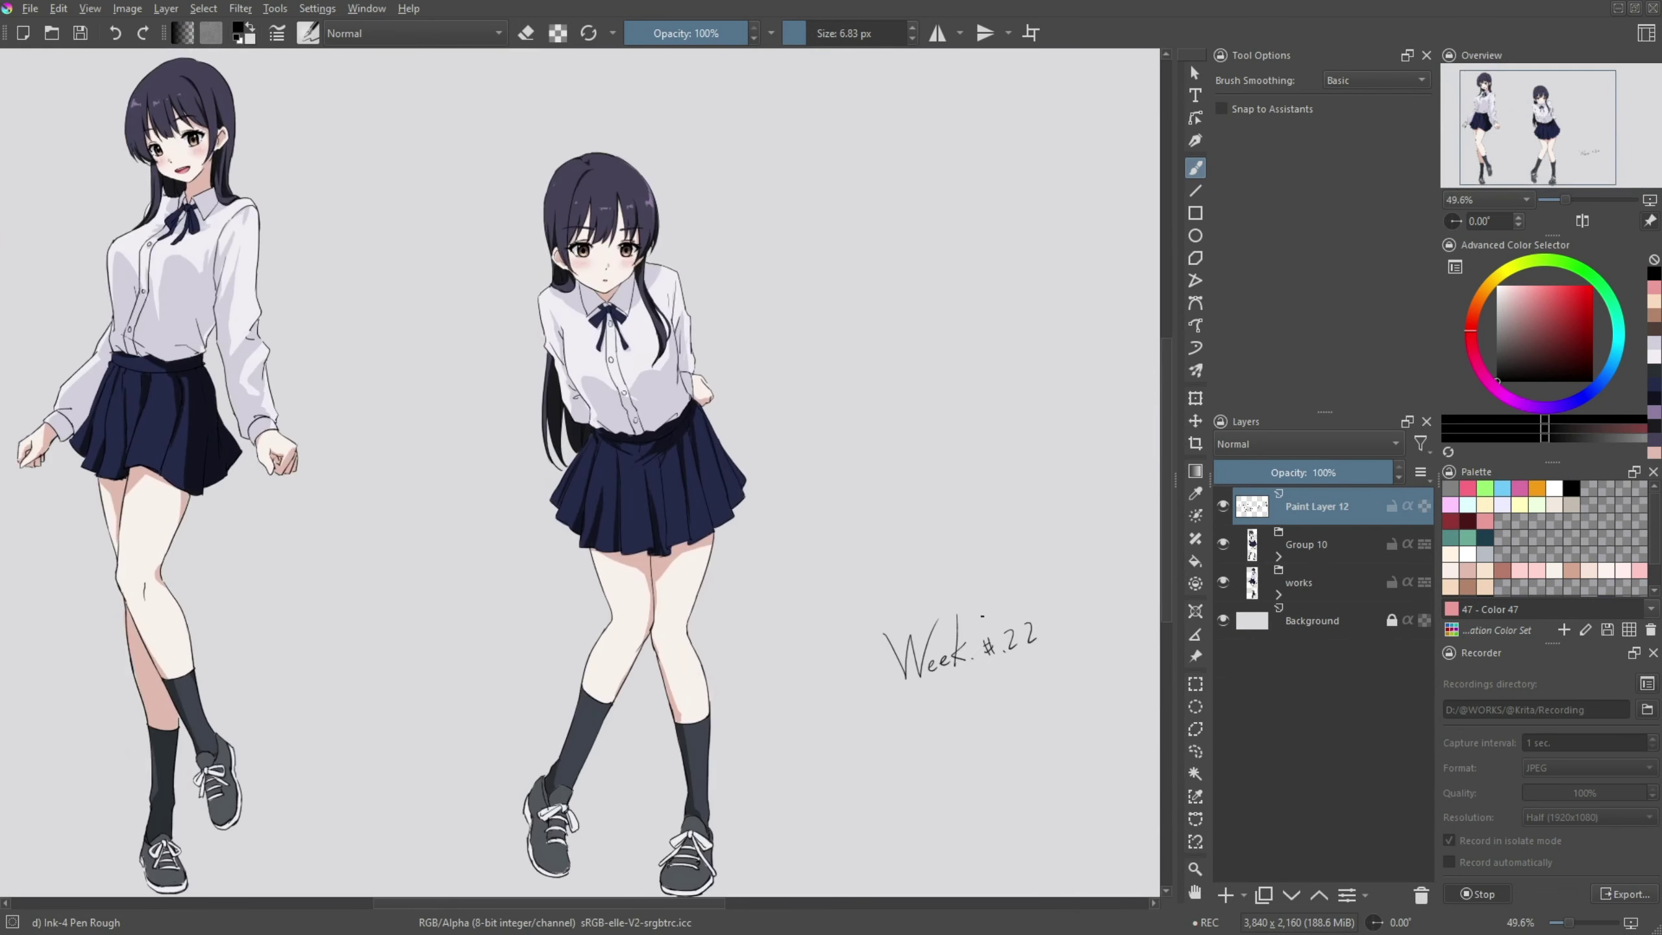